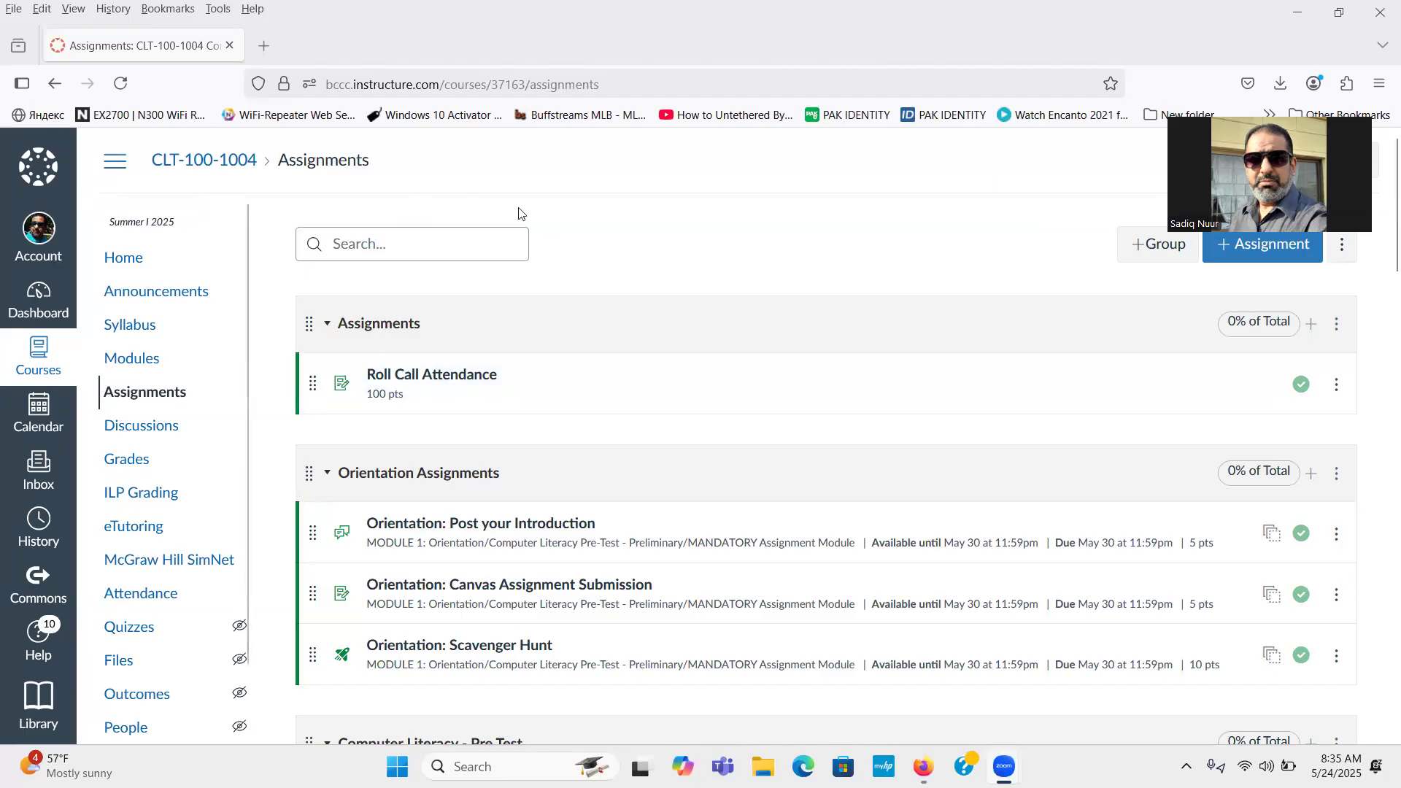
Open the Word Ch 3 - Guided Project Assignment from the course assignments and launch it in the SIMnet student view
click(146, 395)
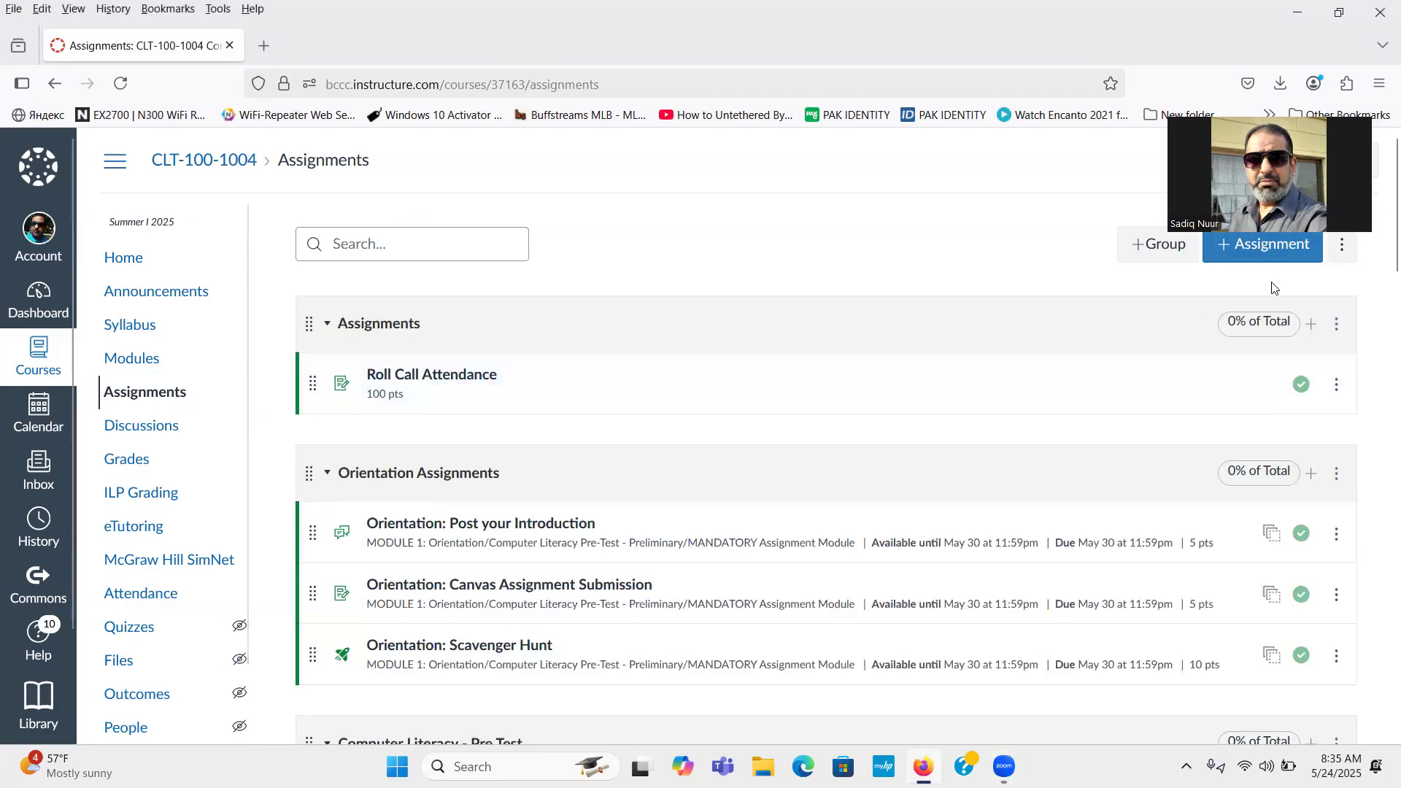
drag(1381, 260, 1383, 603)
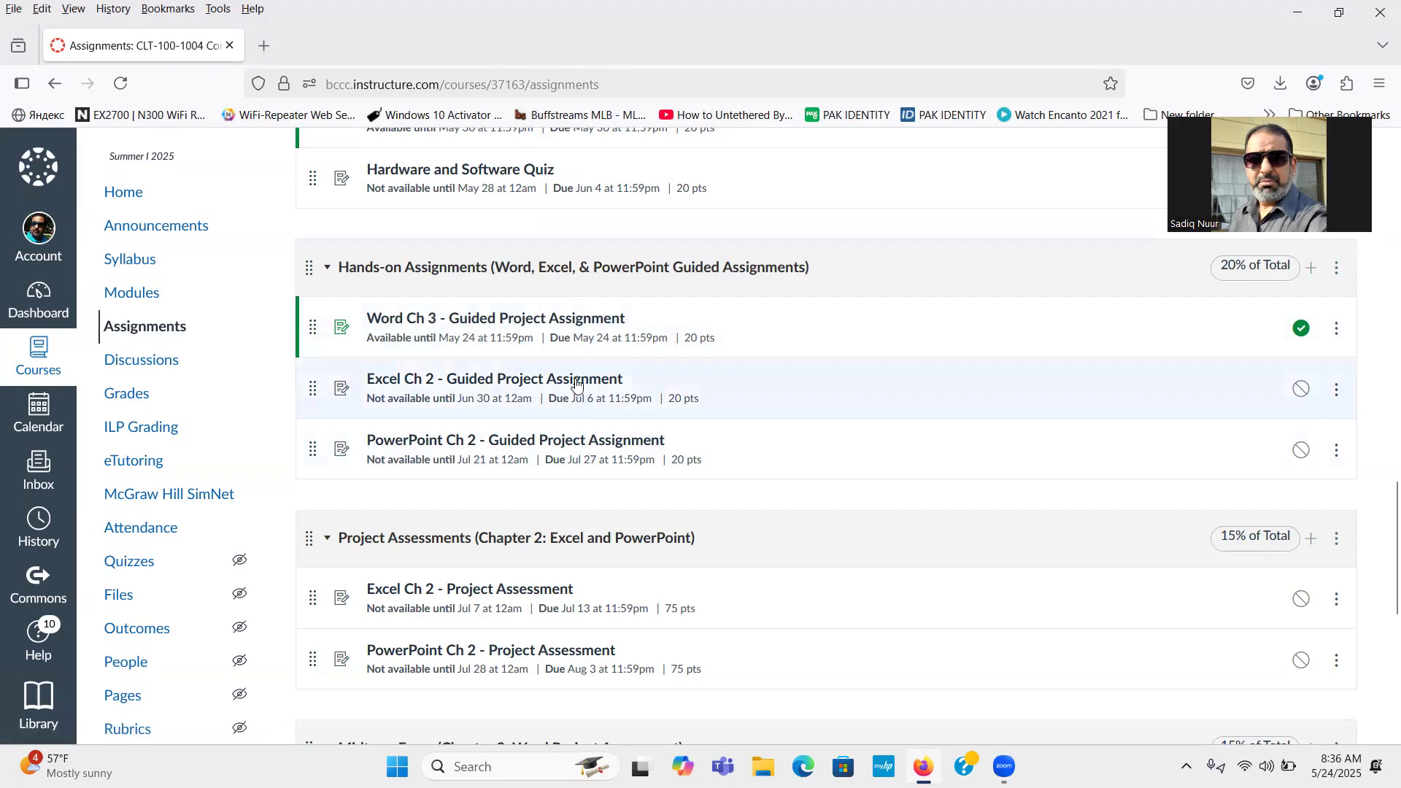
click(549, 321)
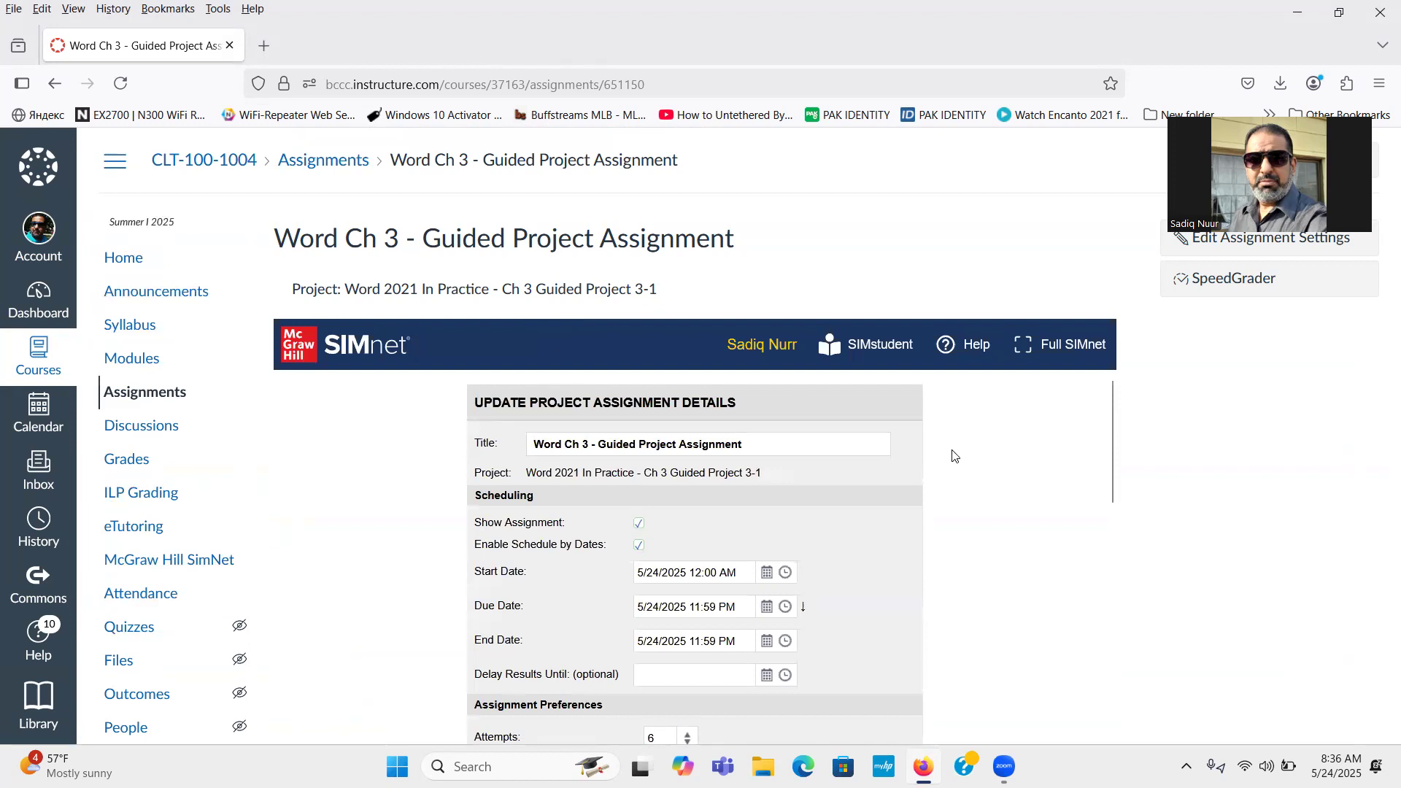
click(884, 350)
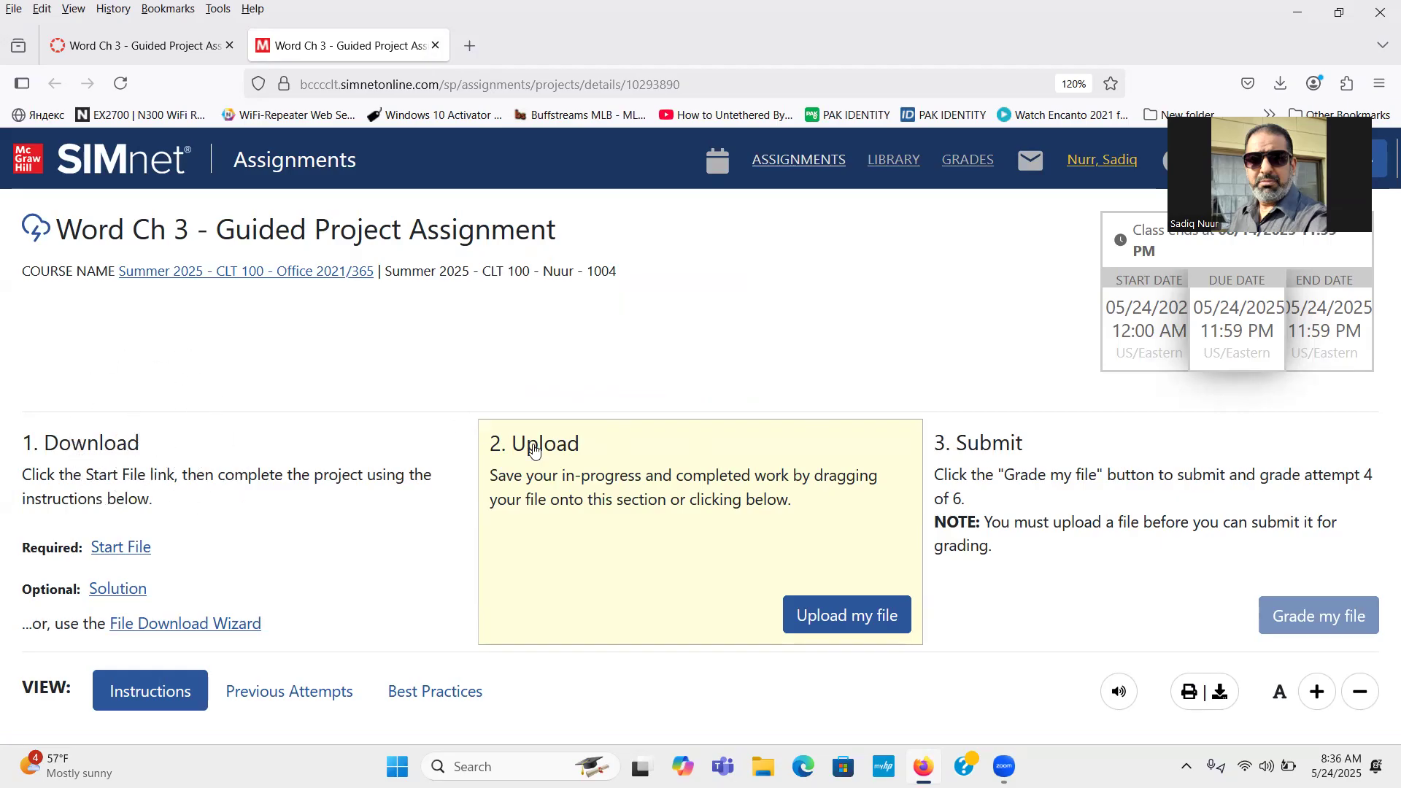
Download the start file for the Word Ch 3 guided project
click(617, 442)
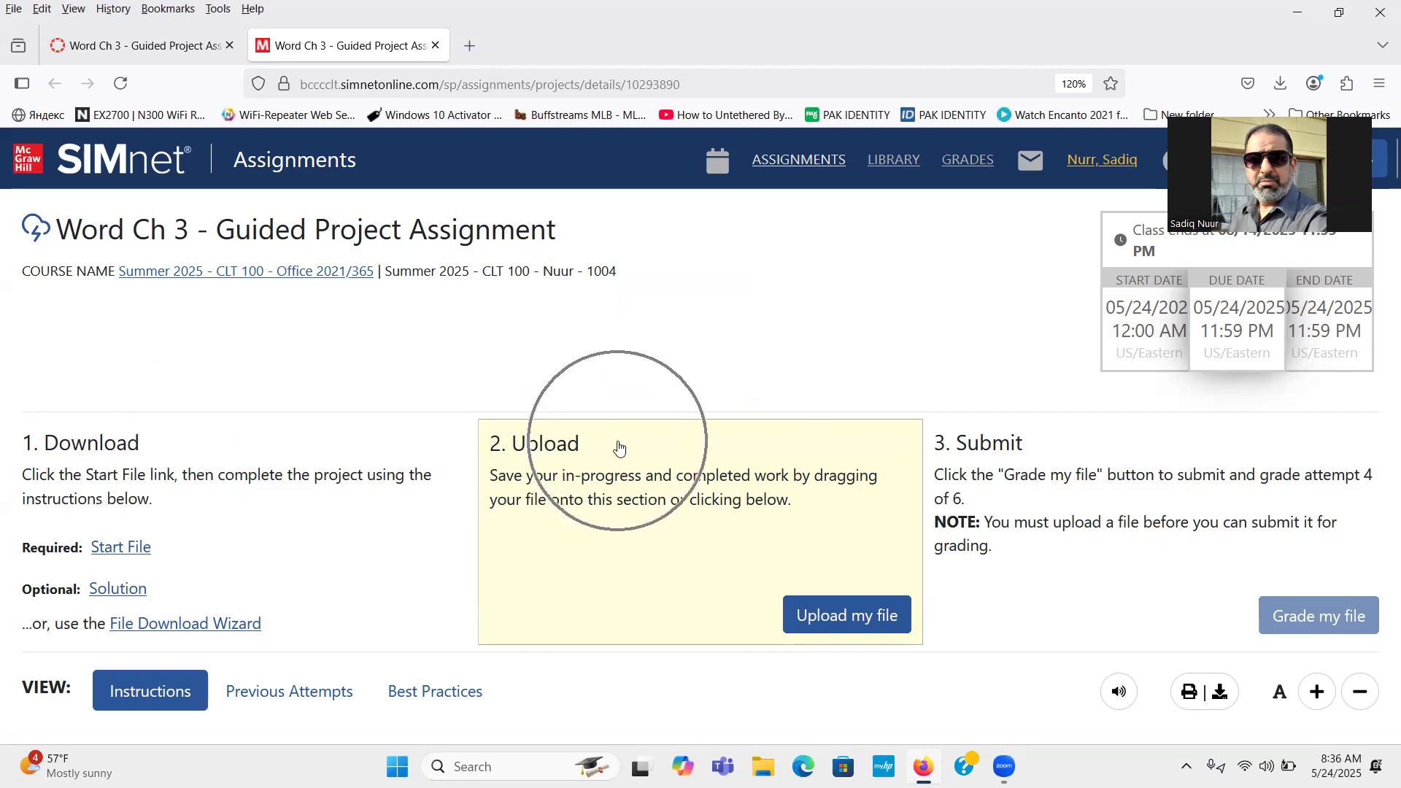
click(1074, 448)
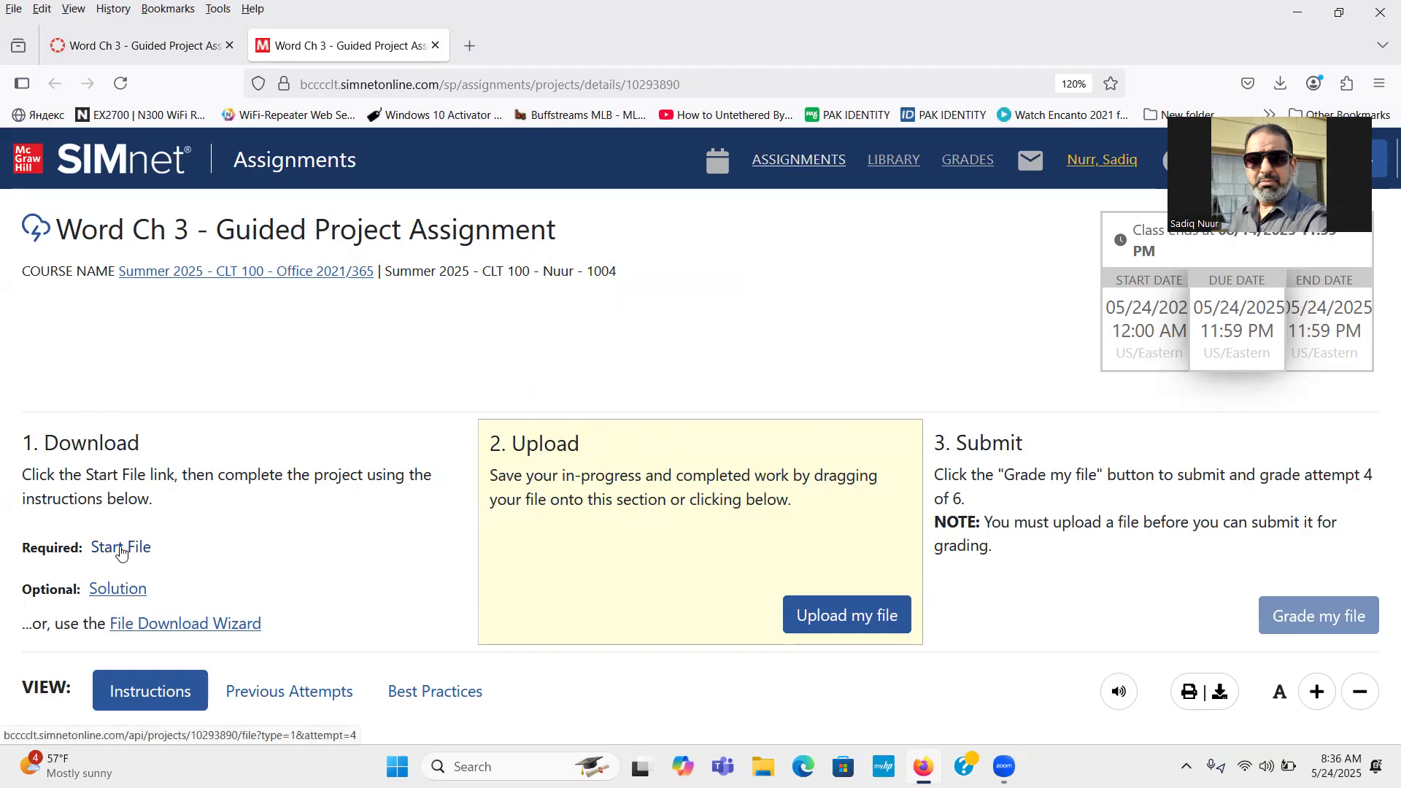
click(111, 591)
click(111, 591)
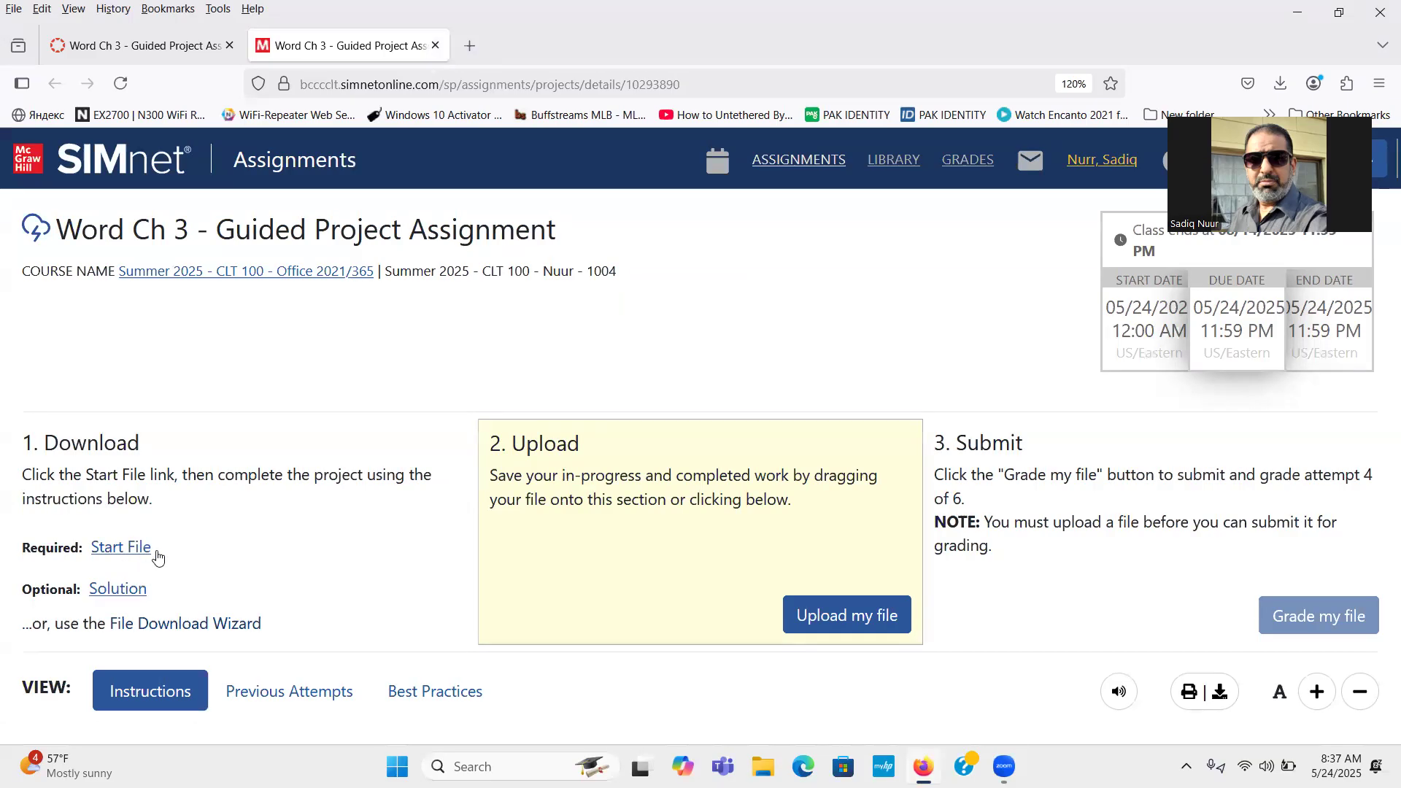
click(207, 627)
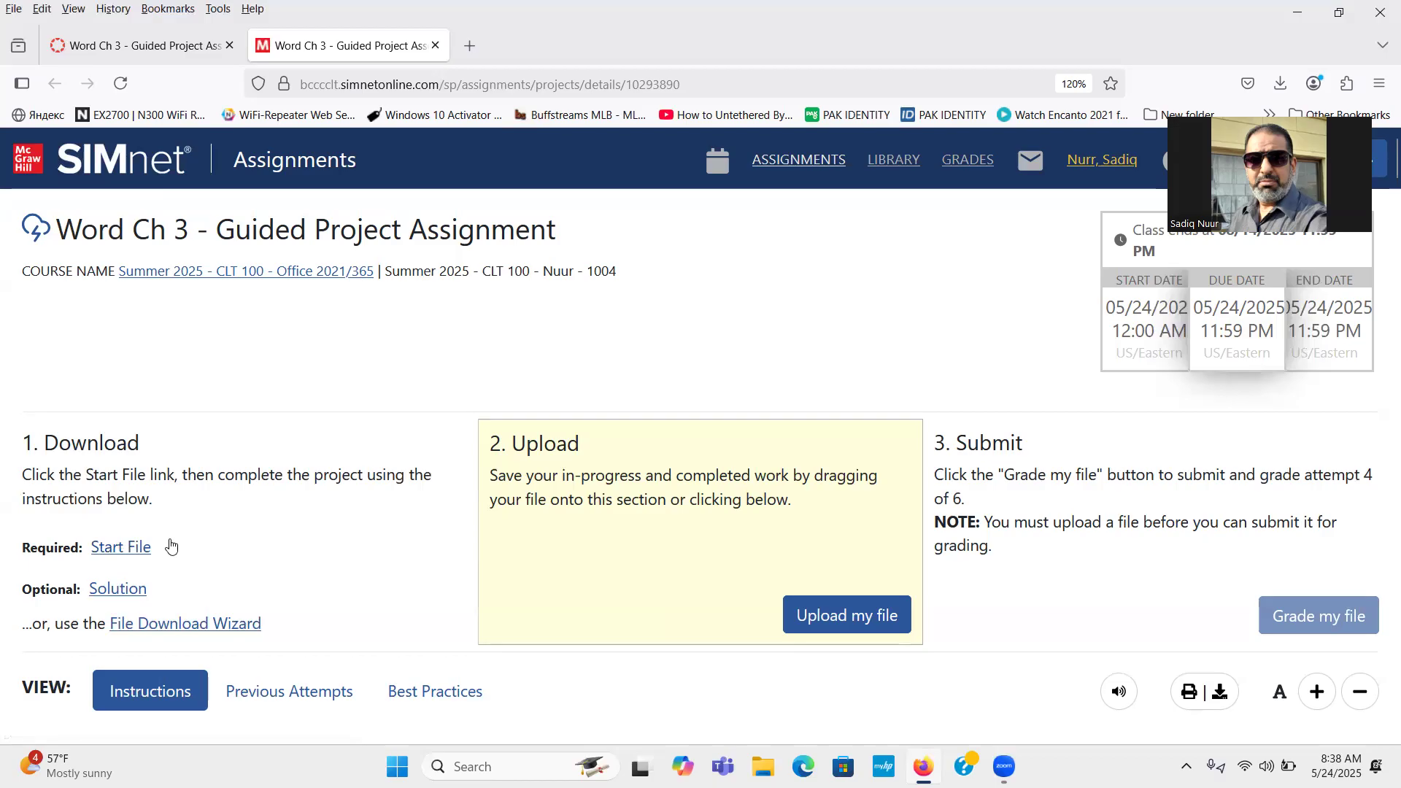
click(115, 553)
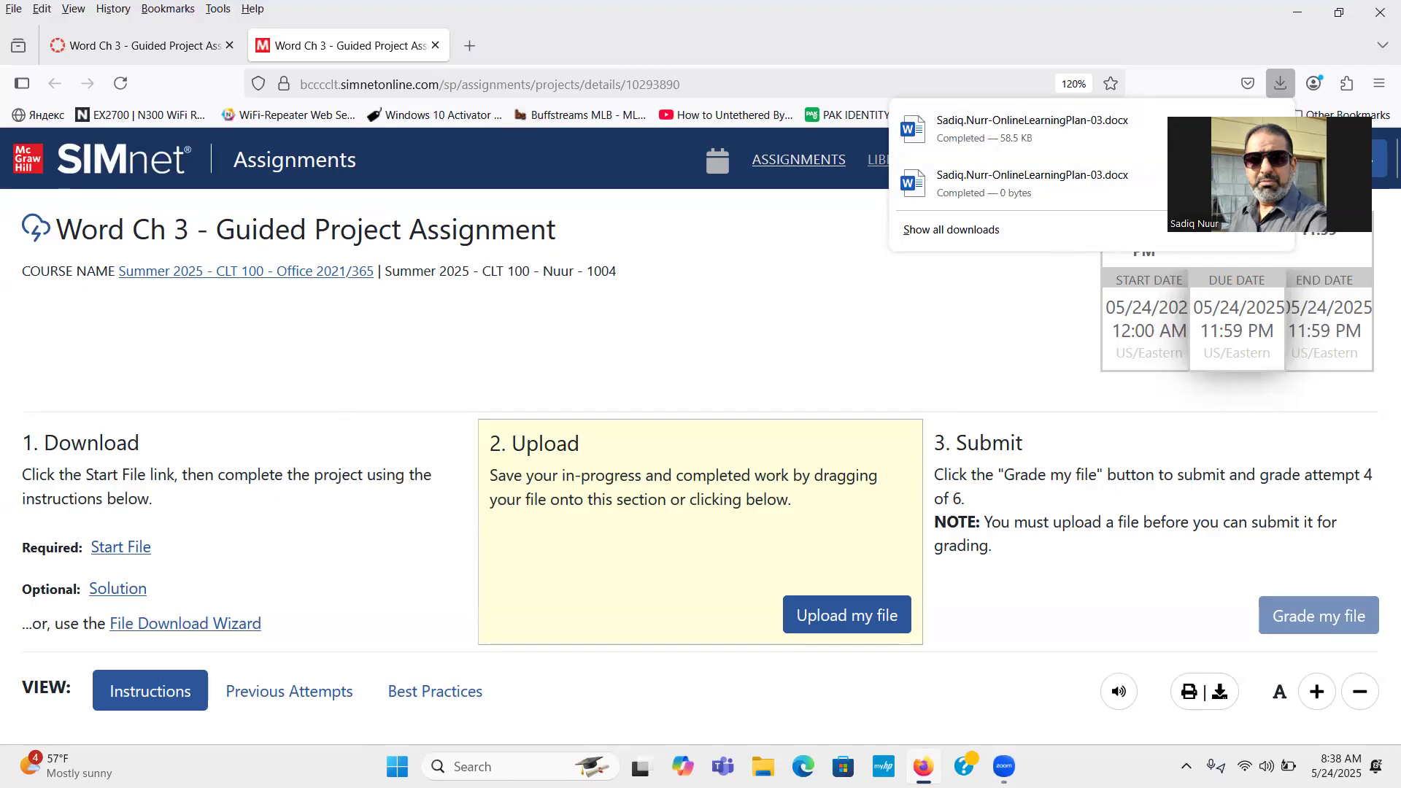
Review the Windows instructions for Guided Project 3-1, from the introduction and skills covered to the first project steps
drag(1379, 163, 1379, 206)
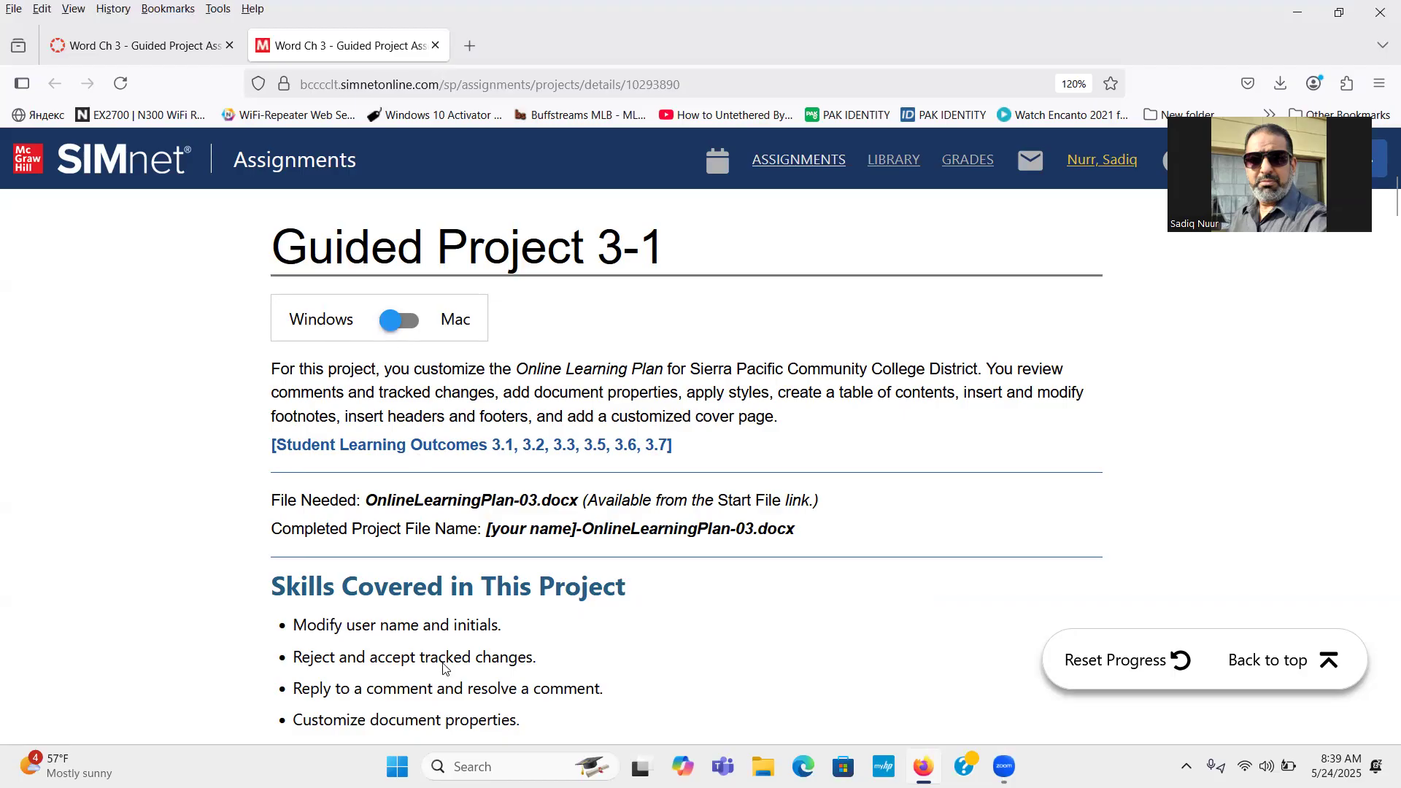
click(395, 324)
click(405, 324)
click(415, 325)
click(389, 325)
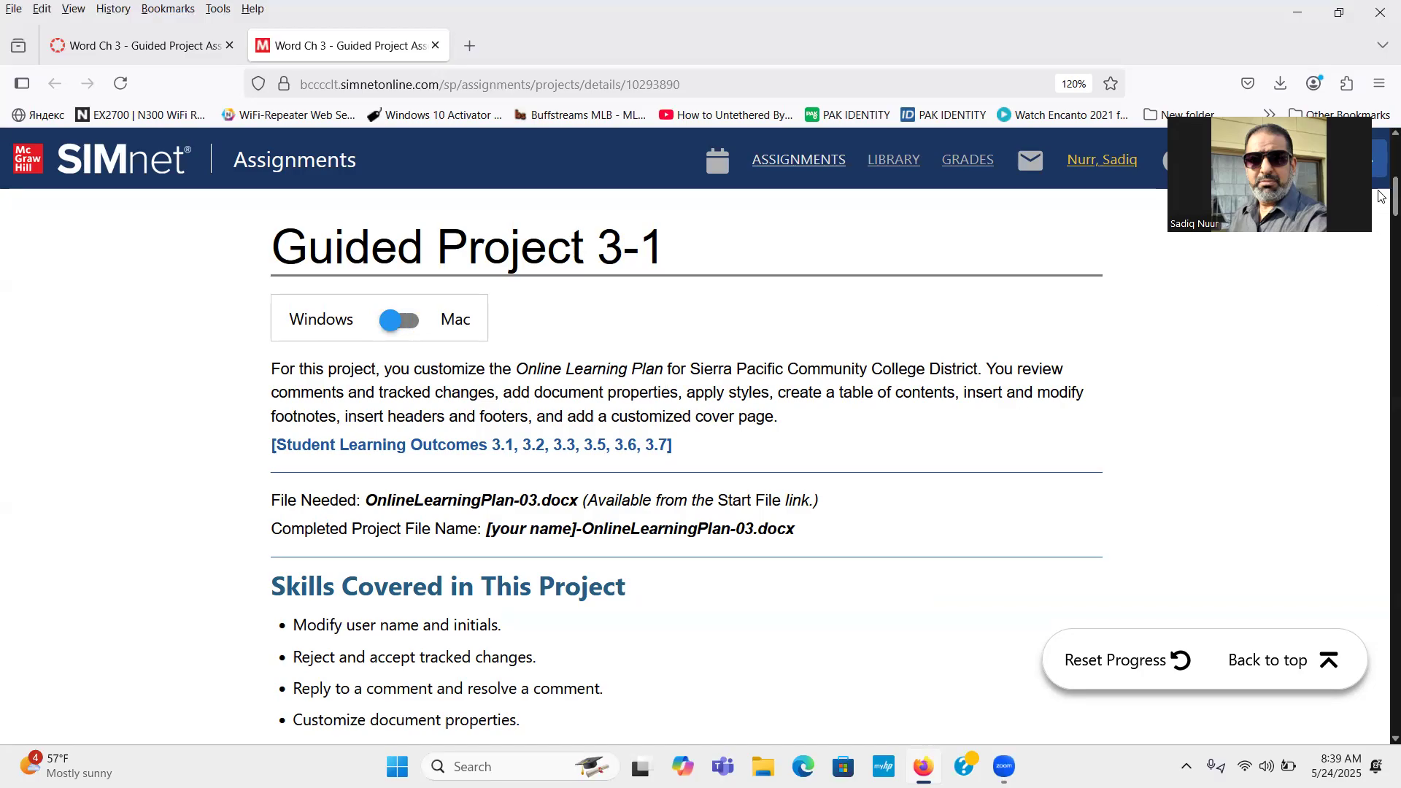
drag(1378, 193, 1378, 217)
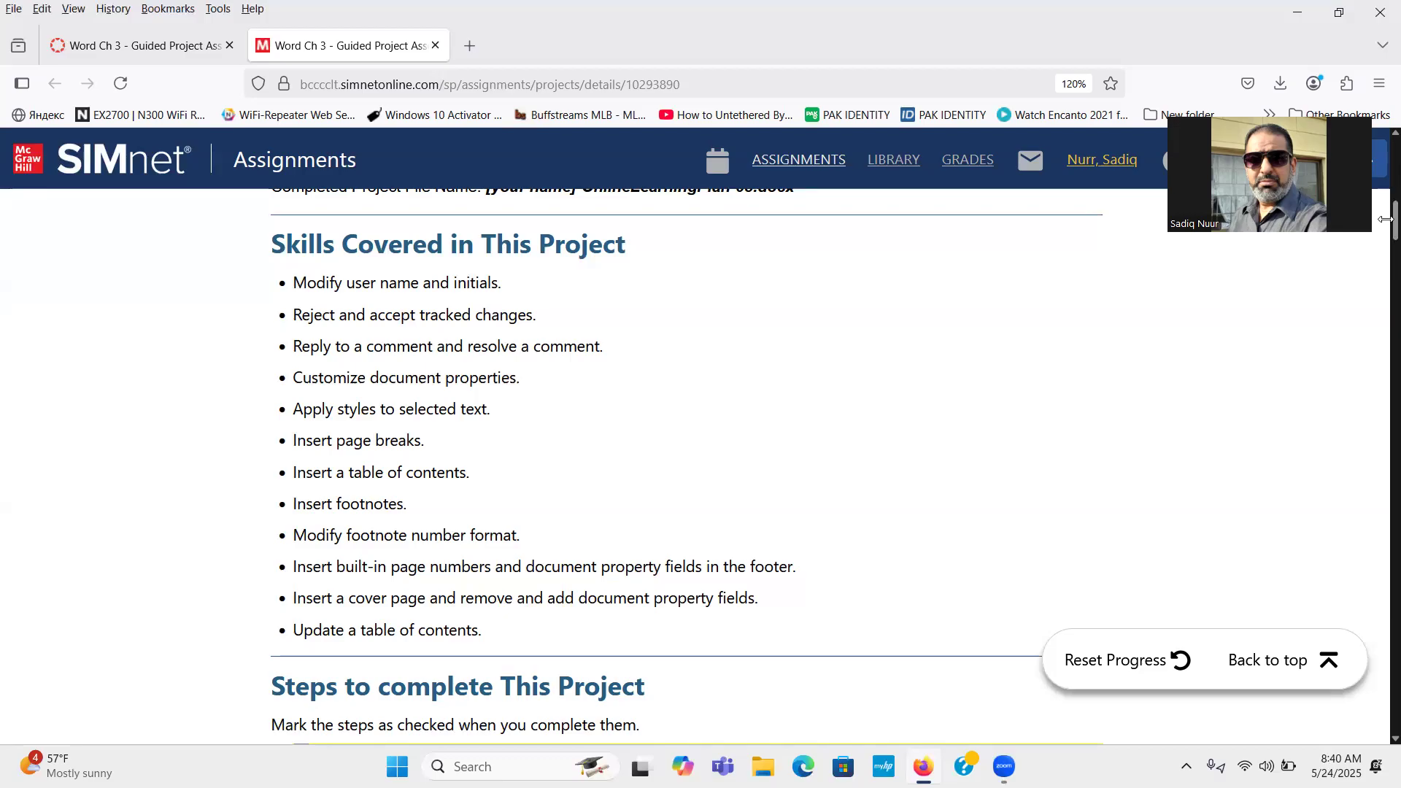
drag(1385, 219, 1385, 249)
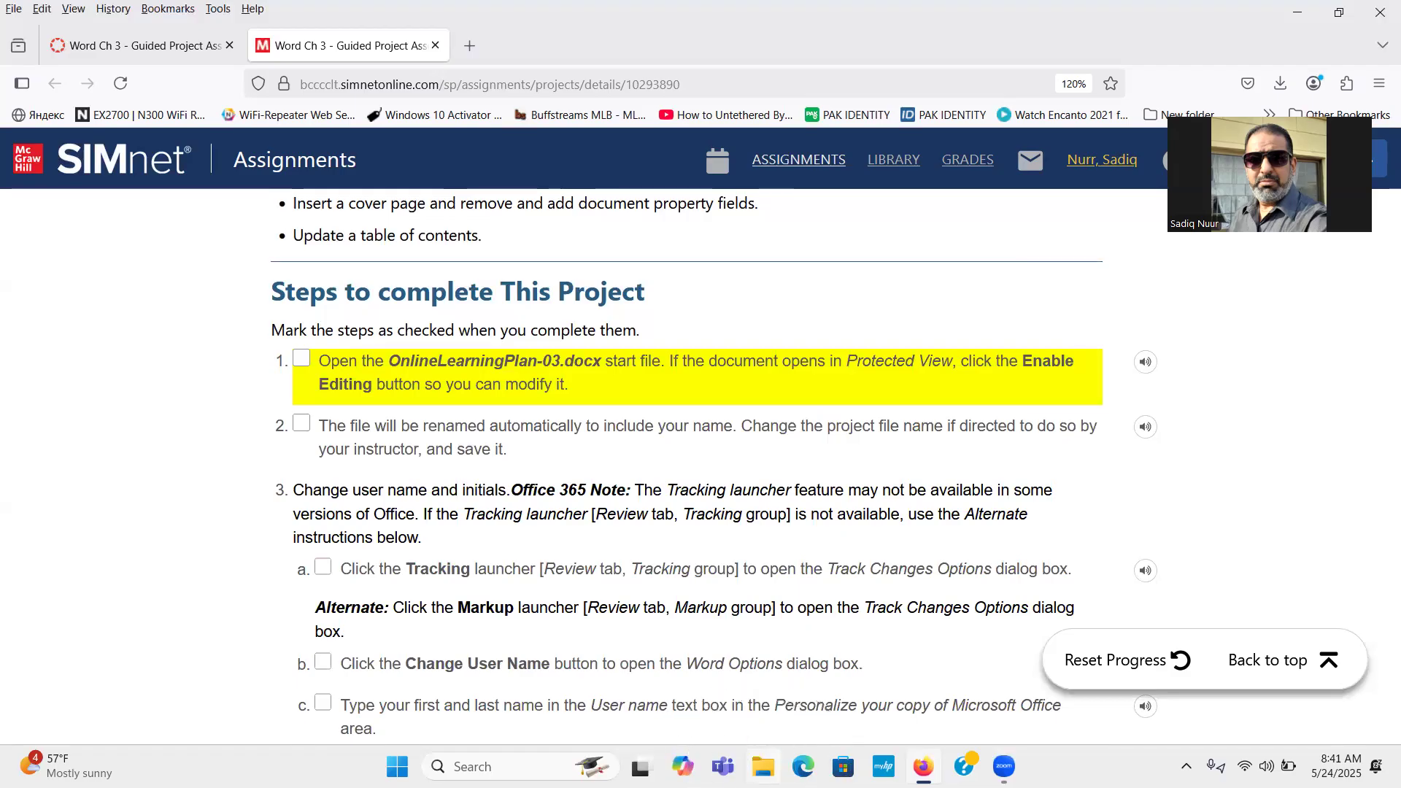
Open the downloaded OnlineLearningPlan-03 document from the Downloads folder in Word and enable editing
click(764, 766)
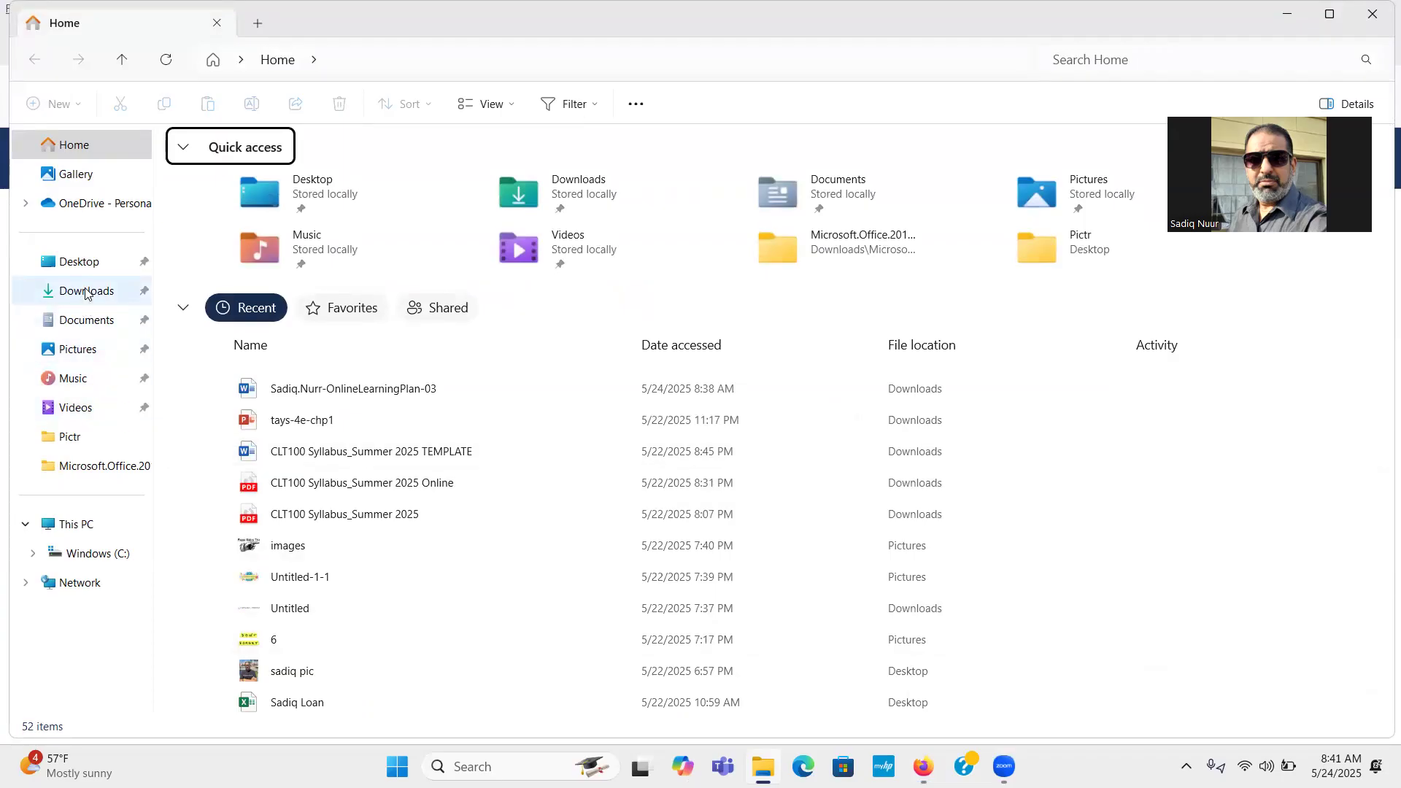
click(84, 292)
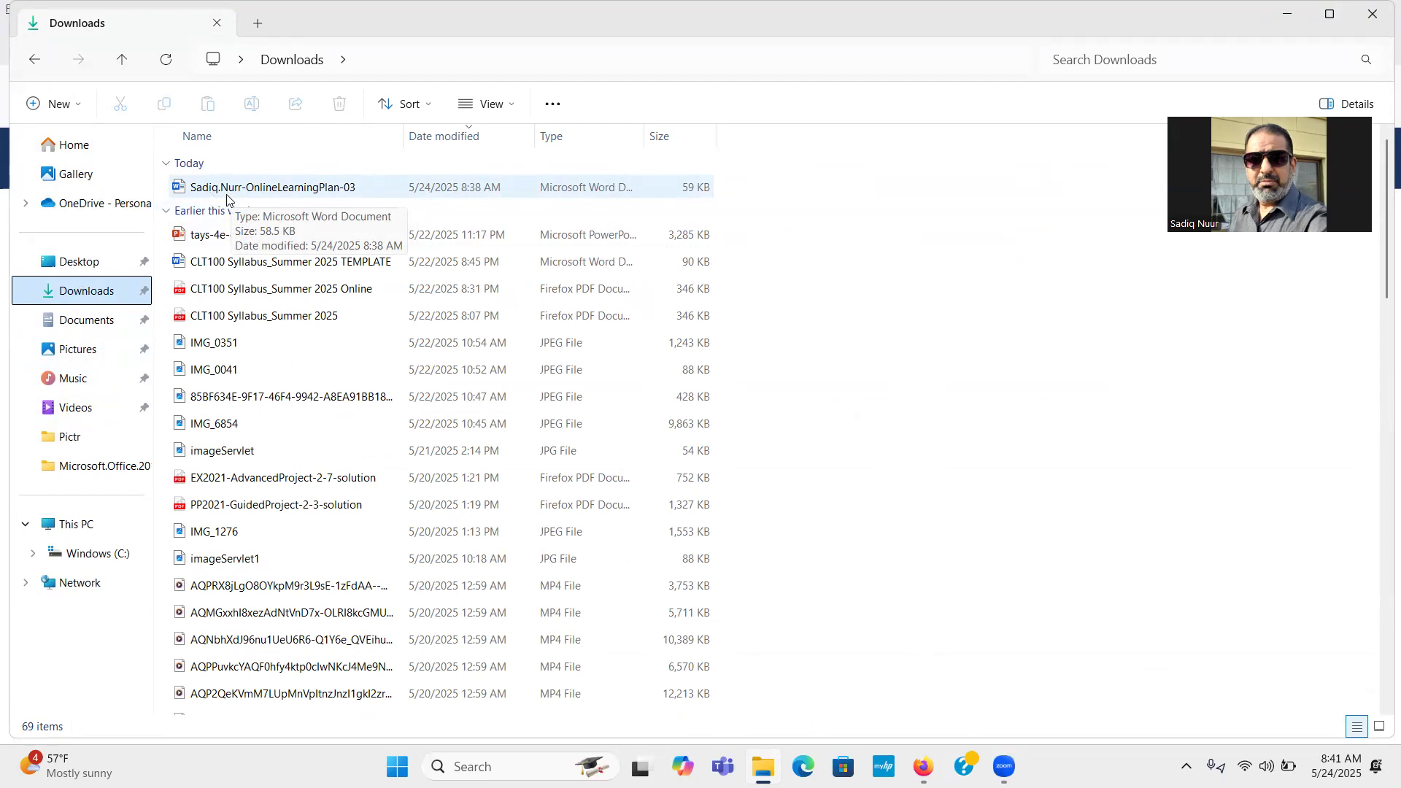
click(309, 190)
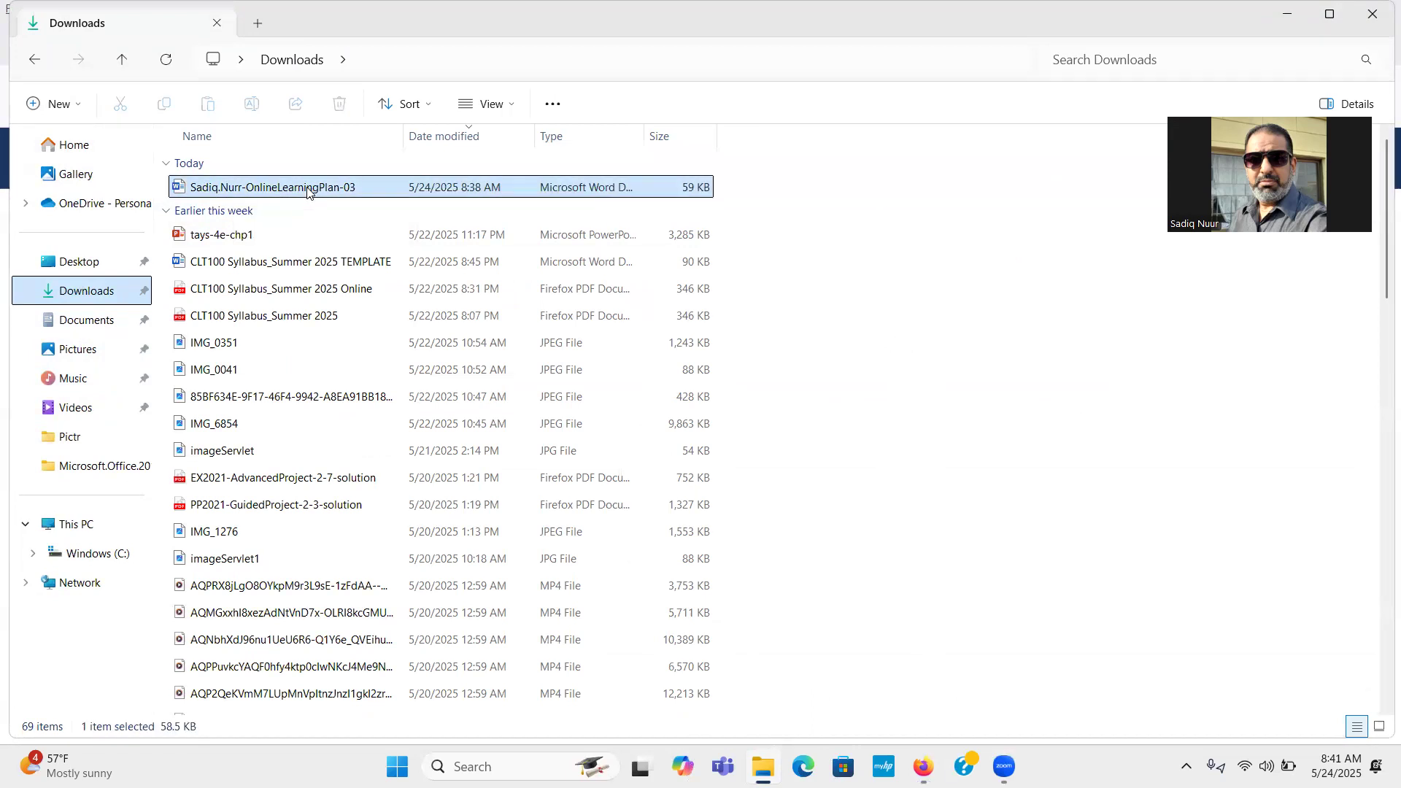
double_click(307, 190)
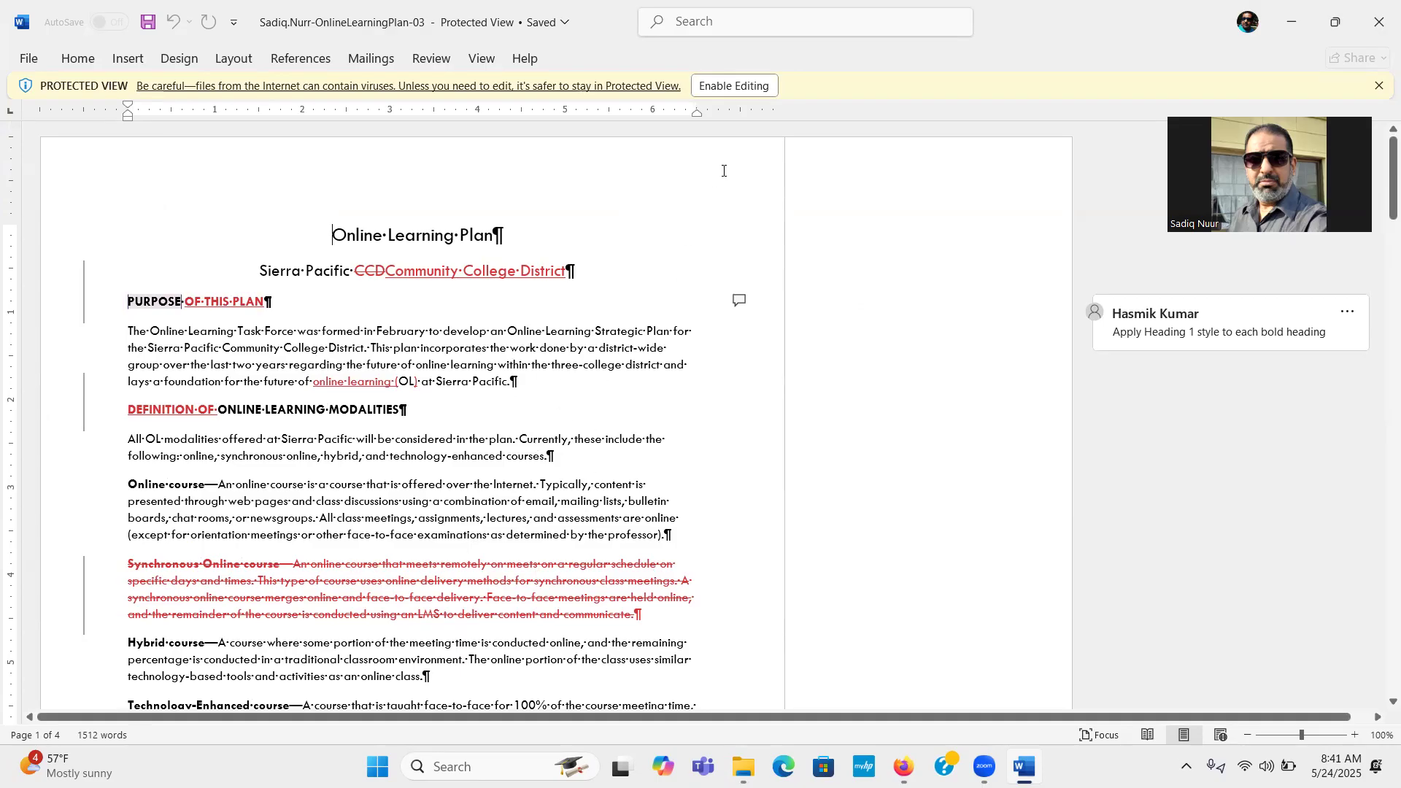
click(735, 86)
click(735, 87)
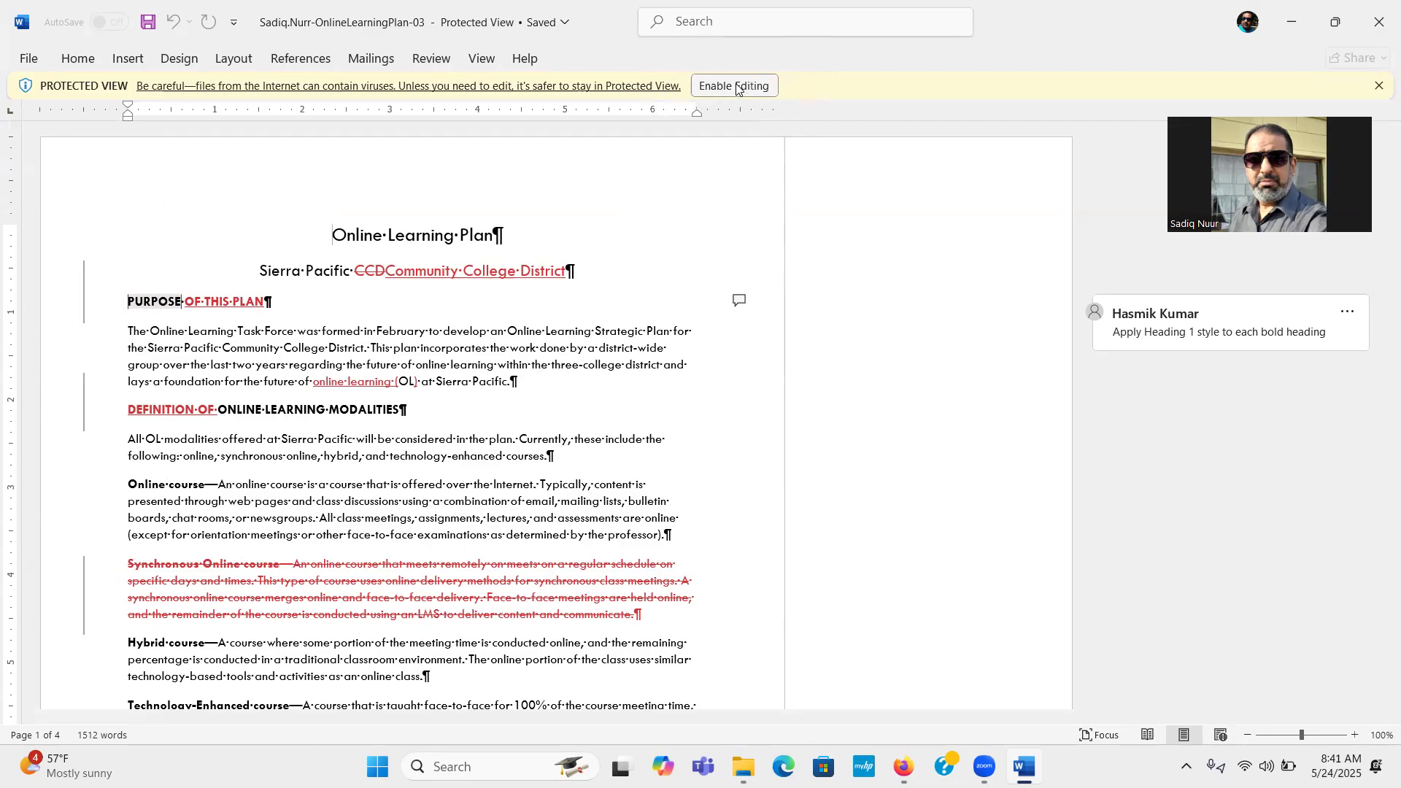
click(736, 87)
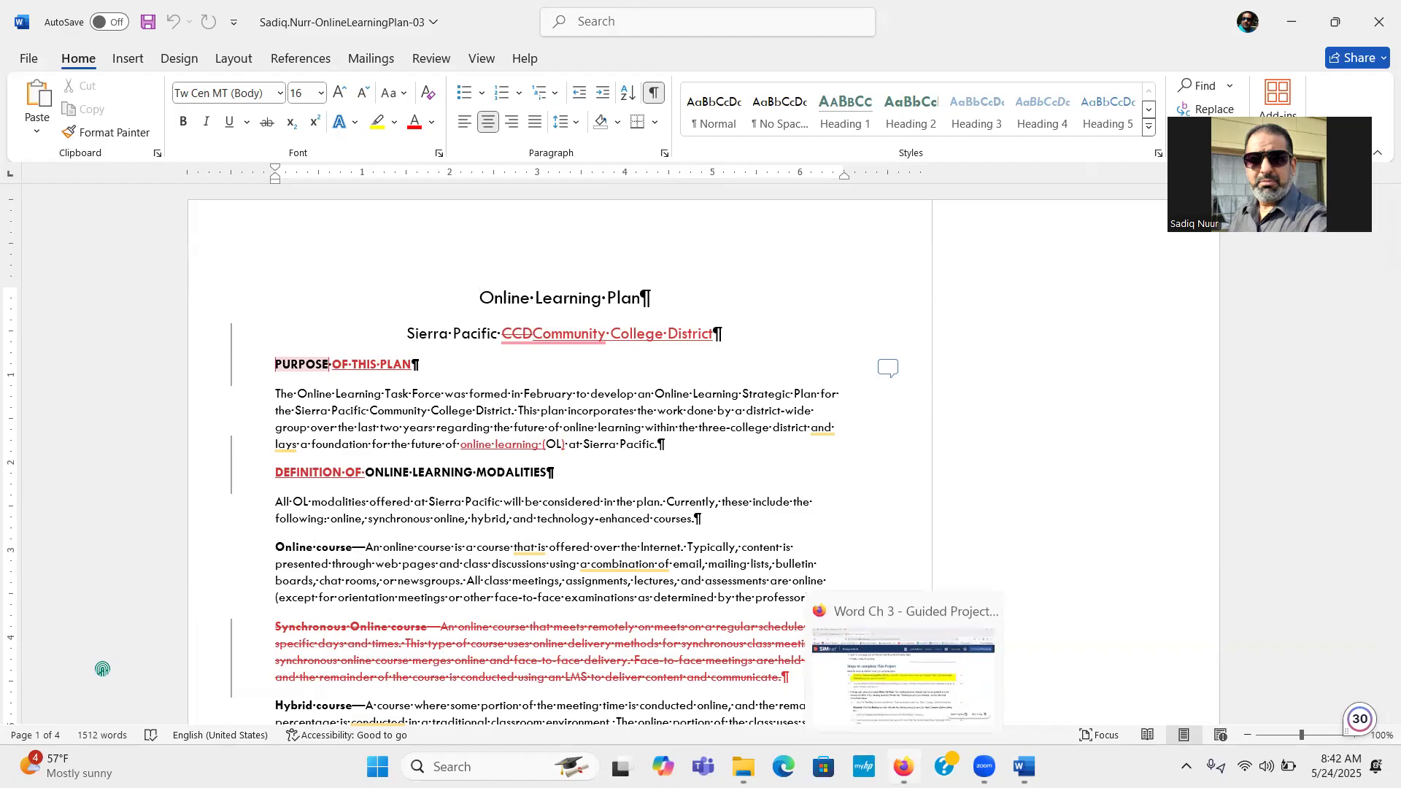
Return to the SIMnet instructions in Firefox and mark steps 1 and 2 as completed
click(903, 766)
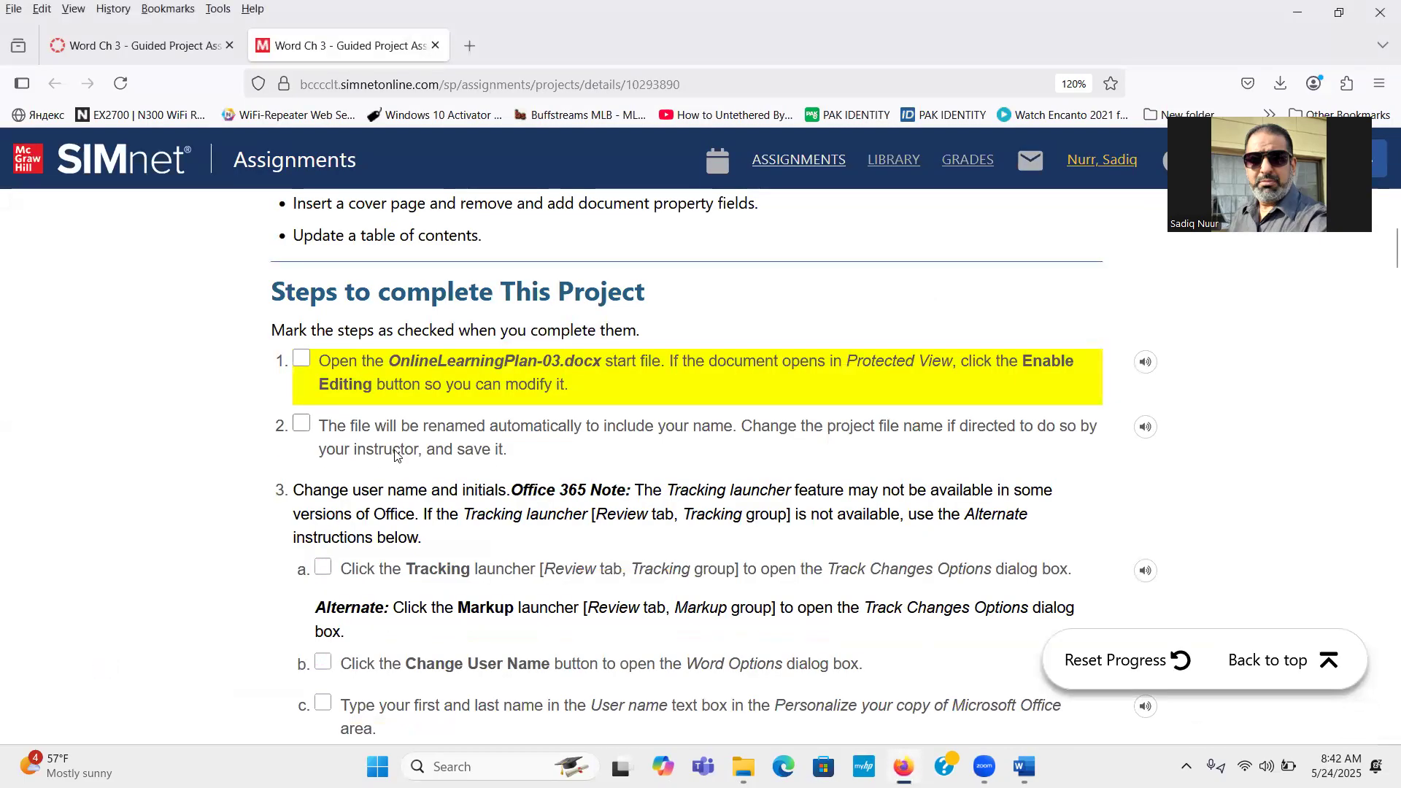
click(301, 360)
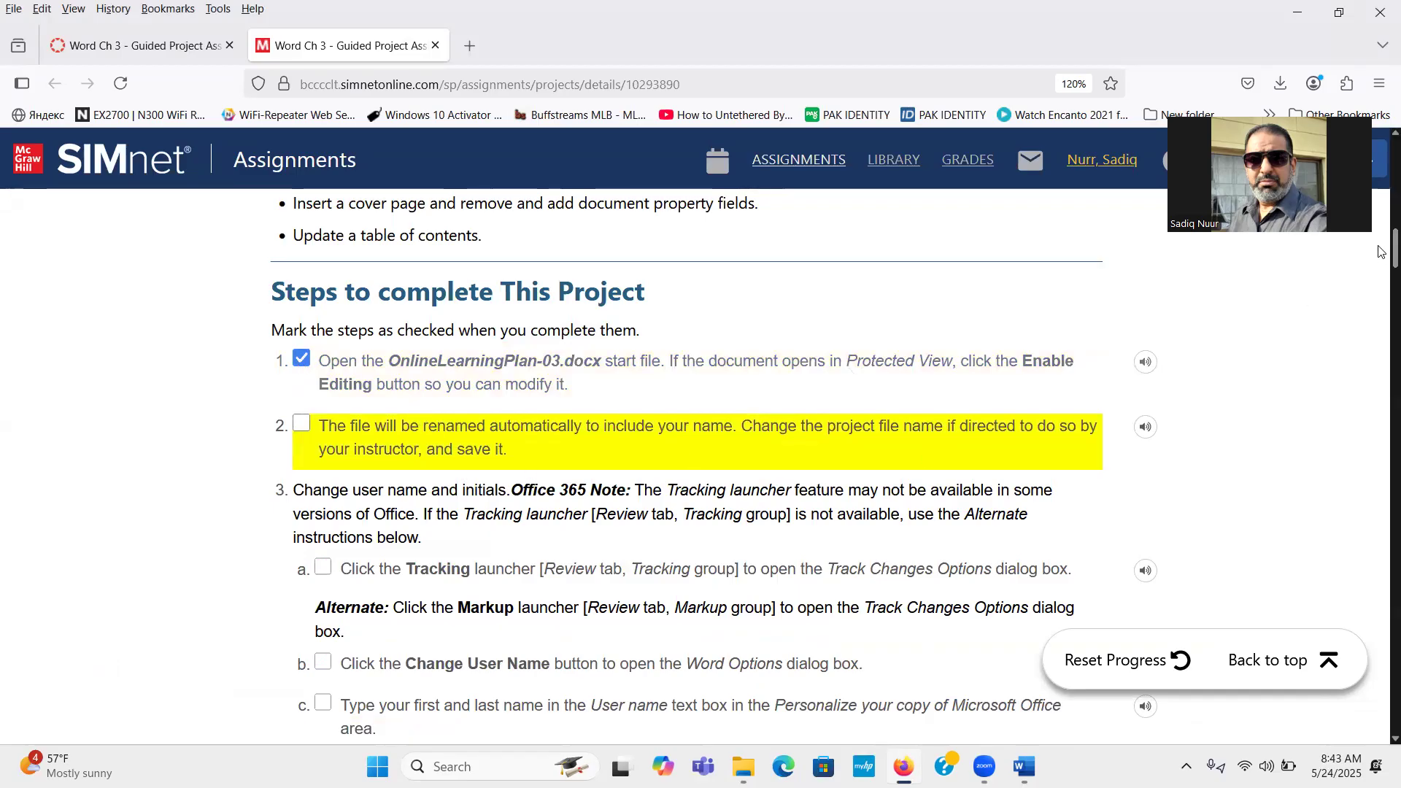
scroll(1380, 252, down, 3)
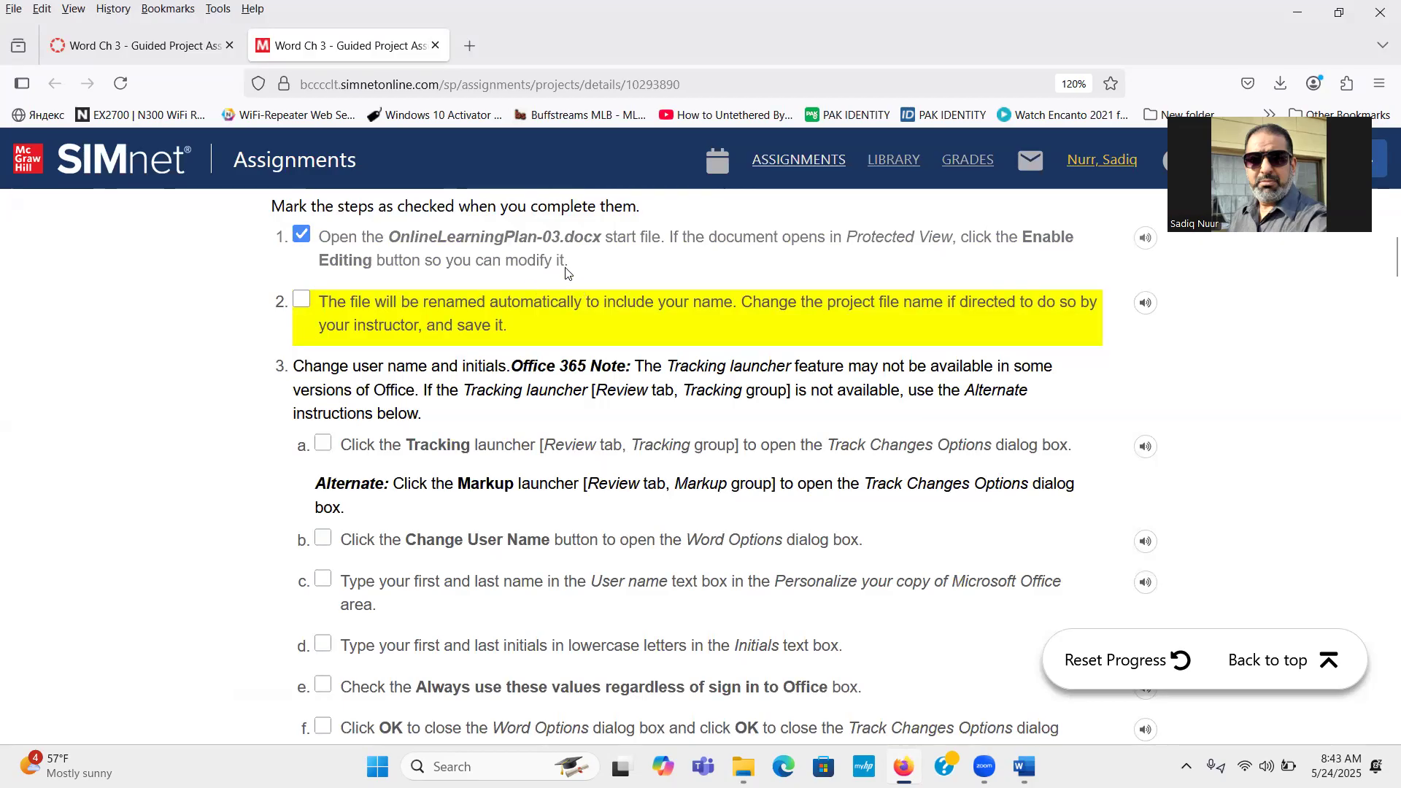
click(302, 300)
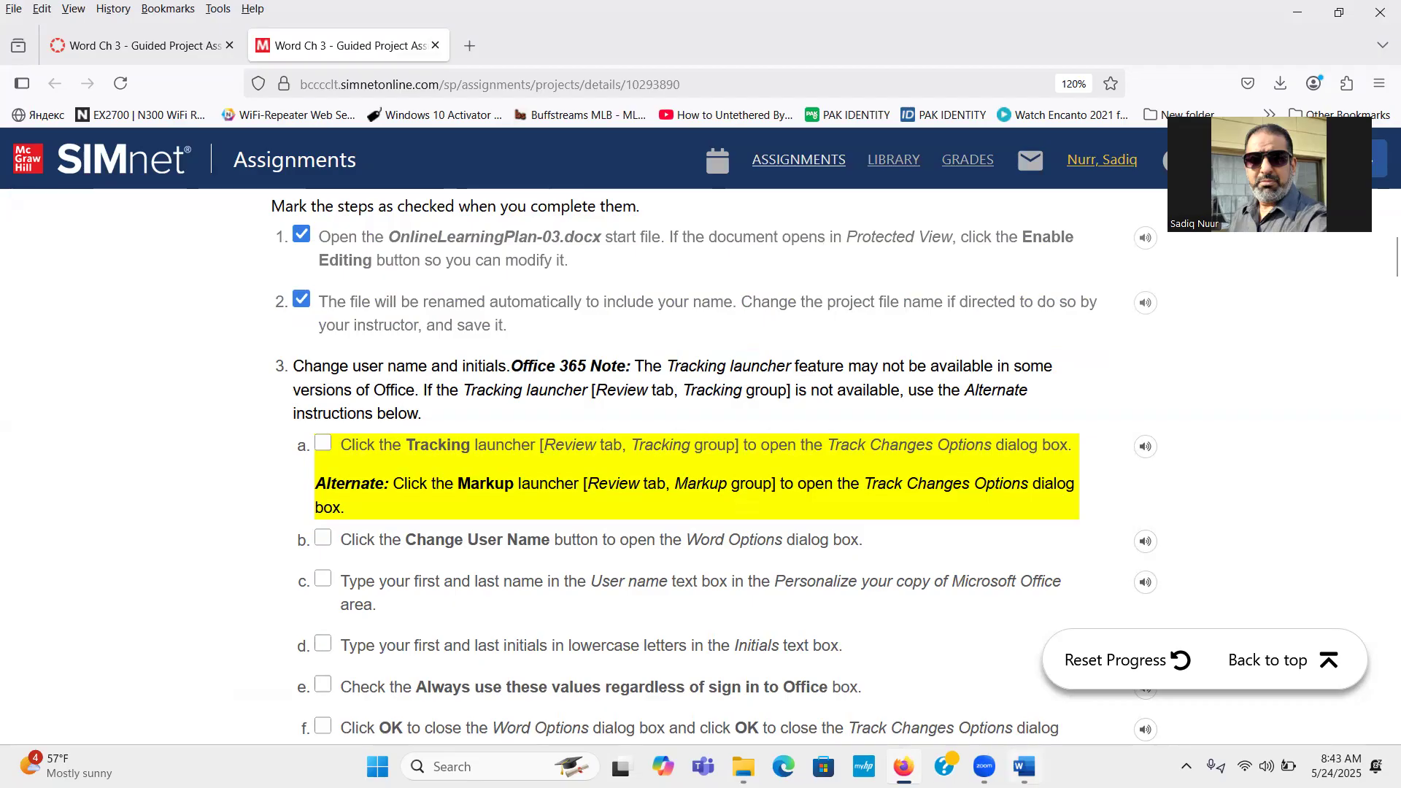
Switch to Word and check the document's file name
key(alt+Tab)
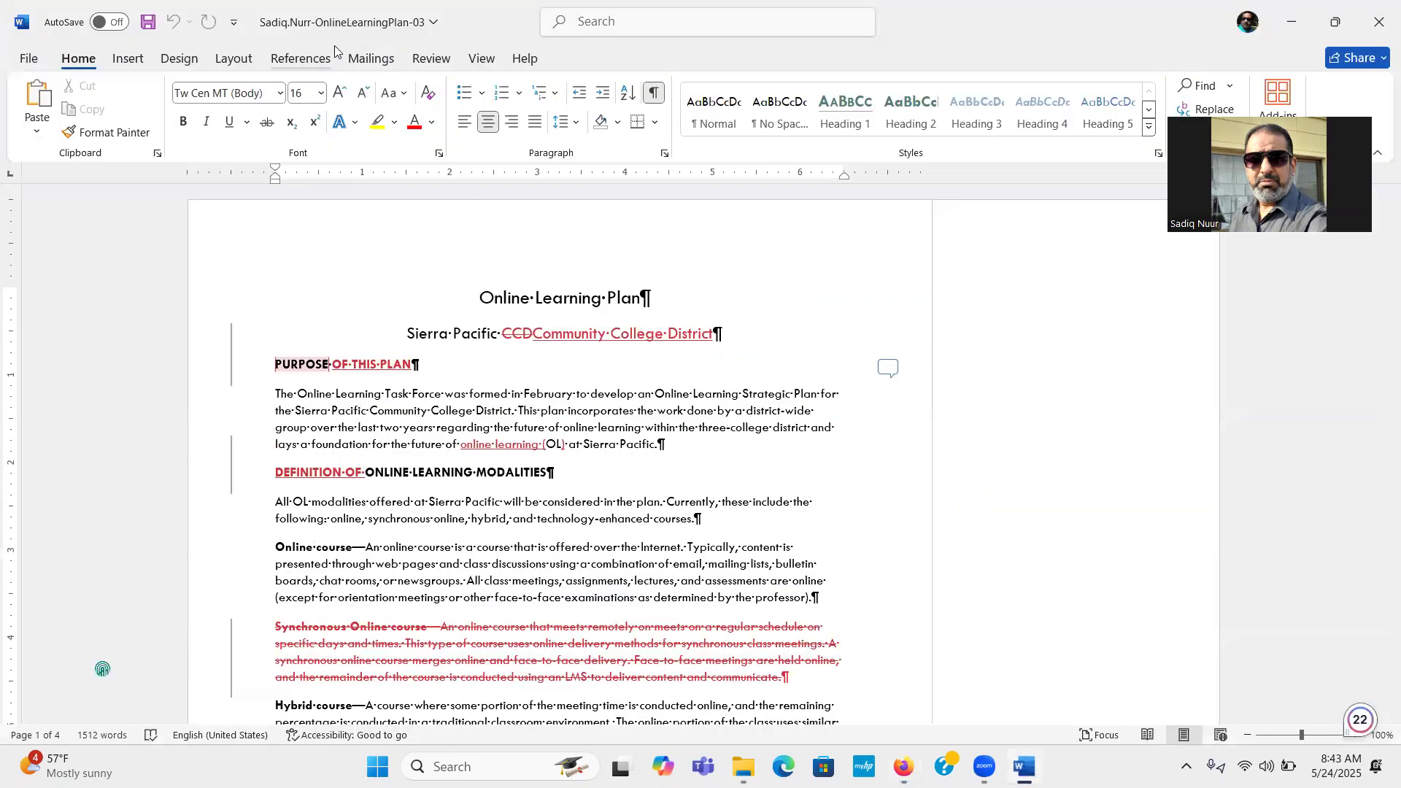
key(ctrl)
key(ctrl)
key(ctrl)
key(ctrl)
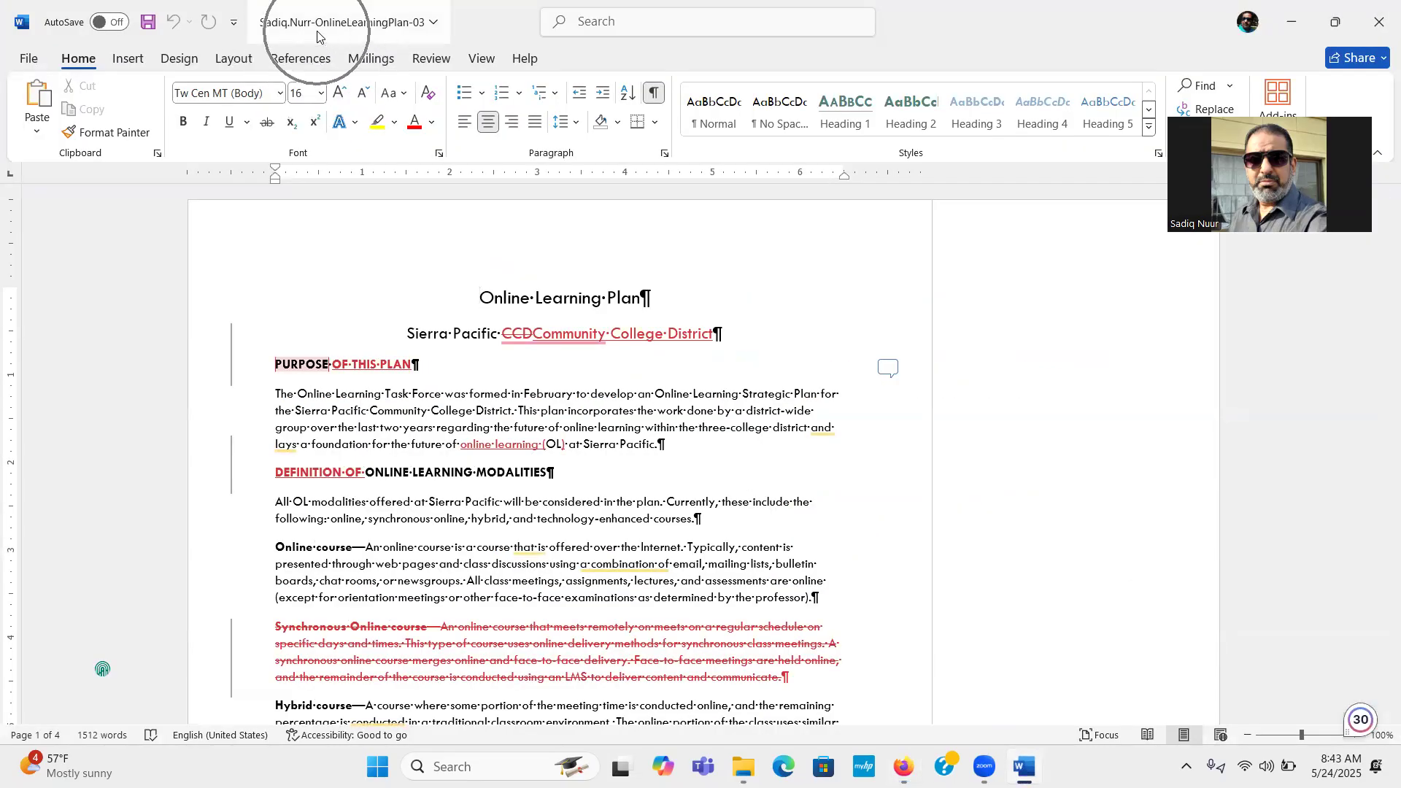
key(ctrl)
key(ctrl)
key(ctrl)
key(ctrl)
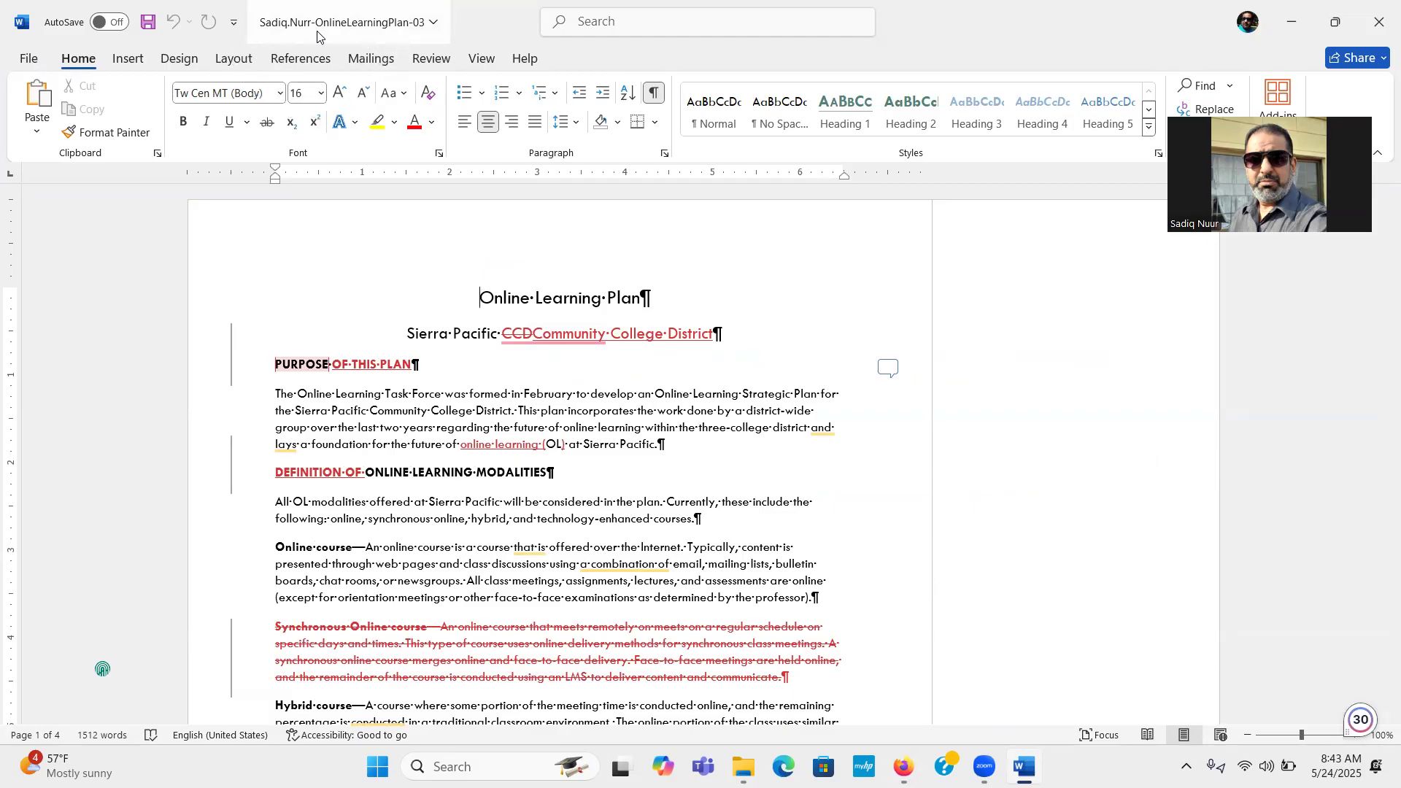
key(ctrl)
Go back to the SIMnet instructions in Firefox and mark step 3a as completed
mouse_move(904, 766)
click(901, 656)
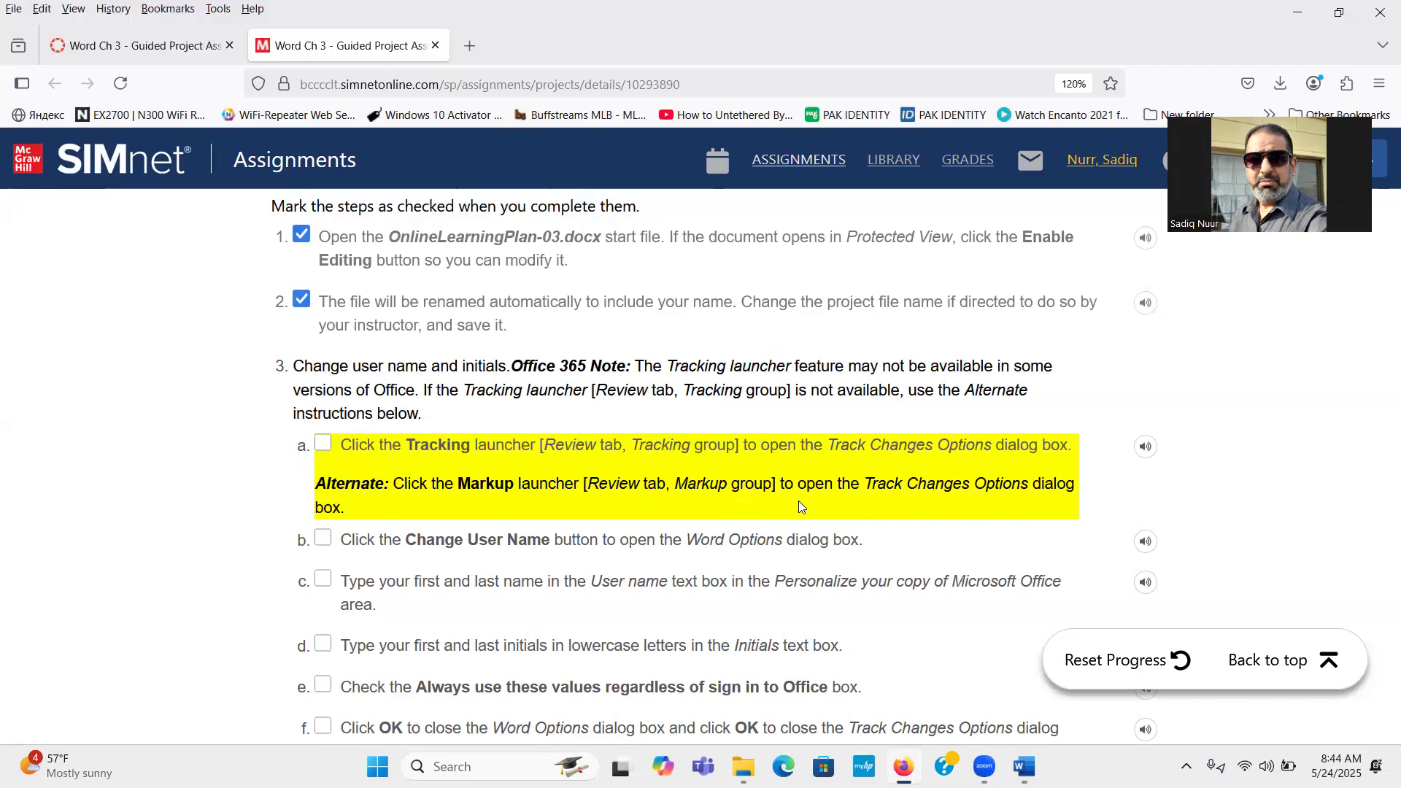
click(322, 445)
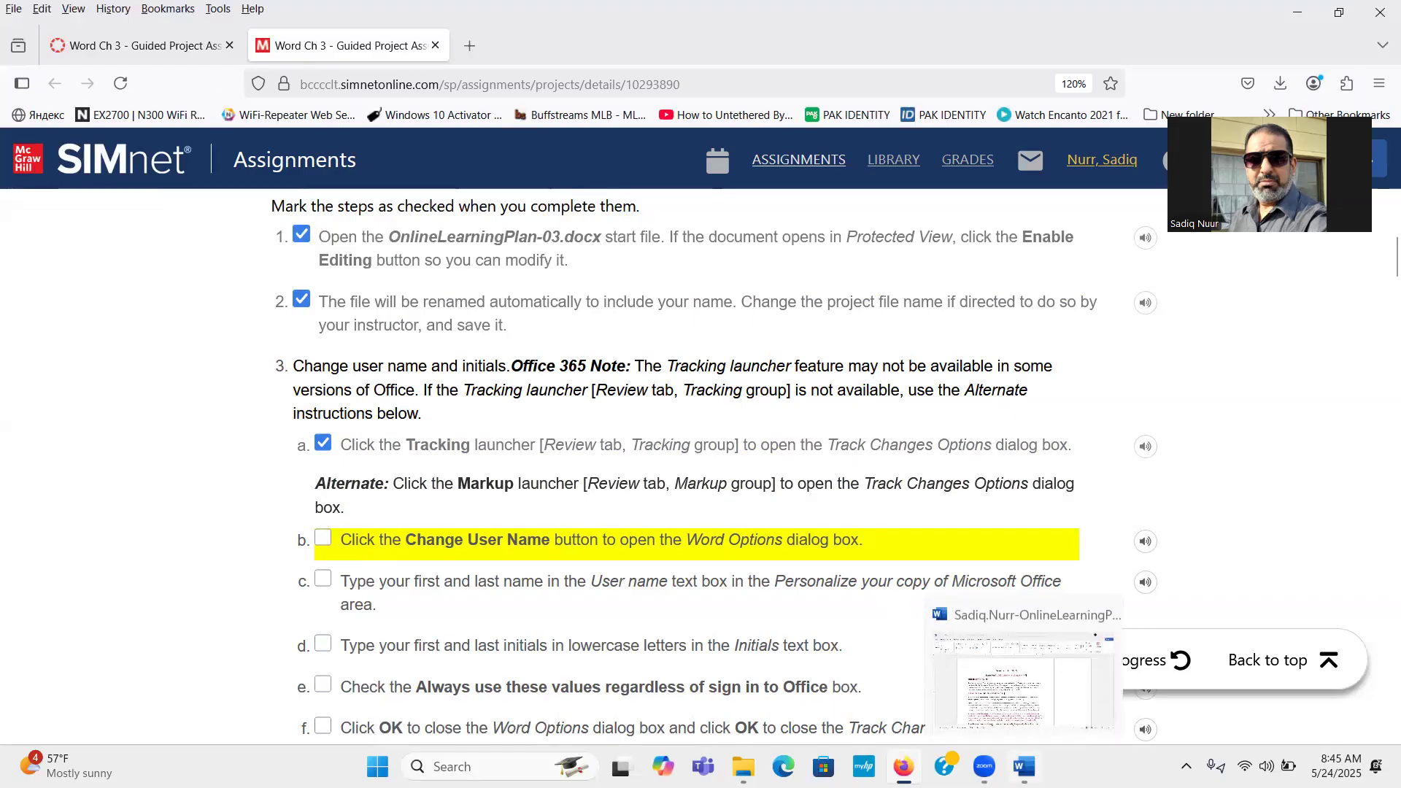
Switch to Word and open the Track Changes Options dialog for the document
click(1024, 766)
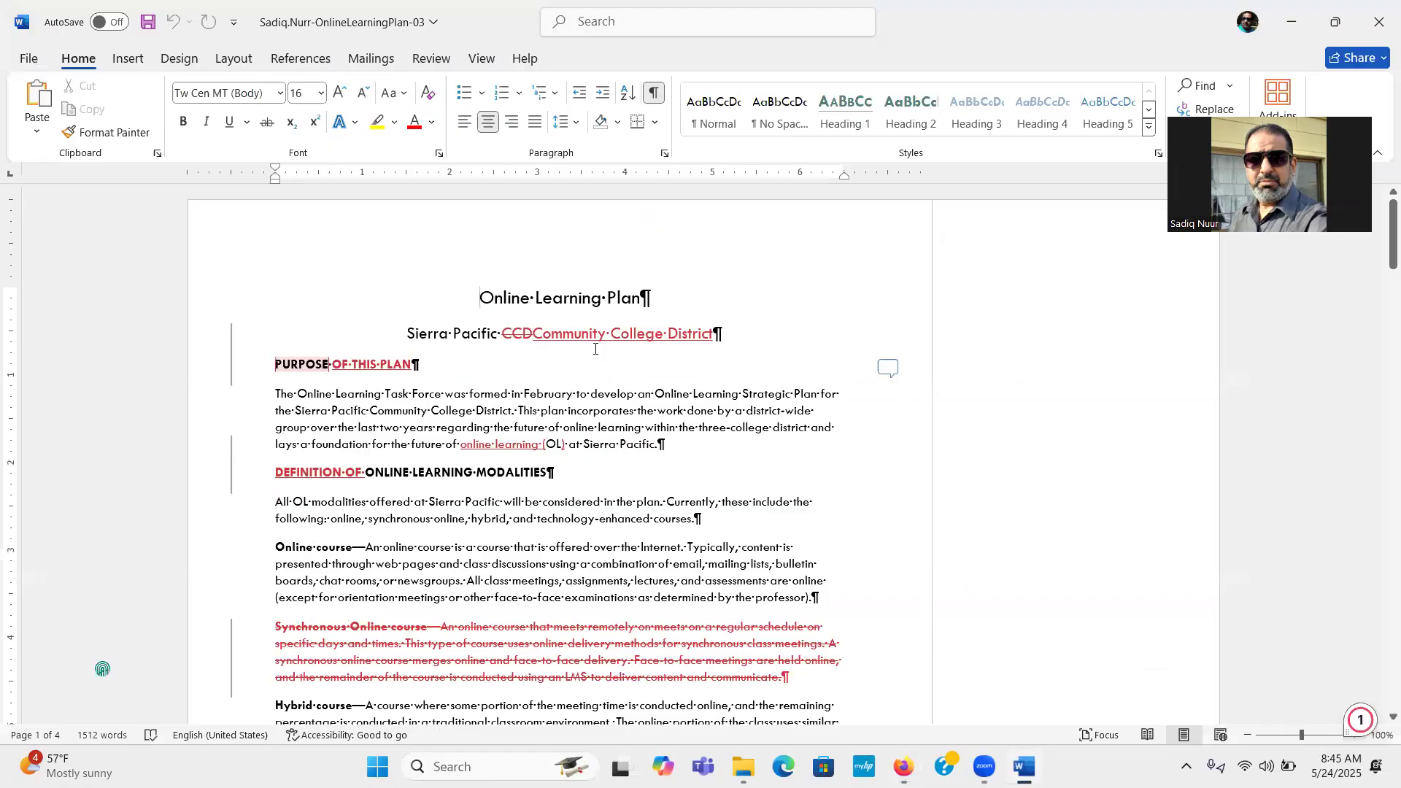
click(426, 63)
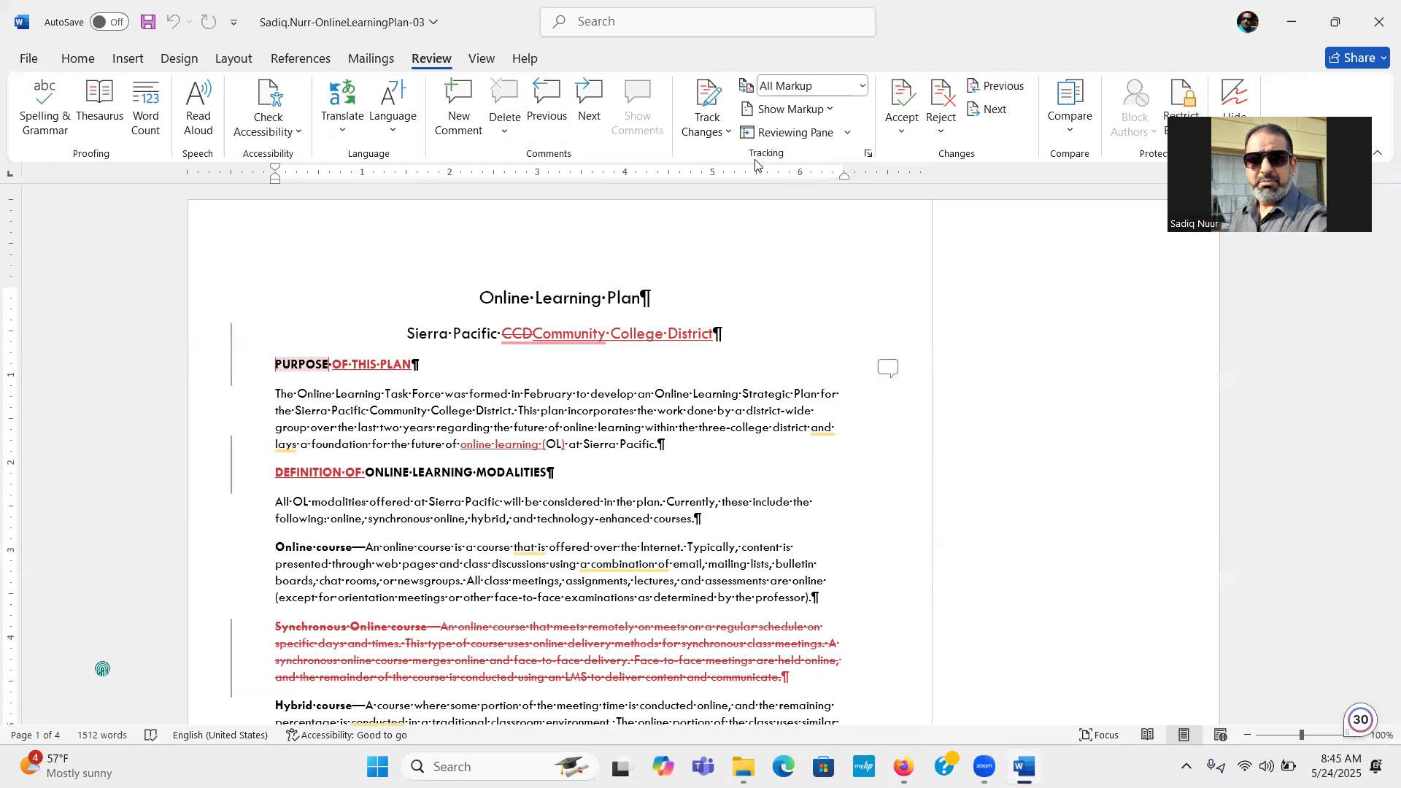
click(869, 156)
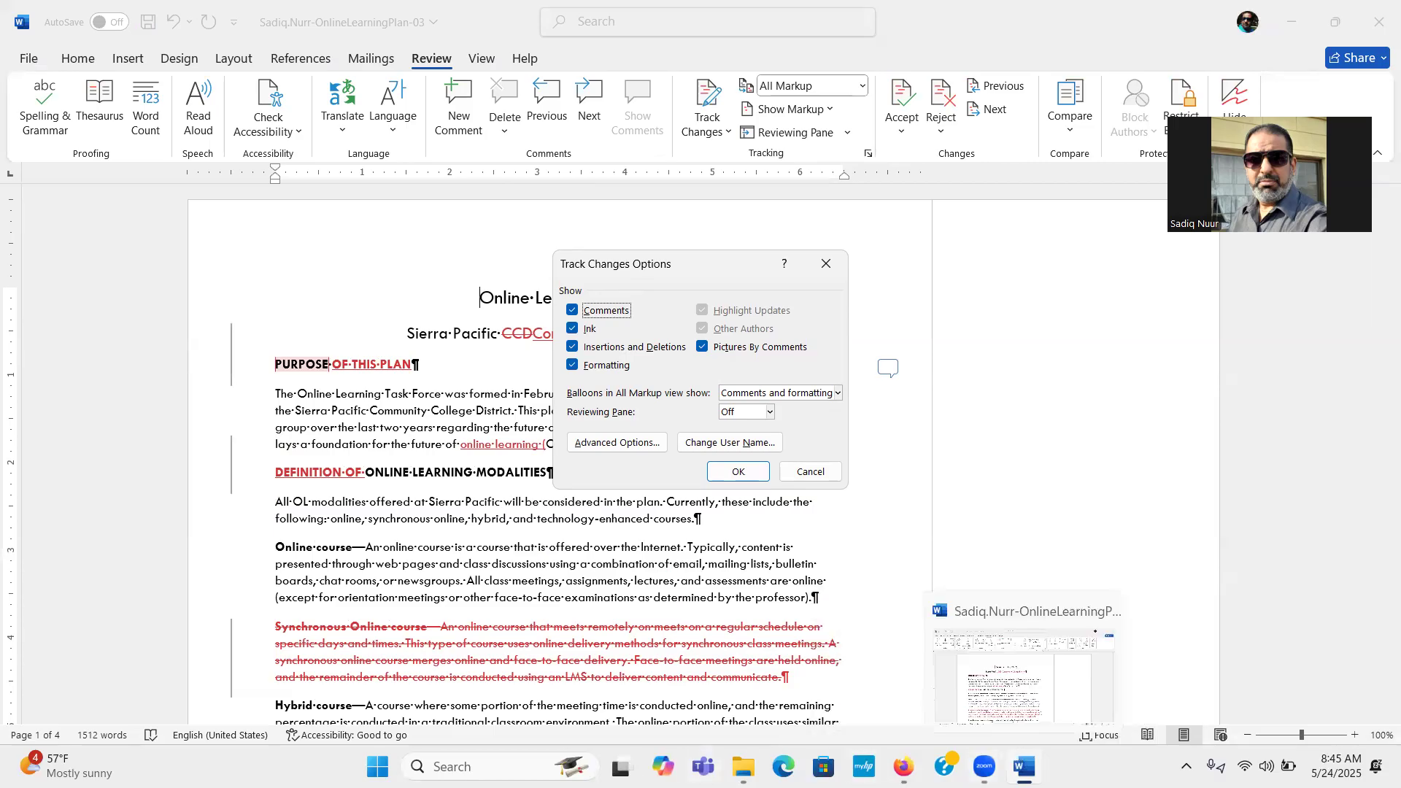
Compare step 3b of the SIMnet instructions with the Track Changes Options dialog in Word
click(903, 766)
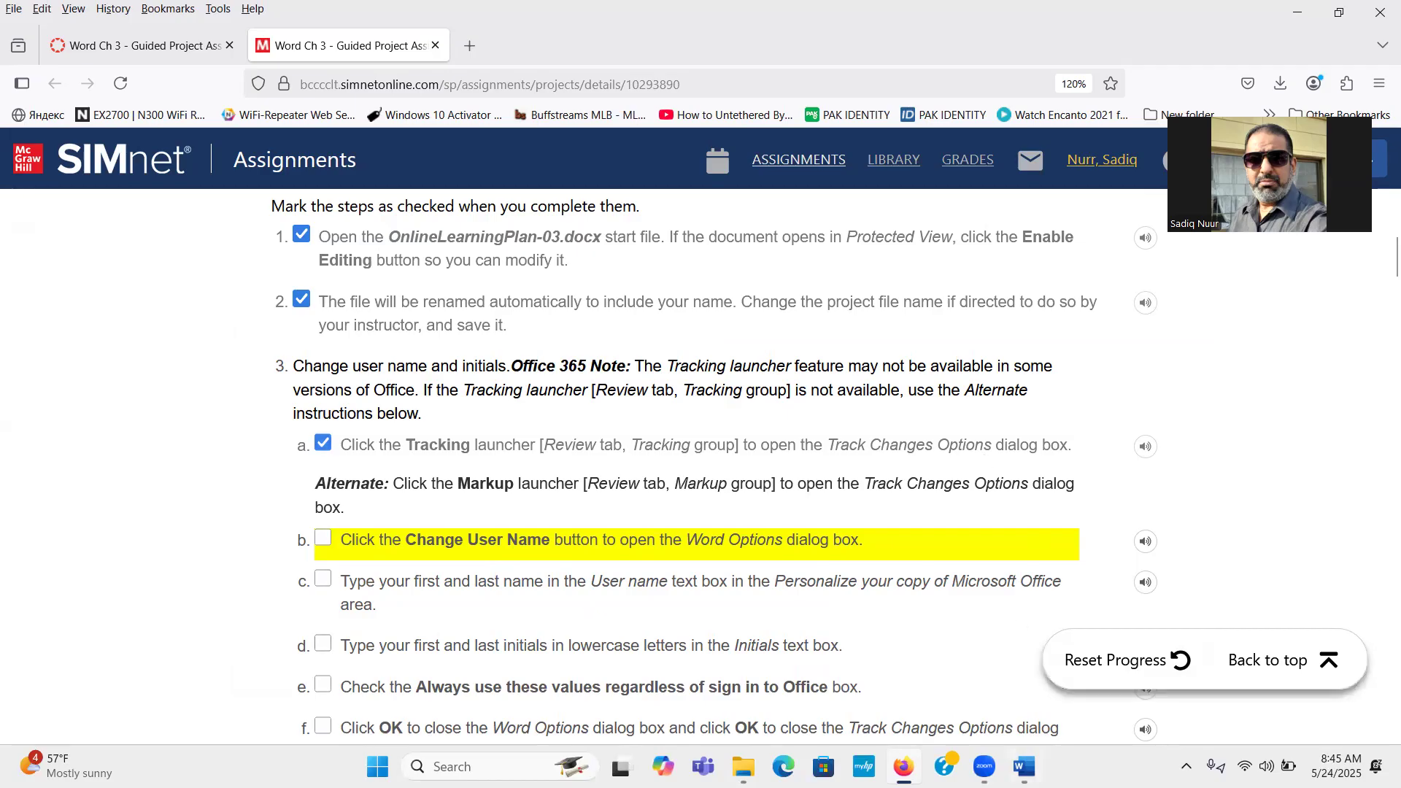
click(1024, 766)
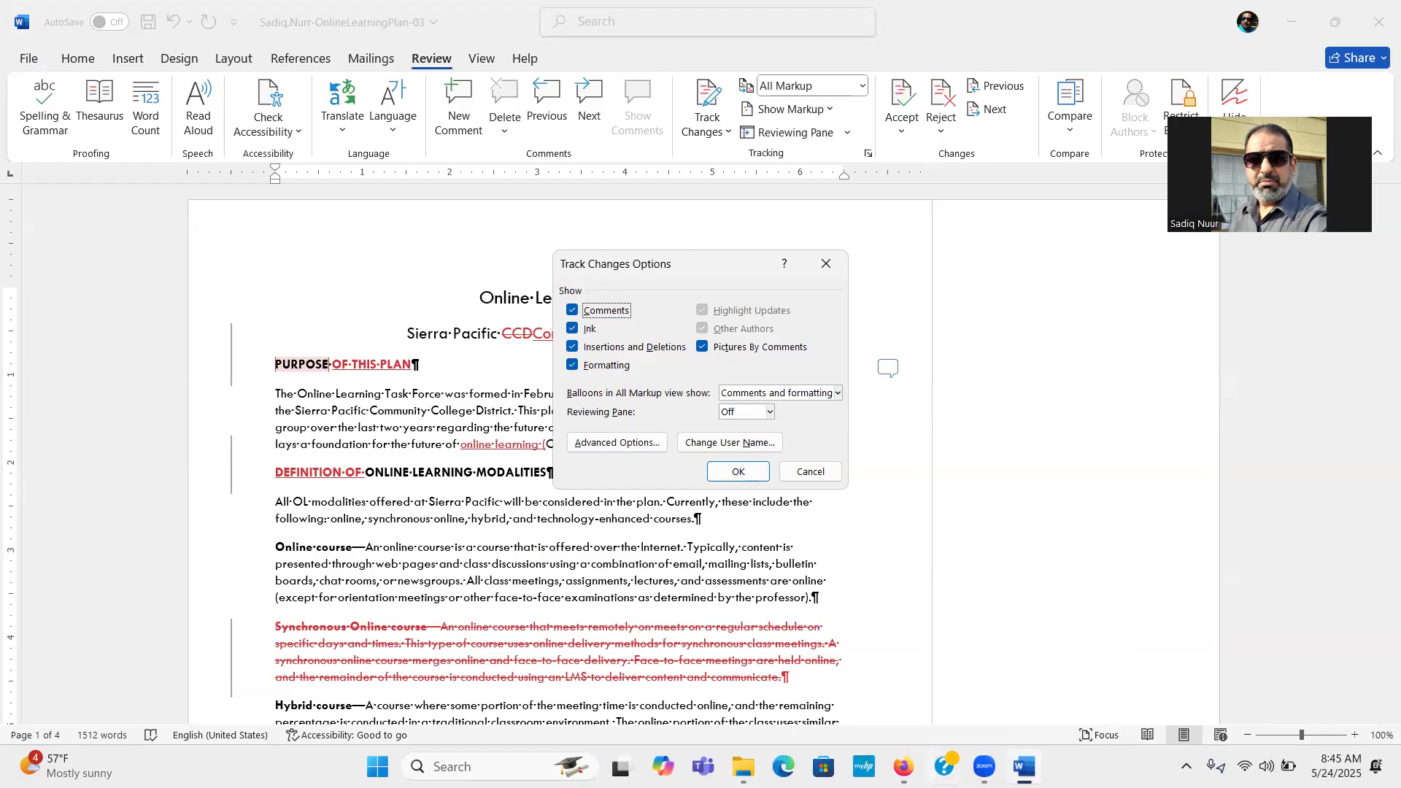
click(903, 766)
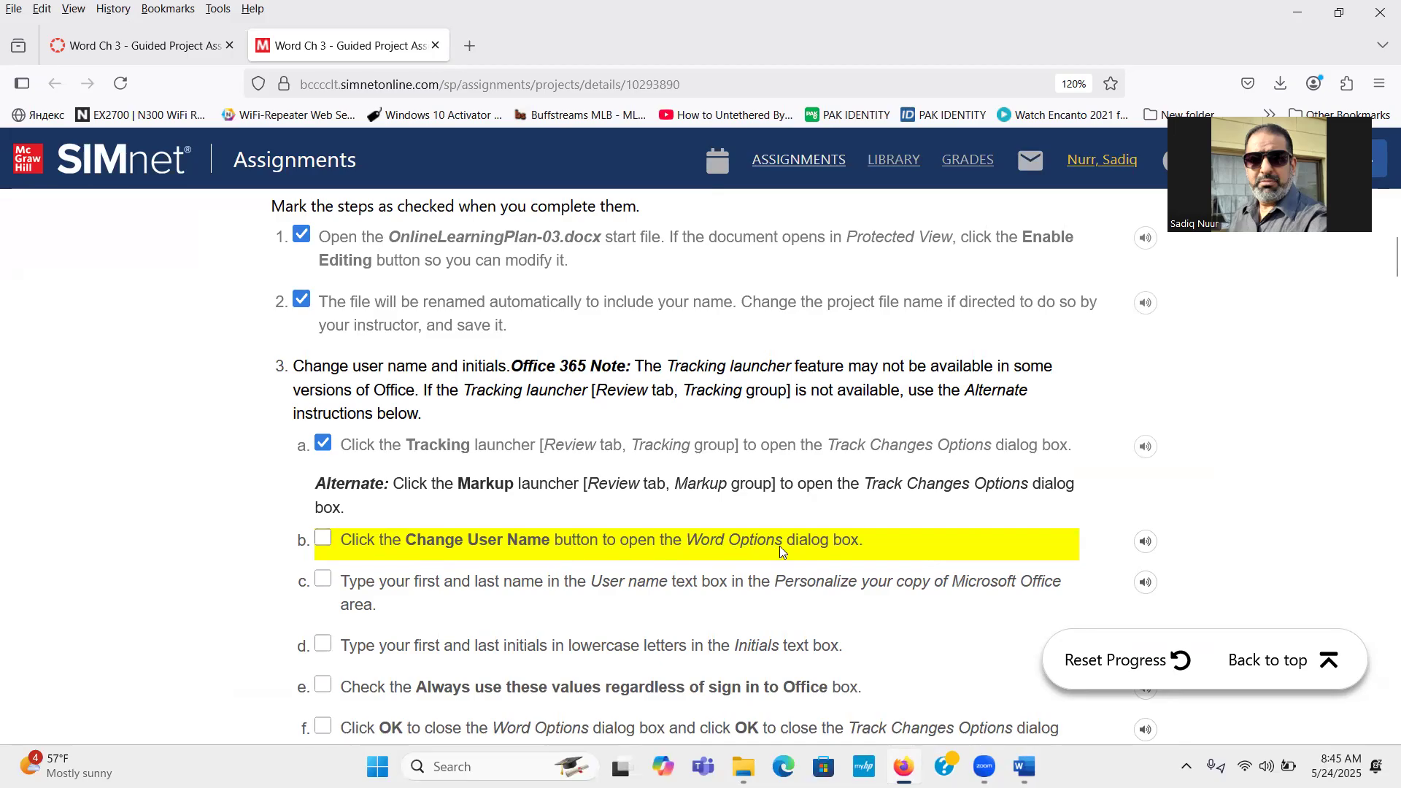
click(1025, 766)
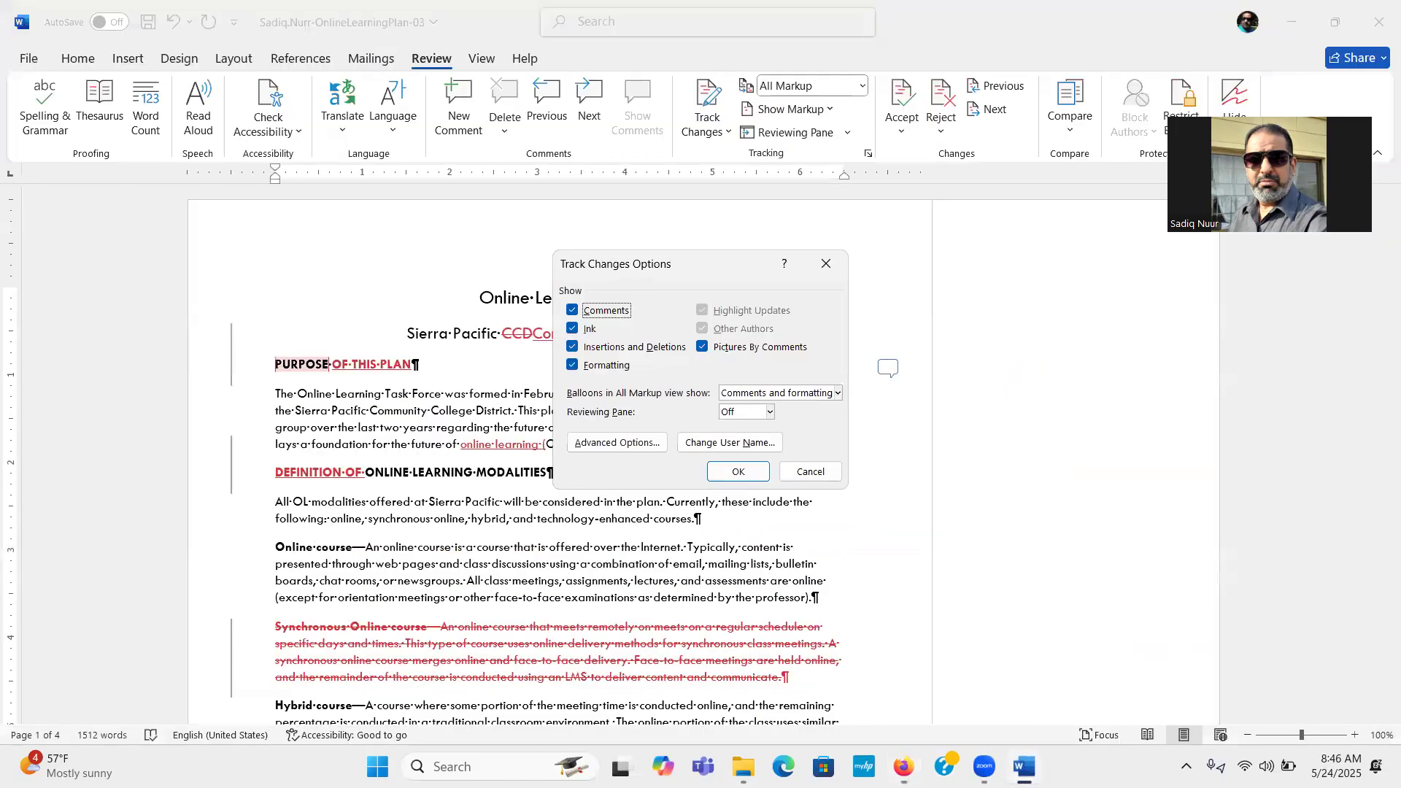
Open Word Options to change the user name, and compare its personalization settings with steps 3b to 3f of the SIMnet instructions in Firefox
click(739, 445)
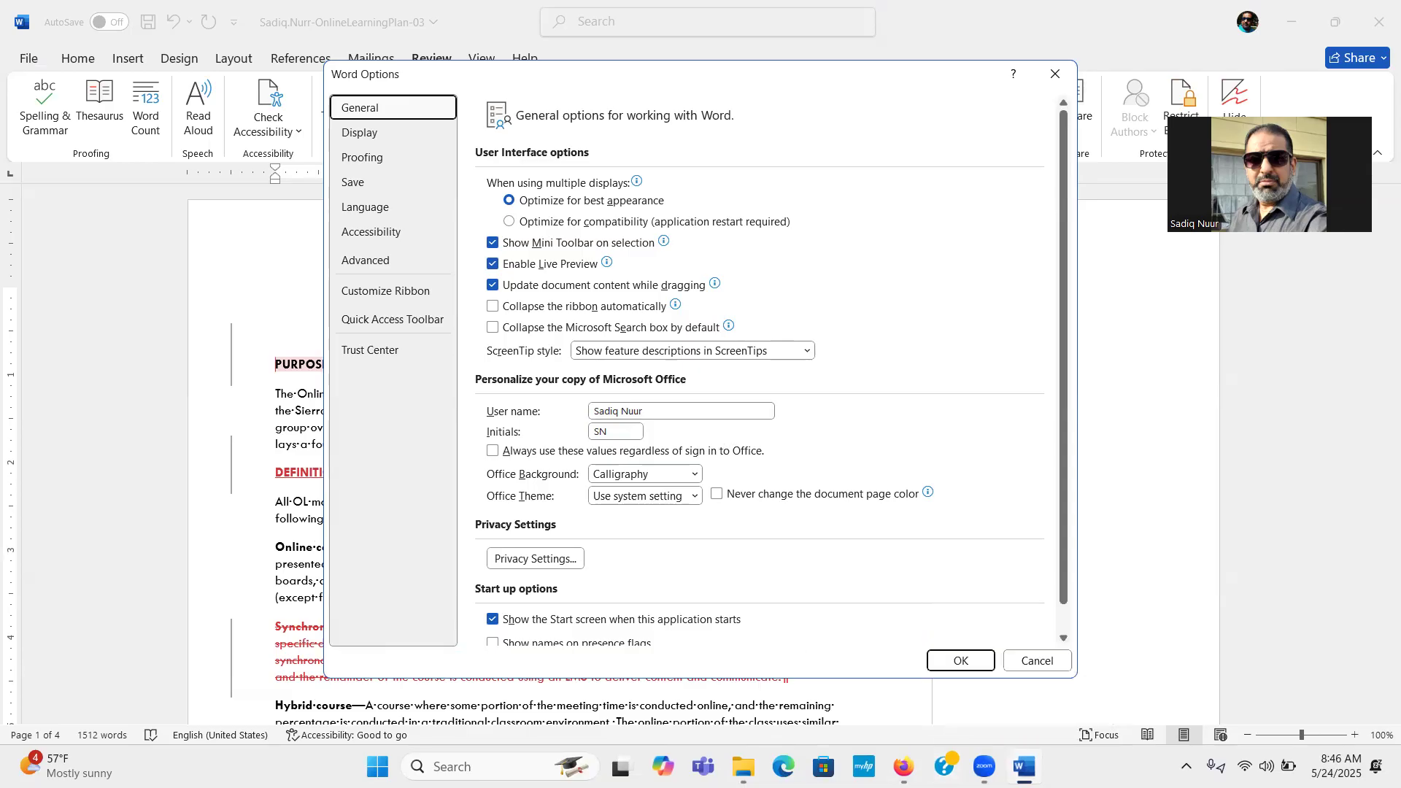
click(903, 766)
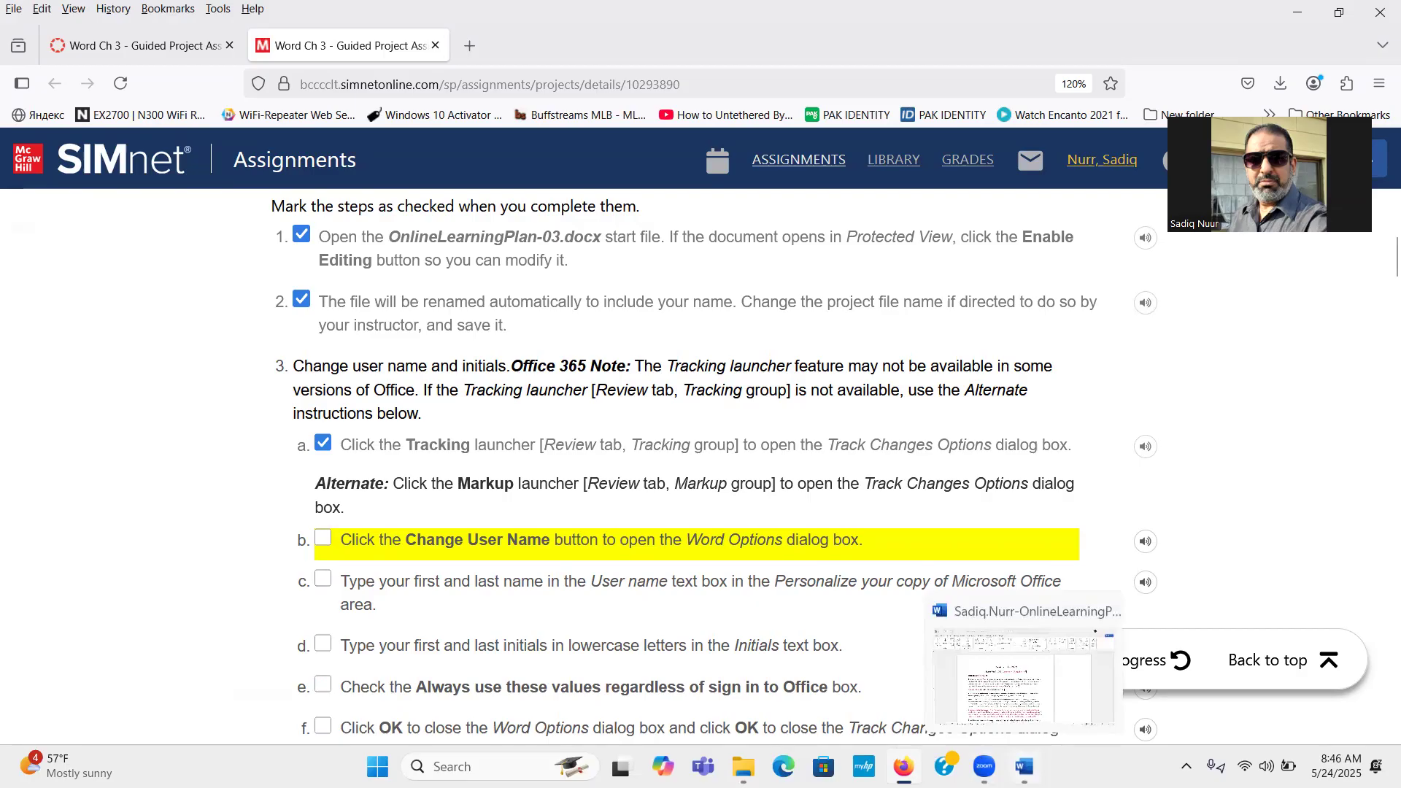
click(1022, 765)
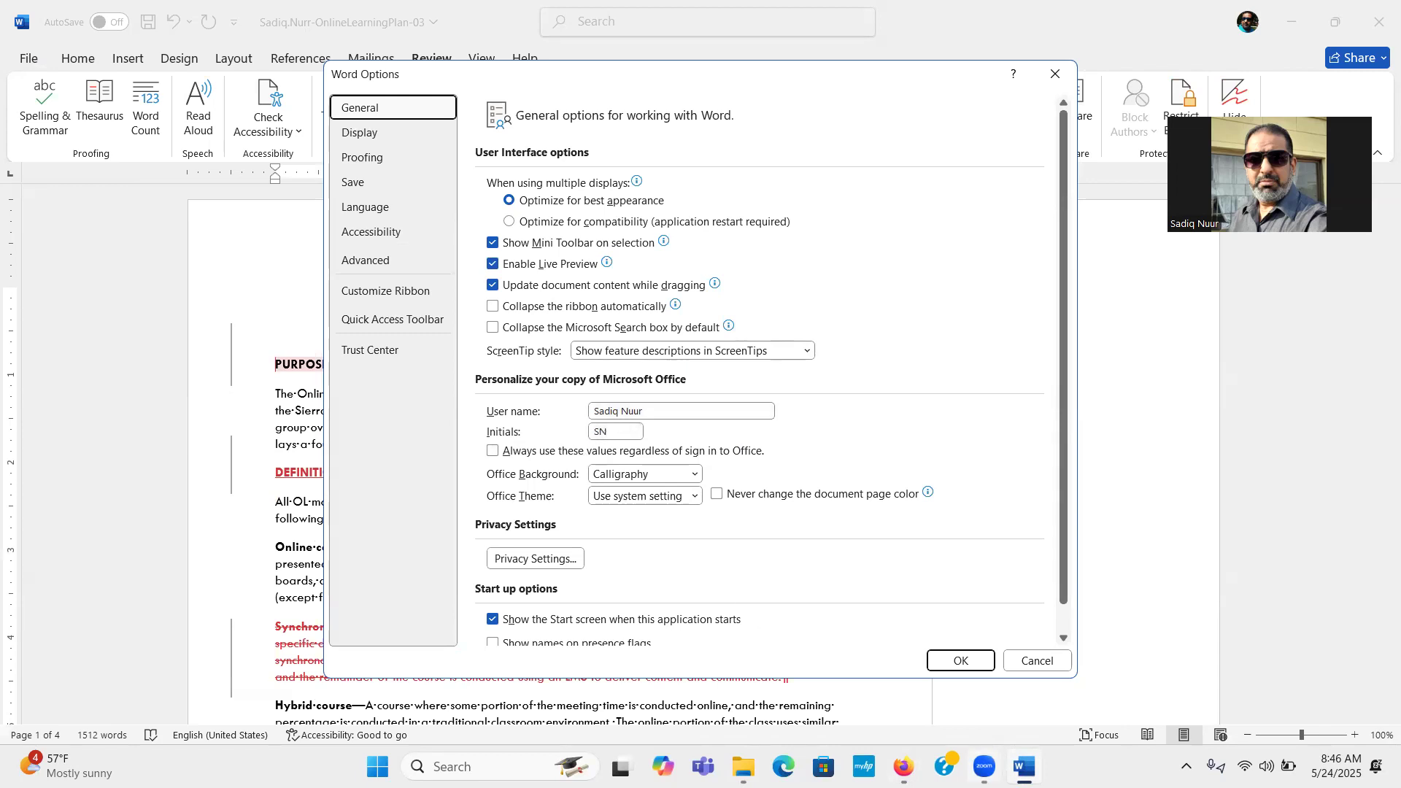
click(903, 767)
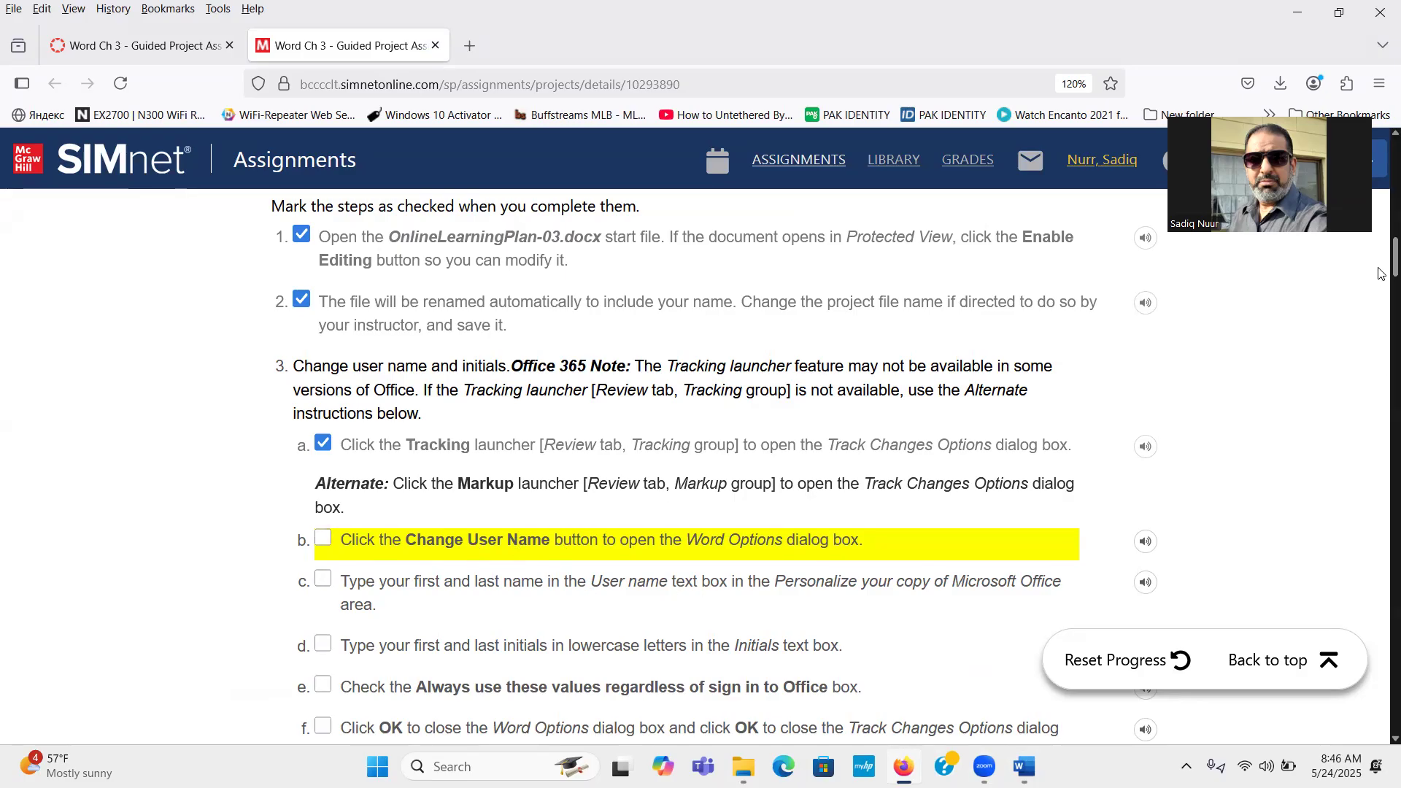
scroll(1380, 273, down, 2)
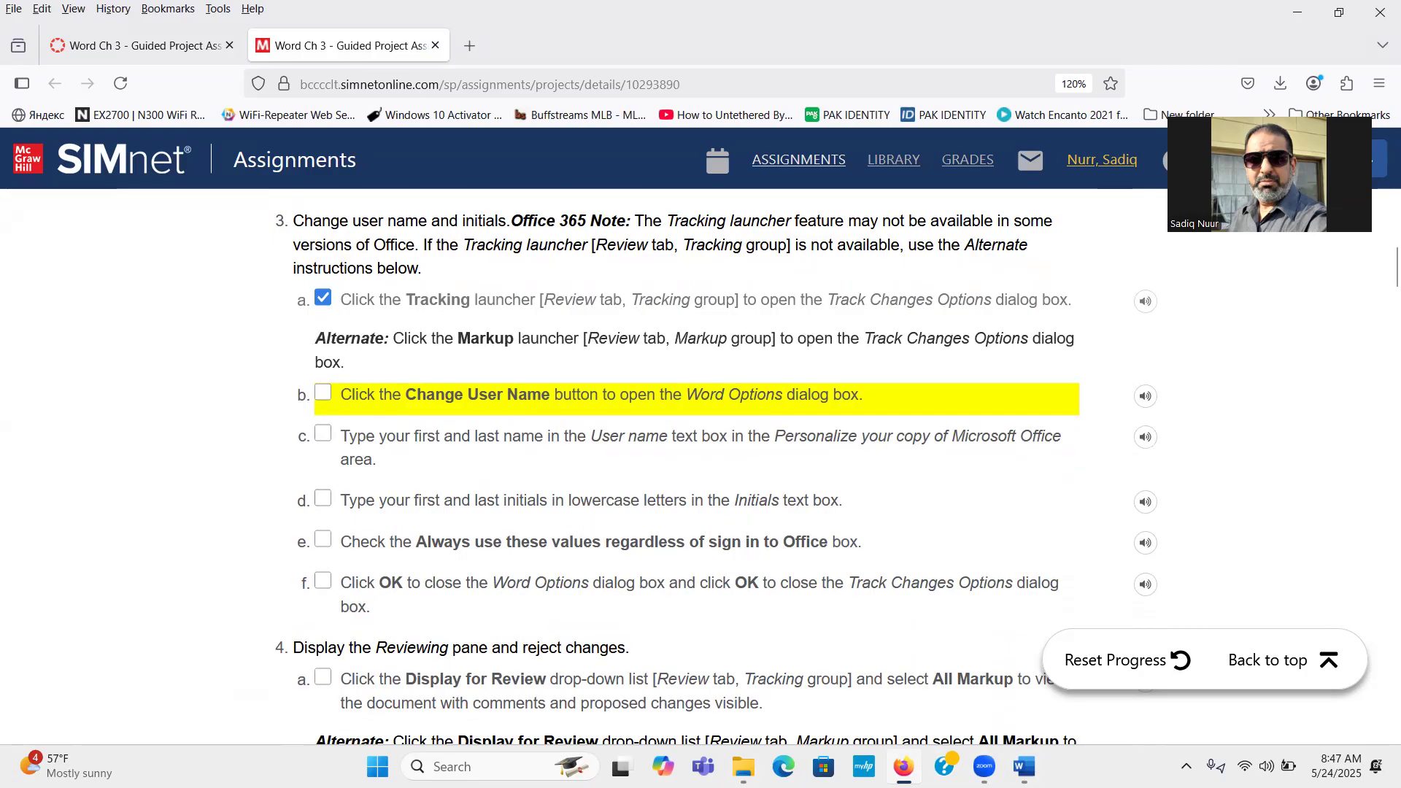
Switch to Word and replace the Initials in the Microsoft Office personalization settings with the same initials in lowercase
mouse_move(1025, 766)
click(1022, 700)
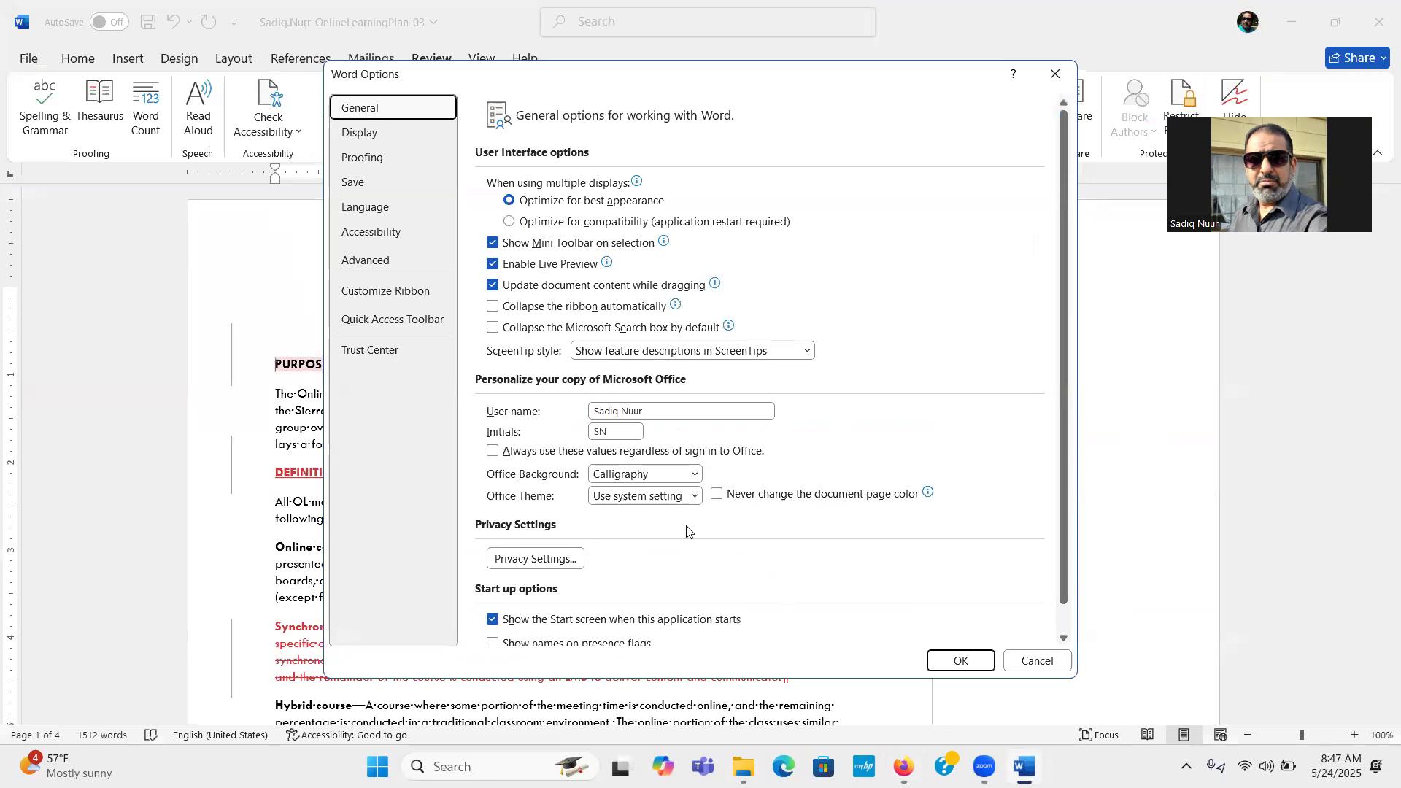
double_click(611, 434)
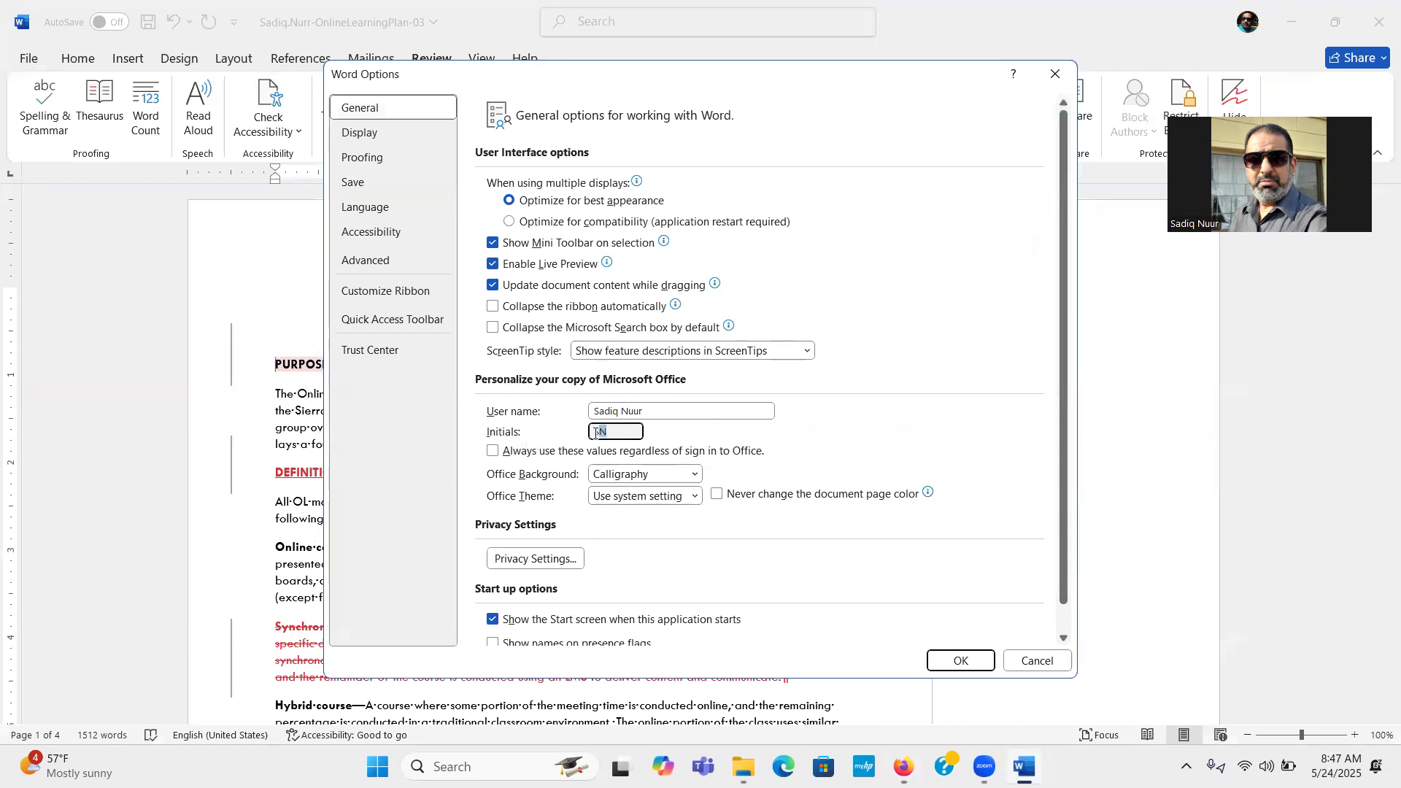
text(sn)
Go back to the SIMnet instructions in Firefox and mark steps 3b, 3c and 3d as completed, checking the initials in Word
click(905, 649)
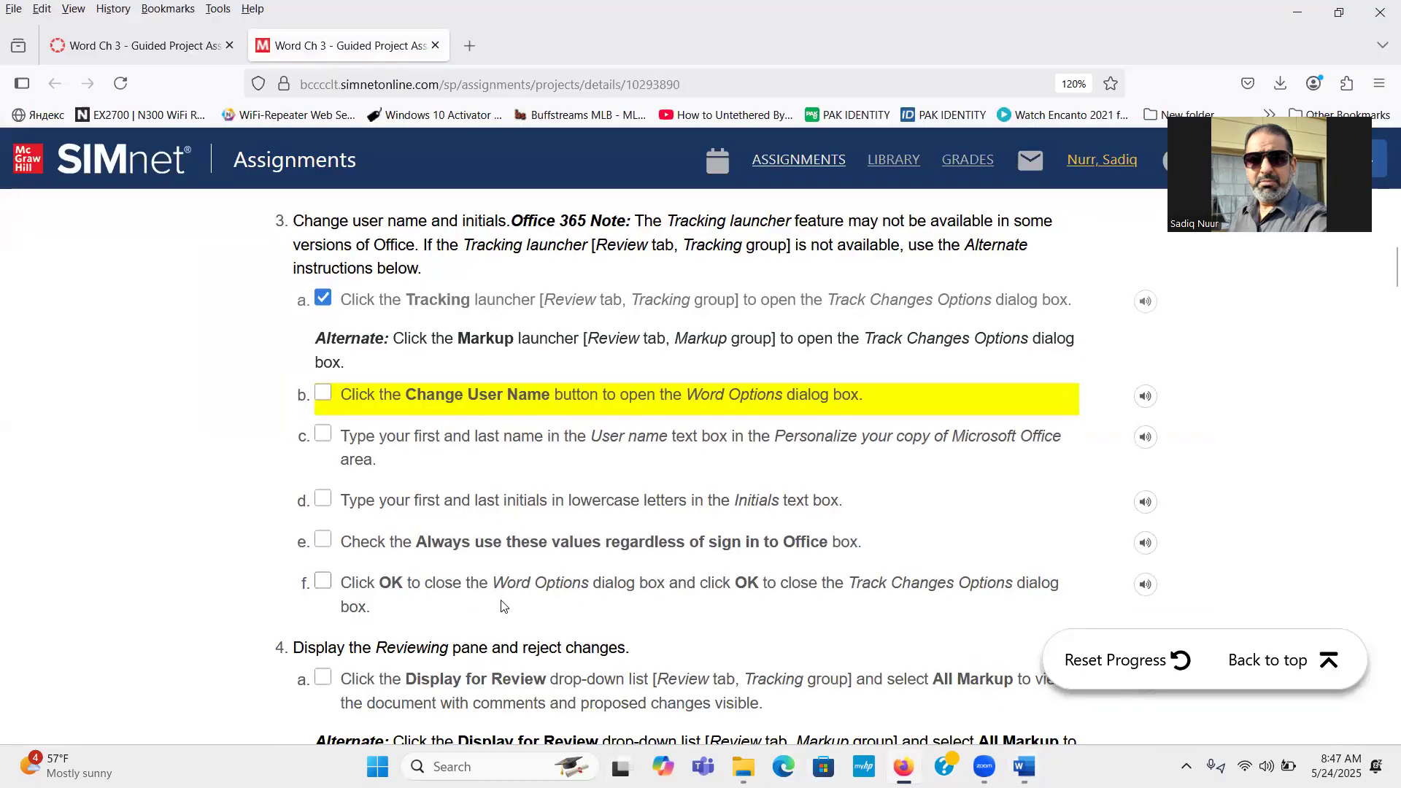
click(324, 394)
click(324, 433)
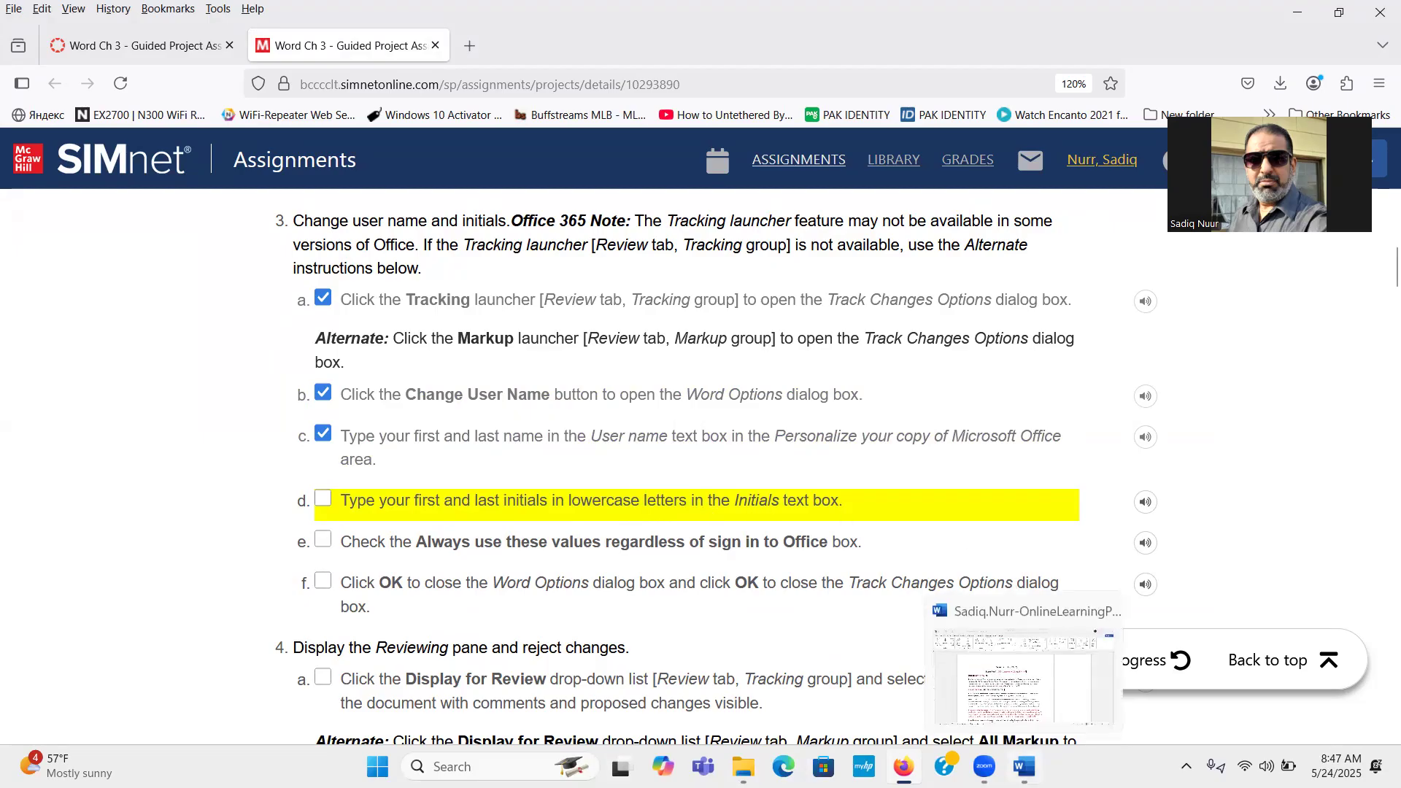
click(1025, 766)
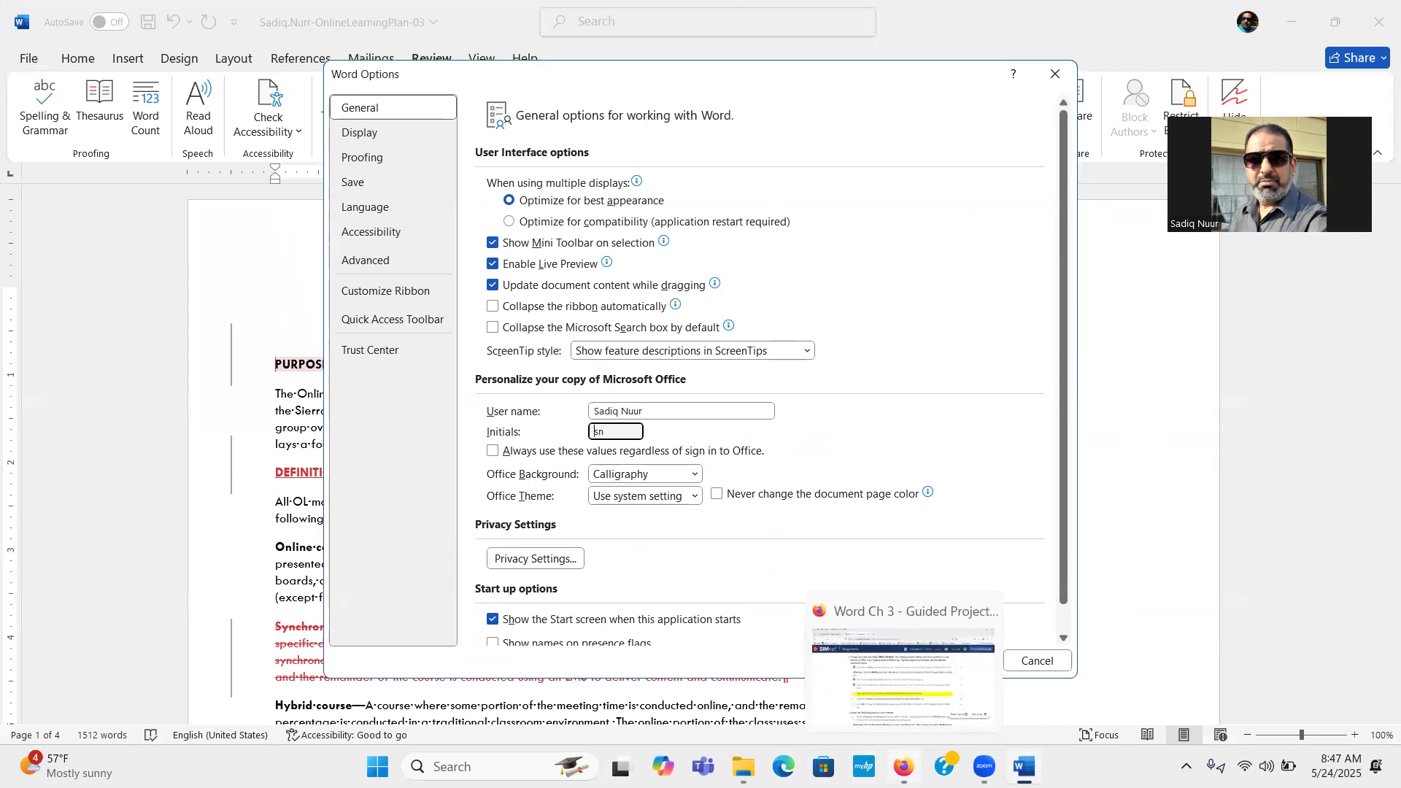
click(903, 766)
click(323, 499)
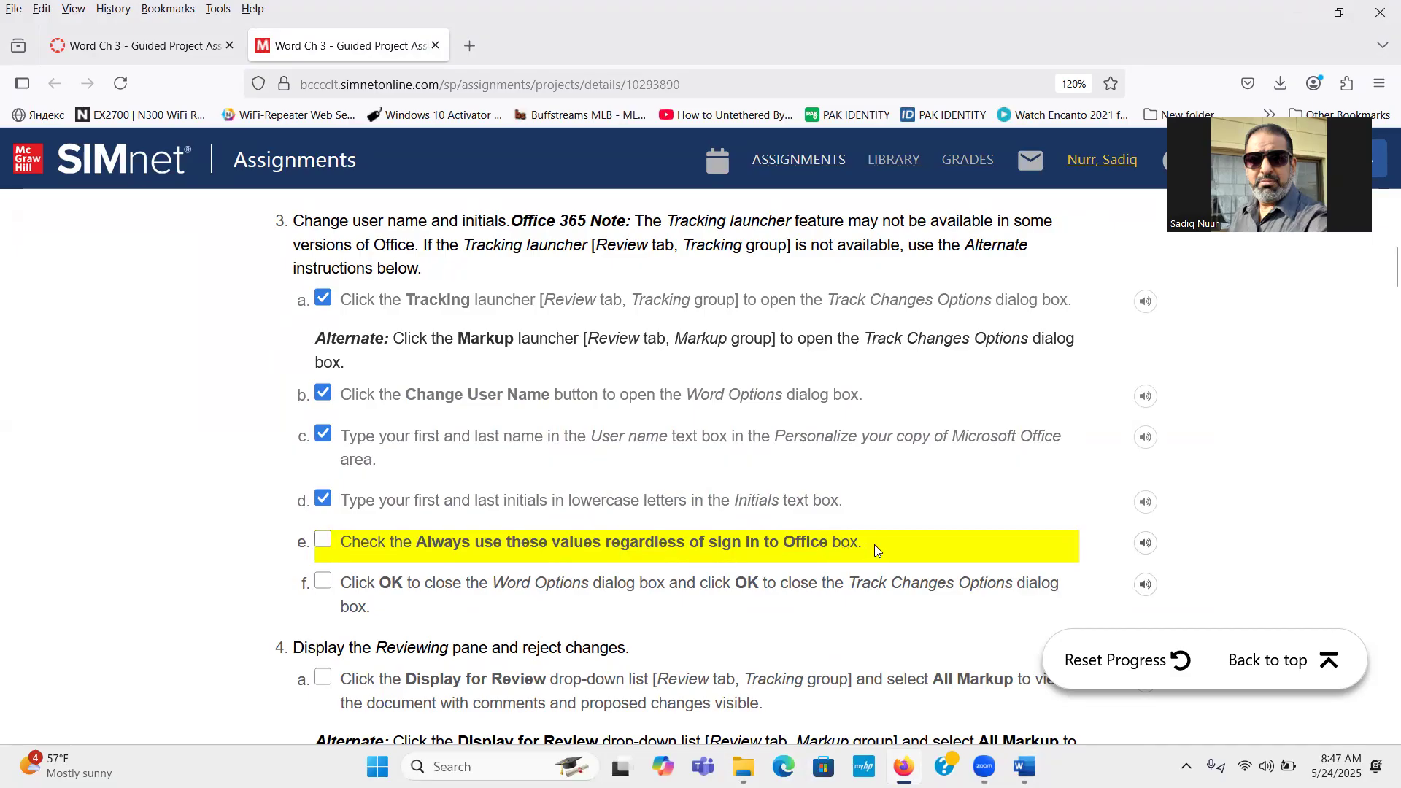
Enable "Always use these values regardless of sign in to Office" in Word, and mark steps 3e and 3f as completed in SIMnet
click(1025, 766)
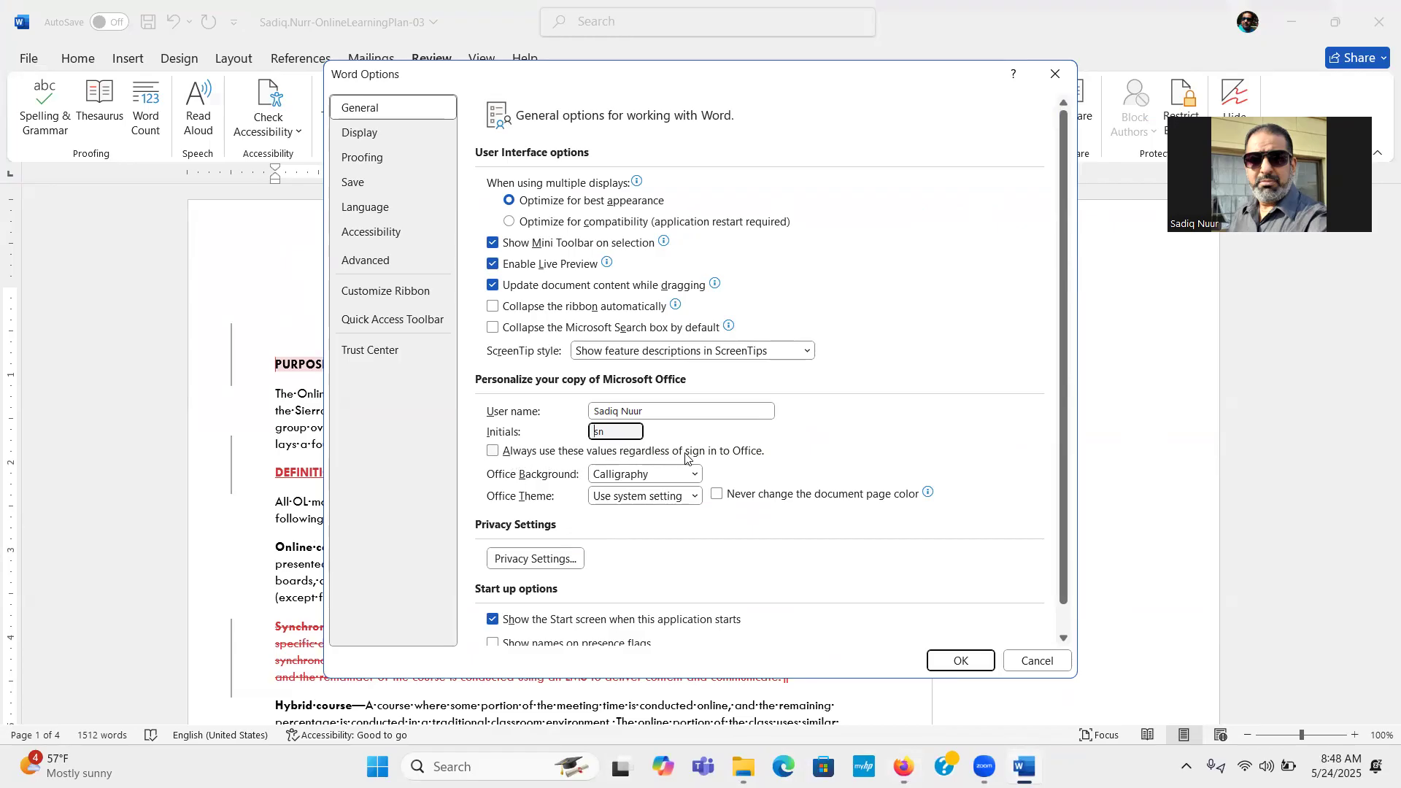
click(494, 454)
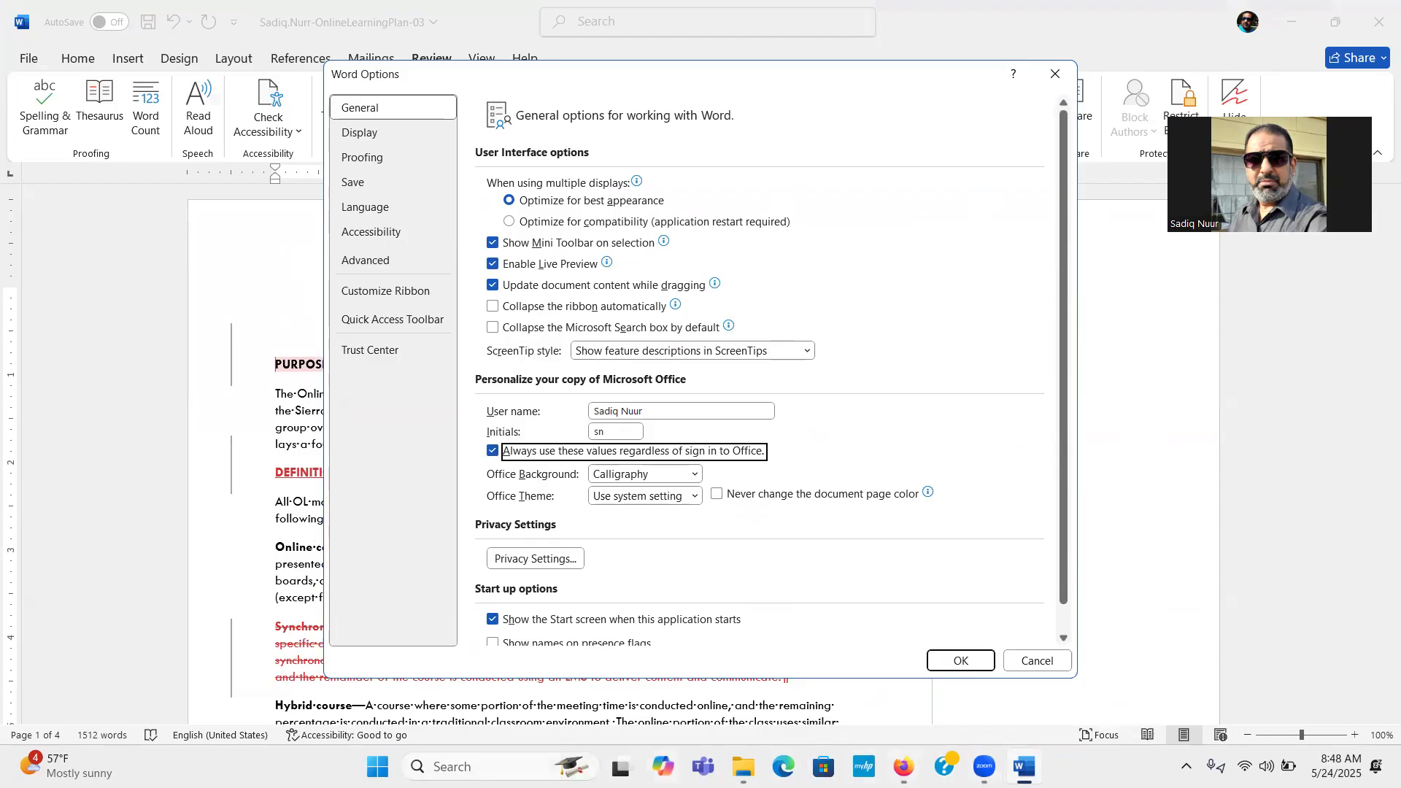
click(904, 766)
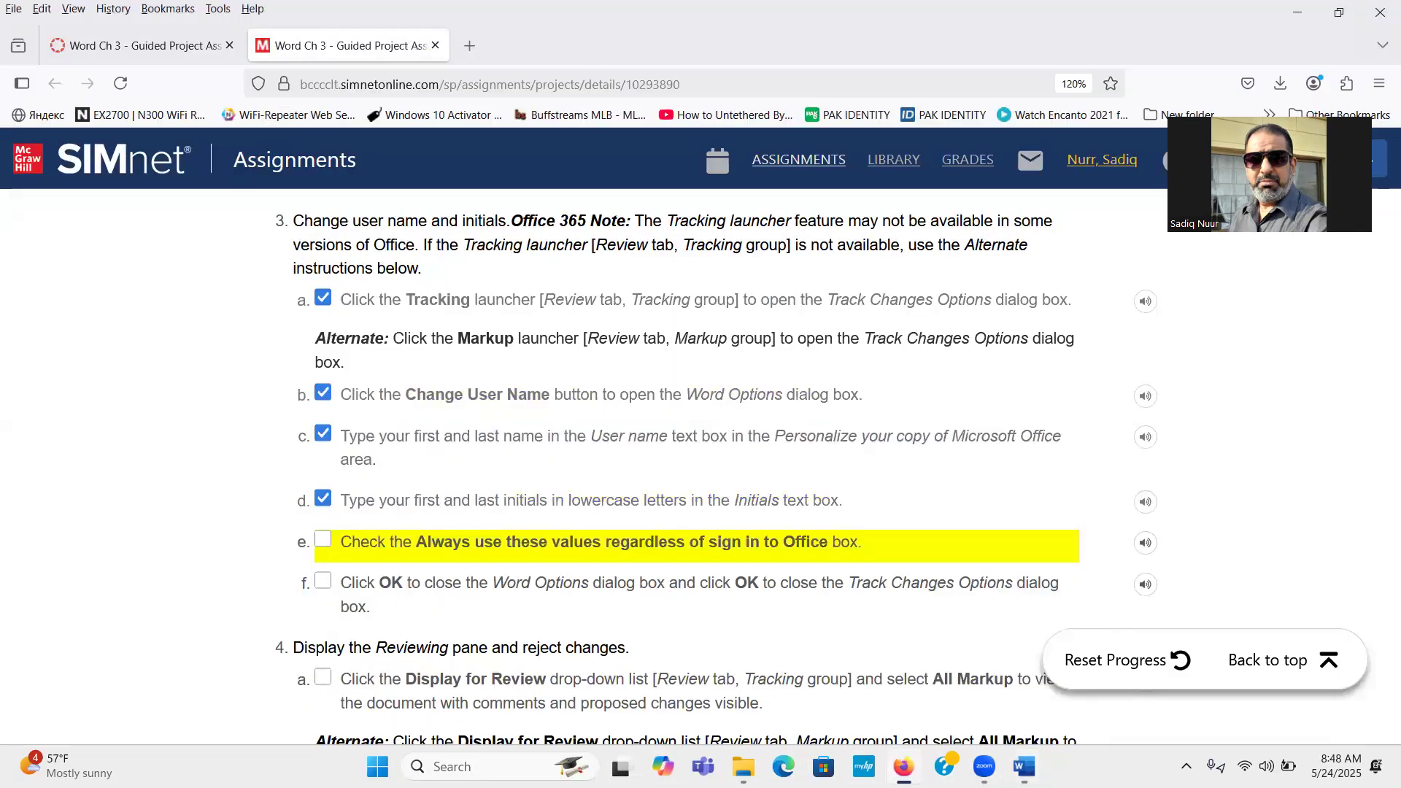
click(323, 543)
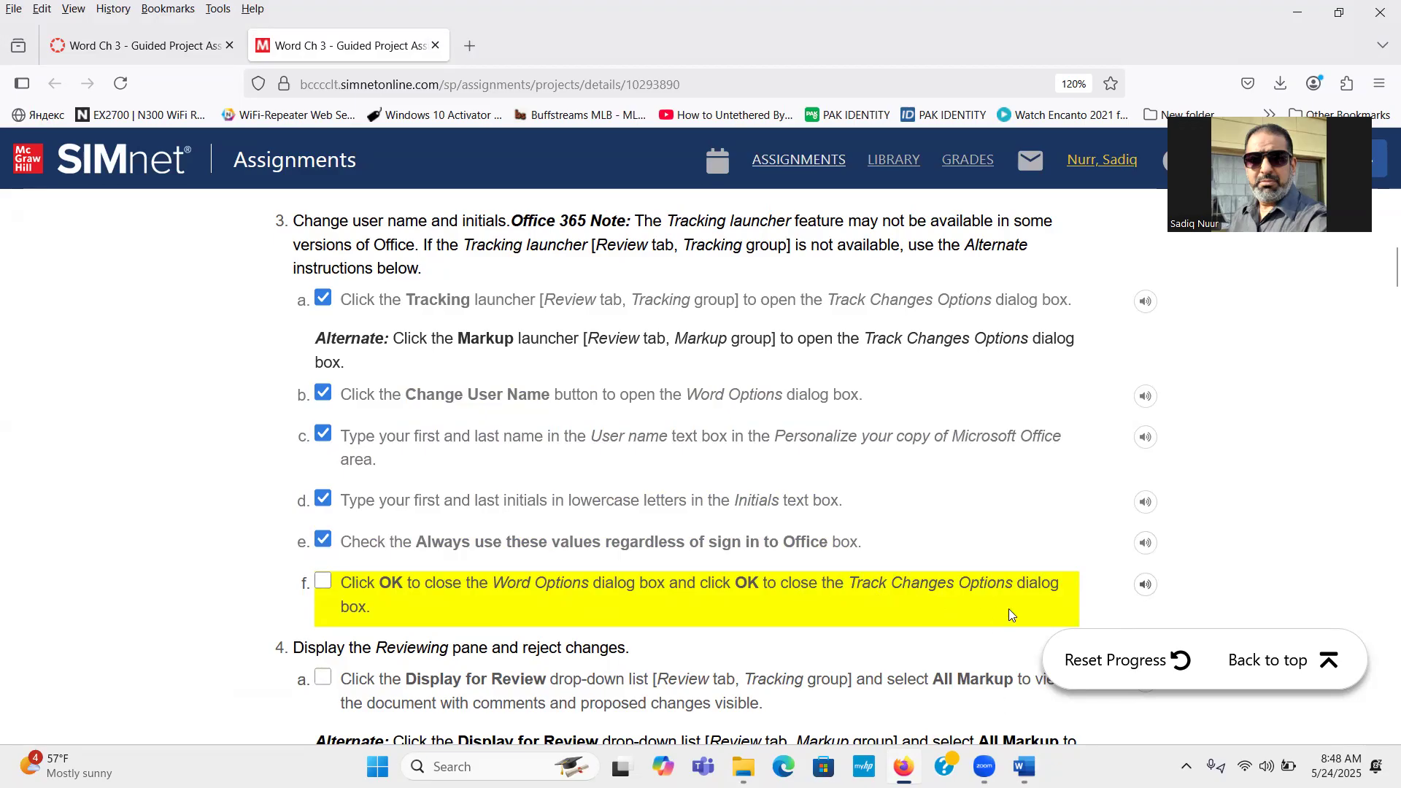
click(323, 581)
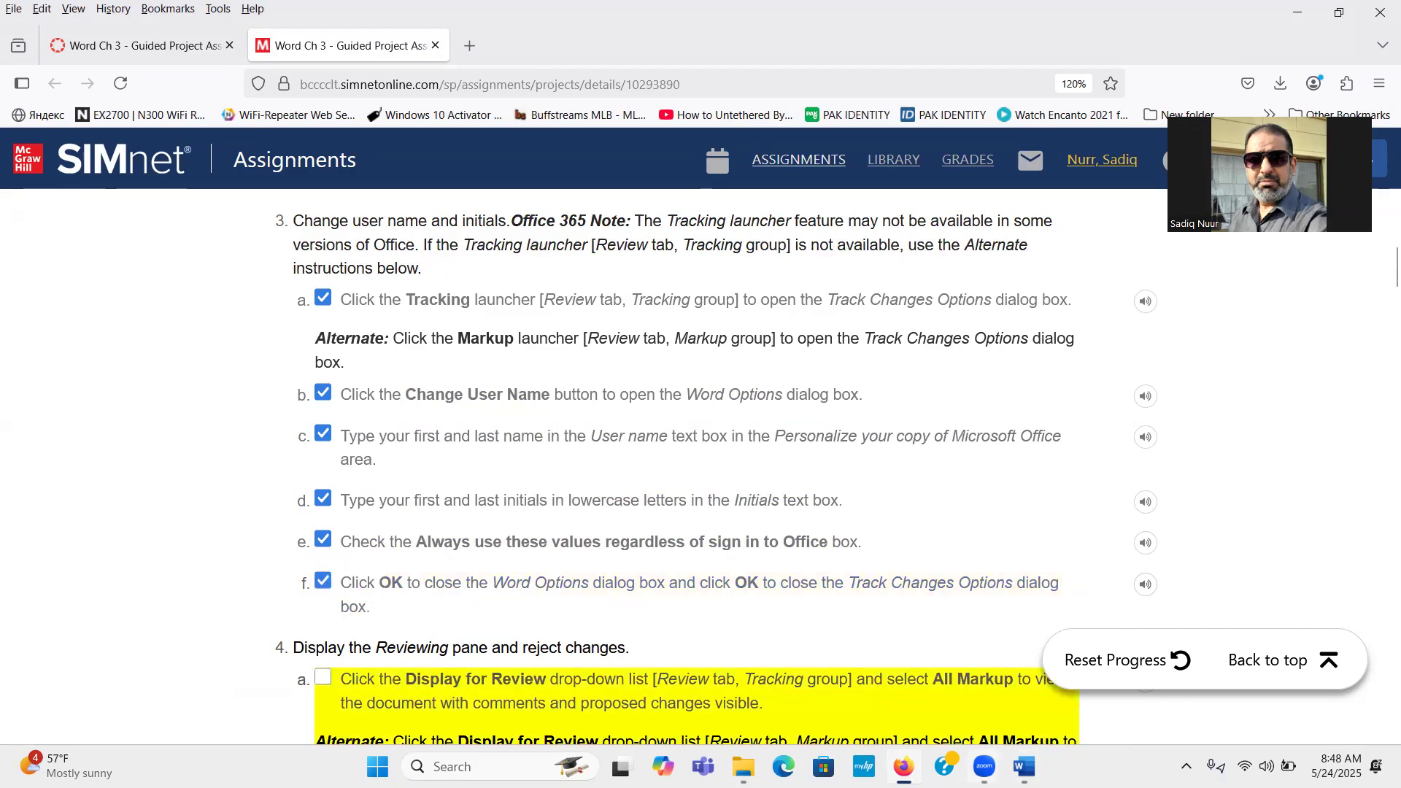
Switch to Word and apply the settings in both the Word Options and Track Changes Options dialogs, closing them
click(1023, 766)
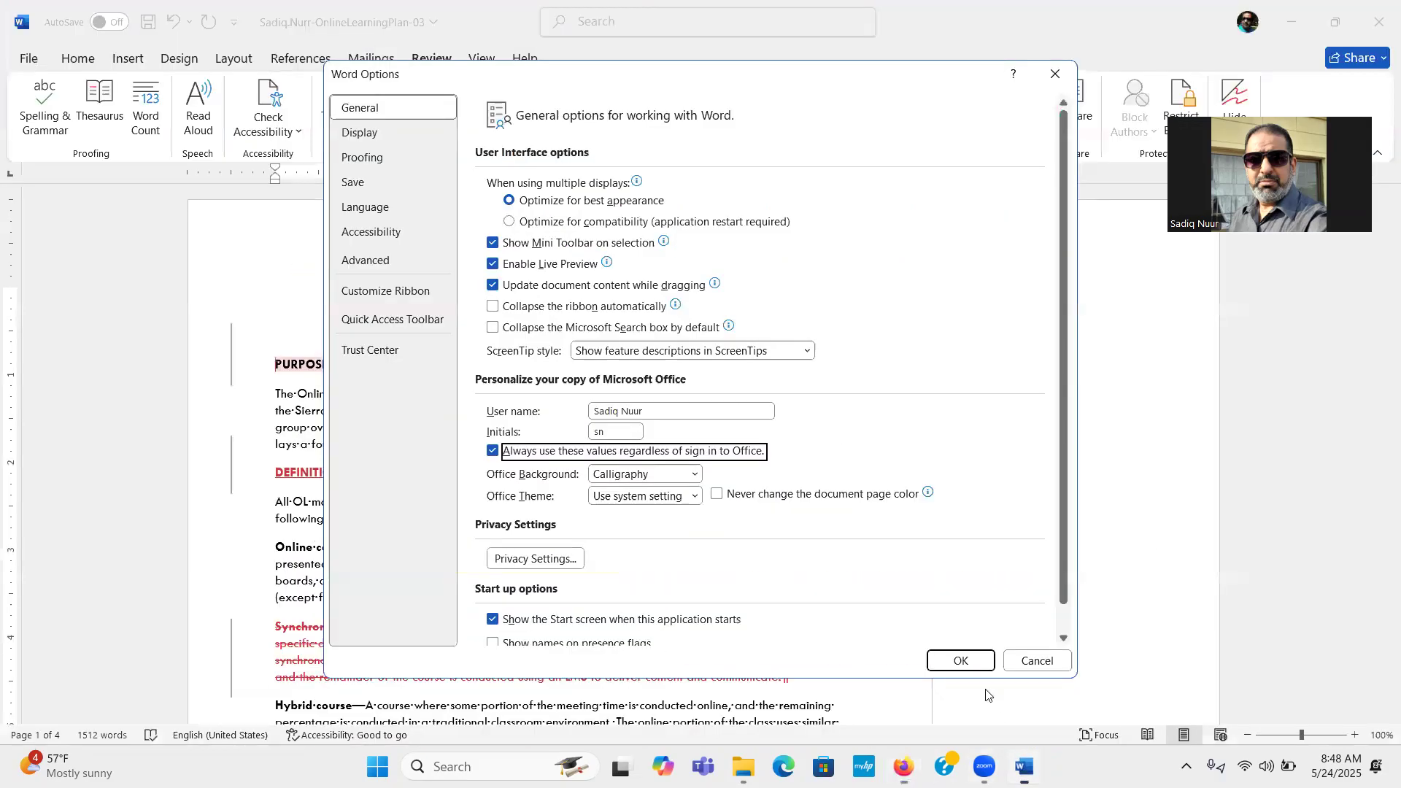
click(961, 661)
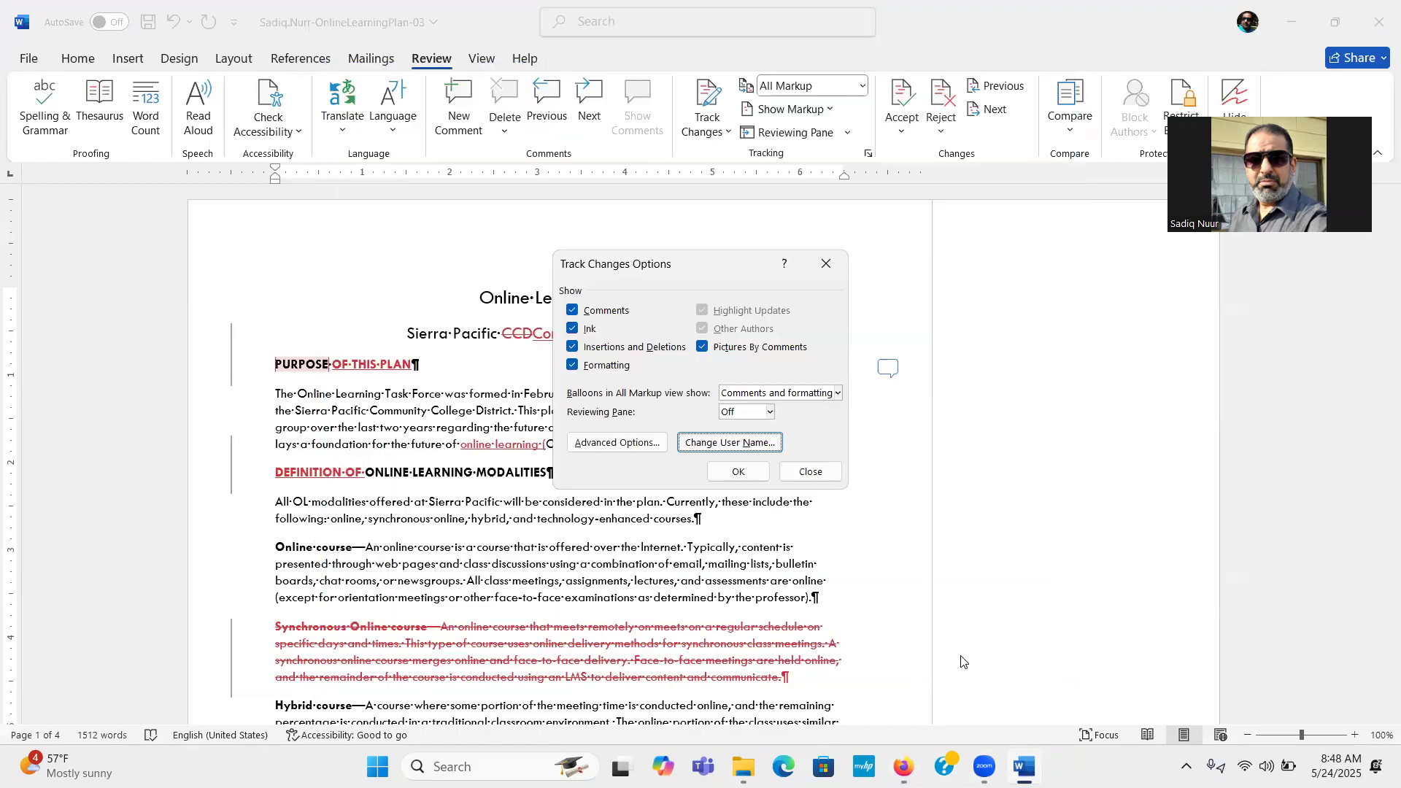
mouse_move(1024, 766)
click(904, 767)
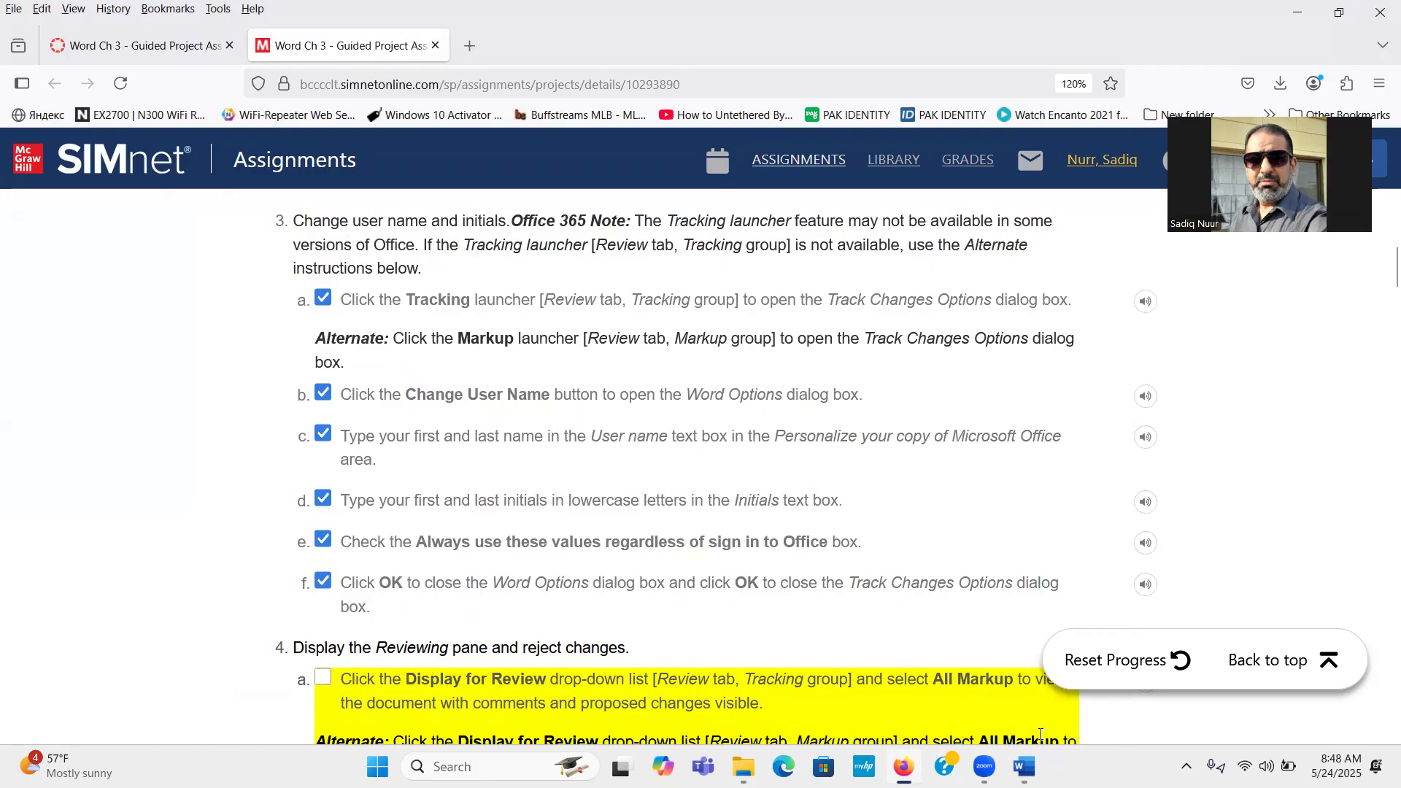
click(1024, 766)
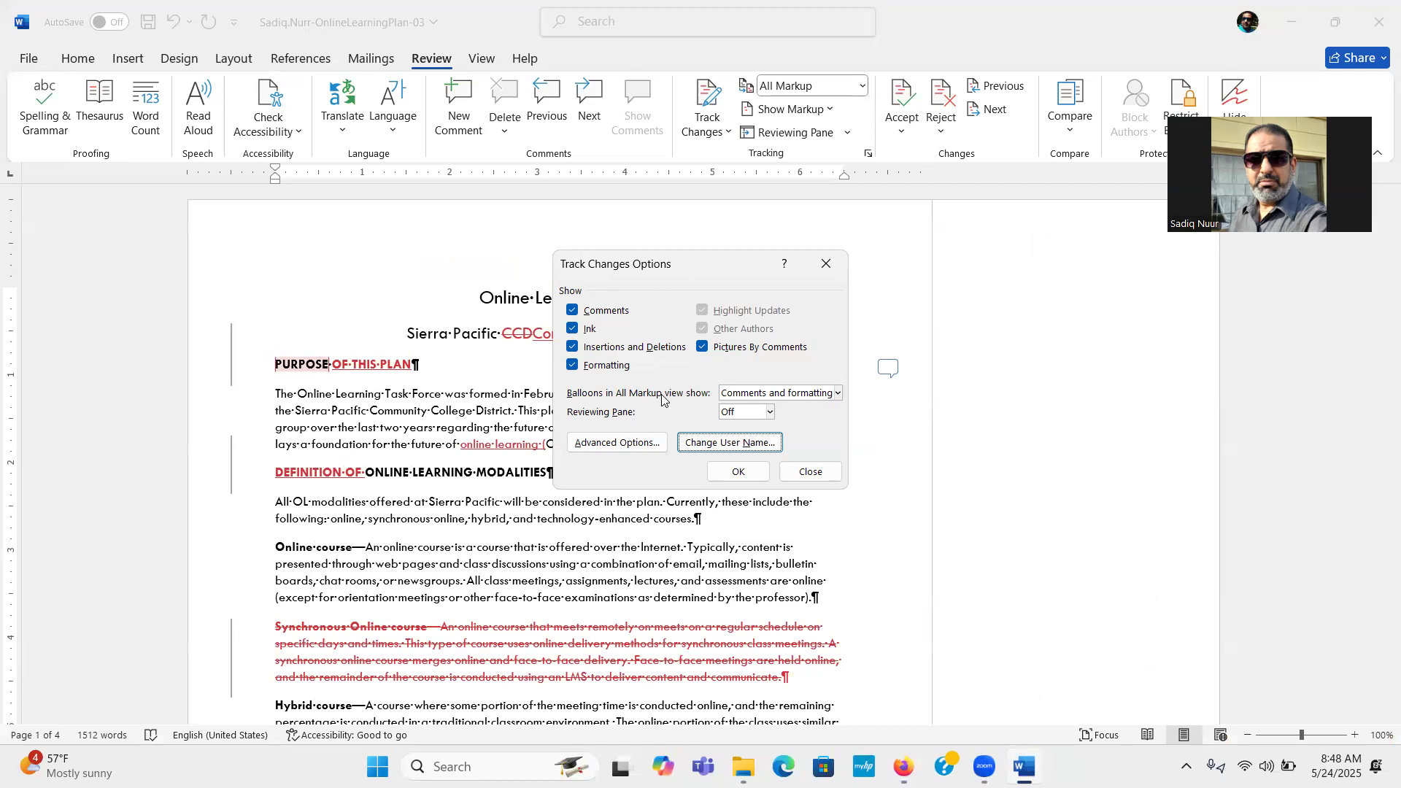
click(739, 472)
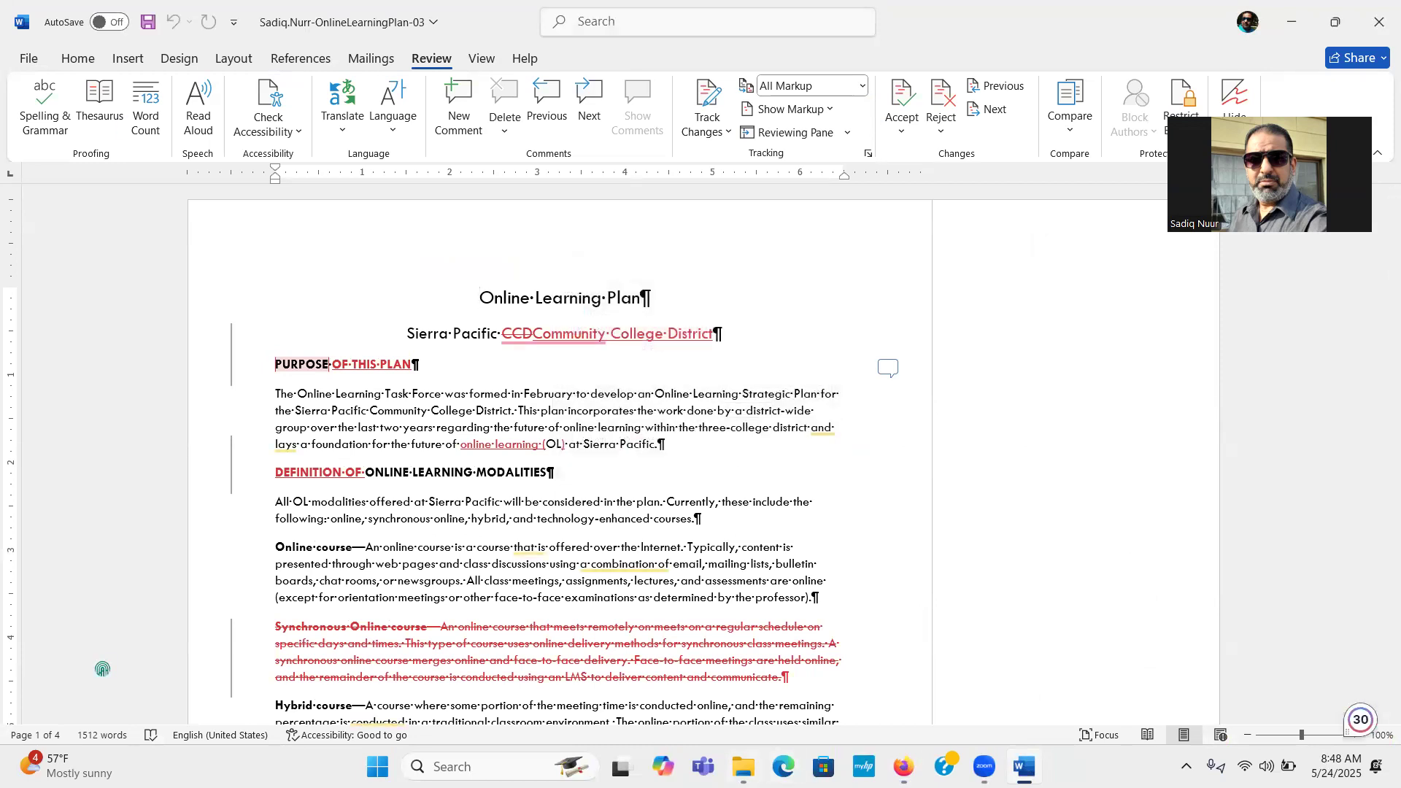
Return to the SIMnet instructions in Firefox and mark step 4a as completed
click(903, 766)
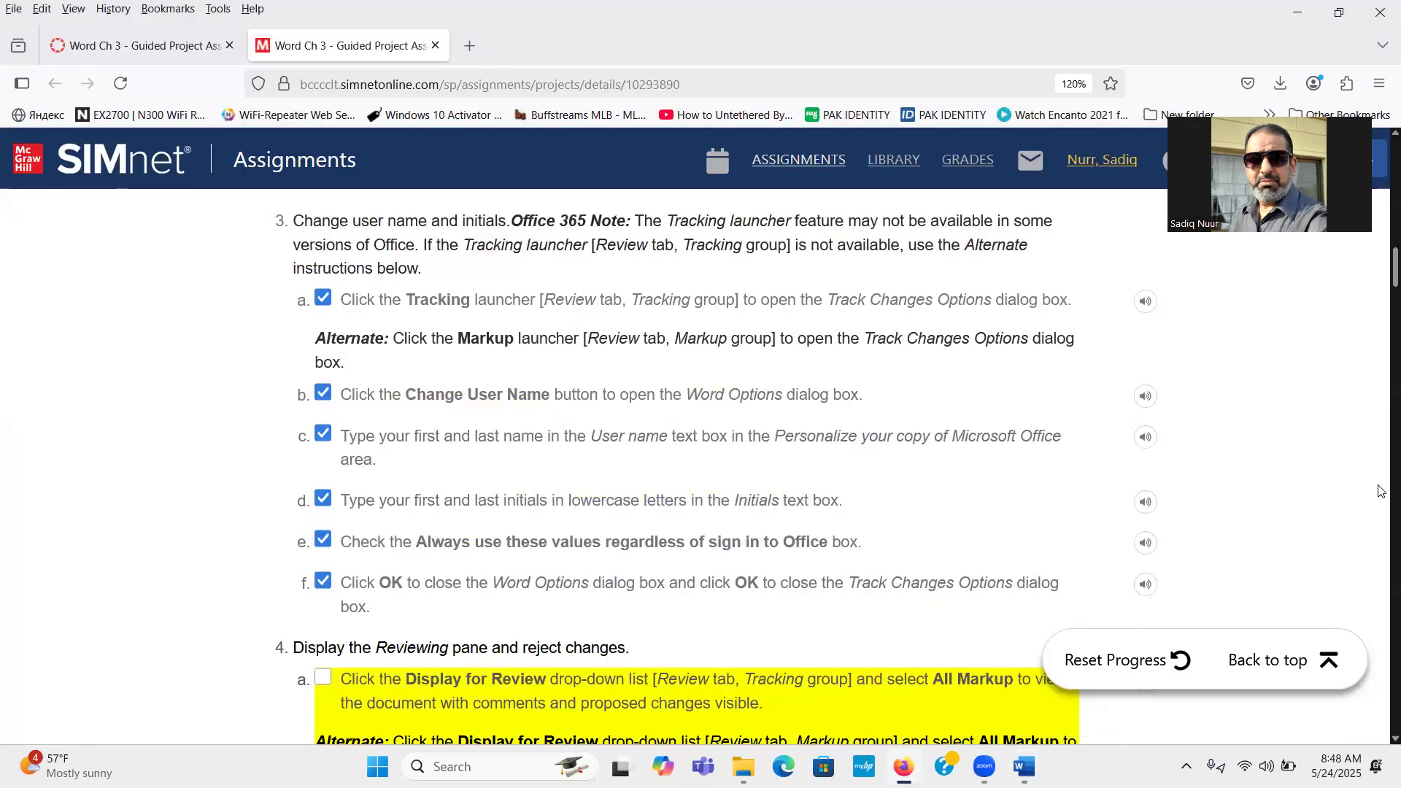
scroll(1381, 277, down, 4)
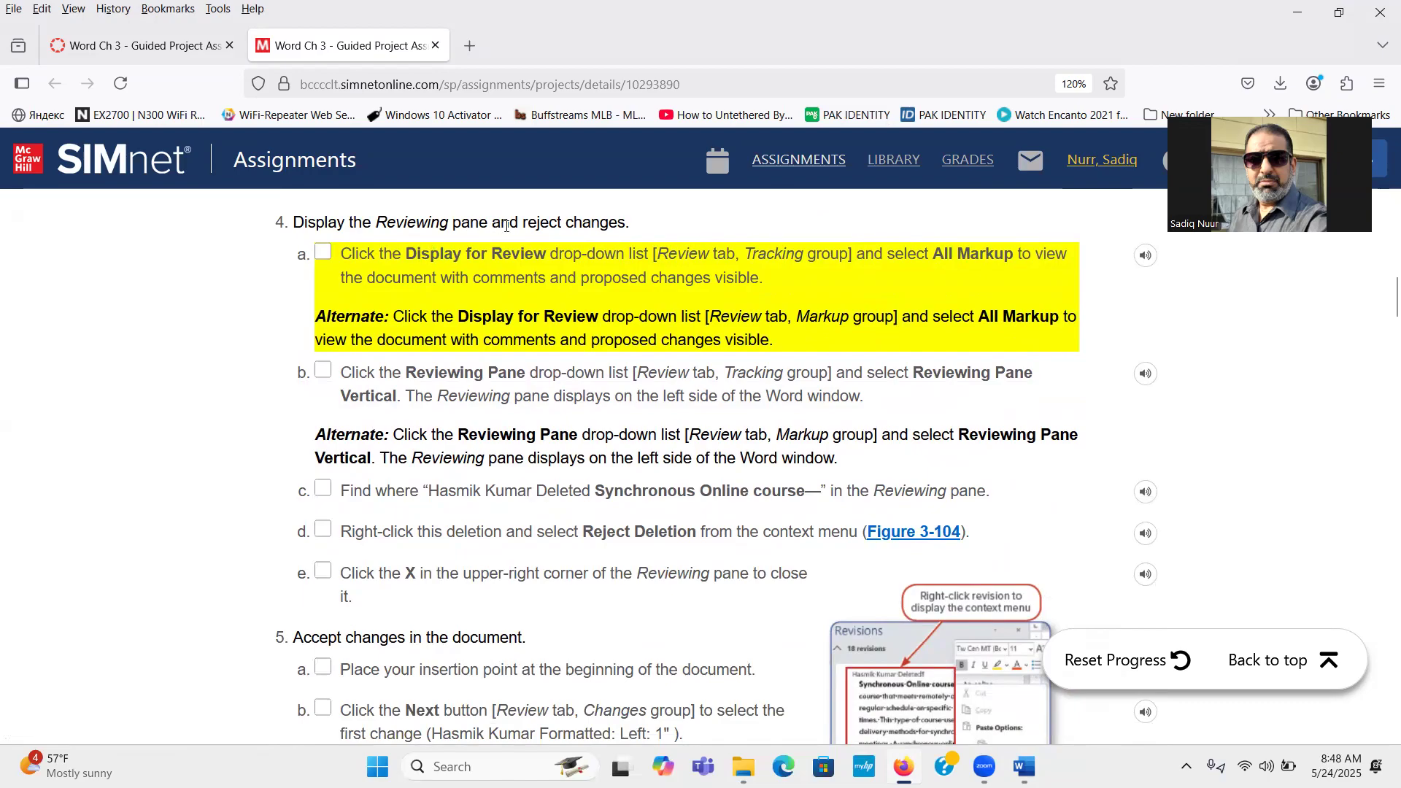
click(323, 252)
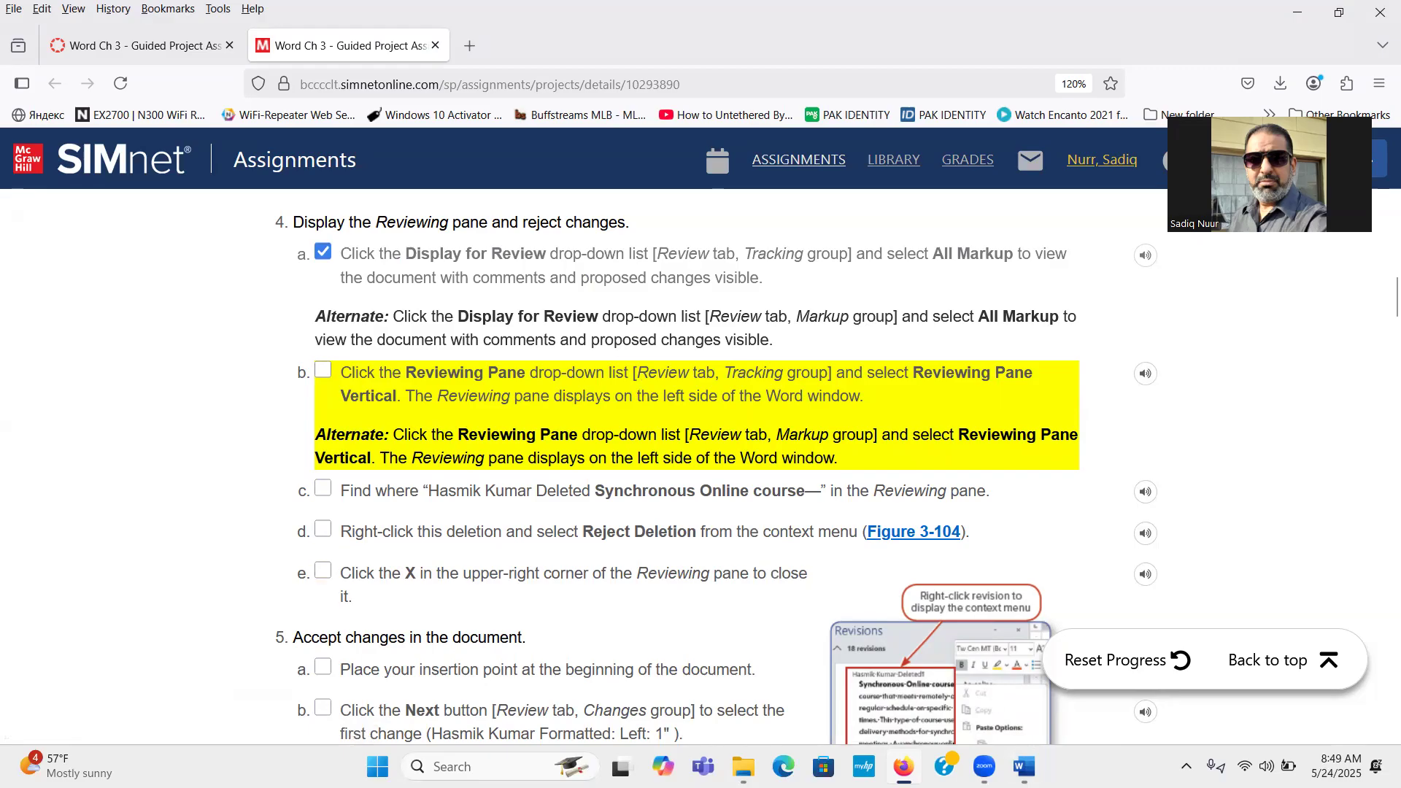
Switch to Word to examine the Tracking options and compare them with step 4b of the SIMnet instructions
mouse_move(1023, 767)
click(1024, 683)
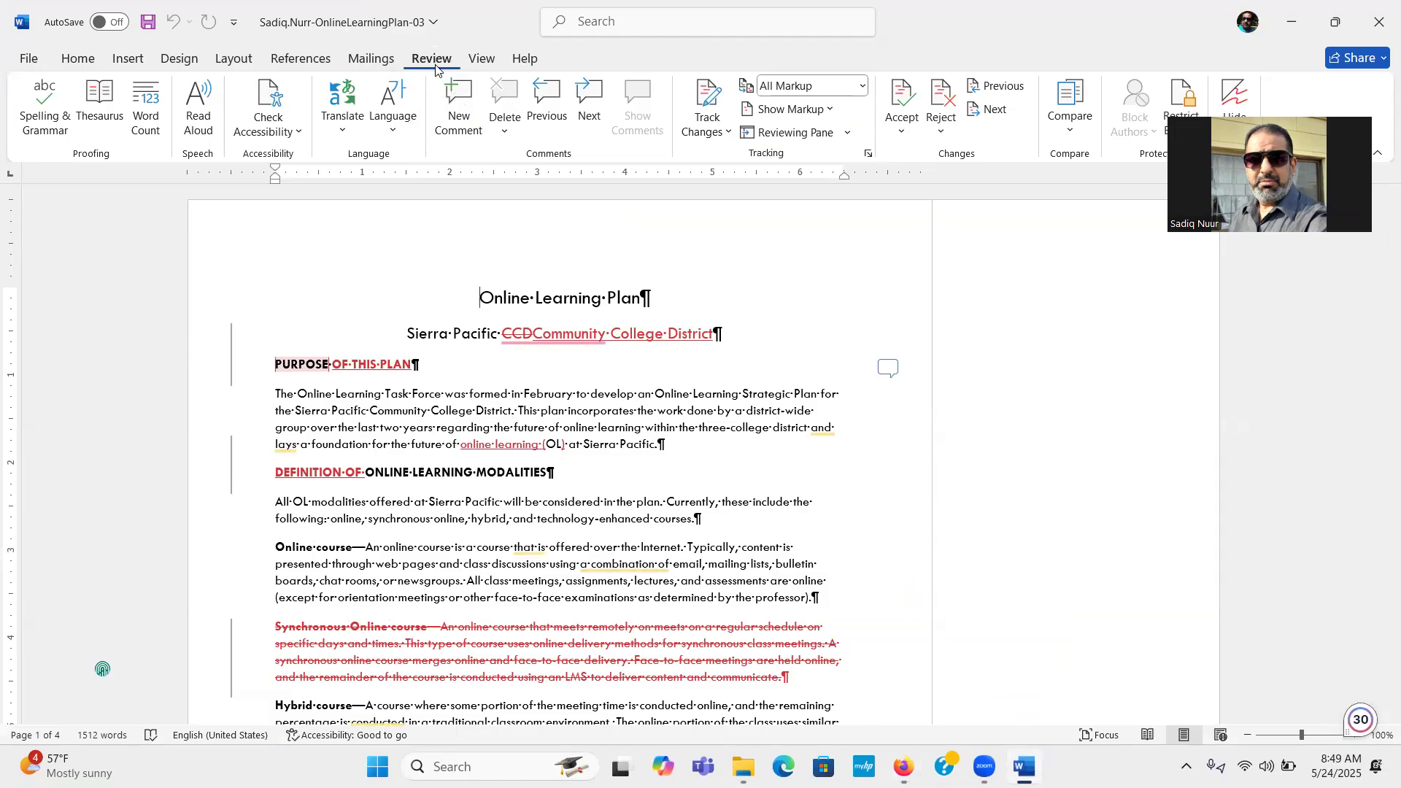
click(787, 154)
mouse_move(1021, 765)
key(alt+Tab)
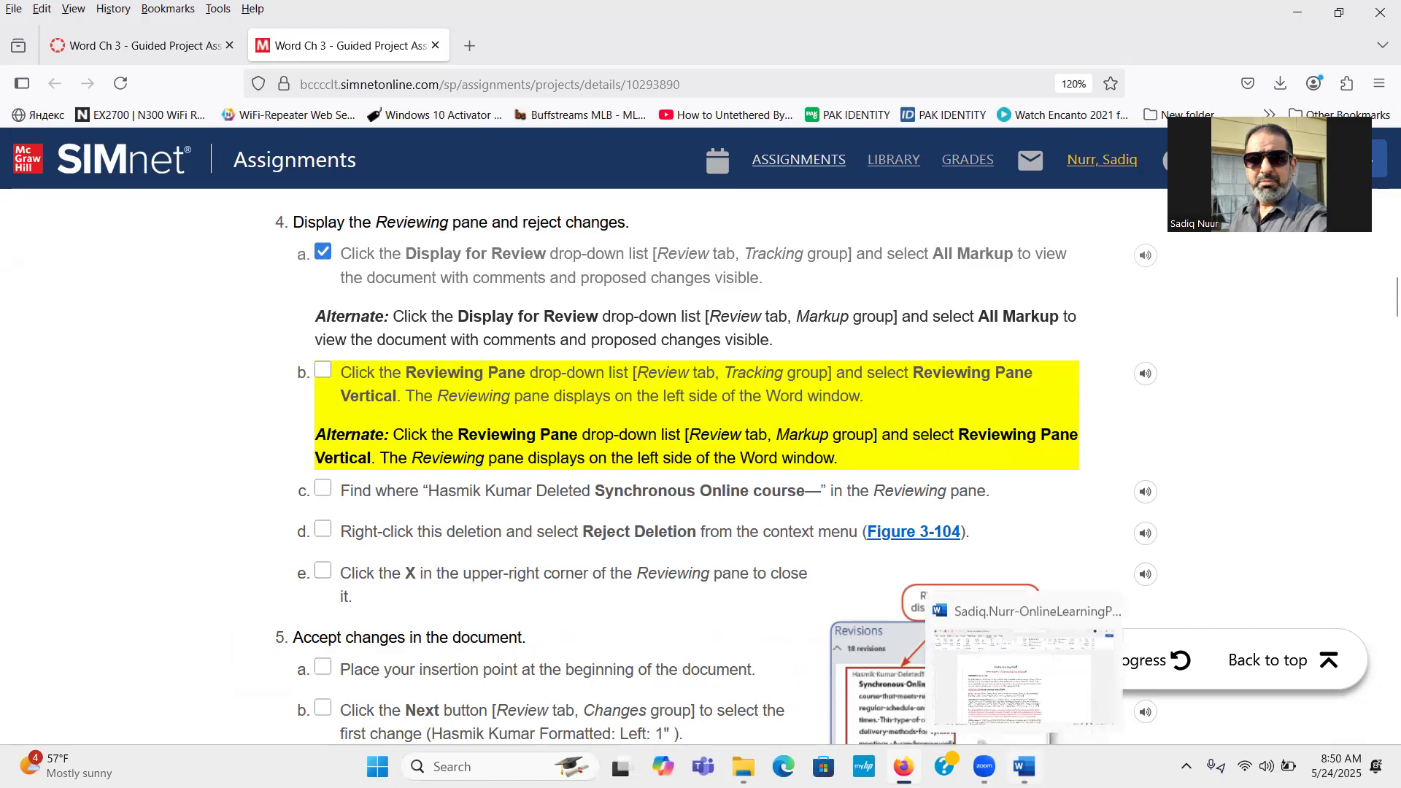
Display the vertical Reviewing Pane for the document in Word, and mark step 4b as completed in the SIMnet instructions
click(1024, 766)
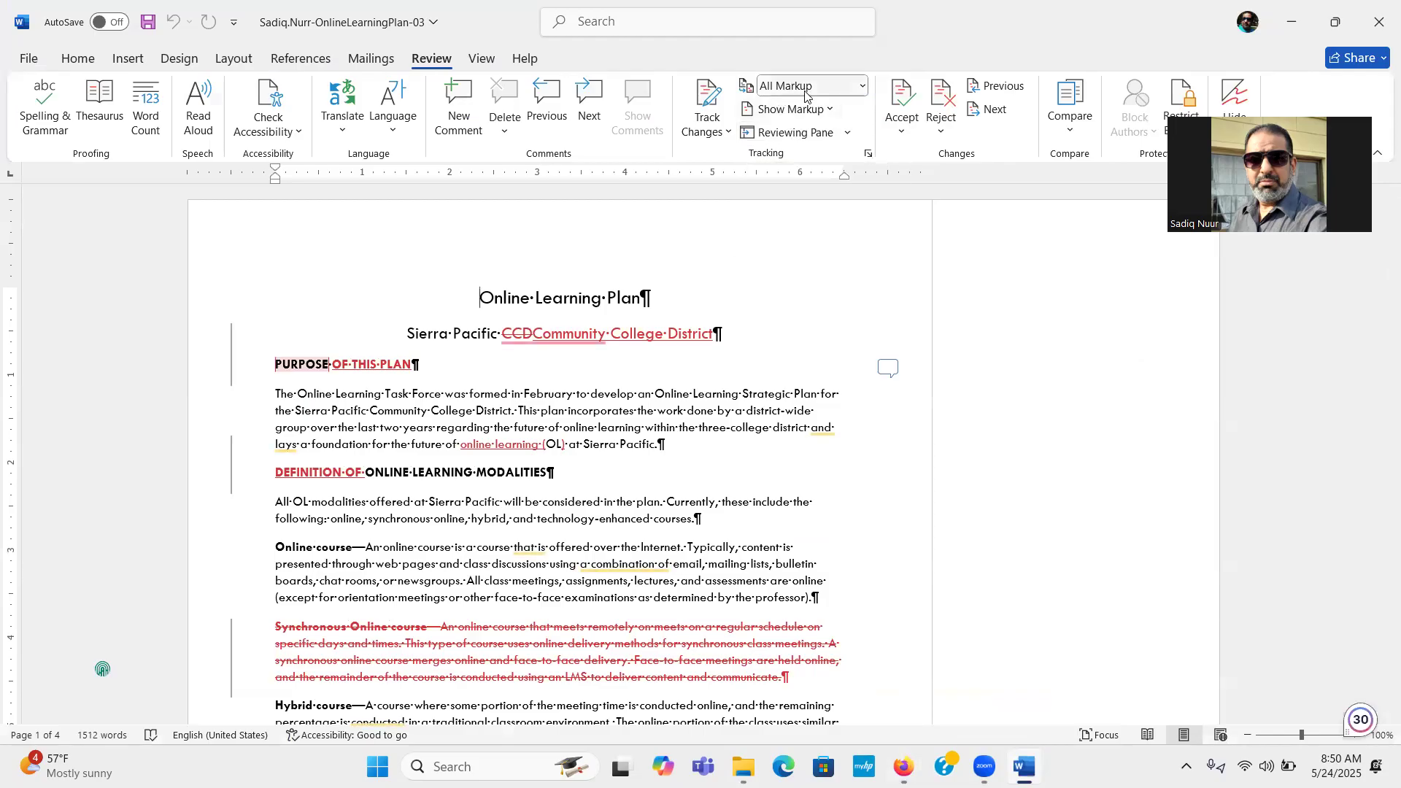
click(786, 110)
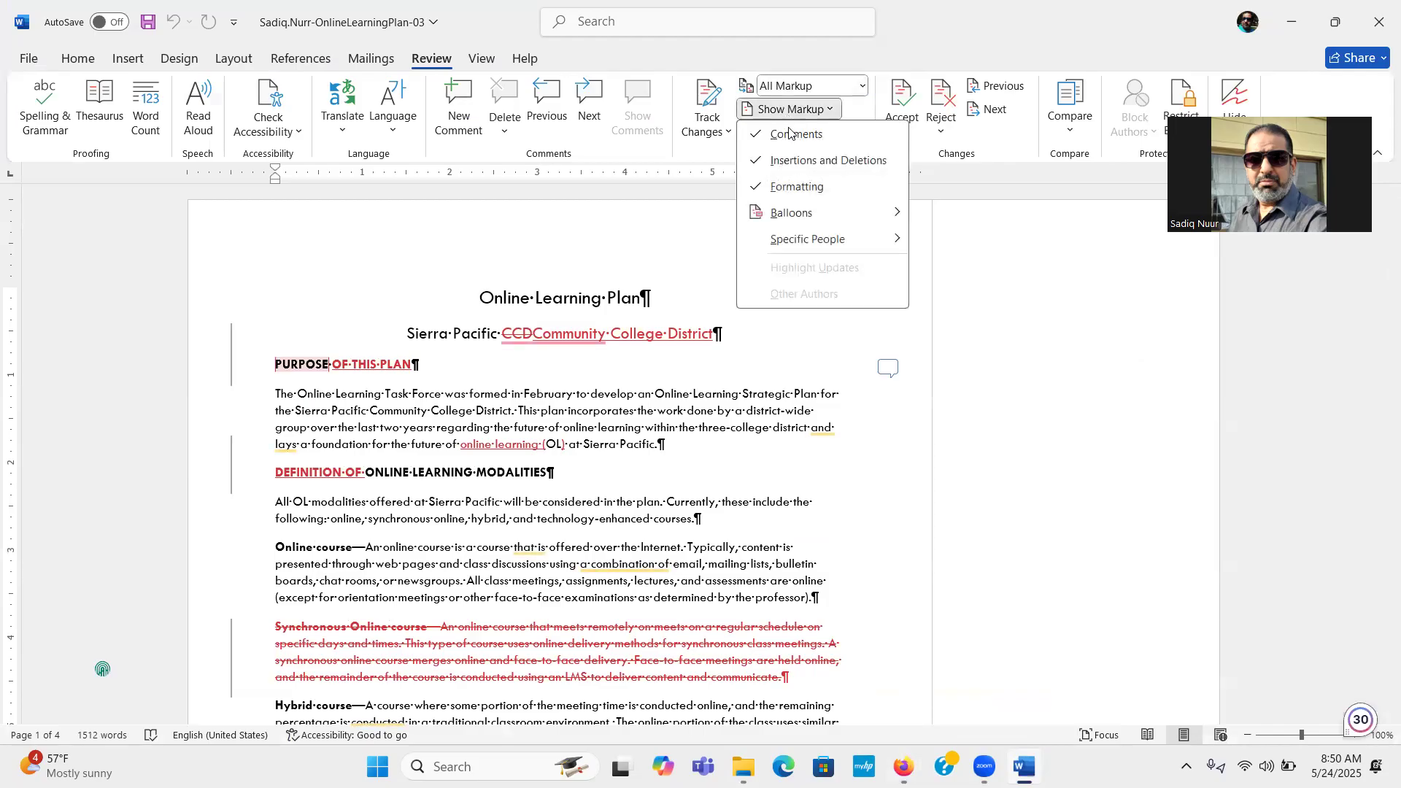
click(937, 251)
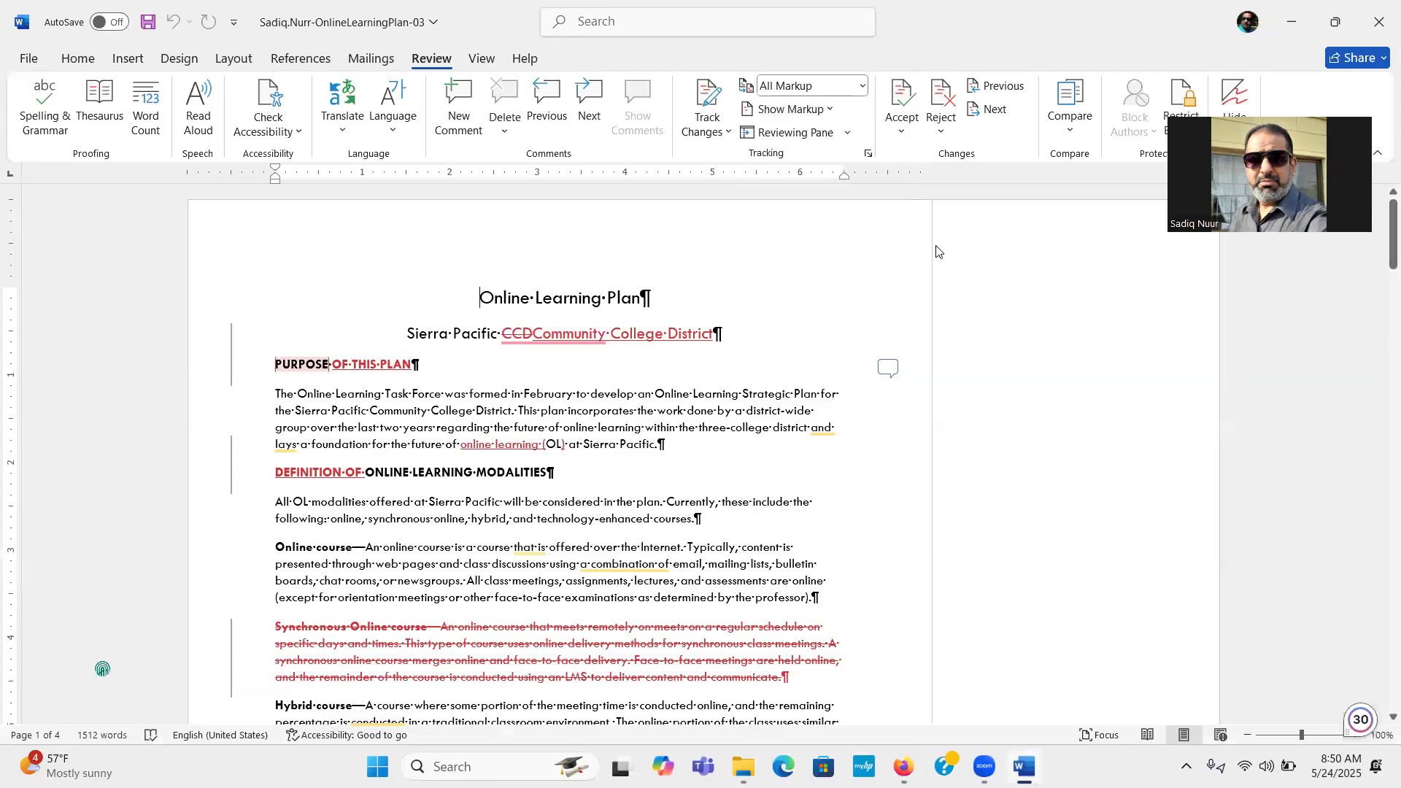
click(846, 136)
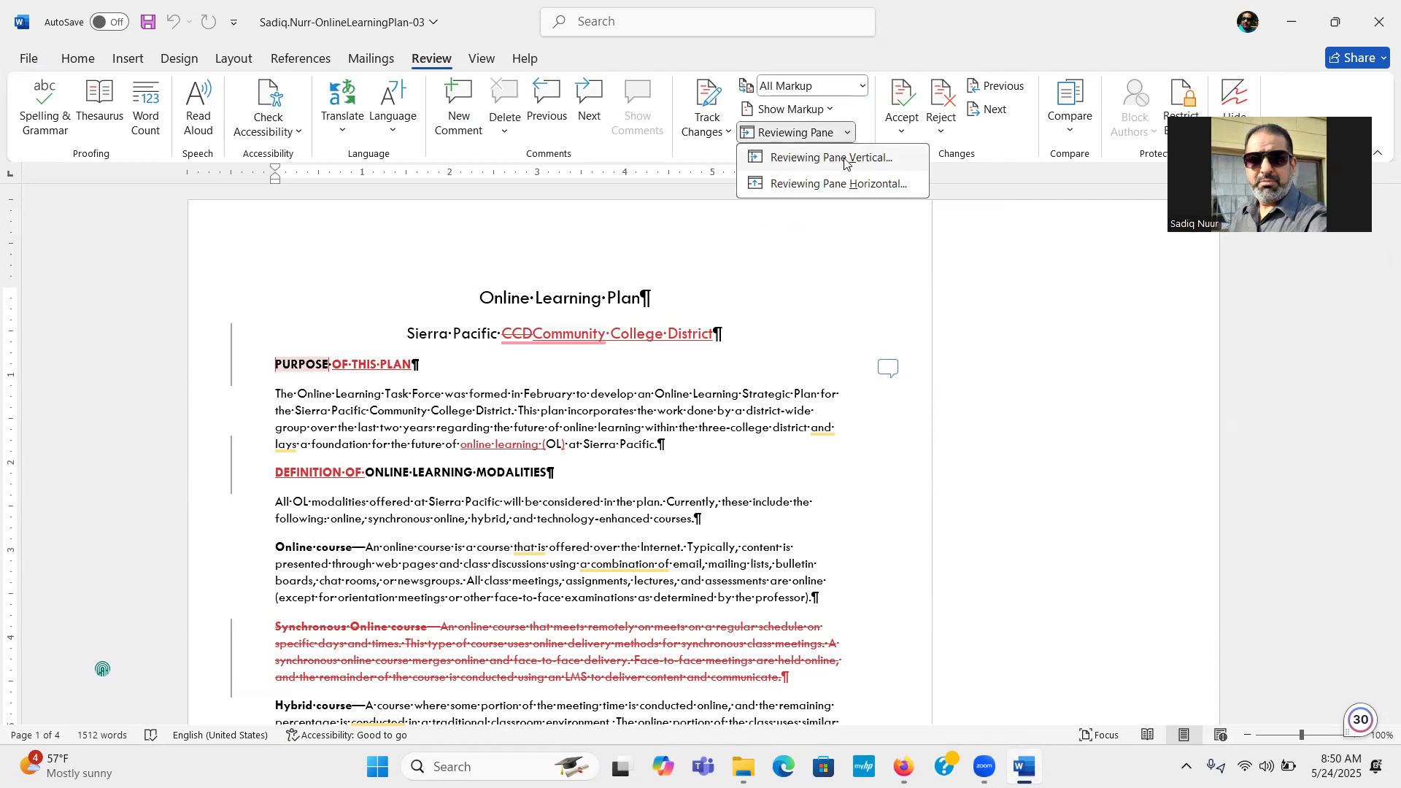
click(839, 158)
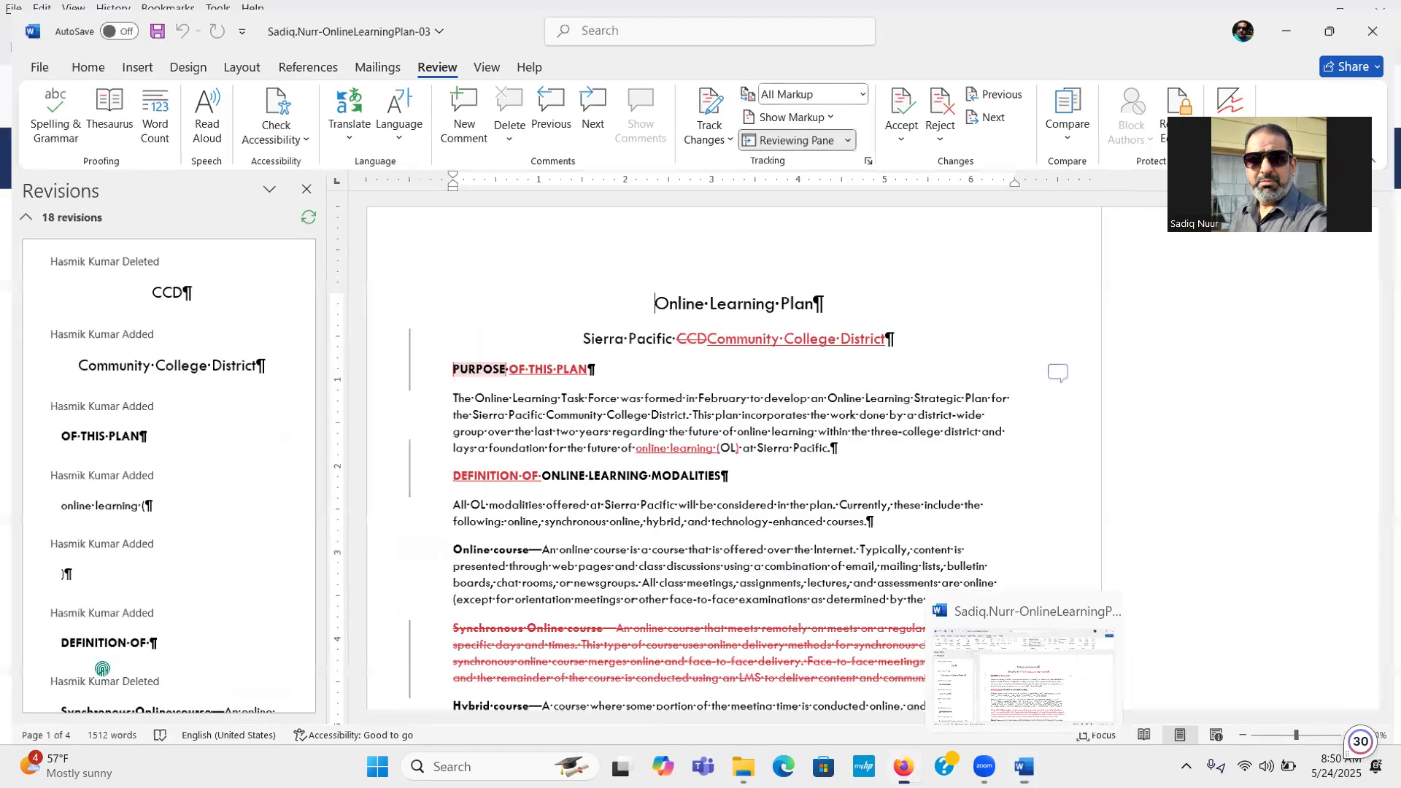
click(903, 766)
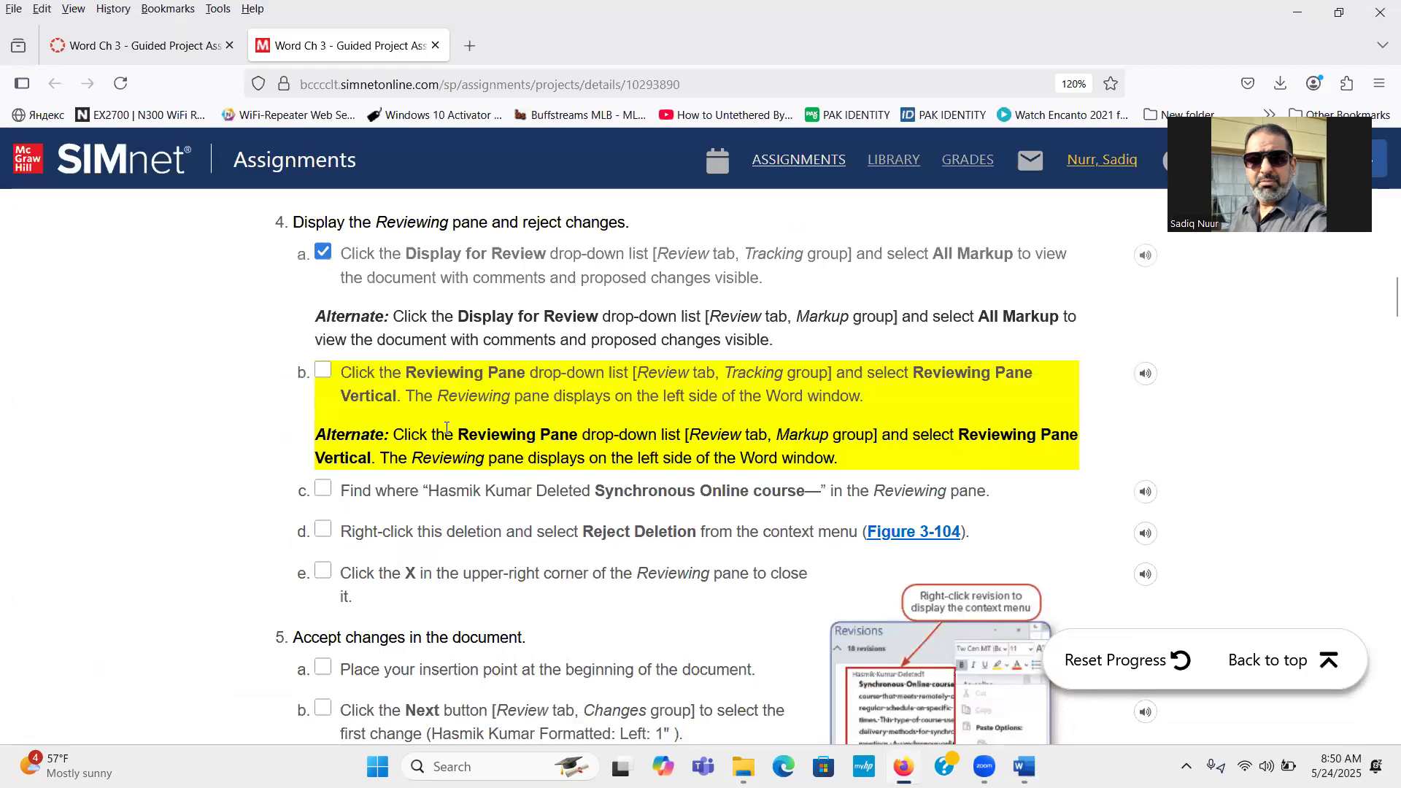
click(322, 373)
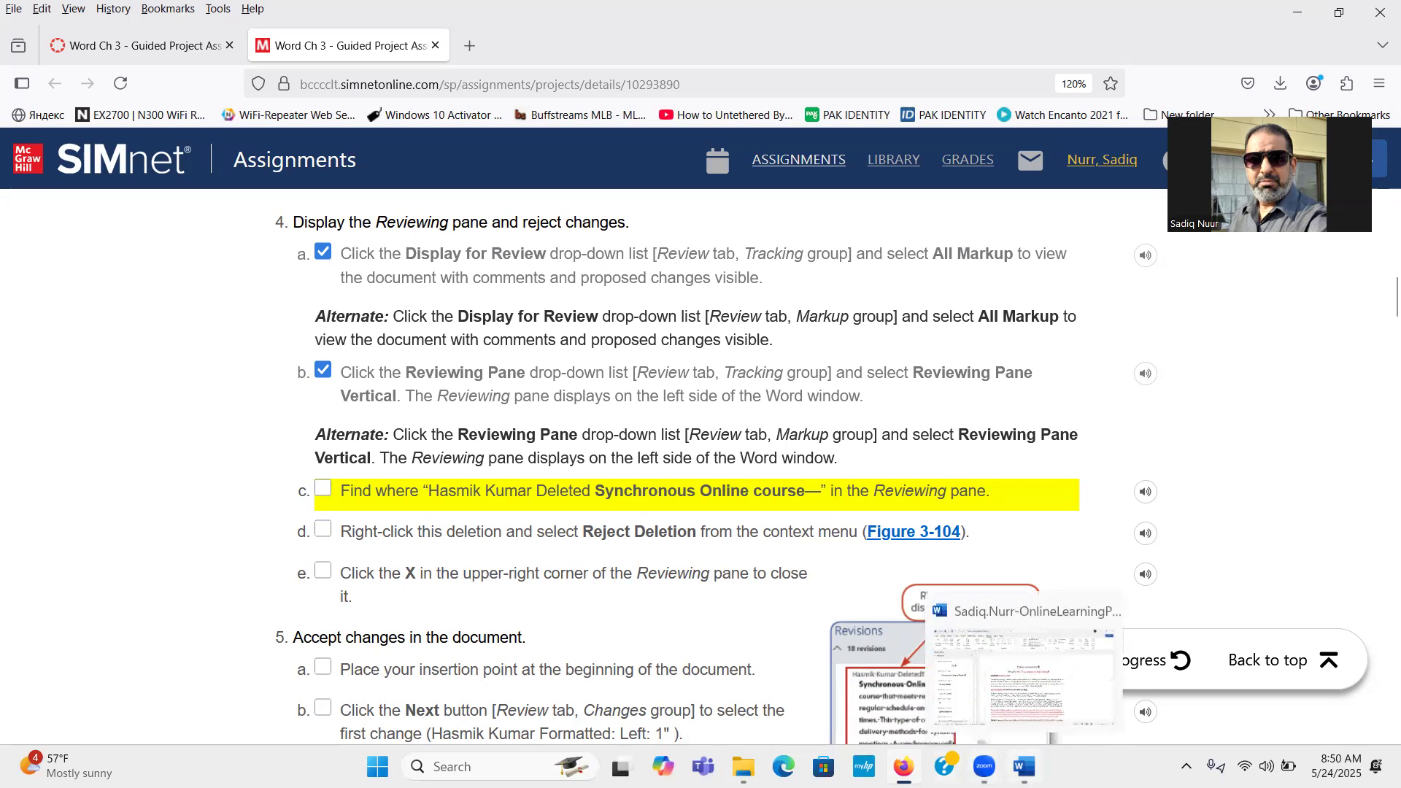
click(1024, 766)
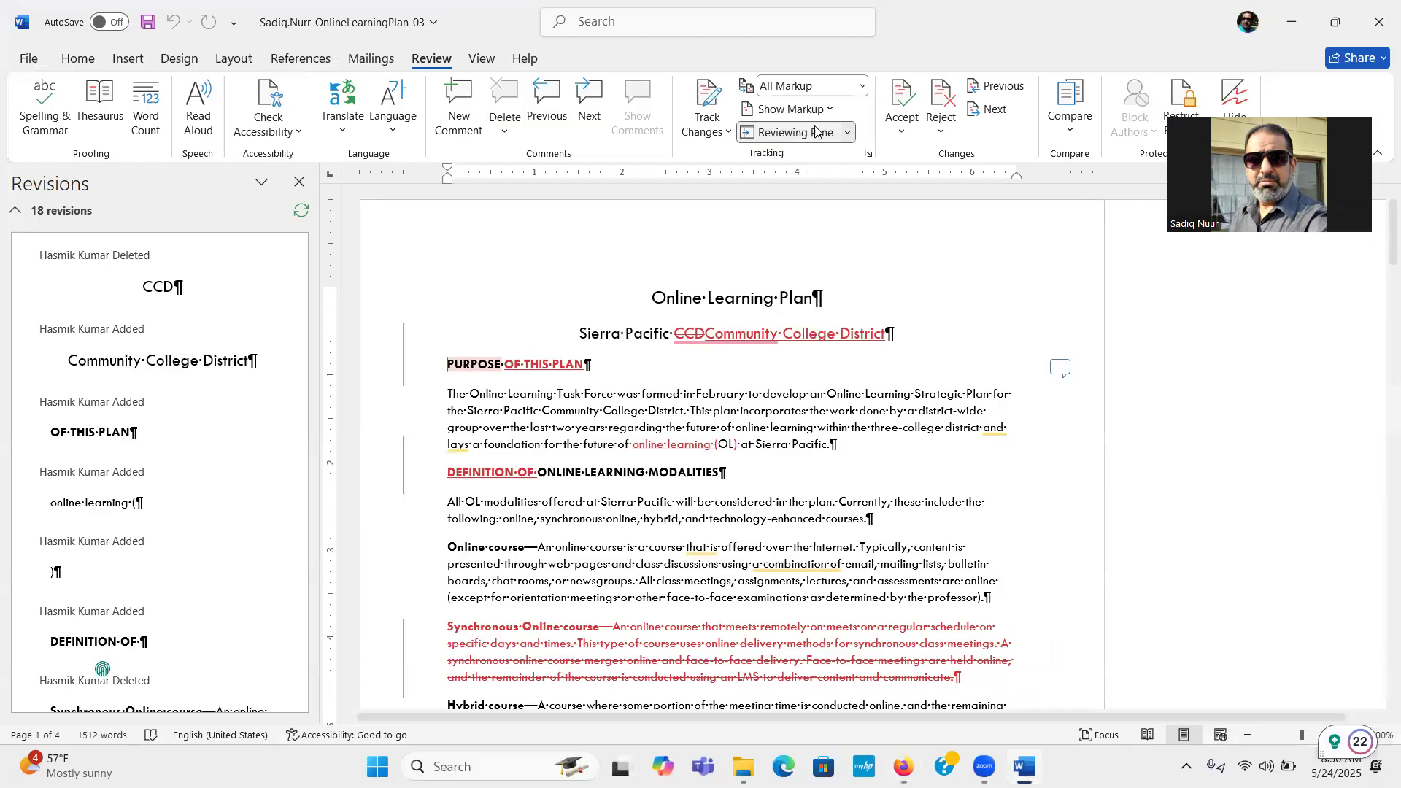
click(862, 89)
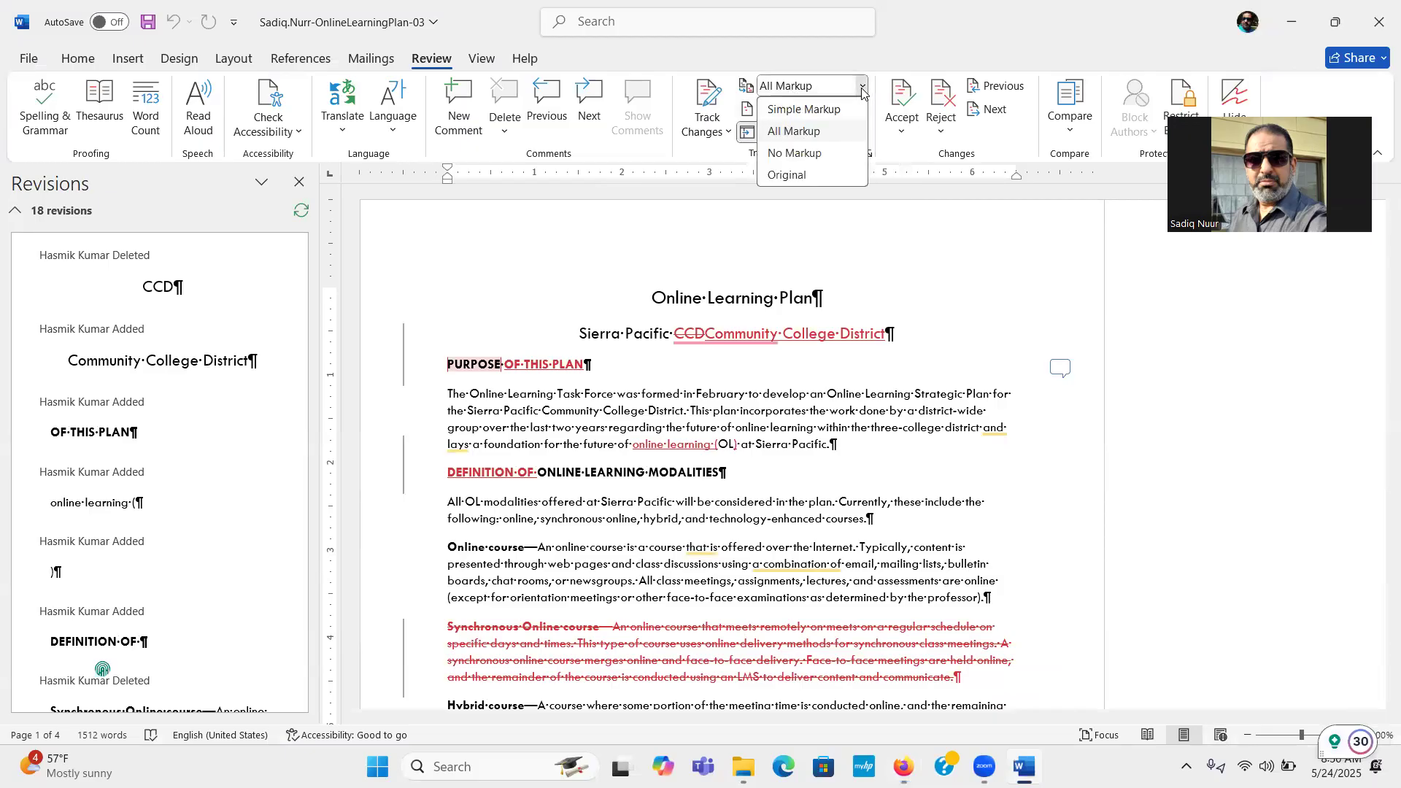
click(903, 228)
click(832, 110)
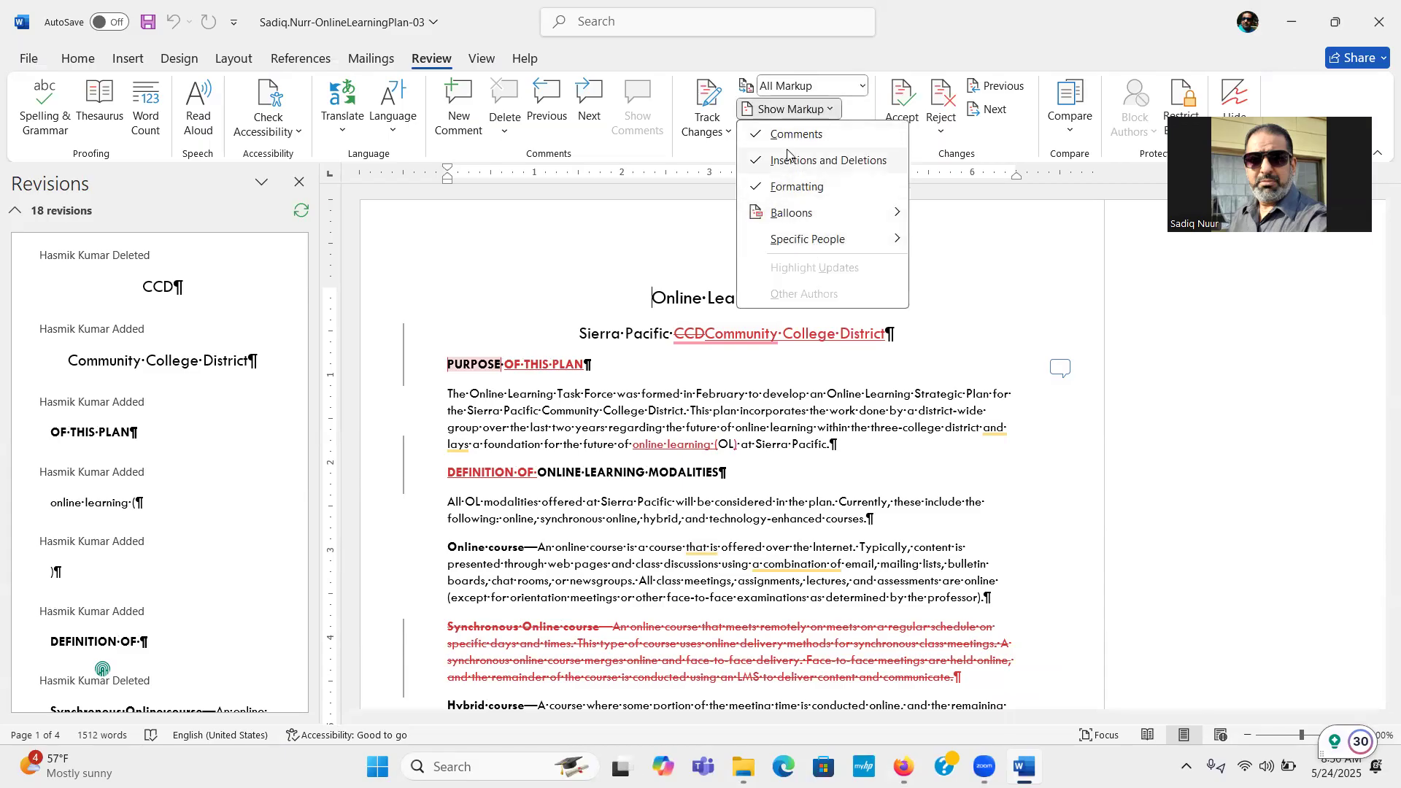
click(987, 248)
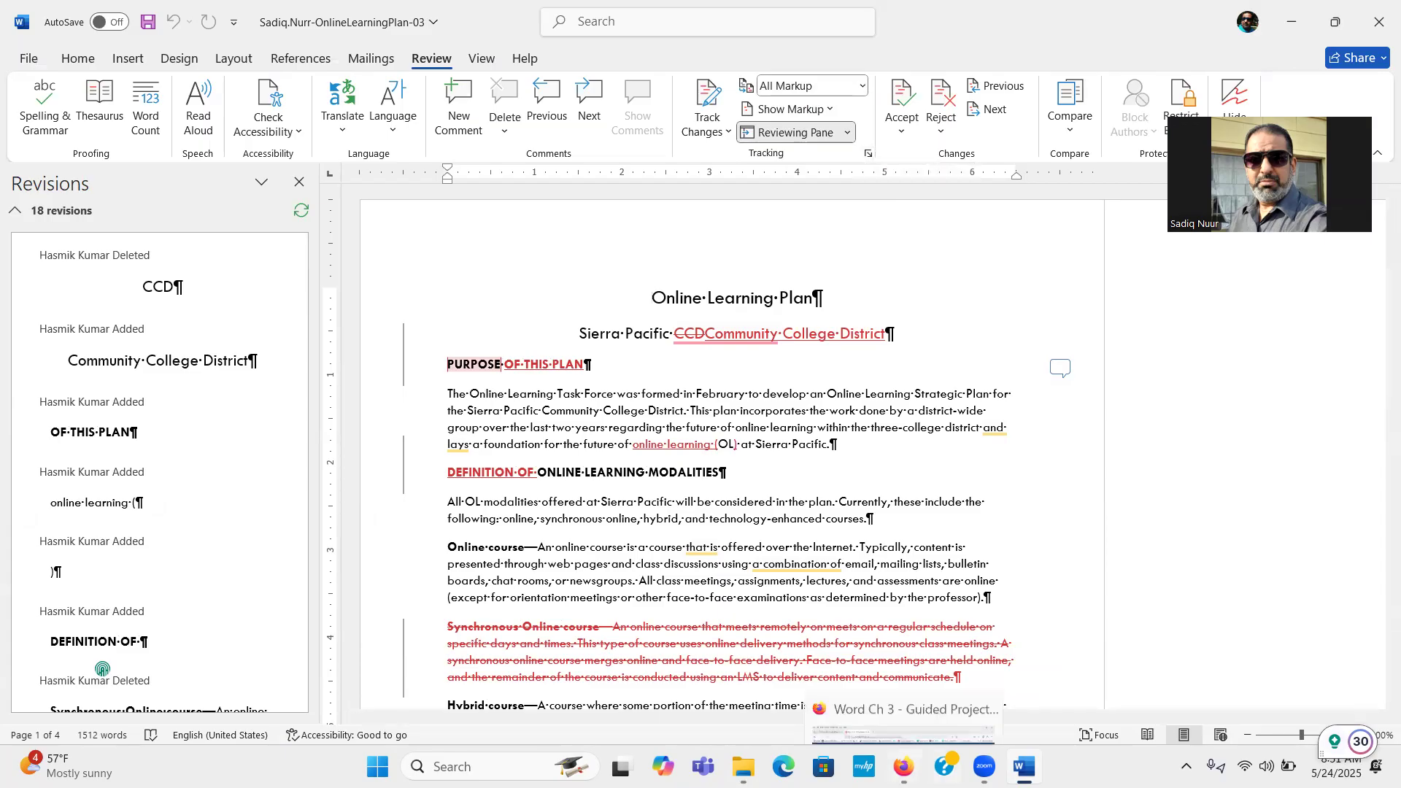
Mark step 4c as completed in the SIMnet instructions in Firefox, and locate the Synchronous Online course deletion in Word's Reviewing pane
click(903, 767)
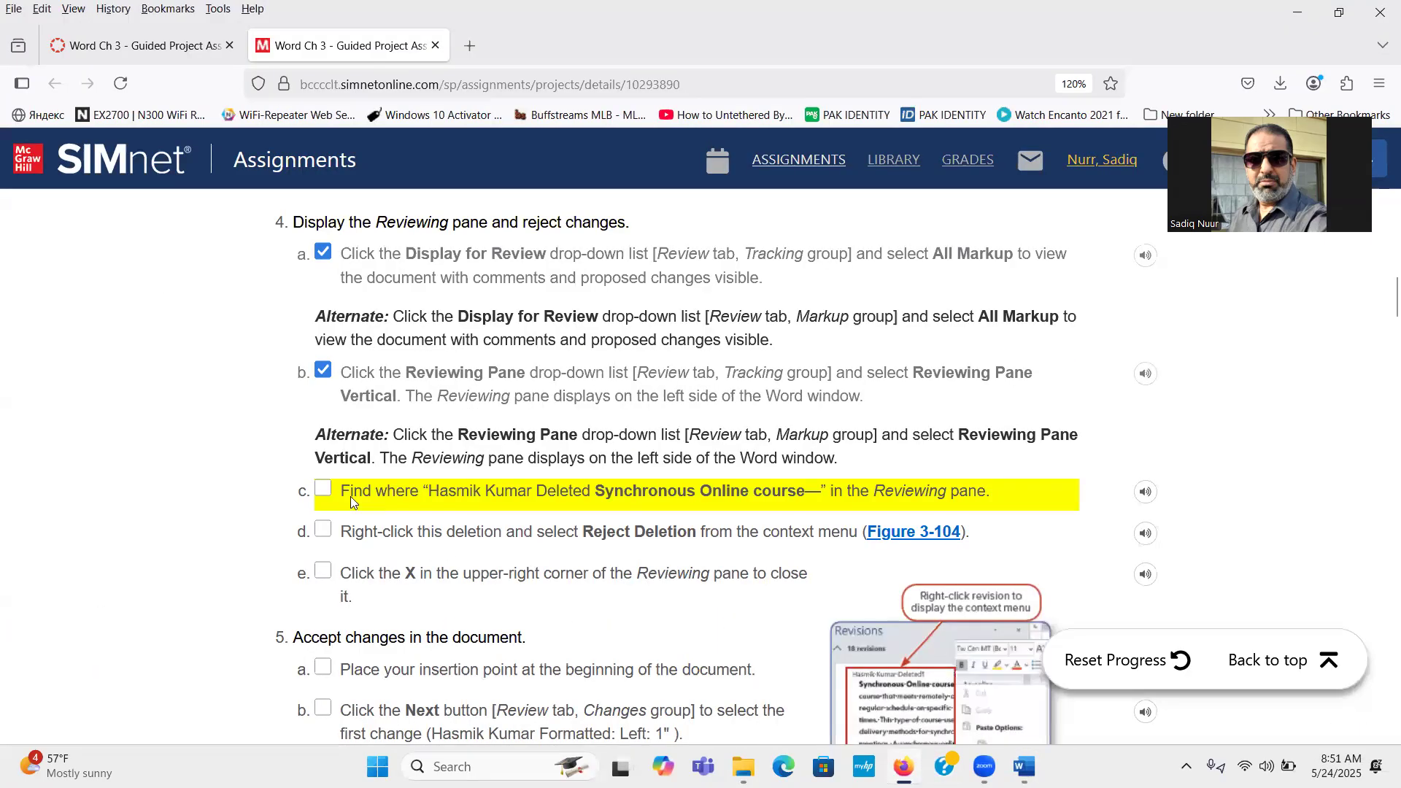
click(327, 494)
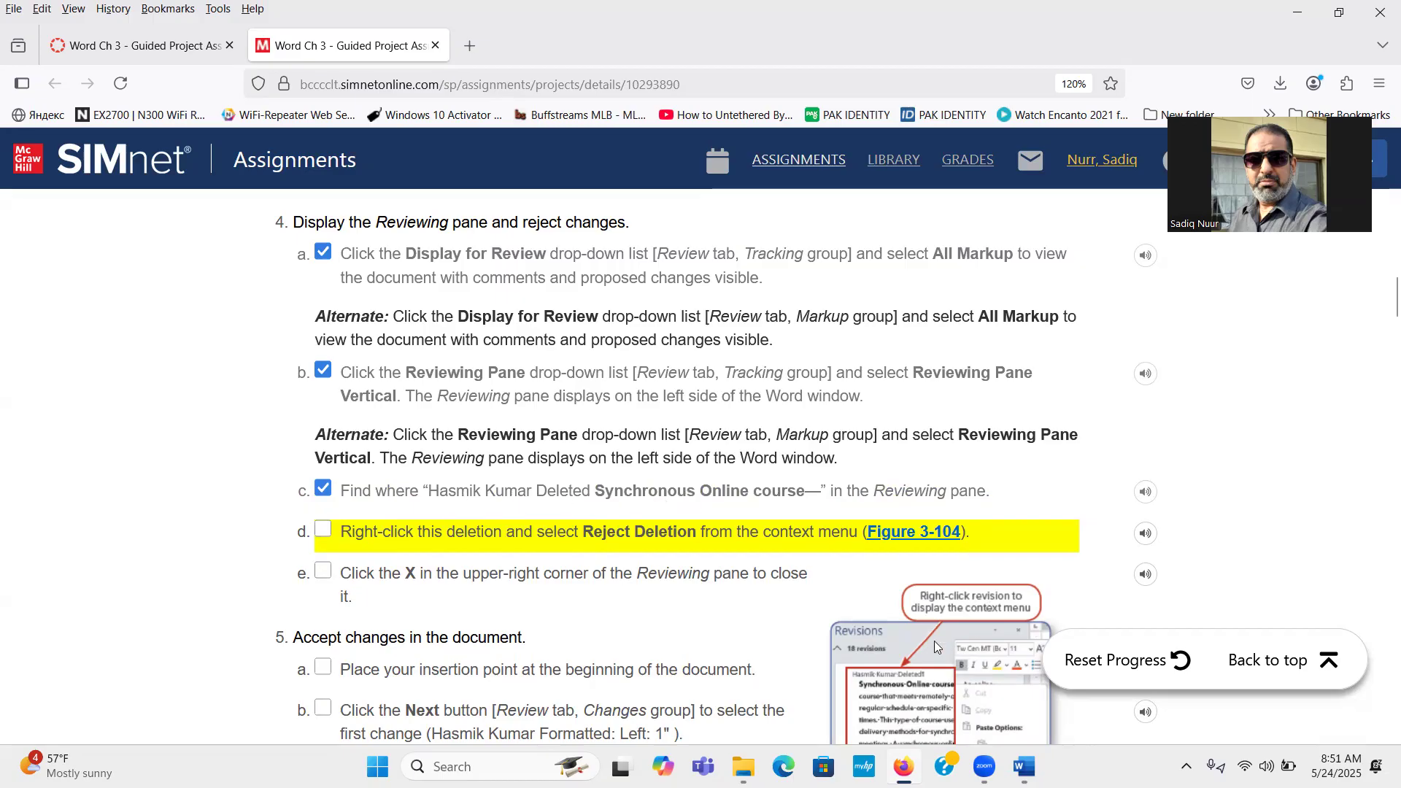
click(1024, 766)
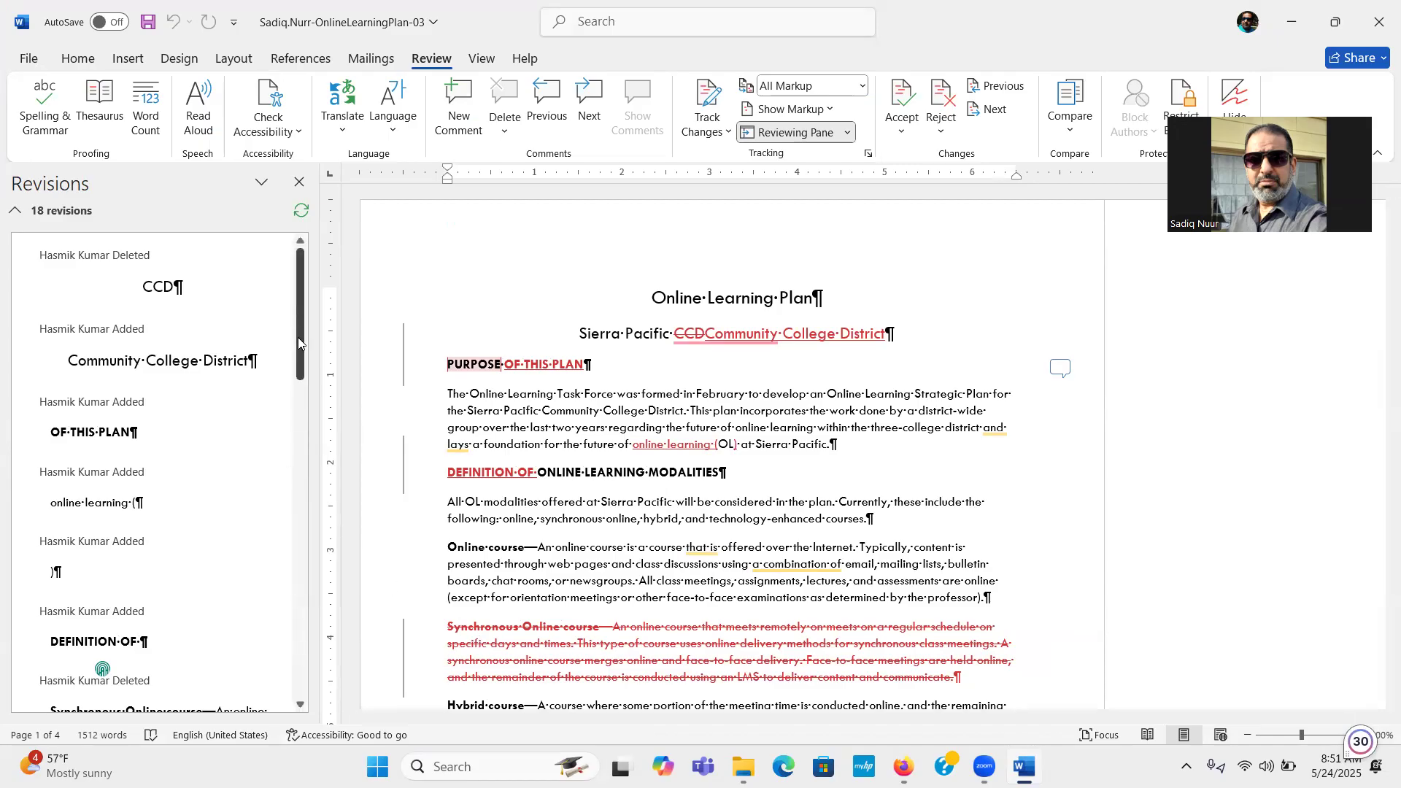
drag(297, 337, 332, 454)
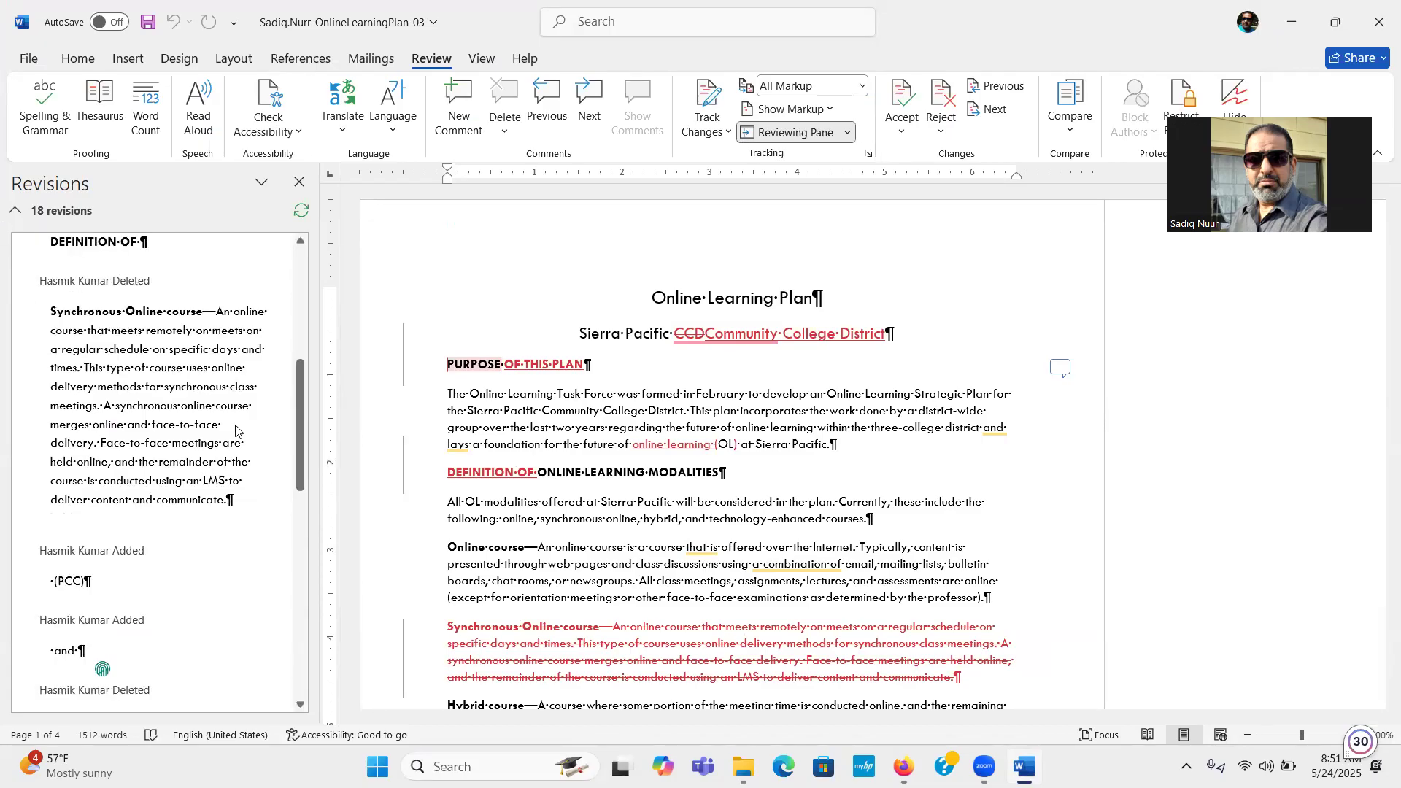
click(153, 381)
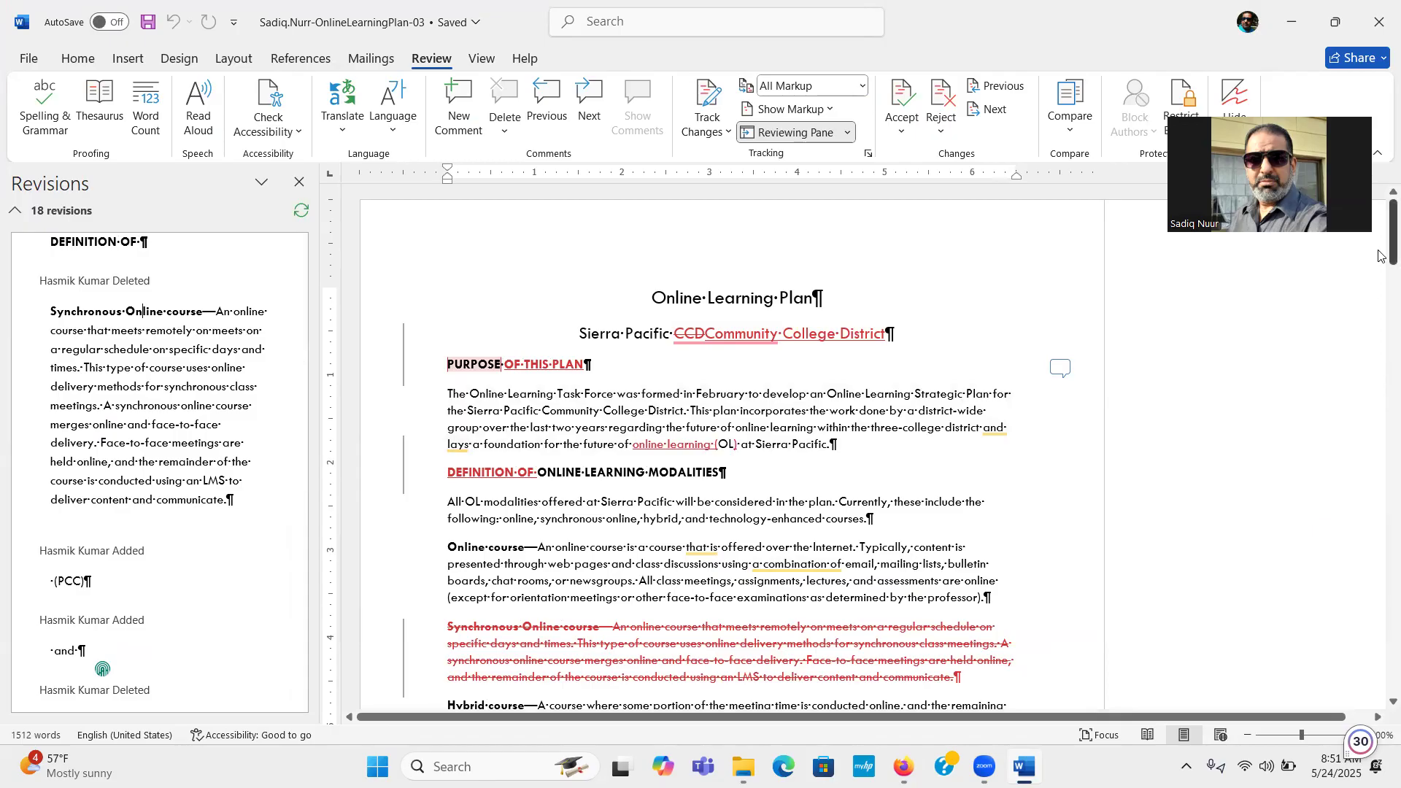
drag(1379, 252, 1379, 267)
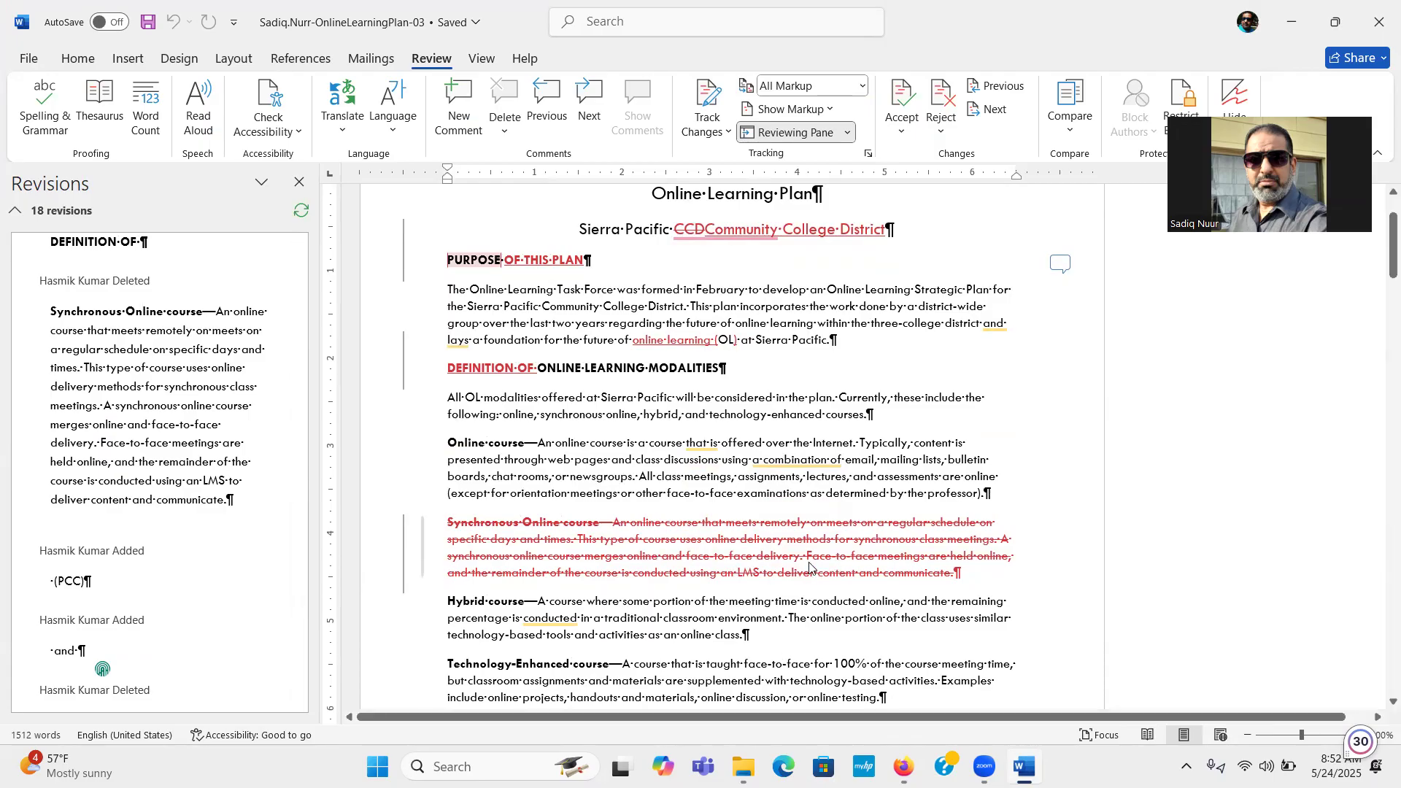
mouse_move(788, 562)
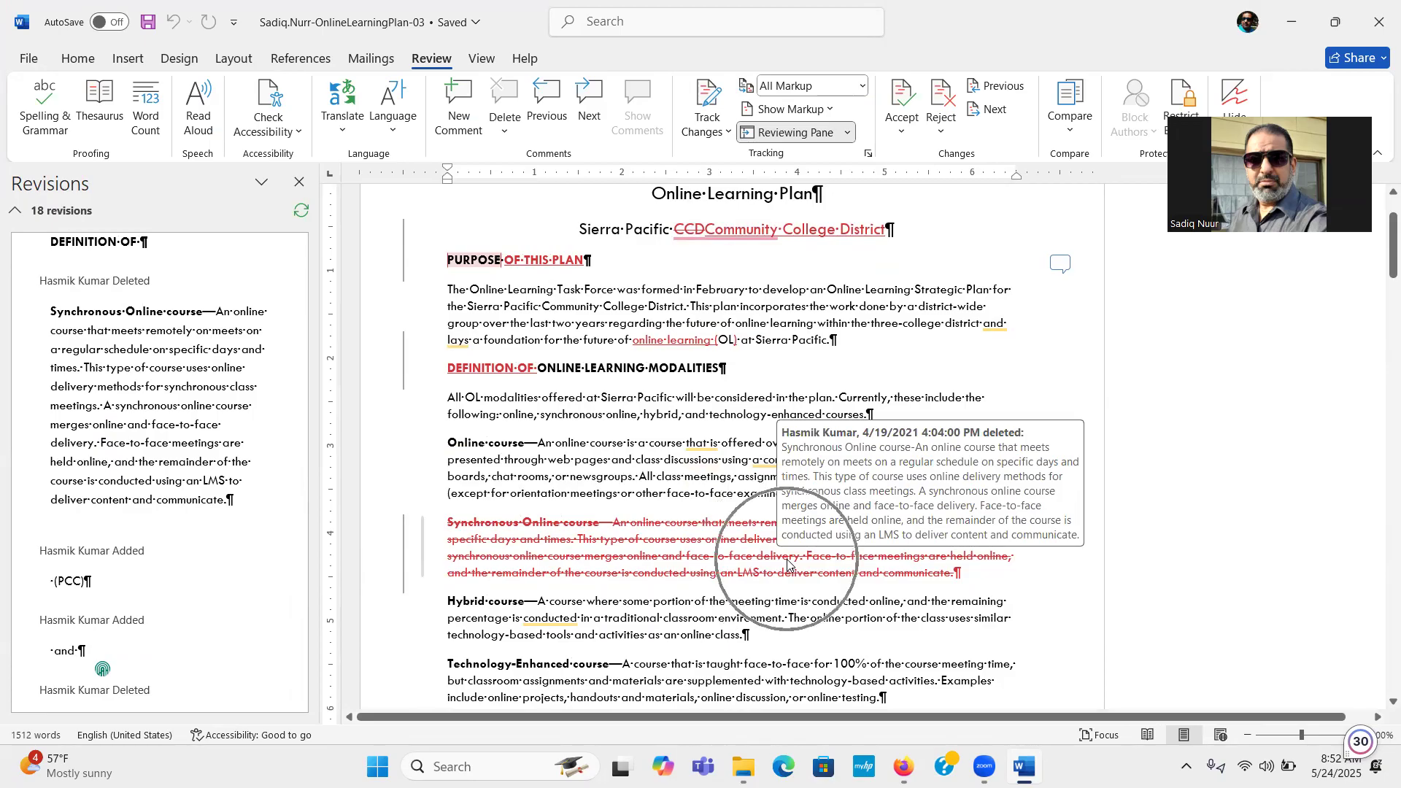
mouse_move(1028, 763)
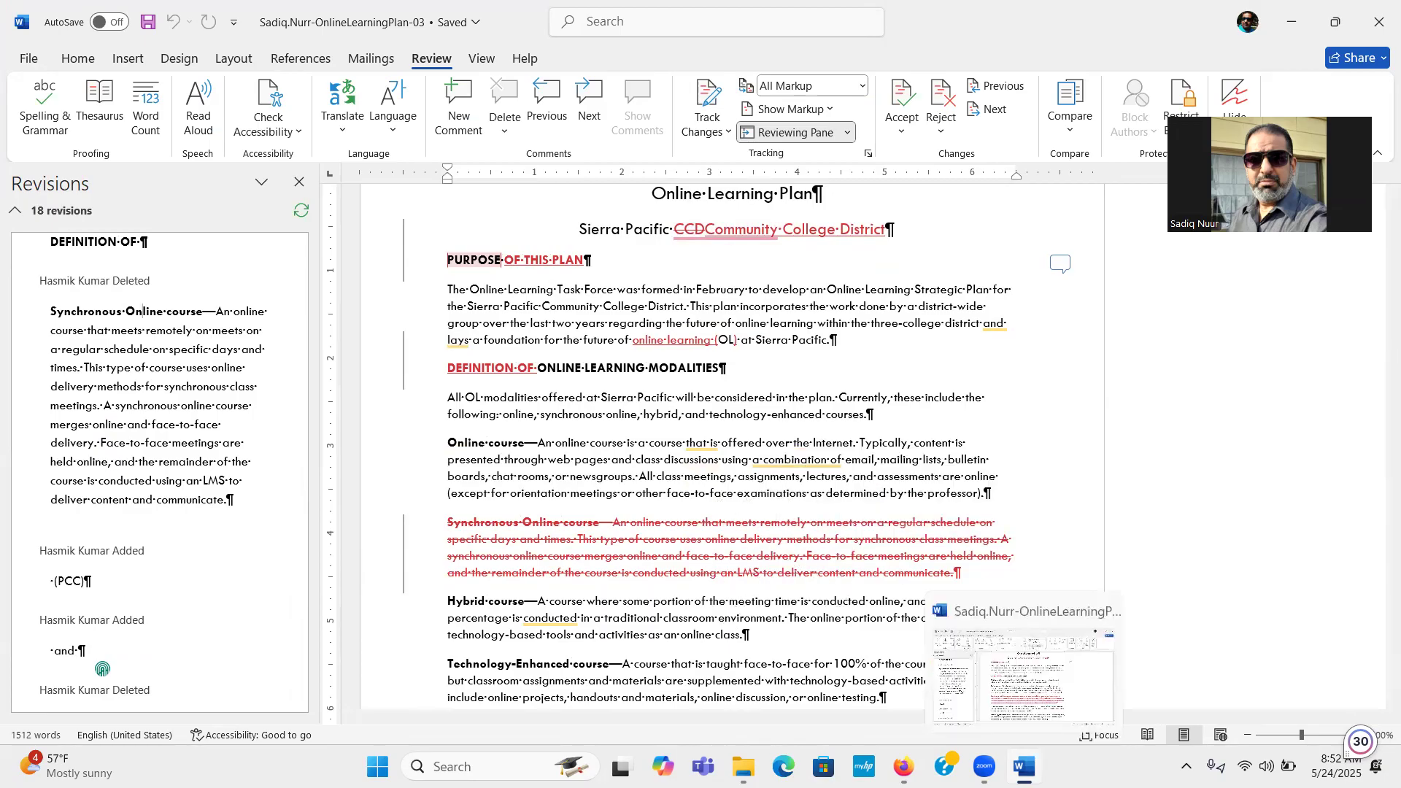
Mark step 4d as completed in the SIMnet instructions, and reject the deletion of the Synchronous Online course paragraph in Word
click(904, 765)
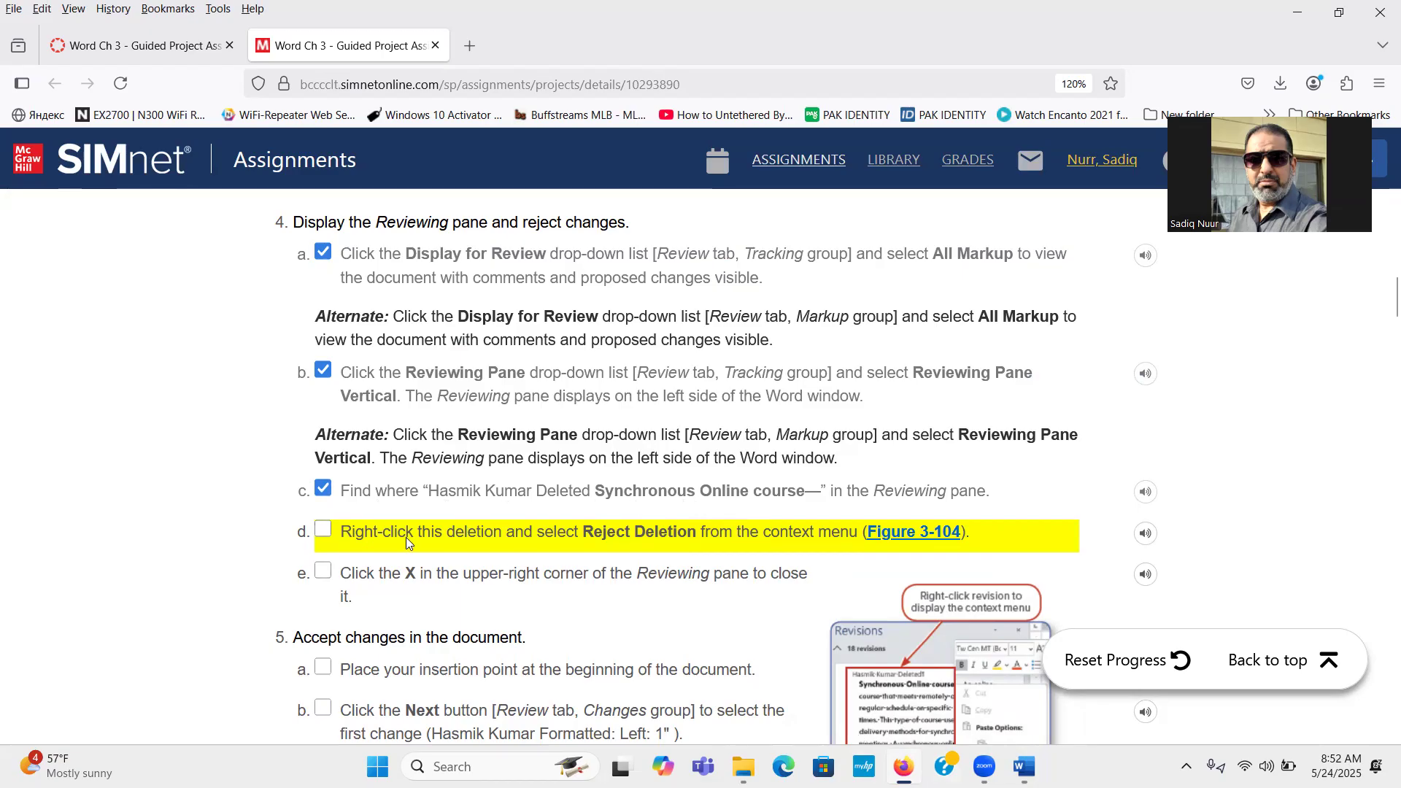
click(323, 531)
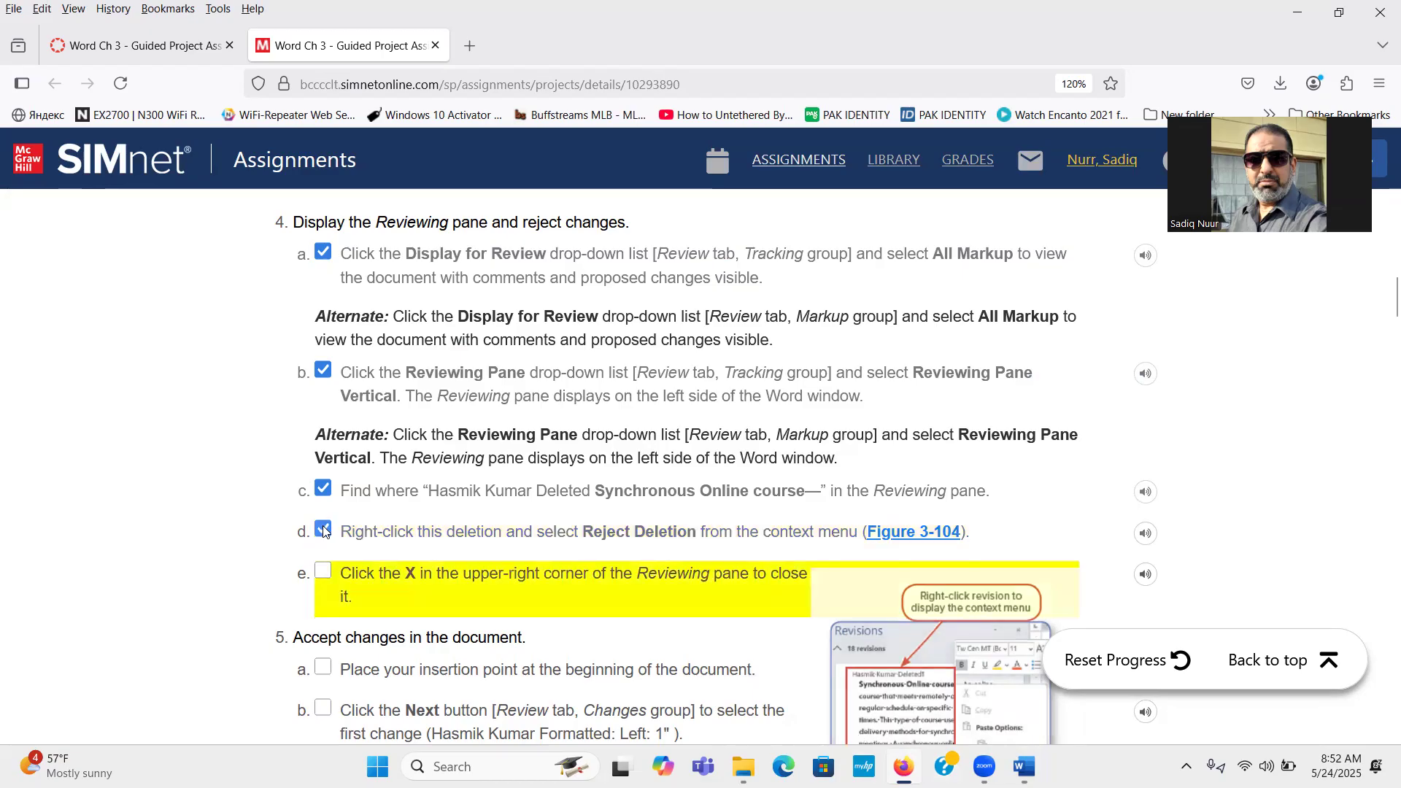
click(1025, 766)
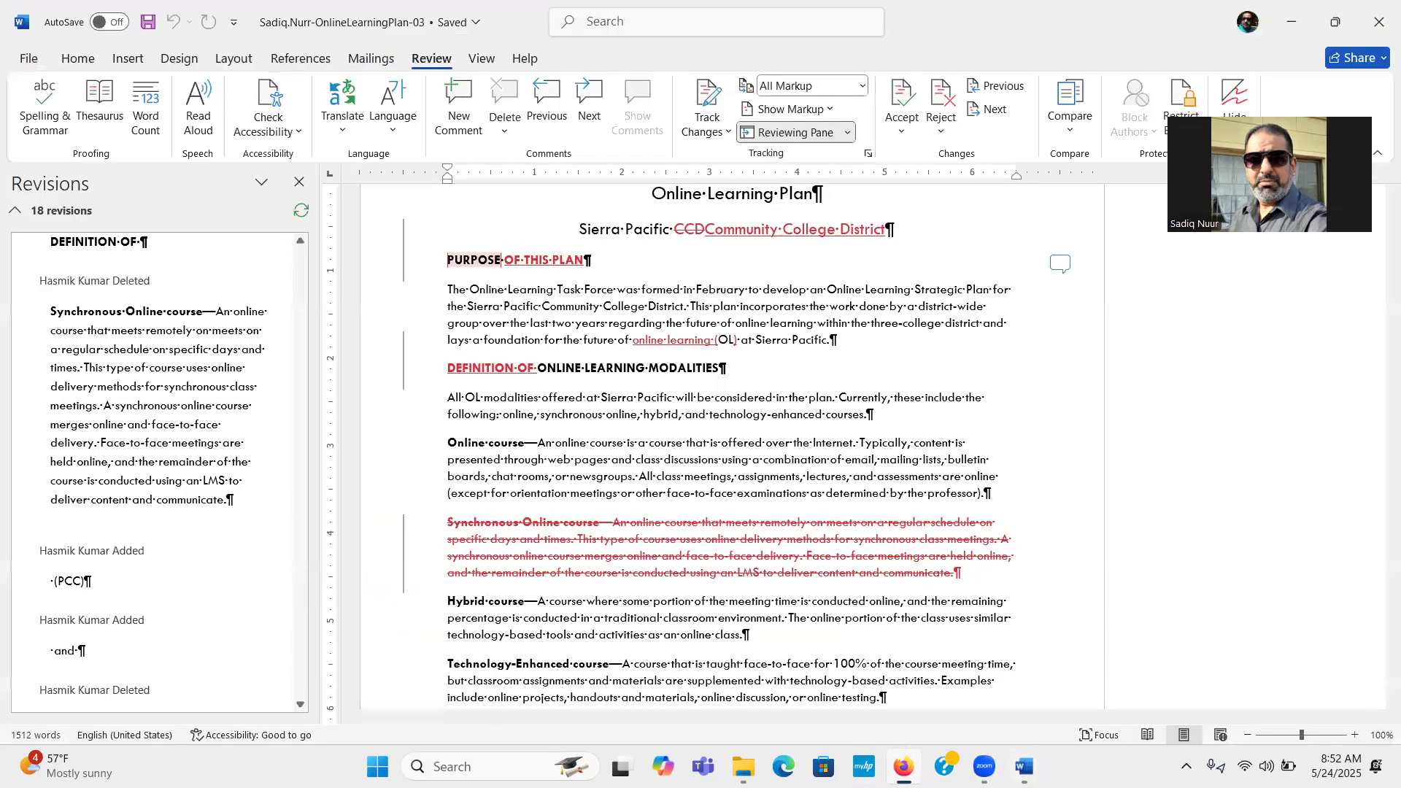
click(143, 312)
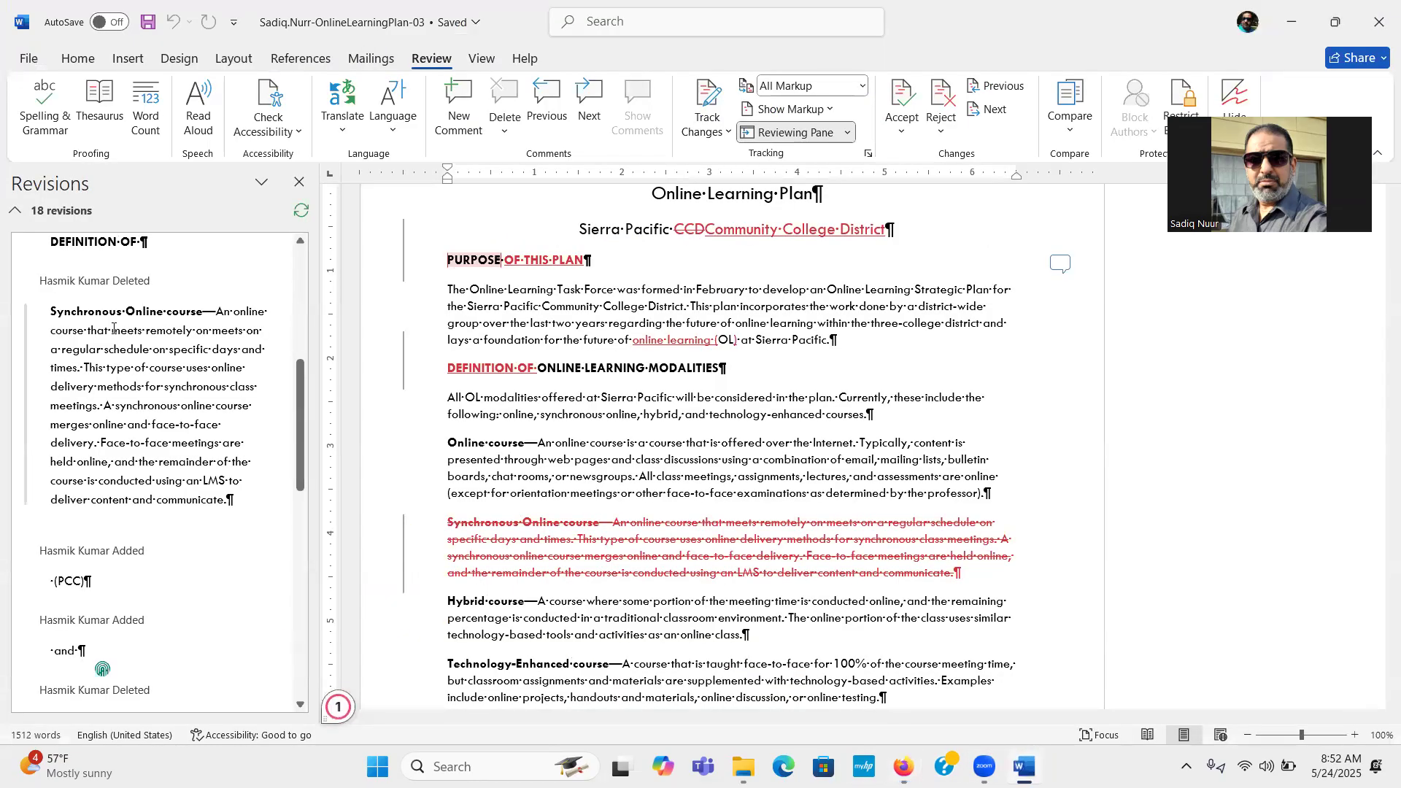
right_click(113, 328)
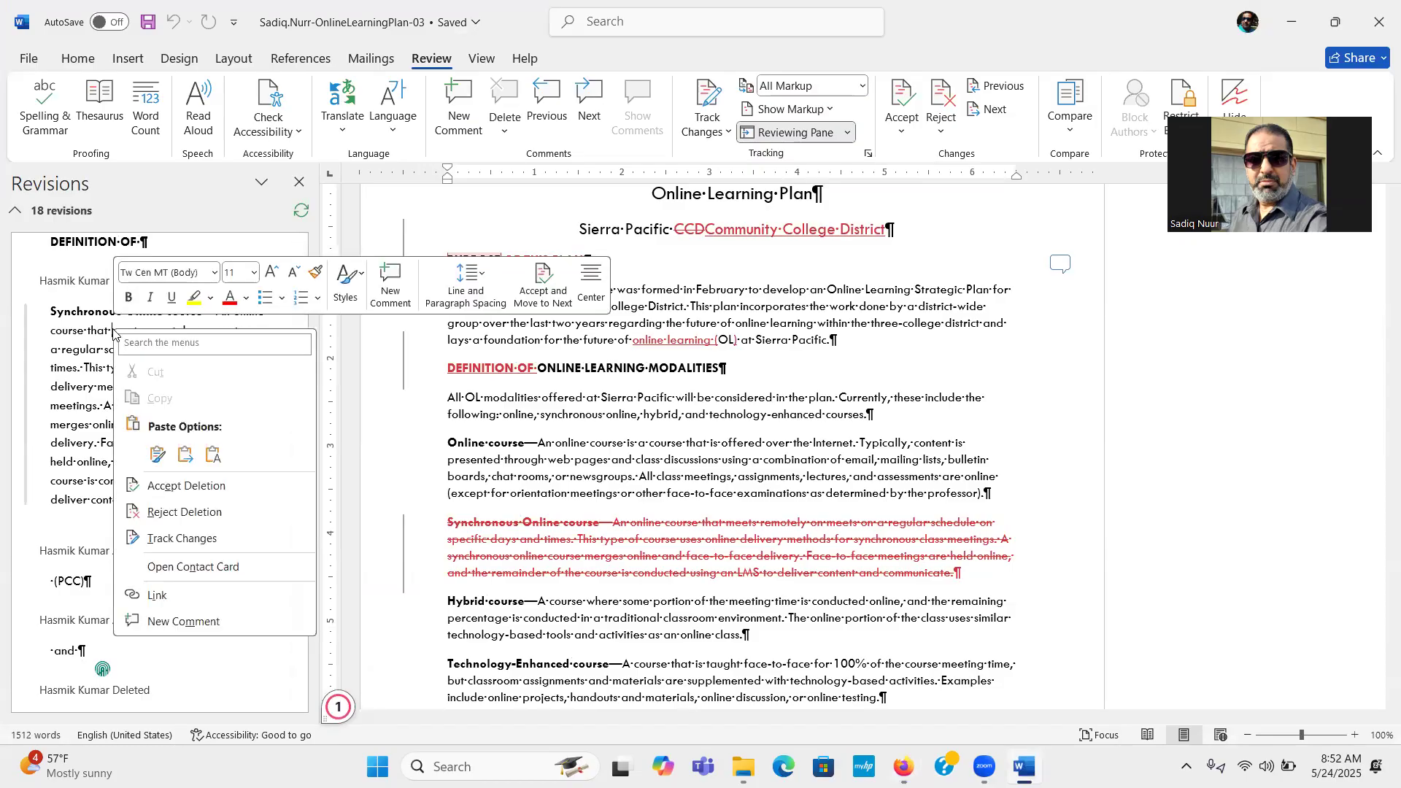
click(178, 516)
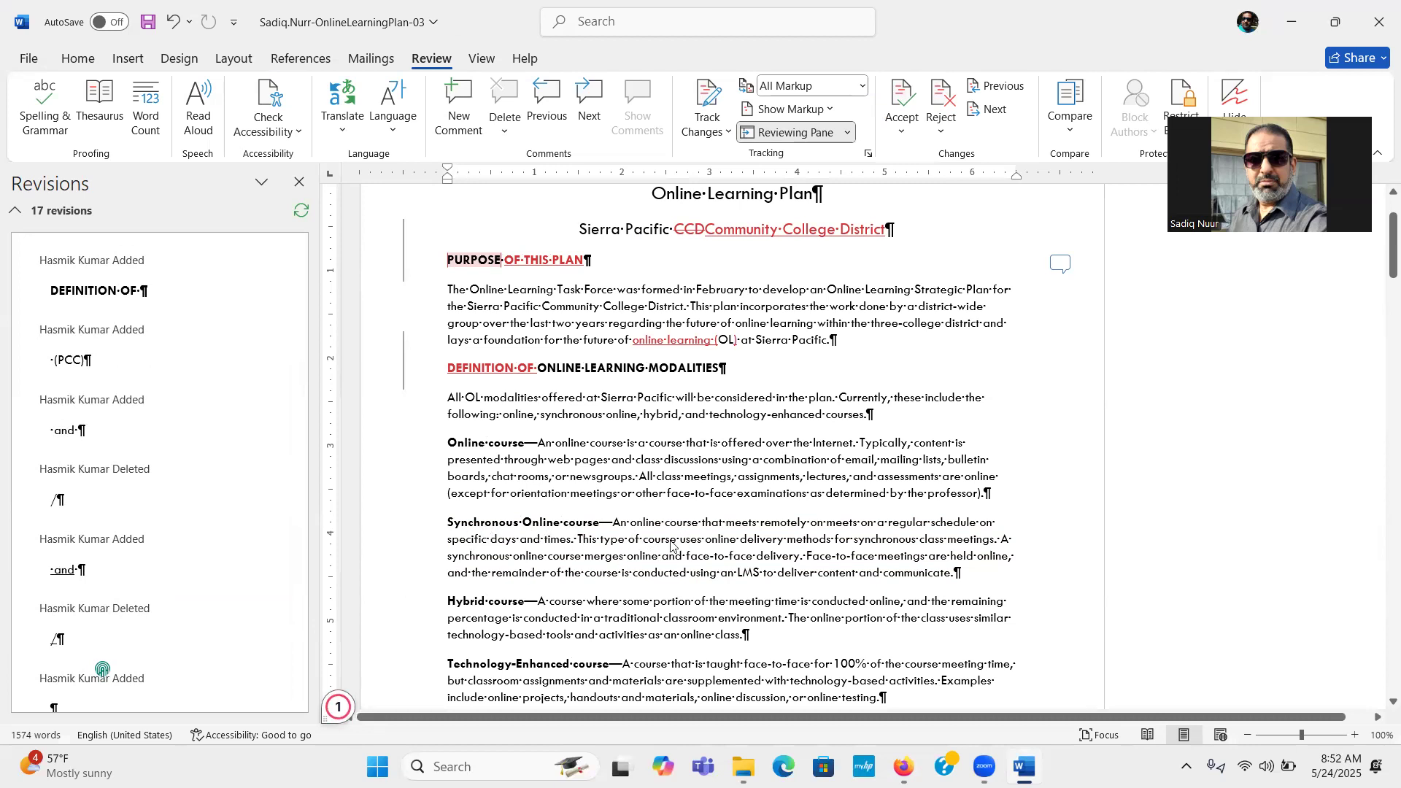
mouse_move(728, 547)
mouse_move(1024, 766)
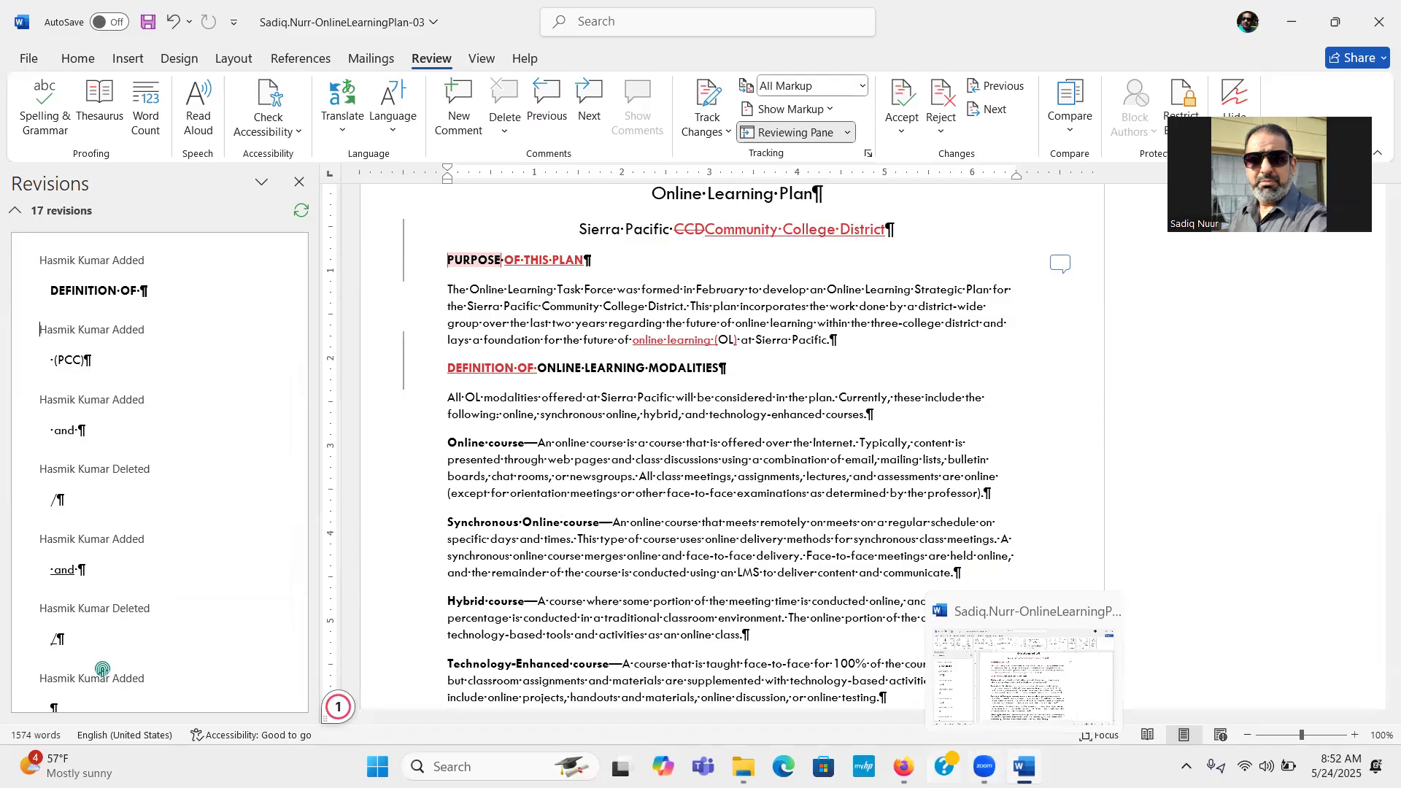
Mark step 4e as completed in the SIMnet instructions in Firefox, and close the Reviewing pane in Word
click(903, 766)
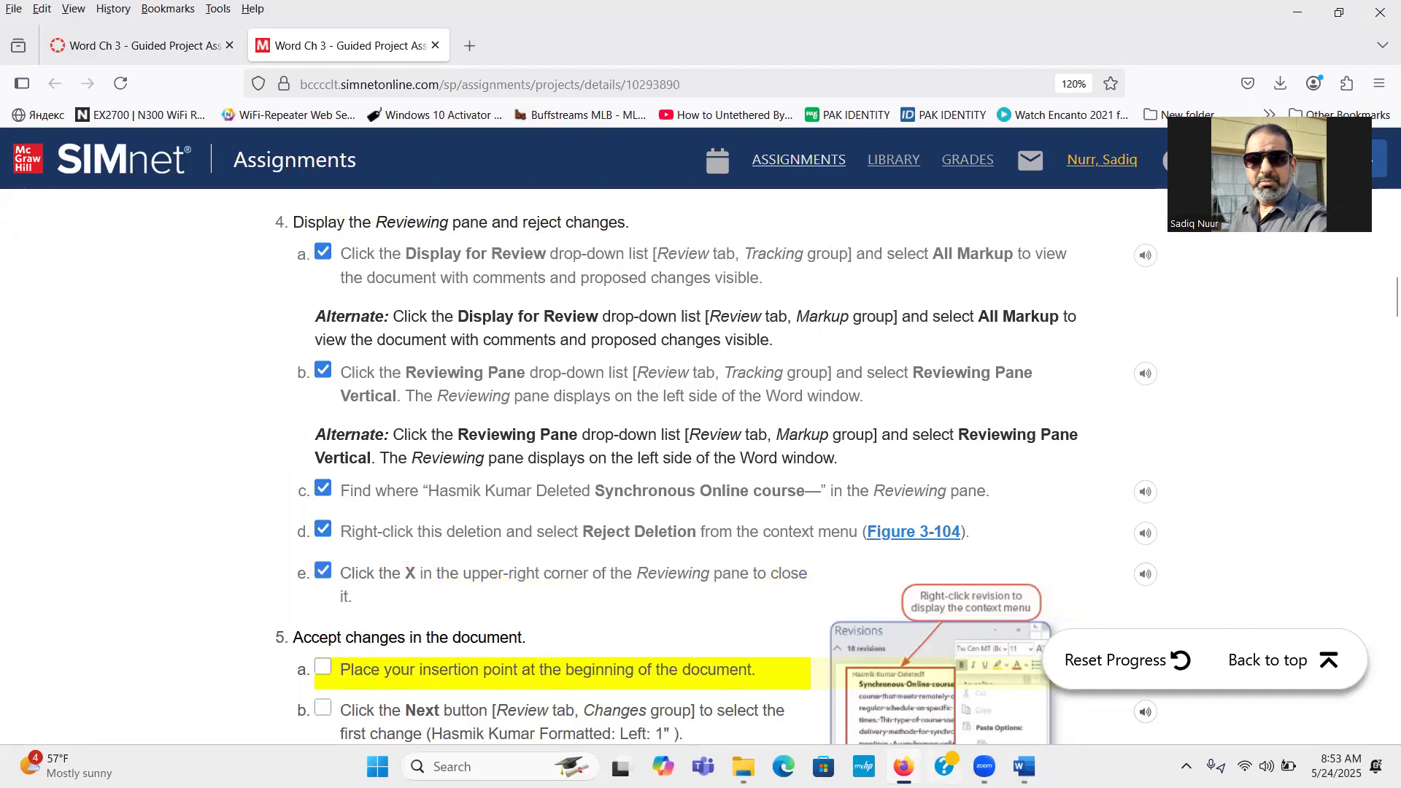
click(1024, 766)
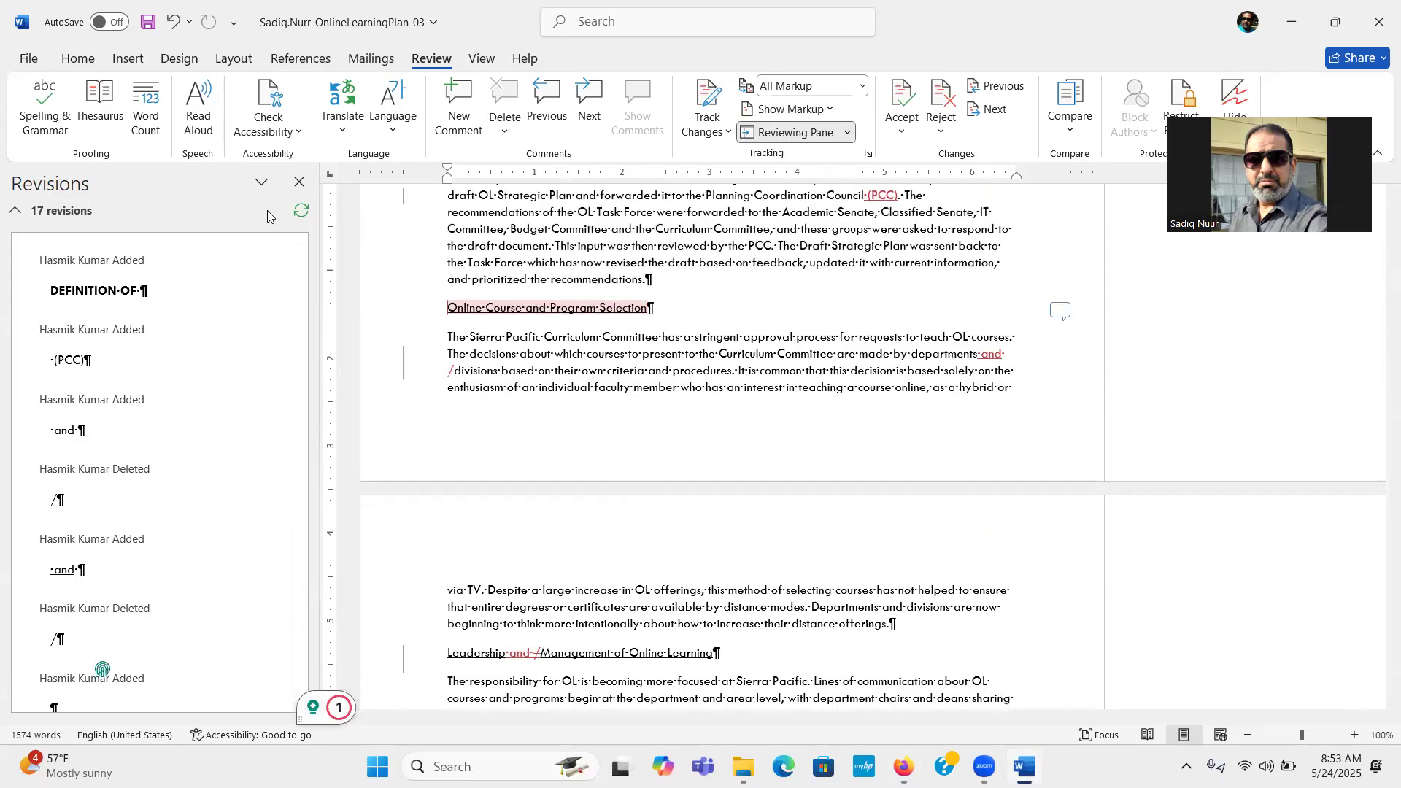
click(298, 185)
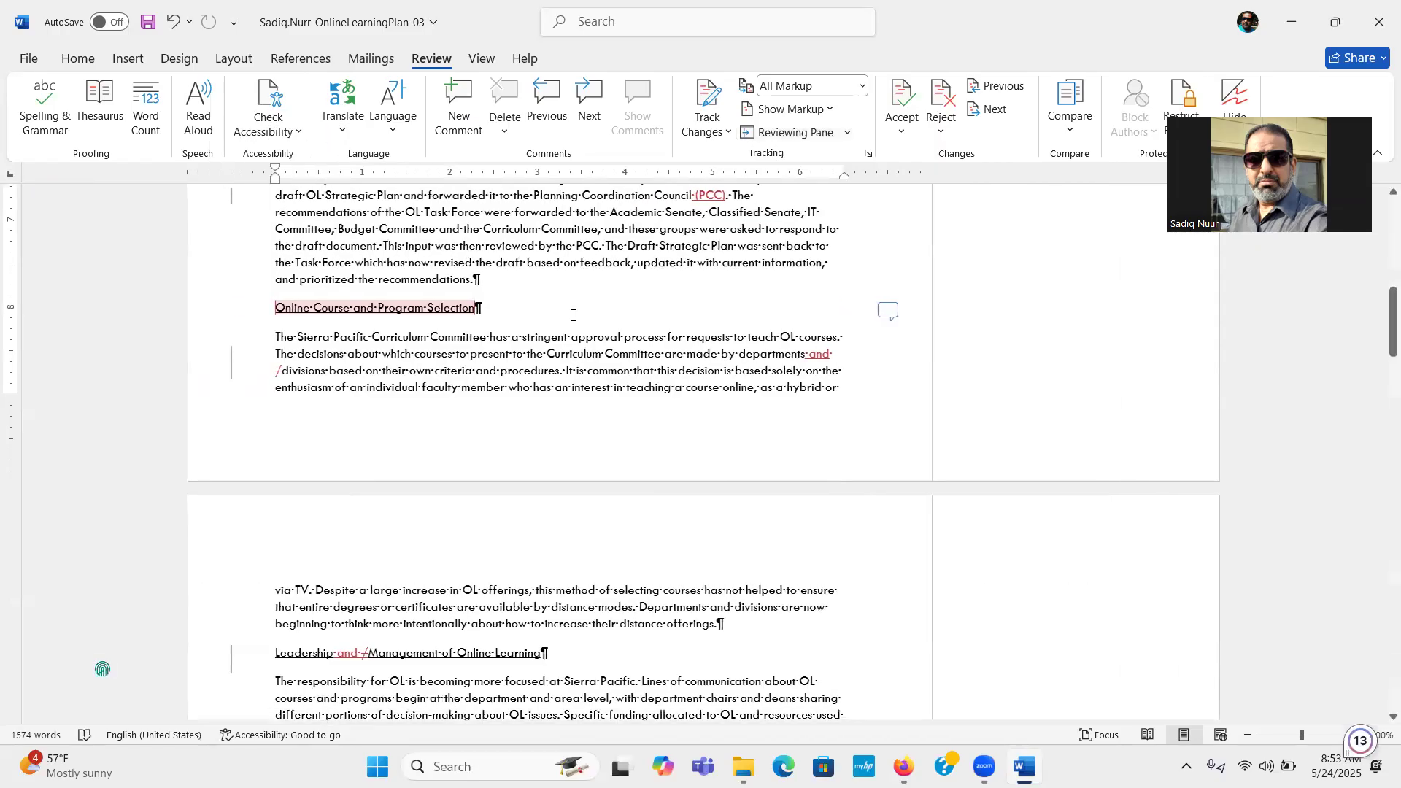
mouse_move(1024, 766)
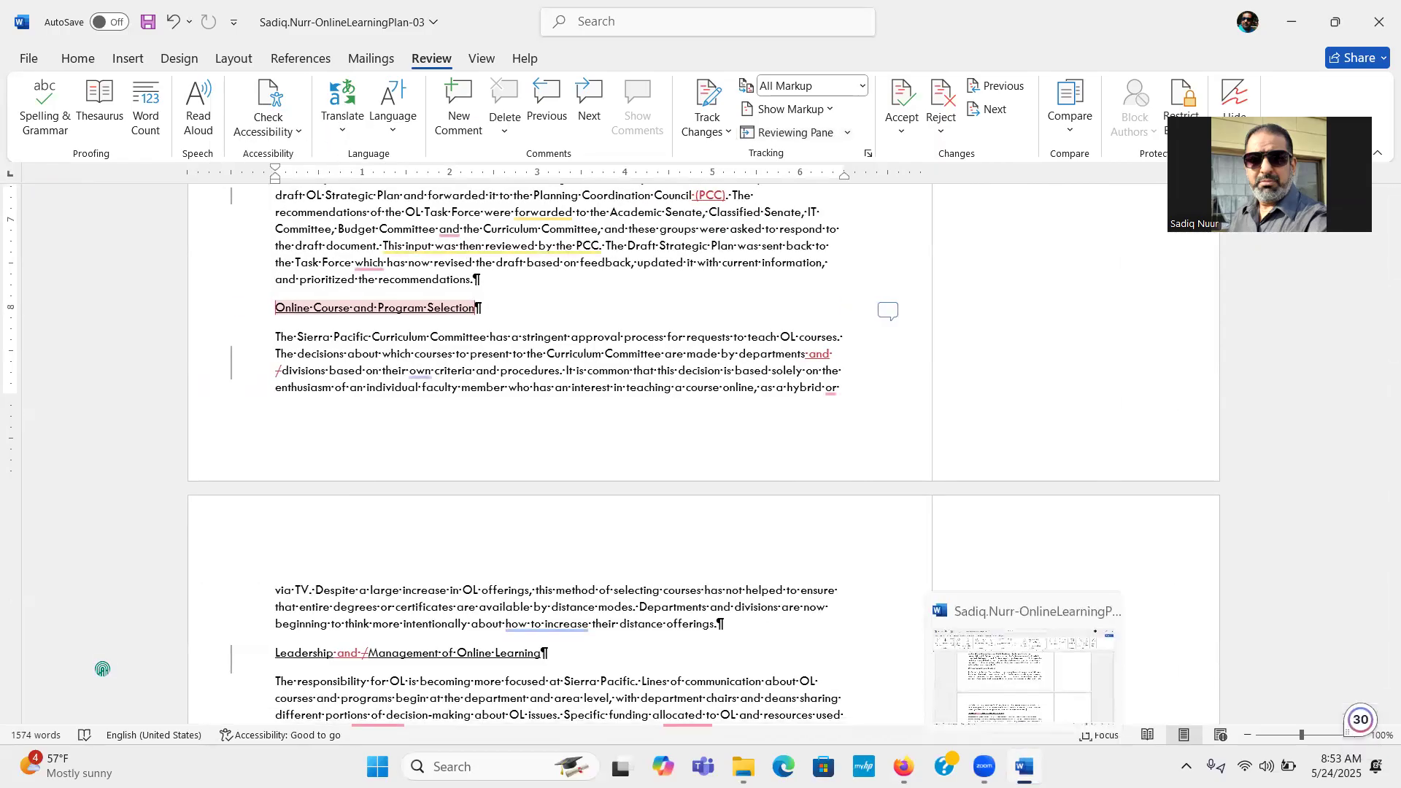
Return to the SIMnet instructions in Firefox and mark step 5a as completed
click(903, 766)
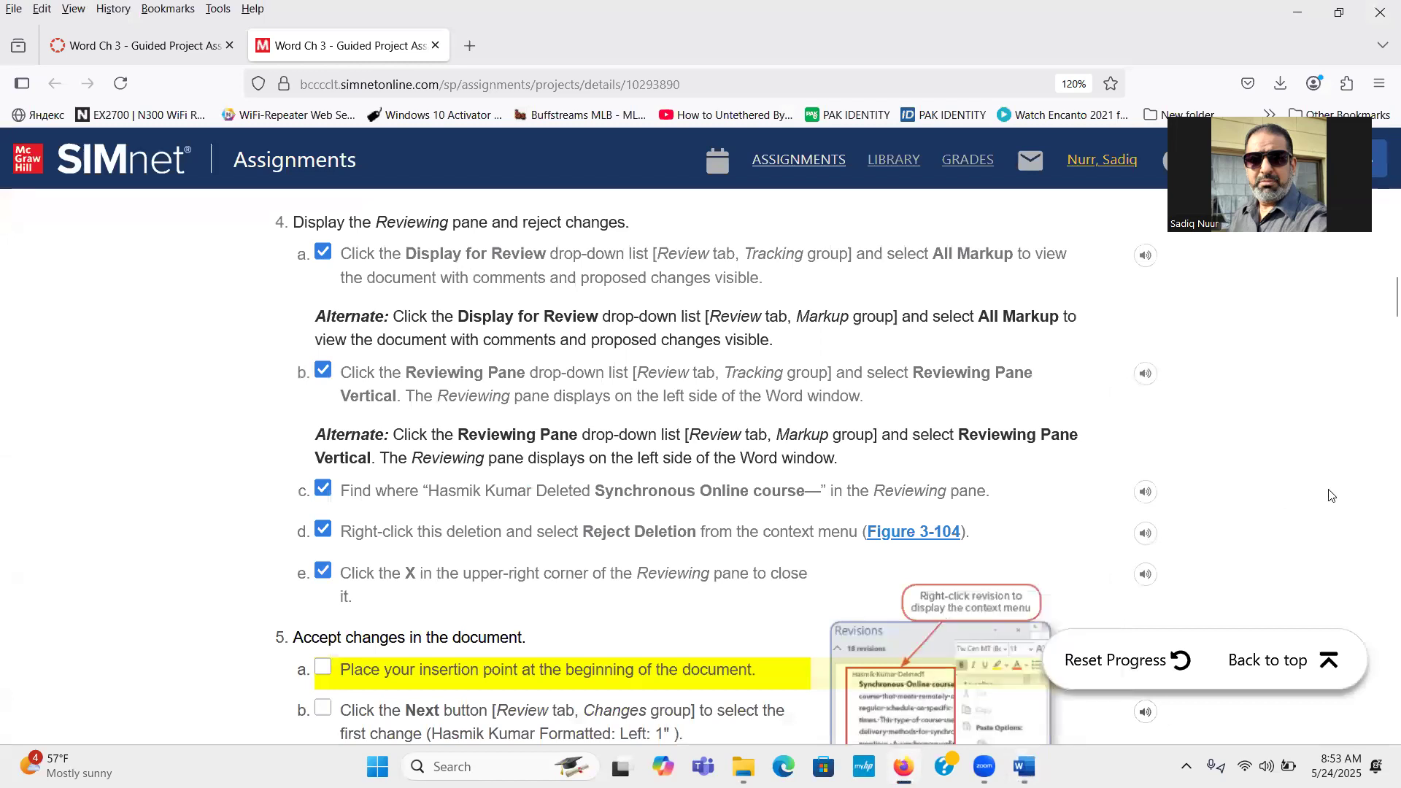
drag(1381, 309, 1381, 337)
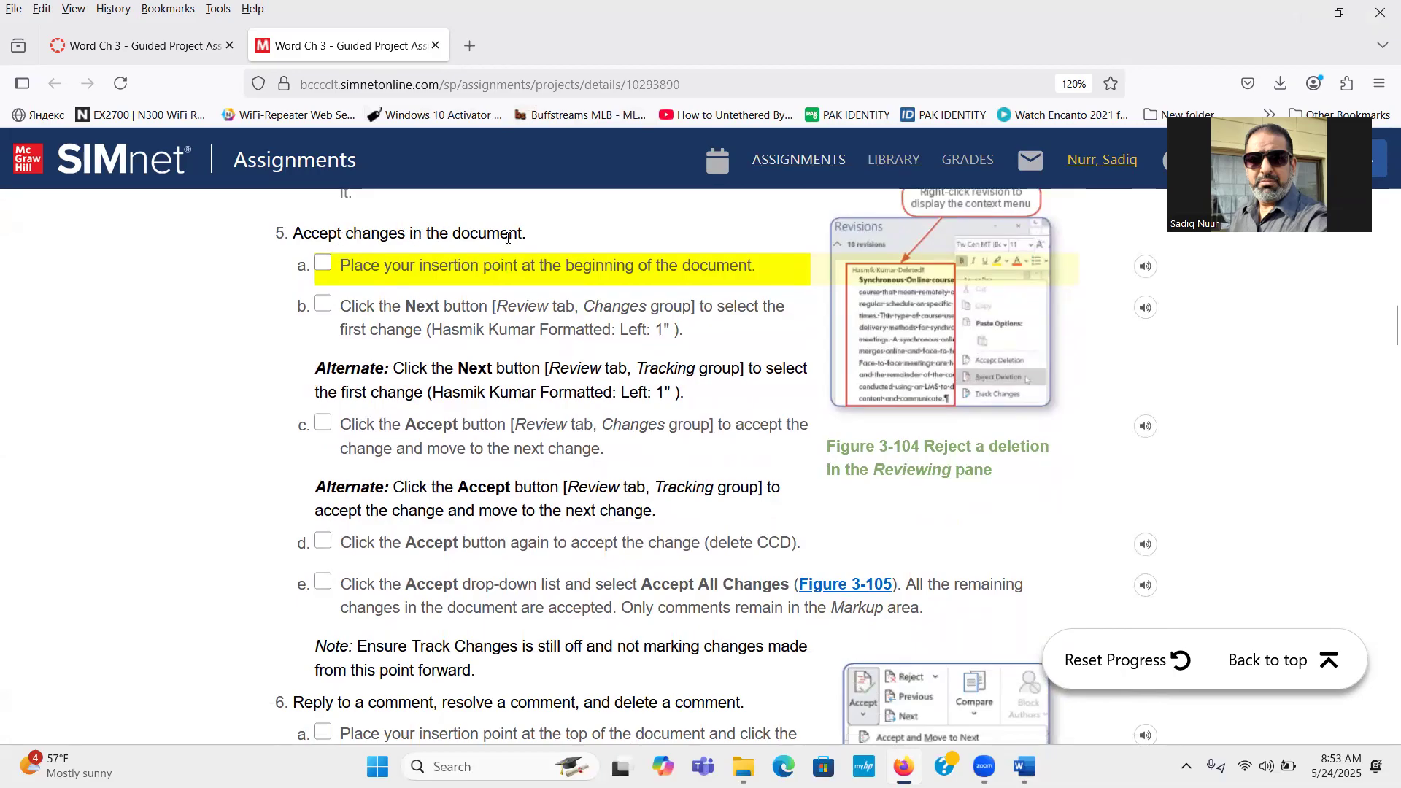
click(323, 261)
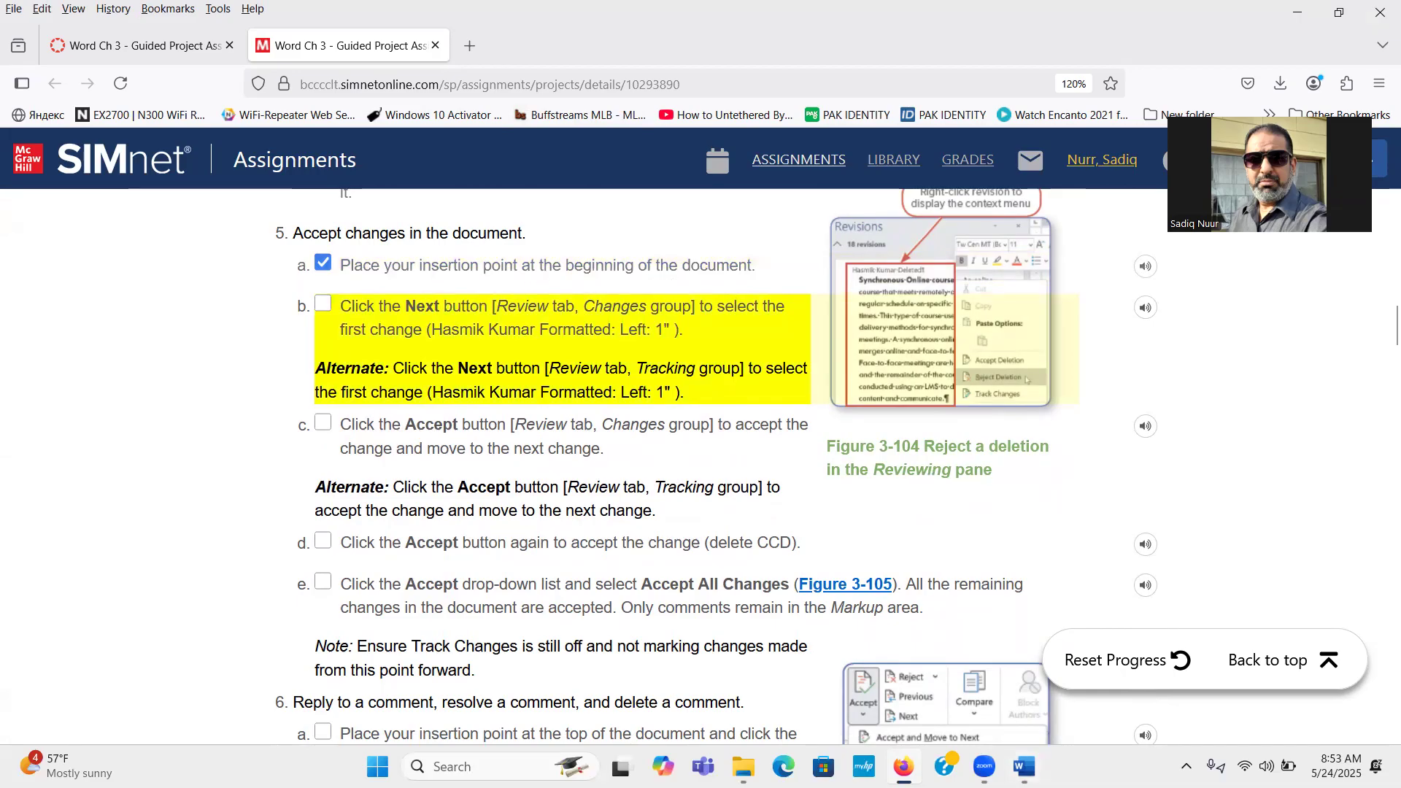
Switch to Word, return to the Online Learning Plan title at the document's beginning, and set the zoom to 126%
click(1024, 767)
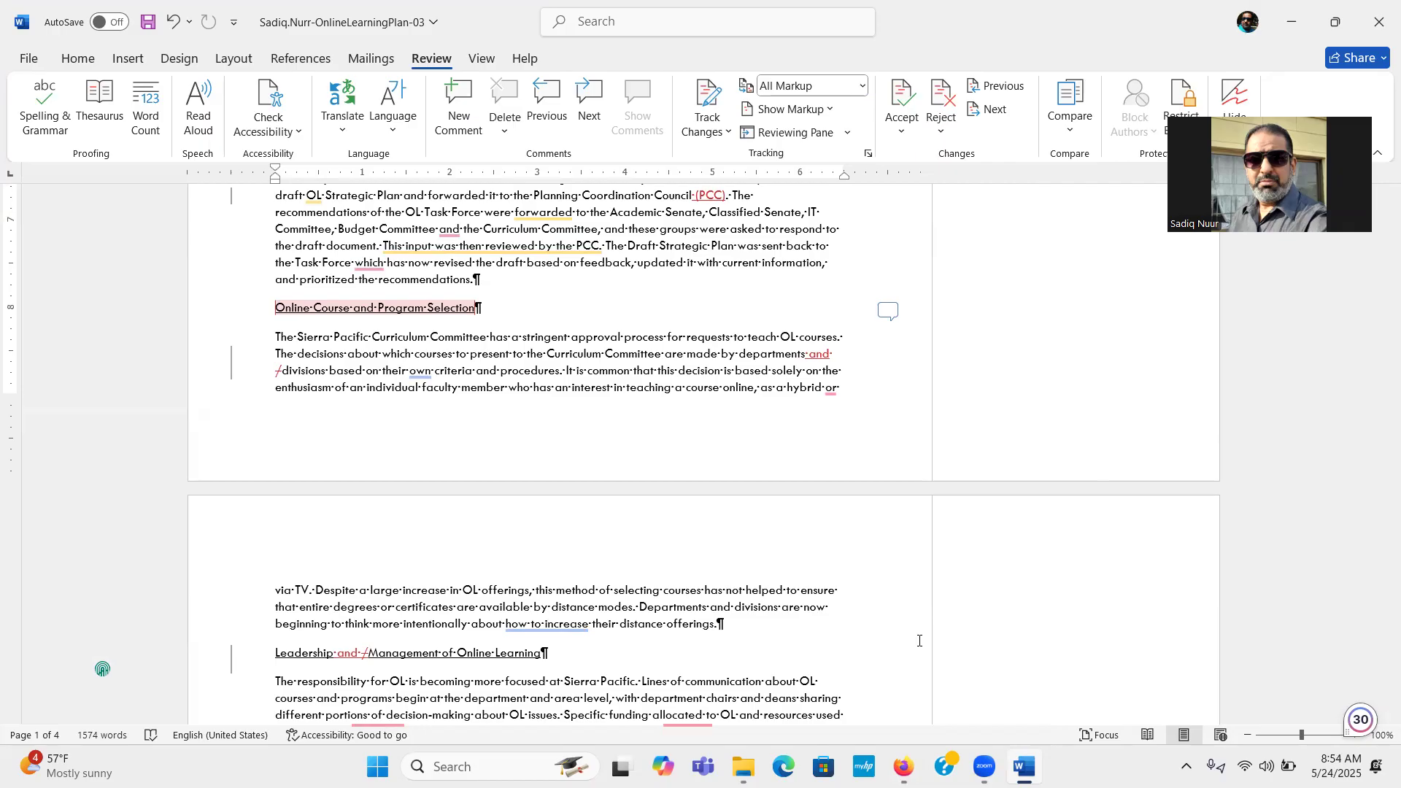
scroll(919, 641, up, 10)
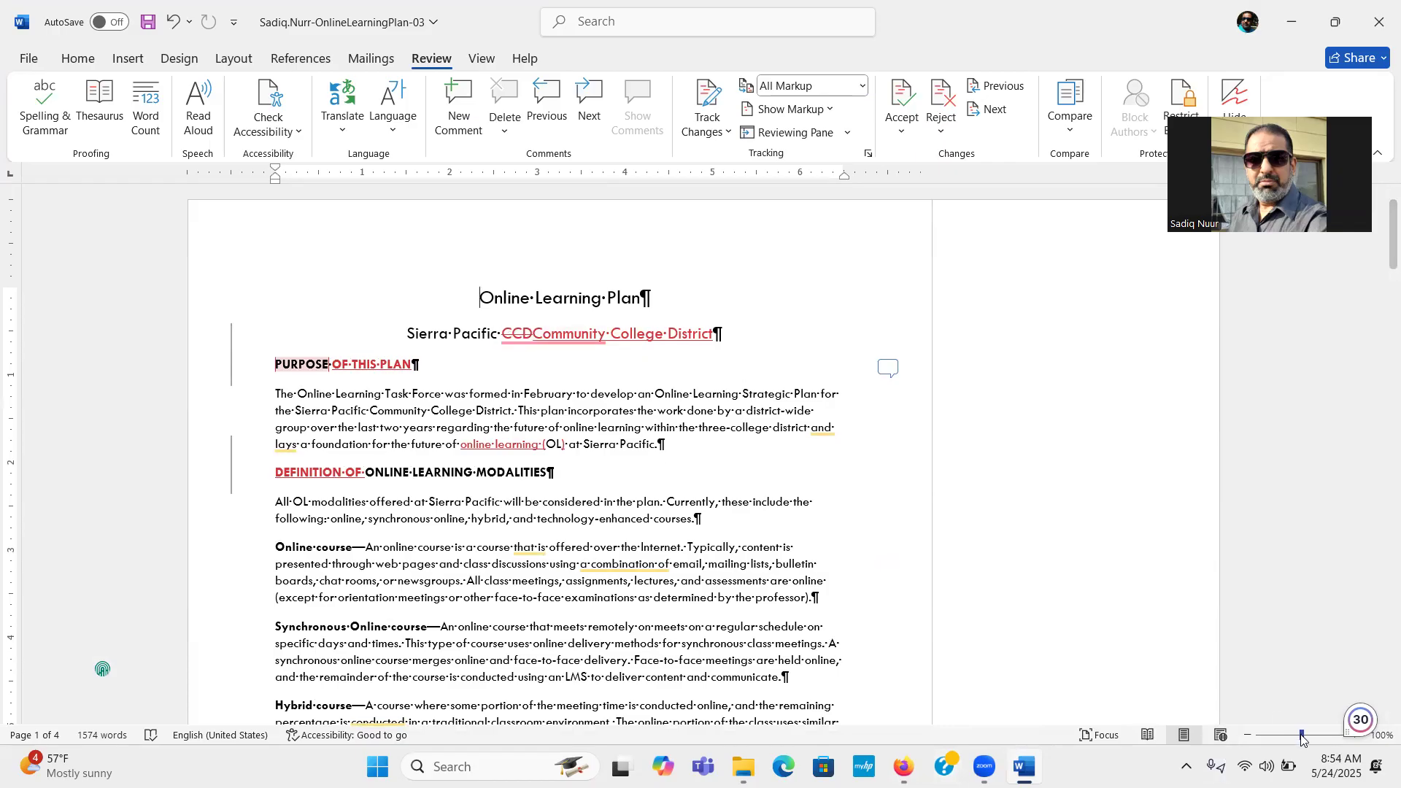
drag(1303, 740, 1308, 741)
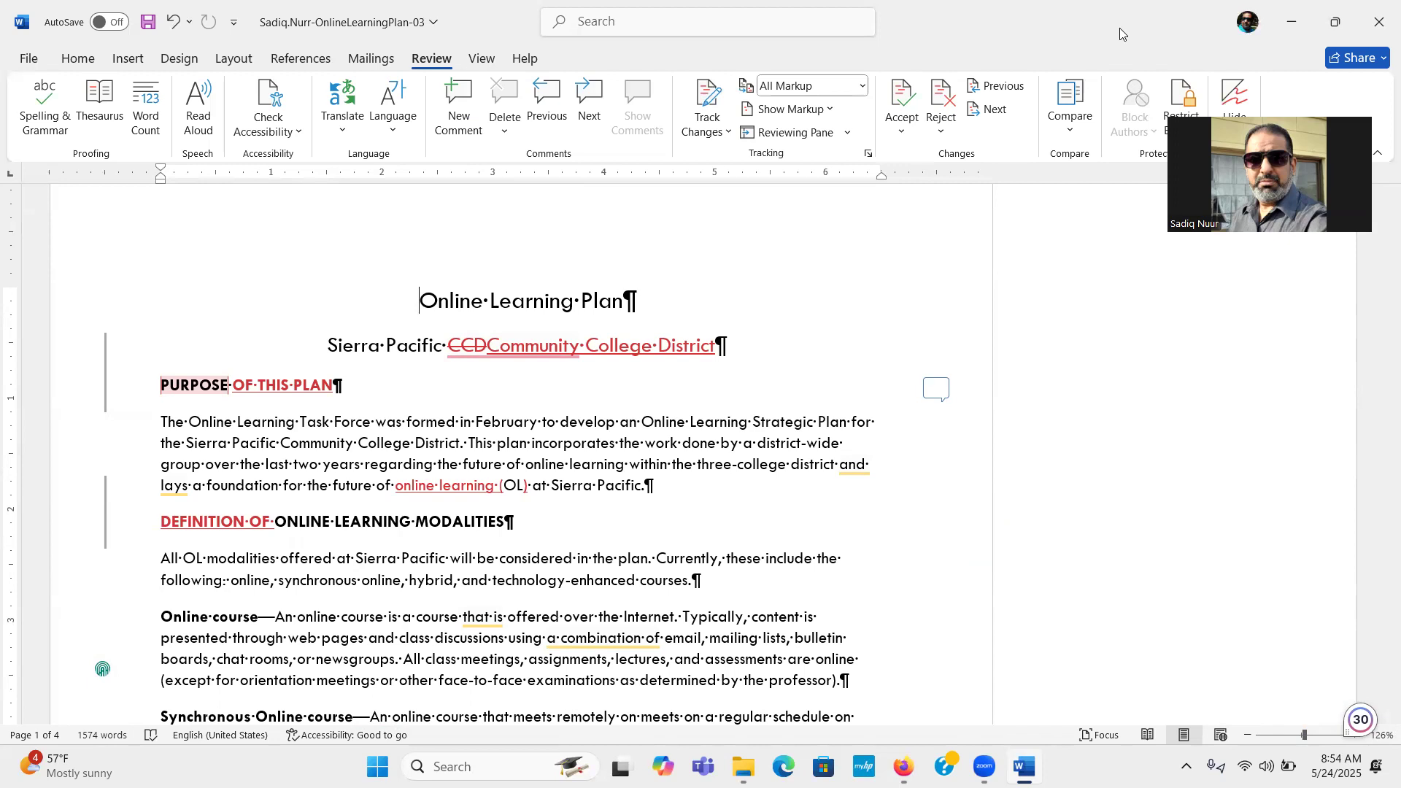
click(450, 287)
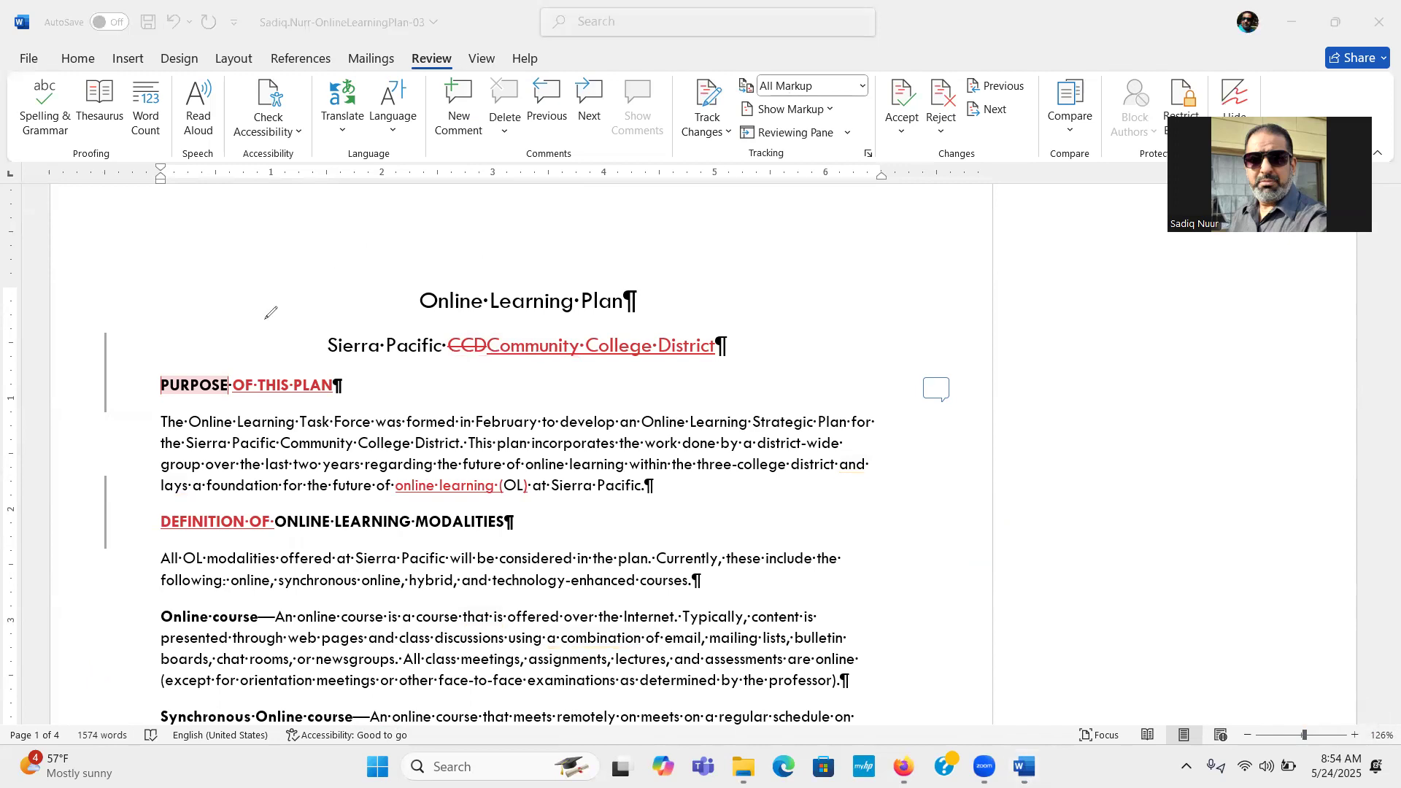
mouse_move(260, 14)
mouse_down()
mouse_move(255, 28)
mouse_move(282, 37)
mouse_move(442, 27)
mouse_move(421, 11)
mouse_move(254, 15)
mouse_up()
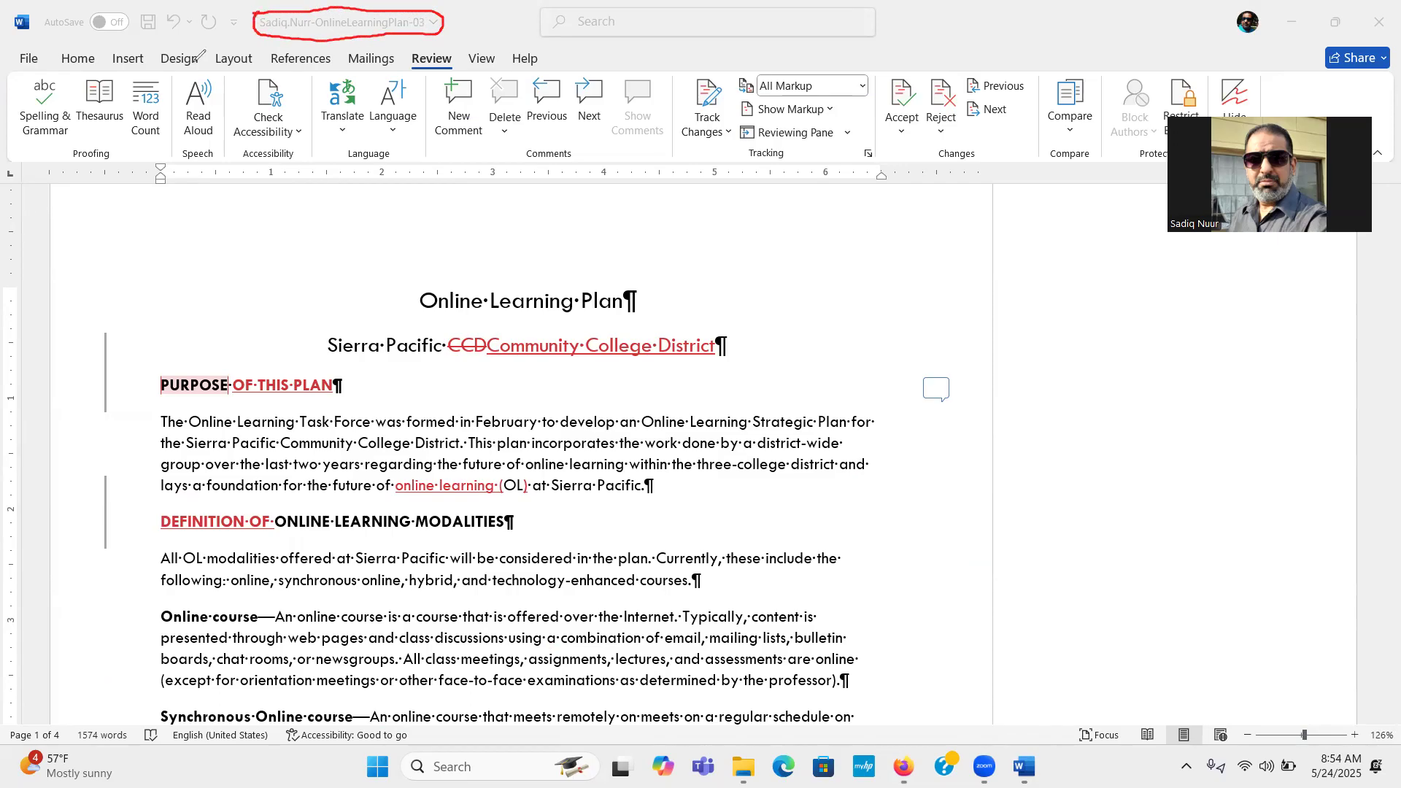
mouse_move(15, 43)
mouse_down()
mouse_move(229, 27)
mouse_move(213, 5)
mouse_move(13, 9)
mouse_move(4, 28)
mouse_move(24, 42)
mouse_up()
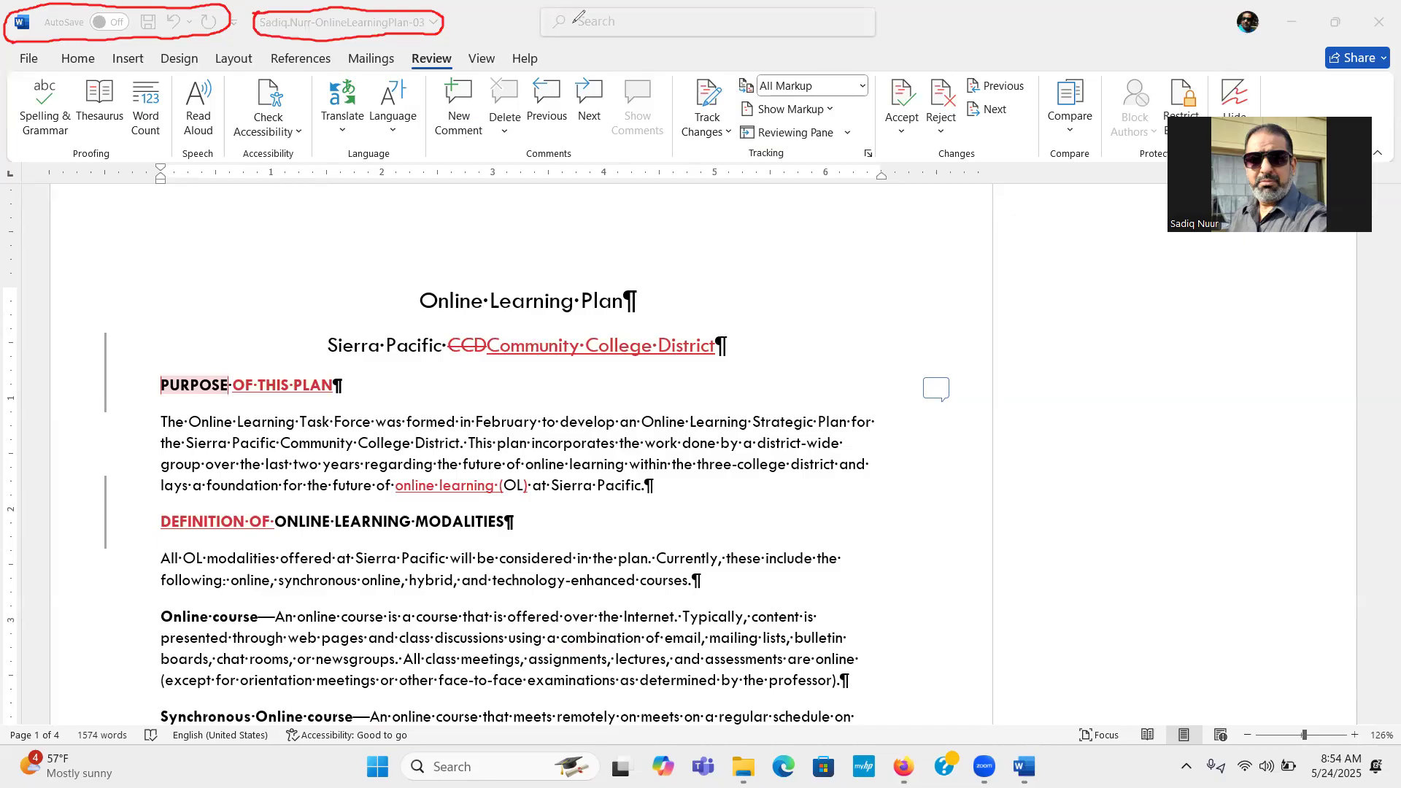
mouse_move(1341, 17)
mouse_down()
mouse_move(1302, 5)
mouse_move(1295, 58)
mouse_move(1384, 18)
mouse_up()
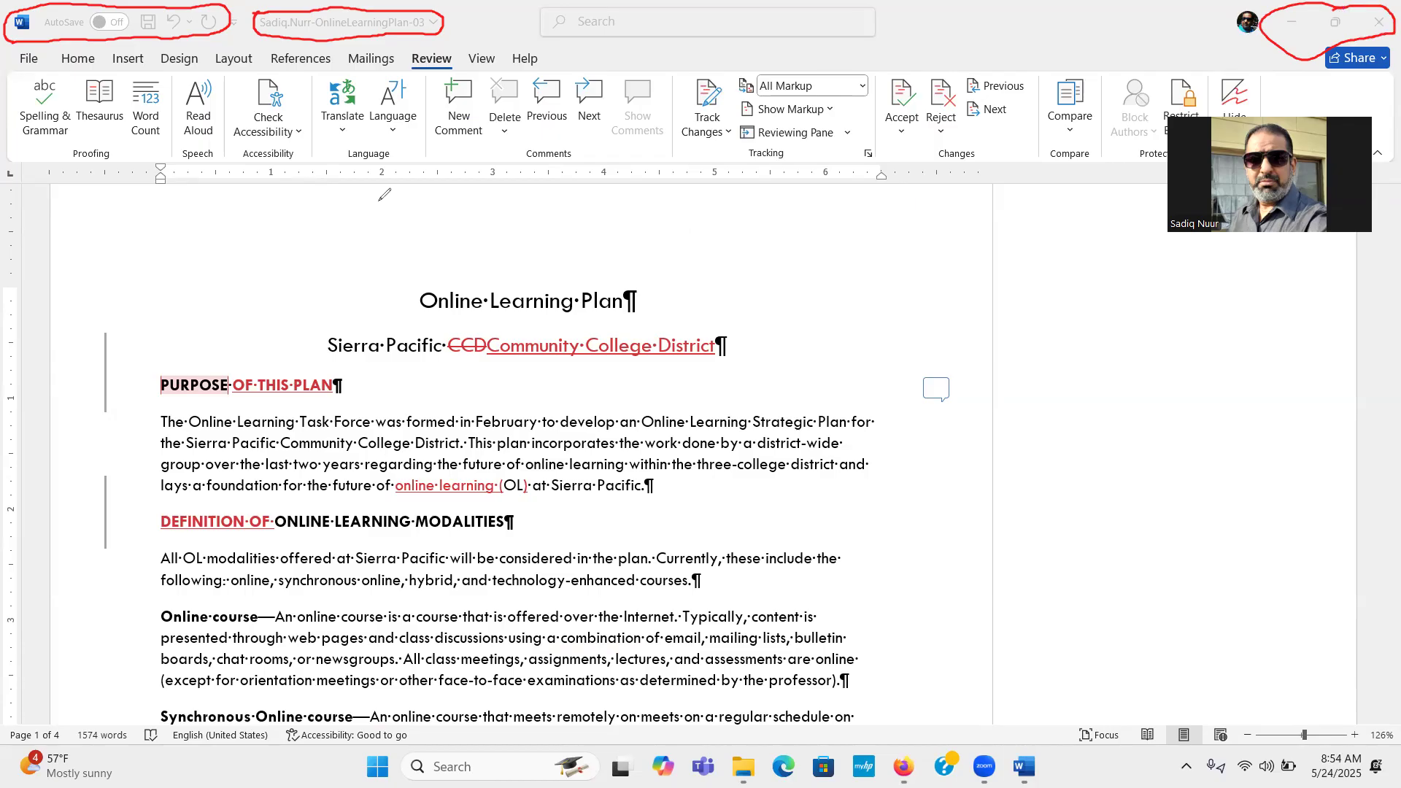
mouse_move(12, 53)
mouse_down()
mouse_move(15, 66)
mouse_move(215, 76)
mouse_move(499, 68)
mouse_move(551, 62)
mouse_move(548, 48)
mouse_up()
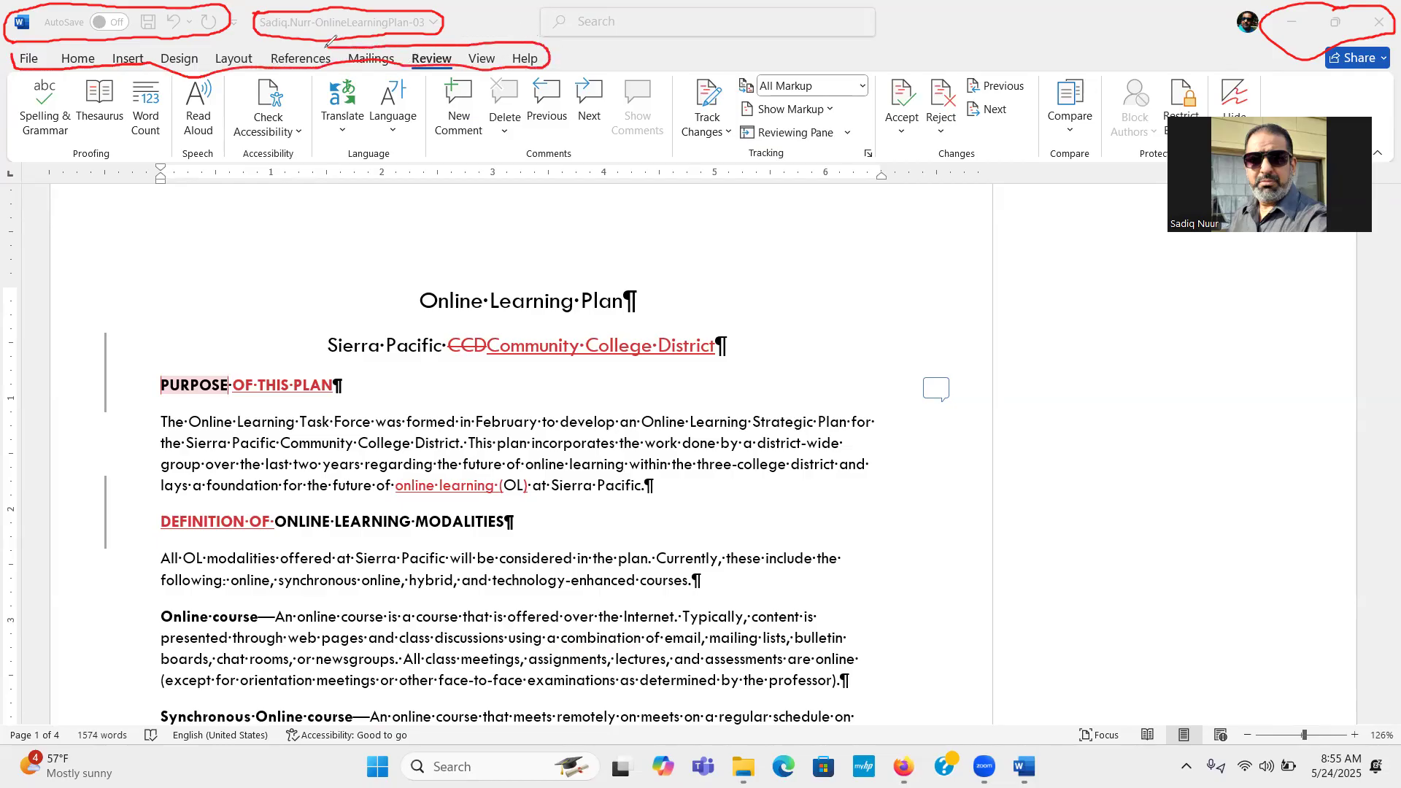
mouse_move(221, 6)
mouse_down()
mouse_move(171, 44)
mouse_move(11, 52)
mouse_up()
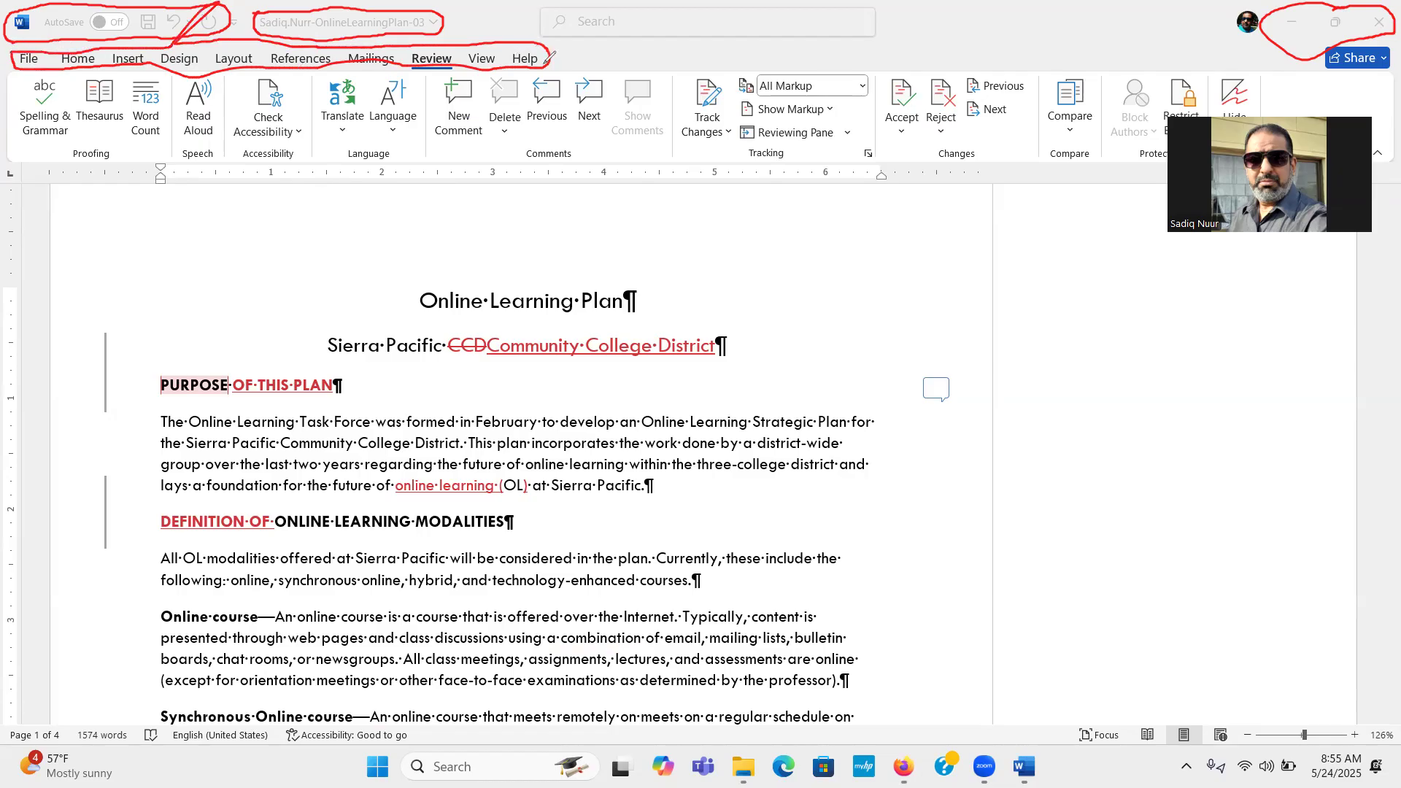
mouse_move(552, 55)
mouse_down()
mouse_move(885, 248)
mouse_move(944, 315)
mouse_move(908, 280)
mouse_move(915, 262)
mouse_move(943, 293)
mouse_move(975, 245)
mouse_move(968, 264)
mouse_up()
mouse_move(1018, 223)
mouse_down()
mouse_move(996, 228)
mouse_move(1020, 241)
mouse_move(994, 252)
mouse_up()
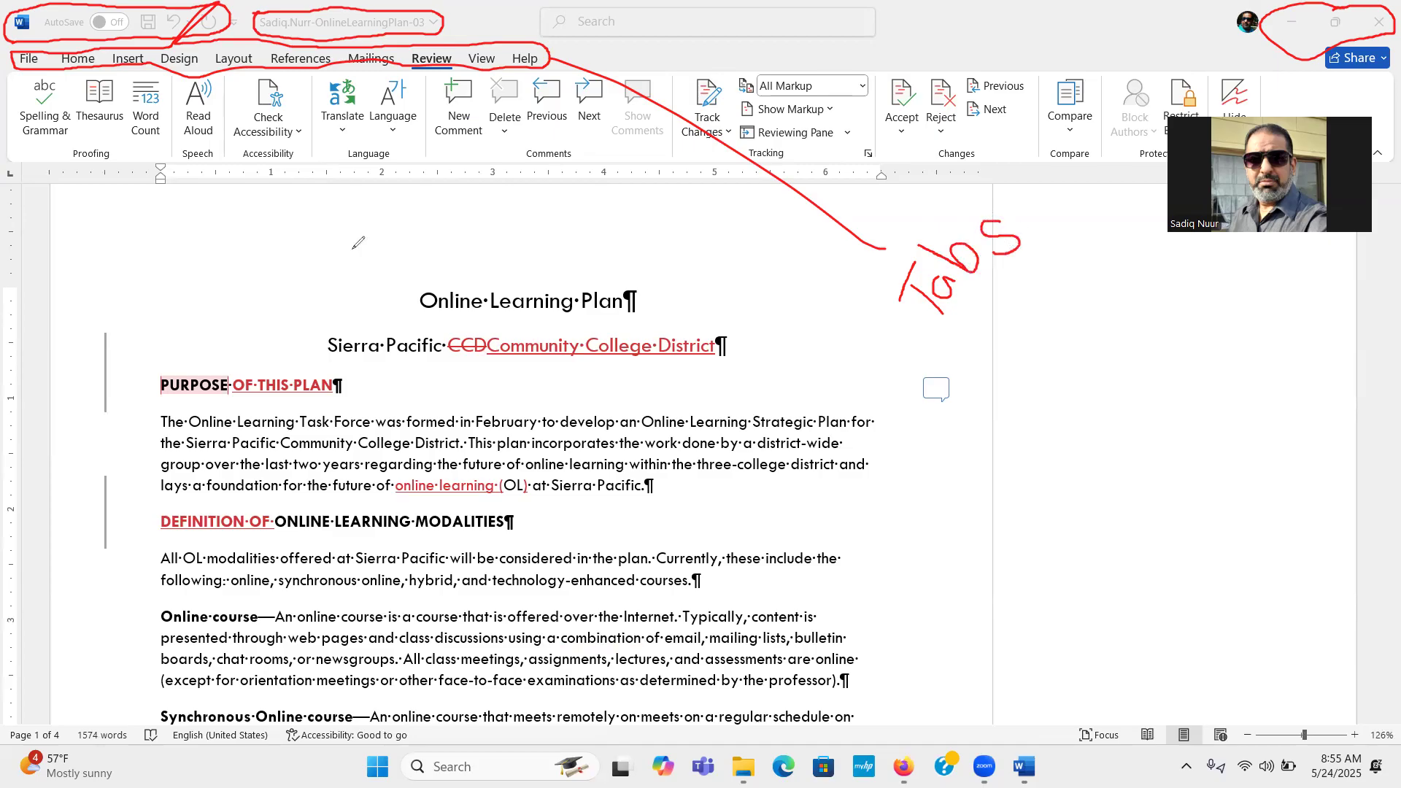
mouse_move(81, 133)
mouse_down()
mouse_move(92, 157)
mouse_move(466, 113)
mouse_move(556, 115)
mouse_move(544, 133)
mouse_up()
mouse_move(492, 189)
mouse_down()
mouse_move(527, 213)
mouse_move(564, 195)
mouse_up()
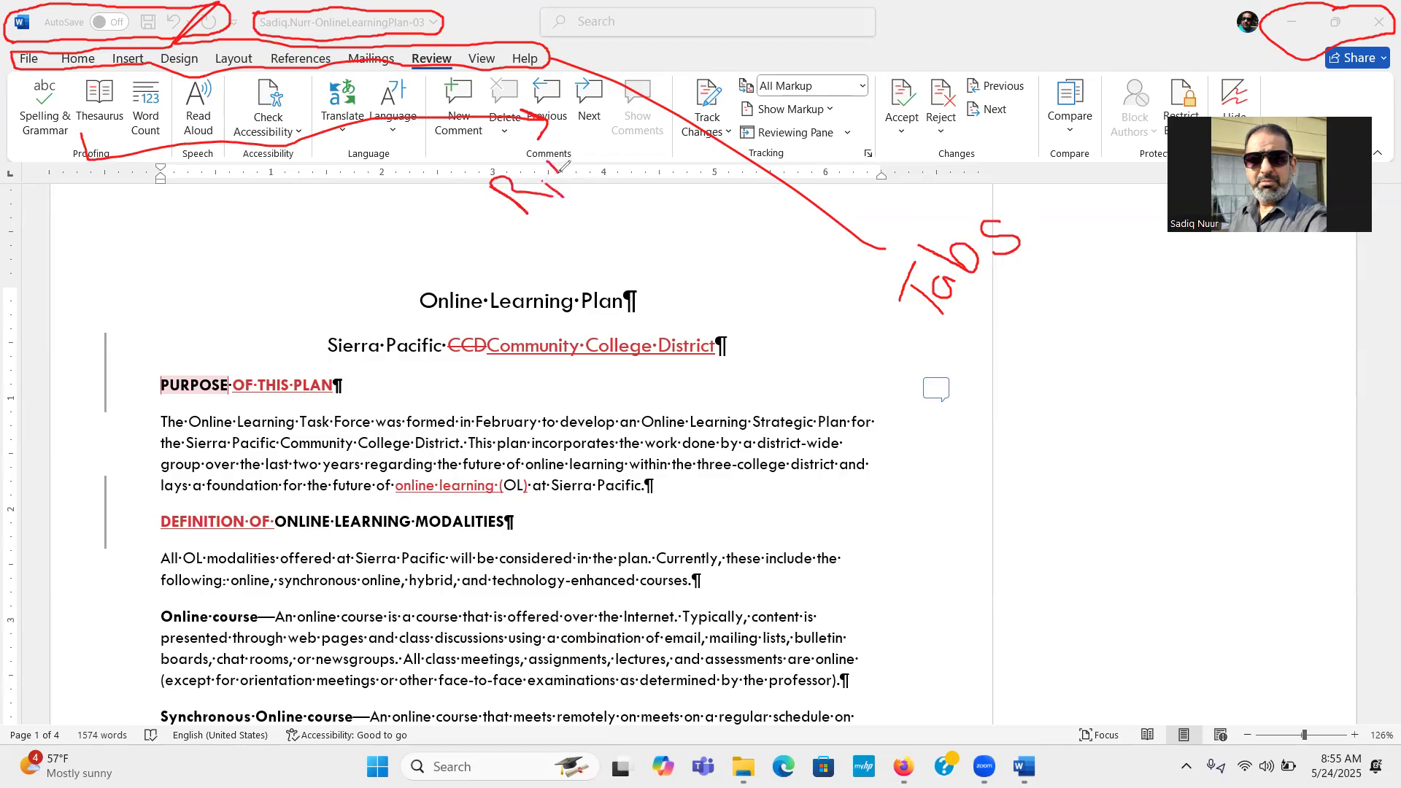
mouse_move(566, 167)
mouse_down()
mouse_move(559, 176)
mouse_move(582, 165)
mouse_up()
mouse_move(605, 145)
mouse_down()
mouse_move(595, 153)
mouse_move(626, 135)
mouse_move(641, 144)
mouse_up()
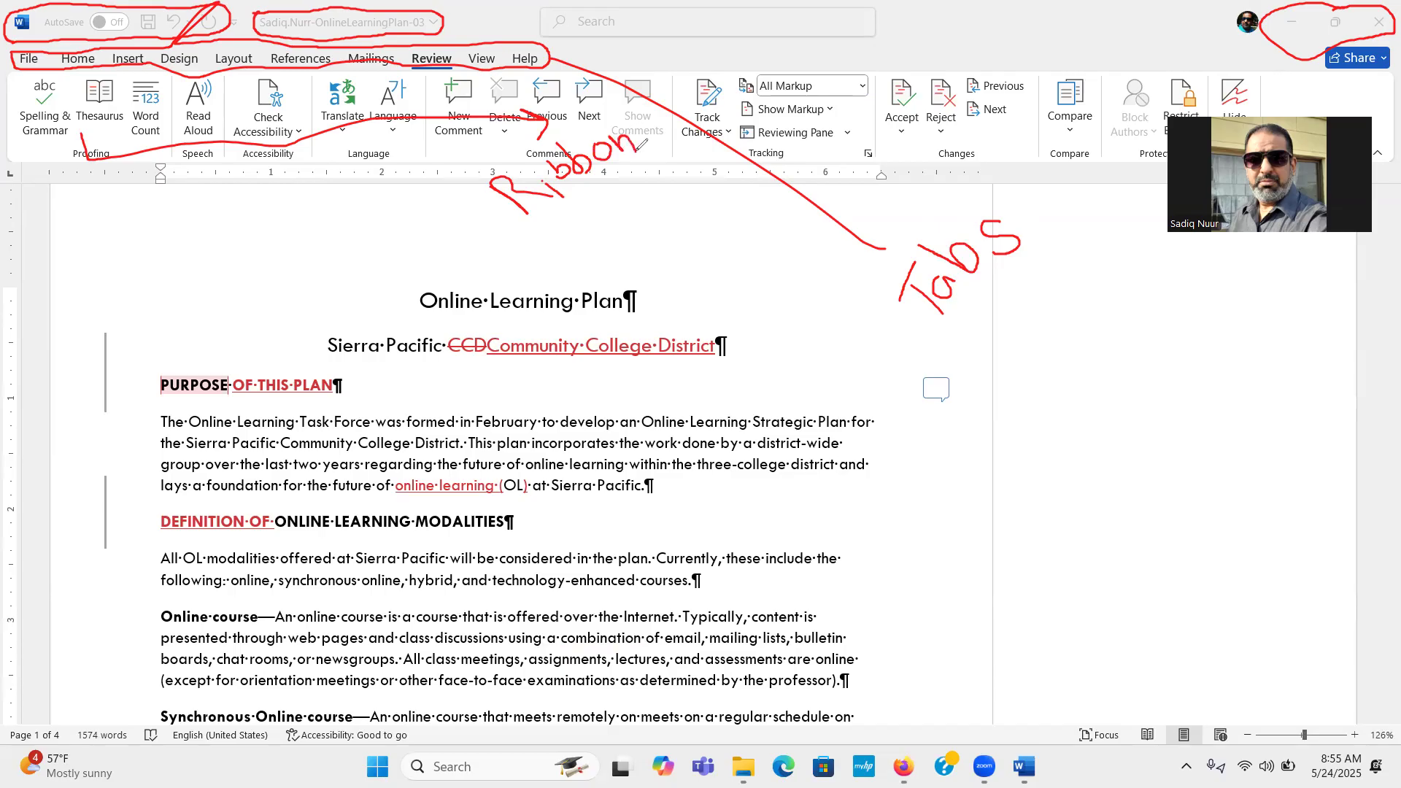
drag(323, 279, 358, 173)
mouse_move(216, 274)
mouse_down()
mouse_move(257, 167)
mouse_move(268, 180)
mouse_up()
mouse_move(126, 290)
mouse_down()
mouse_move(86, 183)
mouse_move(105, 177)
mouse_up()
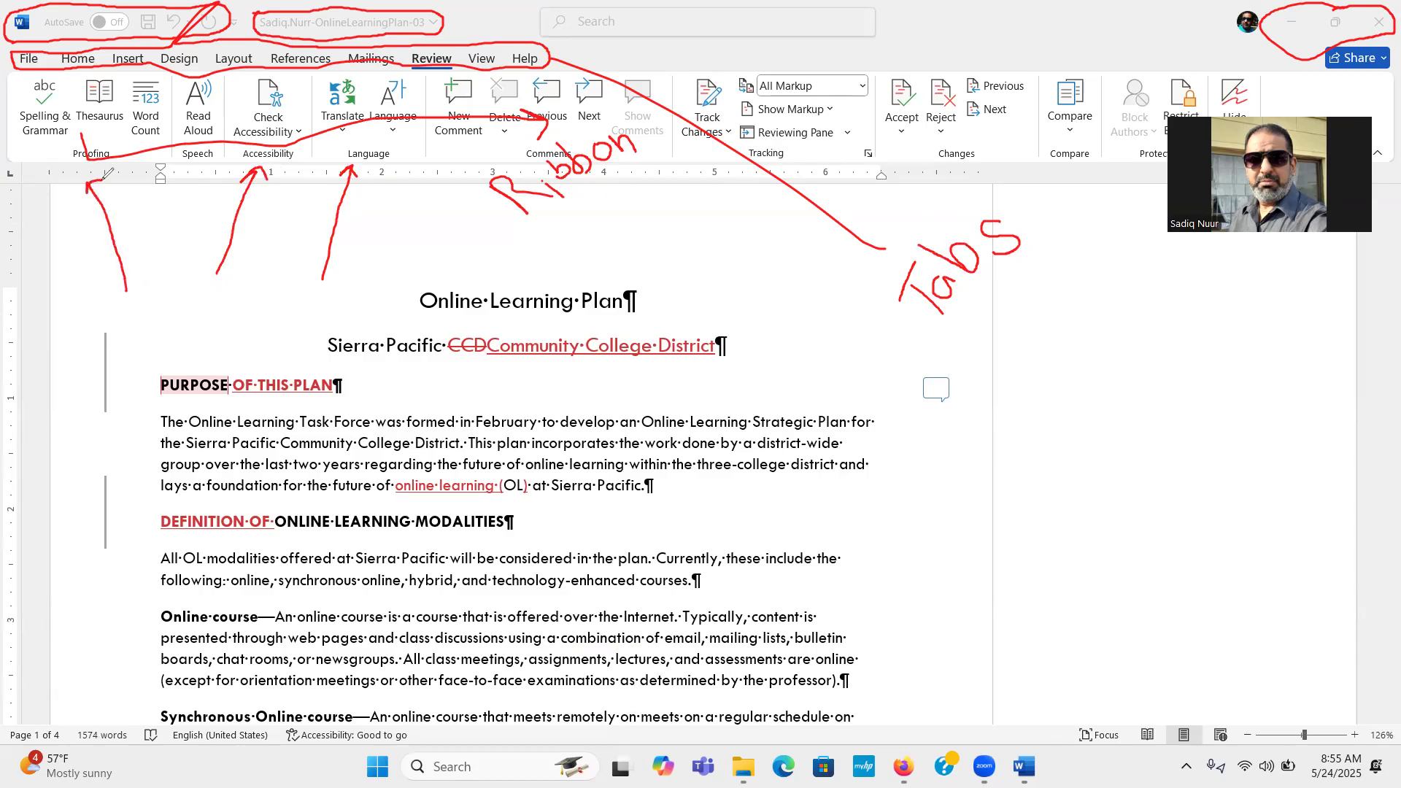
click(948, 233)
mouse_move(948, 232)
mouse_down()
mouse_move(957, 171)
mouse_move(970, 172)
mouse_up()
drag(1113, 284, 1083, 162)
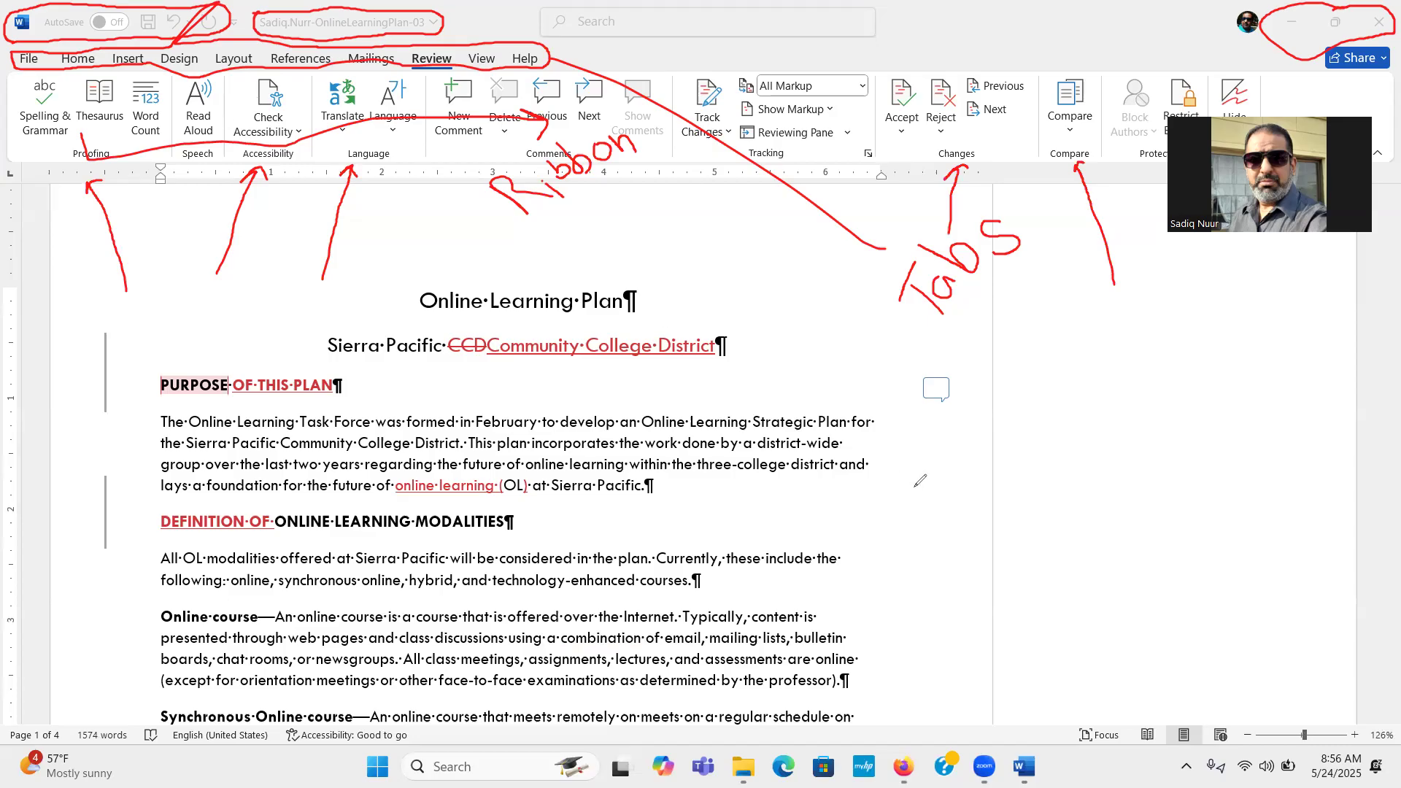
mouse_move(1088, 582)
mouse_down()
mouse_move(908, 499)
mouse_move(923, 481)
mouse_up()
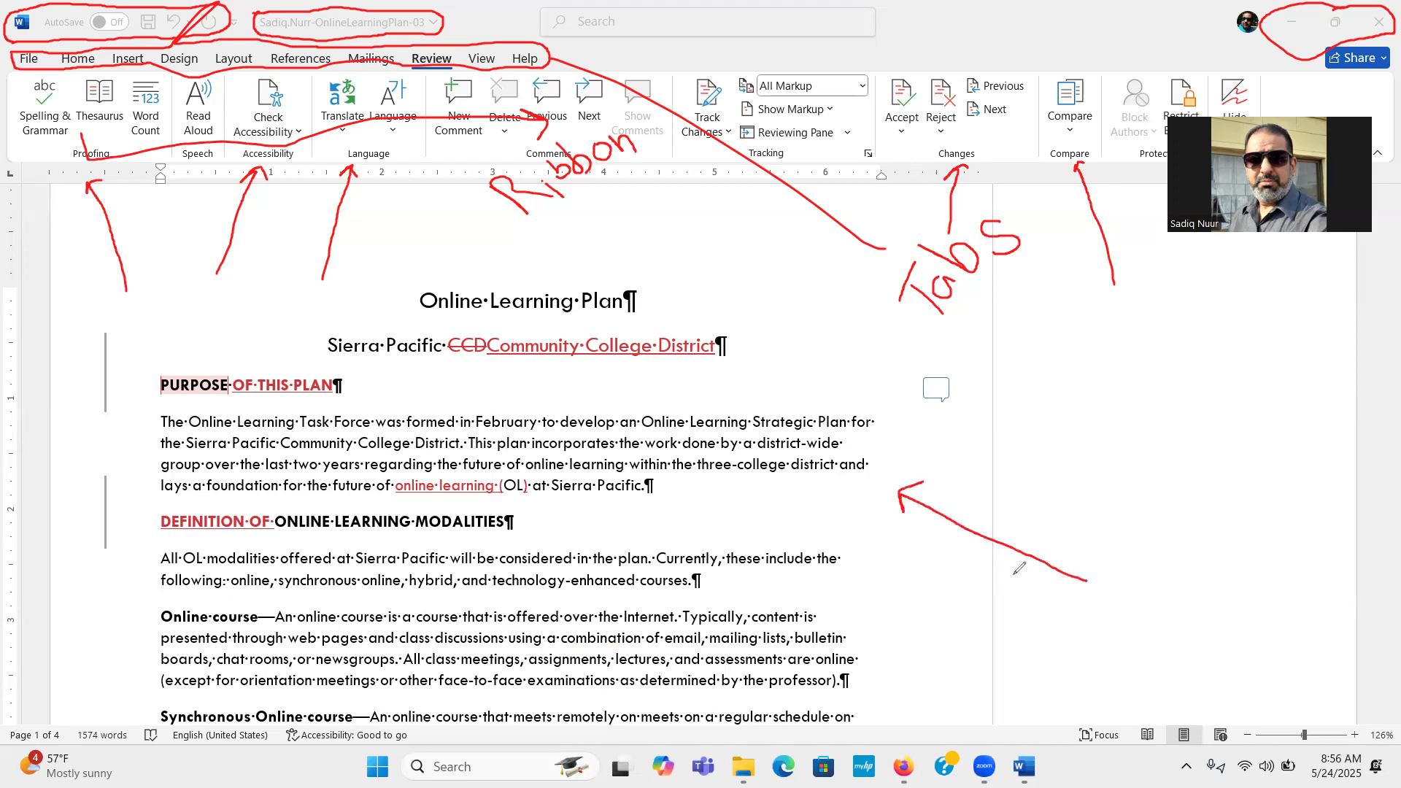
mouse_move(22, 713)
mouse_down()
mouse_move(4, 728)
mouse_move(29, 748)
mouse_move(303, 768)
mouse_move(575, 750)
mouse_move(1028, 762)
mouse_move(1324, 750)
mouse_move(1386, 731)
mouse_move(1337, 689)
mouse_move(926, 699)
mouse_up()
mouse_move(1067, 703)
mouse_down()
mouse_move(1175, 541)
mouse_move(1160, 541)
mouse_move(1181, 558)
mouse_up()
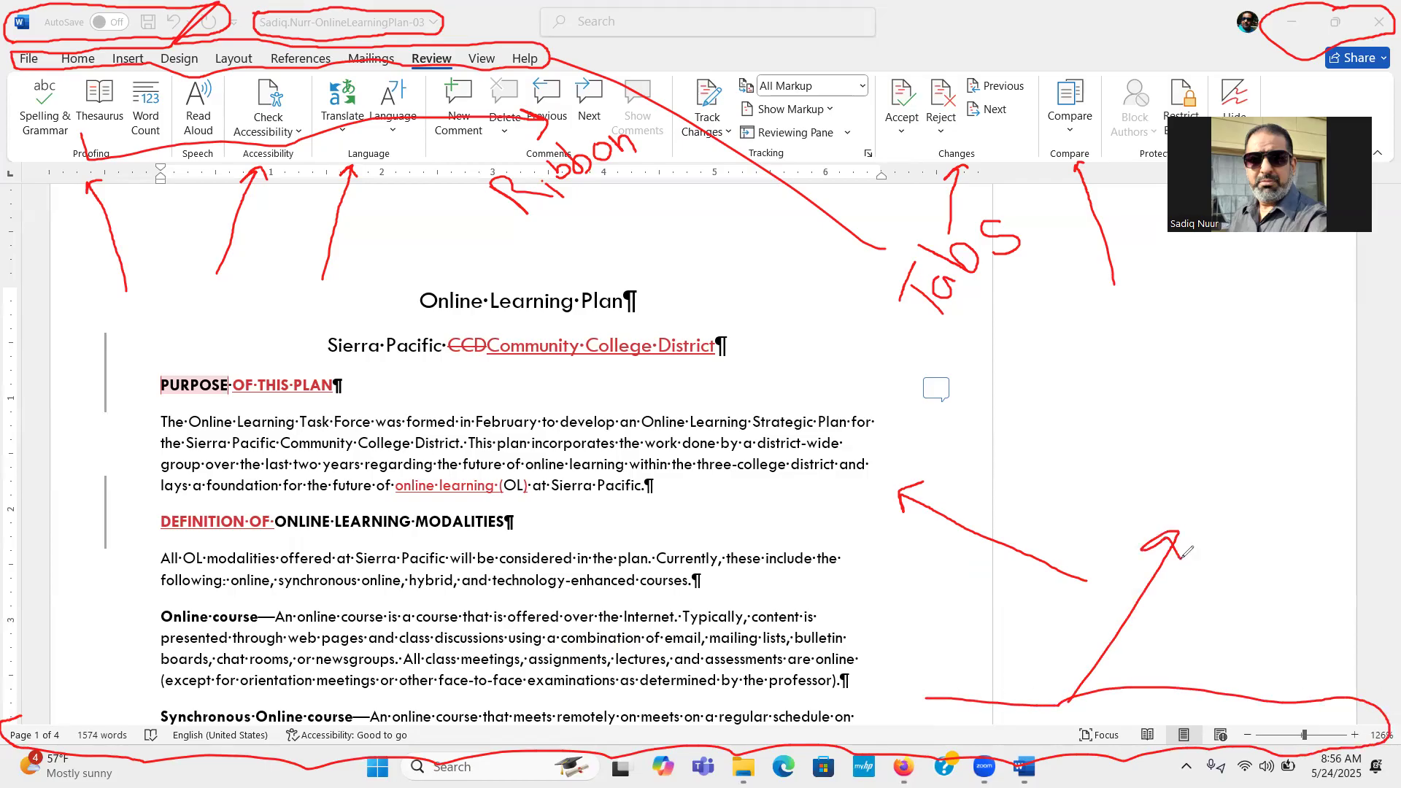
drag(1133, 435, 1163, 467)
mouse_move(1133, 409)
mouse_down()
mouse_move(1173, 434)
mouse_move(1179, 405)
mouse_up()
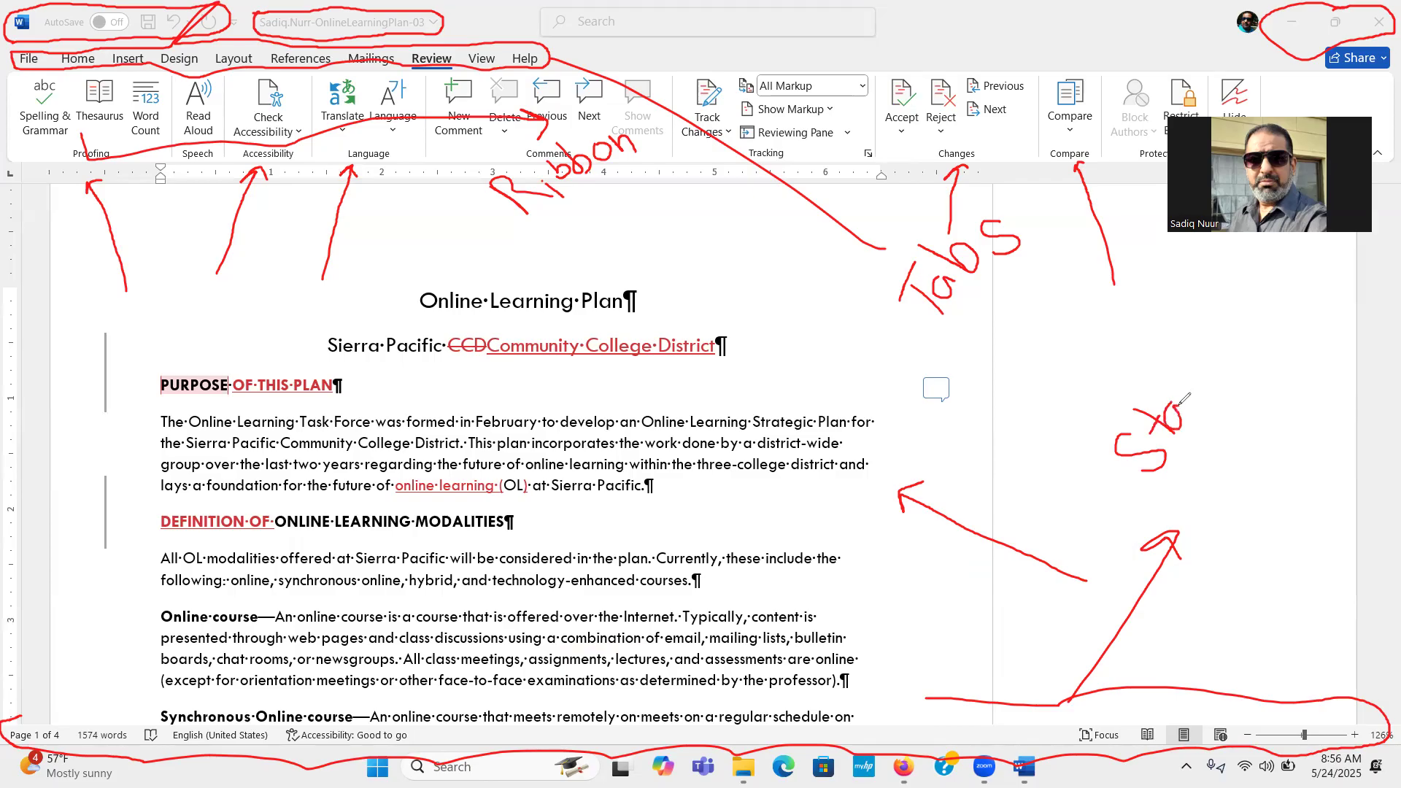
mouse_move(1161, 357)
mouse_down()
mouse_move(1197, 382)
mouse_move(1190, 362)
mouse_move(1242, 329)
mouse_up()
click(1195, 356)
mouse_move(1226, 434)
mouse_down()
mouse_move(1256, 456)
mouse_move(1240, 427)
mouse_move(1273, 423)
mouse_move(1257, 449)
mouse_up()
mouse_move(1269, 400)
mouse_down()
mouse_move(1266, 412)
mouse_move(1282, 365)
mouse_up()
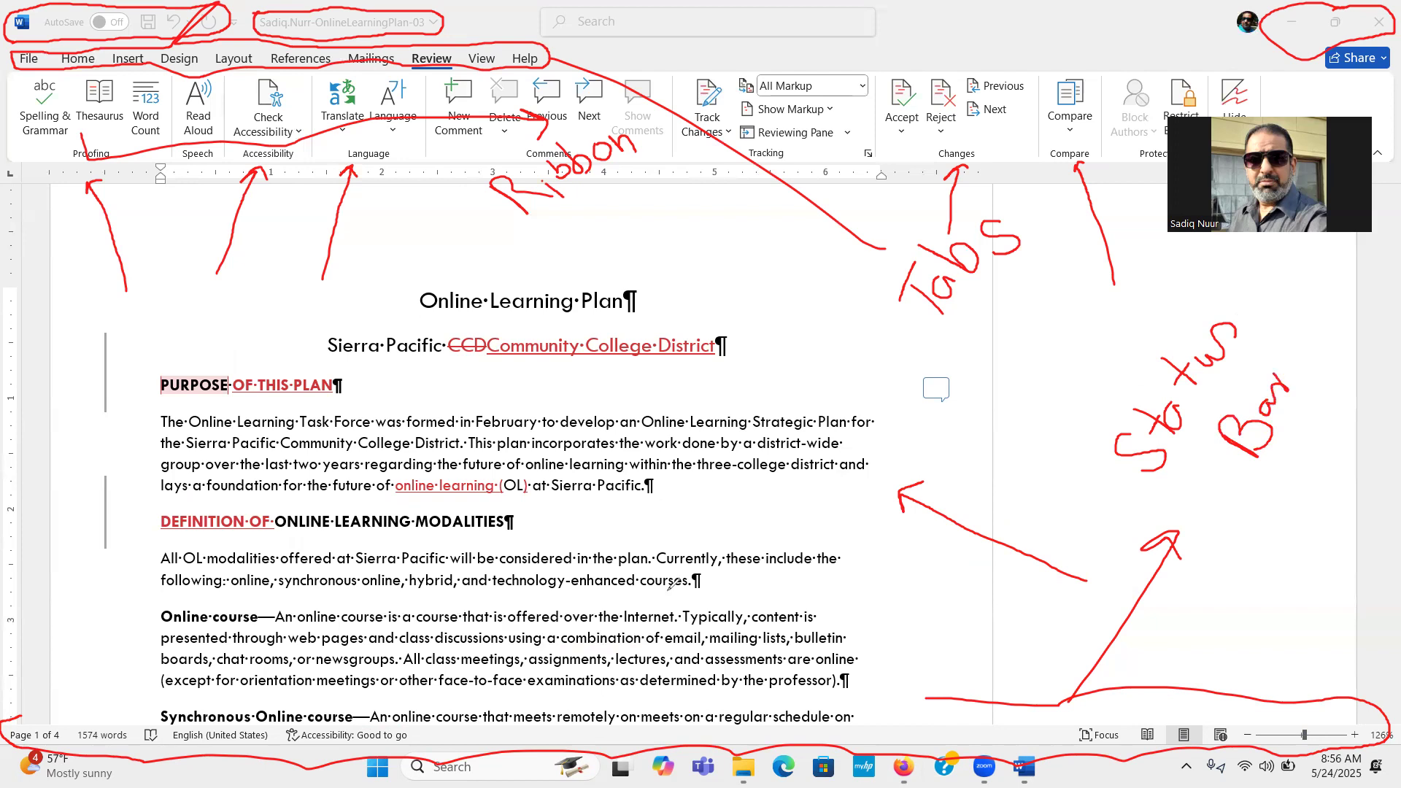
mouse_move(22, 715)
mouse_down()
mouse_move(95, 724)
mouse_move(77, 748)
mouse_move(73, 728)
mouse_move(81, 746)
mouse_move(124, 745)
mouse_move(135, 730)
mouse_move(81, 725)
mouse_up()
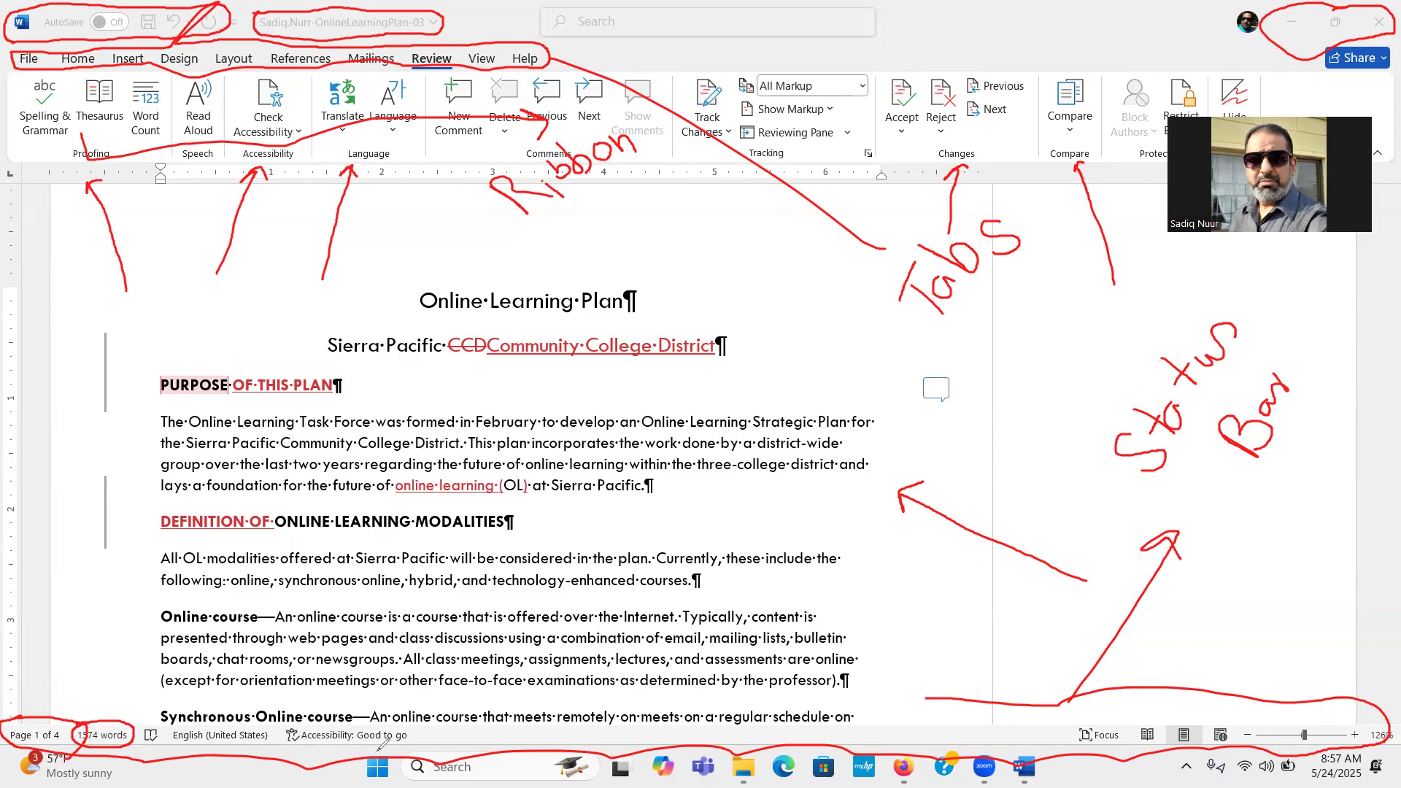
mouse_move(284, 750)
mouse_down()
mouse_move(412, 751)
mouse_move(434, 728)
mouse_move(394, 705)
mouse_move(273, 702)
mouse_move(270, 733)
mouse_move(299, 744)
mouse_move(414, 743)
mouse_up()
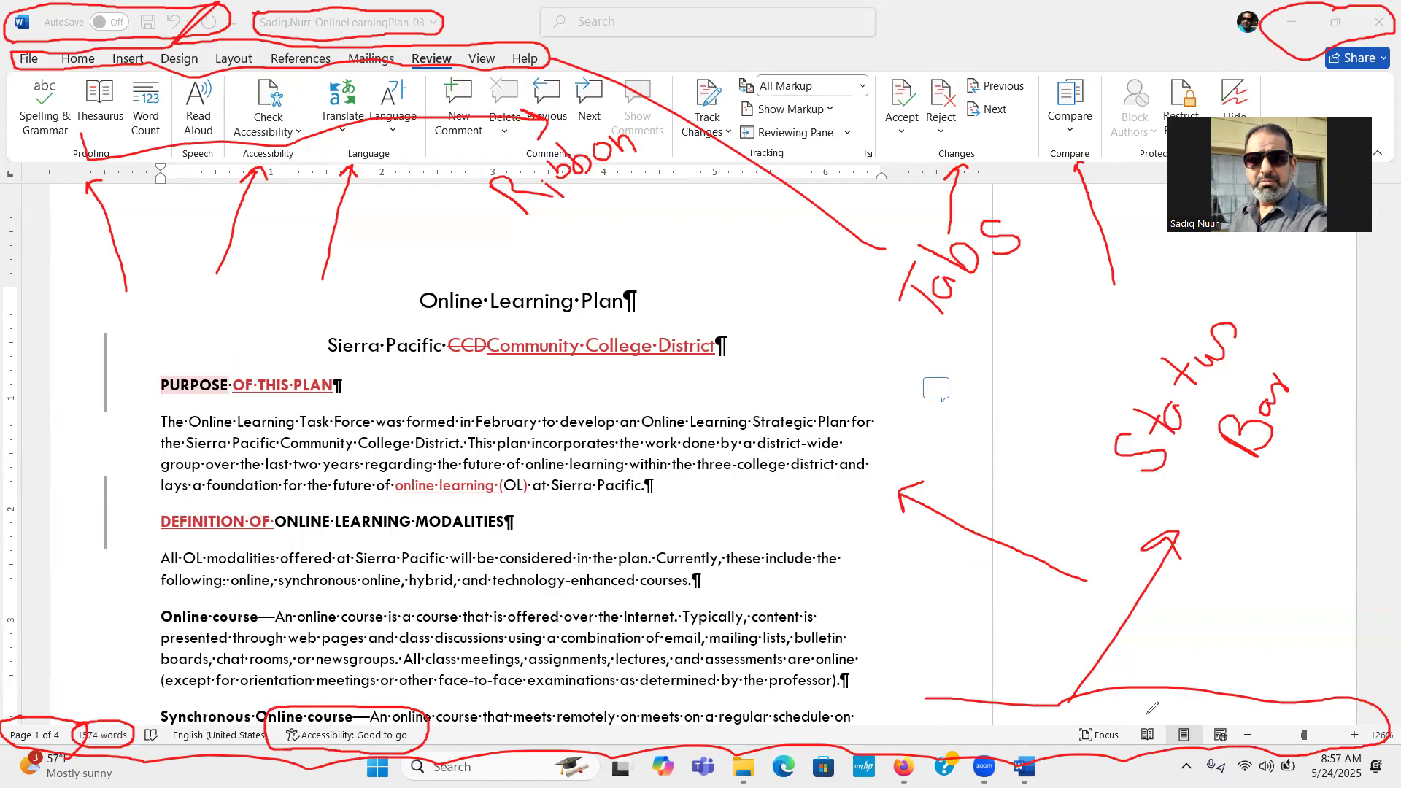
mouse_move(1143, 713)
mouse_down()
mouse_move(1165, 691)
mouse_move(1193, 700)
mouse_move(1216, 686)
mouse_move(1231, 702)
mouse_up()
mouse_move(502, 50)
mouse_down()
mouse_move(467, 54)
mouse_move(477, 69)
mouse_move(515, 59)
mouse_move(467, 60)
mouse_move(501, 62)
mouse_up()
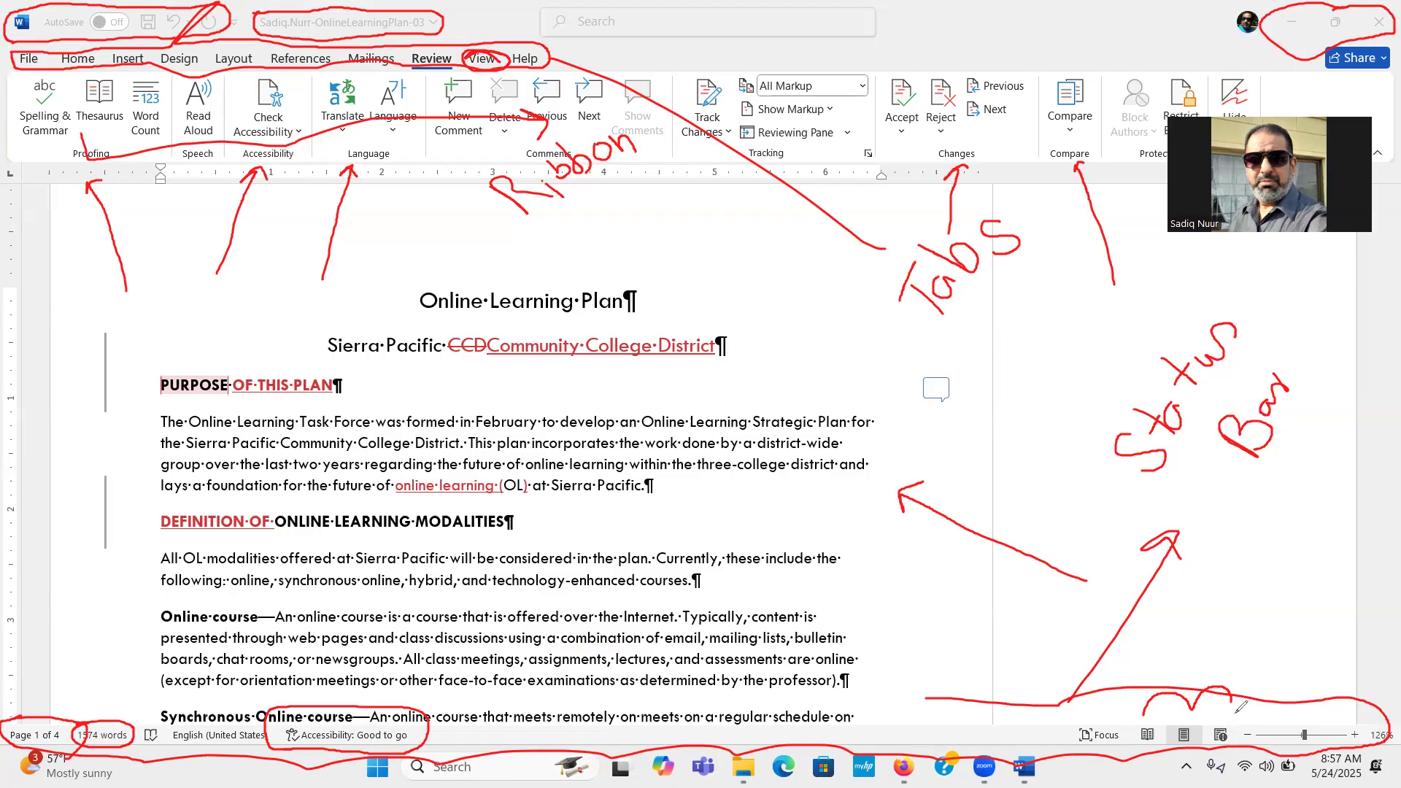
mouse_move(1301, 727)
mouse_down()
mouse_move(1283, 708)
mouse_move(1287, 751)
mouse_move(1335, 729)
mouse_move(1296, 713)
mouse_up()
key(Escape)
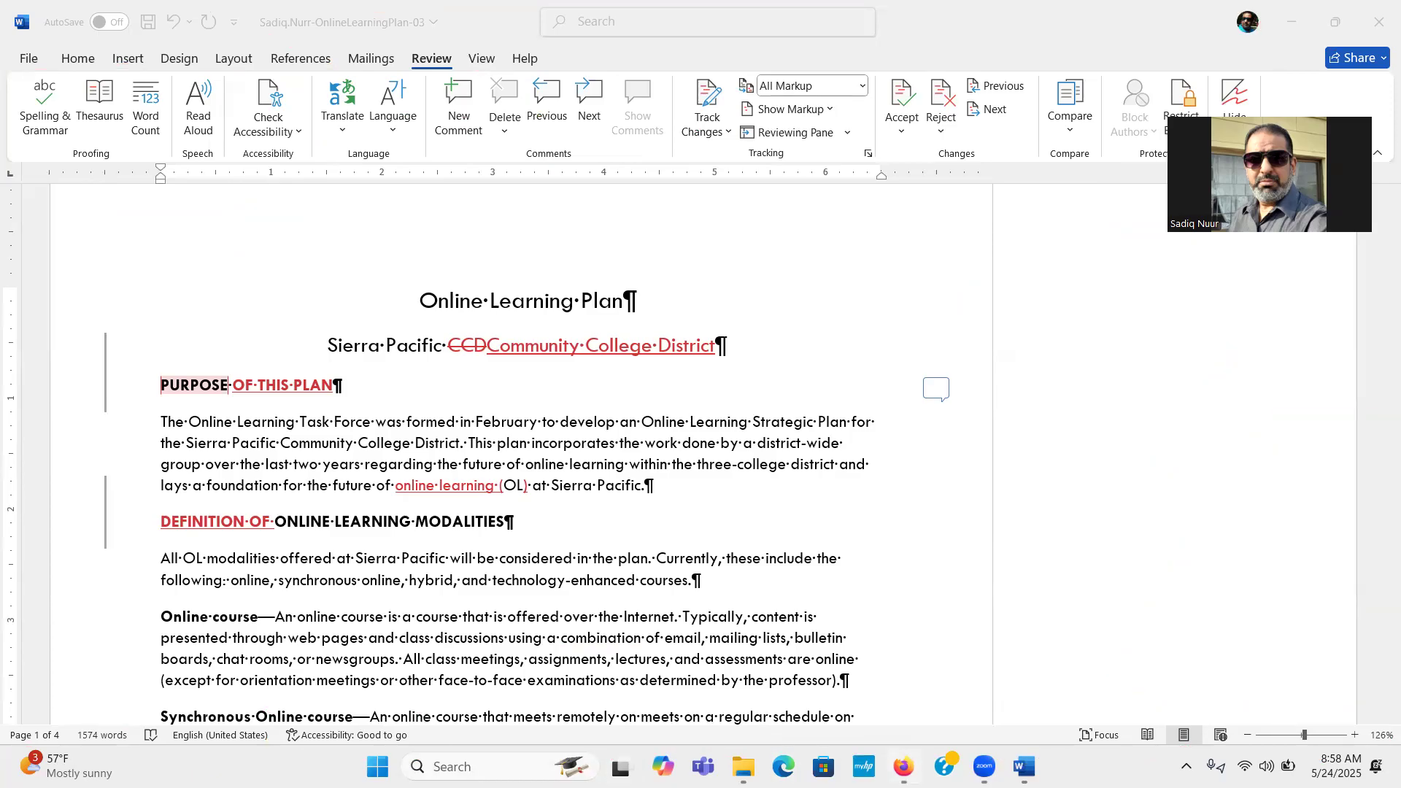
Check step 5b in the SIMnet instructions in Firefox, and go to the first tracked change from the beginning of the Word document
key(alt+Tab)
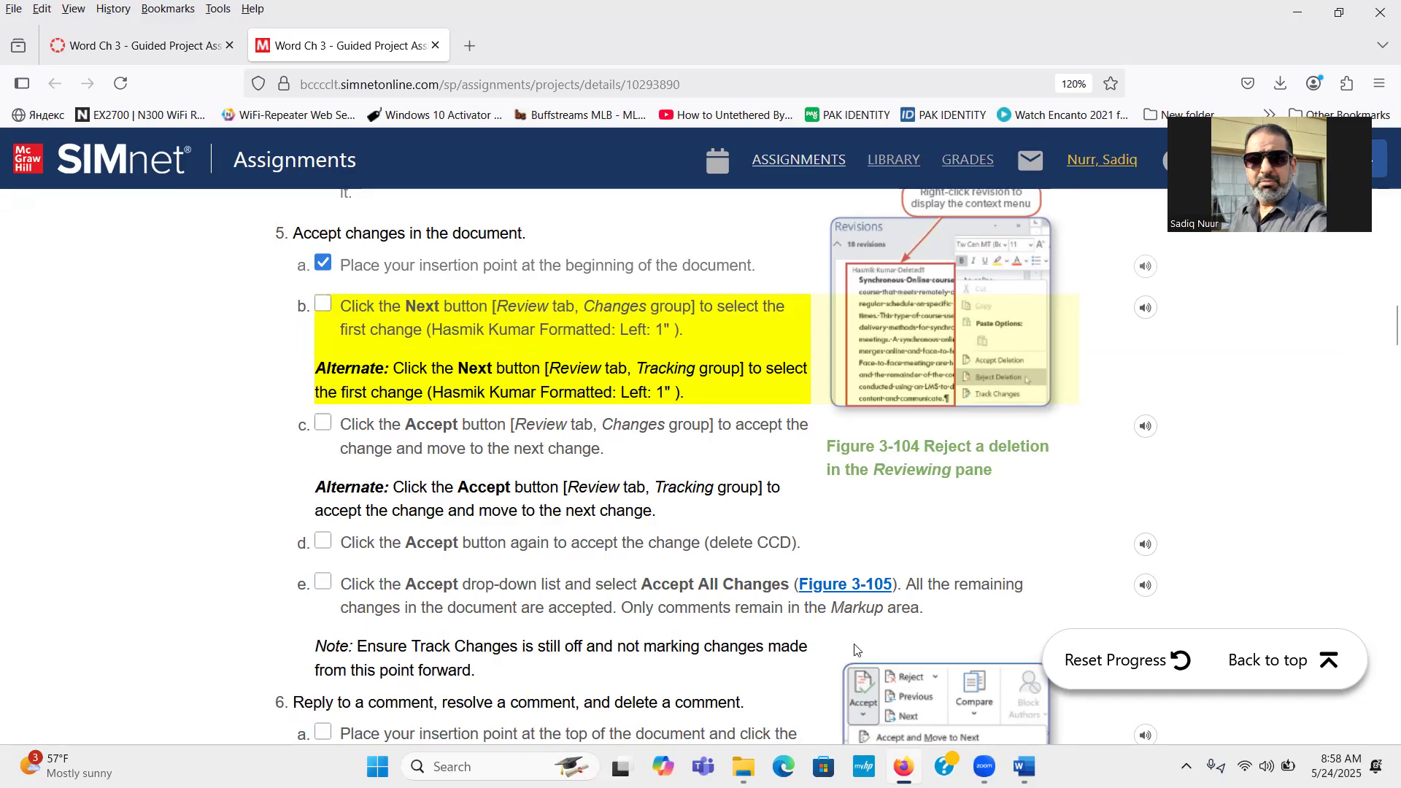
mouse_move(1024, 766)
click(1021, 679)
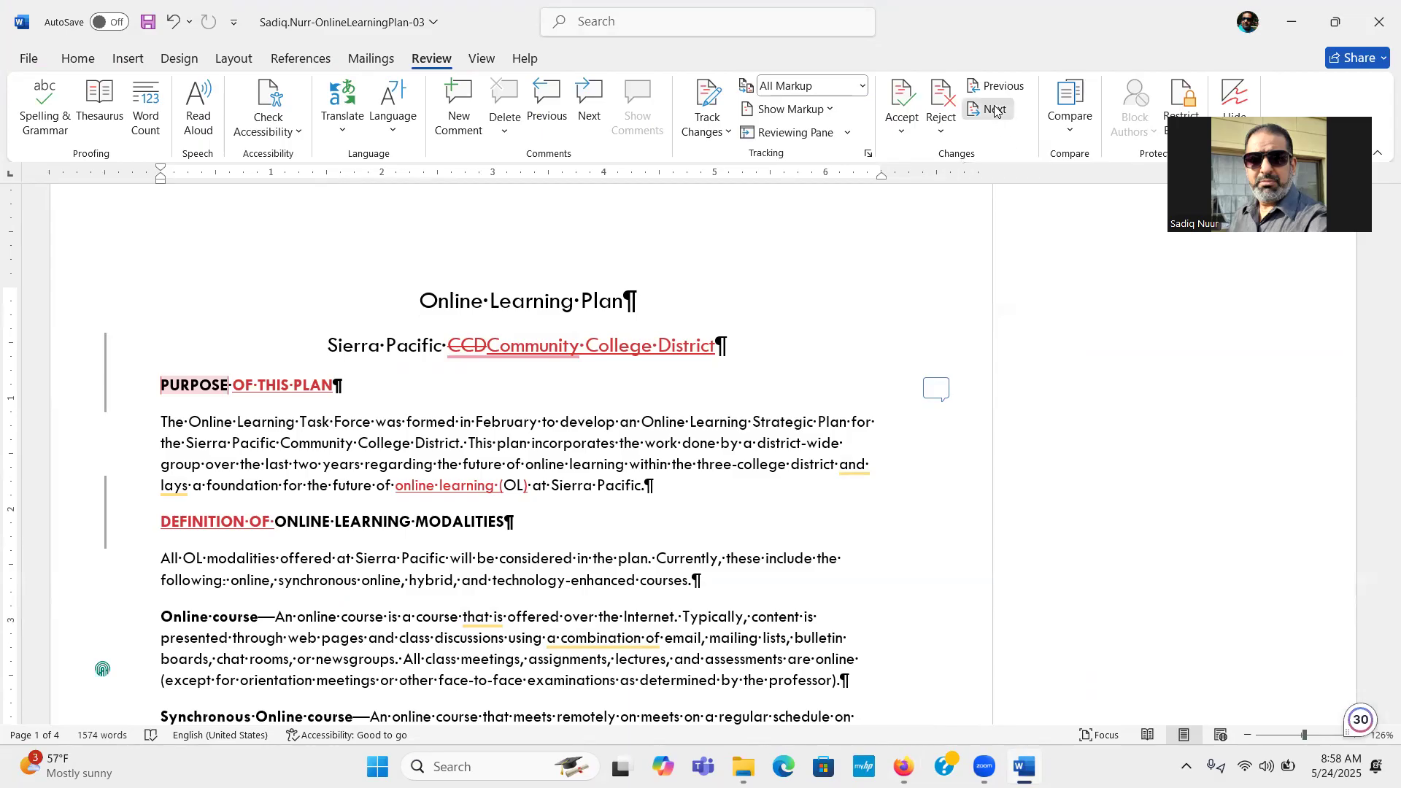
key(ctrl+a)
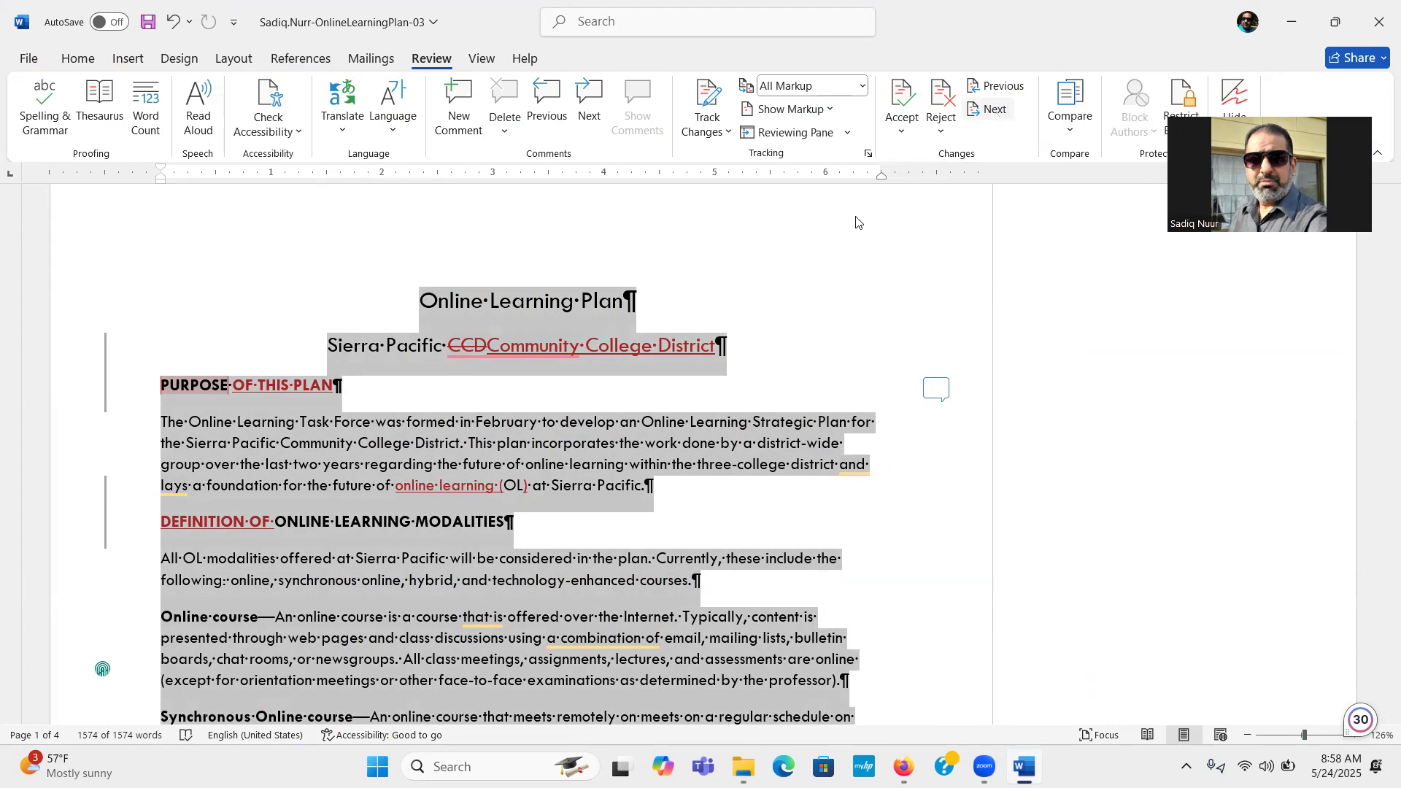
click(795, 293)
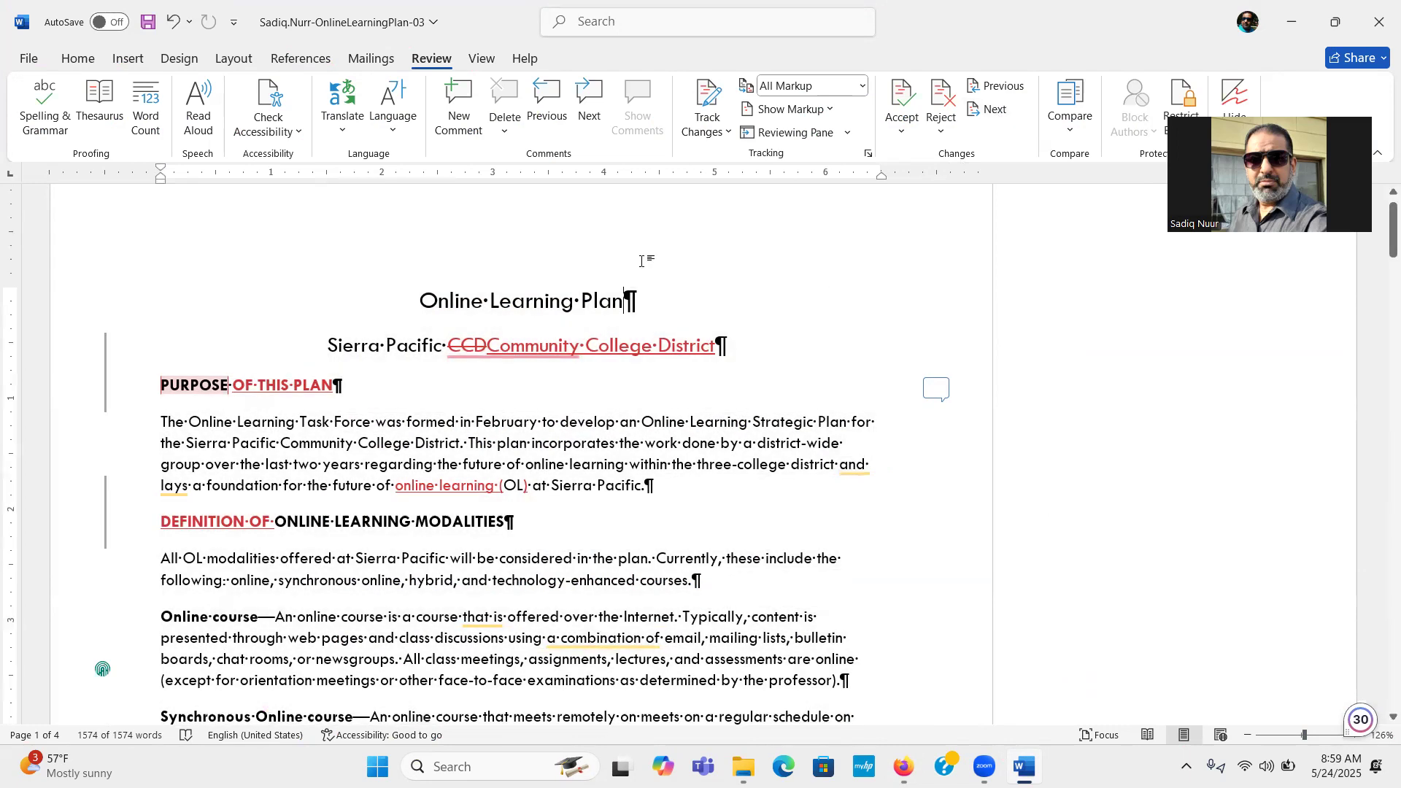
click(415, 299)
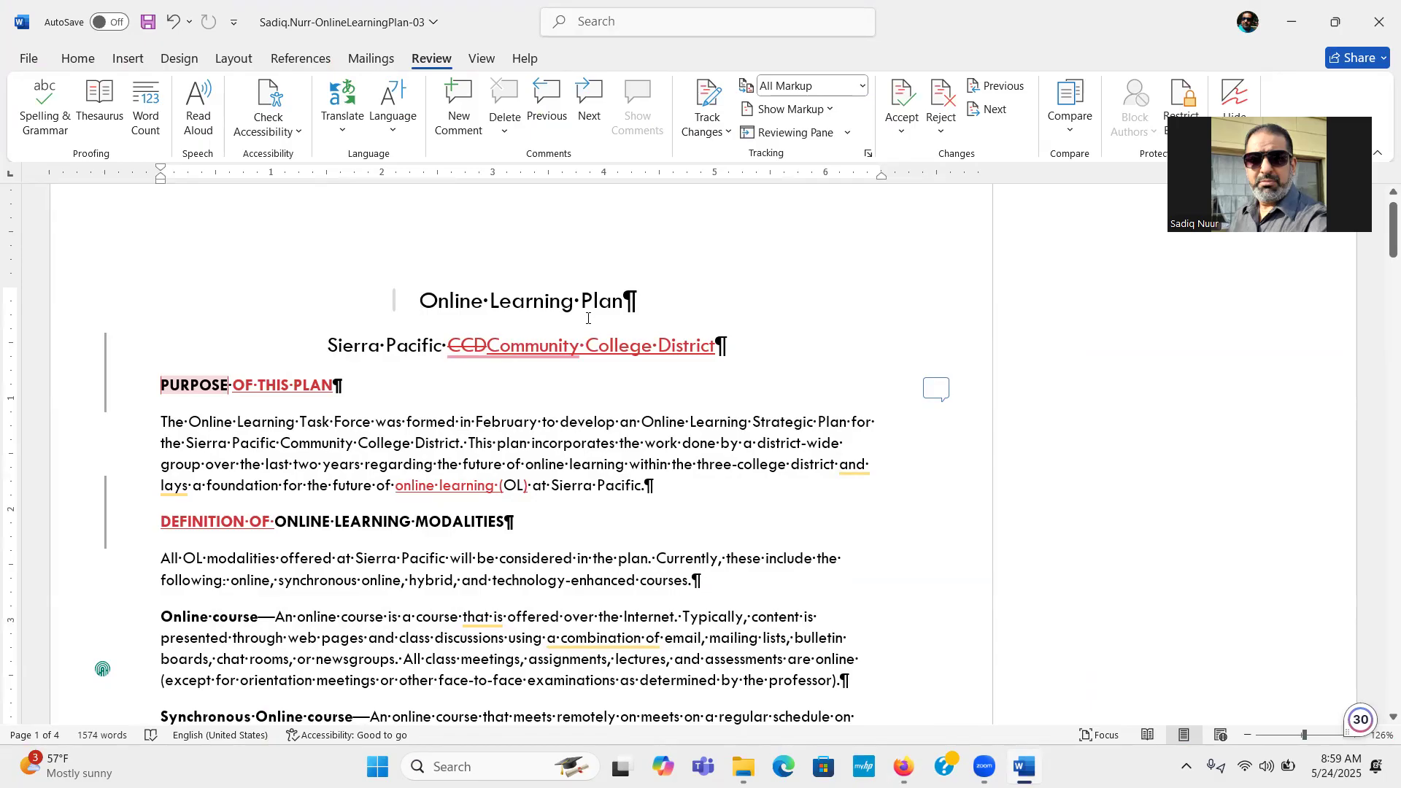
click(990, 115)
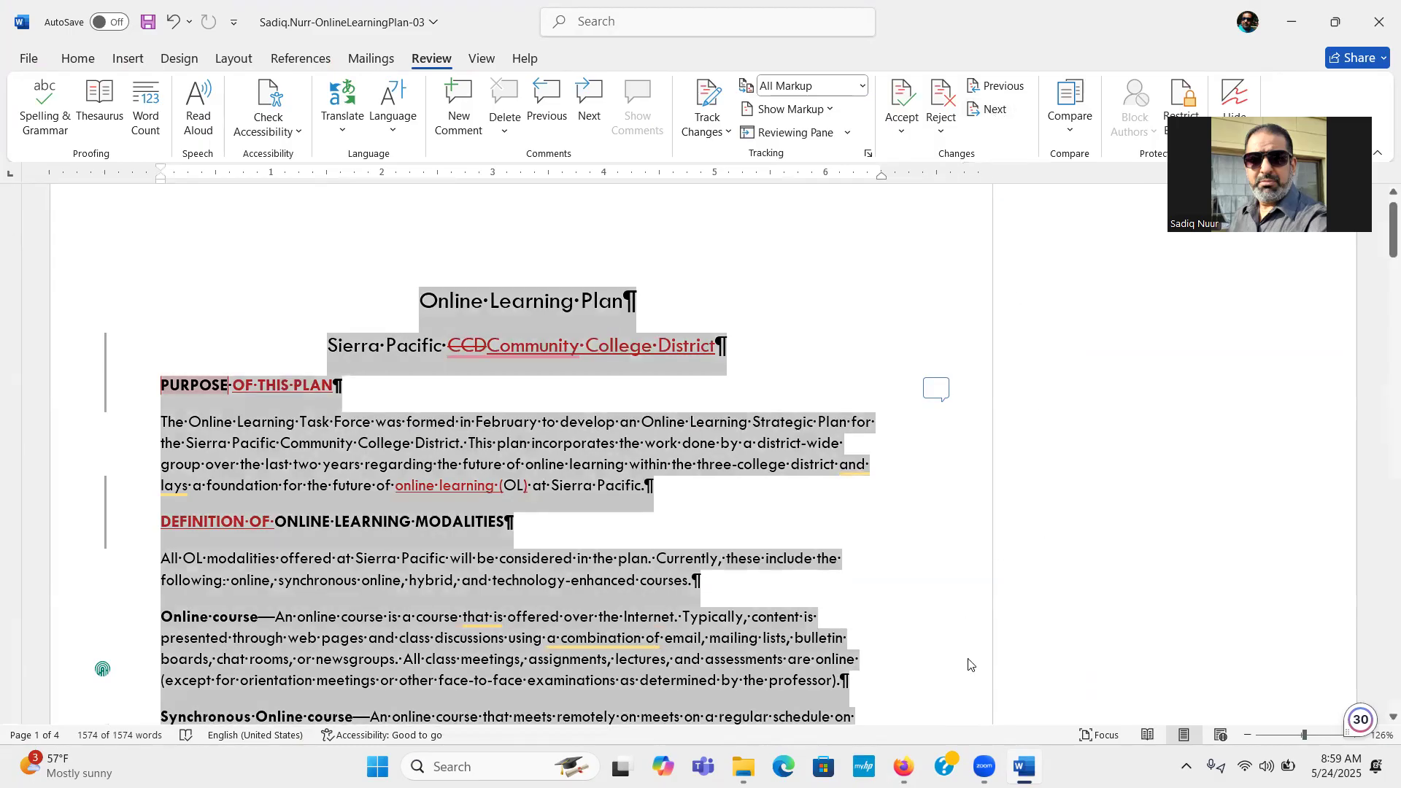
Recheck step 5b in the SIMnet instructions in Firefox, and open the Reviewing pane in Word
click(903, 767)
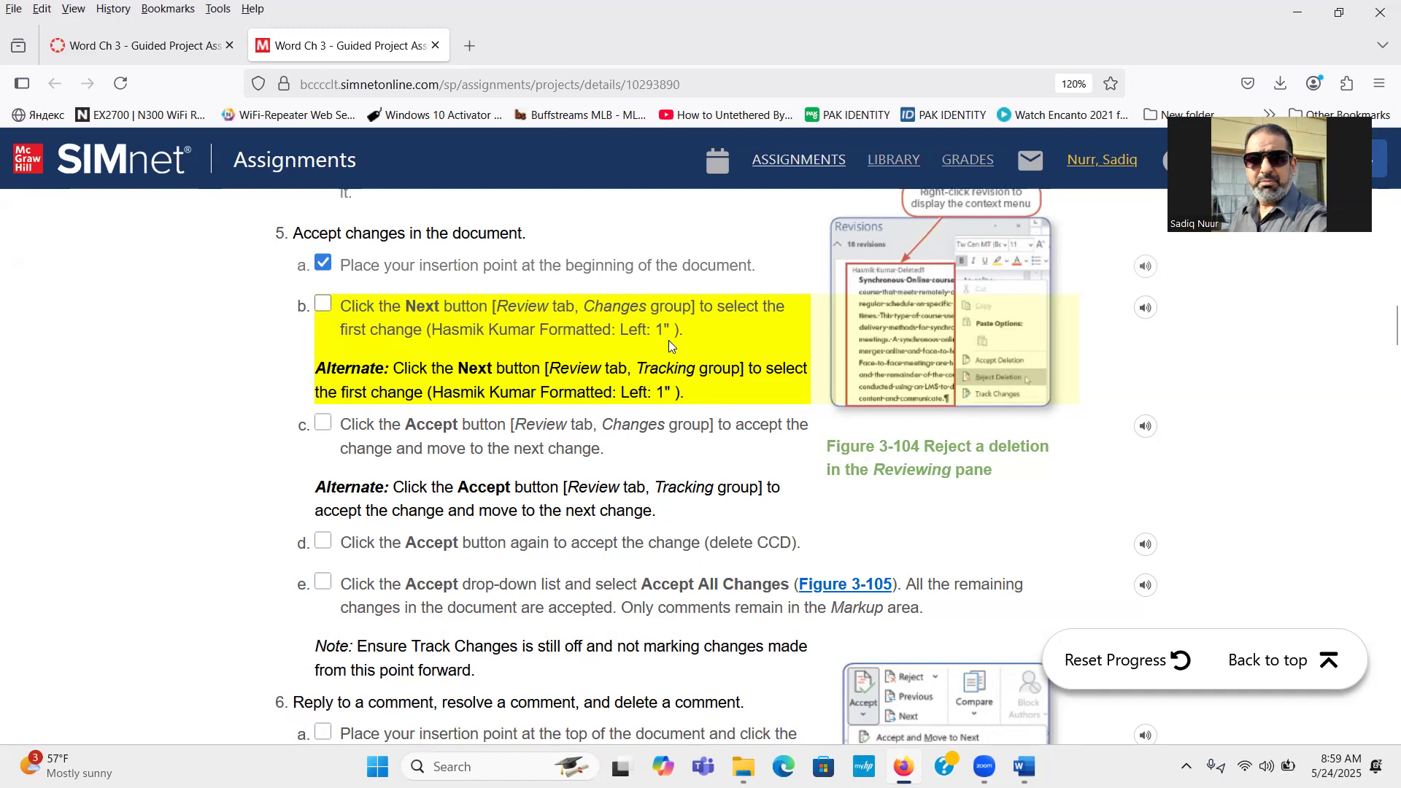
click(903, 766)
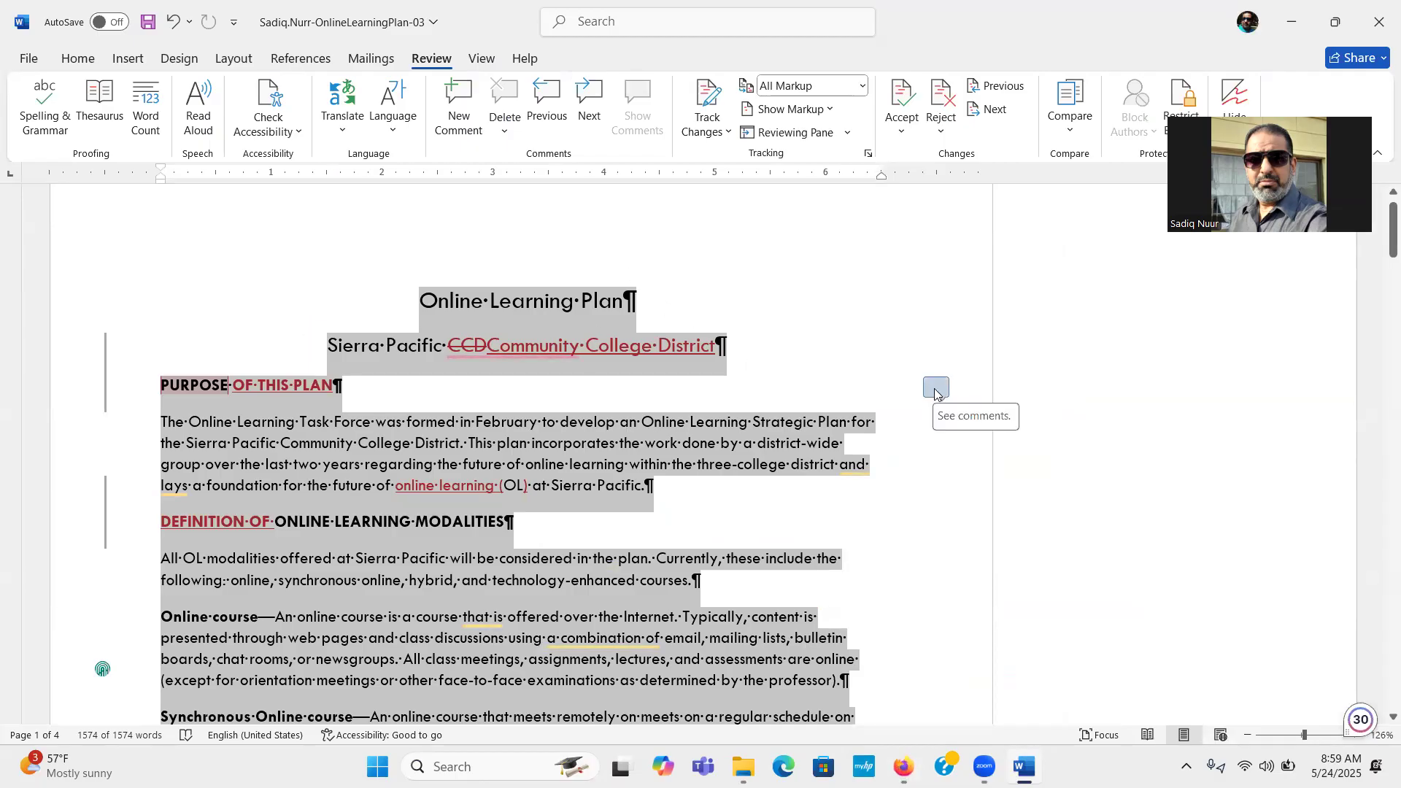
click(788, 133)
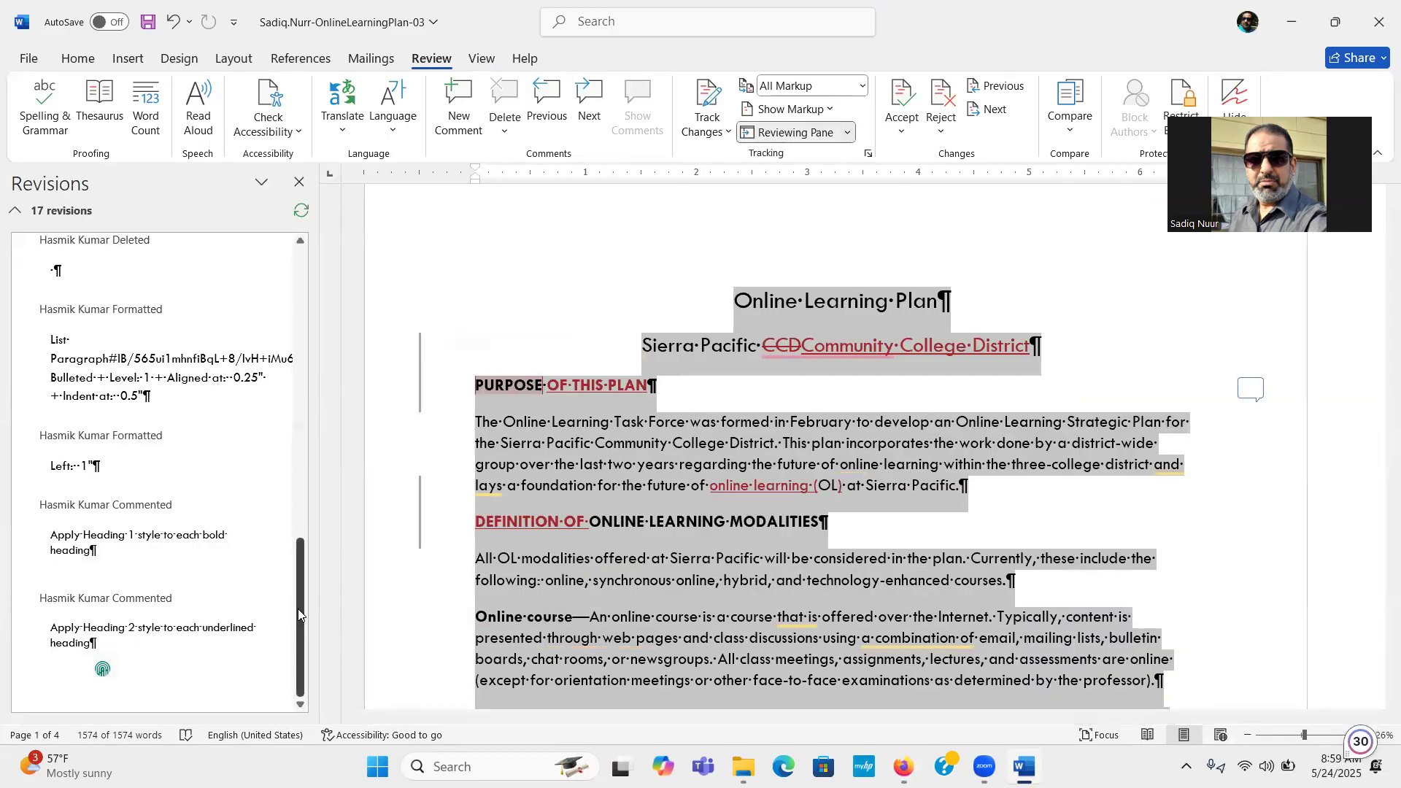
Inspect the available actions for the Left: 1" formatting revision in the Reviewing pane without applying any
click(78, 469)
double_click(80, 549)
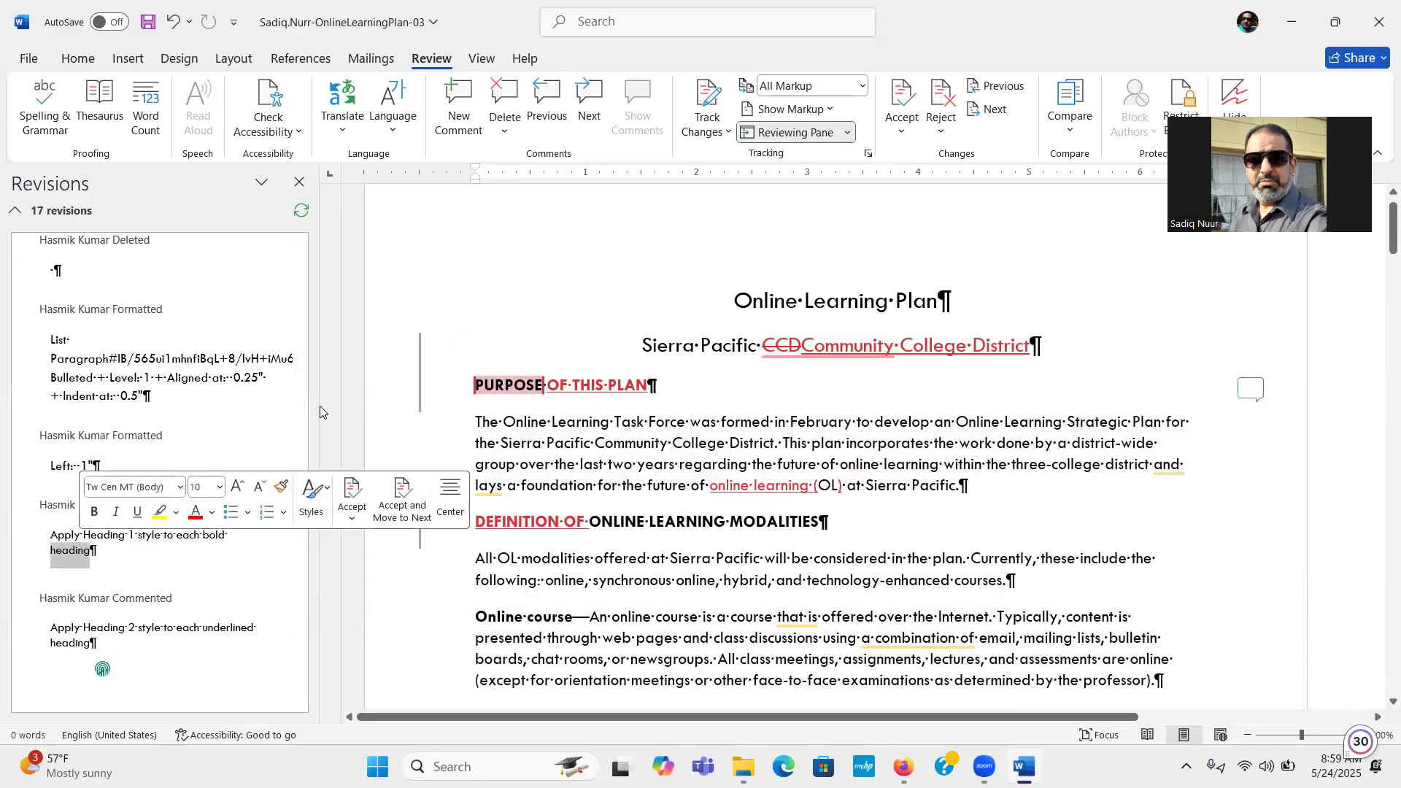
click(59, 520)
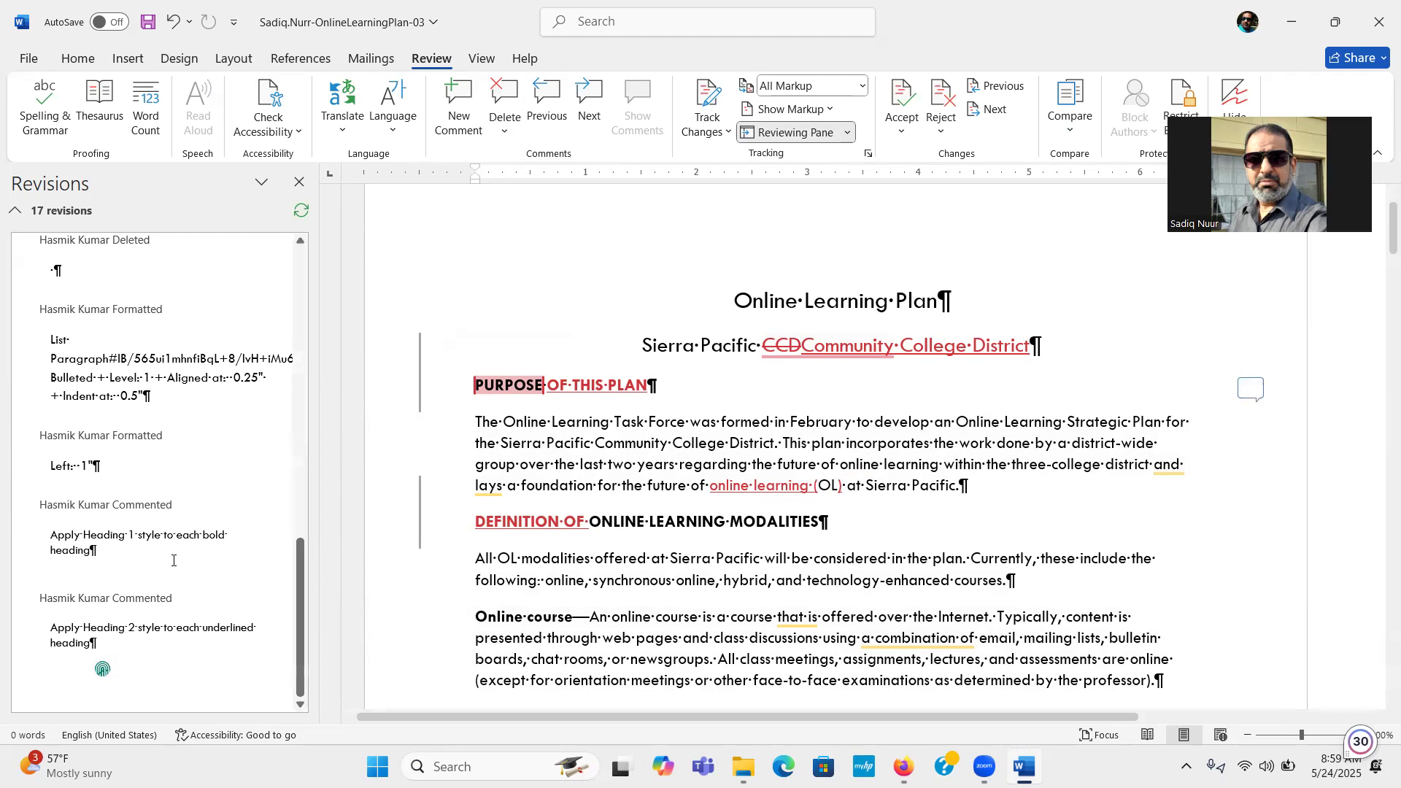
right_click(65, 468)
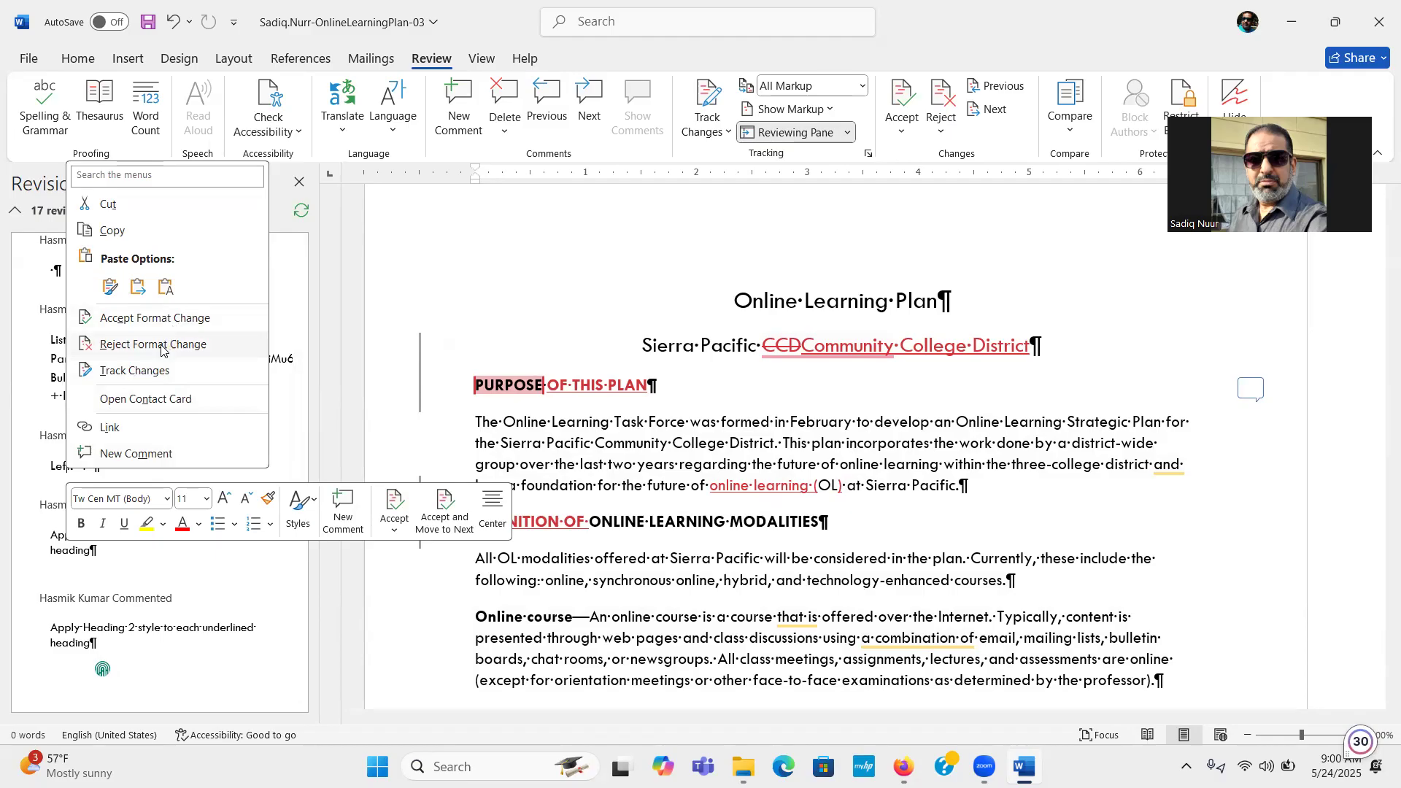
click(43, 482)
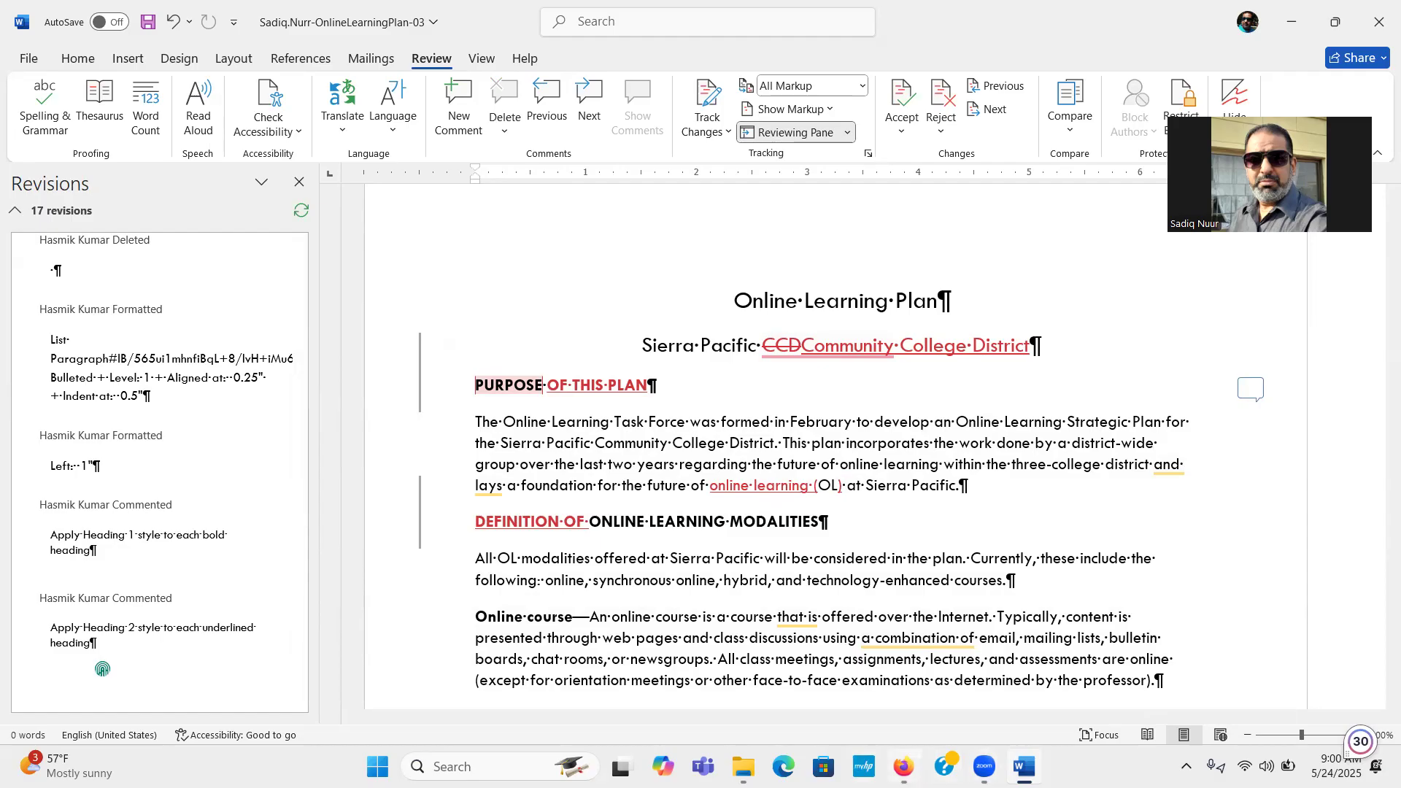
Mark step 5c as completed in the SIMnet instructions in Firefox, and return to Word
click(903, 766)
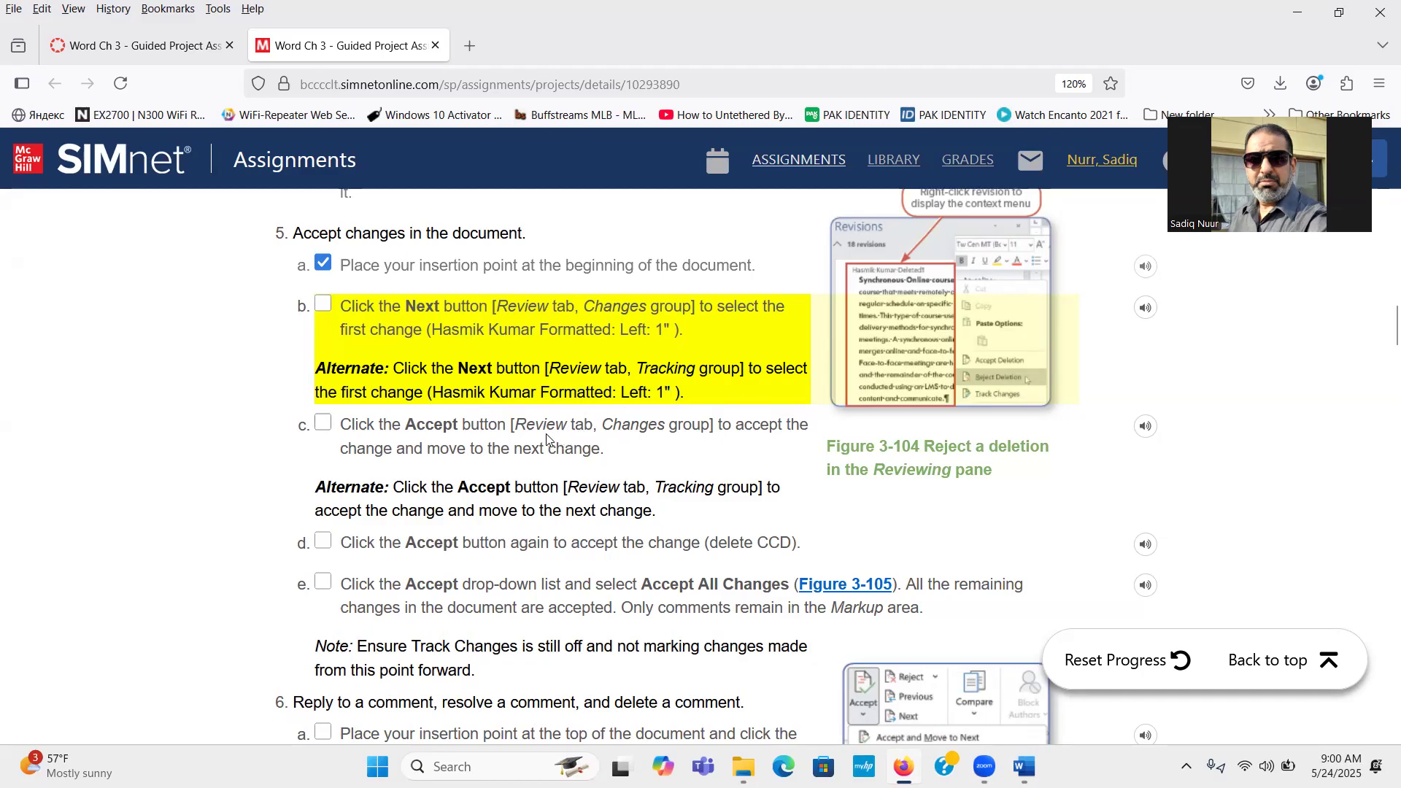
click(322, 424)
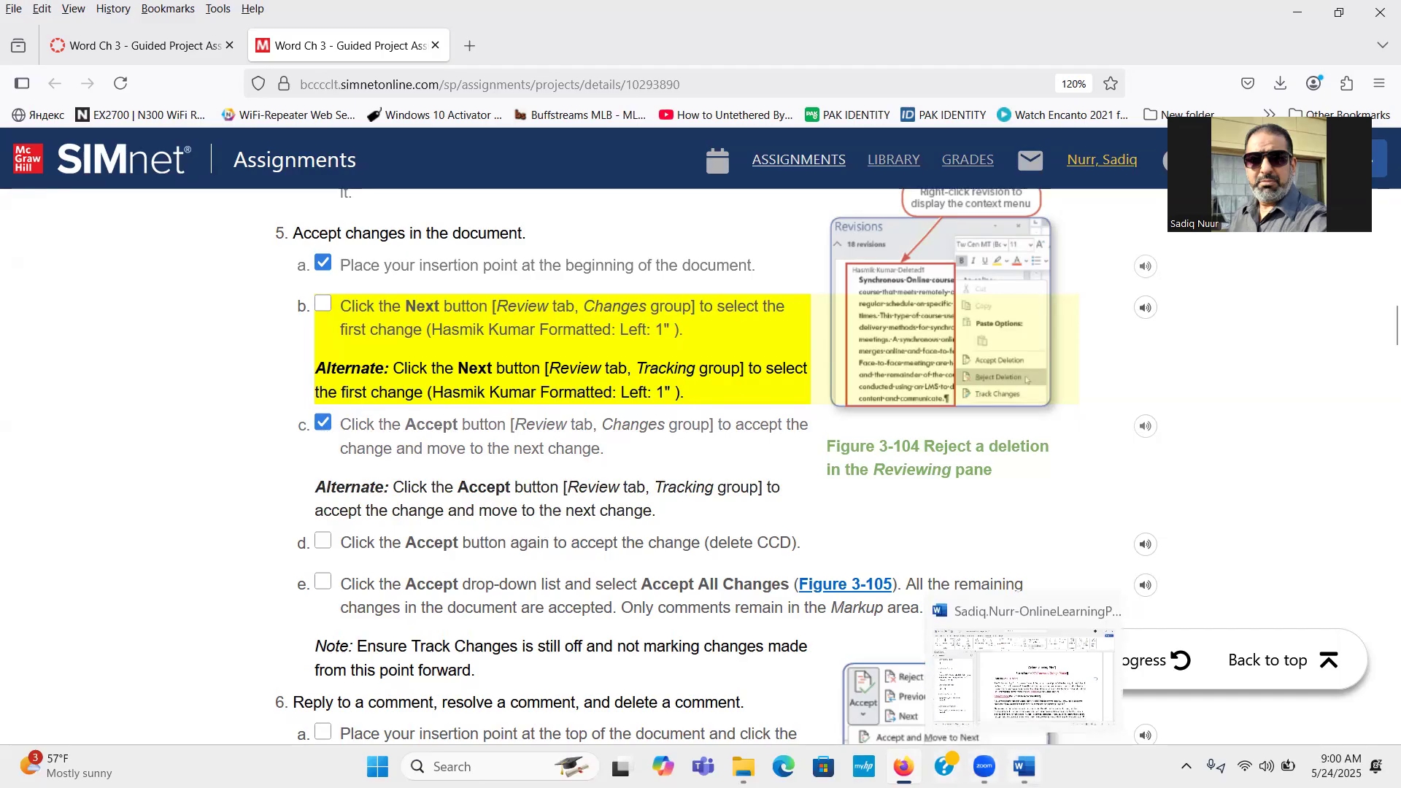
click(1025, 766)
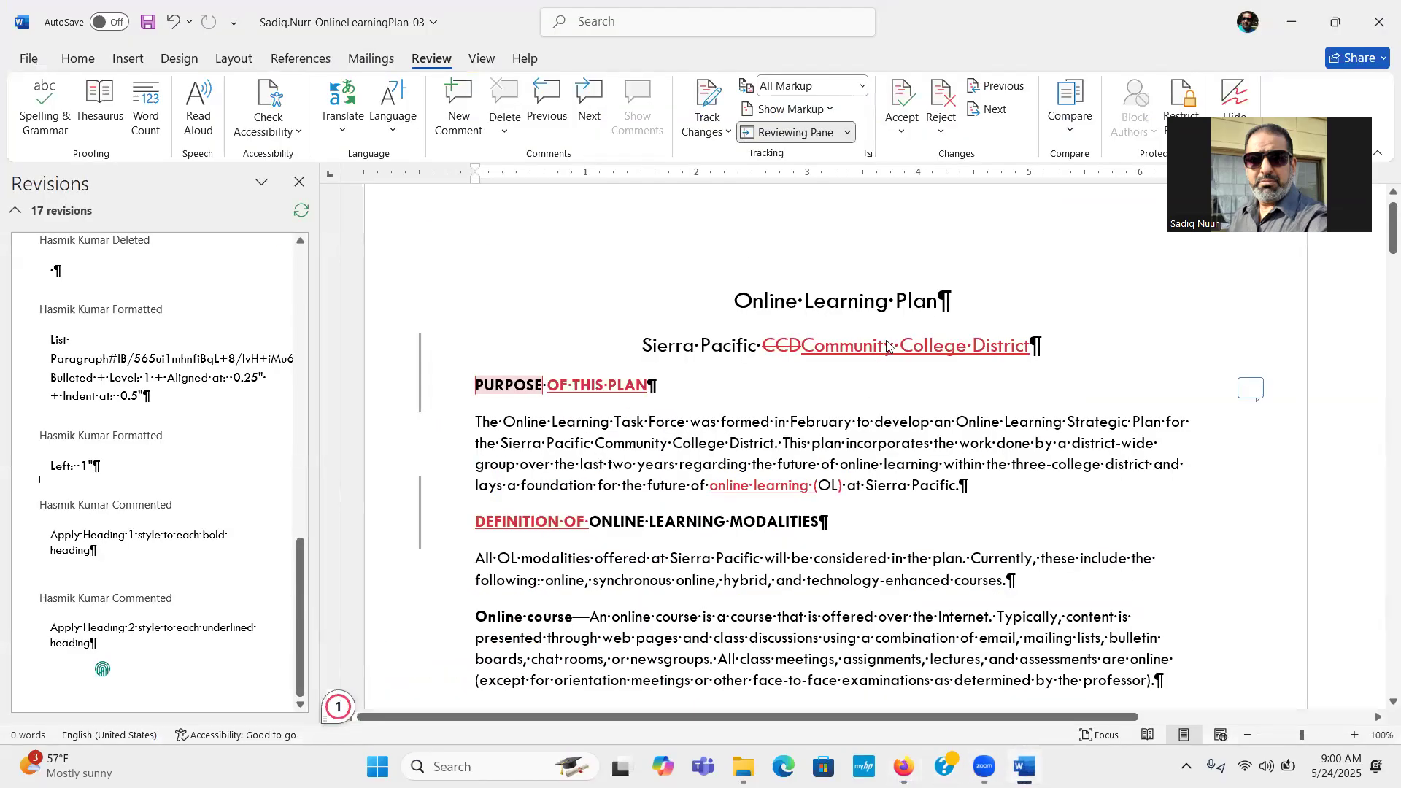
View and close the comment on the PURPOSE heading, and move through the tracked changes to the CCD deletion
click(1246, 392)
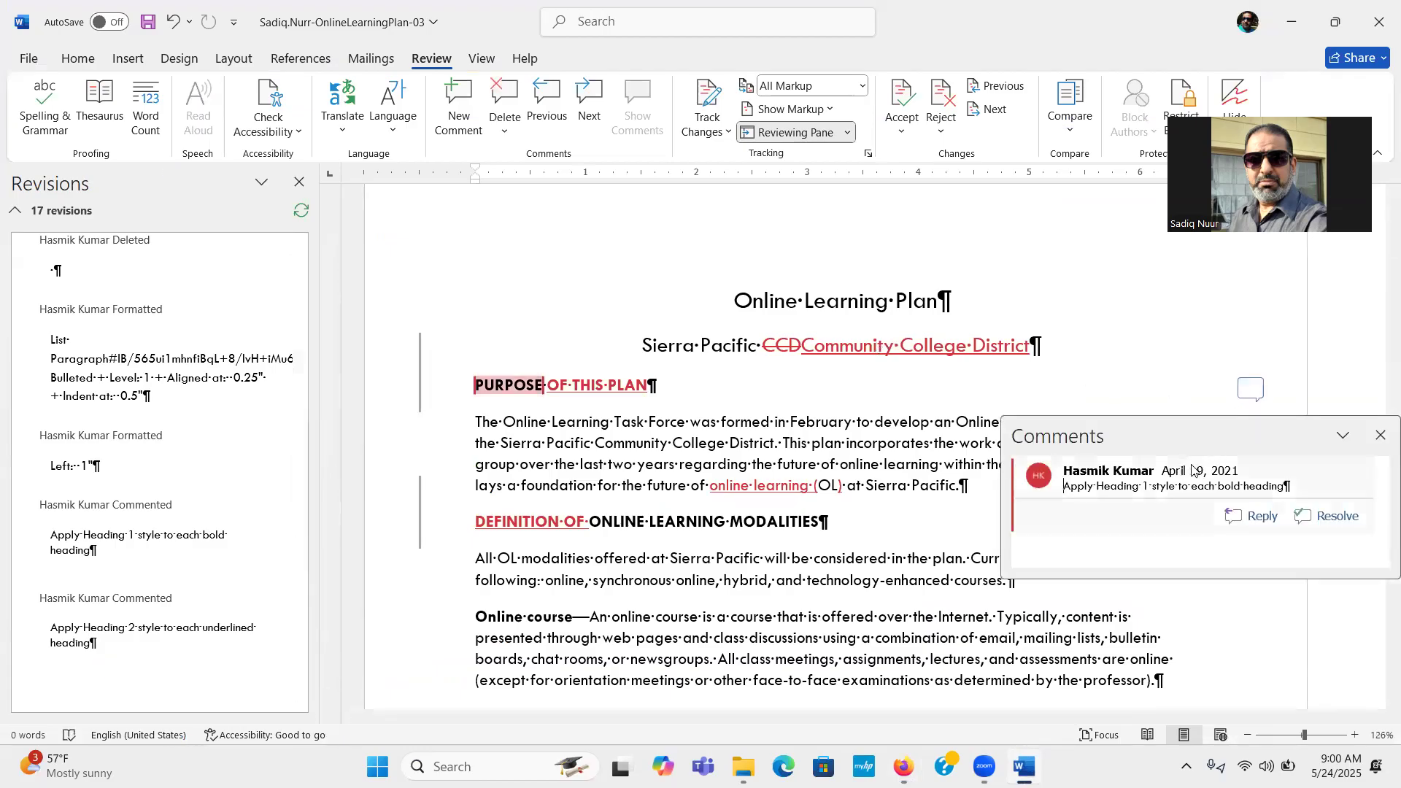
click(1379, 438)
key(ctrl+a)
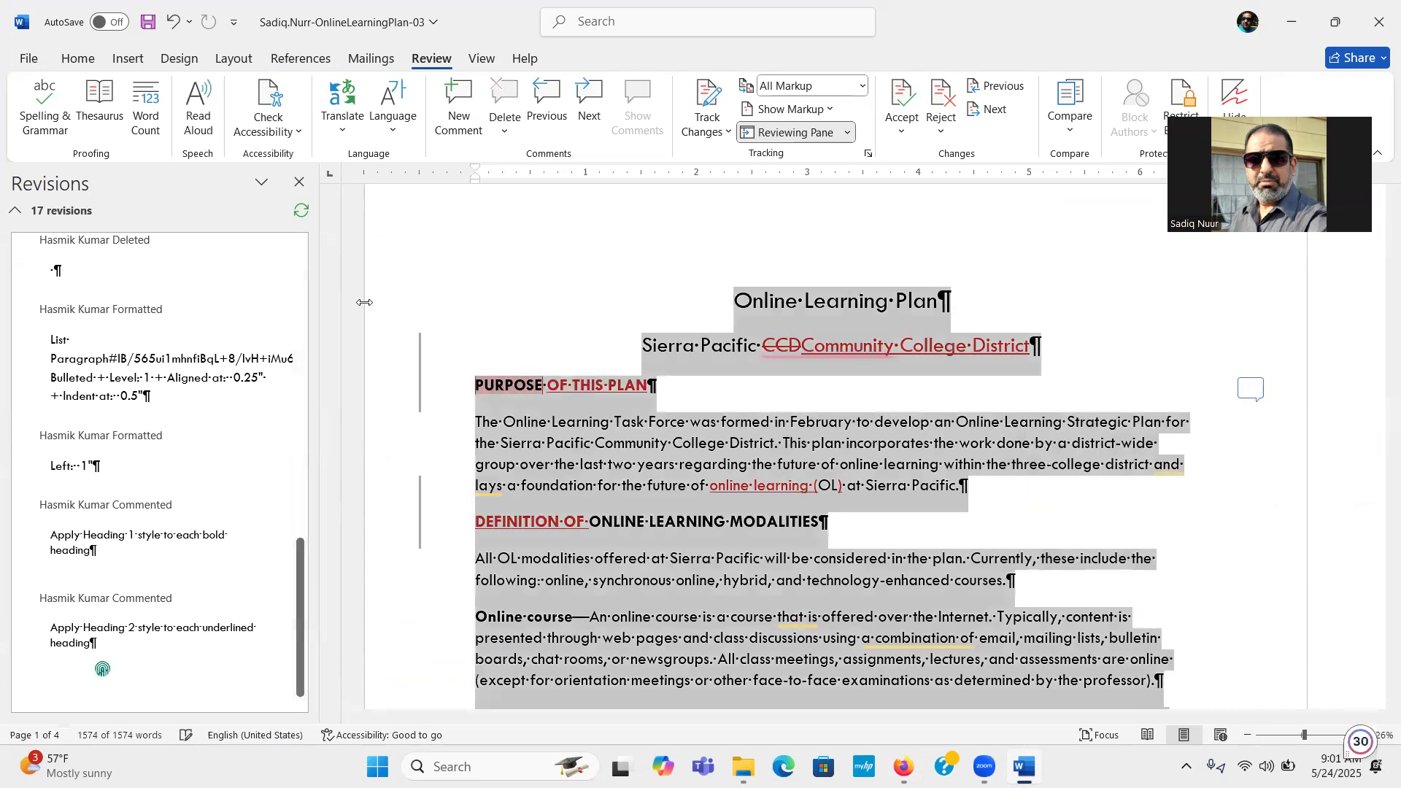
click(990, 114)
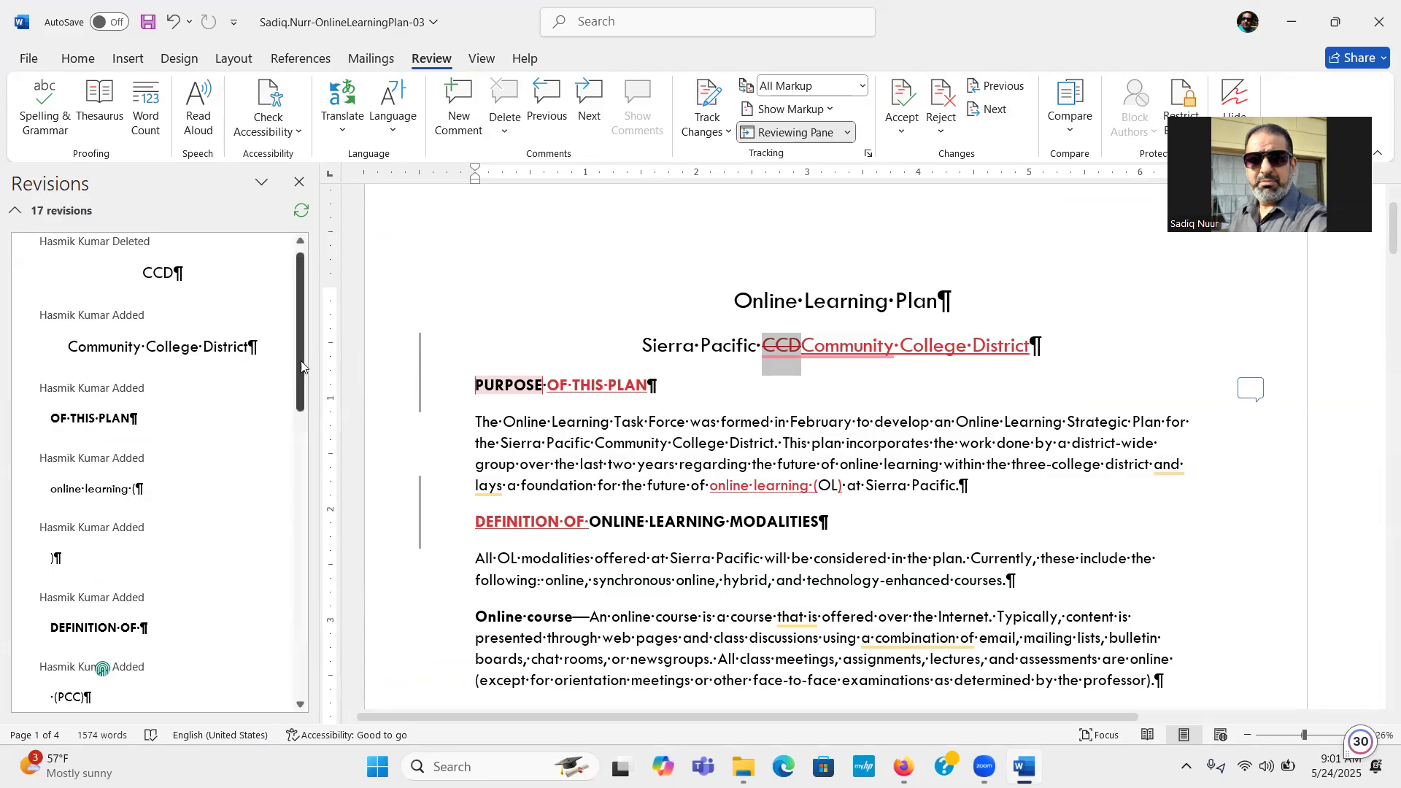
Accept the Left: 1" format change in the Revisions list, and close the Reviewing pane
drag(296, 339, 353, 603)
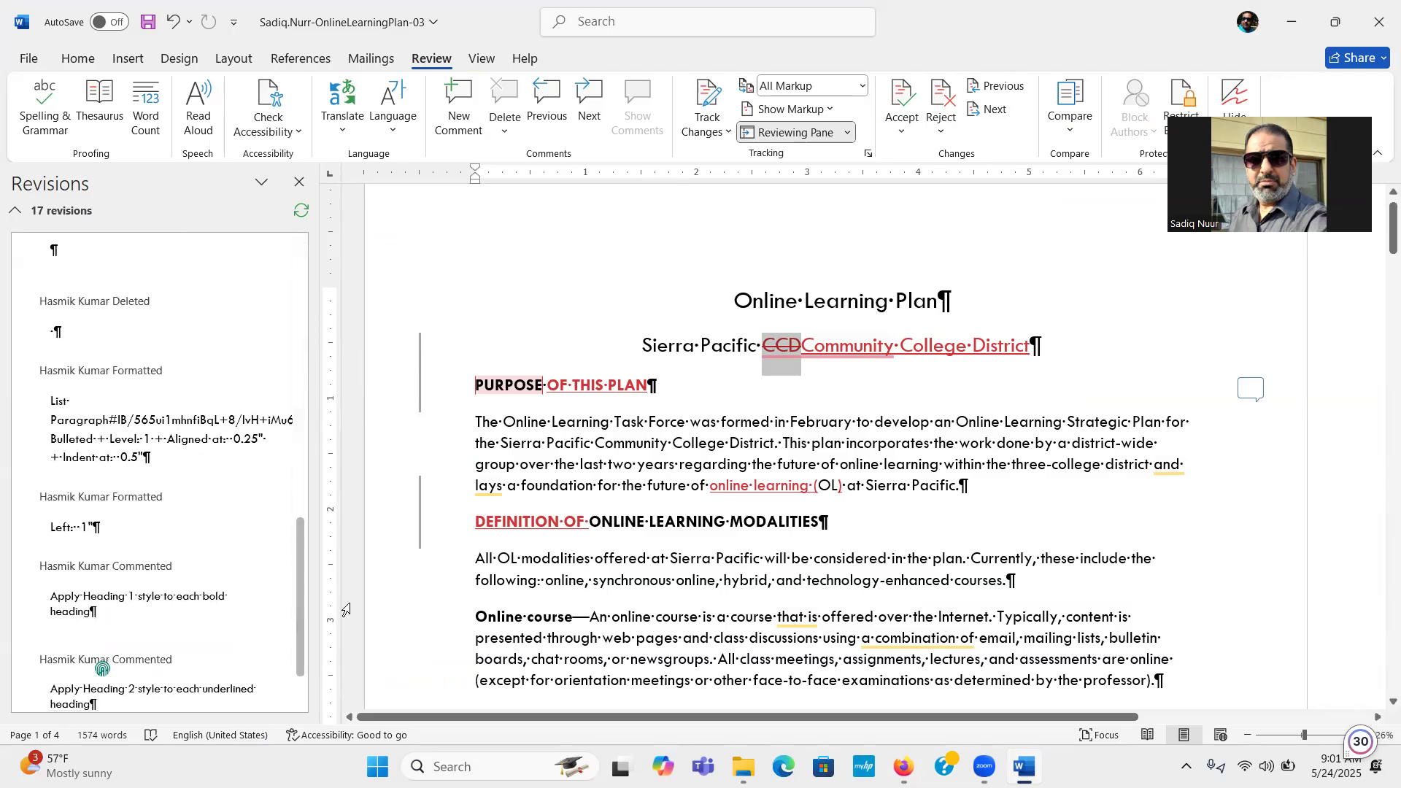
click(71, 526)
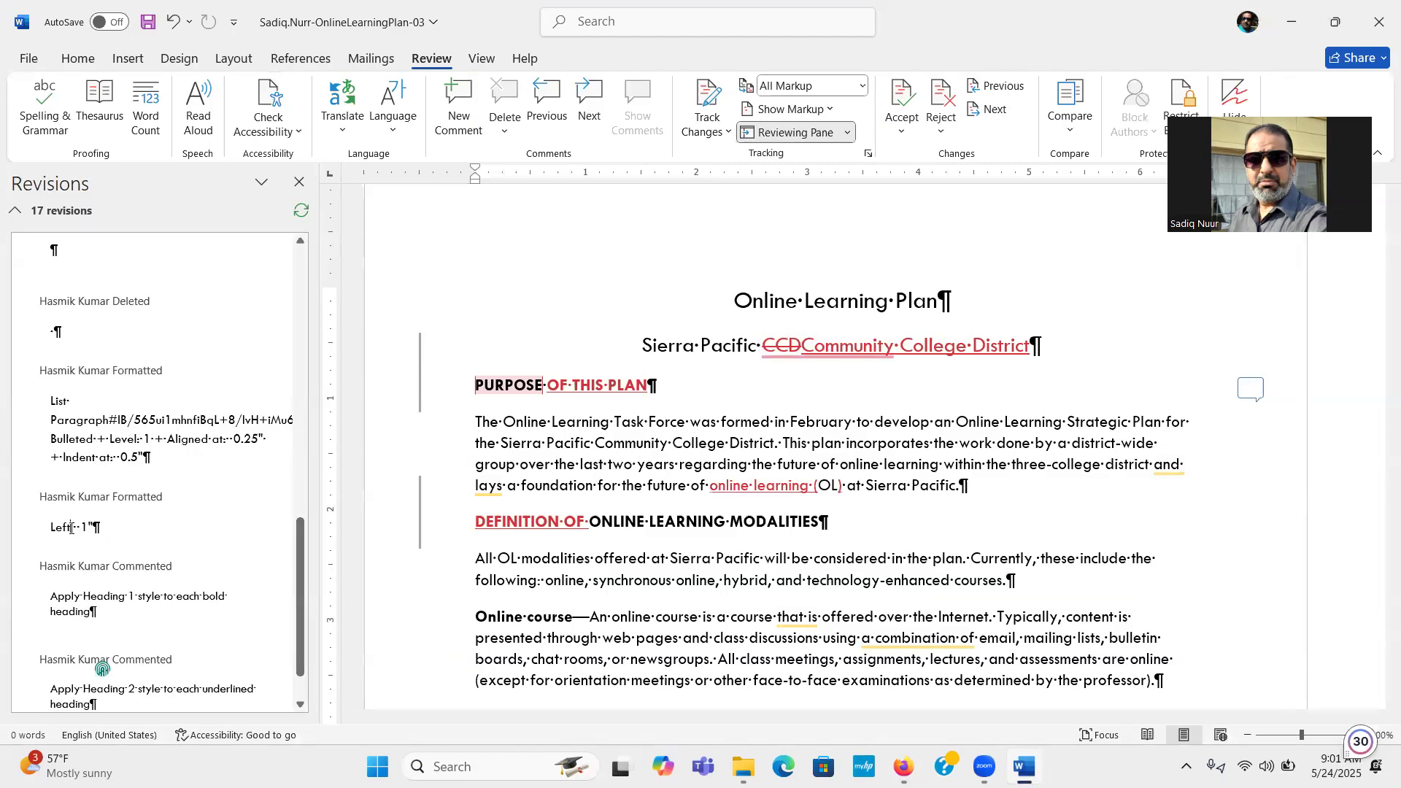
right_click(71, 526)
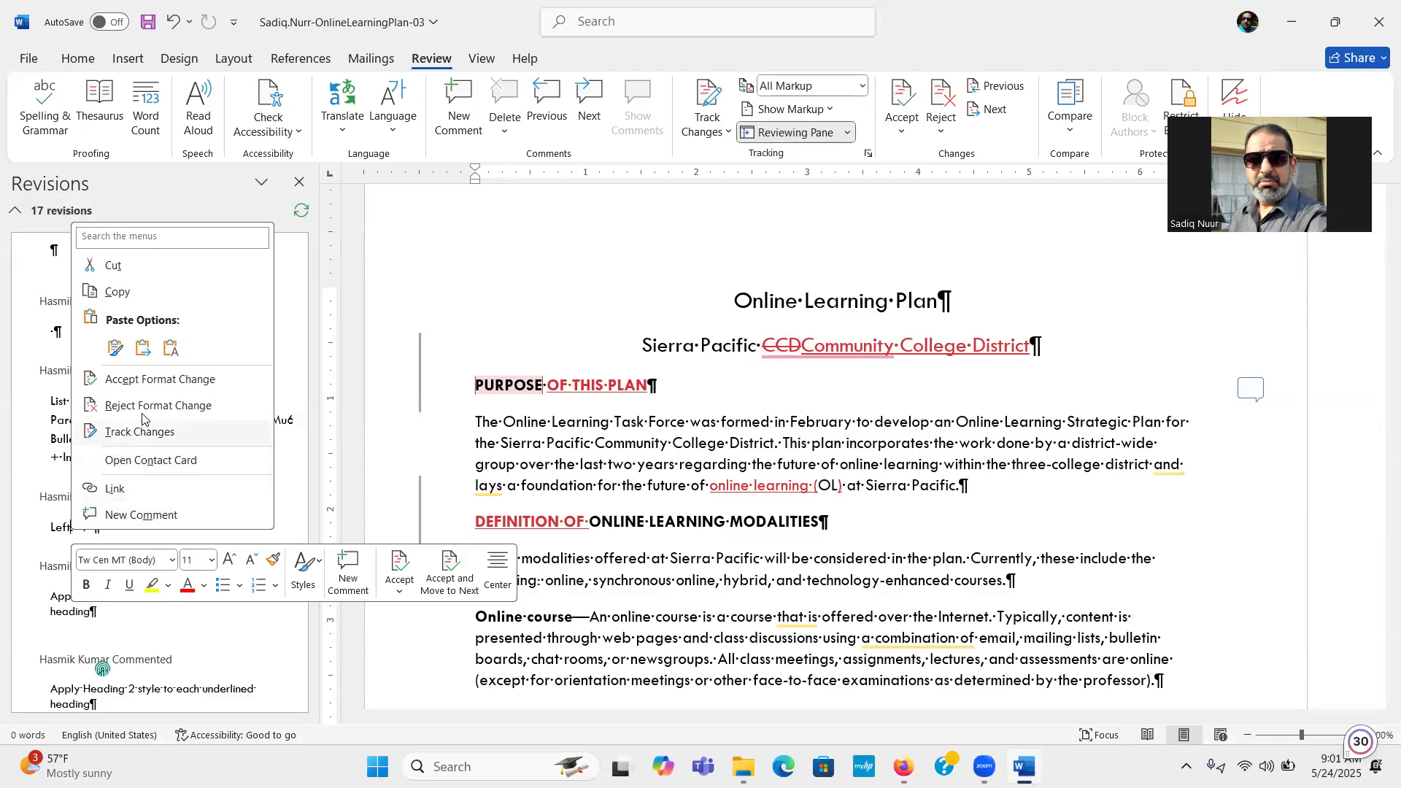
click(166, 379)
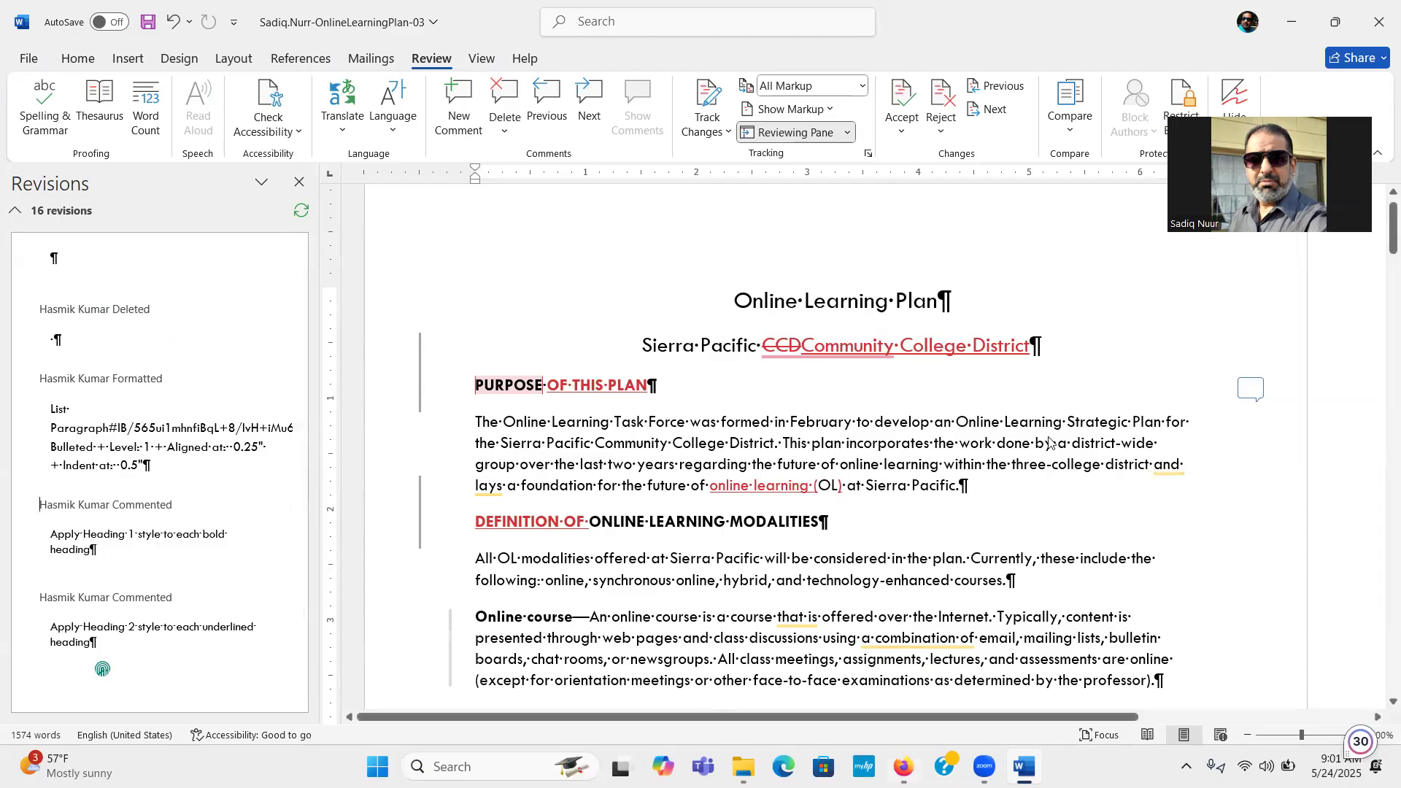
click(299, 185)
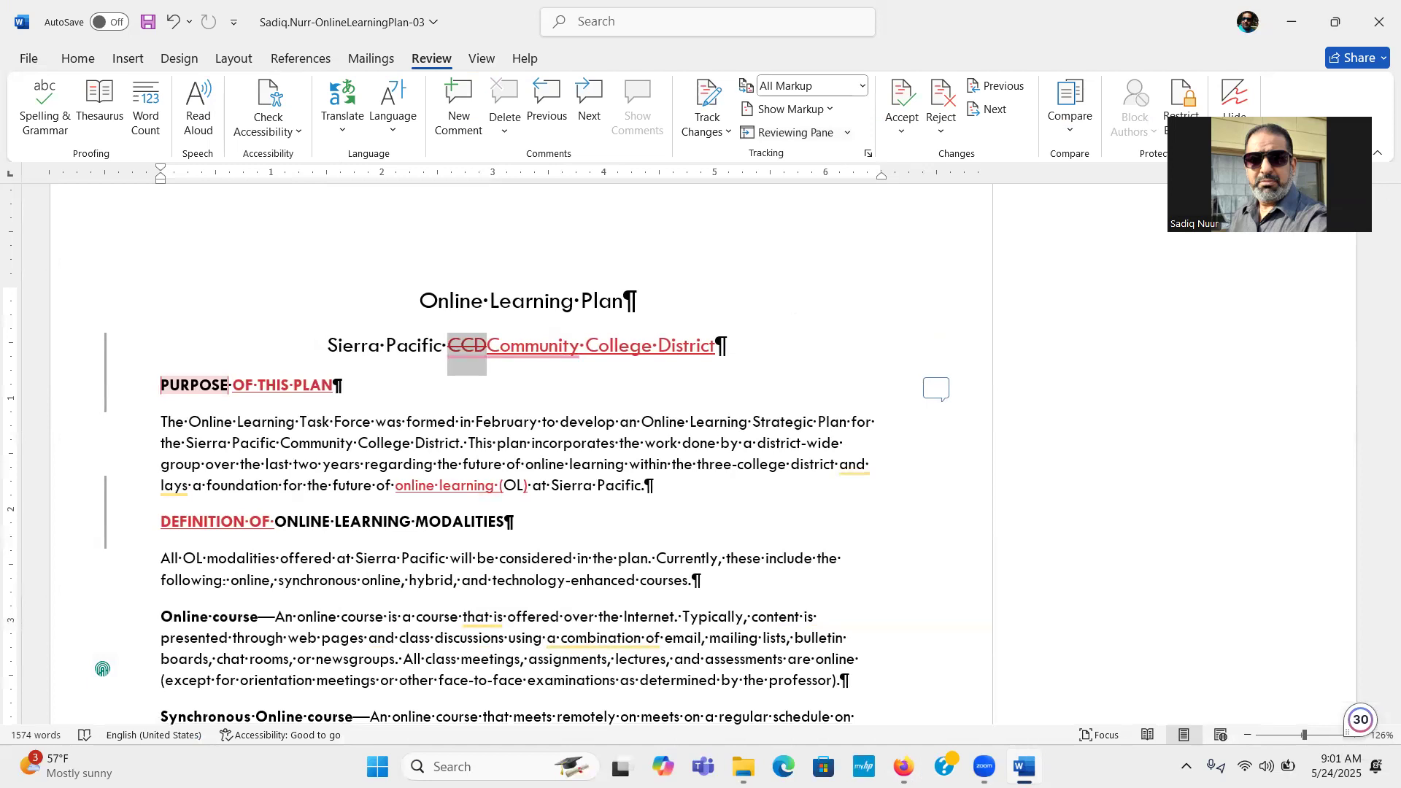
Recheck step 5 in the SIMnet instructions in Firefox, return to Word, and move to the Community College District insertion
click(903, 766)
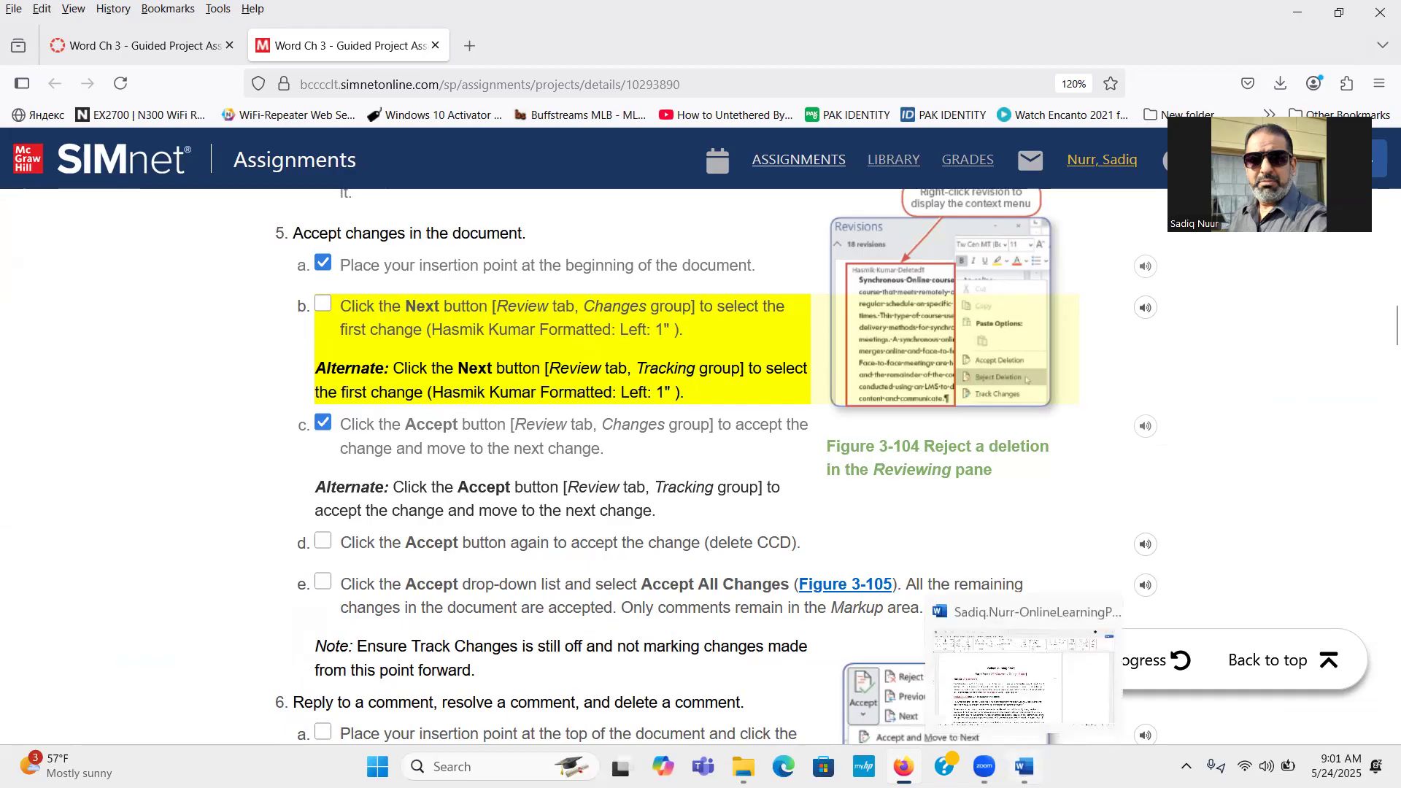
click(1023, 766)
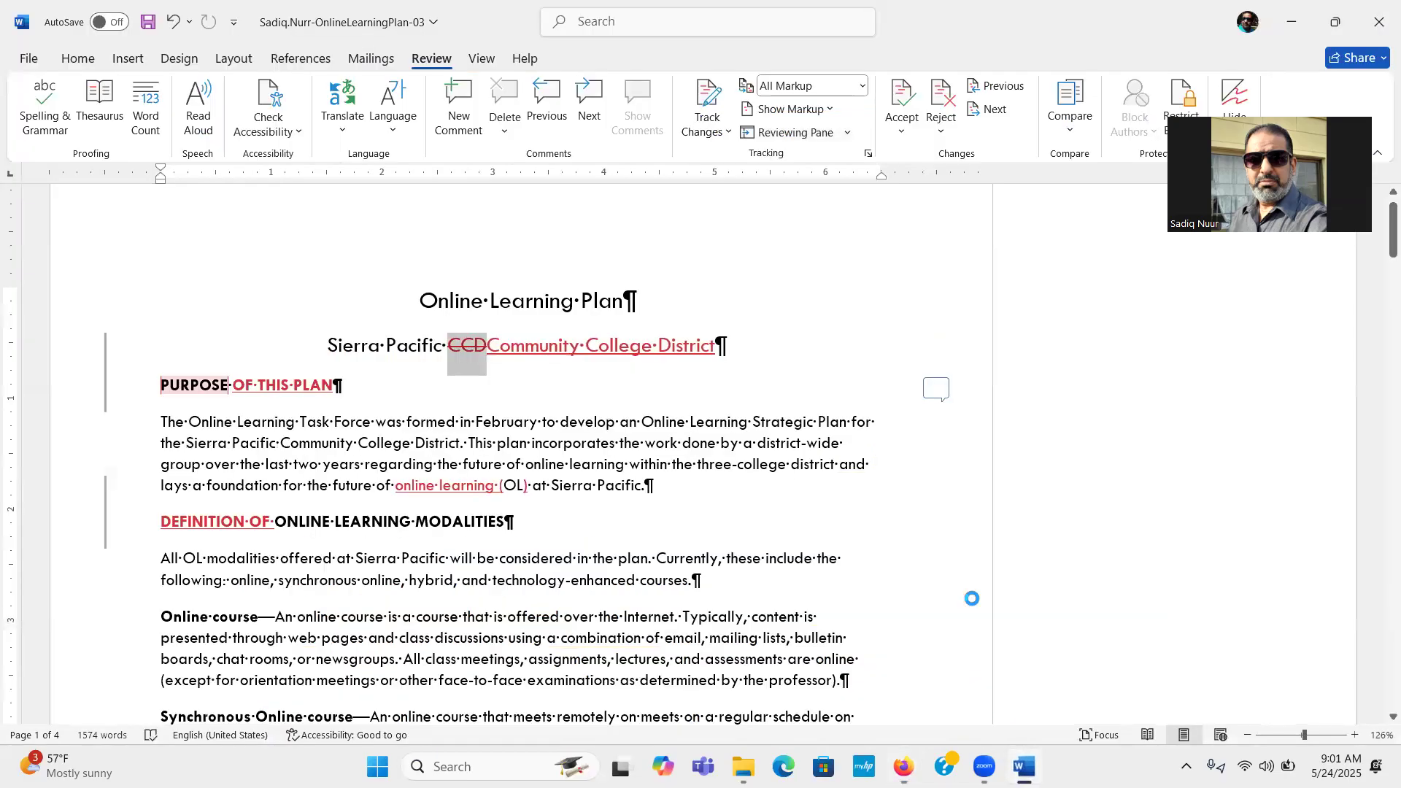
click(994, 111)
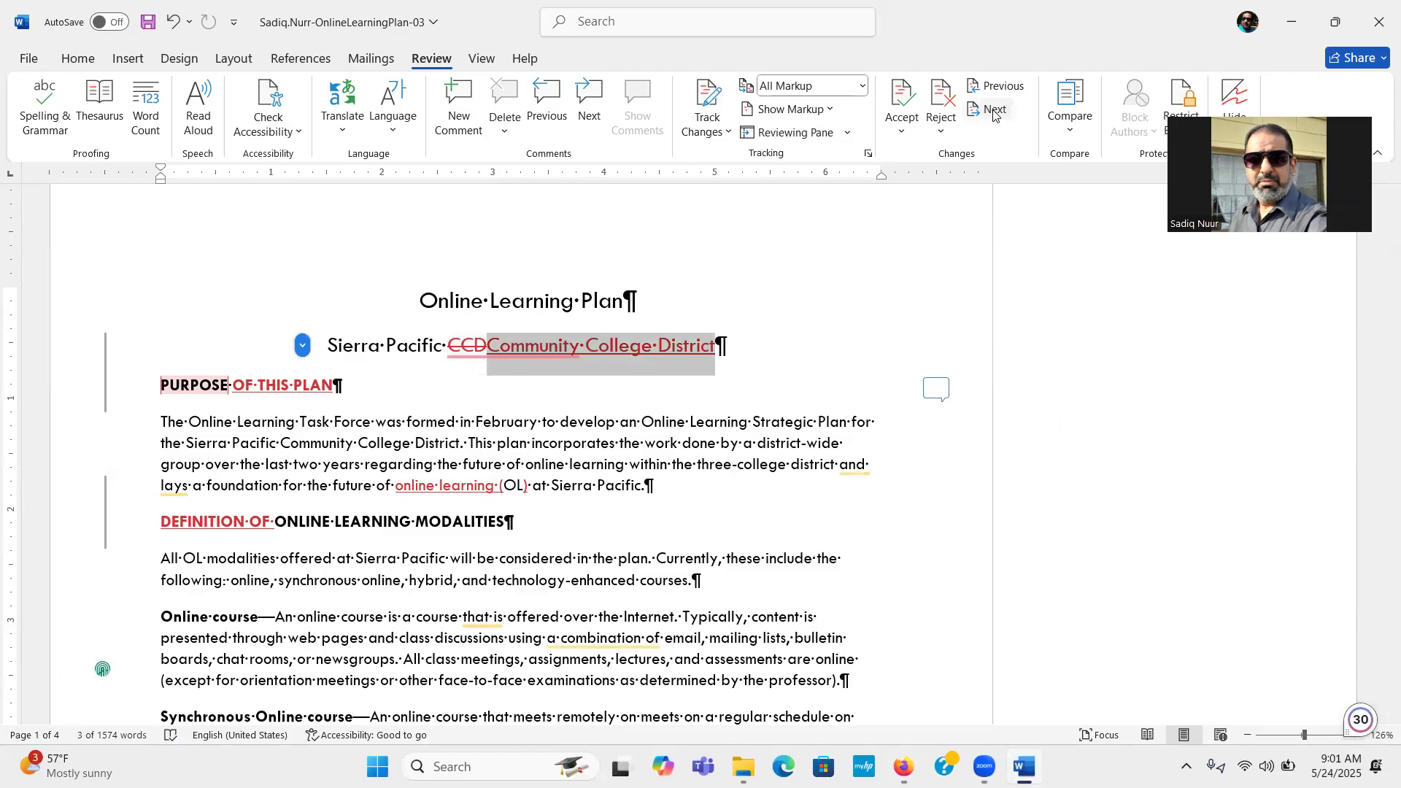
mouse_move(512, 354)
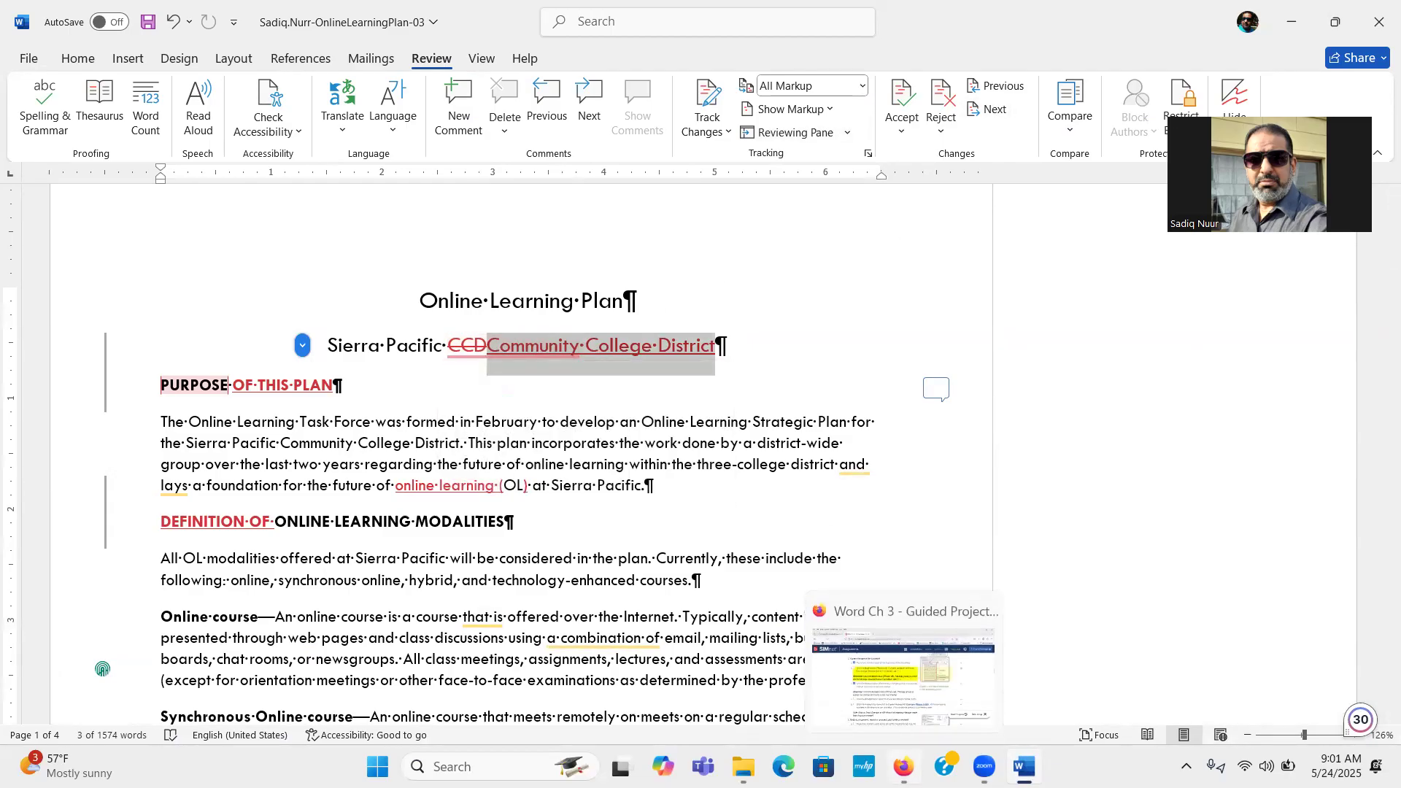
Mark step 5d as completed in the SIMnet instructions in Firefox, and return to Word
click(903, 766)
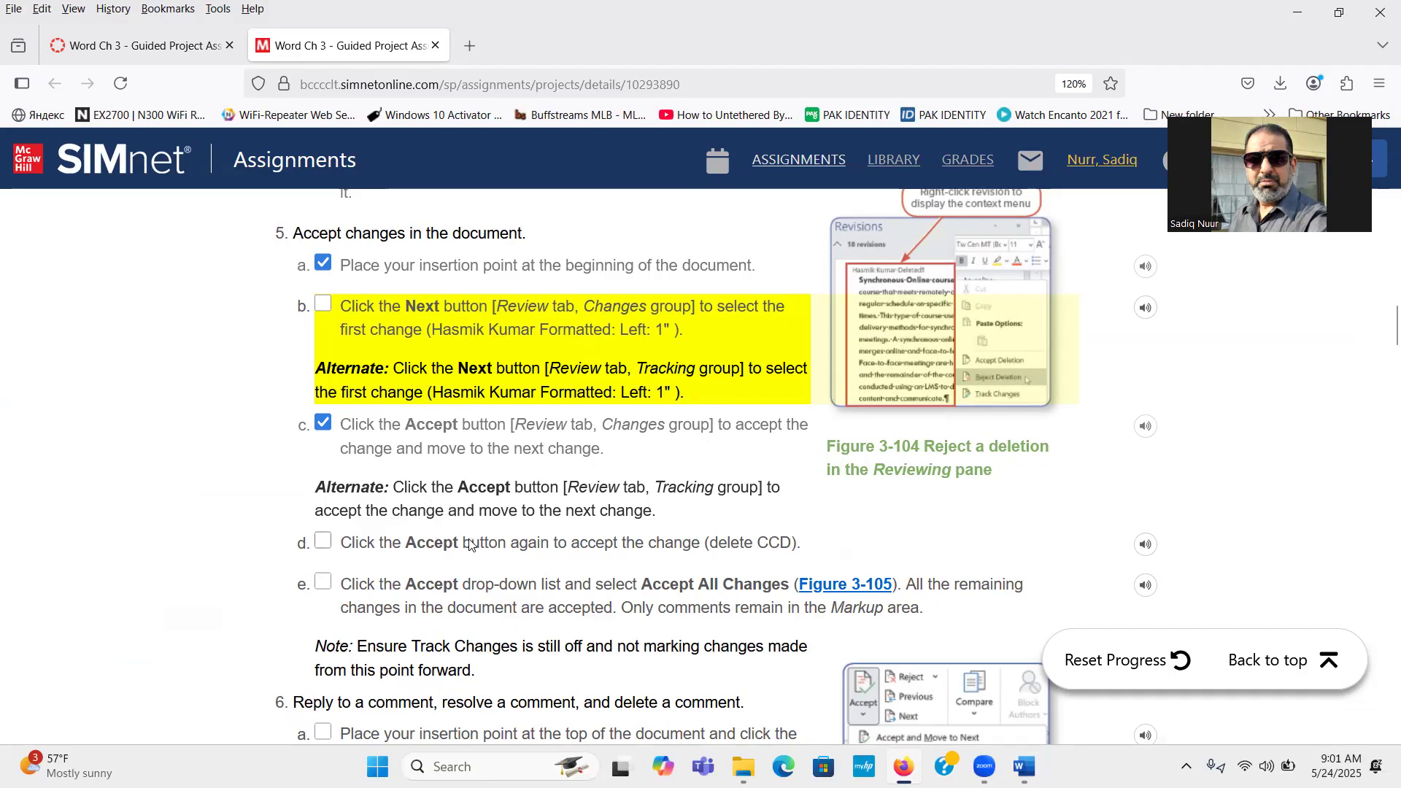
click(322, 542)
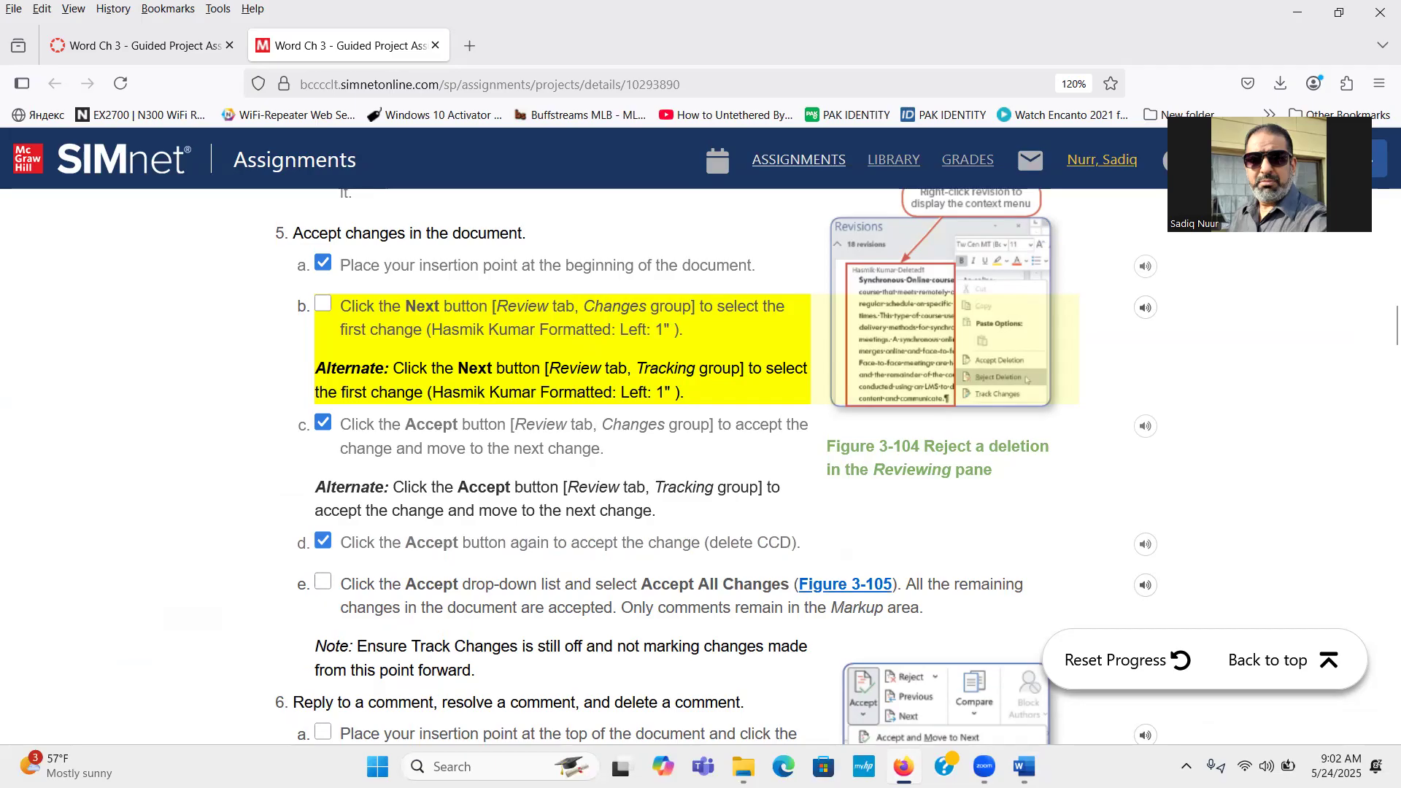
click(1024, 766)
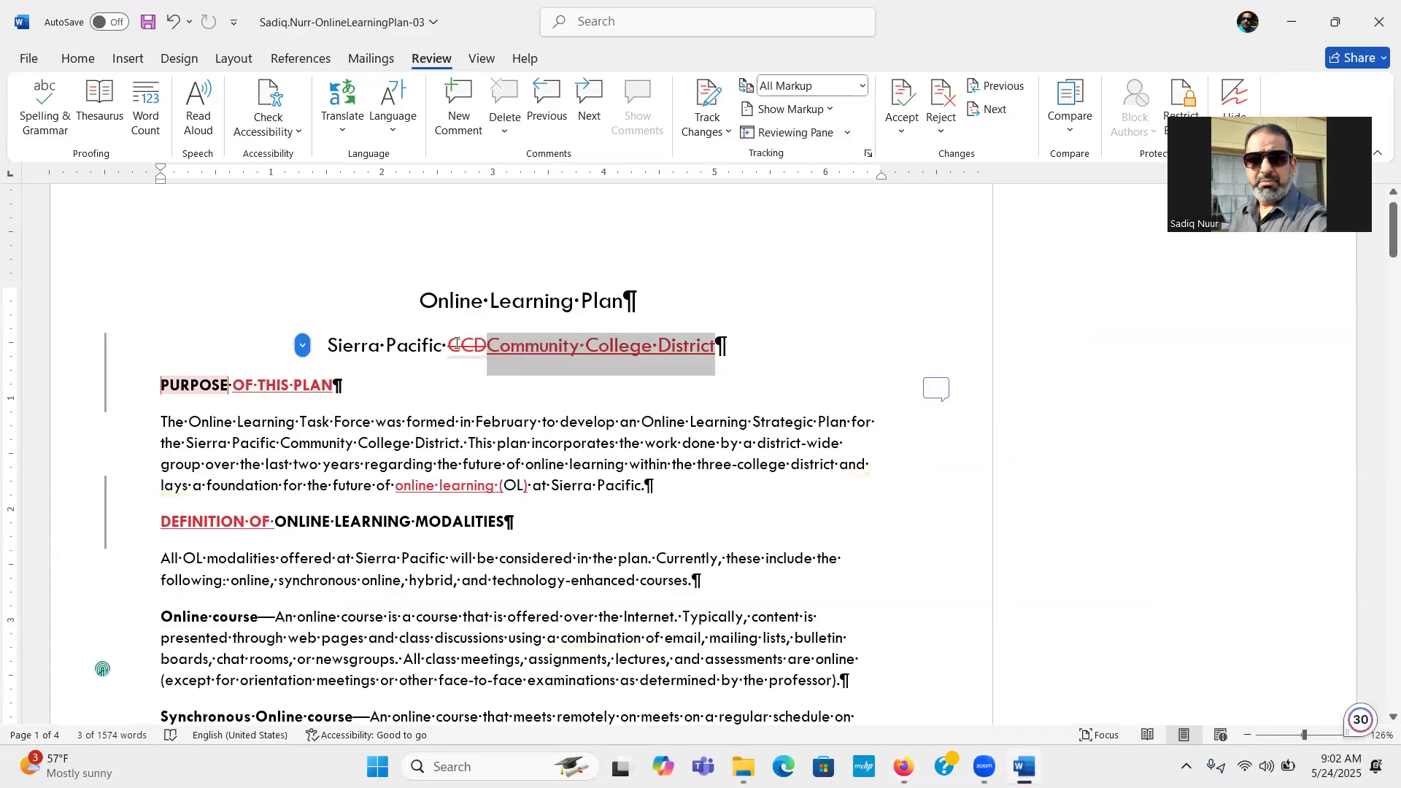
Accept the tracked deletion of CCD in the subtitle
mouse_move(487, 345)
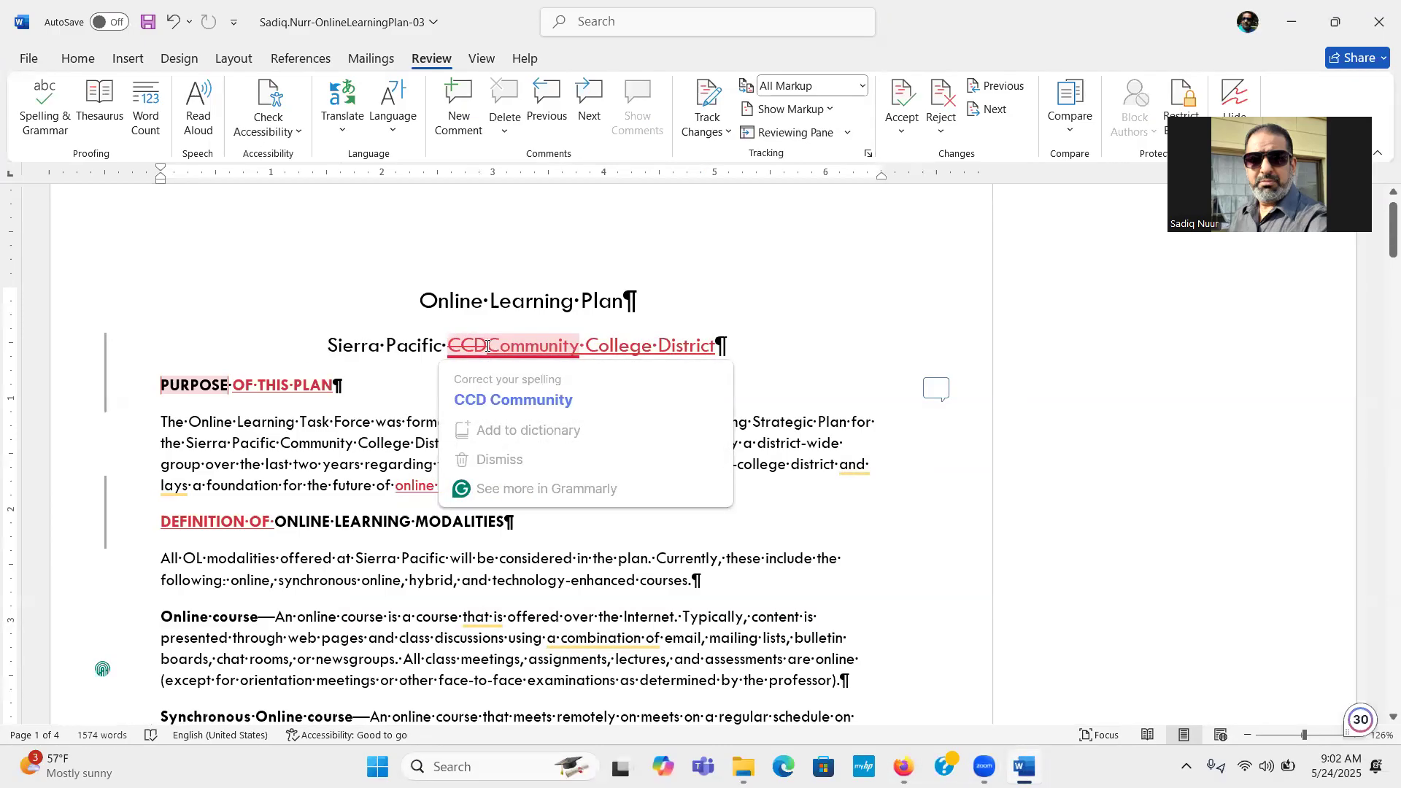
key(ctrl+z)
key(ctrl+z)
key(ctrl+z)
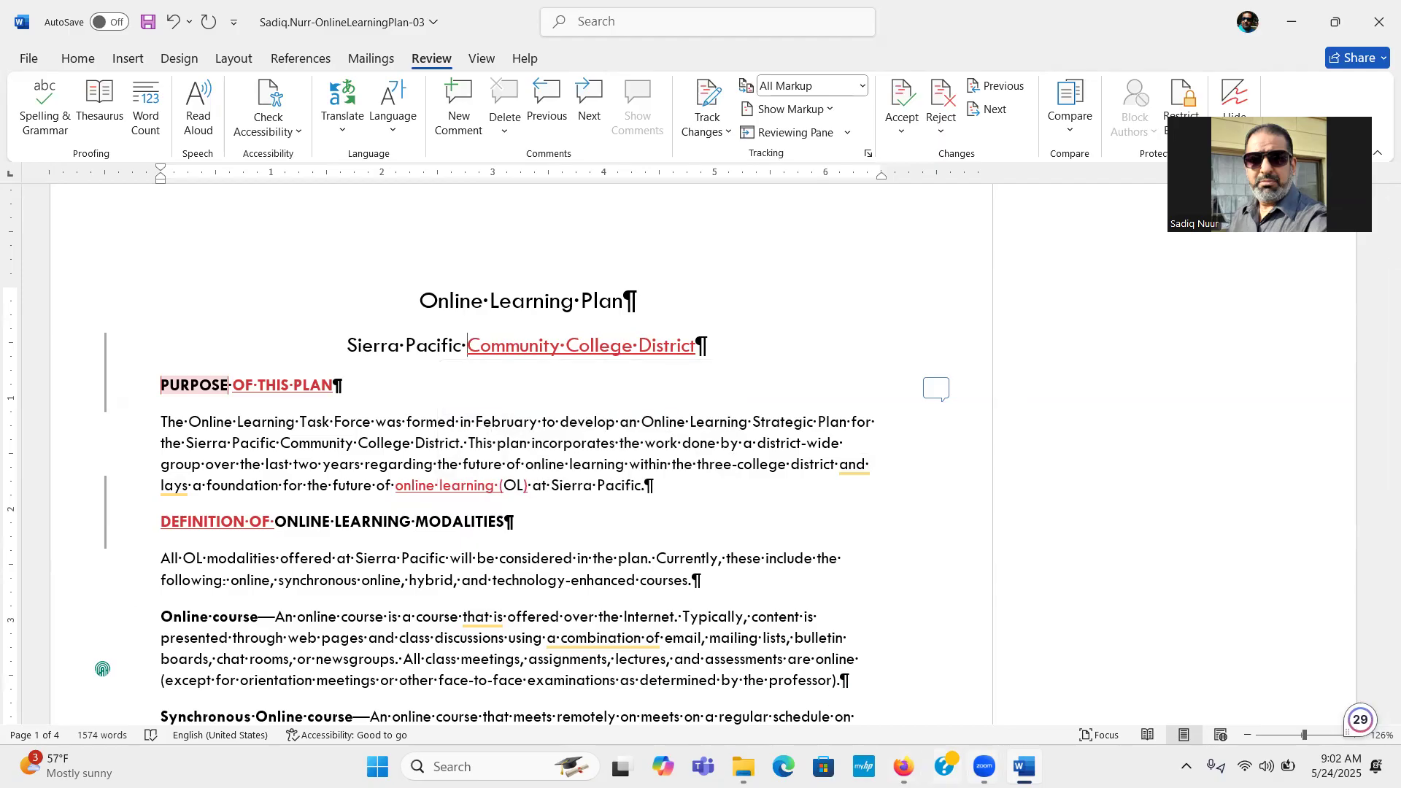
Recheck the SIMnet instructions in Firefox, and accept the Community College District insertion in the Word document's subtitle
mouse_move(1023, 767)
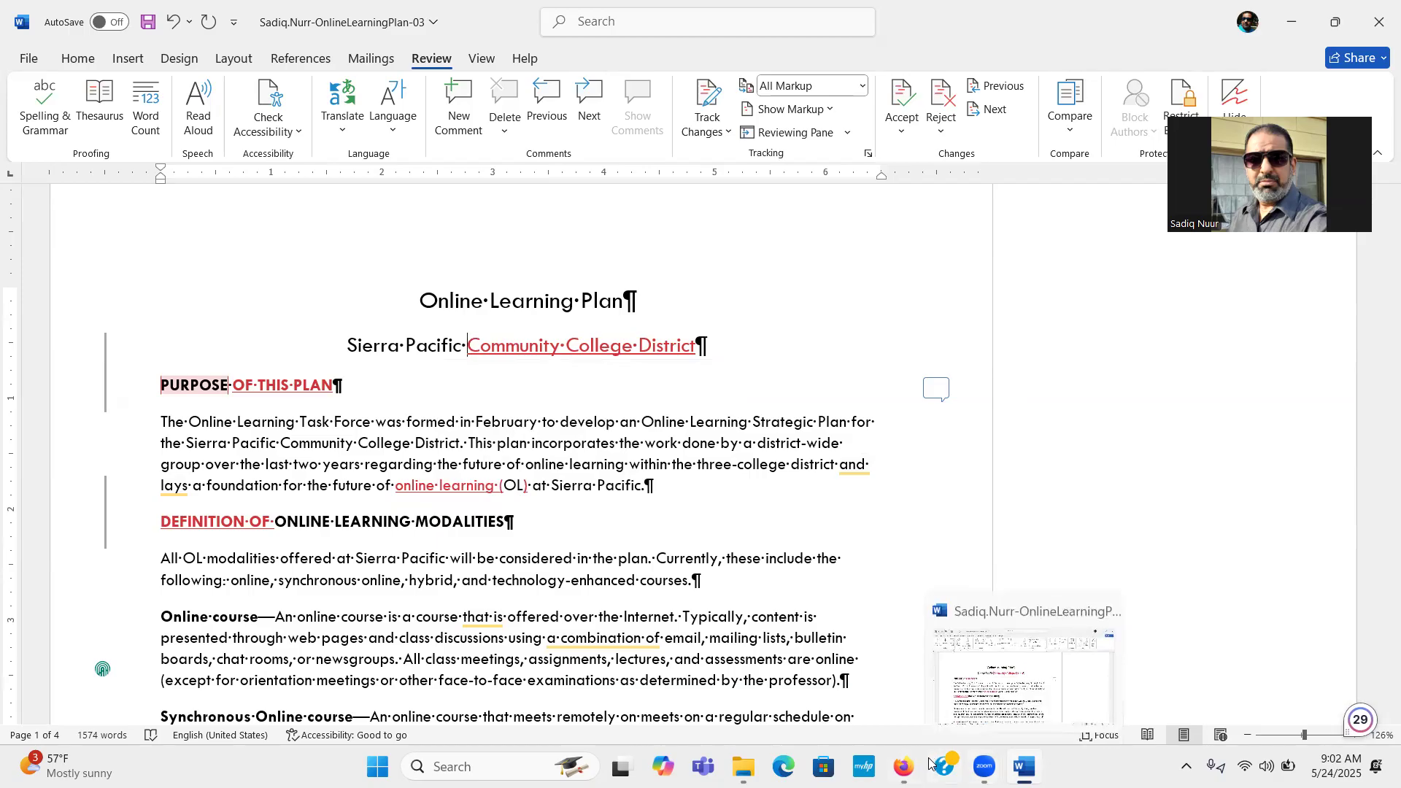
click(903, 766)
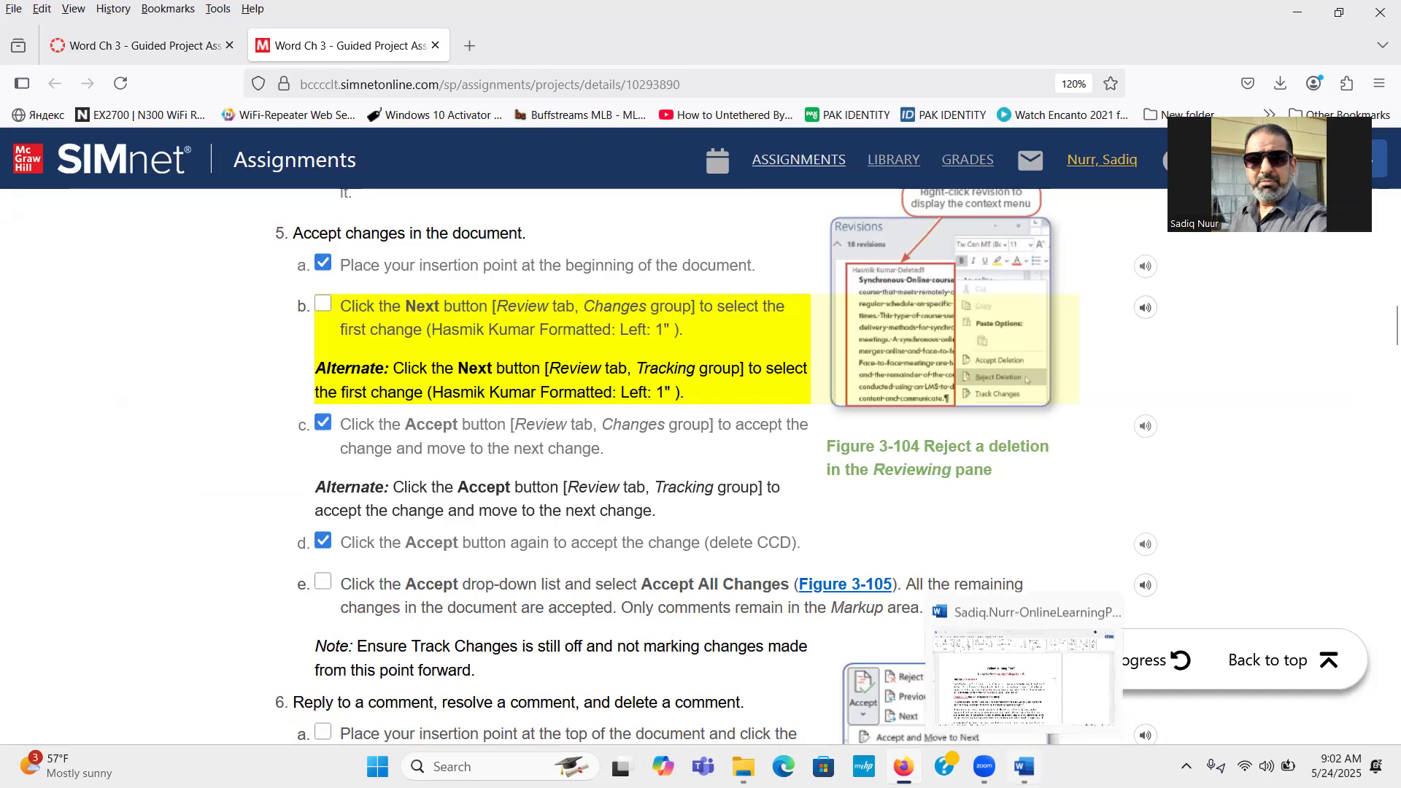
click(1024, 766)
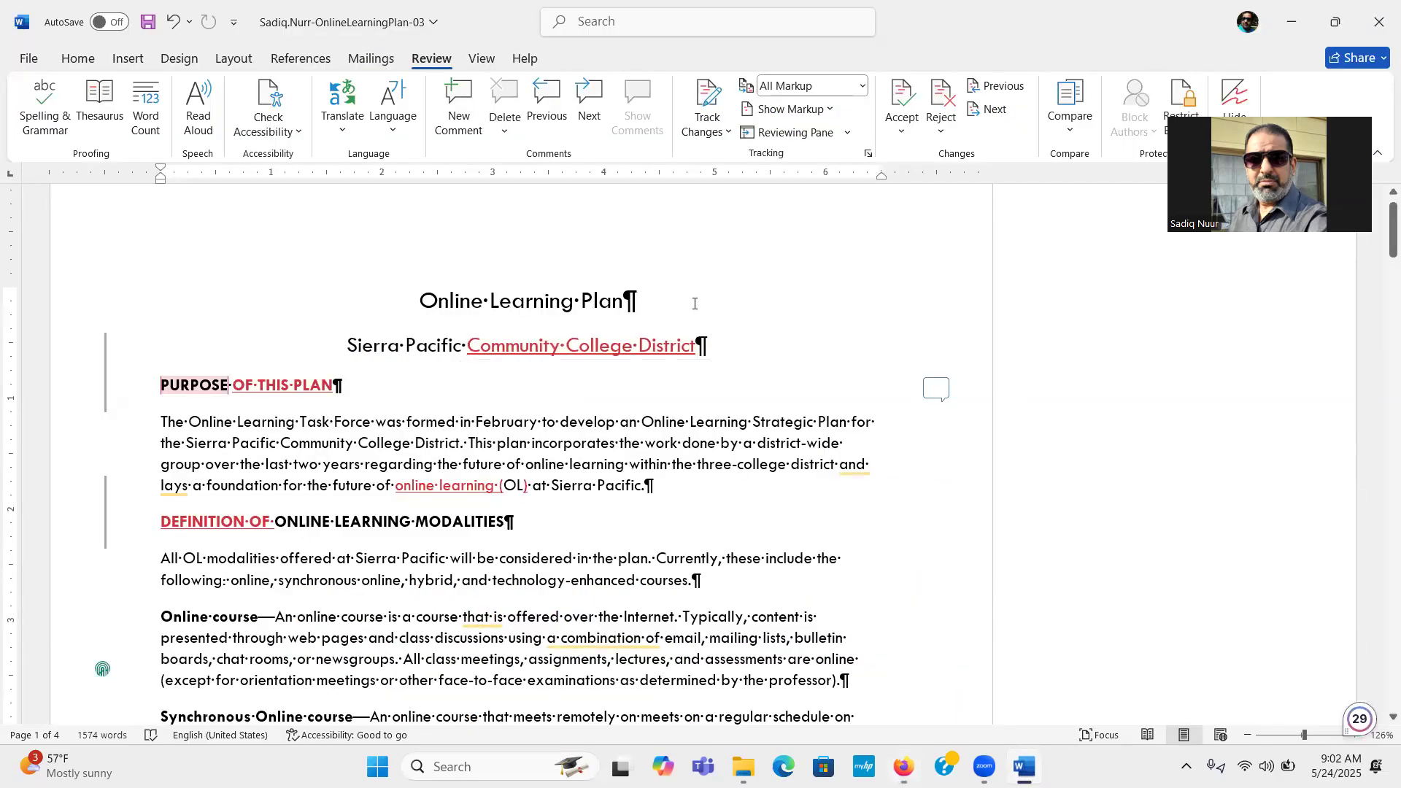
click(901, 98)
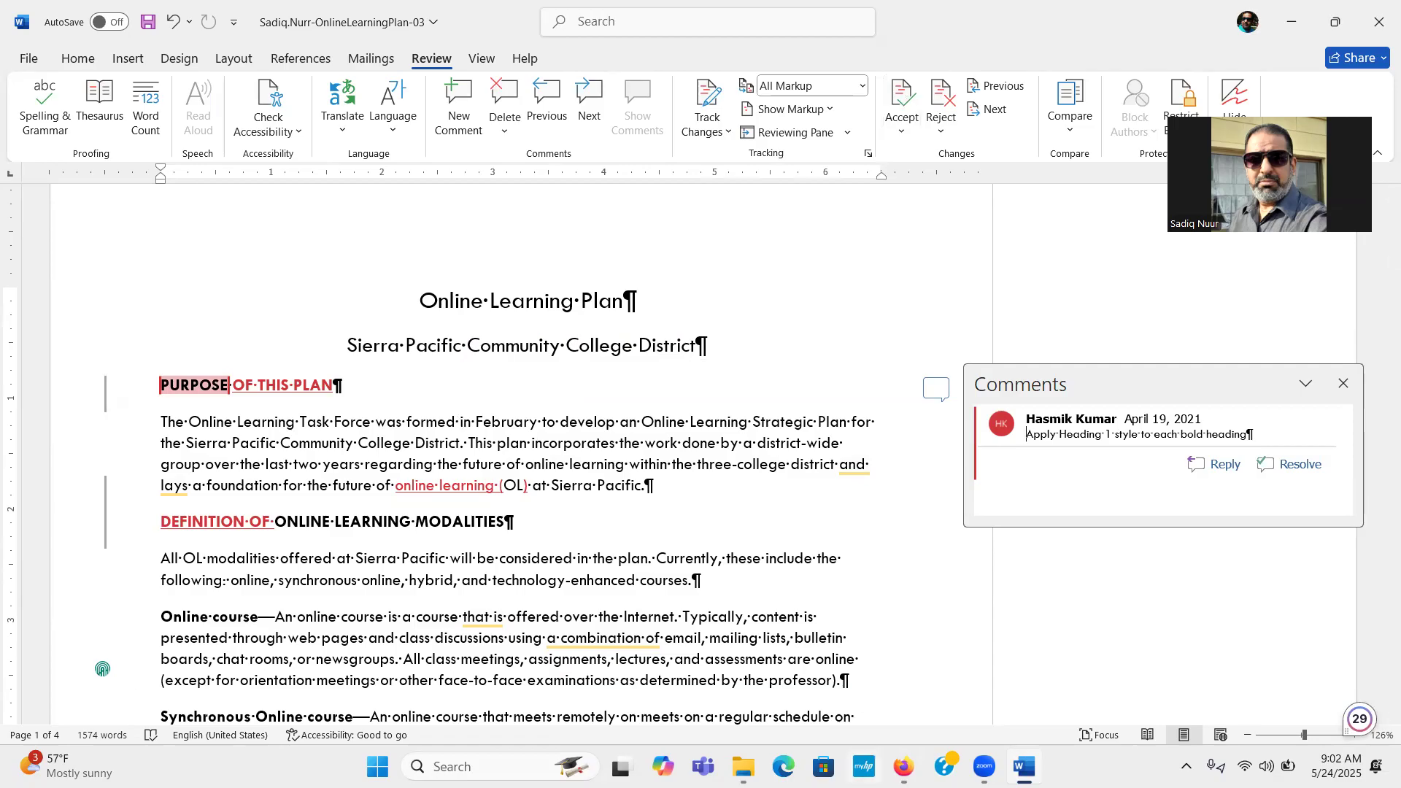
Read step 5e in the SIMnet instructions in Firefox, and accept all remaining changes in the Word document
click(903, 766)
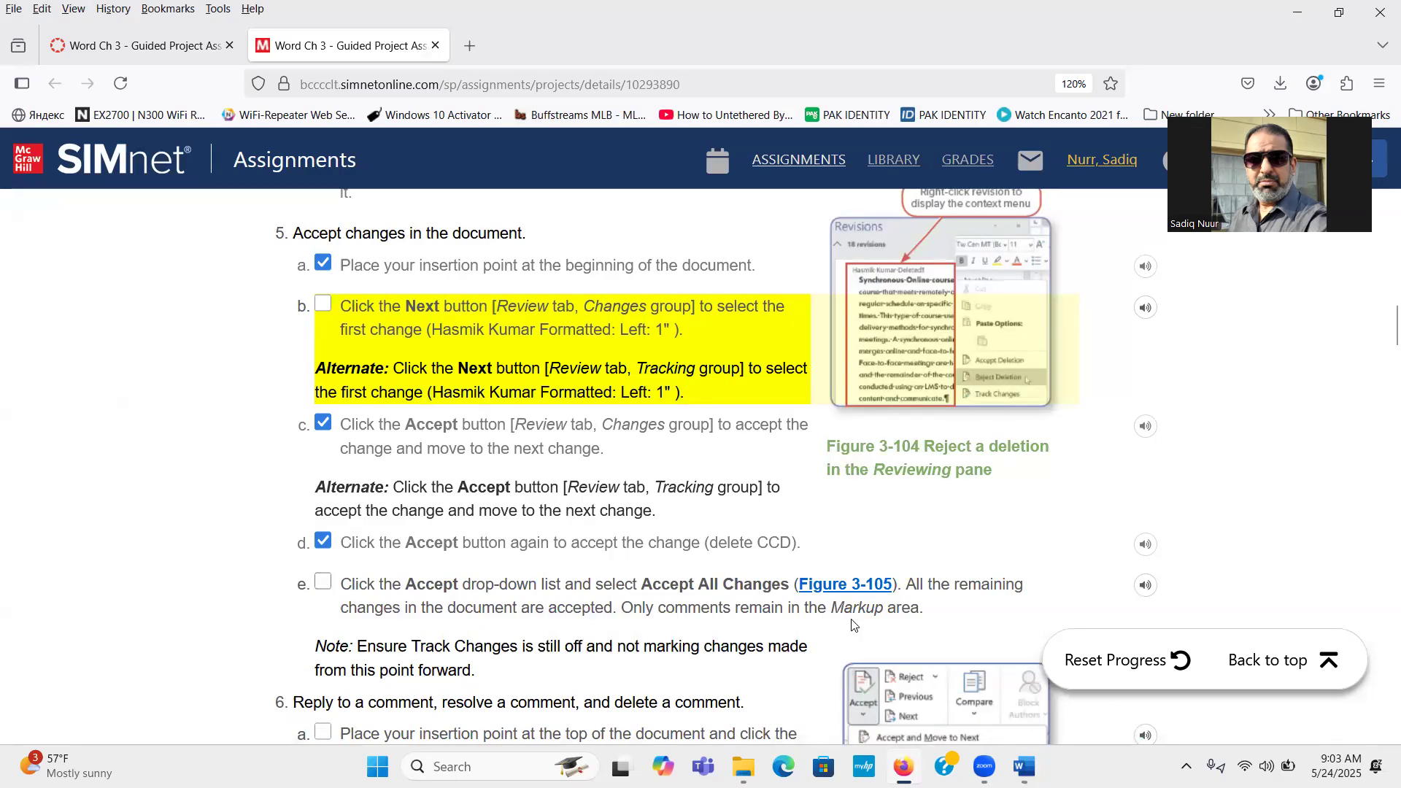
click(1029, 764)
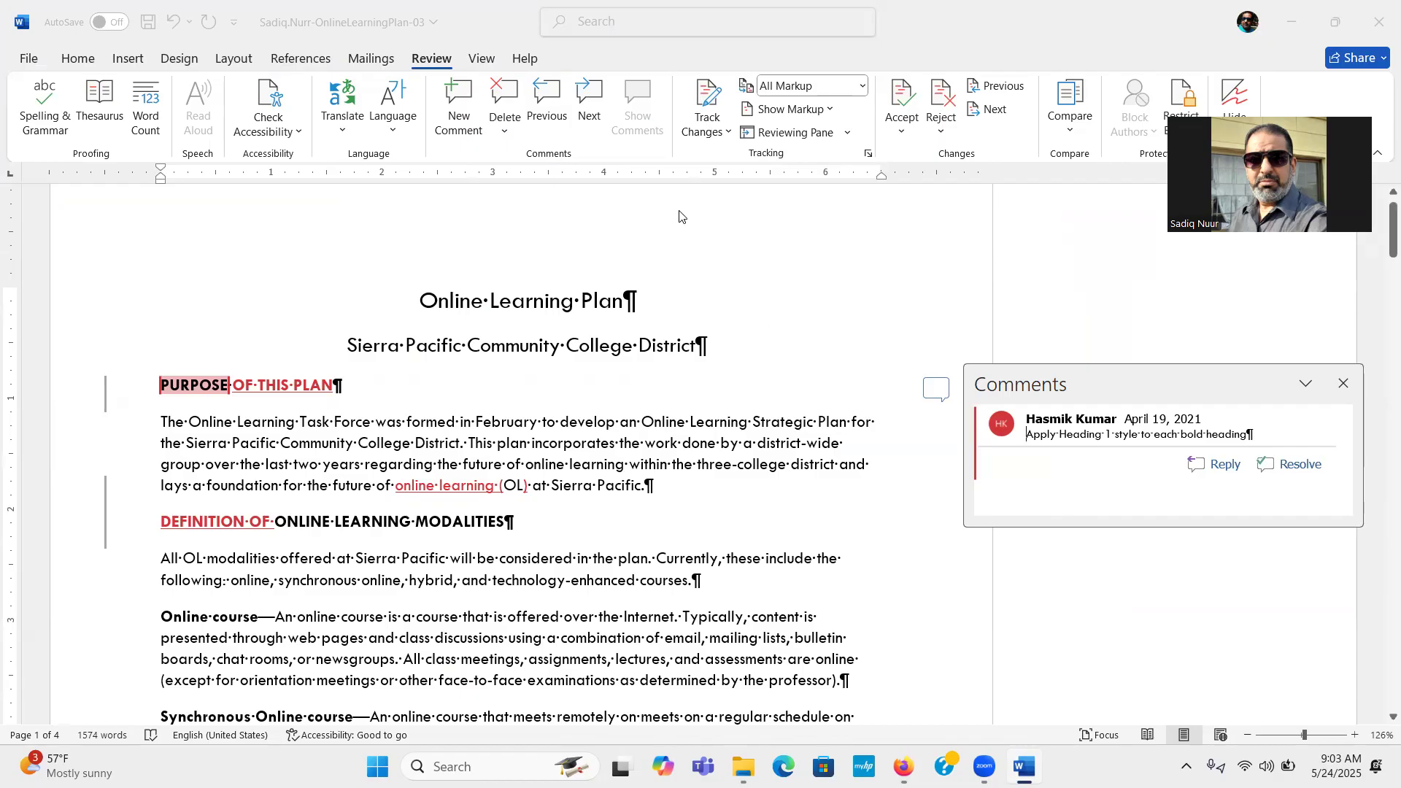
click(904, 136)
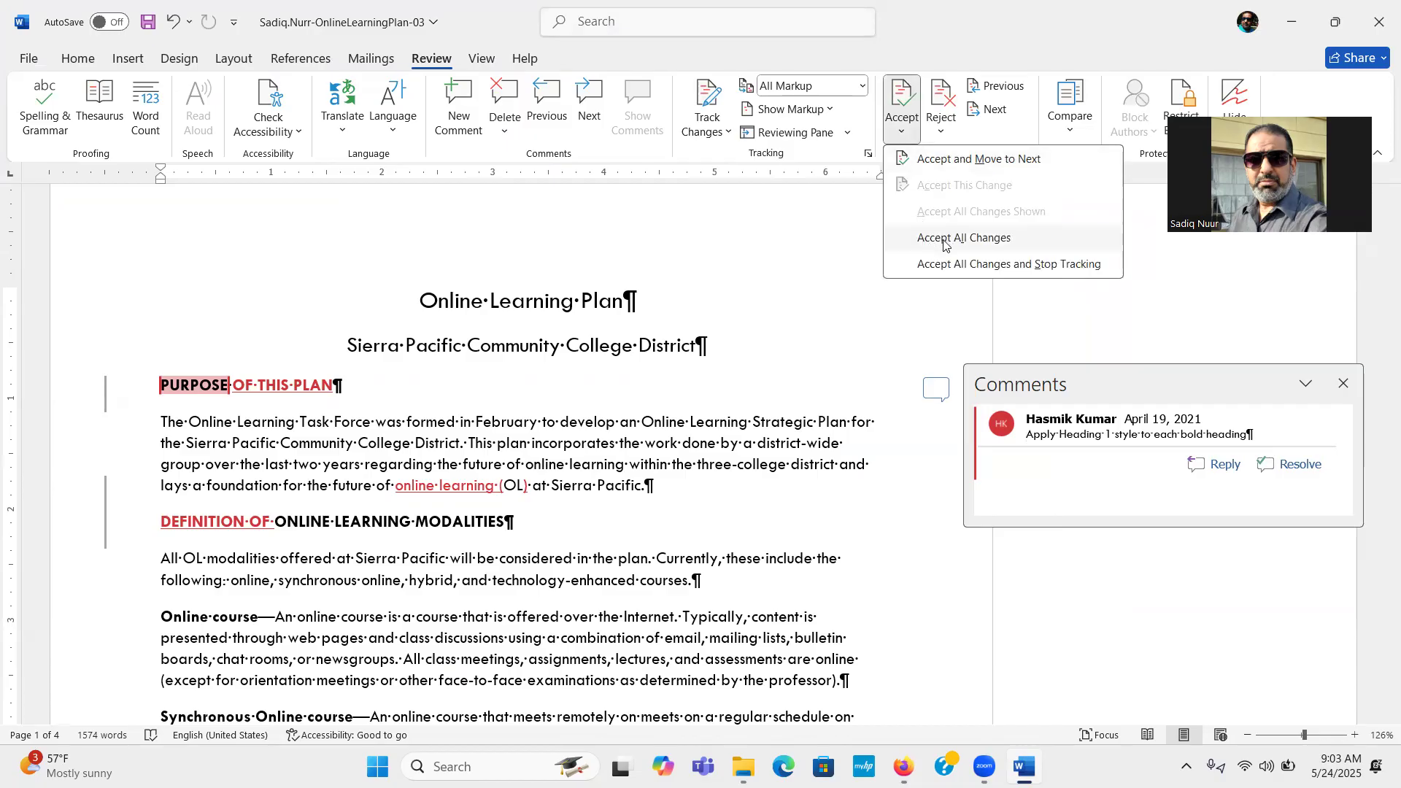
click(967, 245)
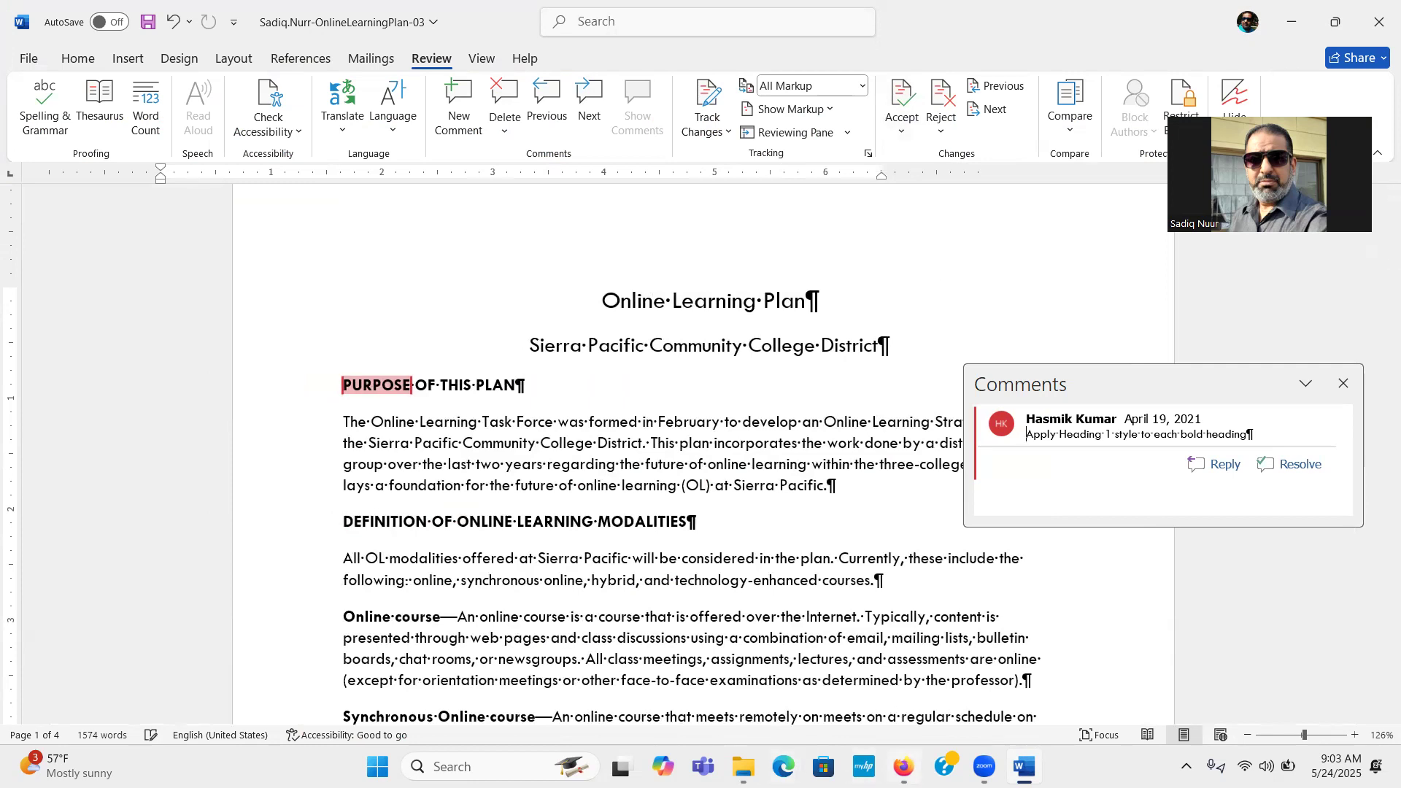
Mark step 5e as completed in the SIMnet instructions in Firefox, read step 6, and return to Word
click(903, 767)
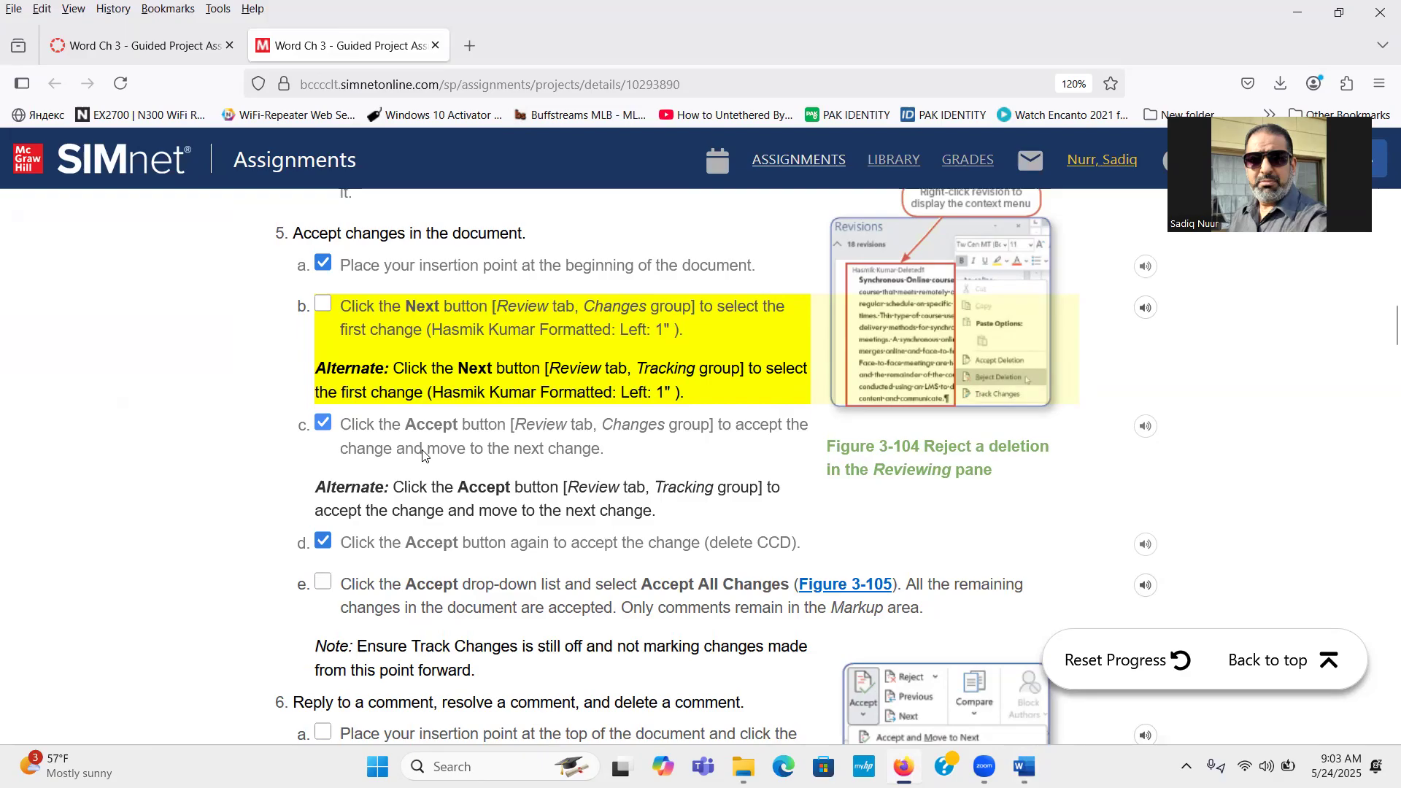
click(324, 583)
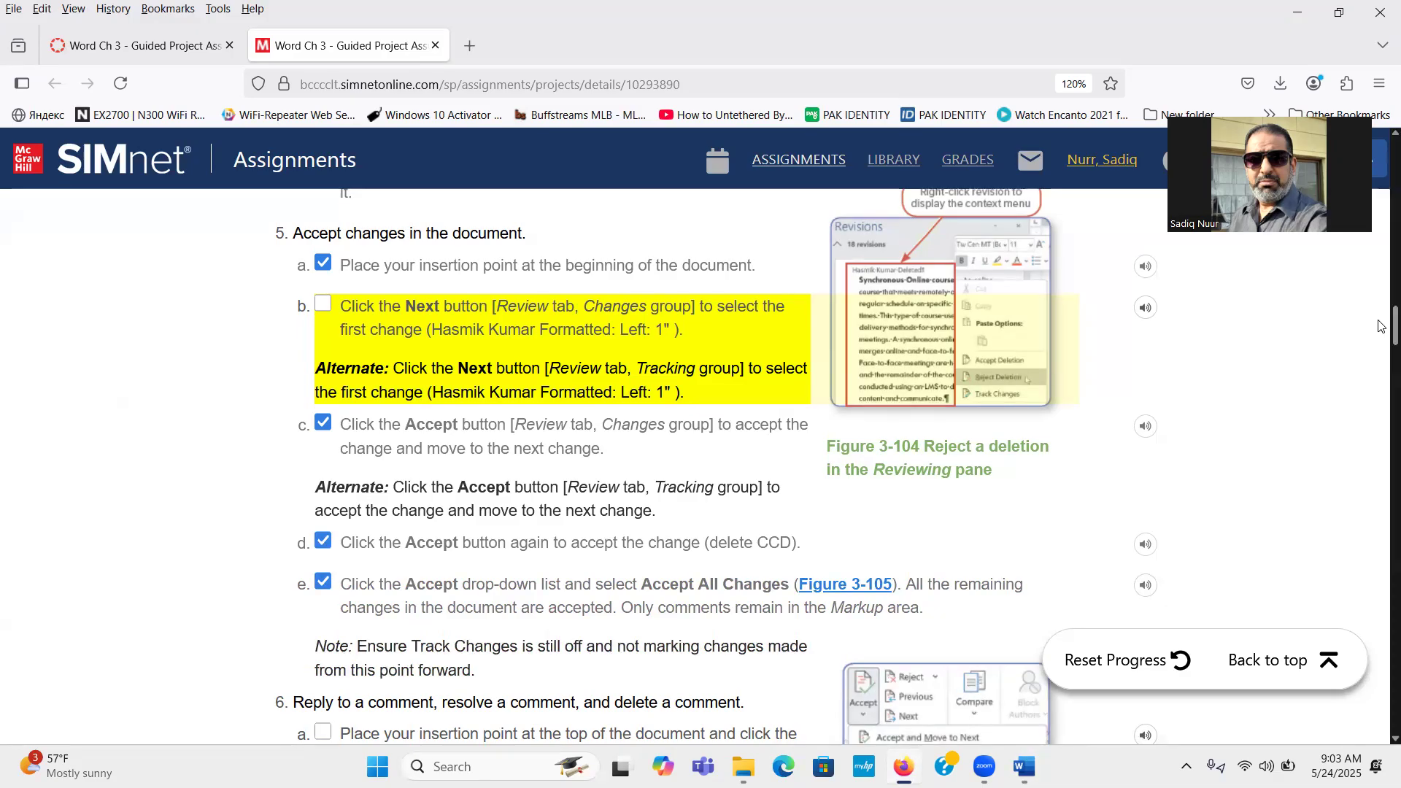
scroll(1382, 326, down, 5)
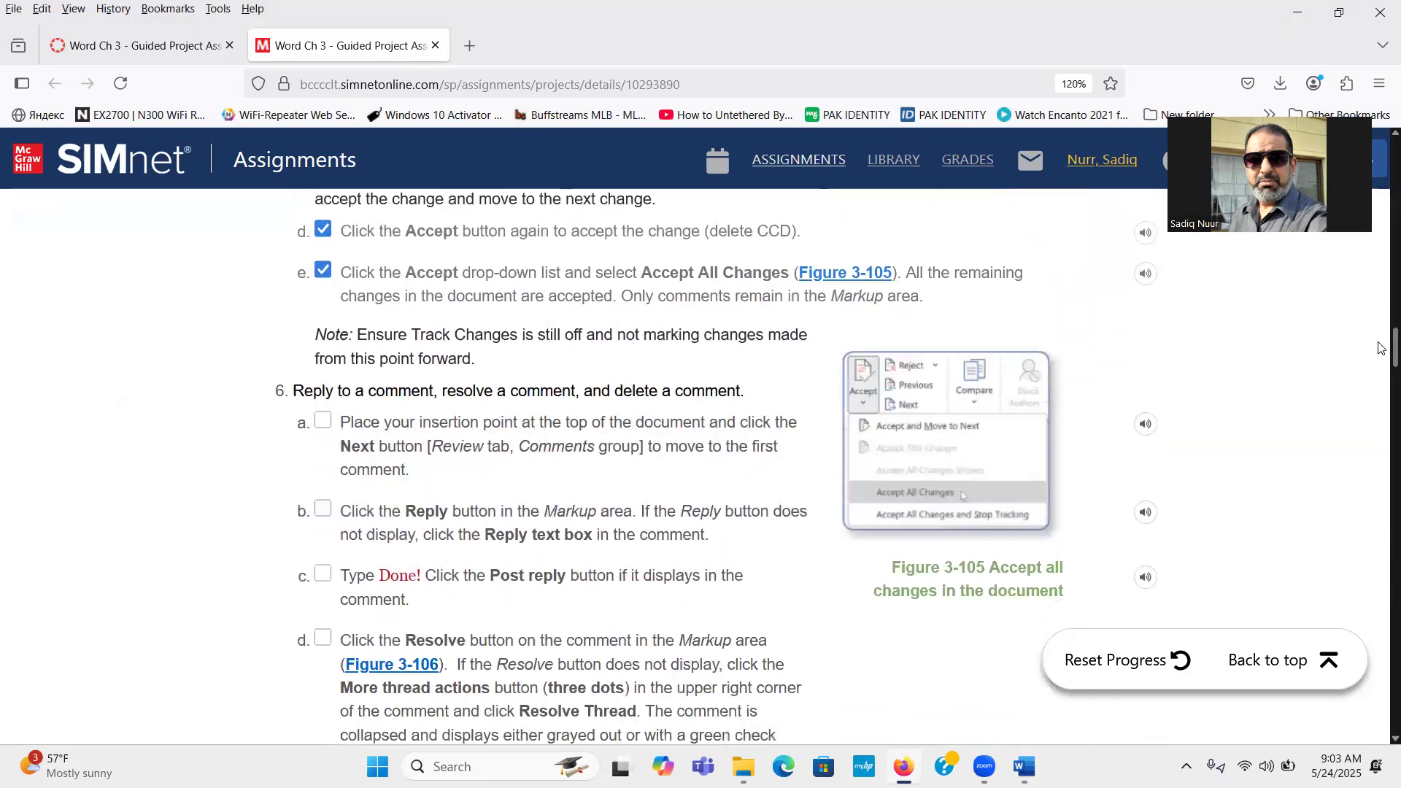
scroll(1381, 352, down, 1)
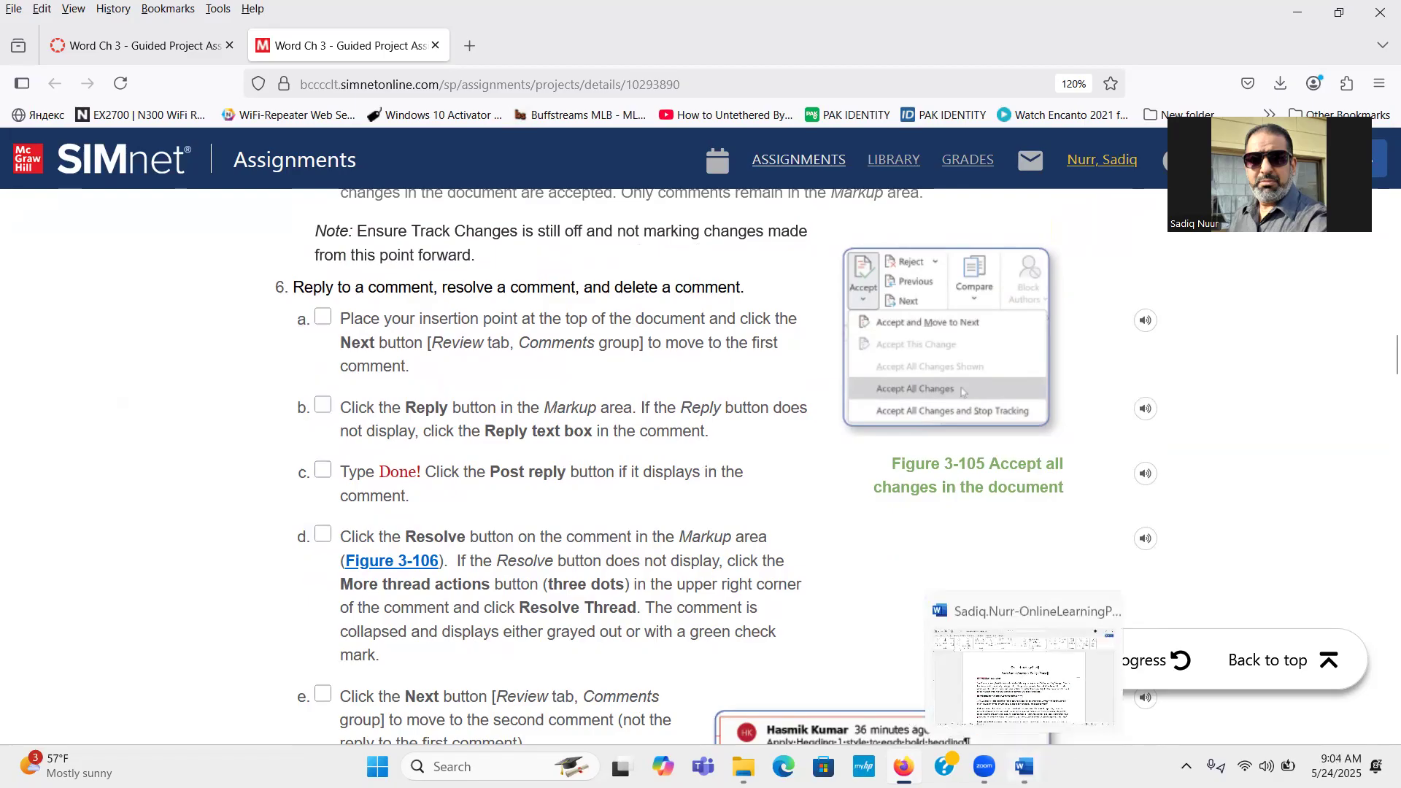
click(1024, 766)
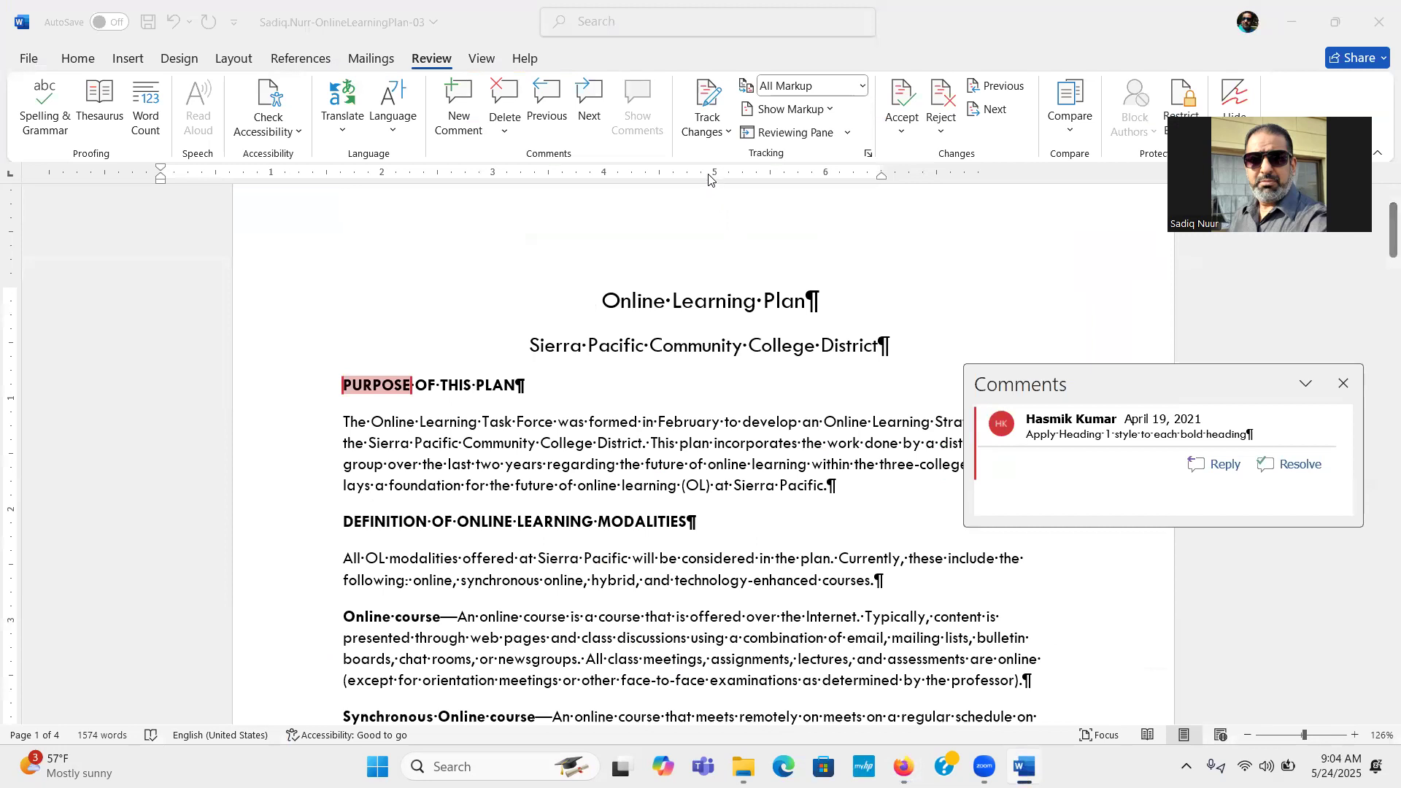
Check the Track Changes and Show Markup settings, and place the insertion point at the end of the Online Learning Plan title
click(701, 92)
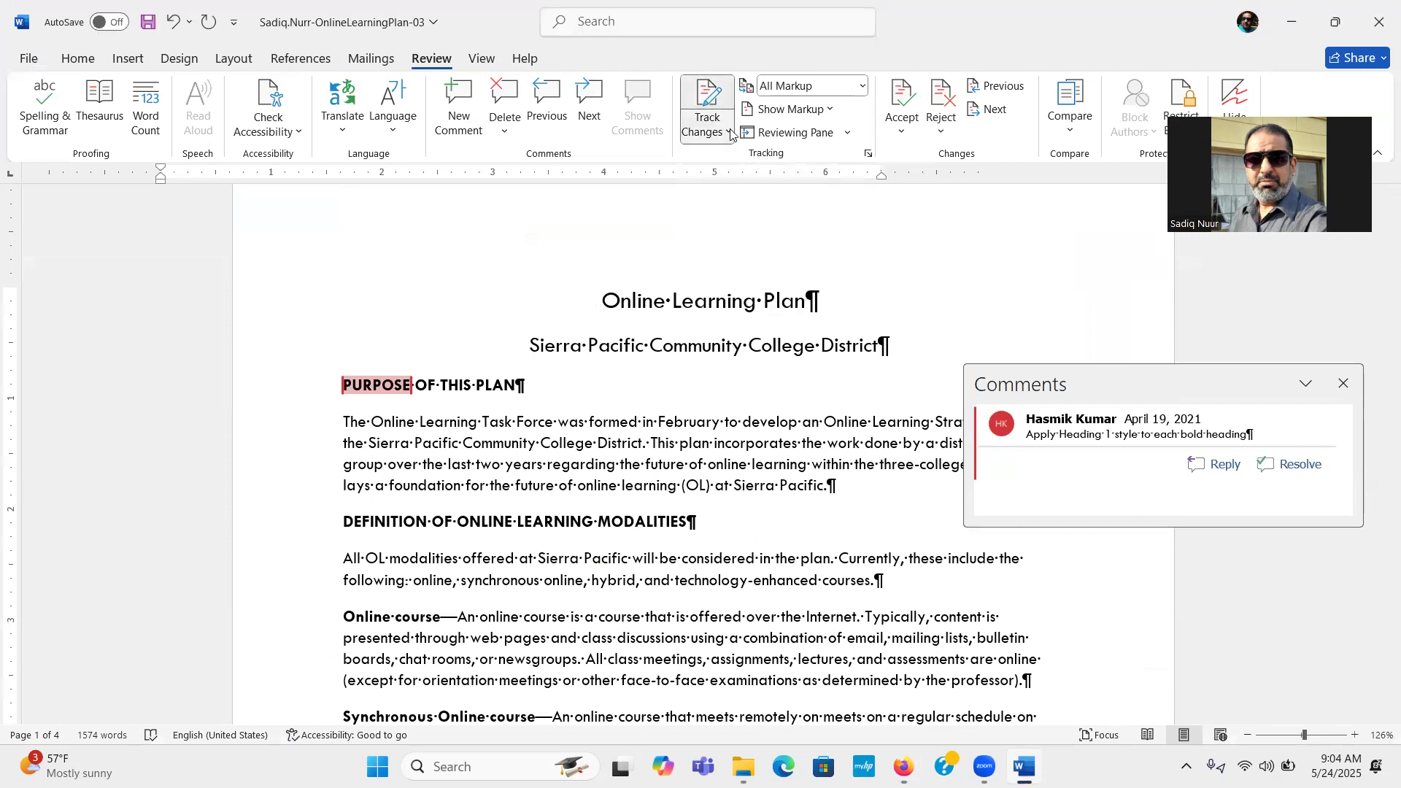
click(893, 281)
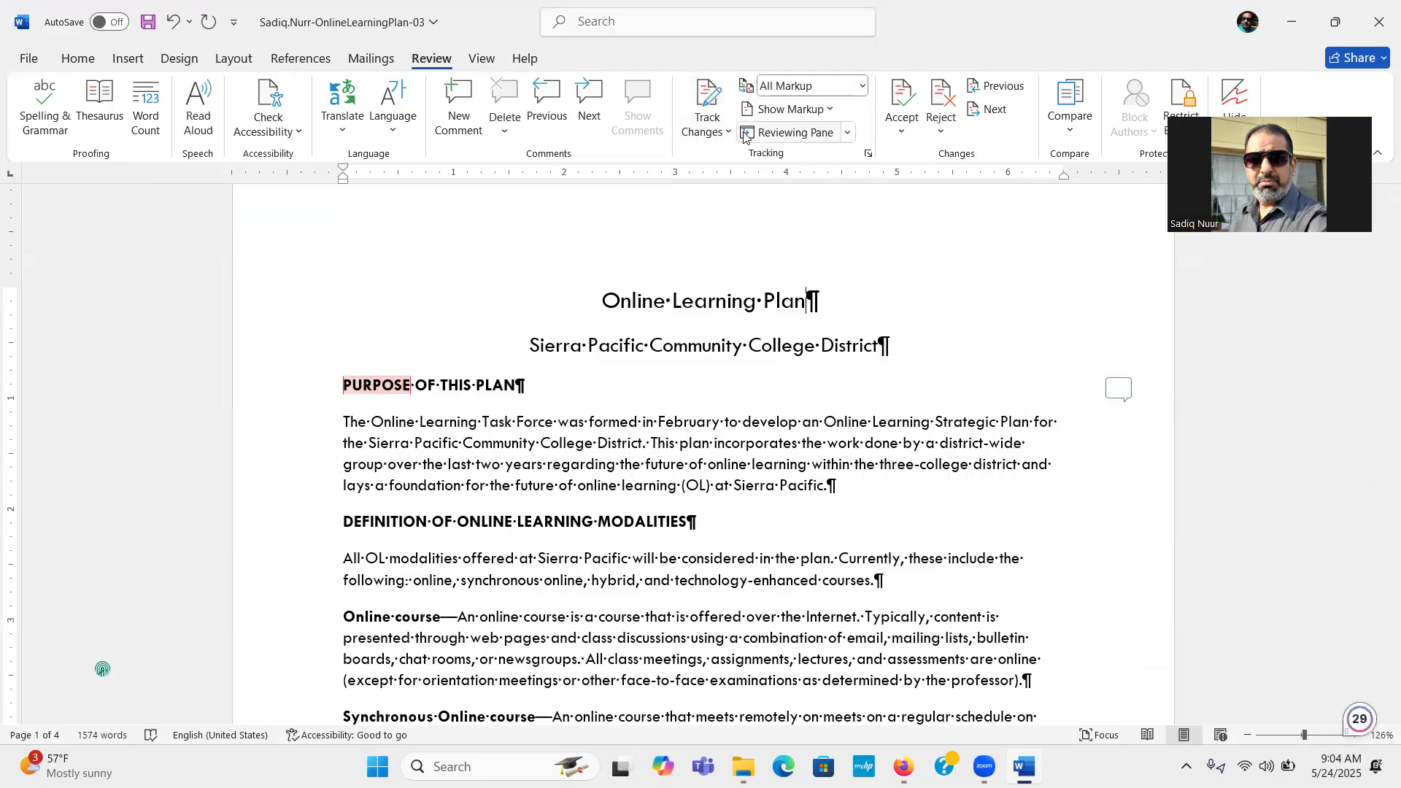
click(807, 117)
click(800, 109)
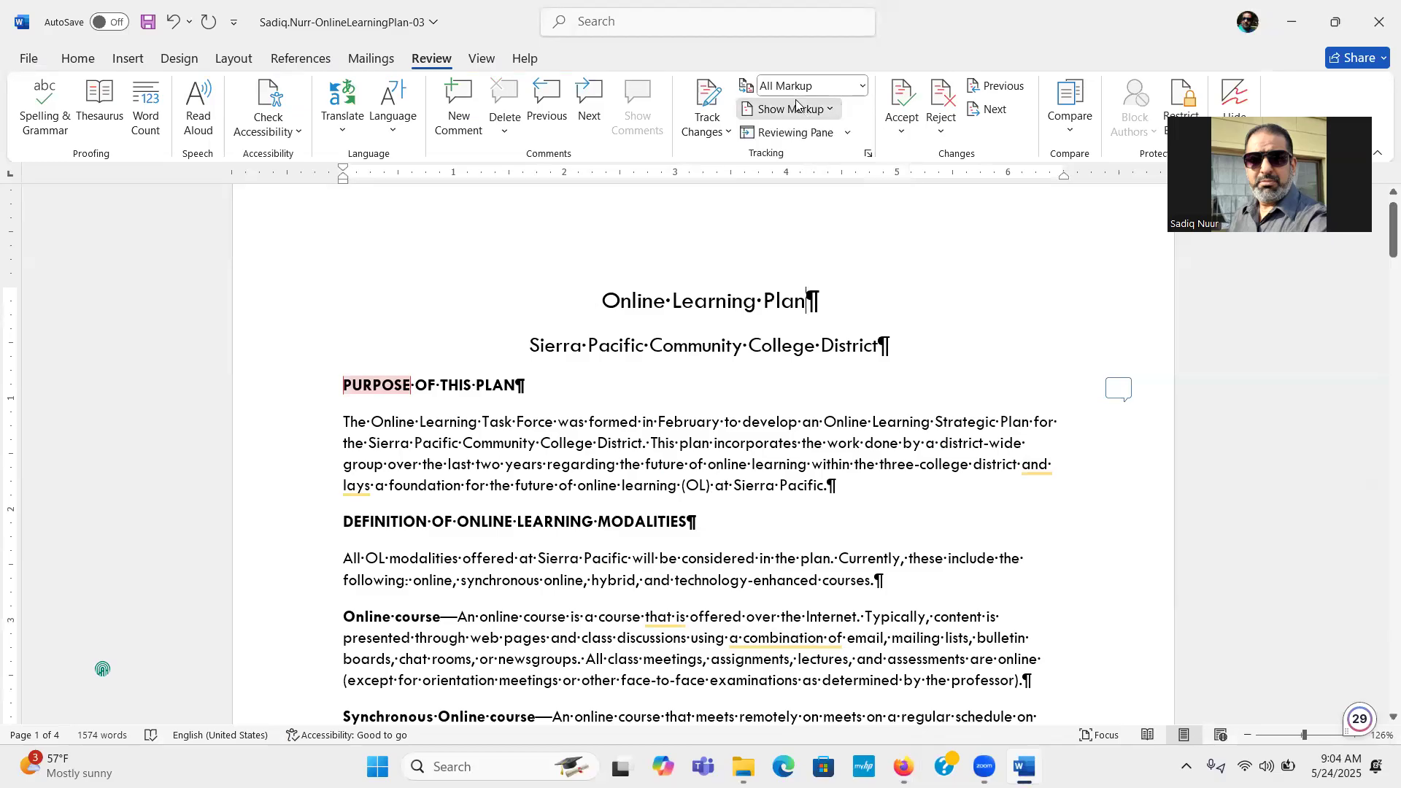
click(938, 292)
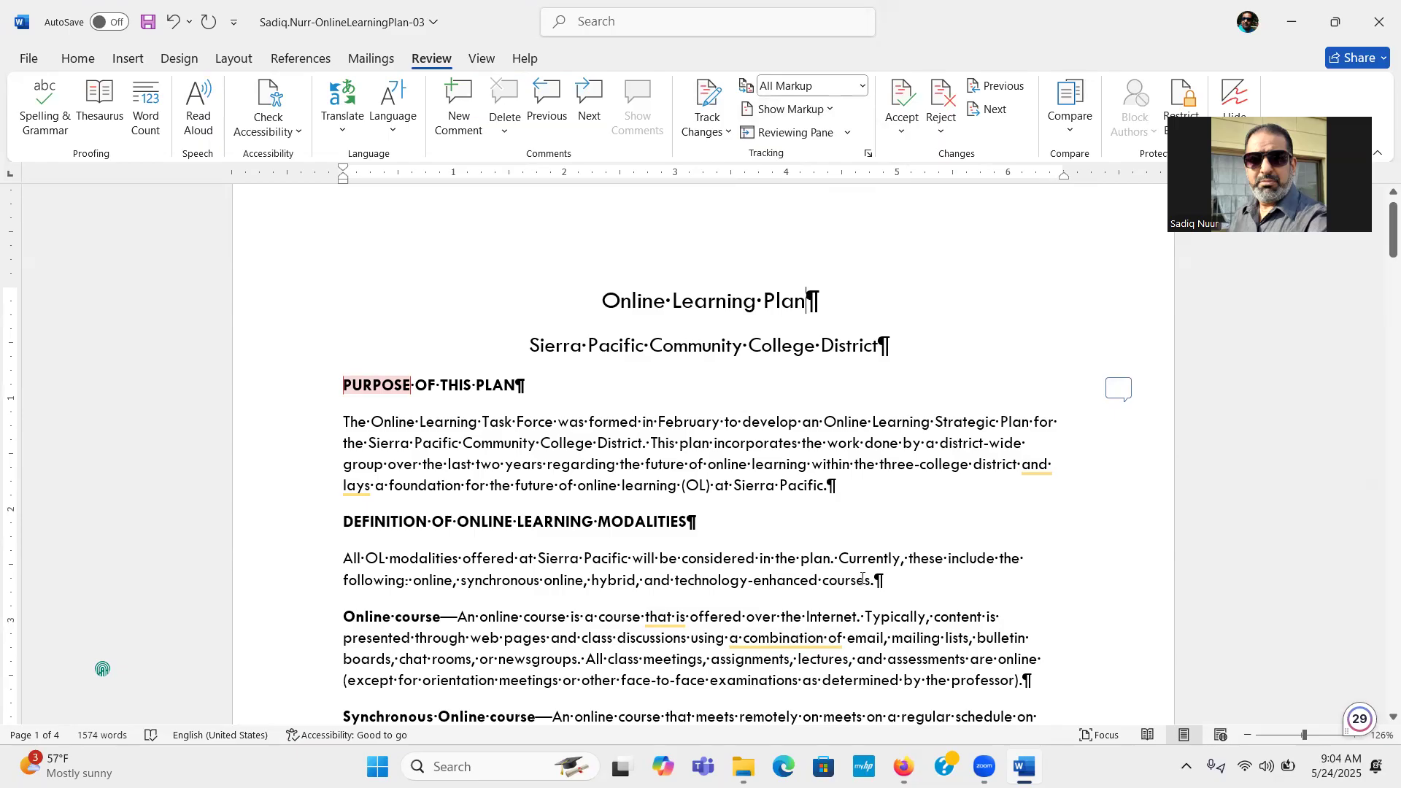
Mark step 6a as completed in the SIMnet instructions in Firefox, and return to Word
click(903, 766)
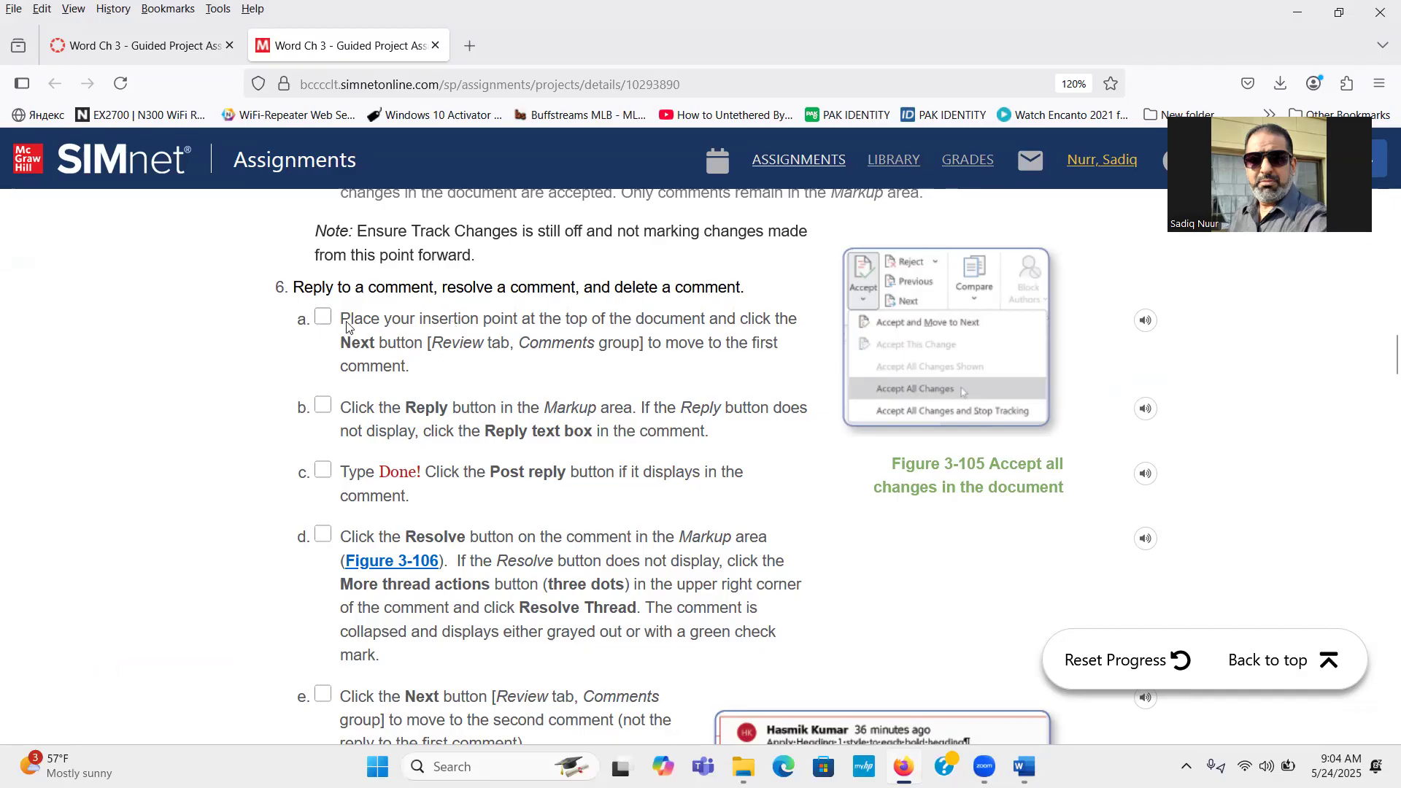
click(322, 317)
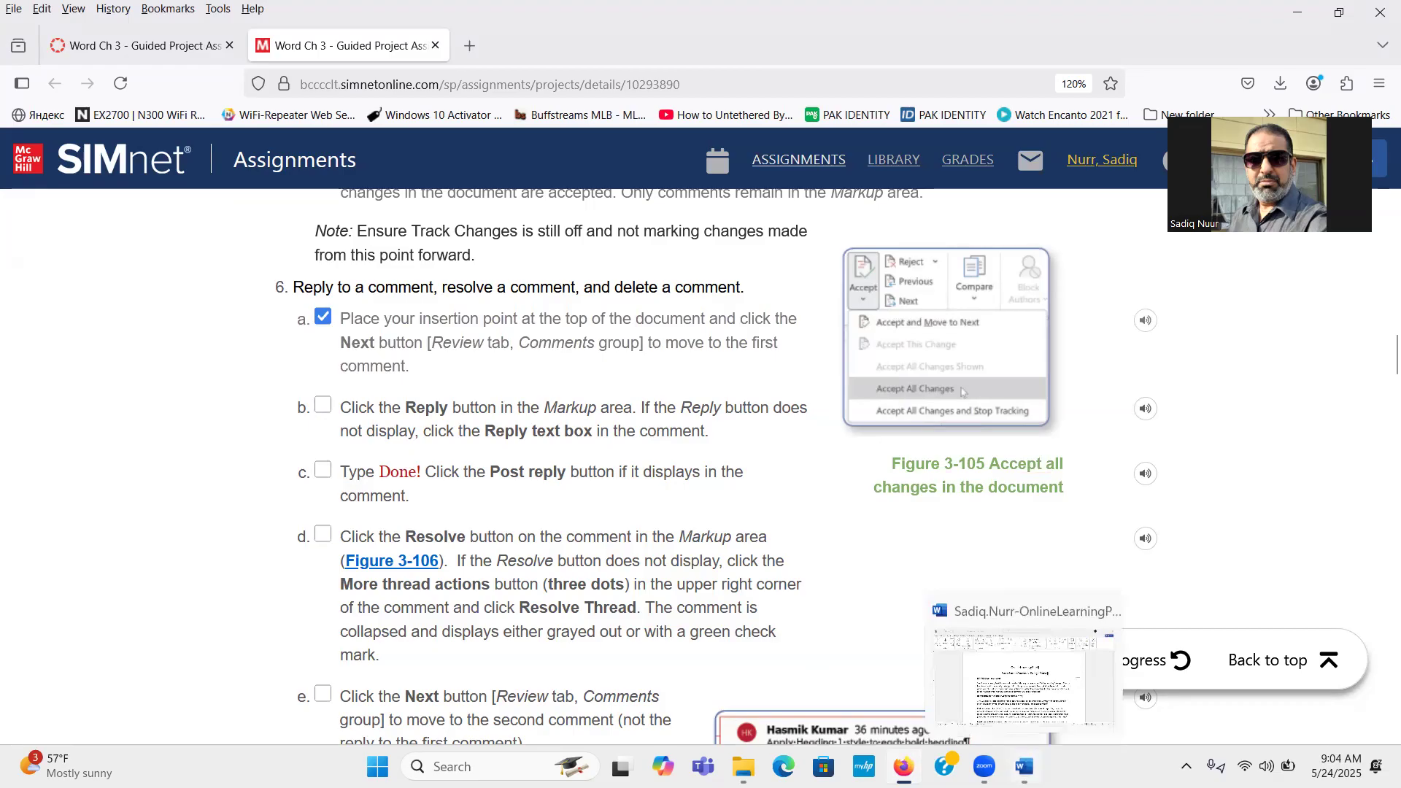
click(1024, 766)
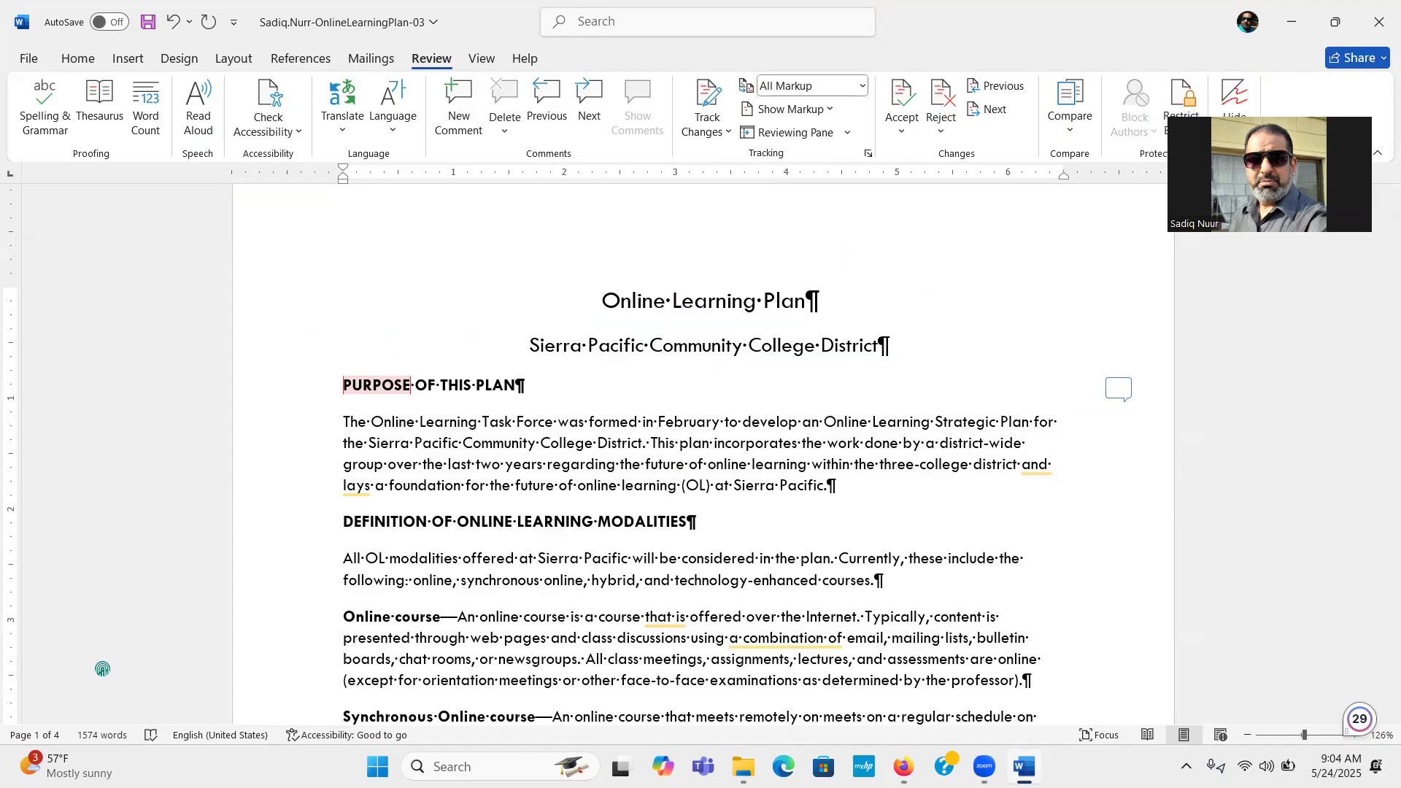
Place the insertion point at the top of the document and move to the first comment, on the PURPOSE heading
key(ctrl)
key(ctrl)
click(996, 116)
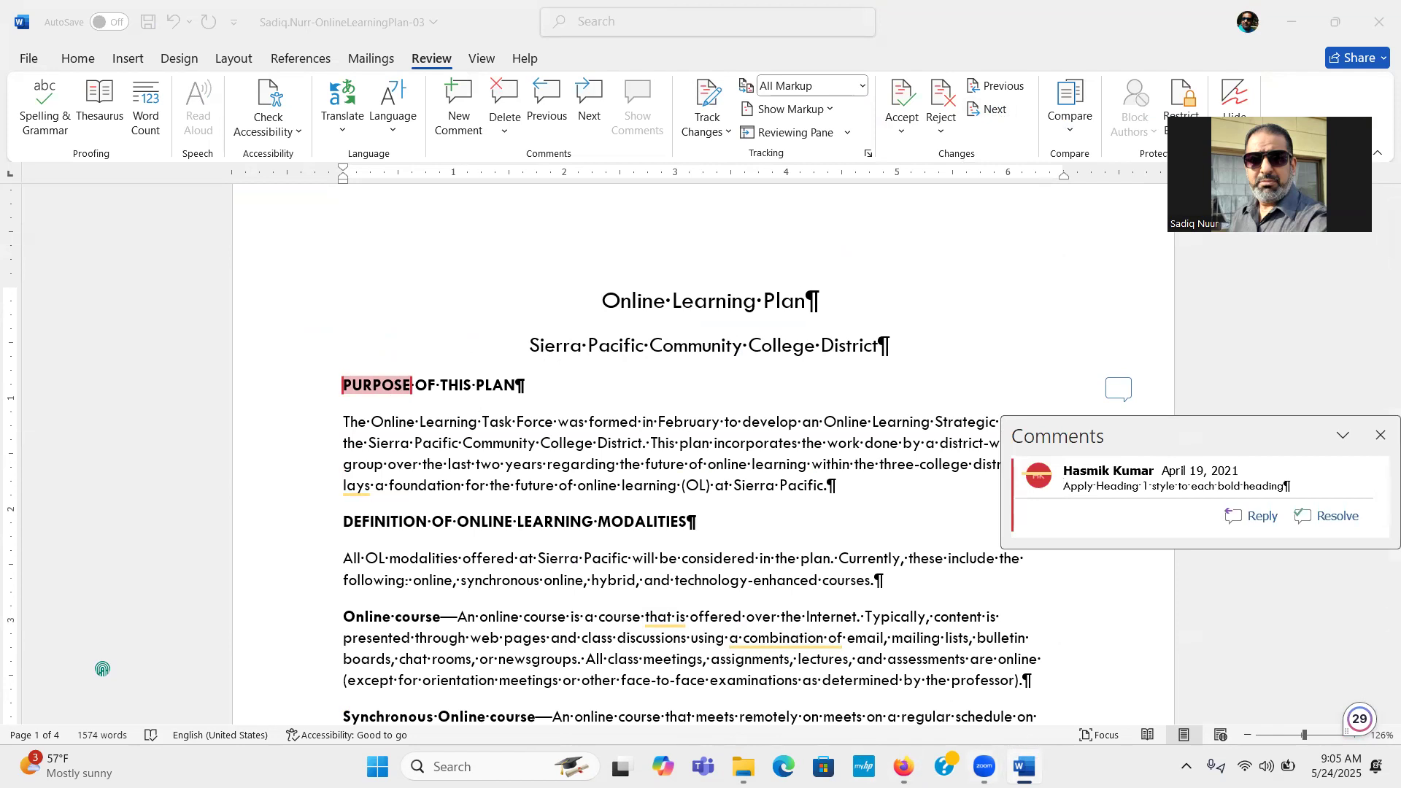
Mark step 6b as completed in the SIMnet instructions in Firefox, select the reply text Done! in step 6c, and return to Word
mouse_move(1023, 766)
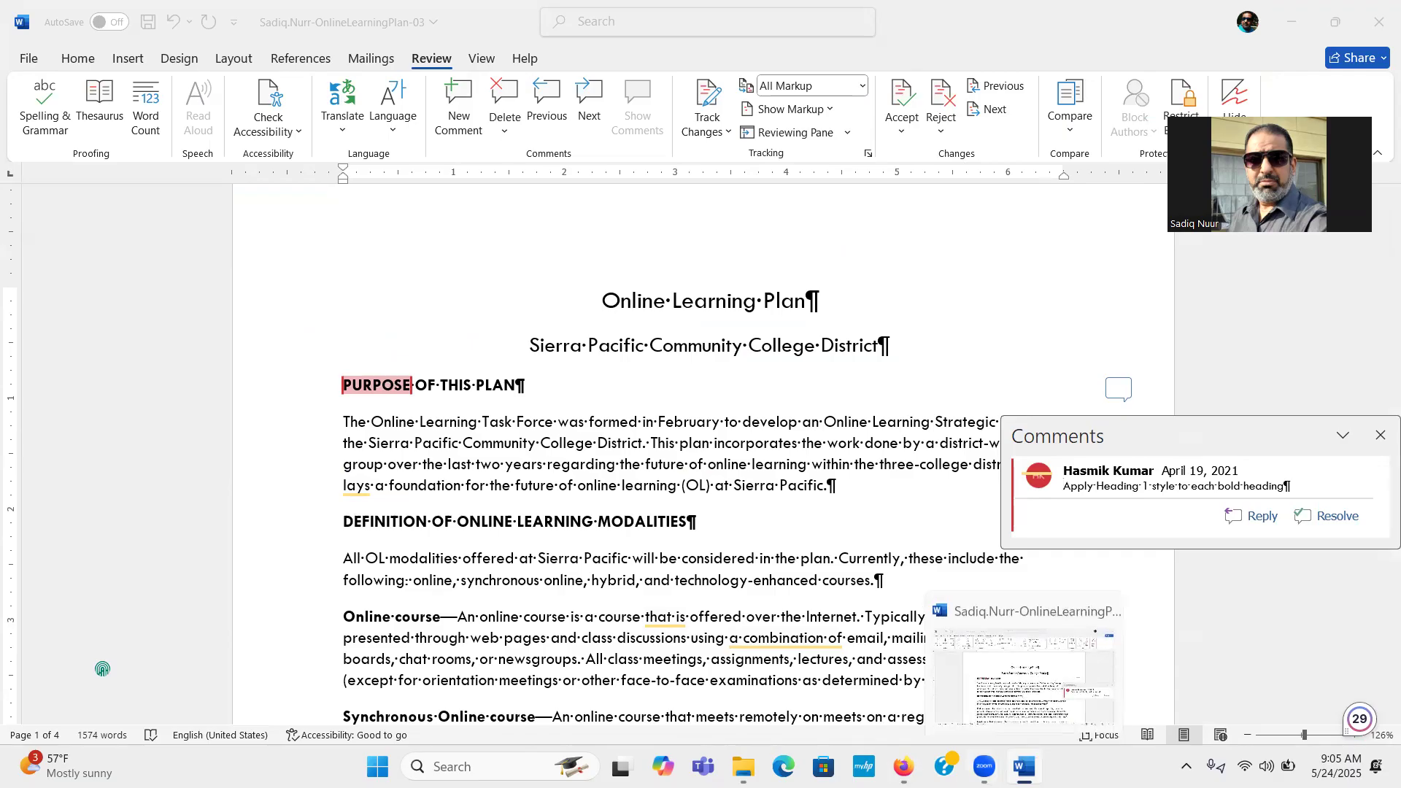
click(903, 766)
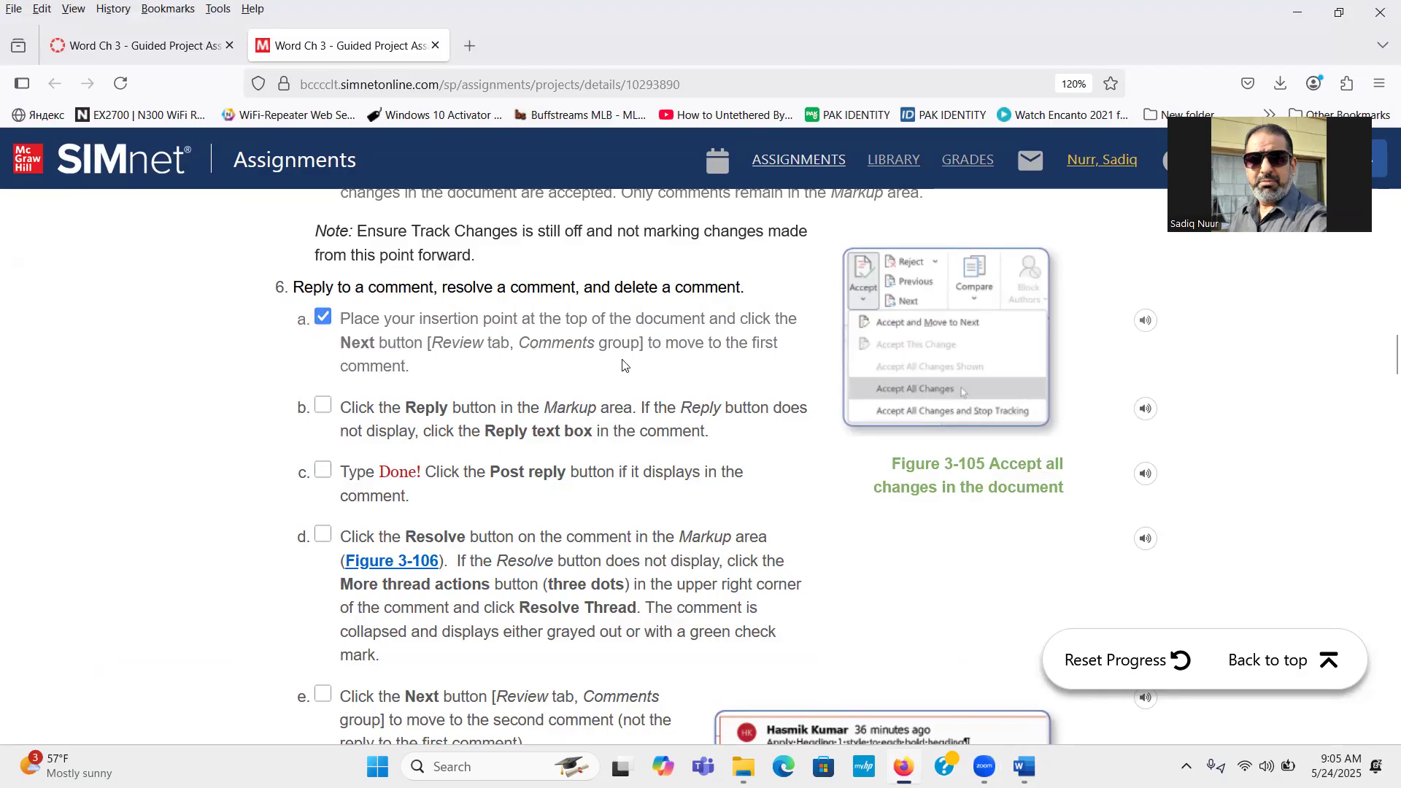
click(322, 405)
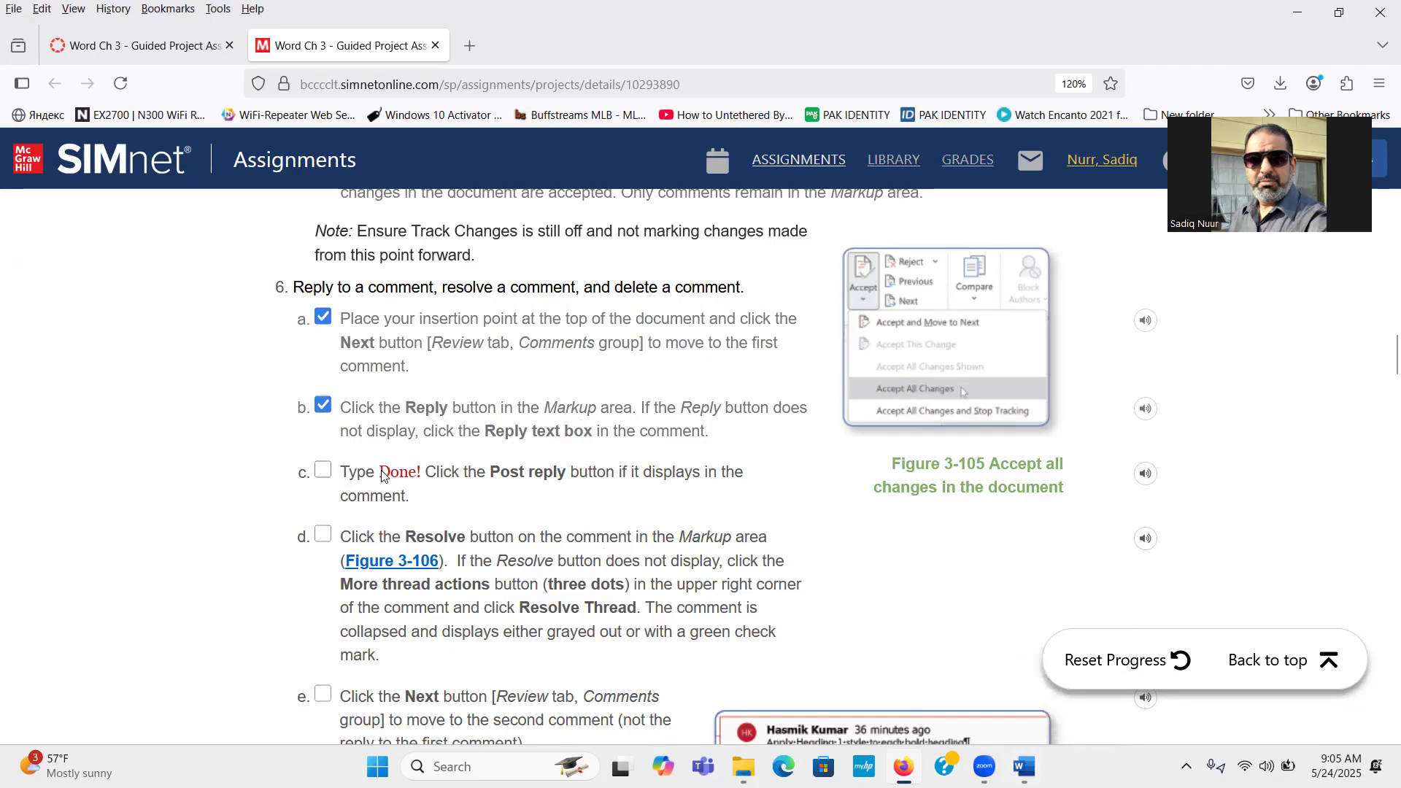
drag(382, 474, 411, 476)
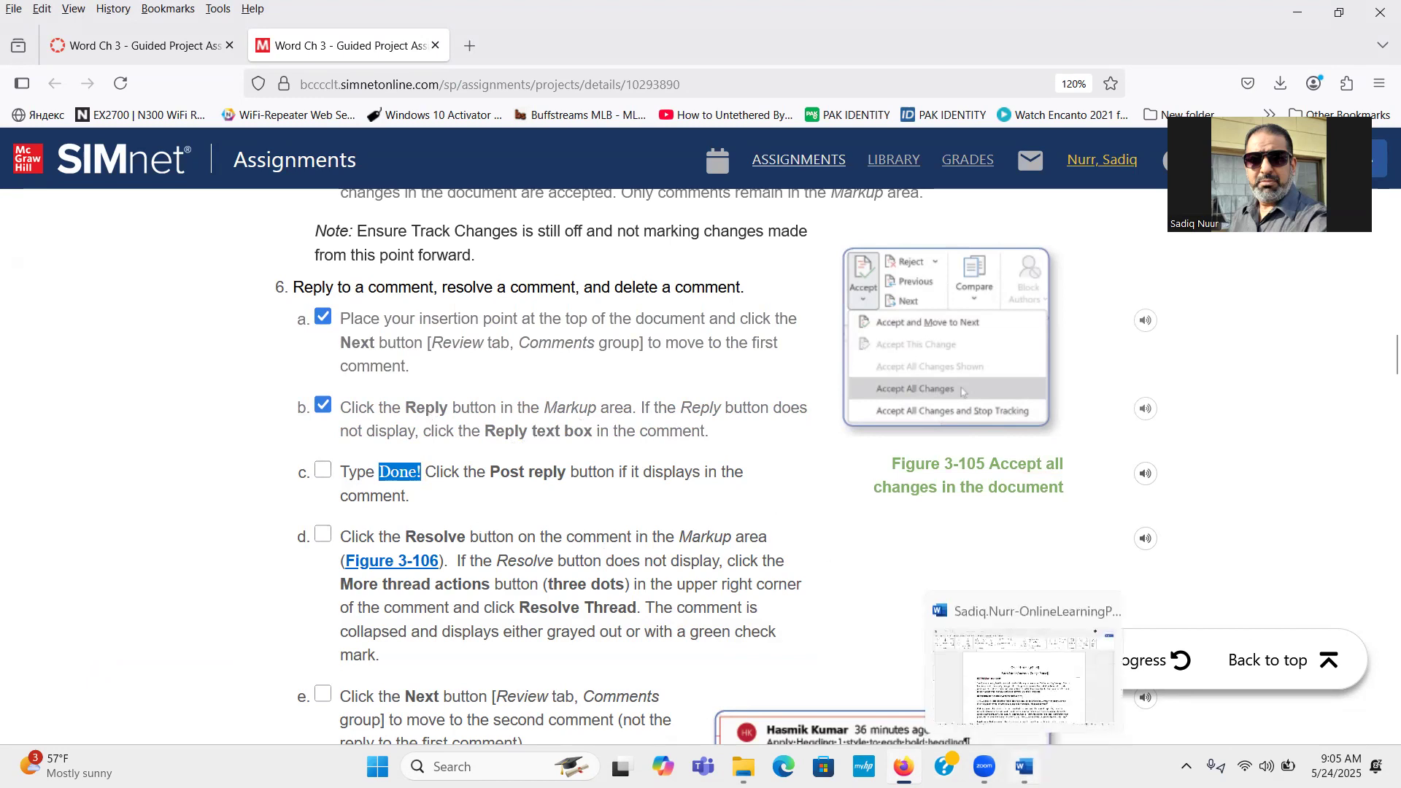
click(1020, 765)
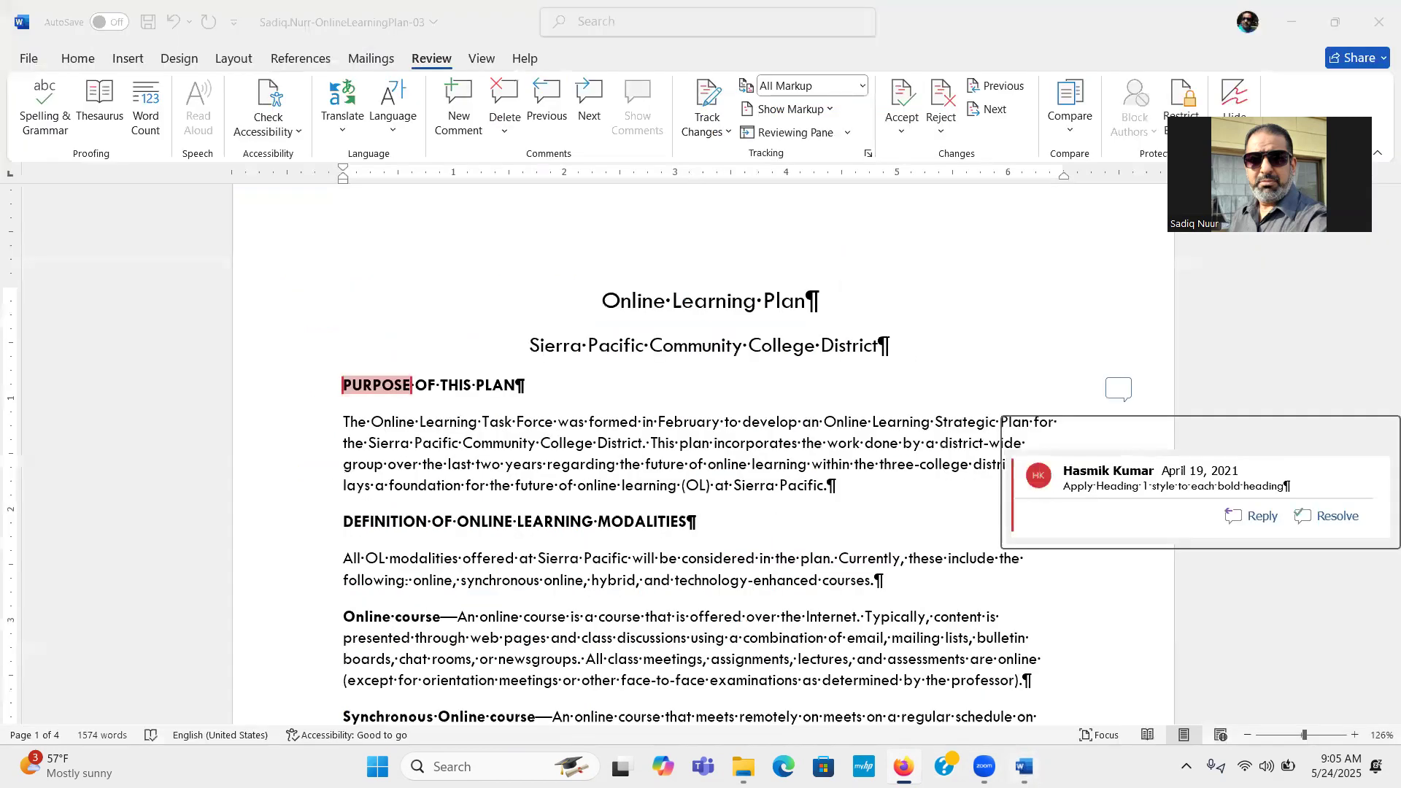
Reply Done! to the first comment, on the PURPOSE heading, and display the comment thread again
click(1260, 518)
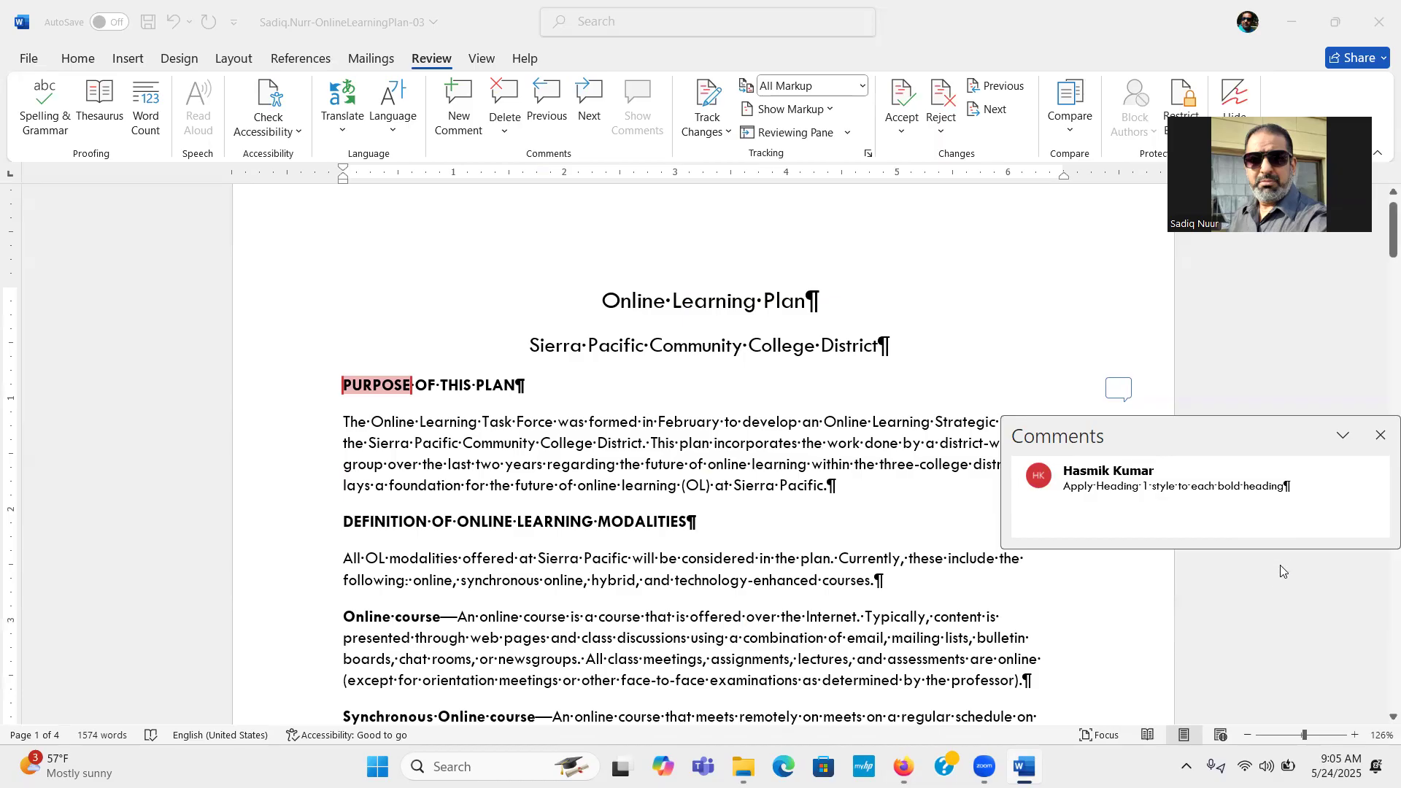
click(1202, 483)
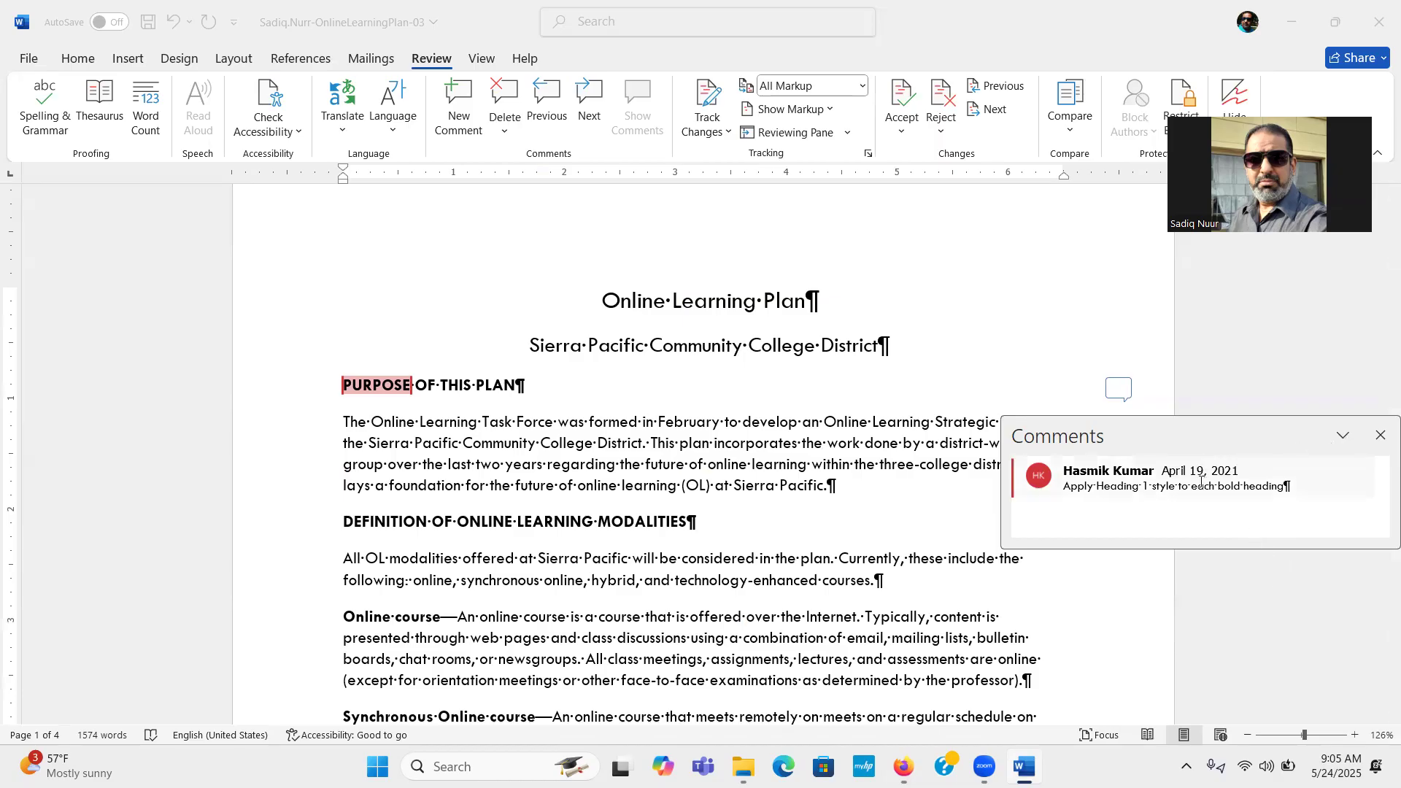
click(1343, 436)
click(1288, 427)
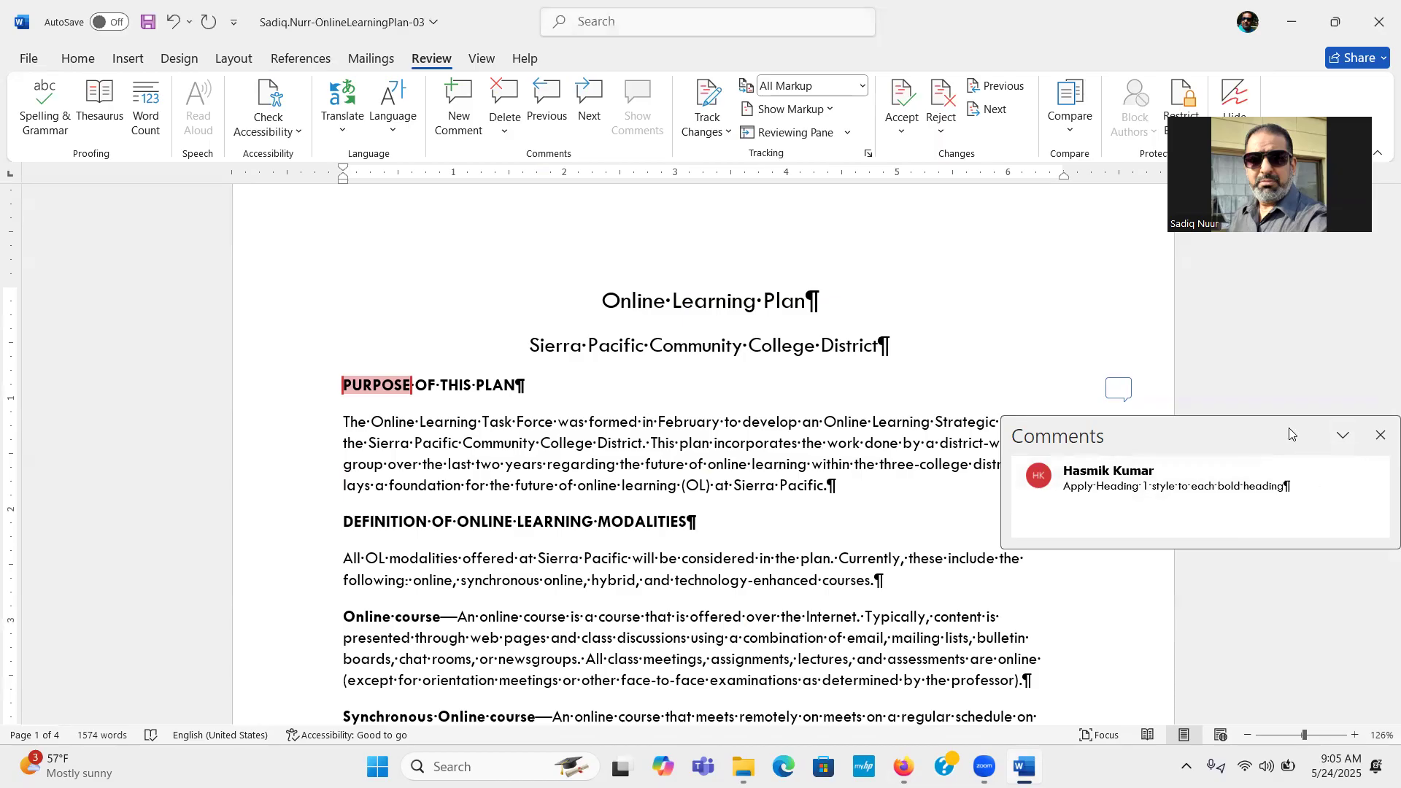
click(1380, 437)
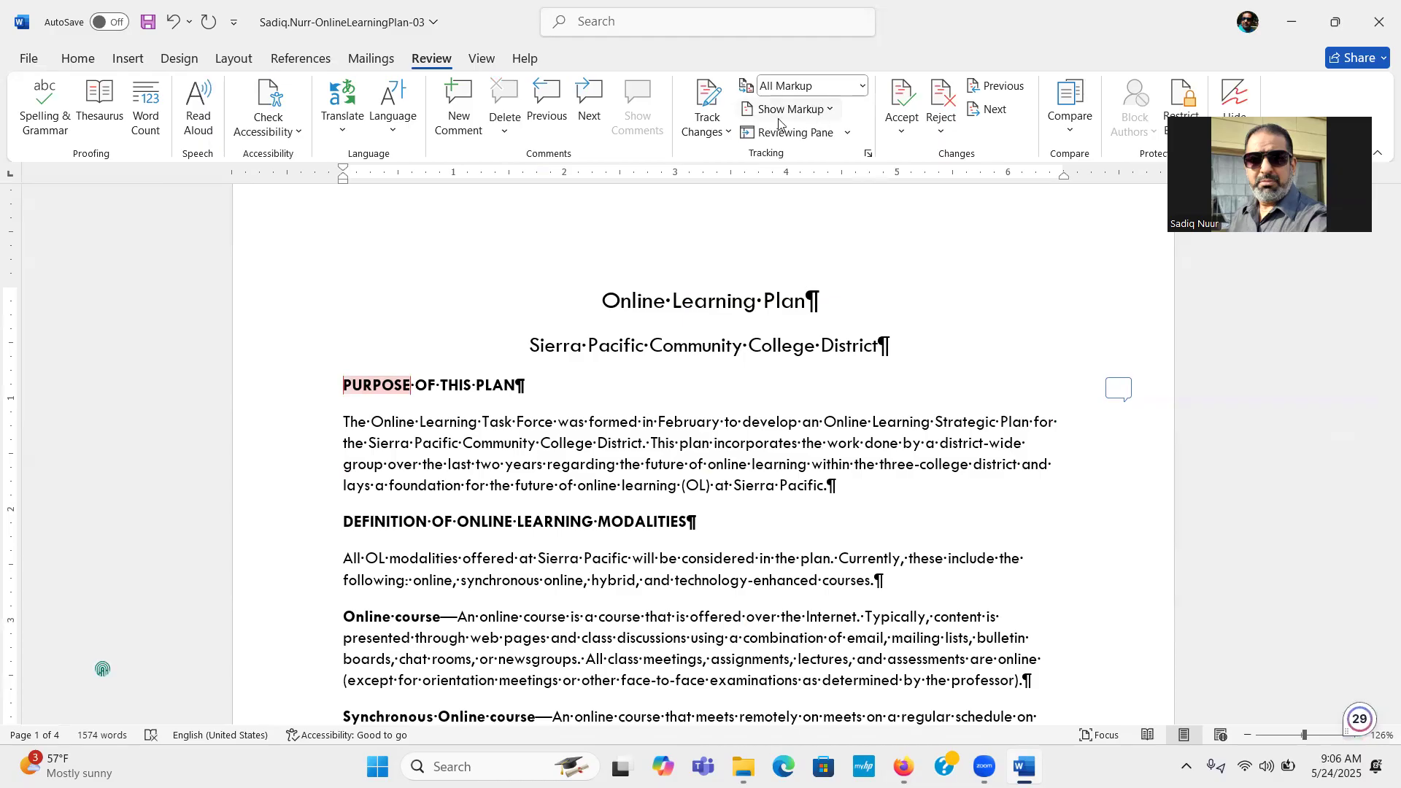
click(998, 109)
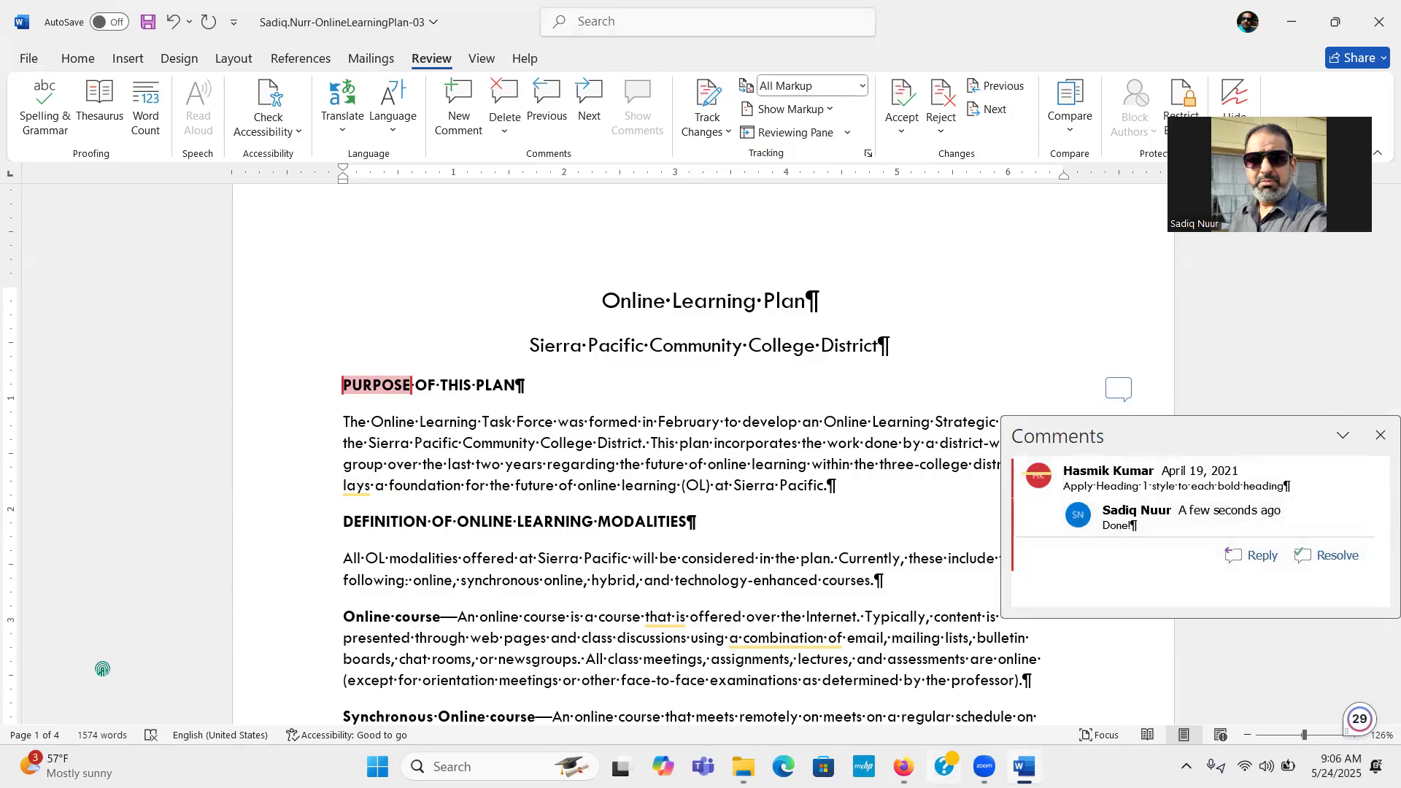
Mark steps 6c and 6d as completed in the SIMnet instructions in Firefox, read the rest of step 6, and return to Word
click(903, 766)
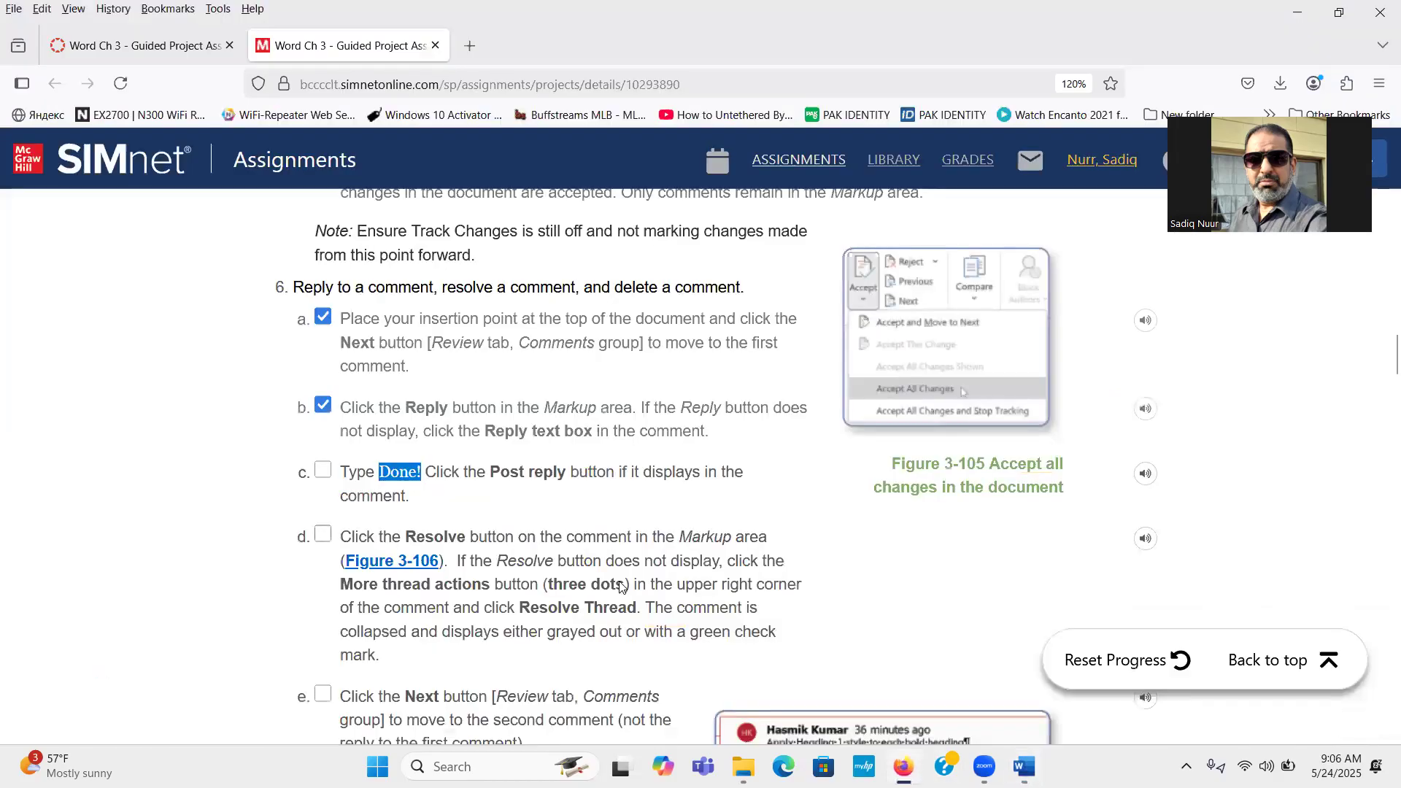
click(326, 476)
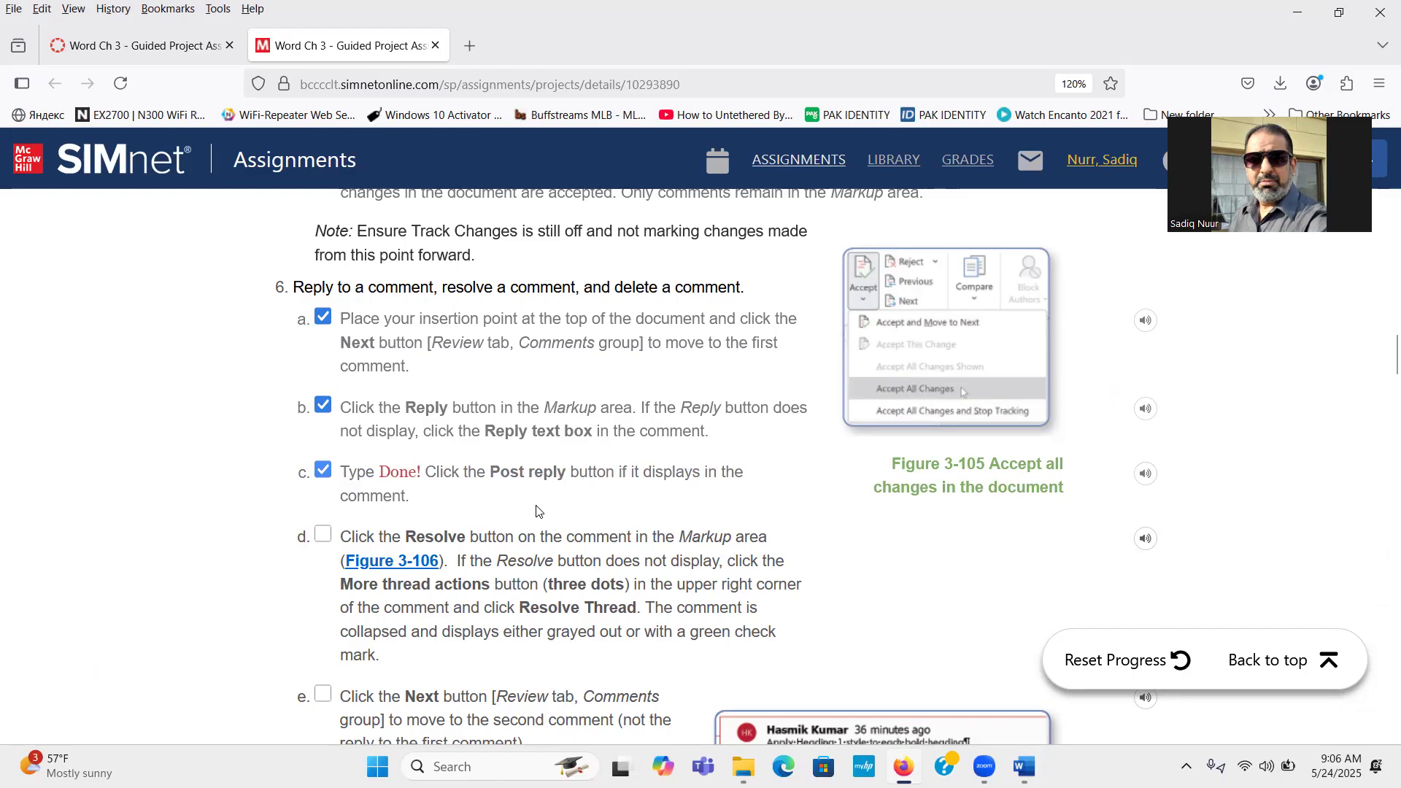
click(322, 537)
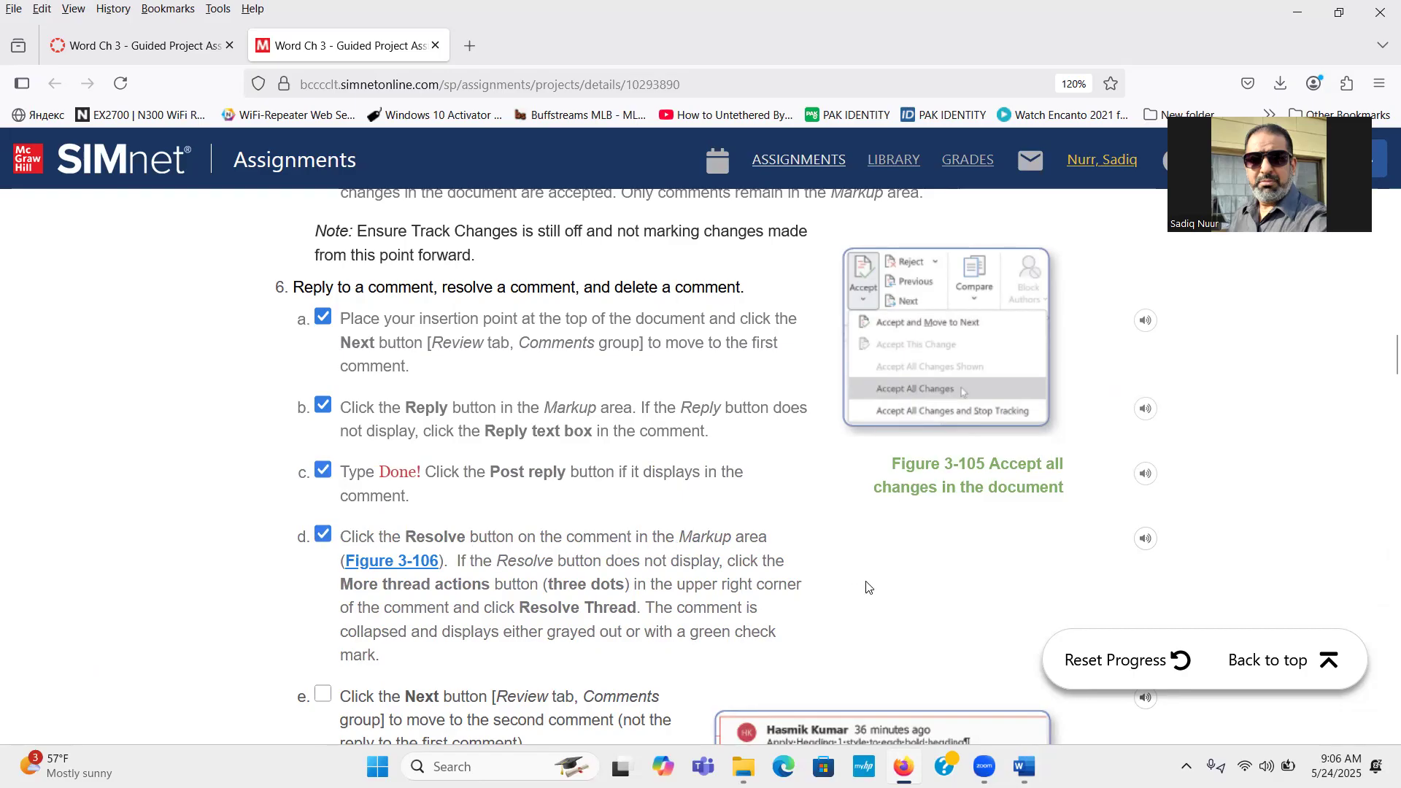
scroll(1381, 377, down, 4)
scroll(1381, 378, down, 2)
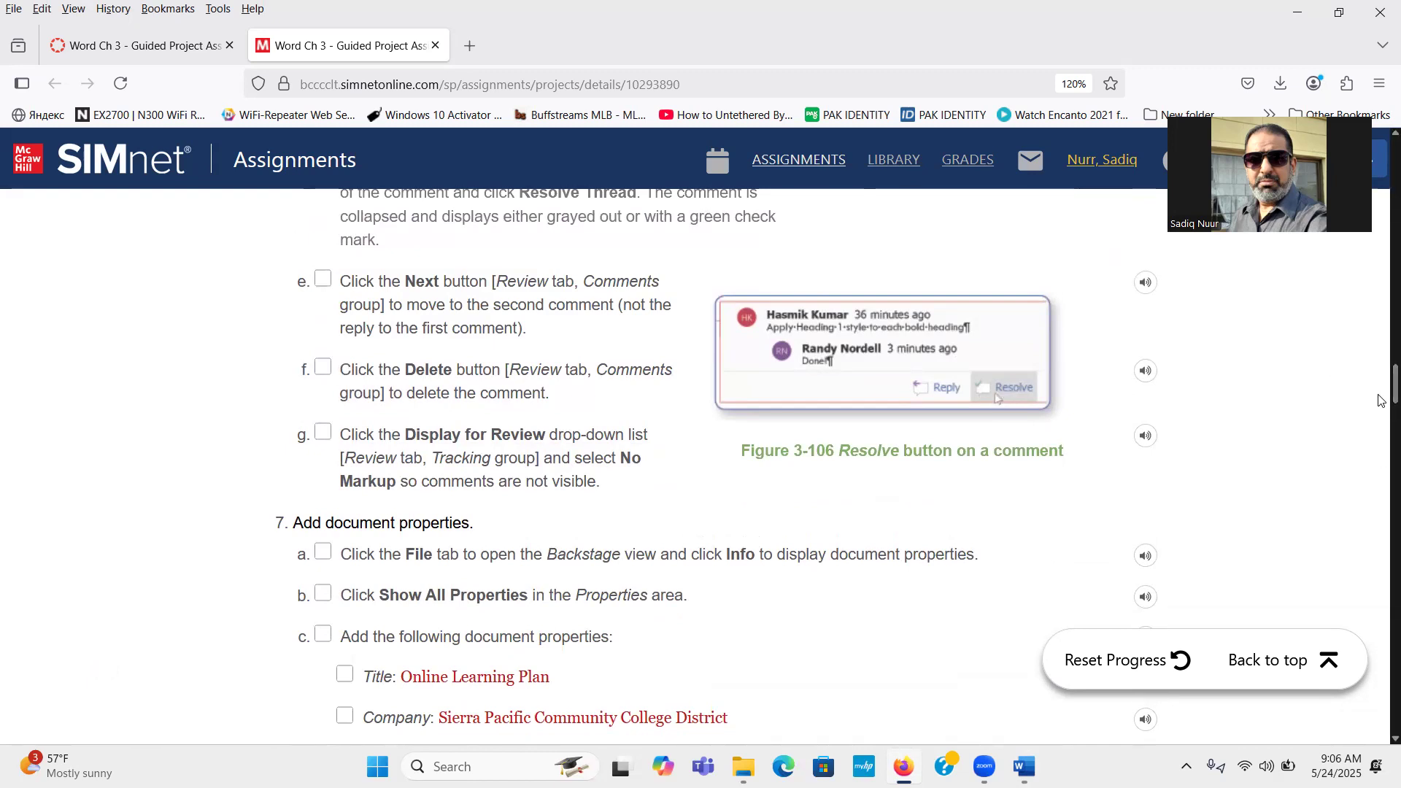
scroll(1382, 375, up, 5)
scroll(1381, 374, down, 2)
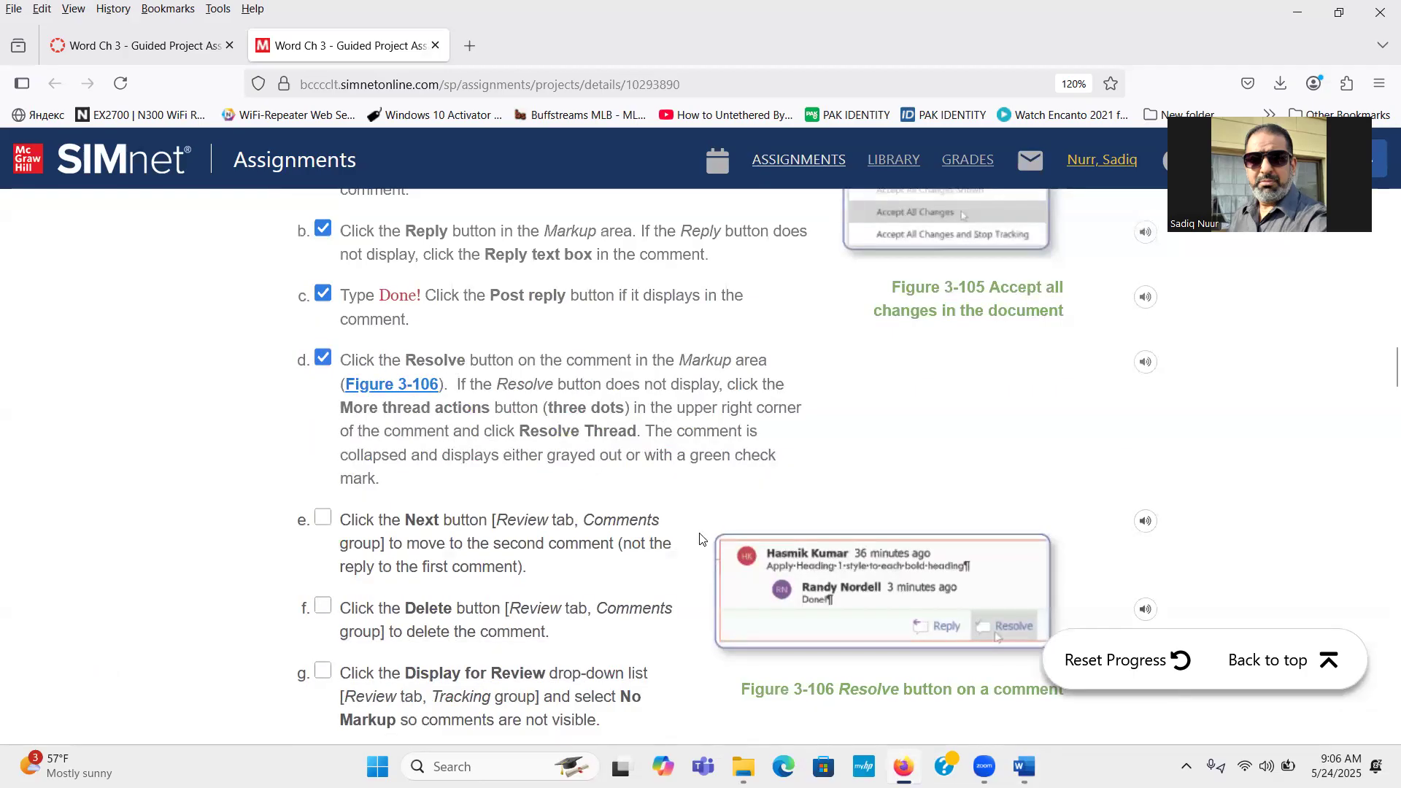
click(1023, 766)
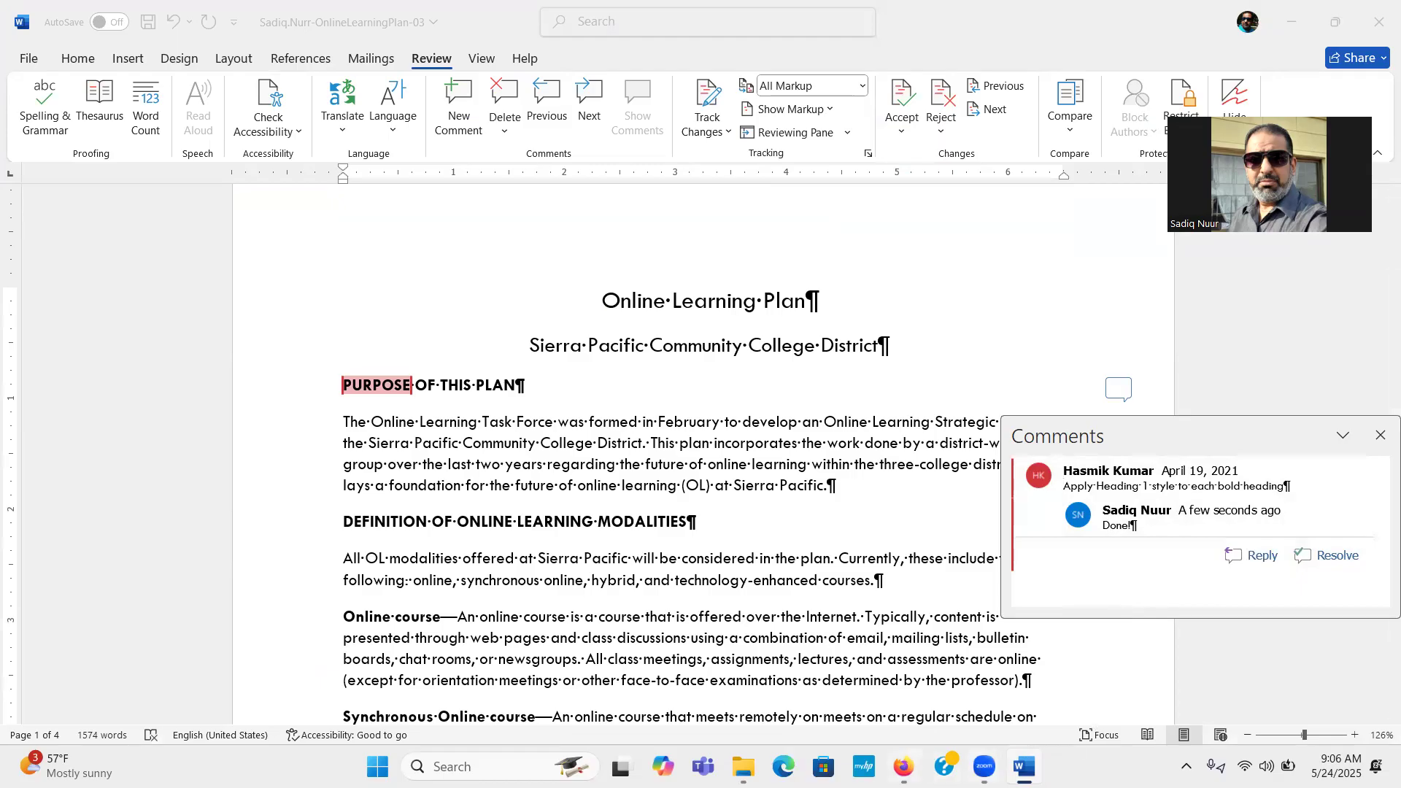
Recheck the resolve instruction in Firefox, and resolve the comment thread on the PURPOSE heading in Word
click(903, 766)
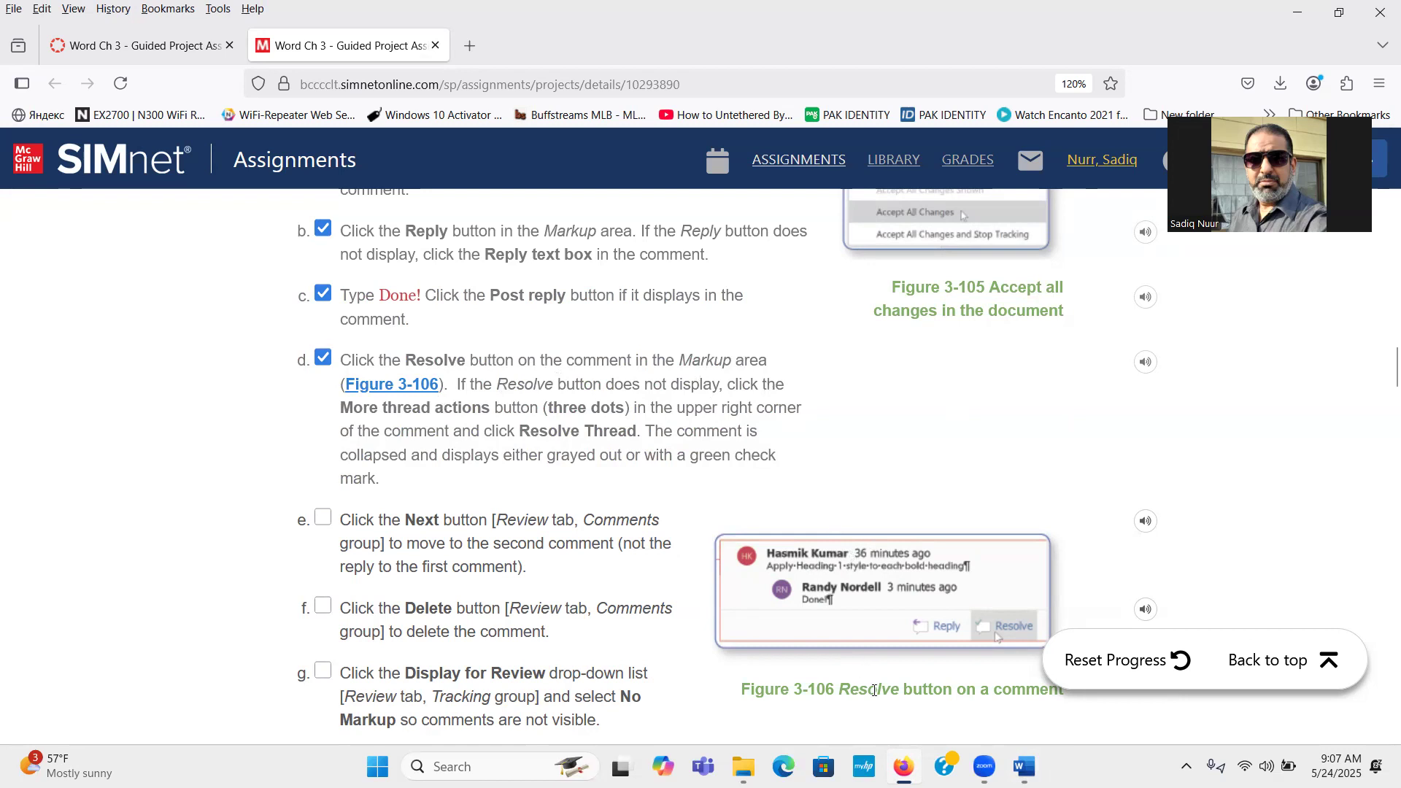
mouse_move(1025, 766)
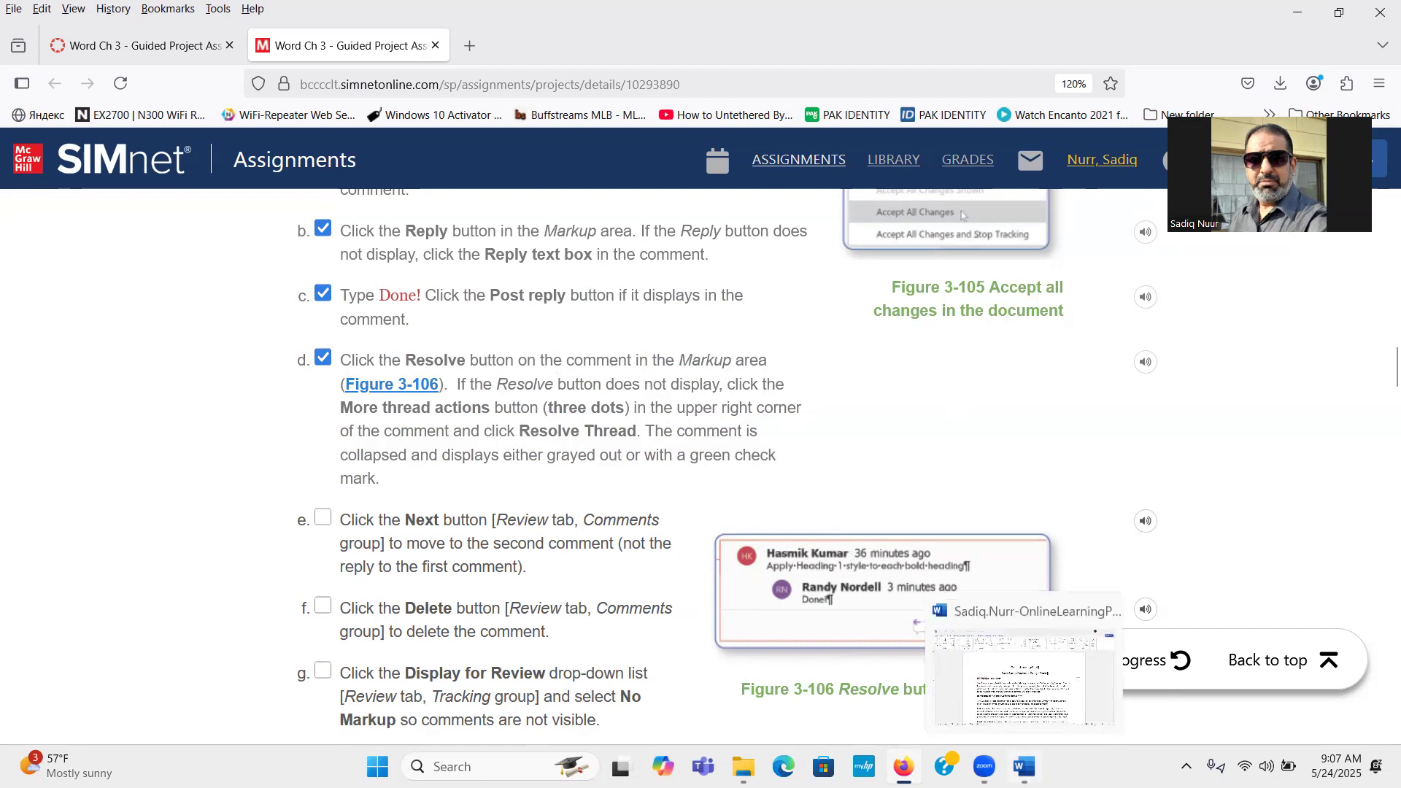
click(1024, 766)
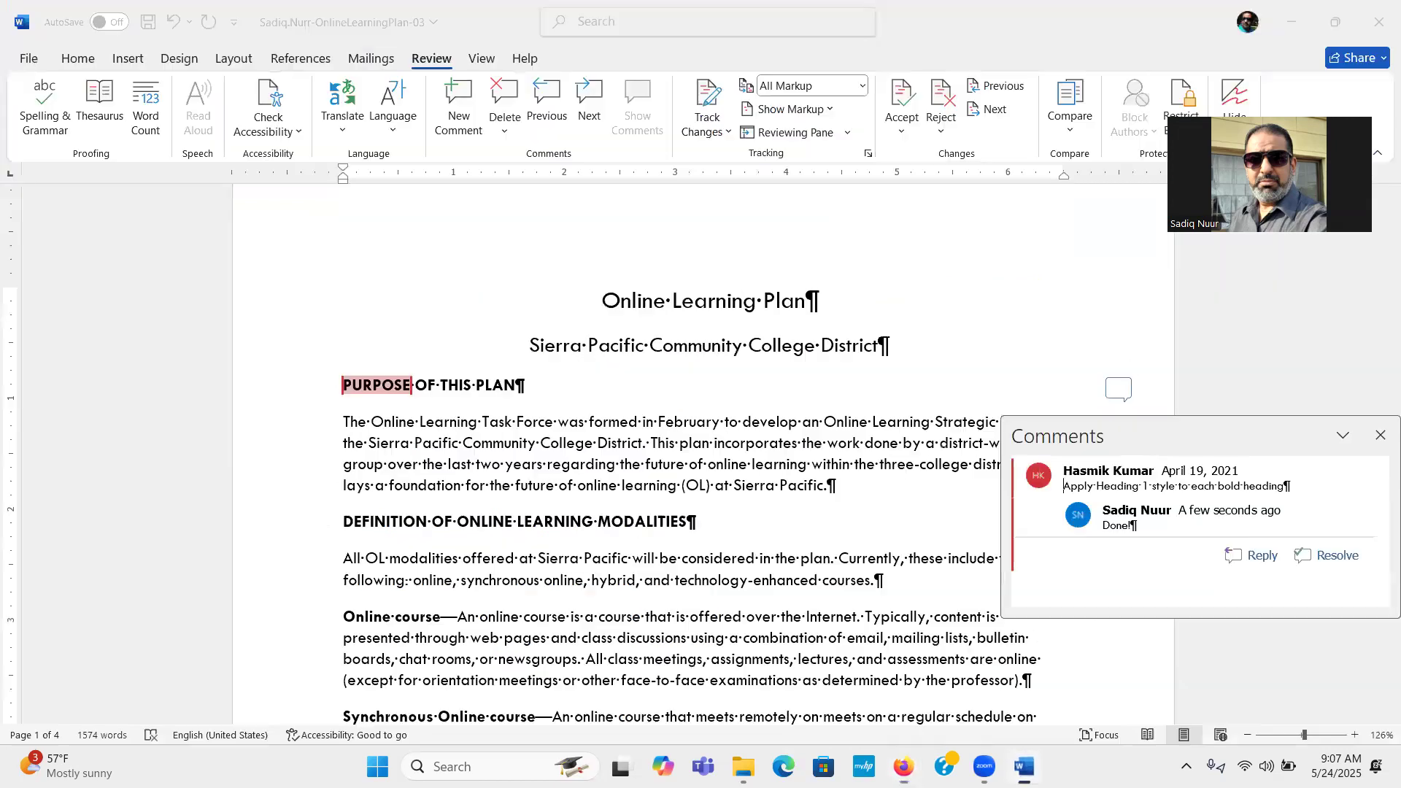
click(1340, 563)
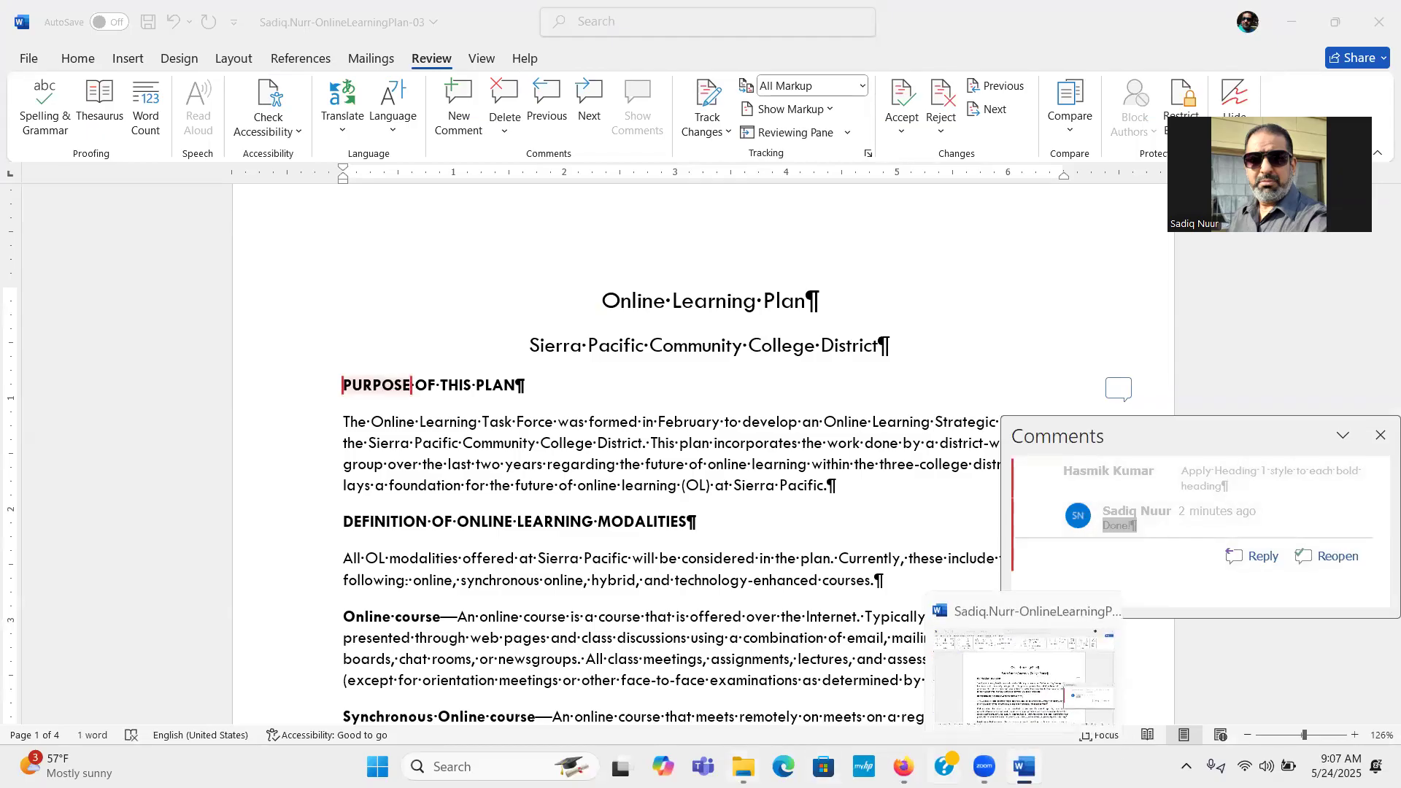
Mark step 6e as completed in the SIMnet instructions in Firefox, and move to the second comment in the Word document
click(998, 642)
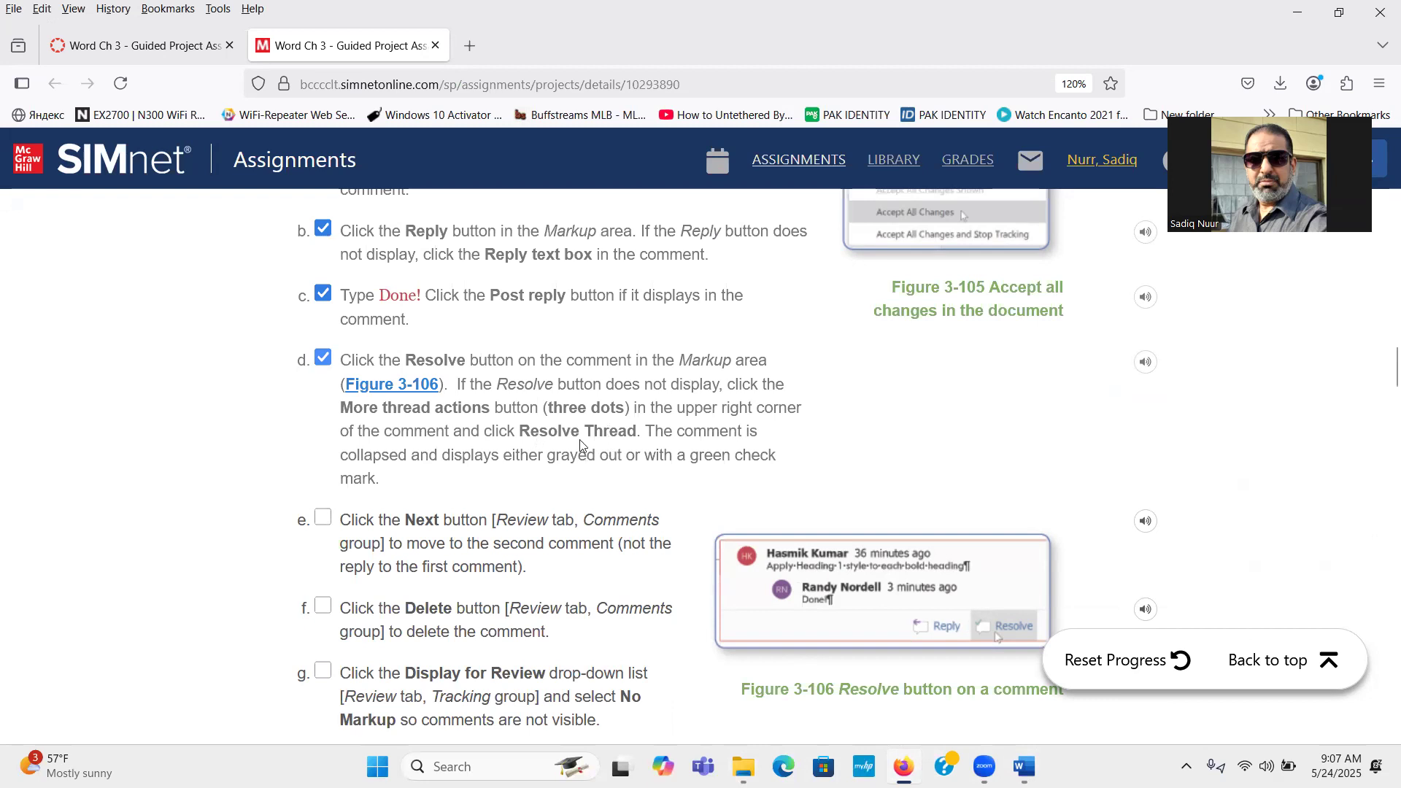
click(322, 526)
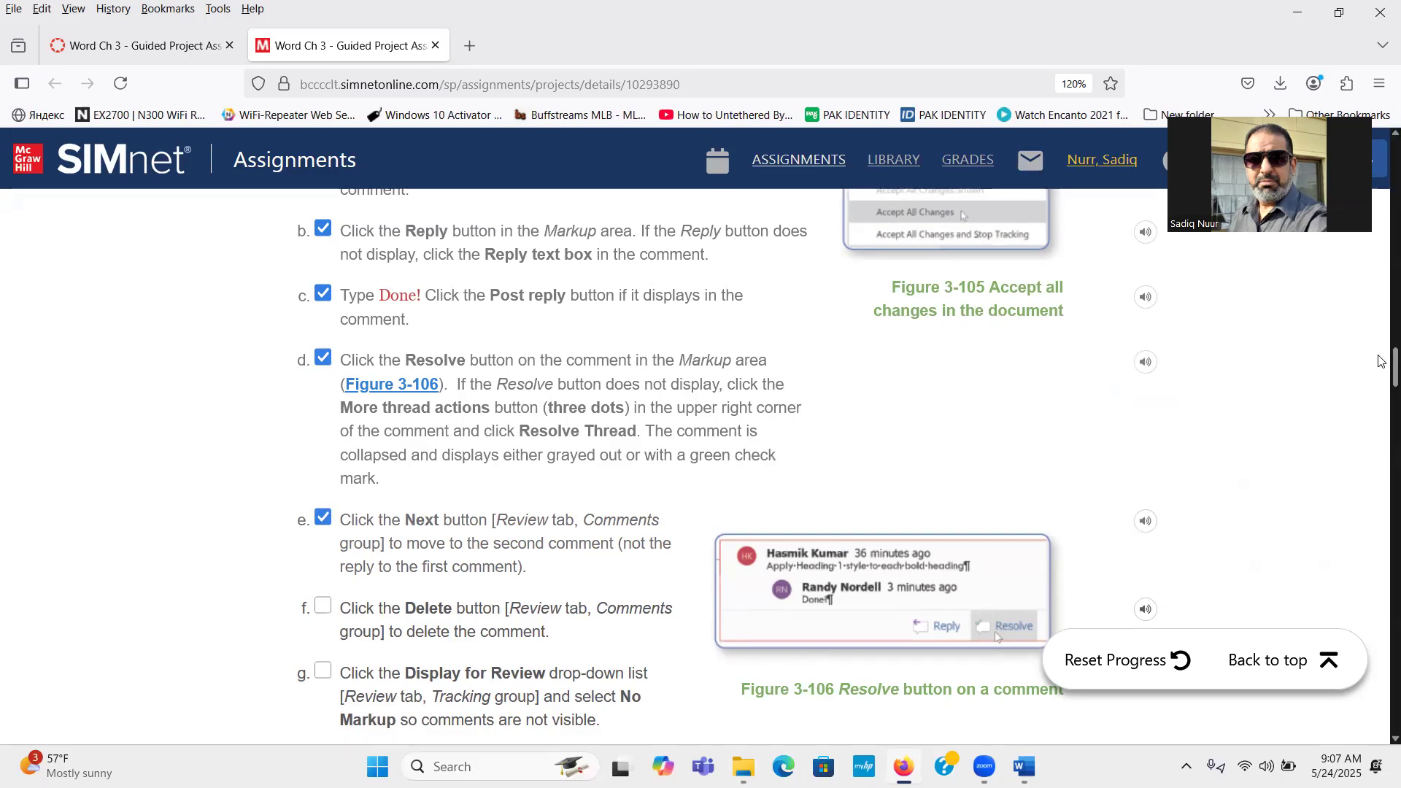
scroll(1382, 368, down, 3)
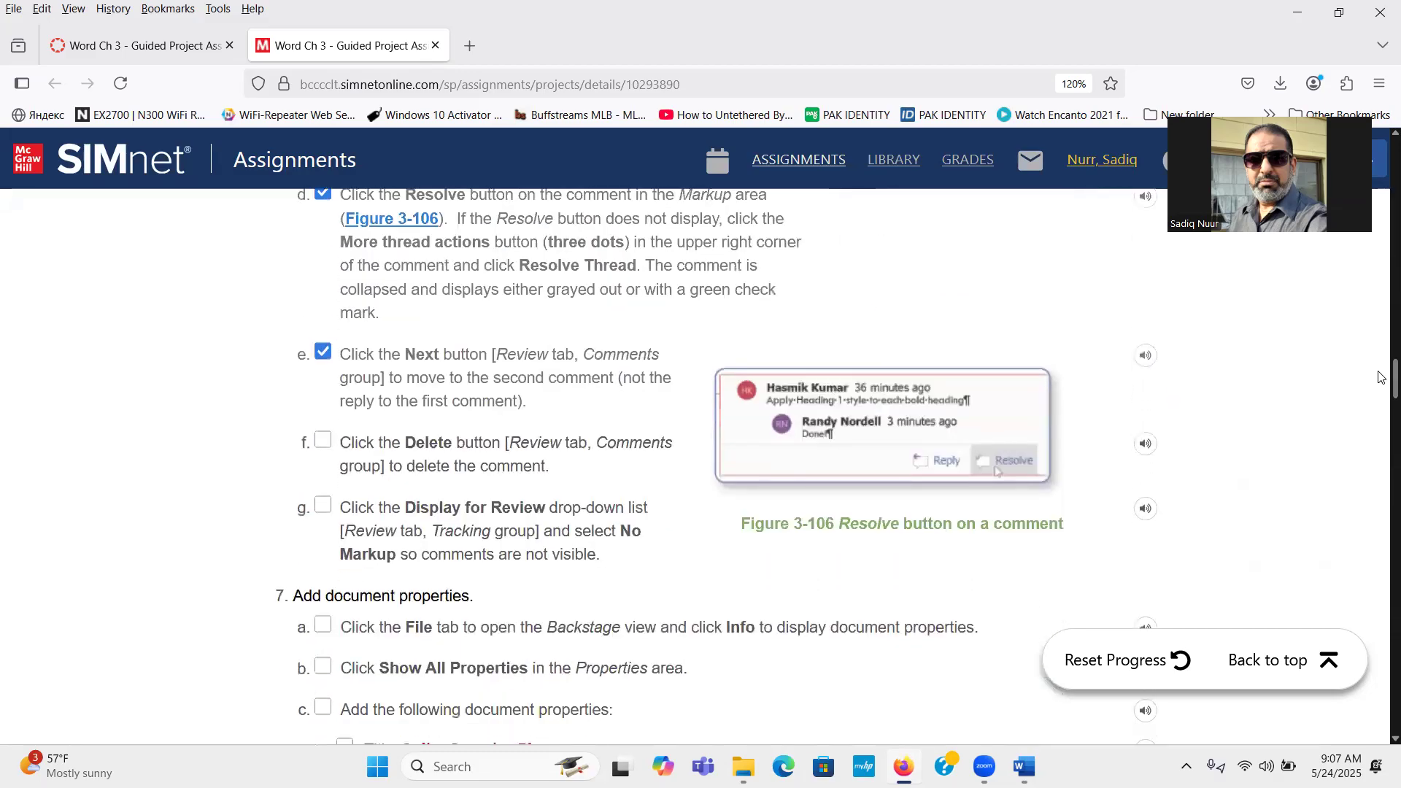
scroll(1381, 378, down, 1)
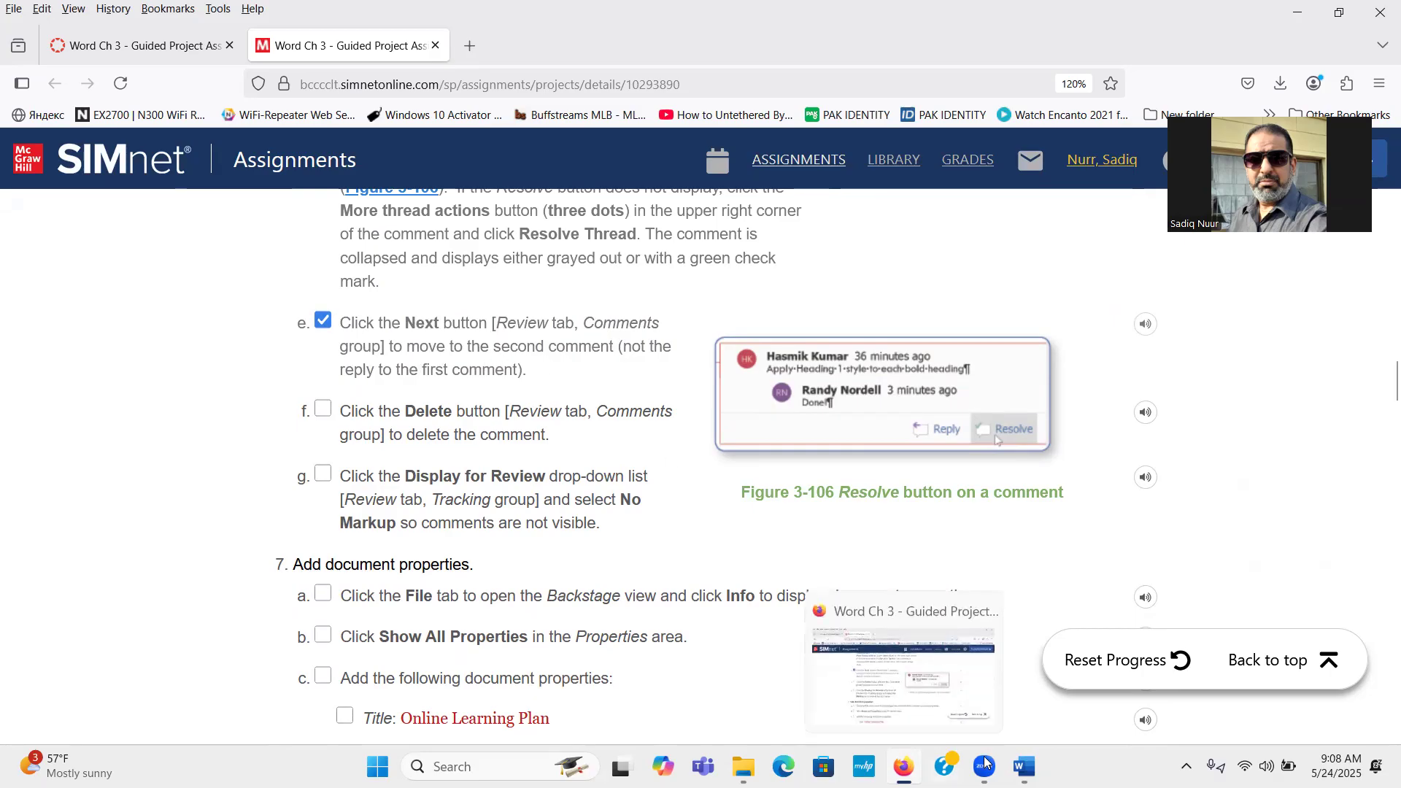
click(1025, 766)
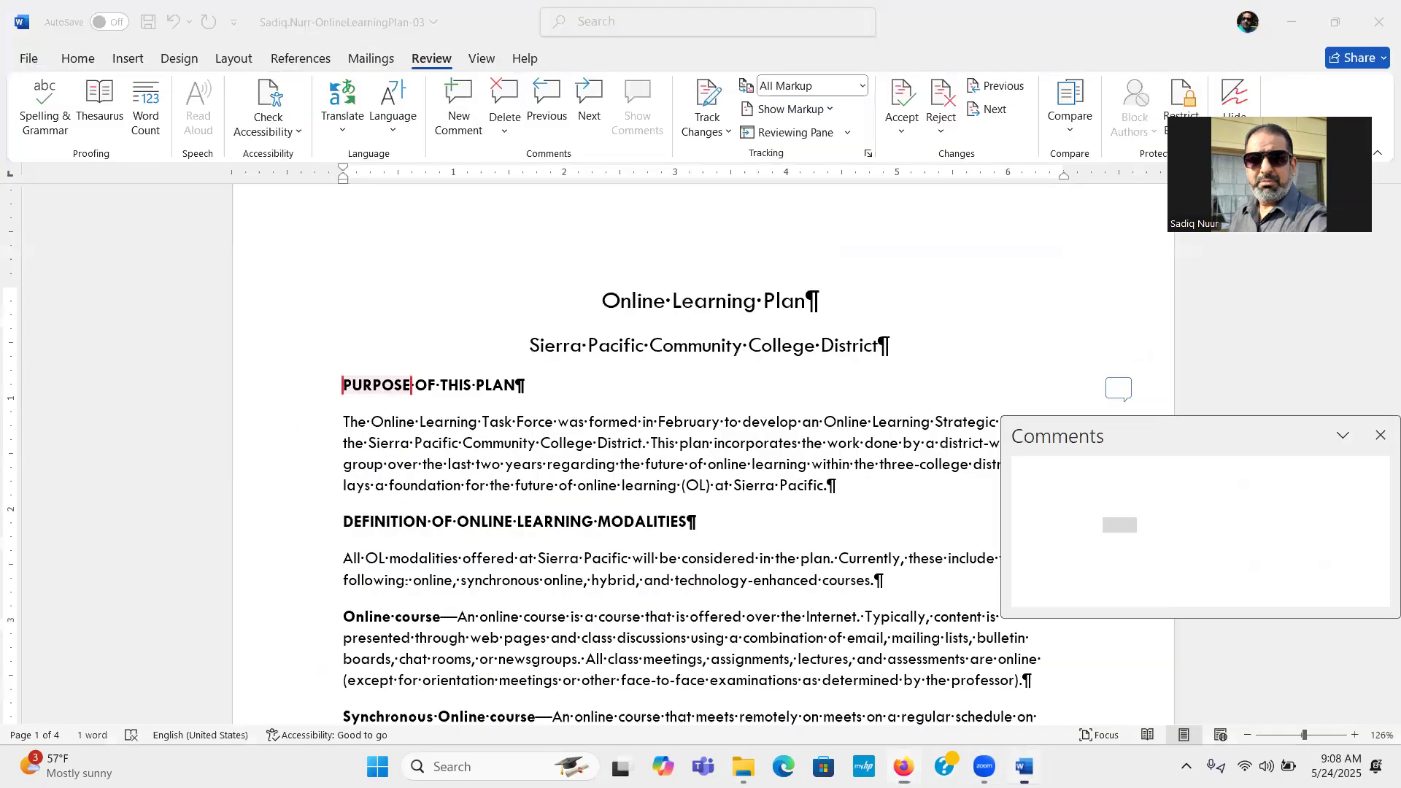
click(992, 114)
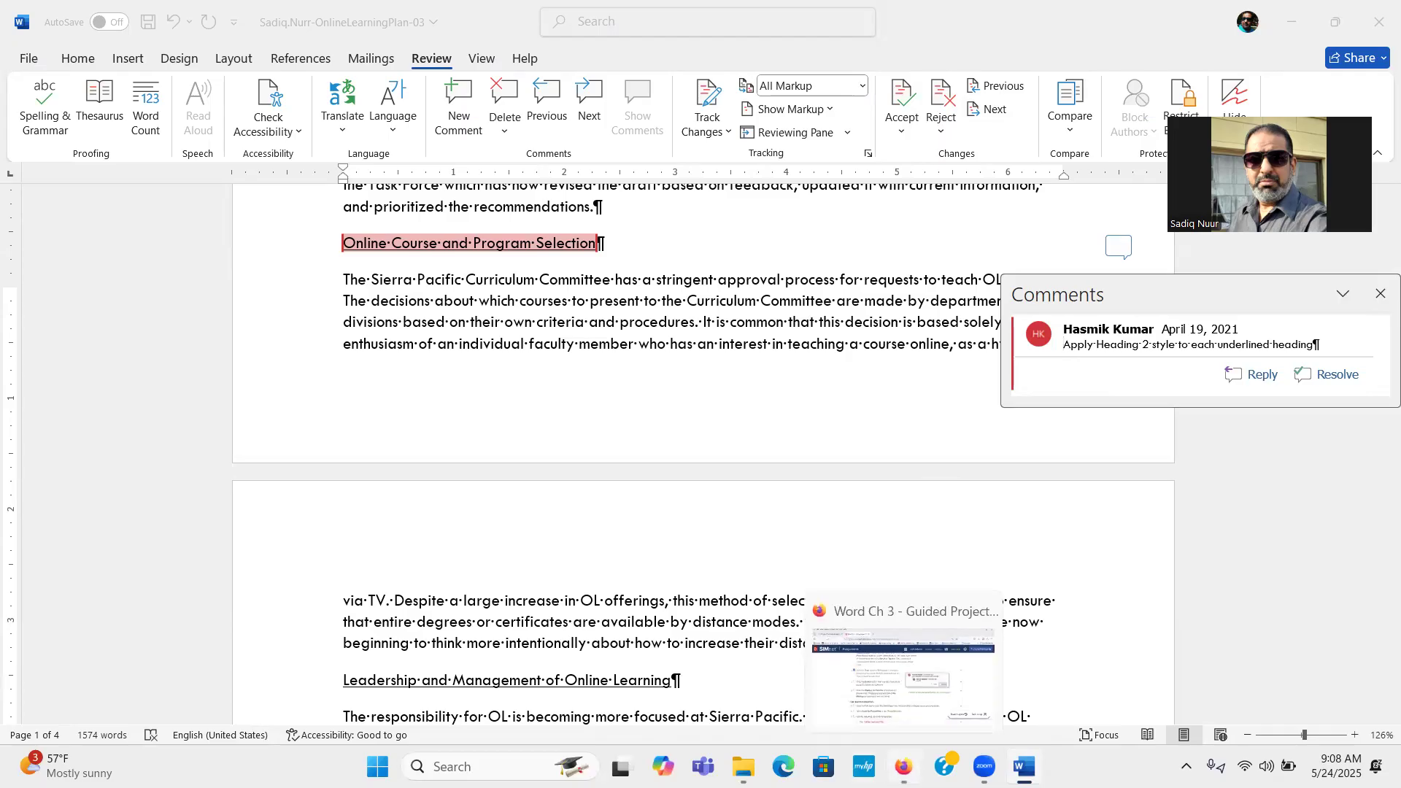
Mark step 6f as completed in the SIMnet instructions in Firefox, and return to Word
click(903, 766)
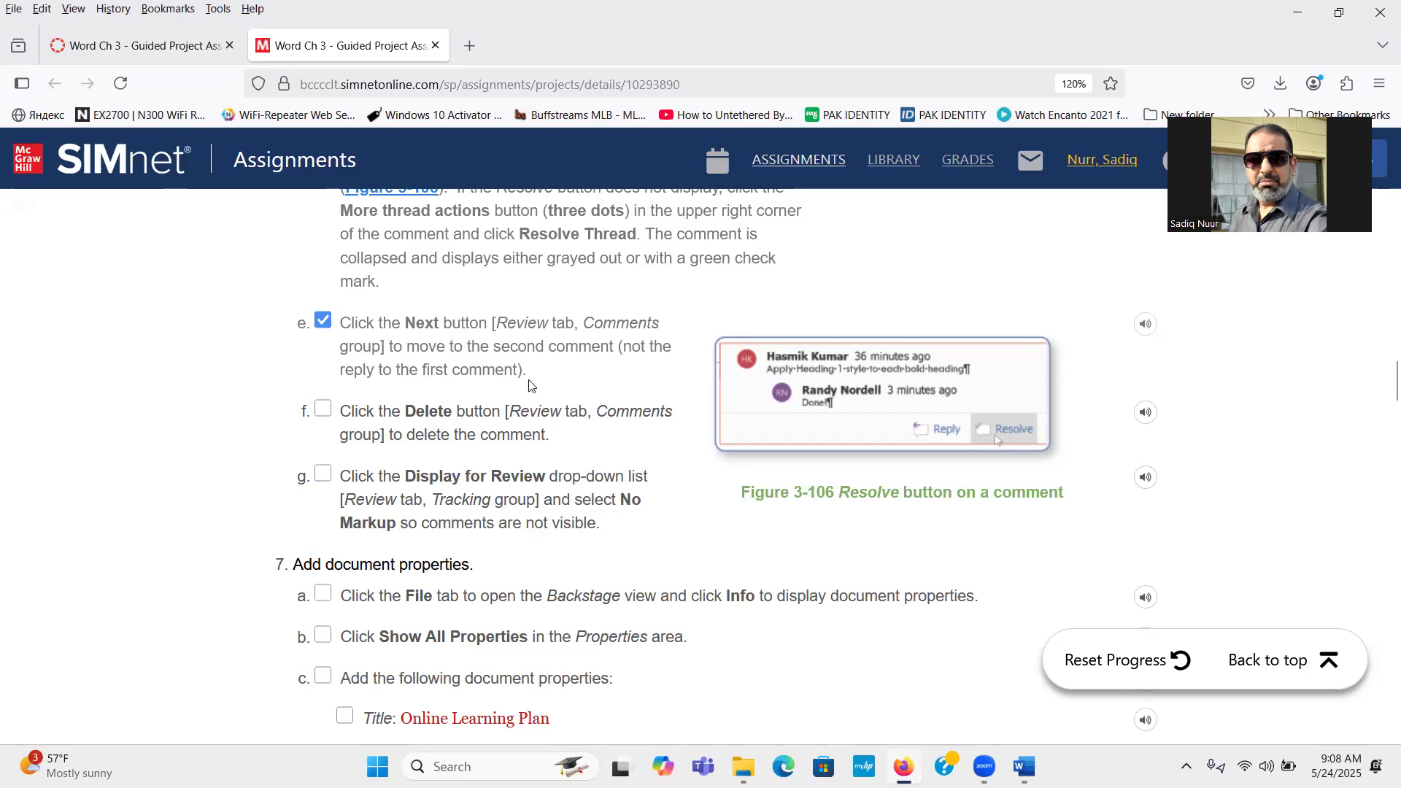
click(323, 410)
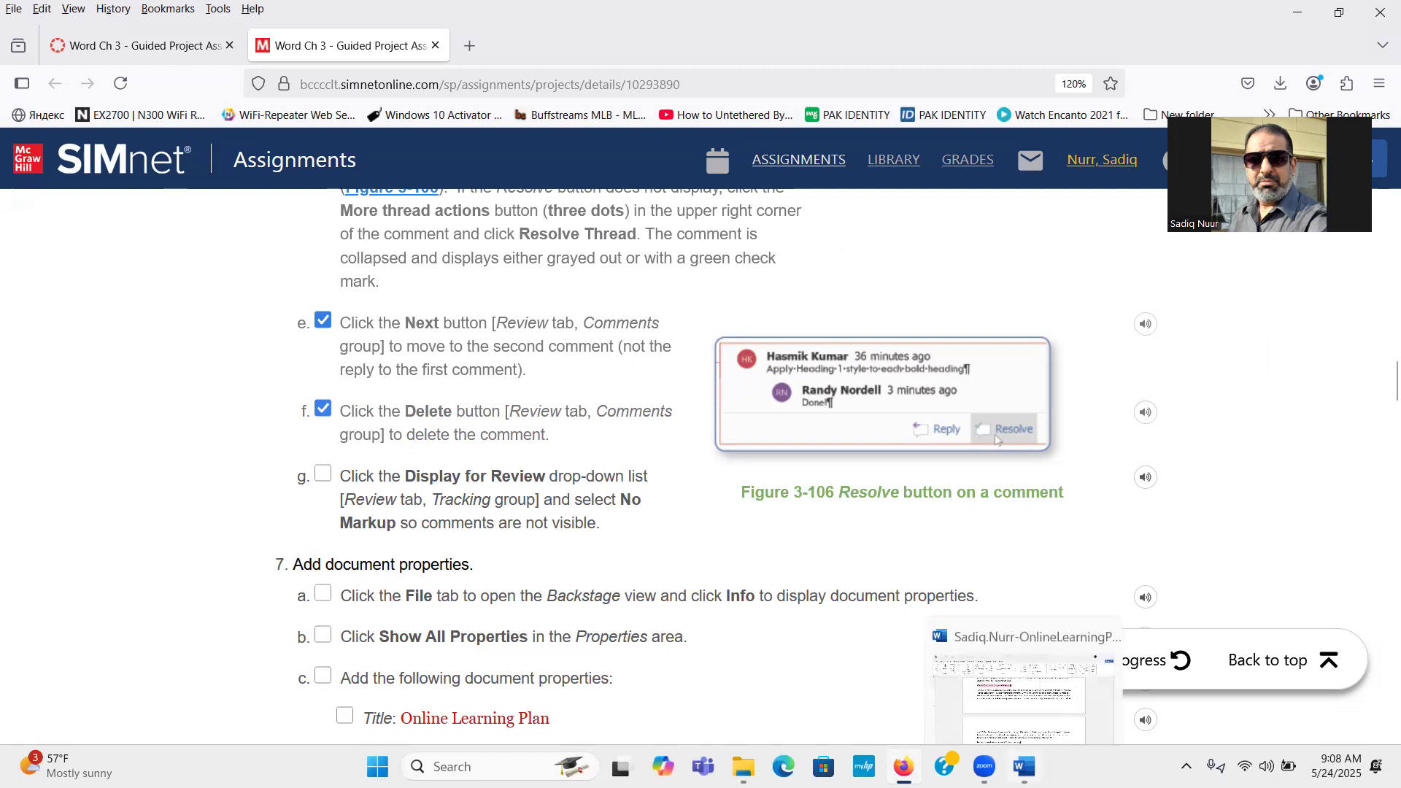
click(1023, 766)
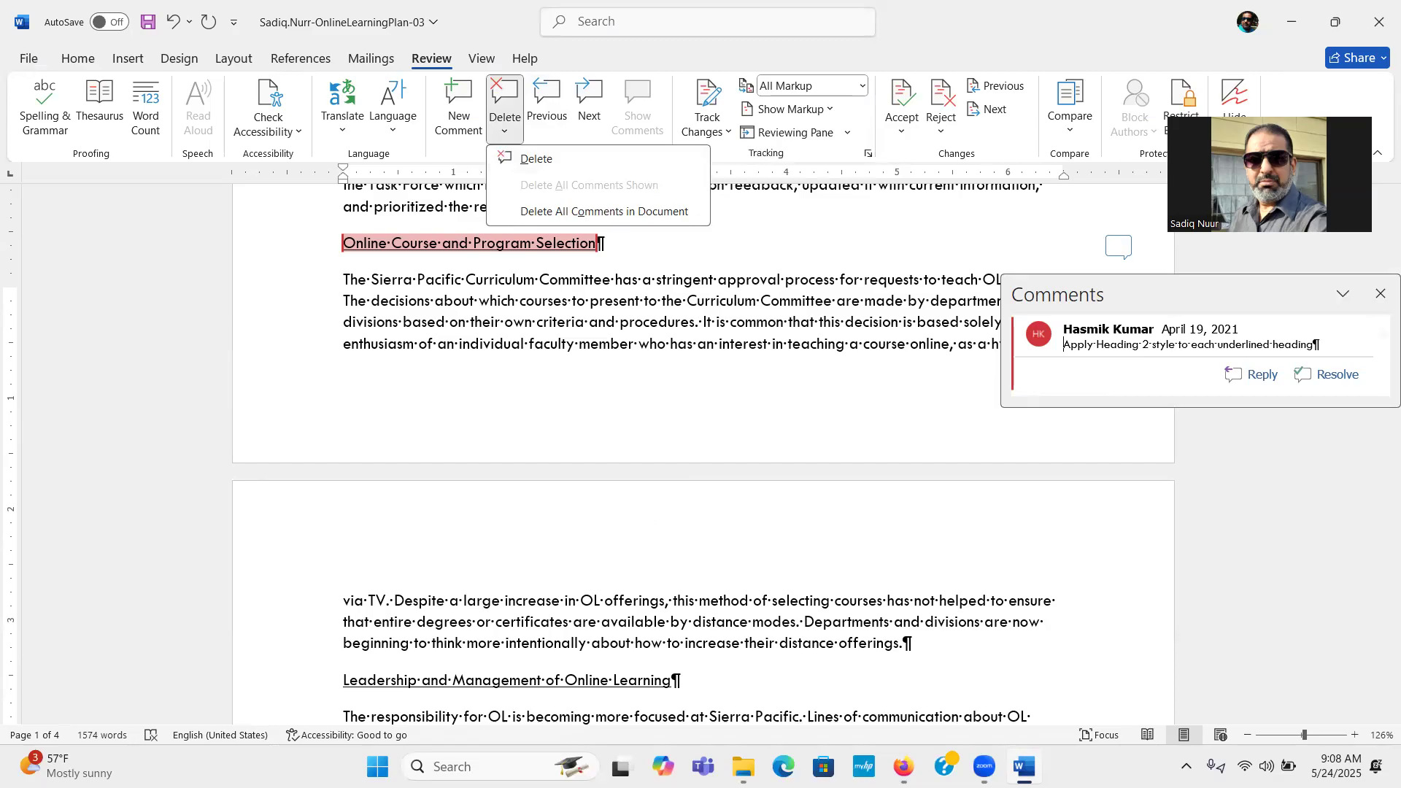
Recheck step 6f in Firefox, and delete the comment on the Online Course and Program Selection heading in Word
click(904, 765)
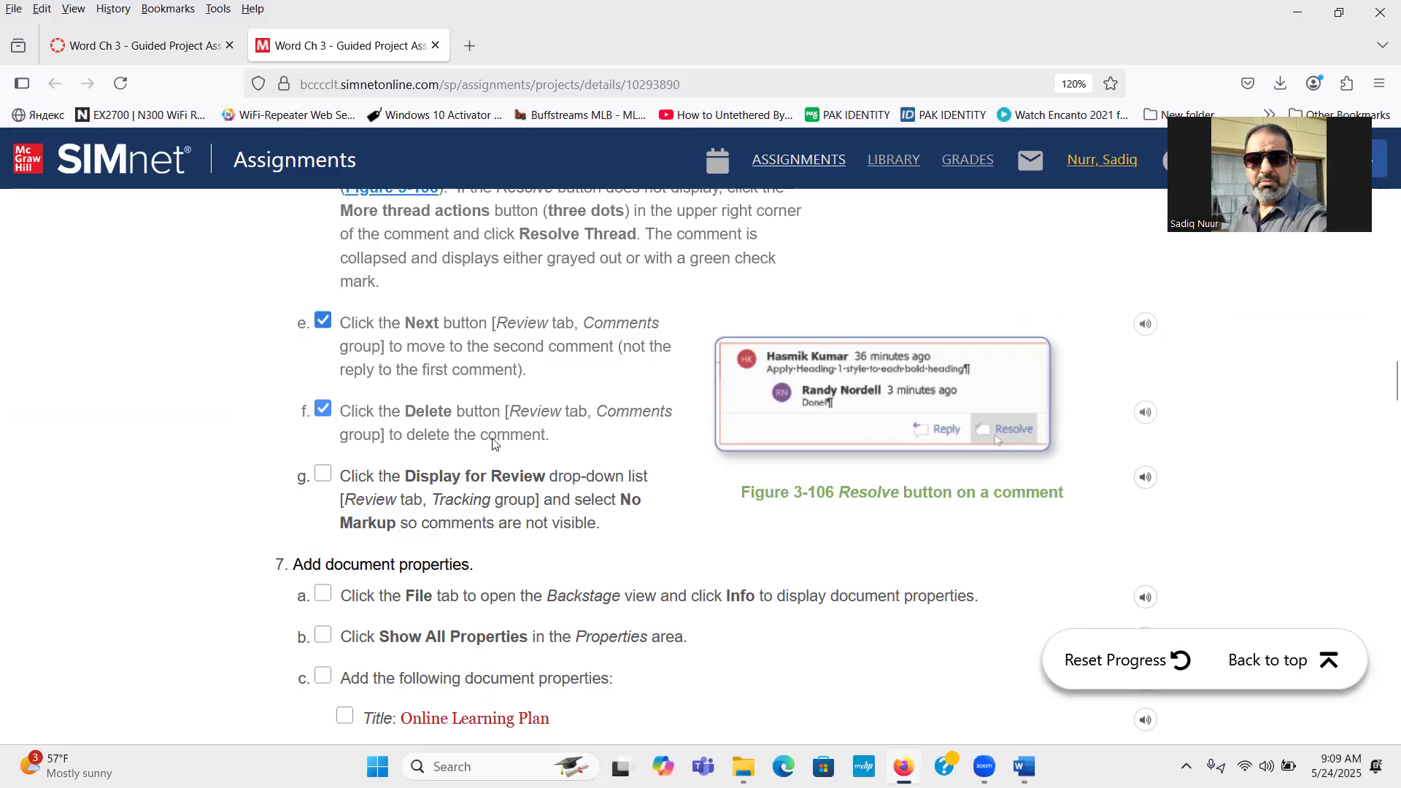
click(1024, 765)
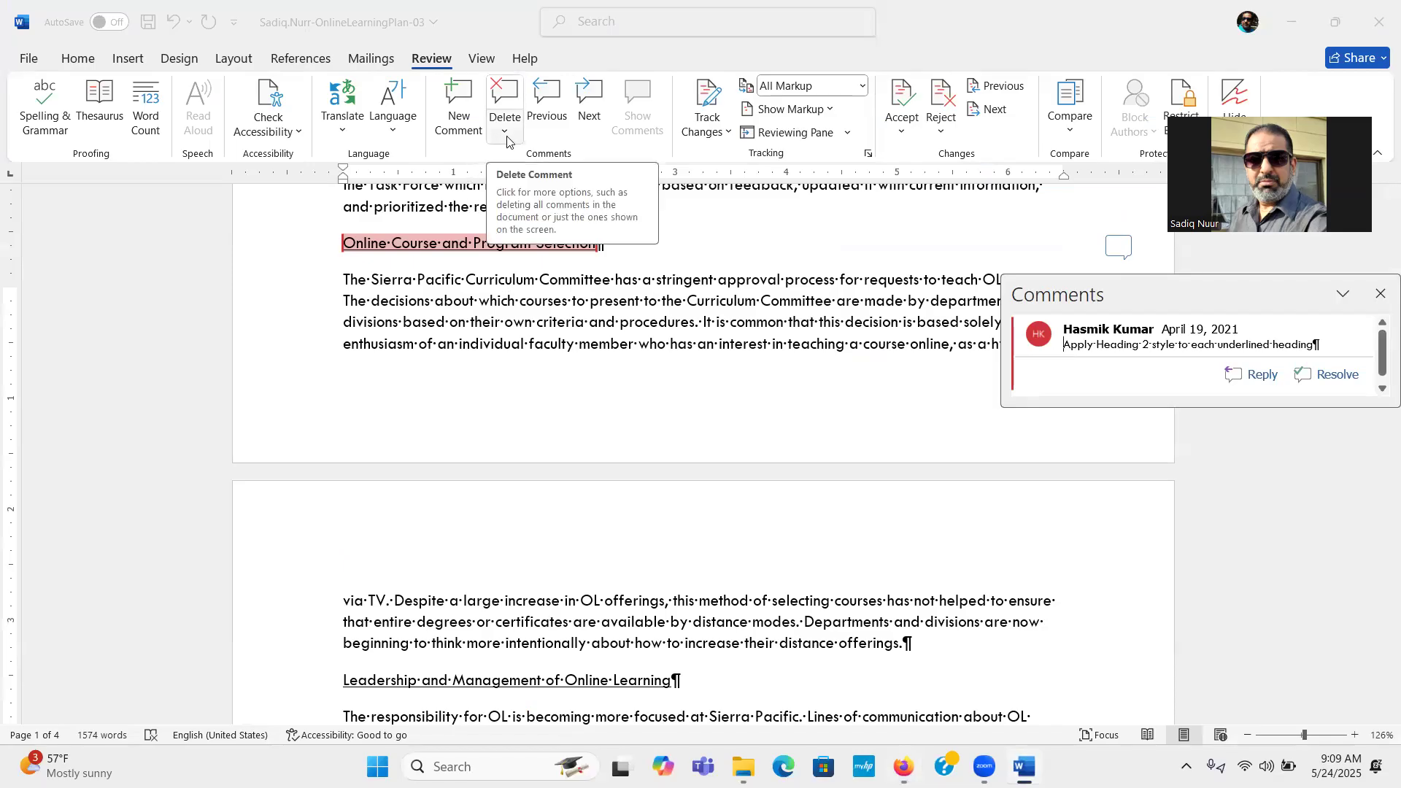
click(505, 86)
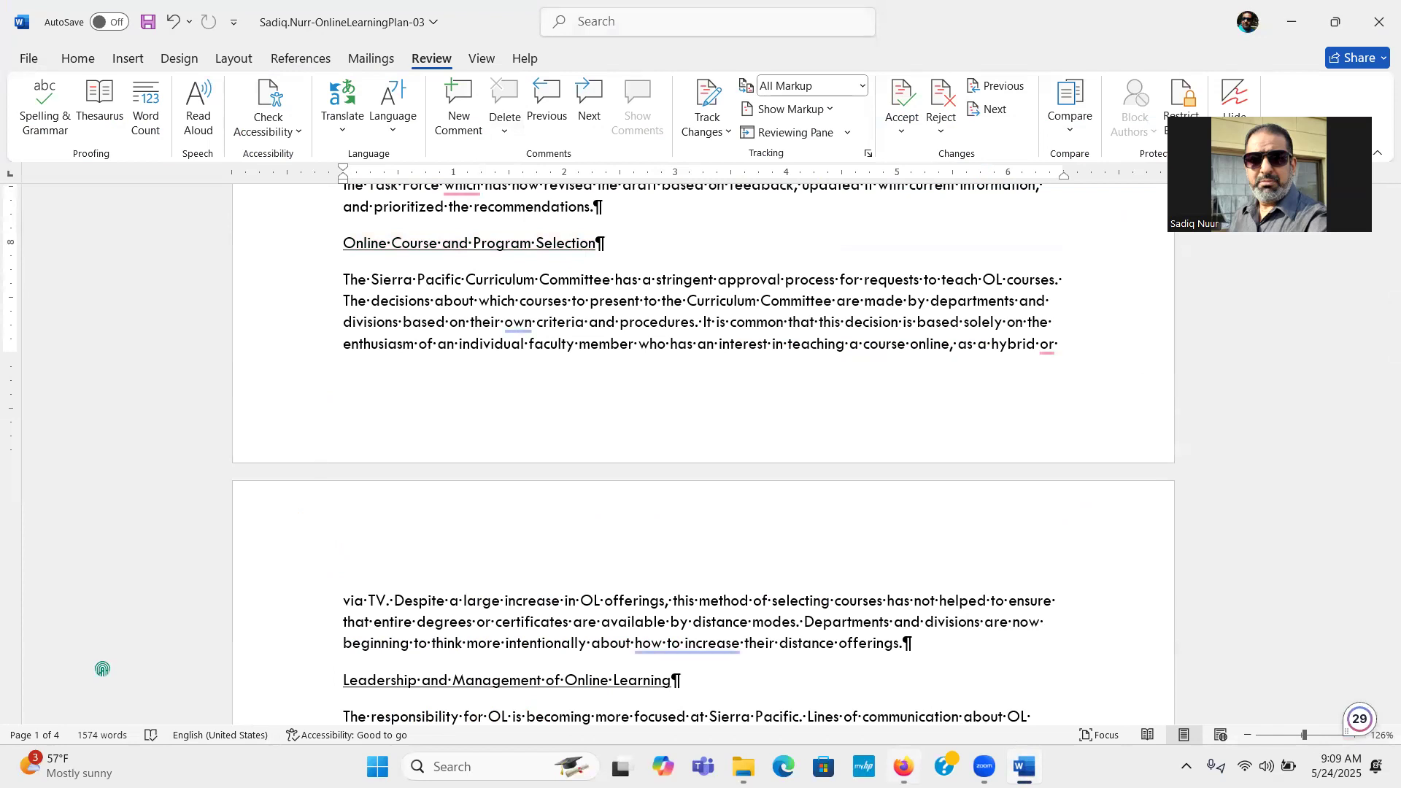
Read step 6g in the SIMnet instructions in Firefox and mark it as completed
mouse_move(1024, 766)
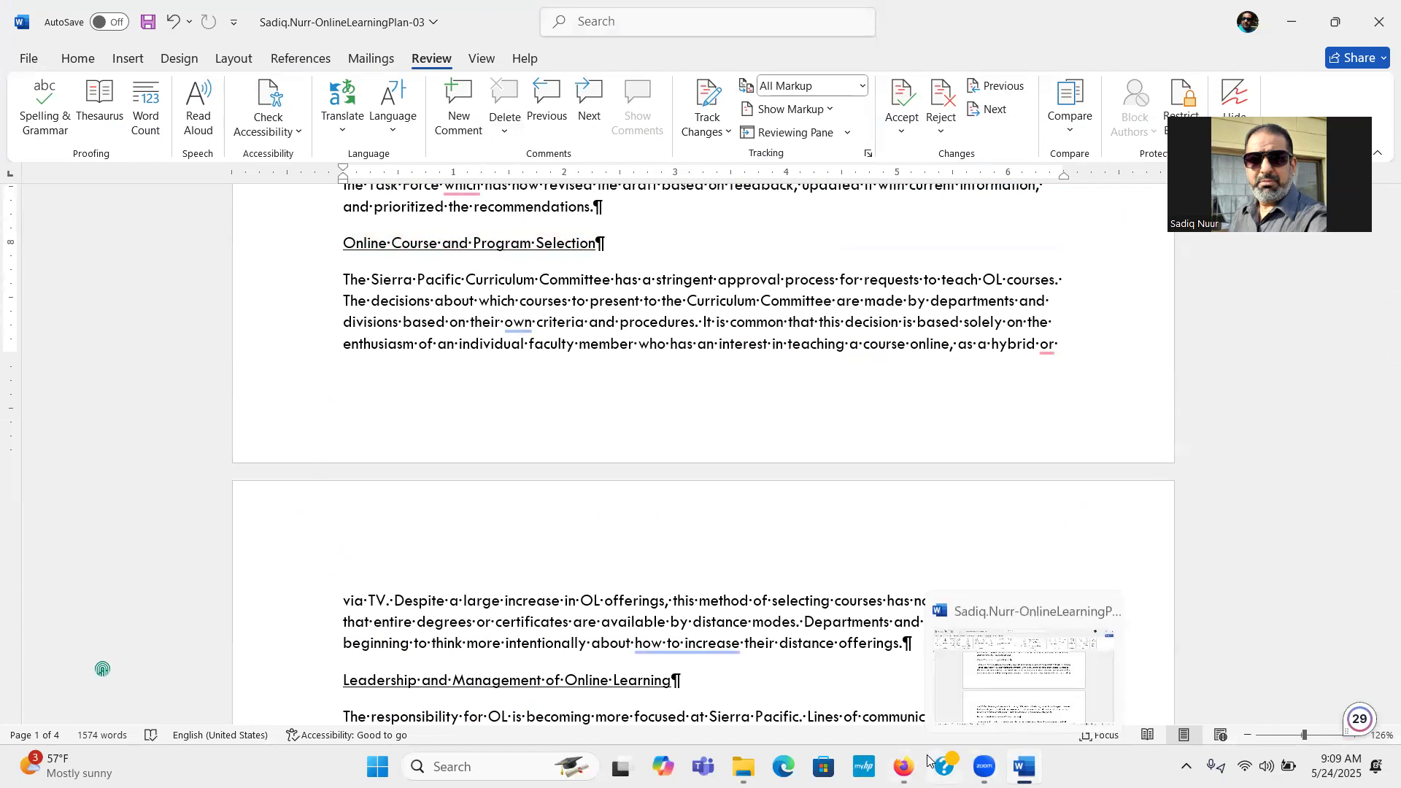
click(903, 766)
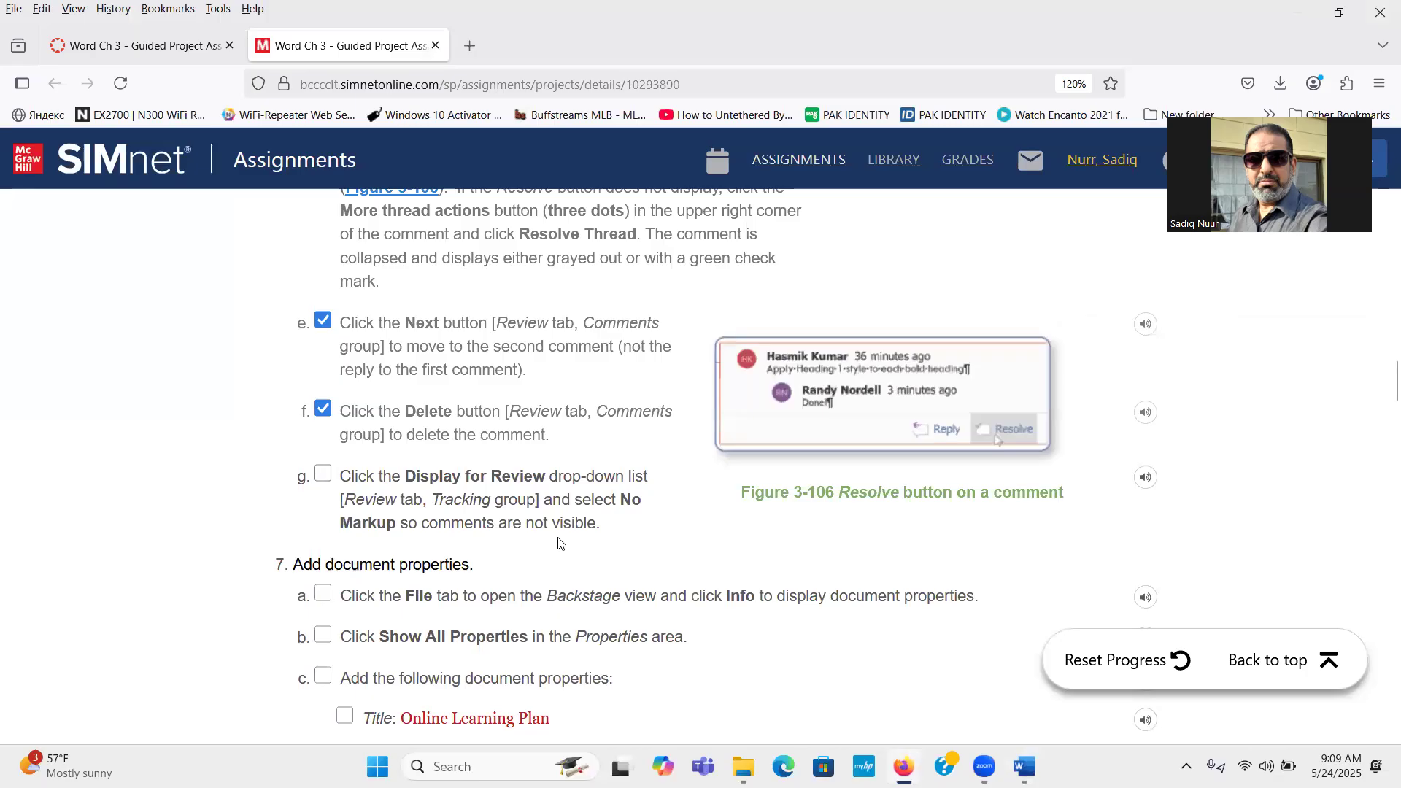
click(323, 476)
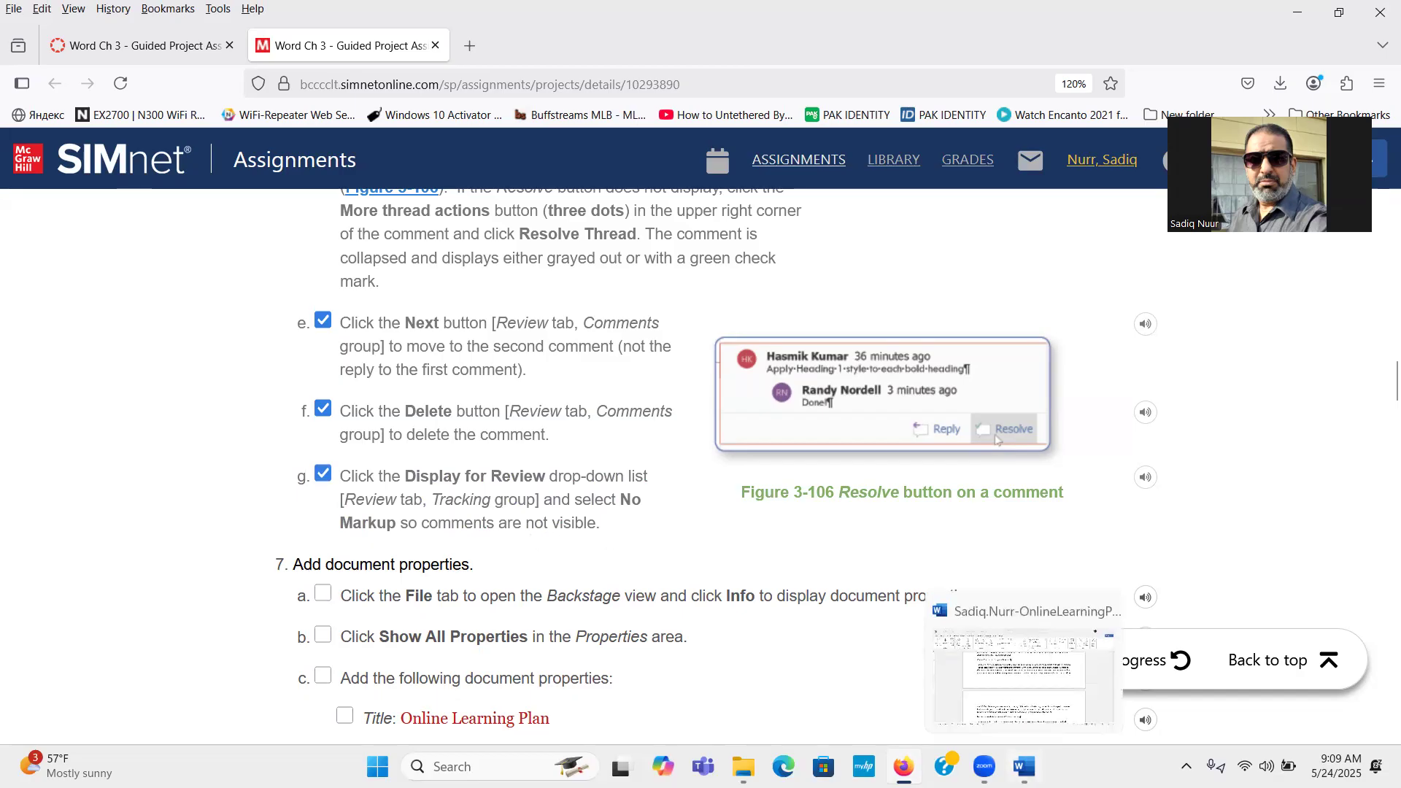
Switch to Word and set the tracked changes display of the document to No Markup
click(1025, 766)
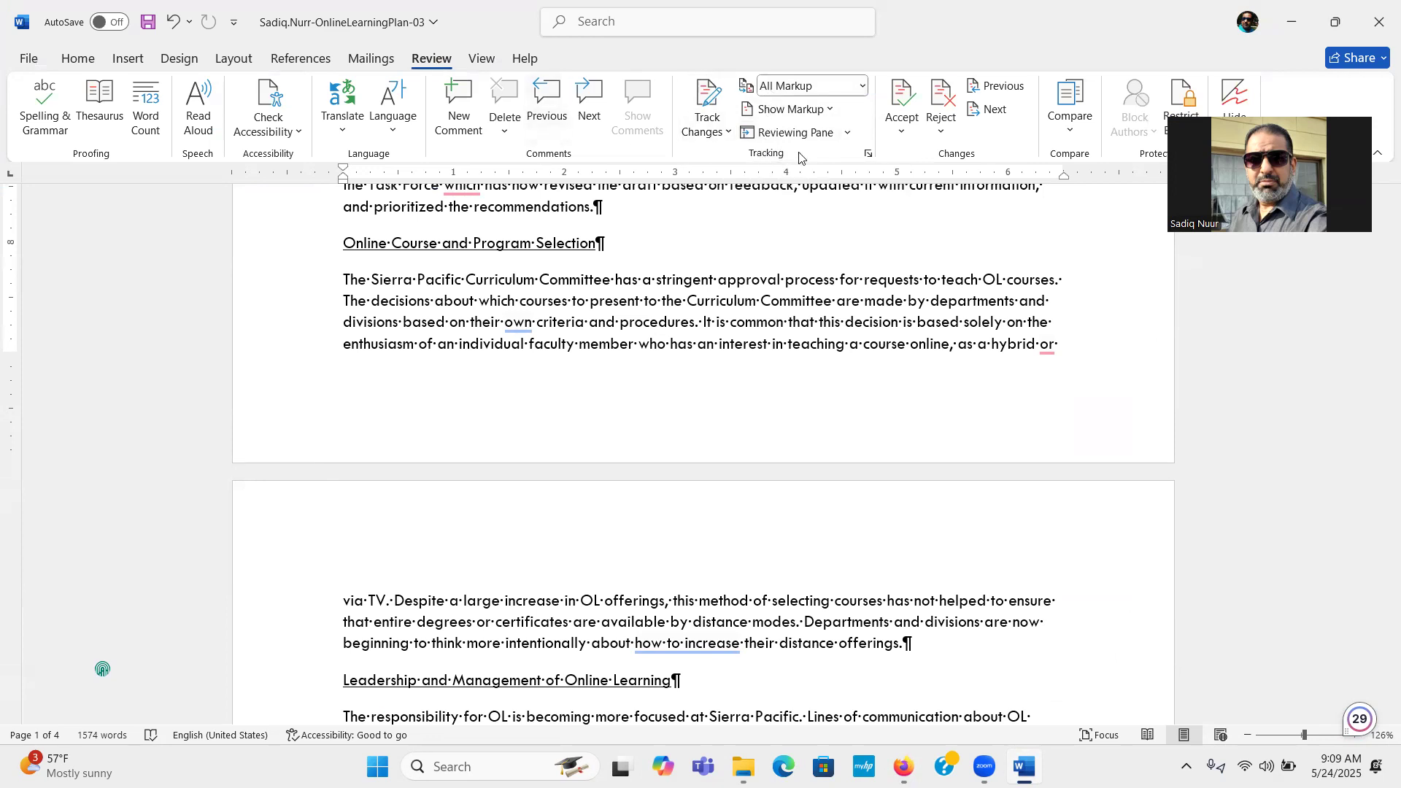
click(861, 87)
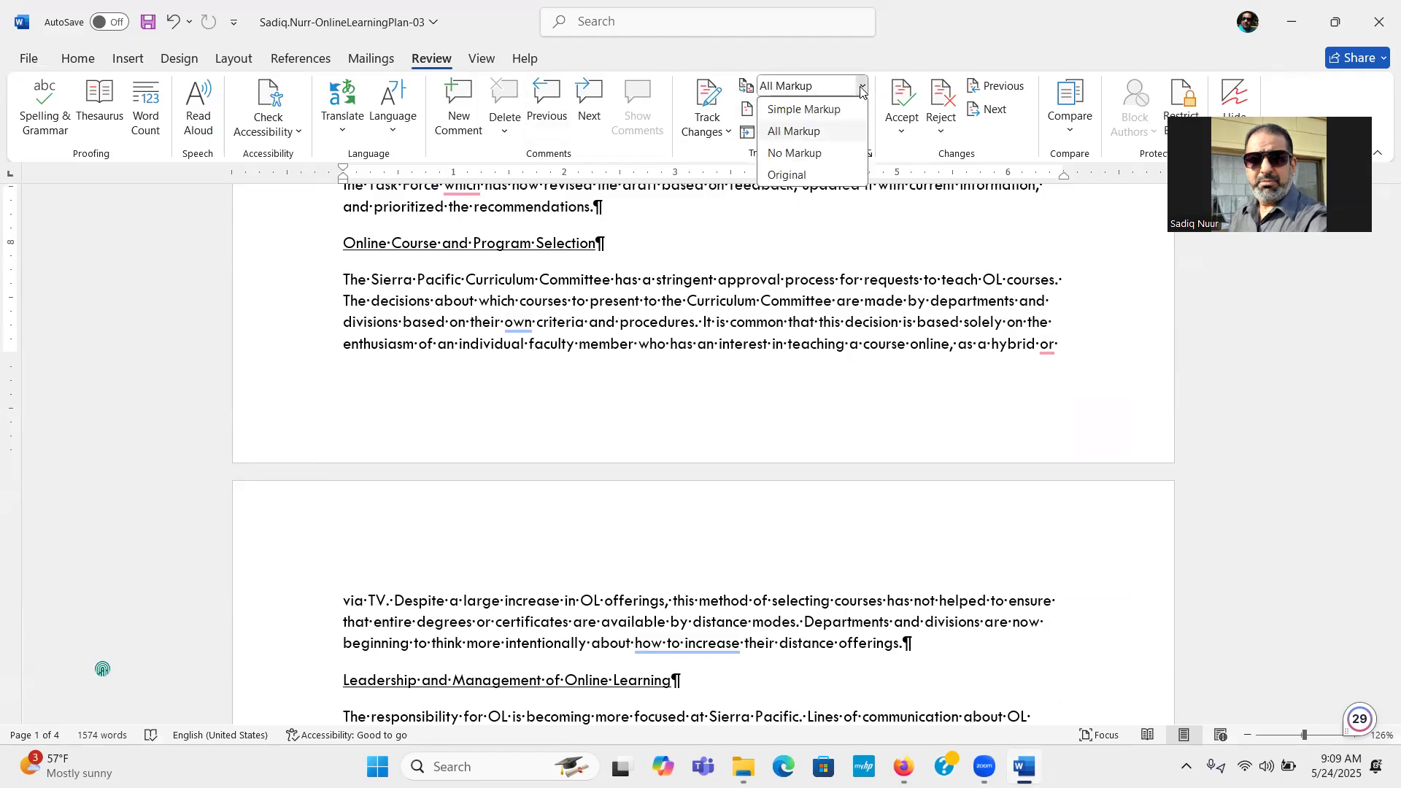
click(826, 154)
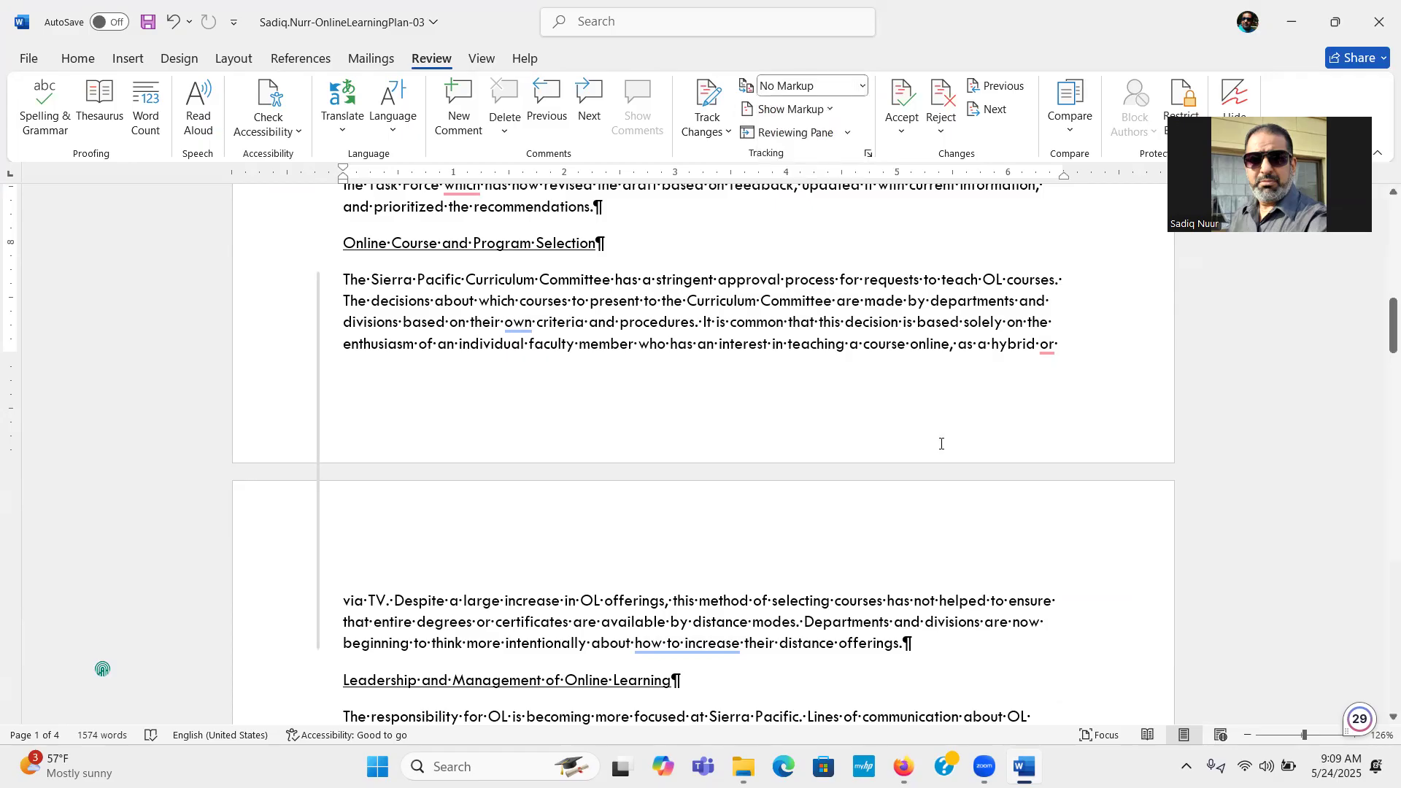
click(831, 111)
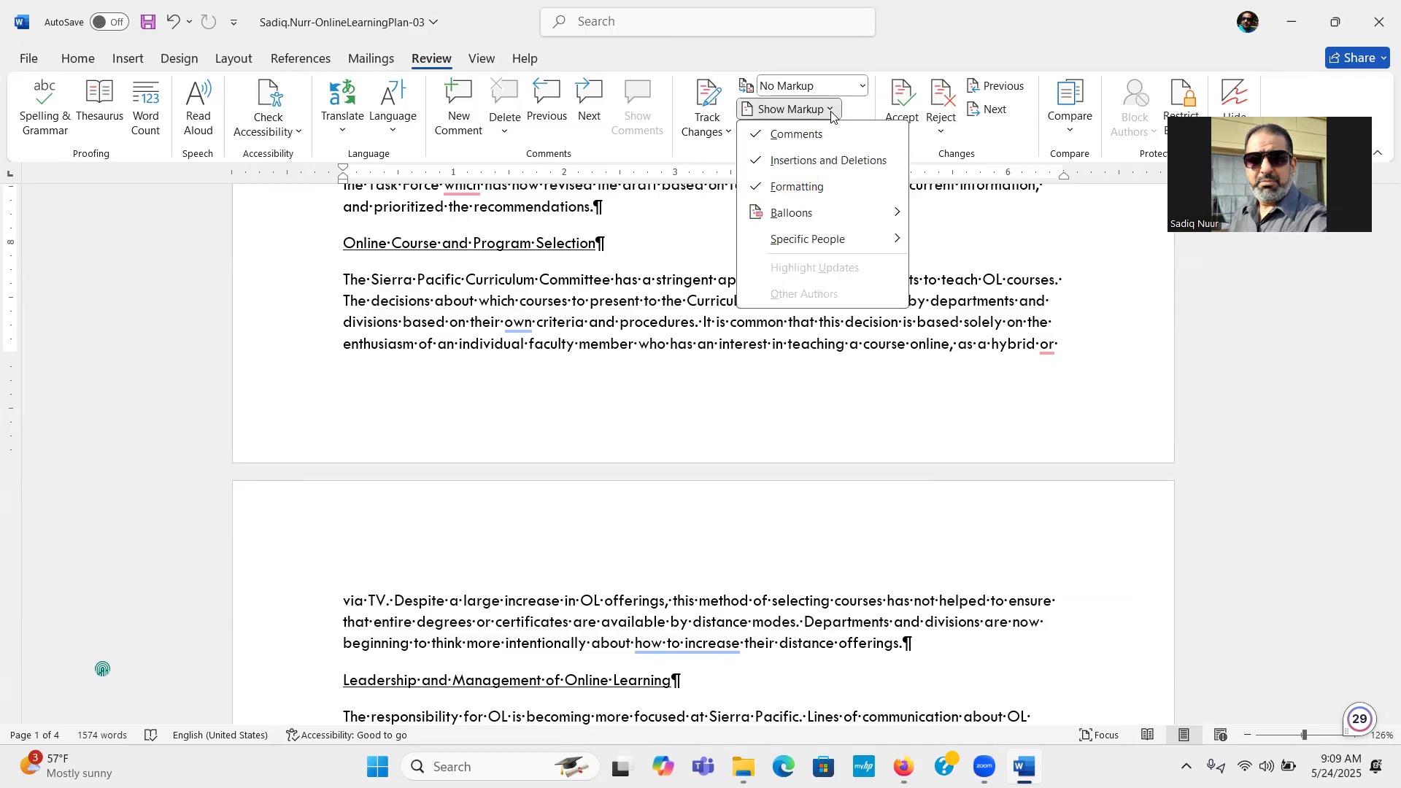
click(1053, 244)
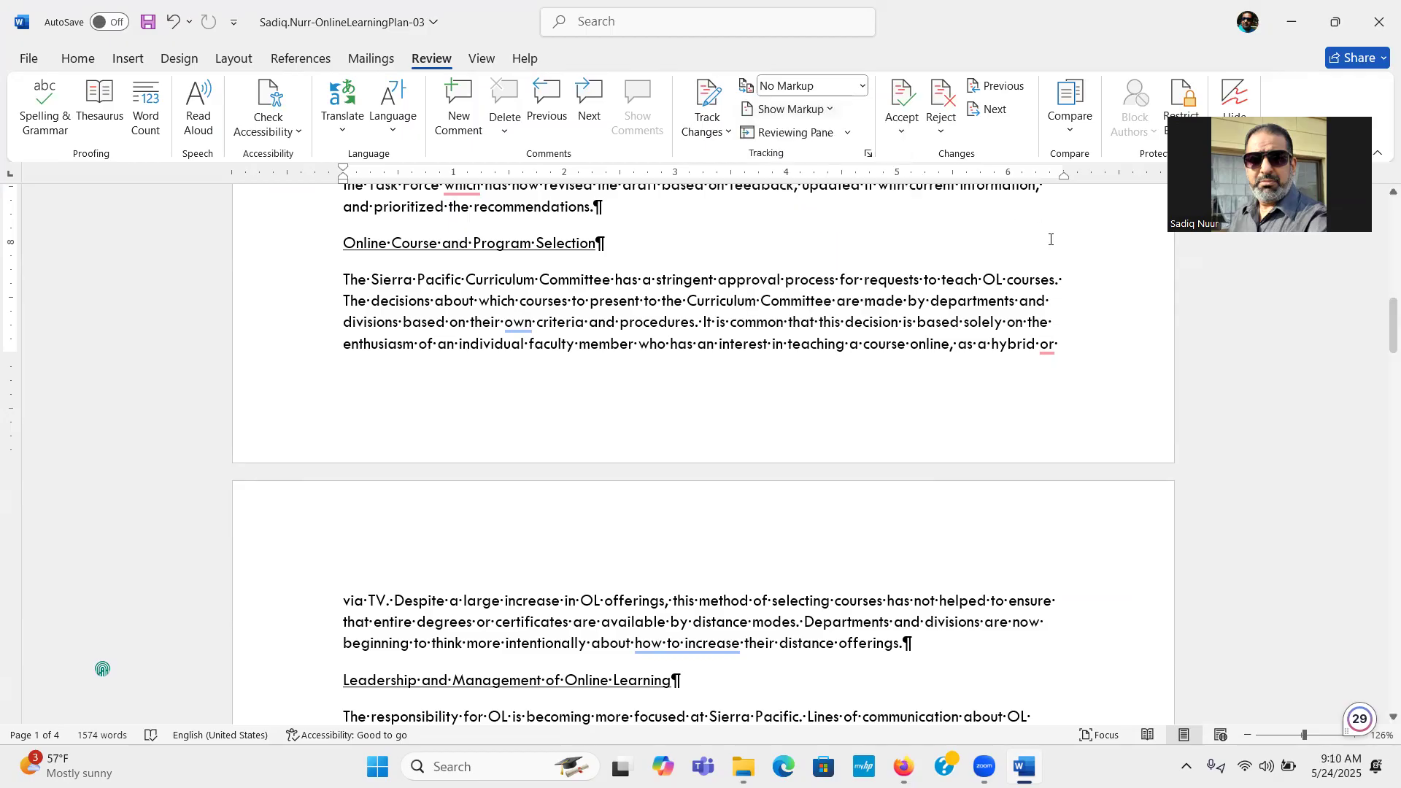
drag(1380, 364, 1380, 321)
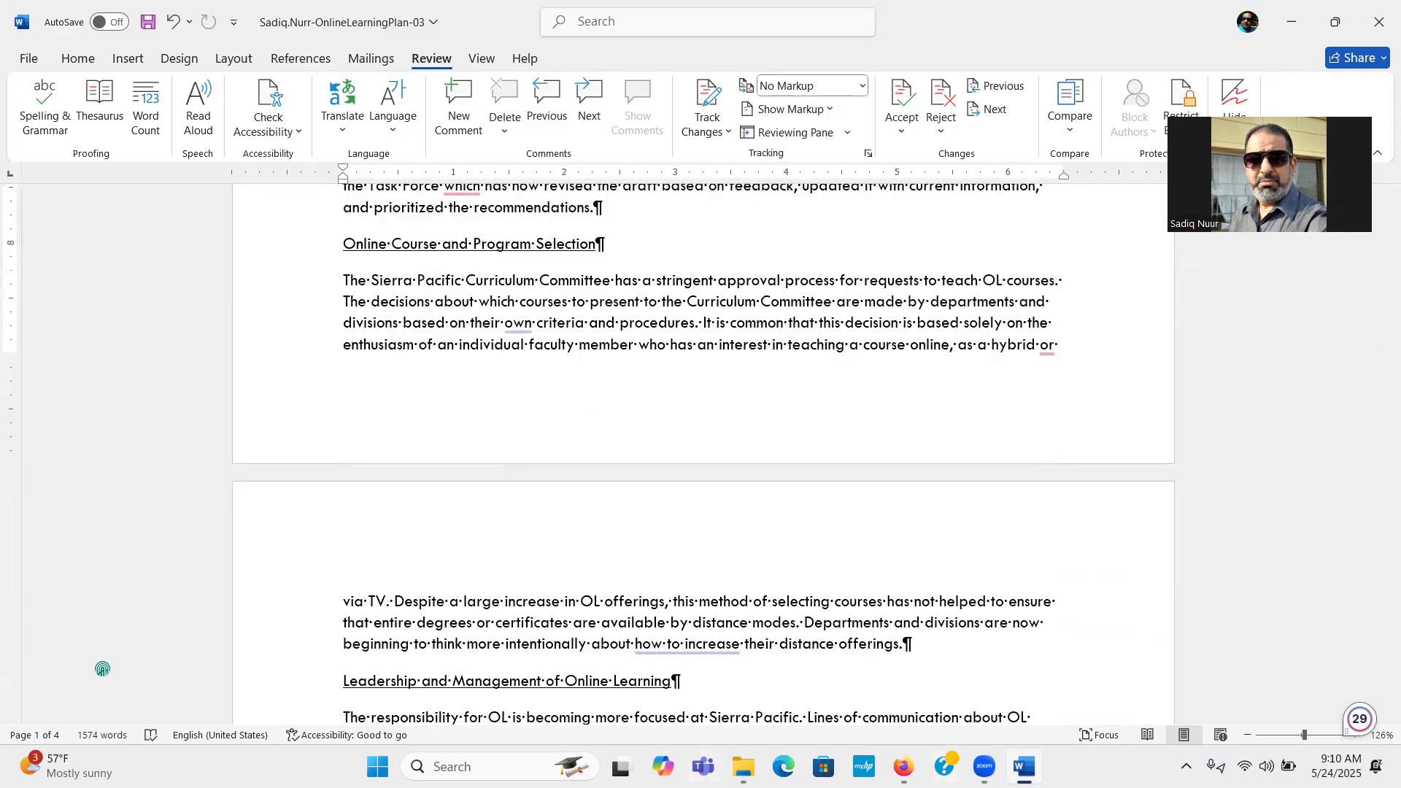
Switch to the SIMnet instructions in Firefox and mark step 7a as completed
click(903, 766)
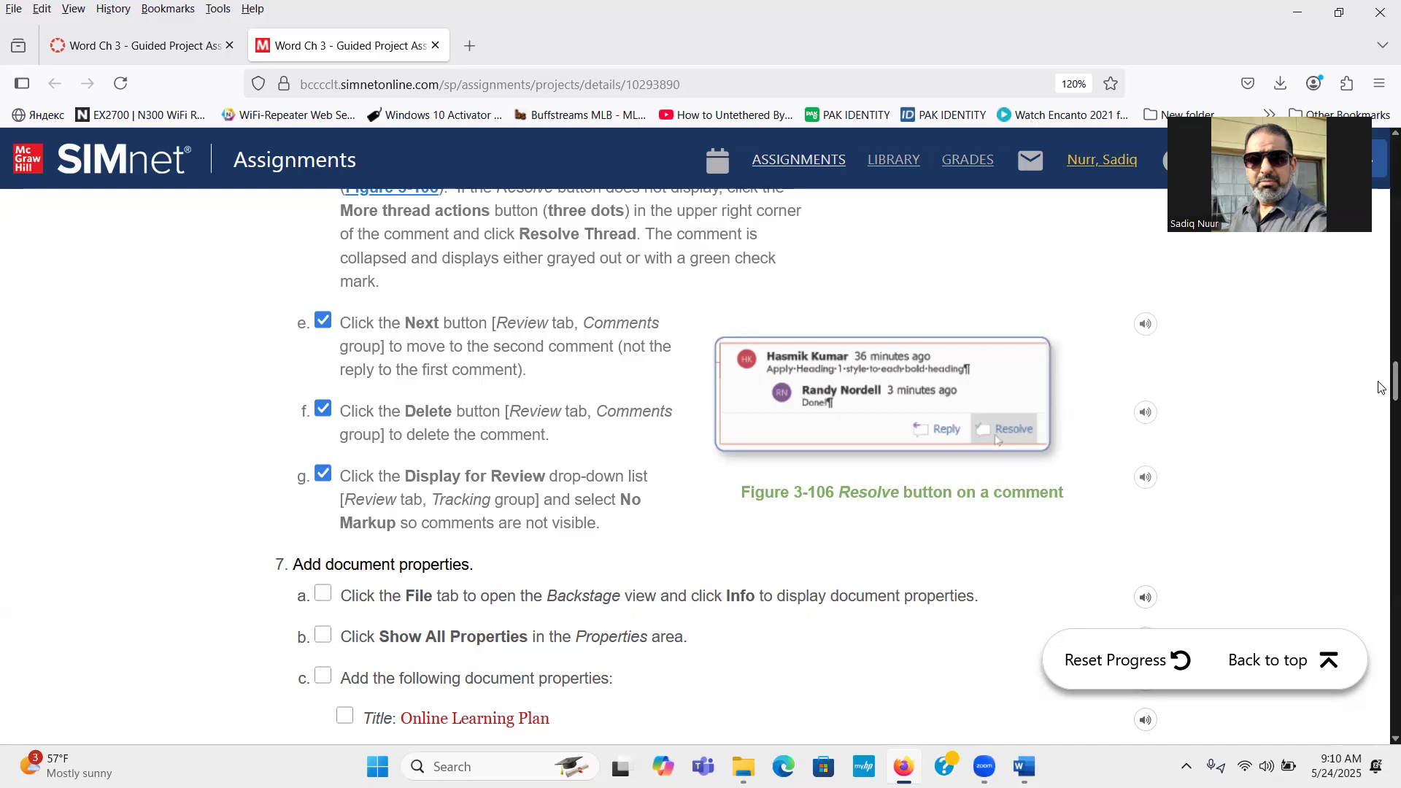
drag(1381, 379, 1381, 397)
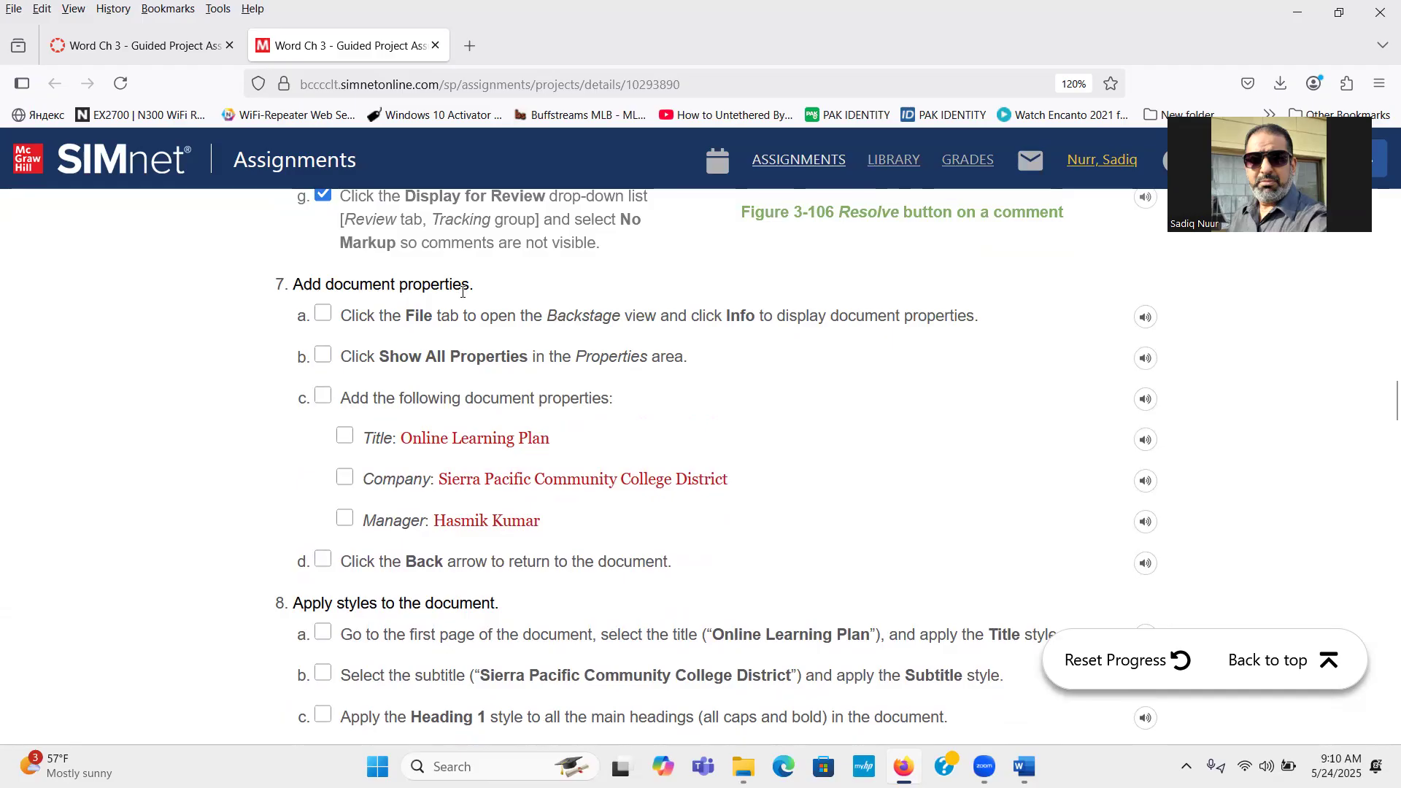
click(324, 313)
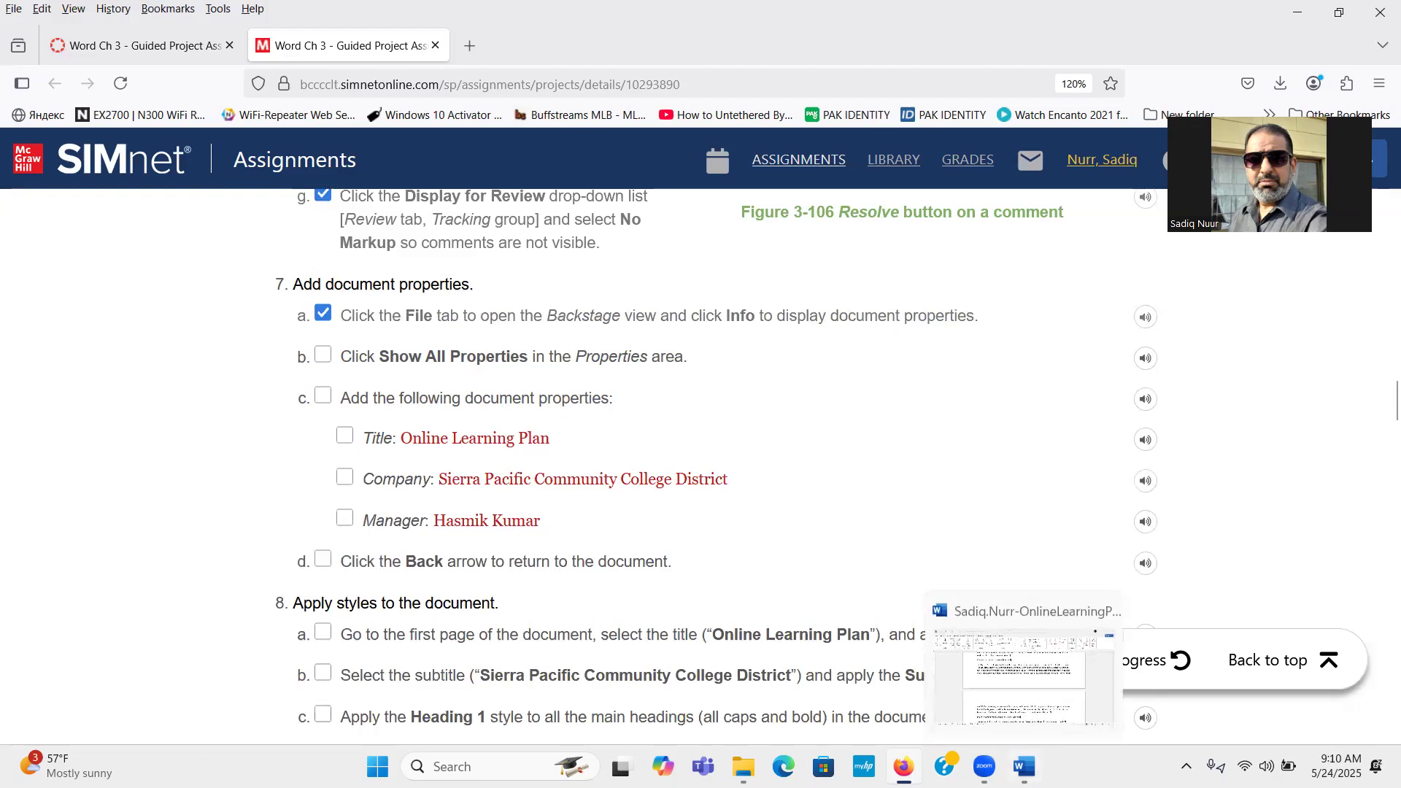
Return to Word, open the document's Info page, and show all of its properties
click(1025, 766)
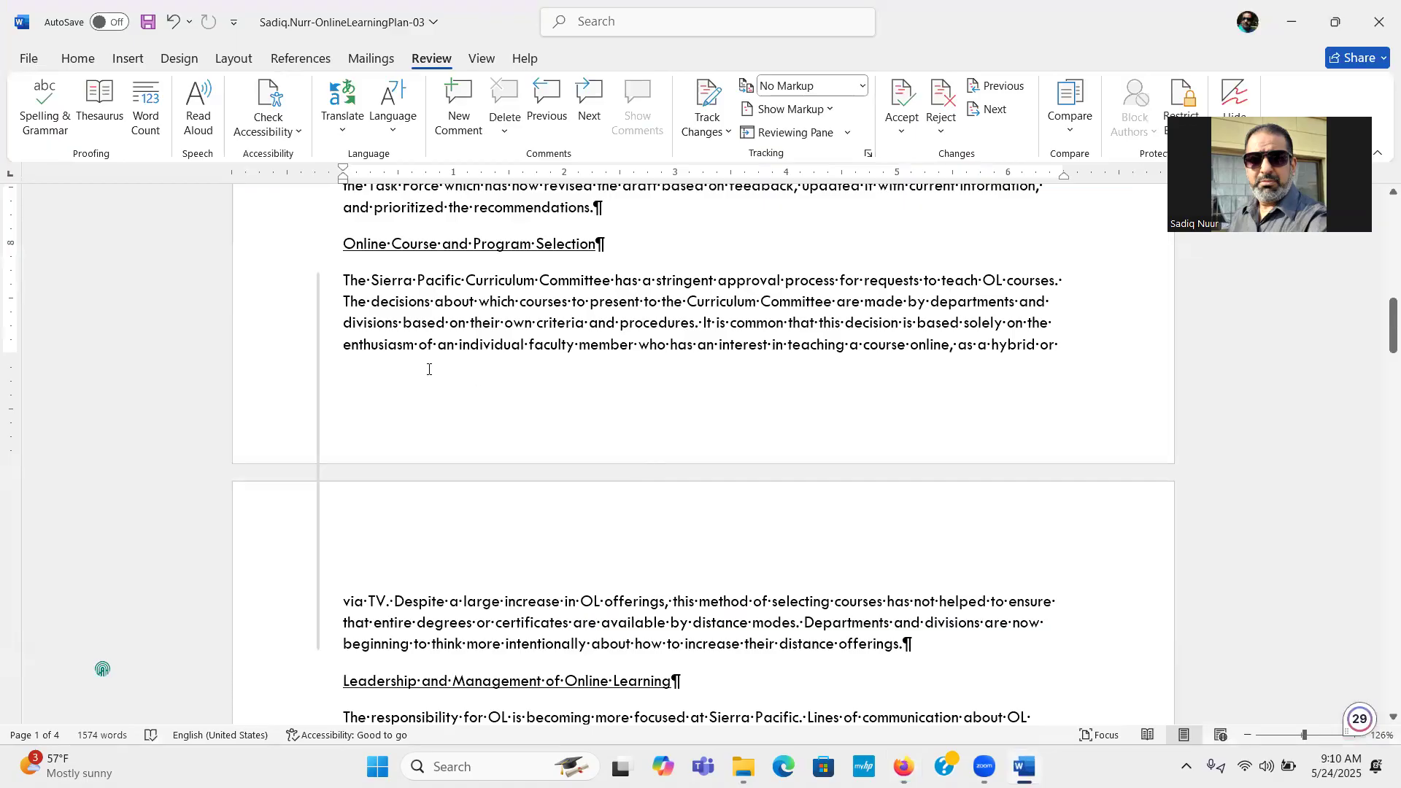
click(30, 60)
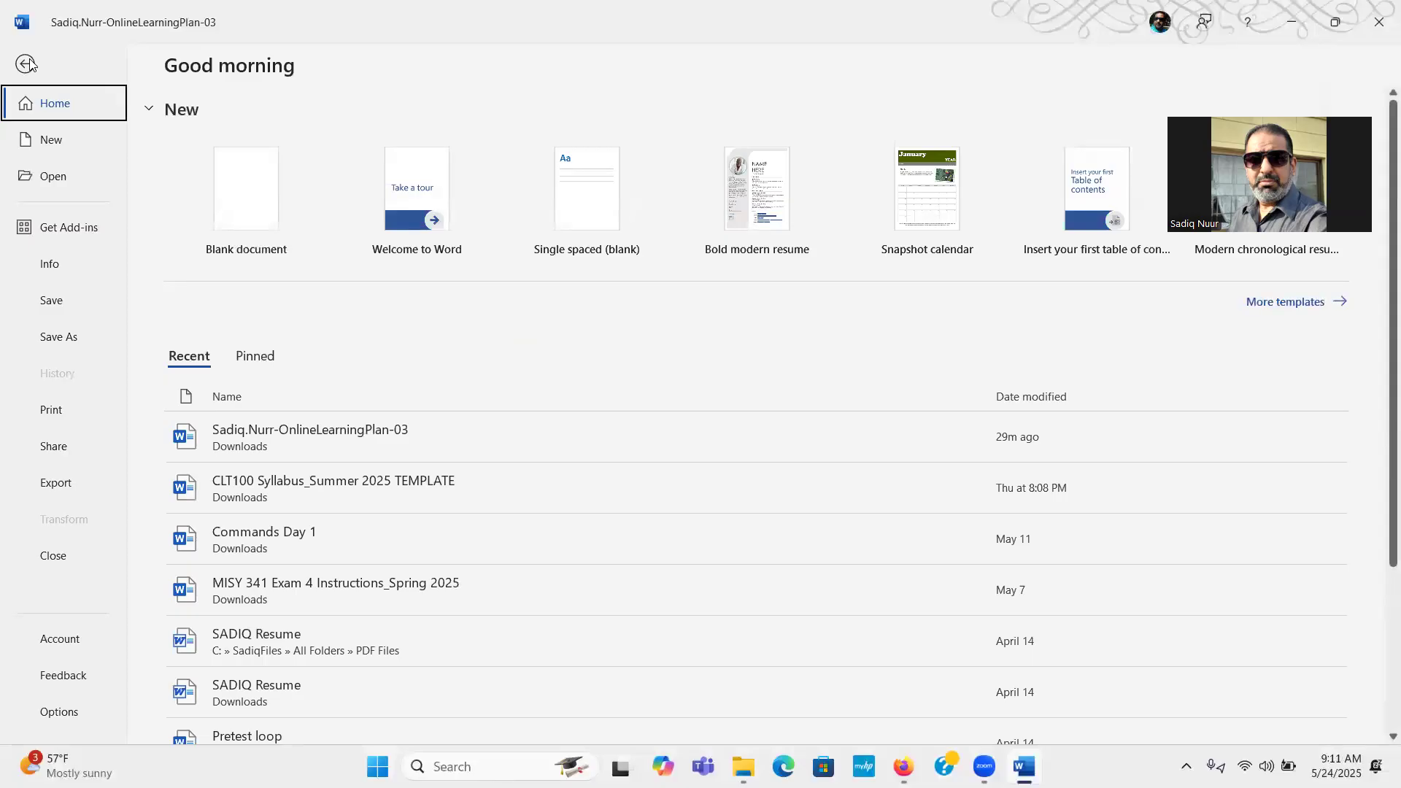
click(65, 264)
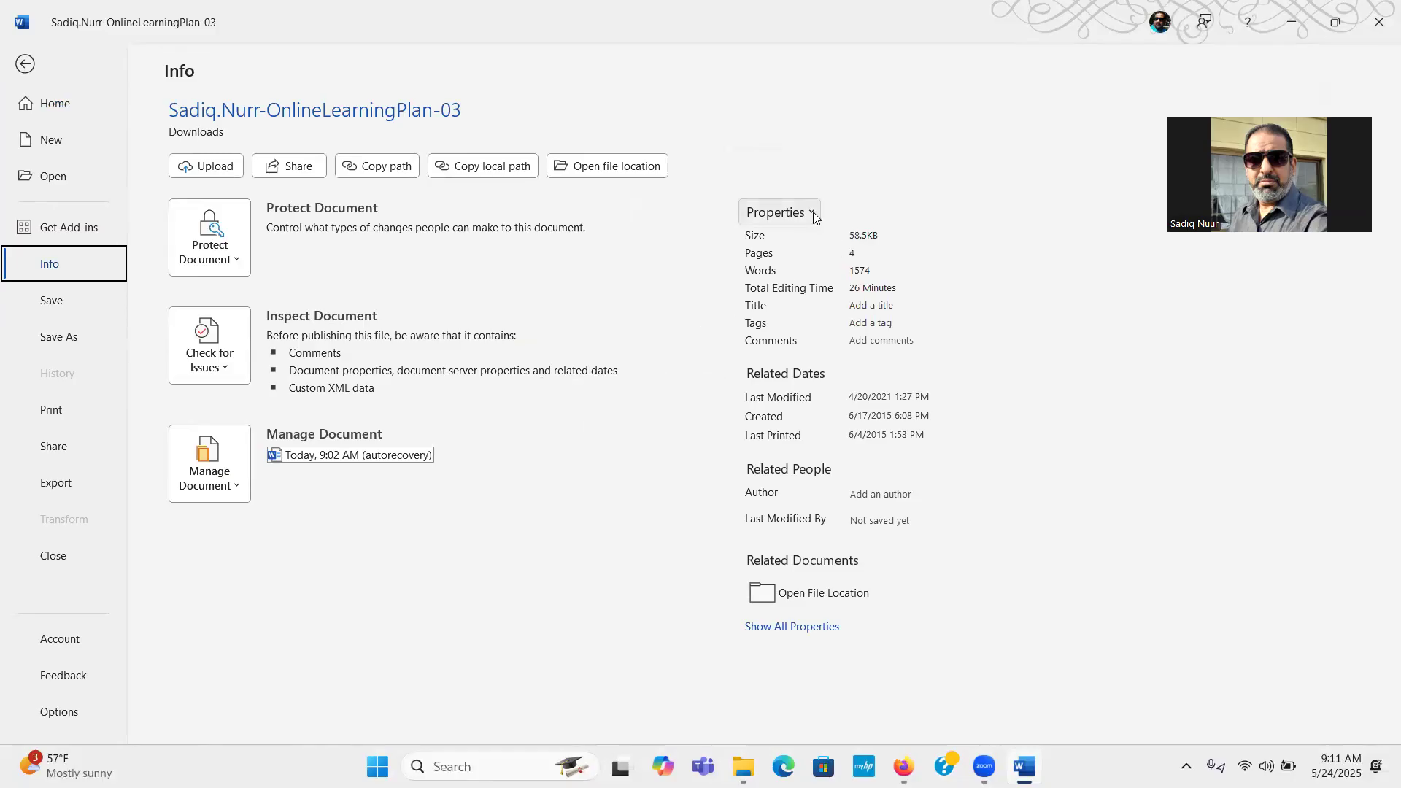
click(804, 630)
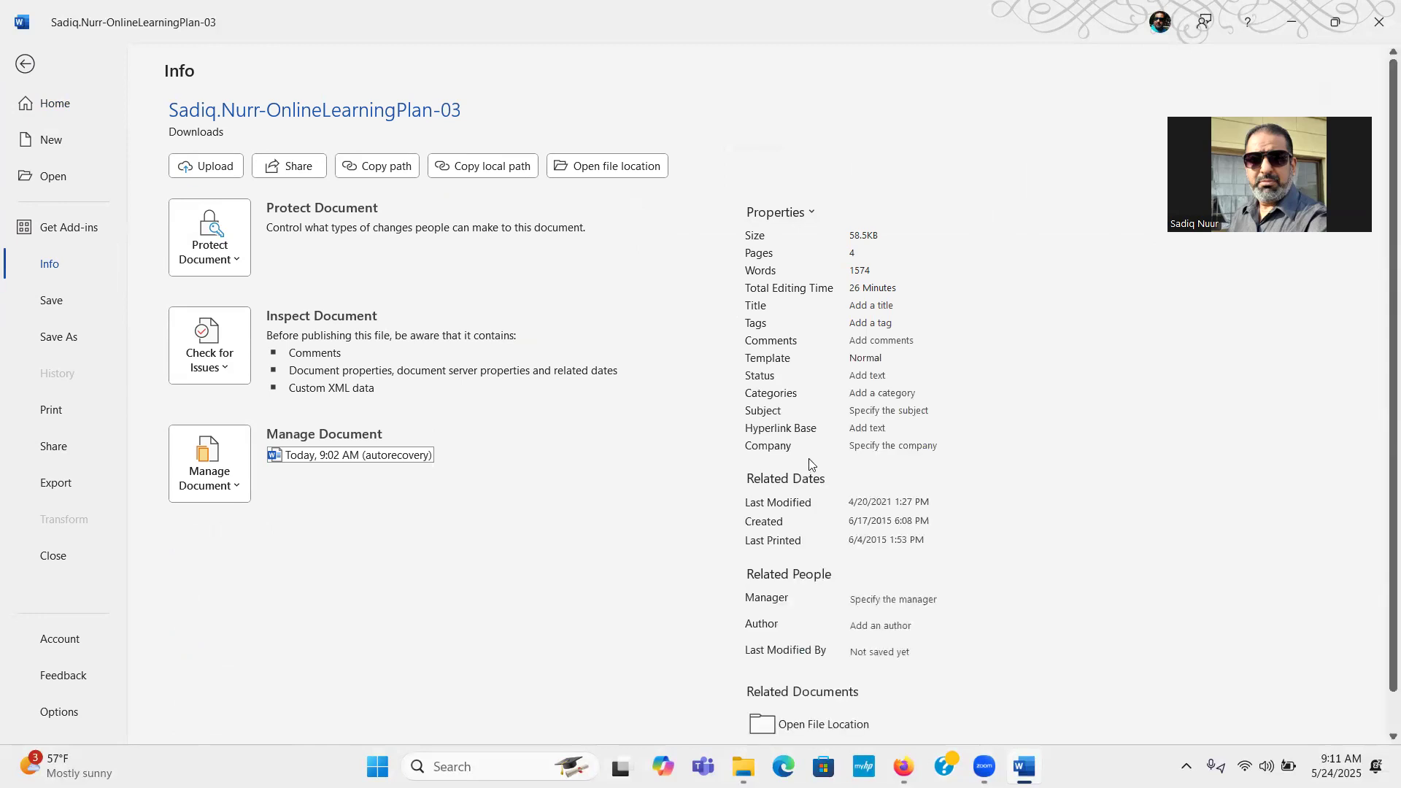
Open the Advanced Properties dialog for the document and move it away from the centre of the Info page
click(814, 212)
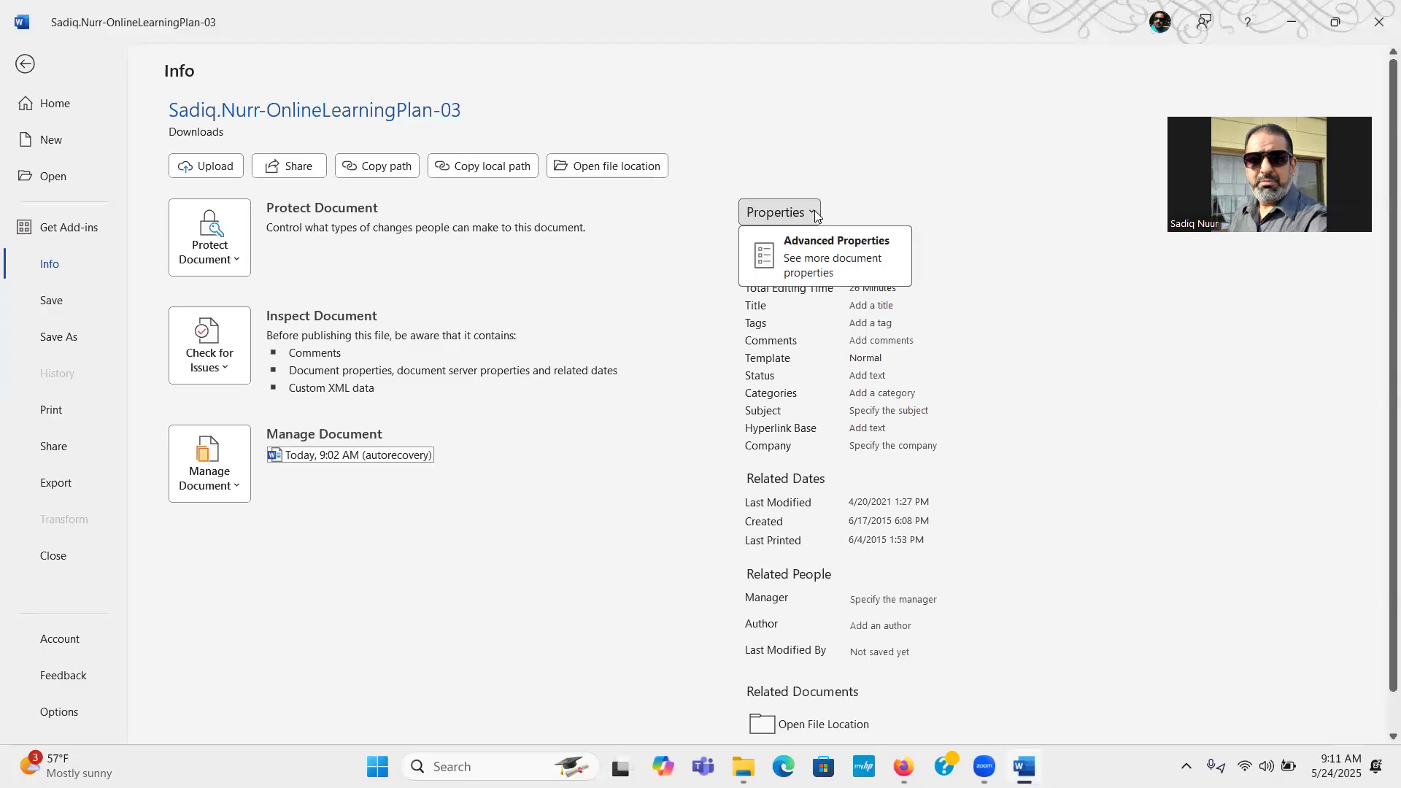
click(817, 259)
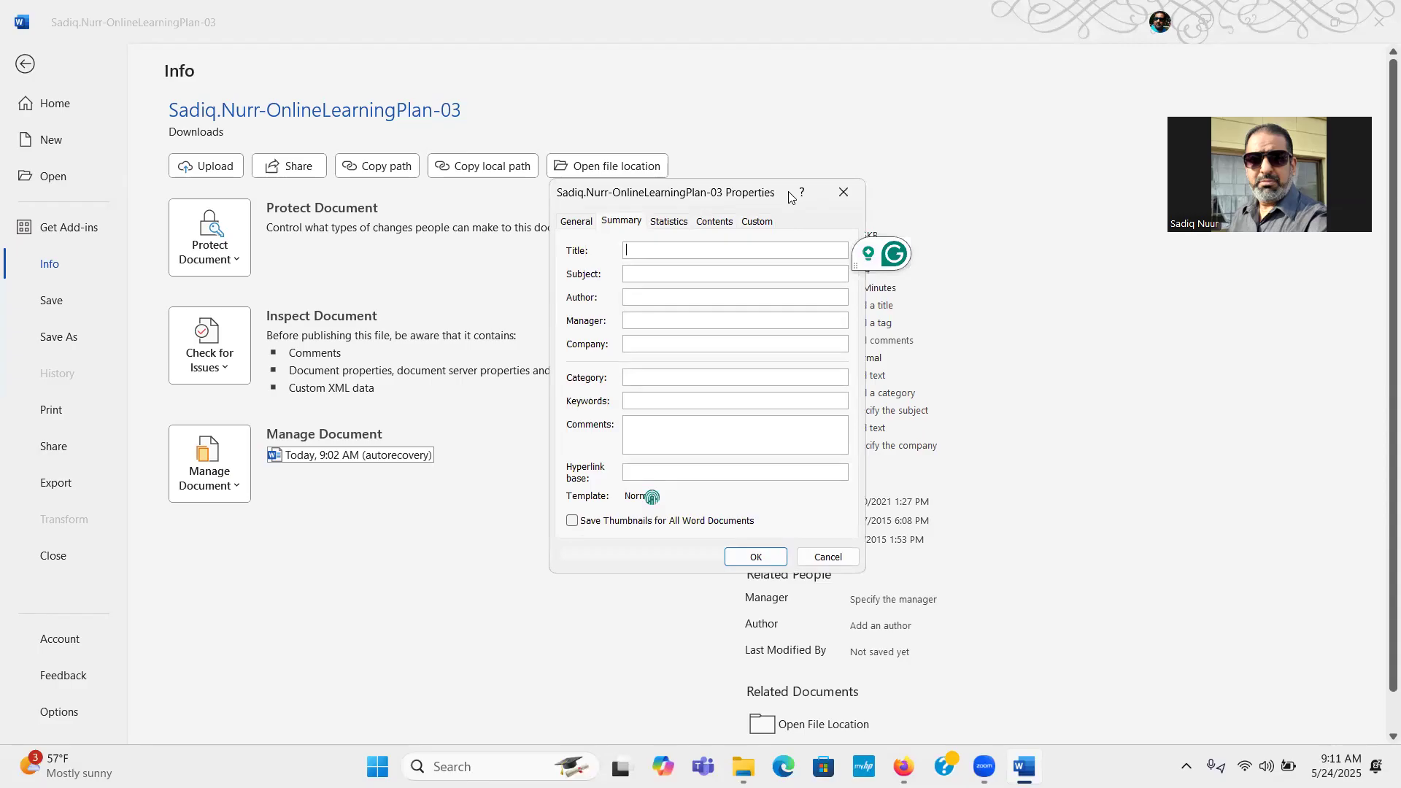
drag(789, 194, 1141, 301)
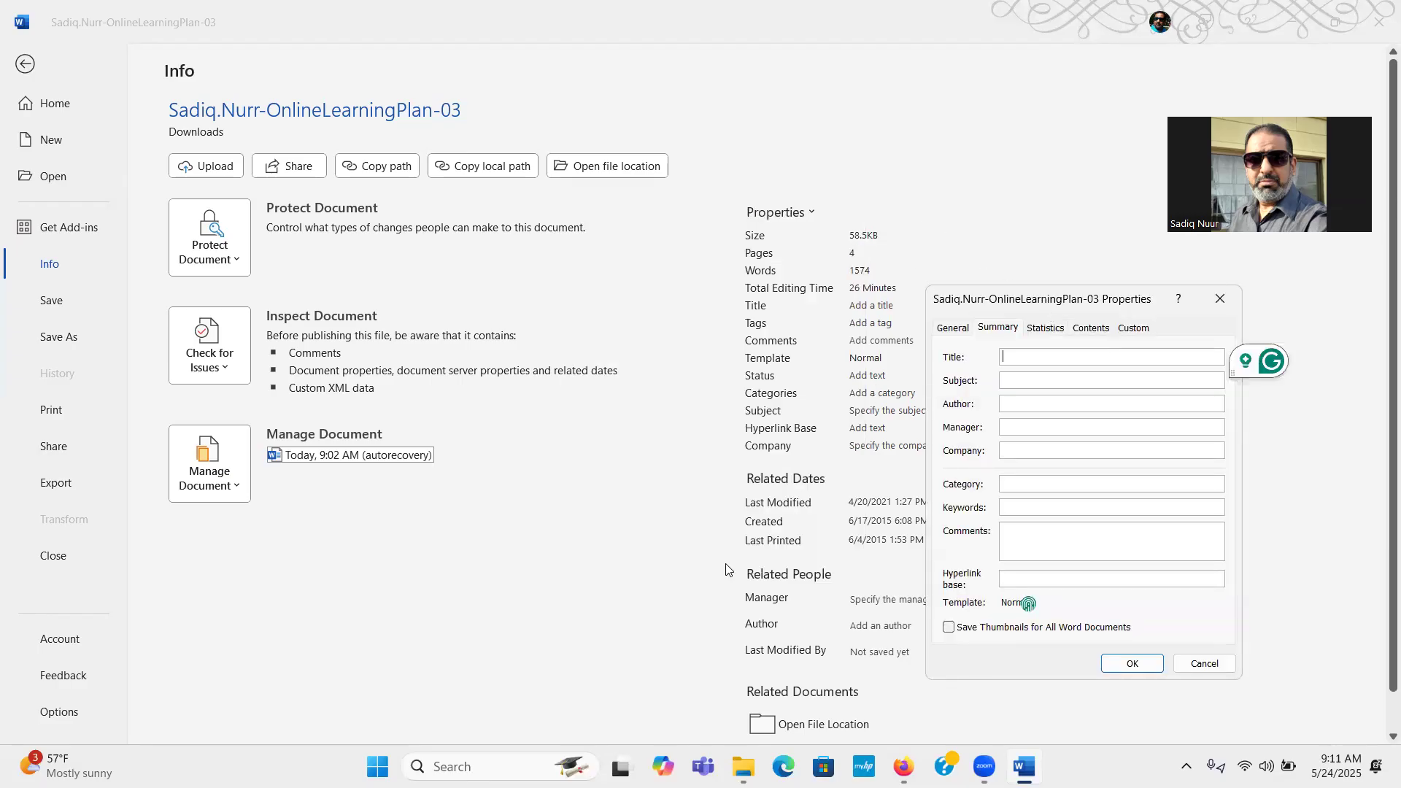
Switch to the SIMnet instructions in Firefox and mark step 7b as completed
mouse_move(1025, 766)
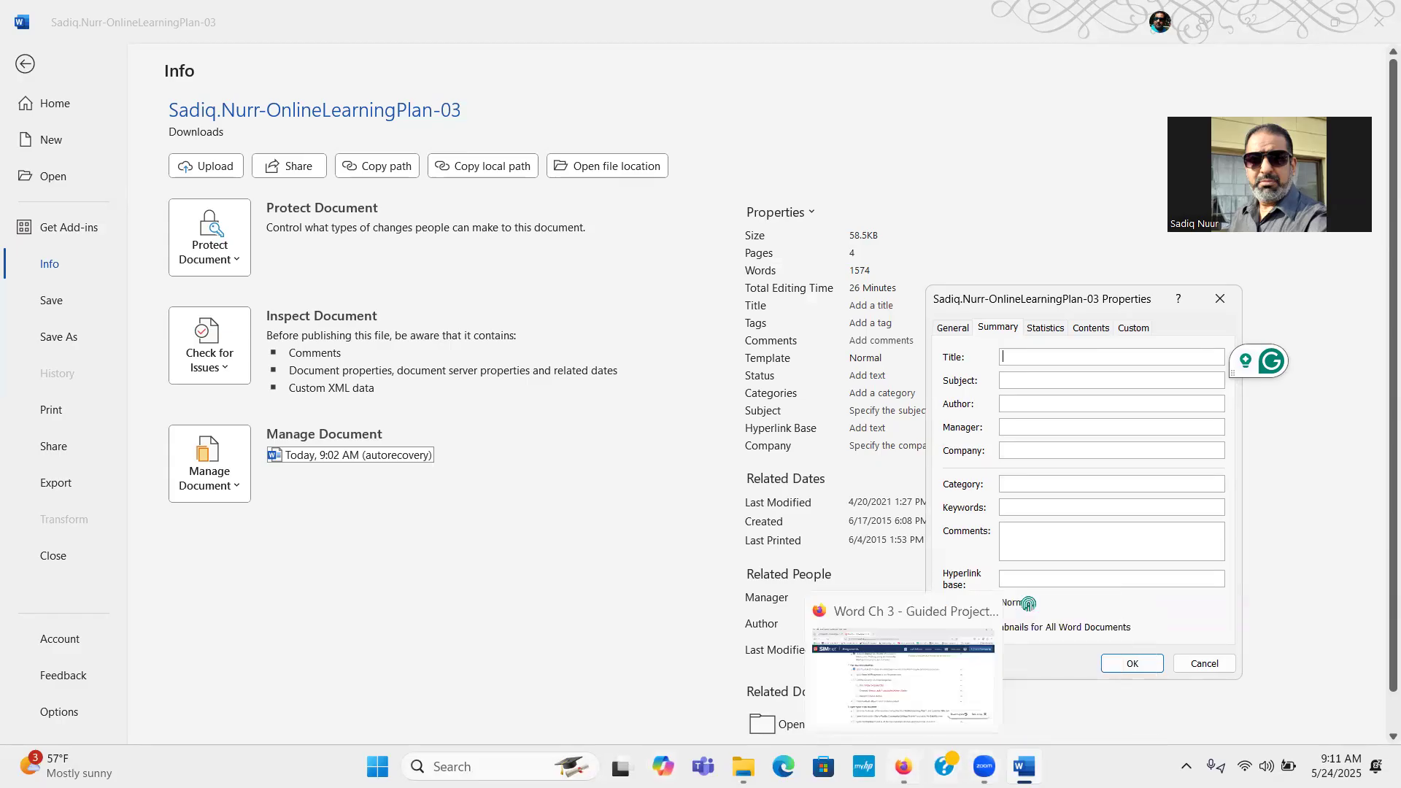
click(903, 766)
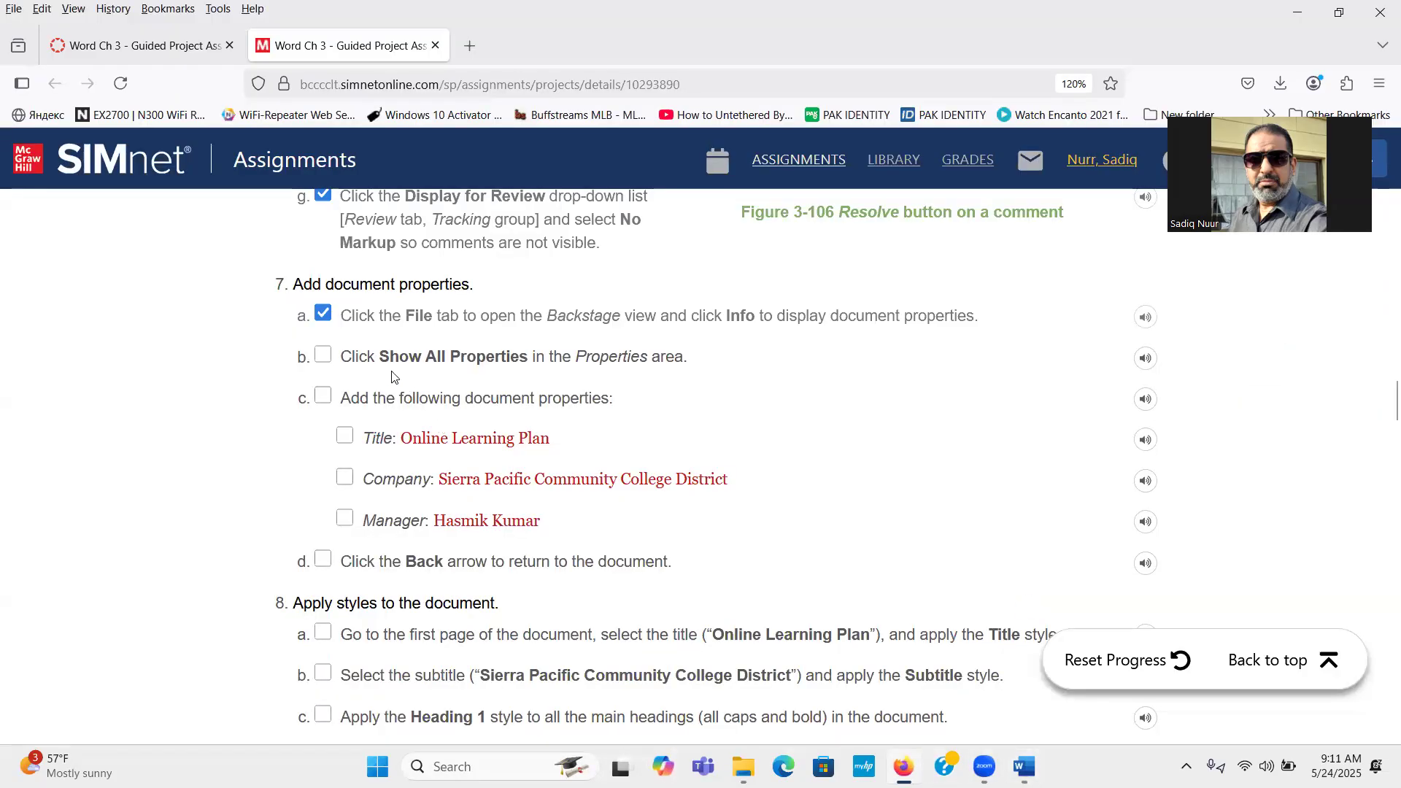
click(321, 356)
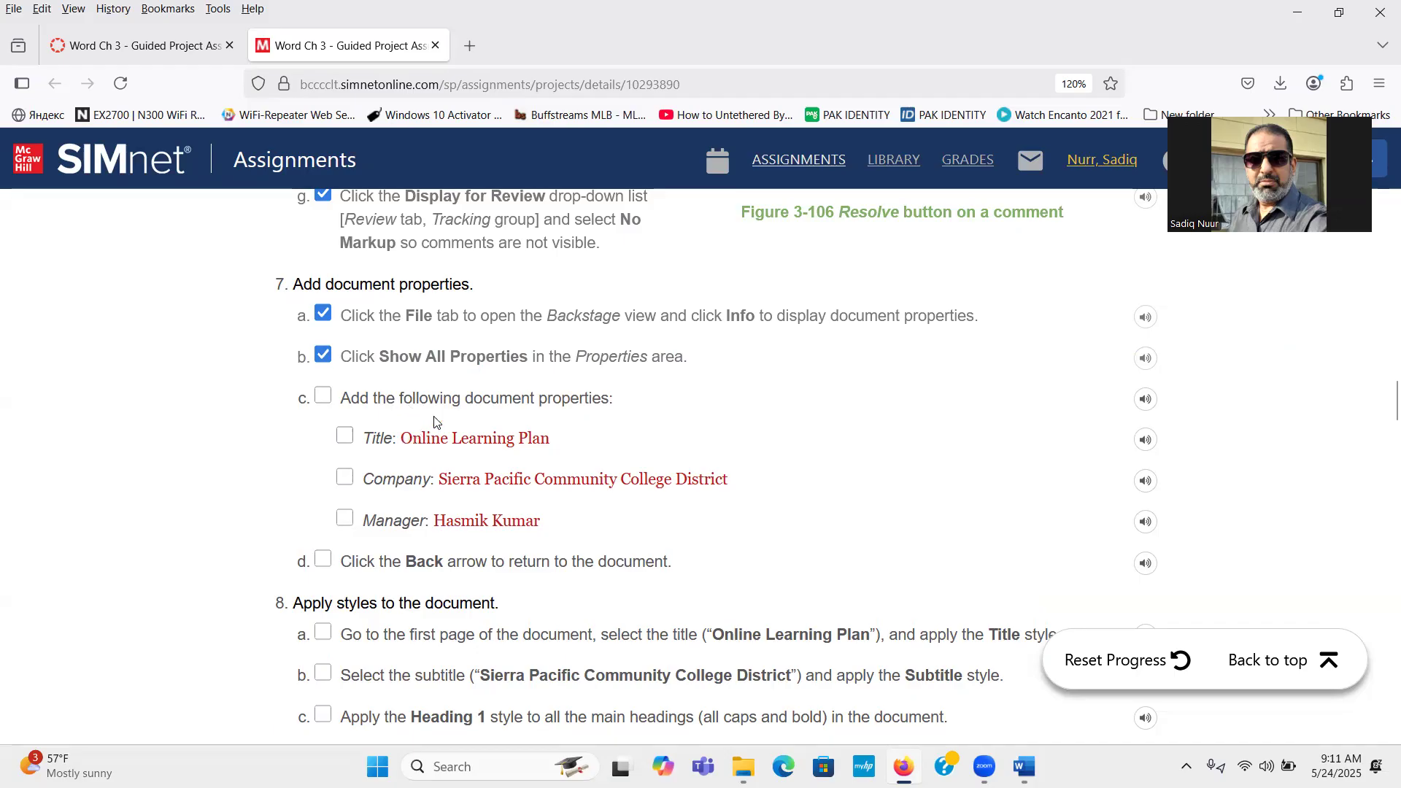
Copy the title Online Learning Plan from the SIMnet instructions and paste it into the document's Title property in Word
drag(400, 441, 550, 444)
key(ctrl+c)
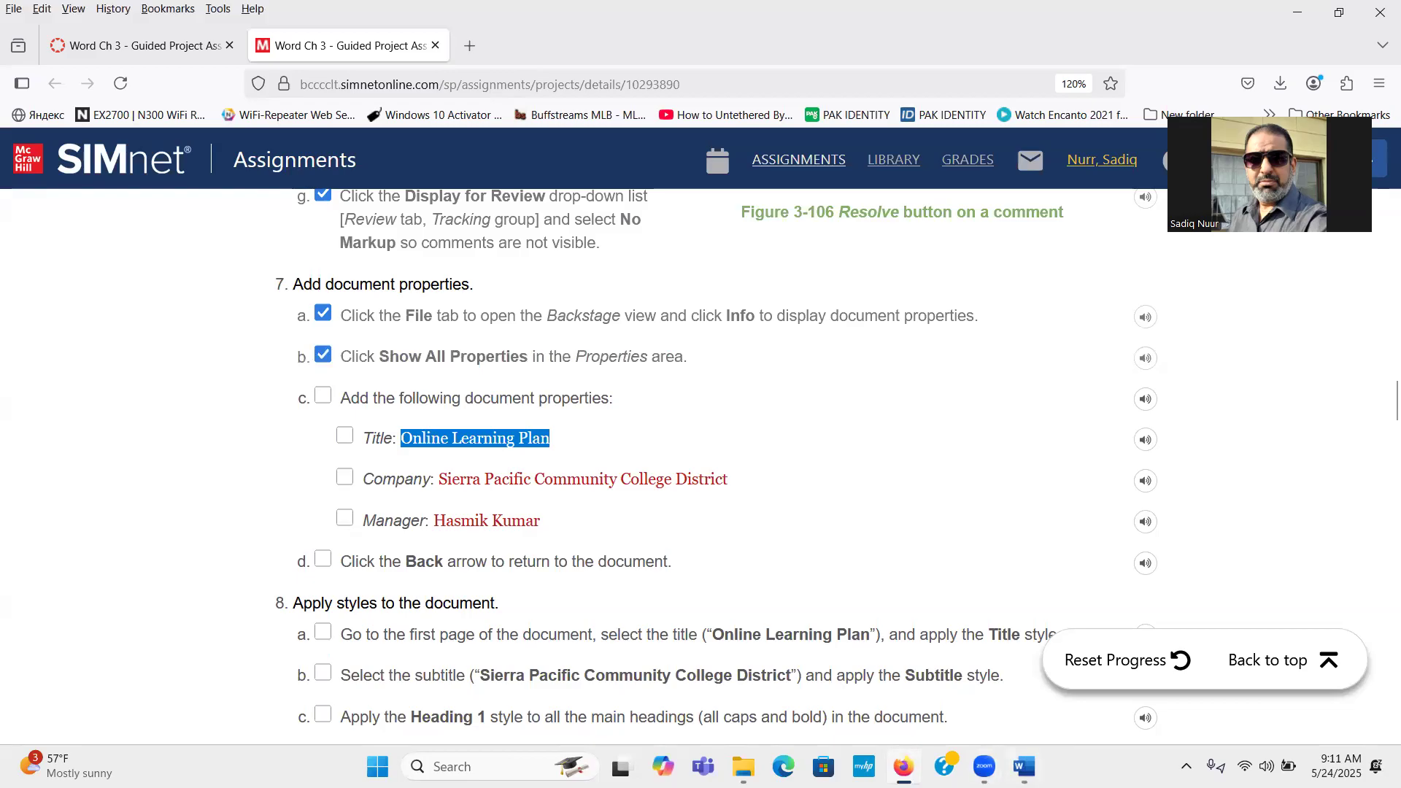
click(1023, 766)
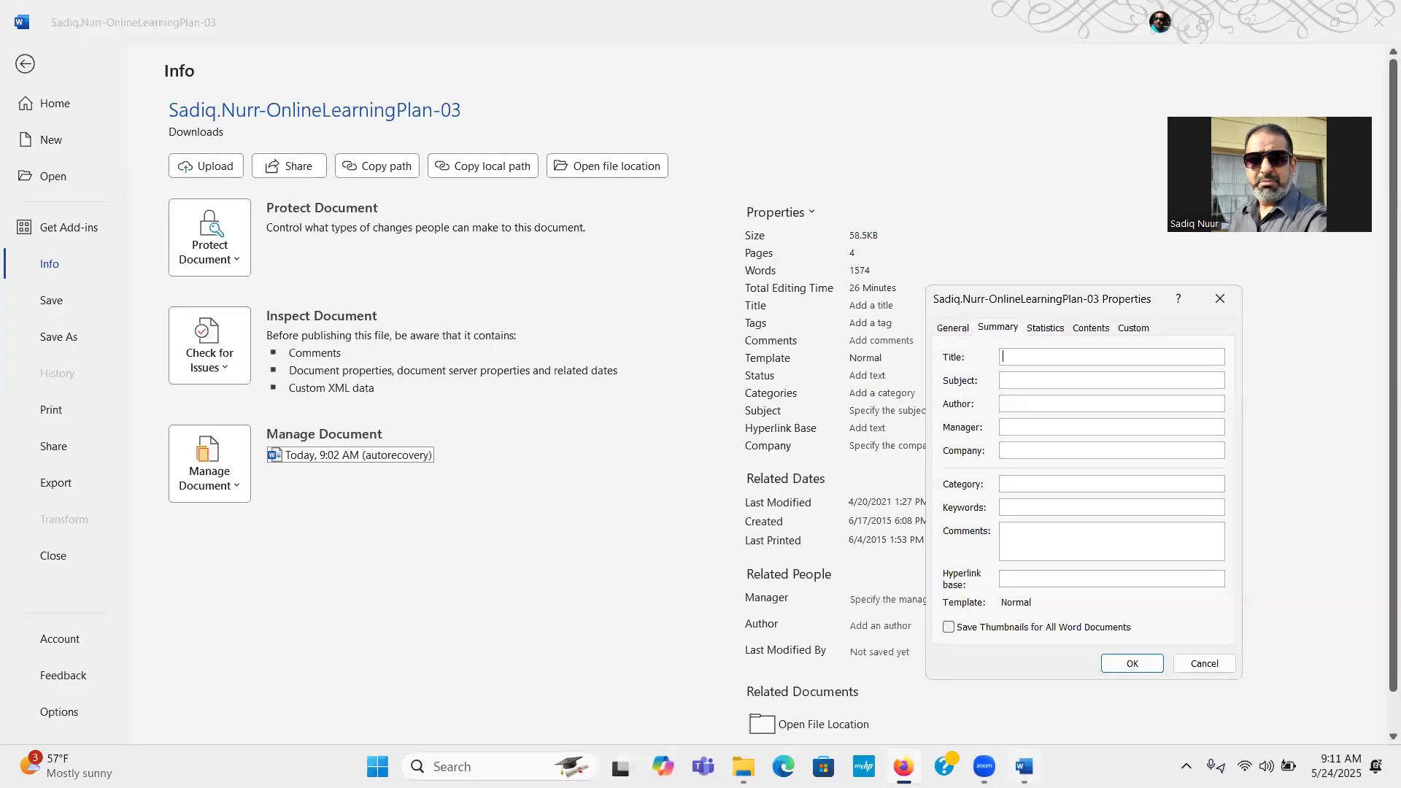
click(1030, 358)
key(ctrl+v)
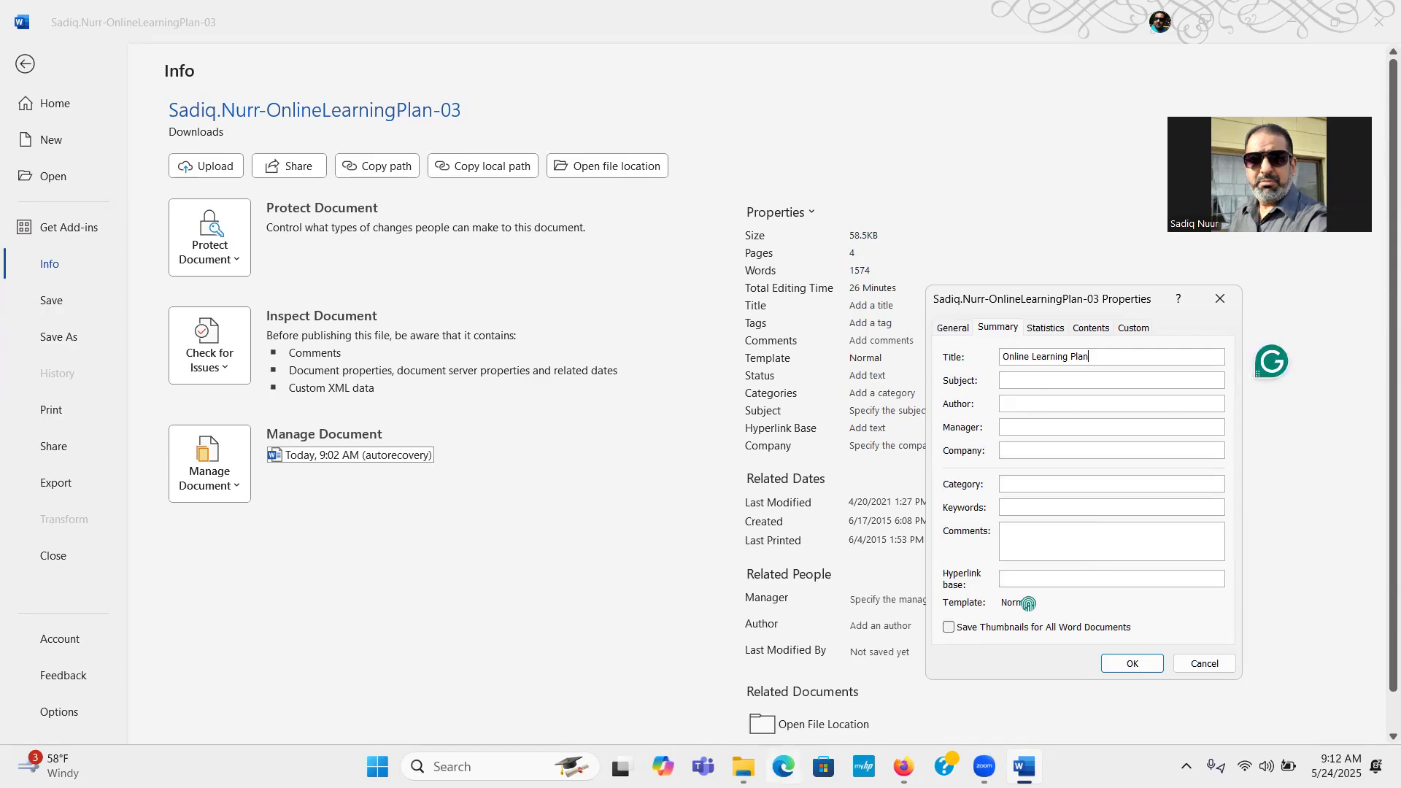
Copy Sierra Pacific Community College District from the SIMnet instructions in Firefox and paste it into the document's Company property in Word
click(903, 766)
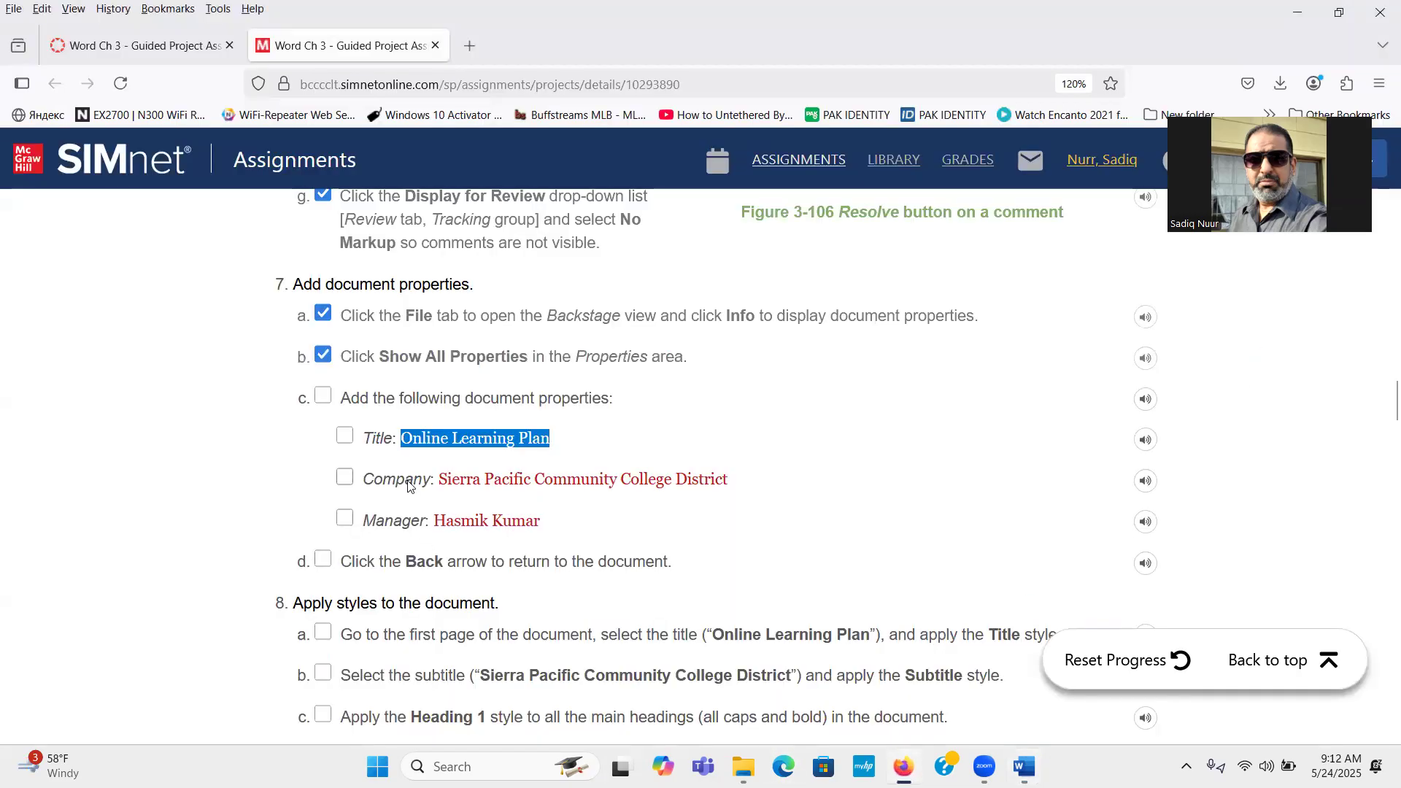
click(443, 482)
drag(442, 482, 728, 488)
key(ctrl+c)
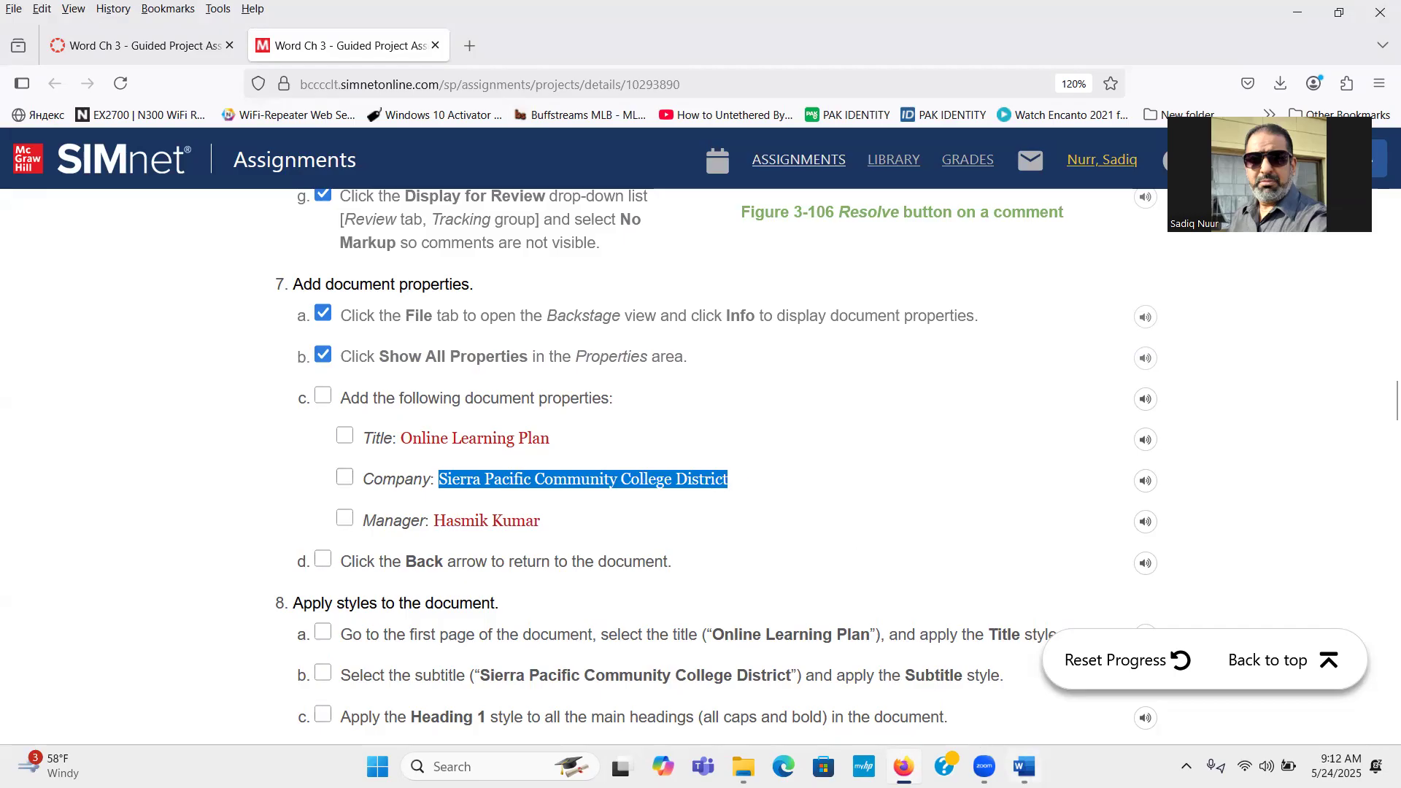
click(1024, 767)
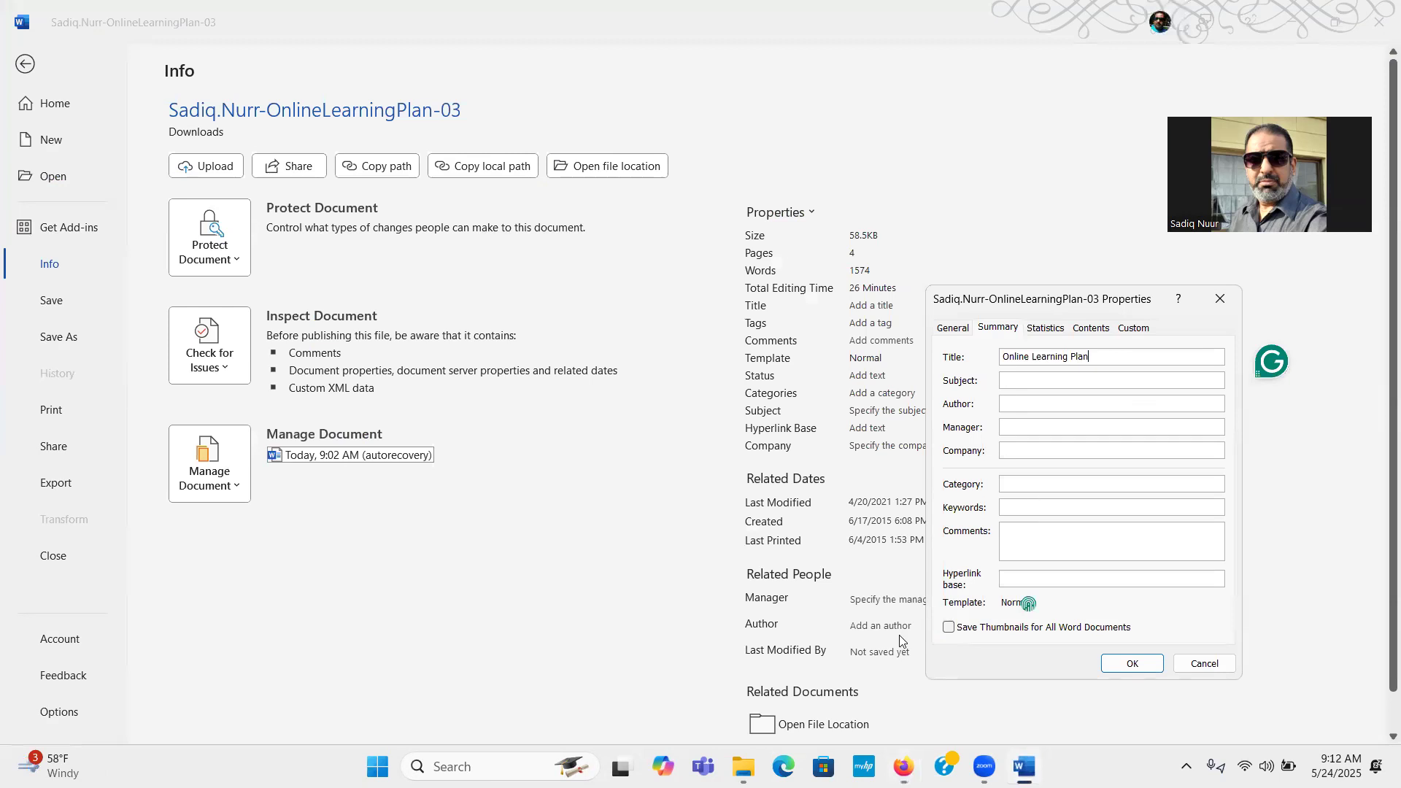
click(904, 767)
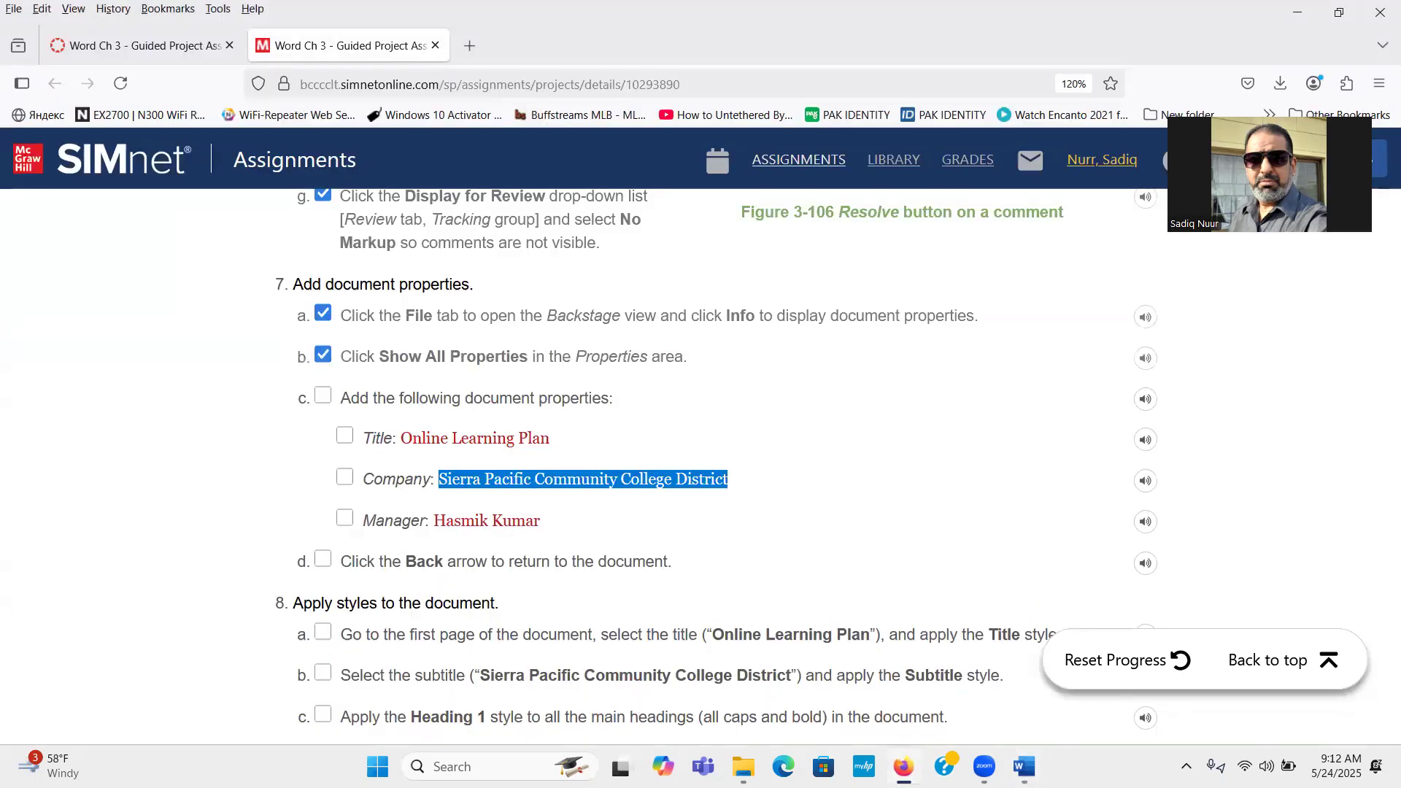
mouse_move(1024, 766)
click(989, 678)
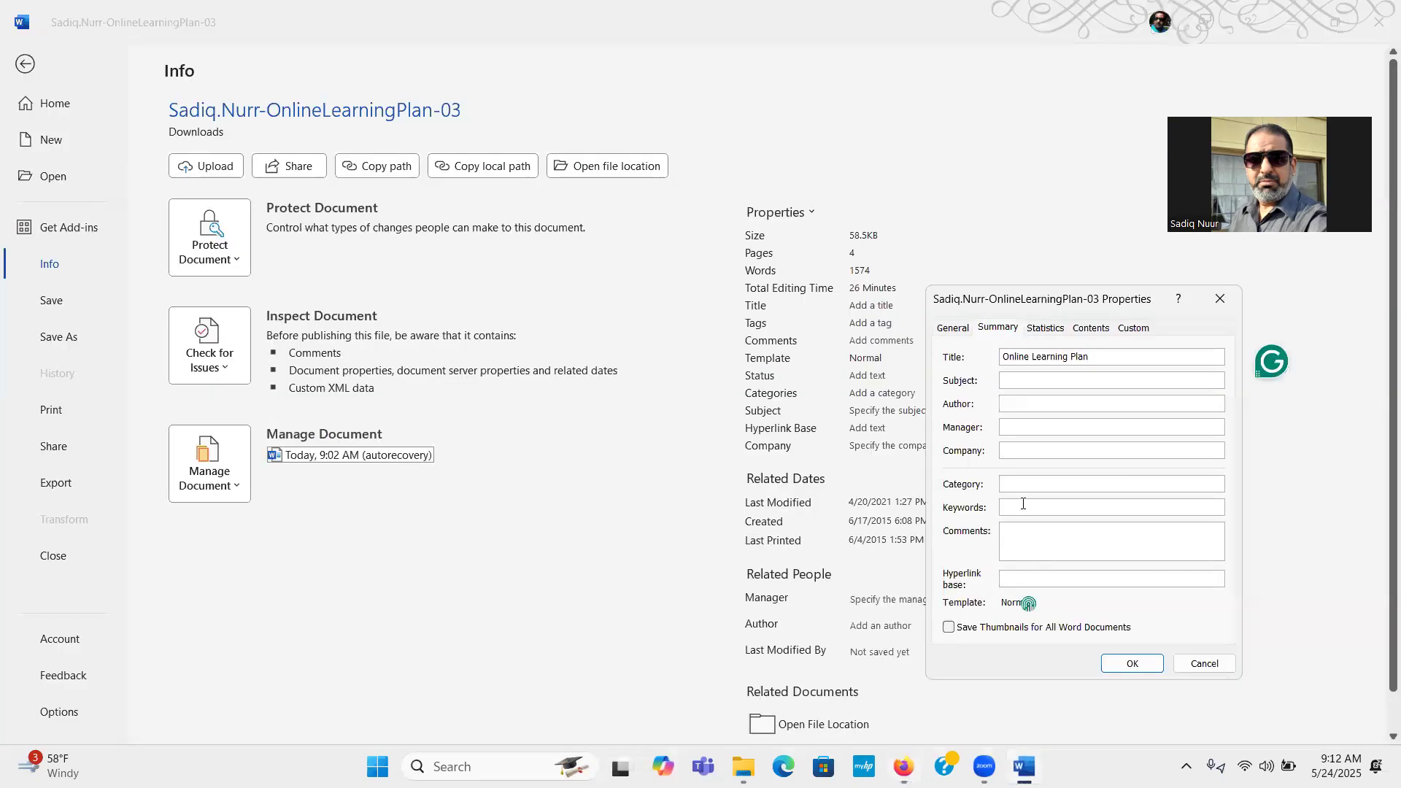
click(1013, 450)
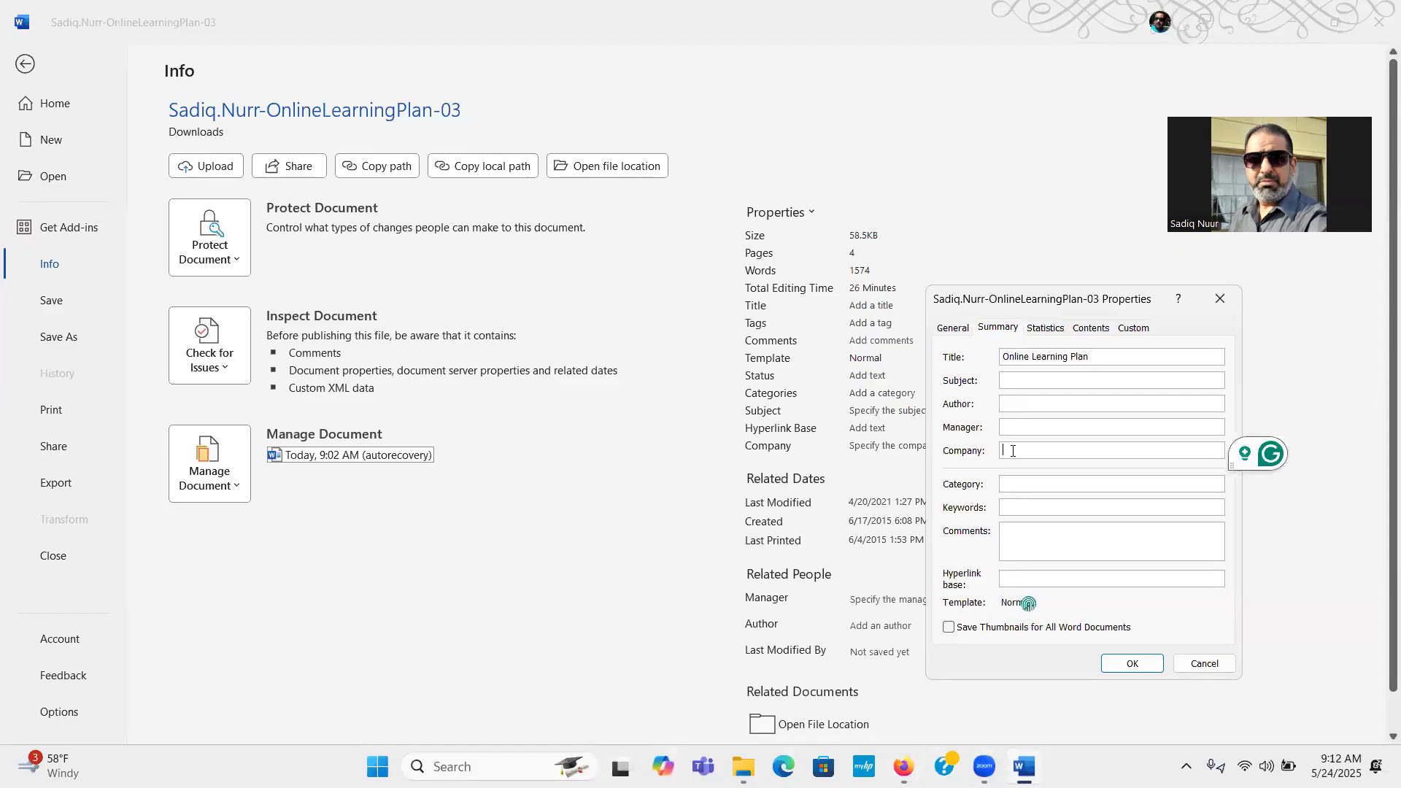
key(ctrl+v)
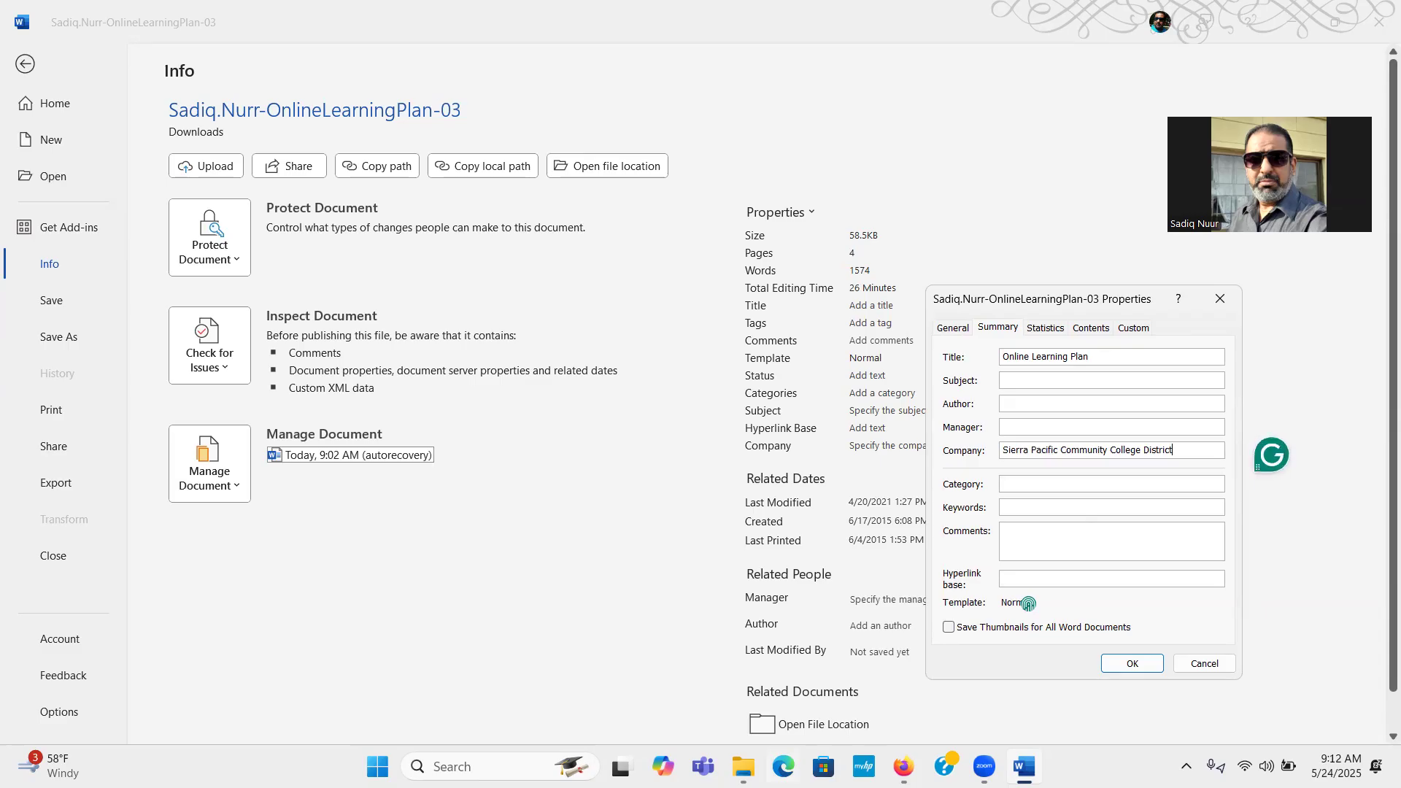
Copy the manager's name from the SIMnet instructions in Firefox into the document's Manager property in Word, and return to Firefox
click(903, 766)
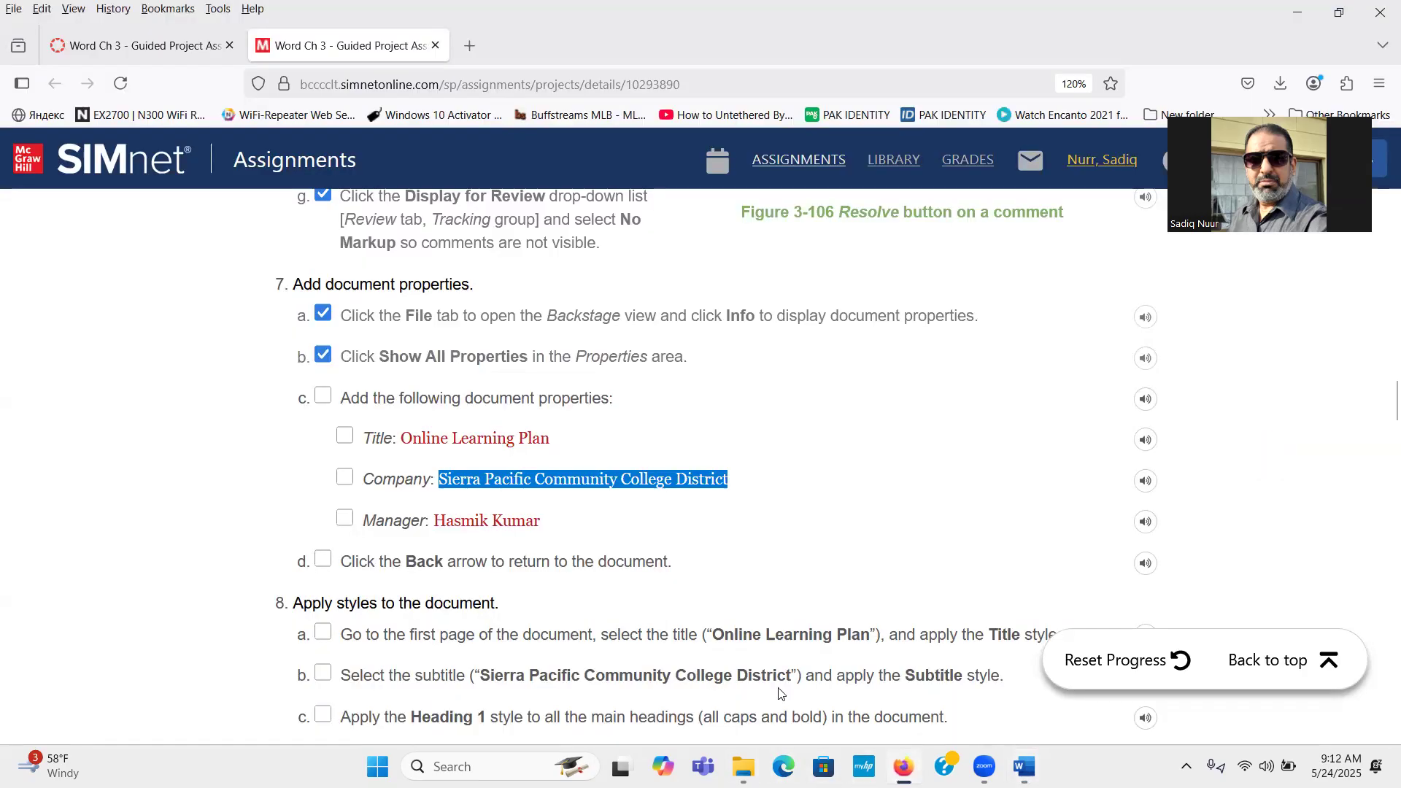
drag(436, 521, 541, 530)
key(ctrl+c)
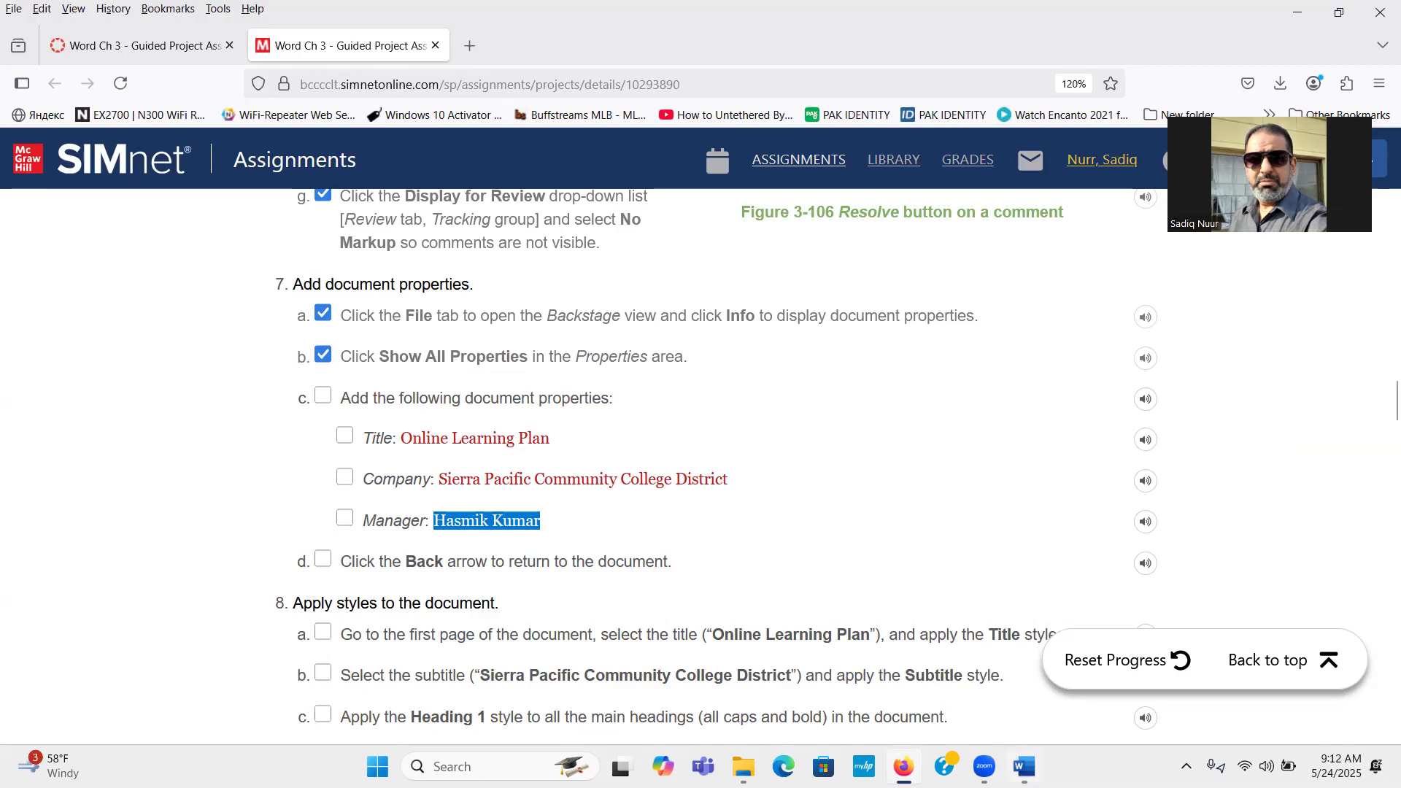
click(1023, 766)
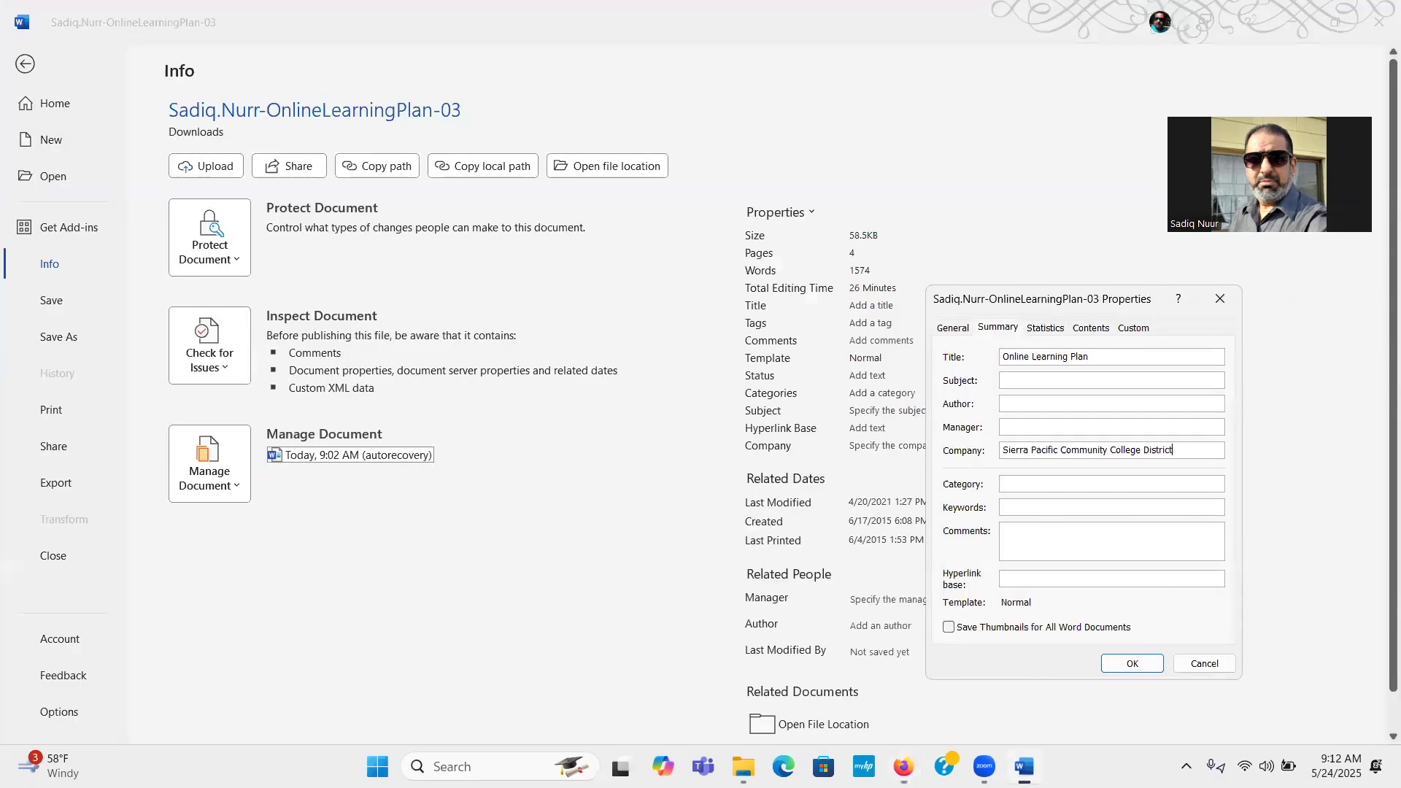
click(1025, 424)
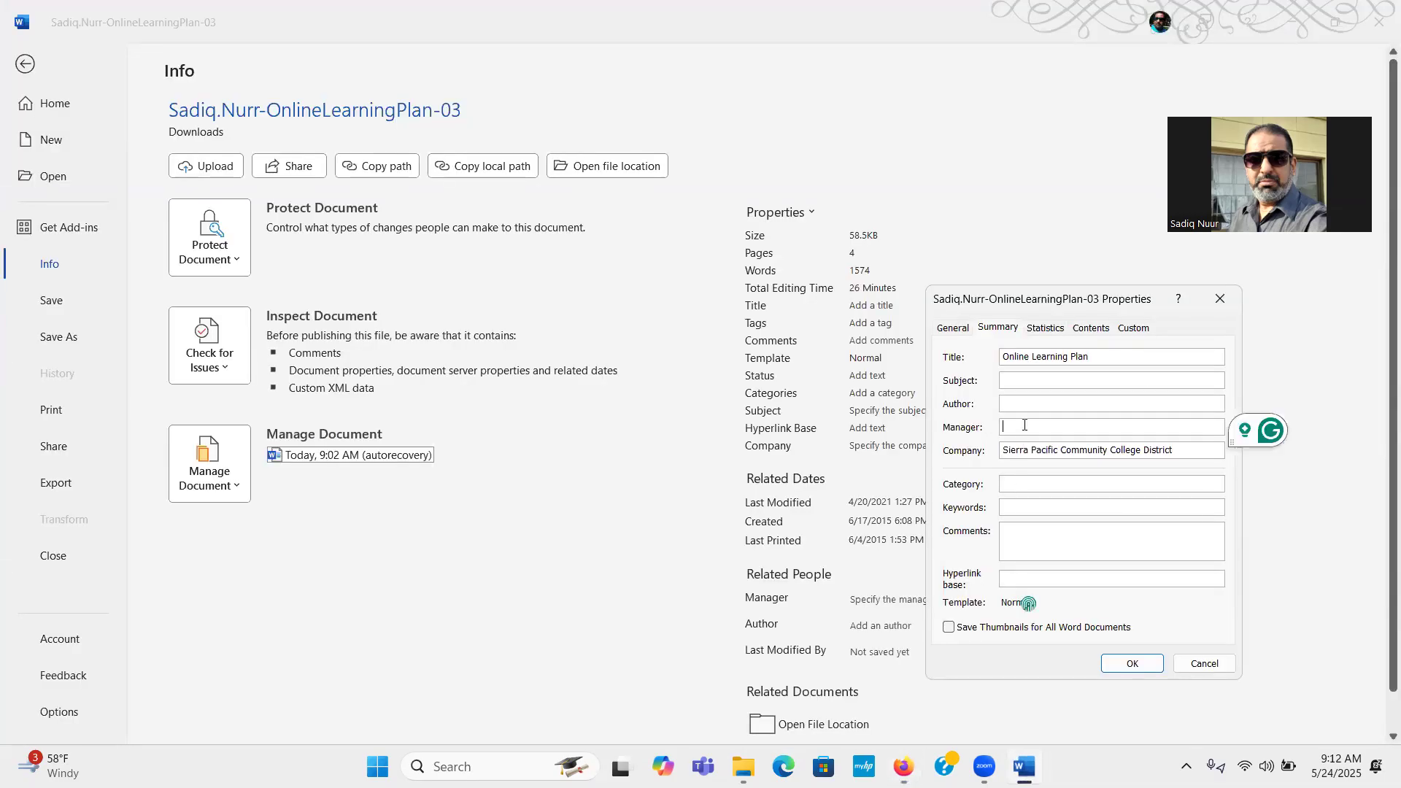
key(ctrl+v)
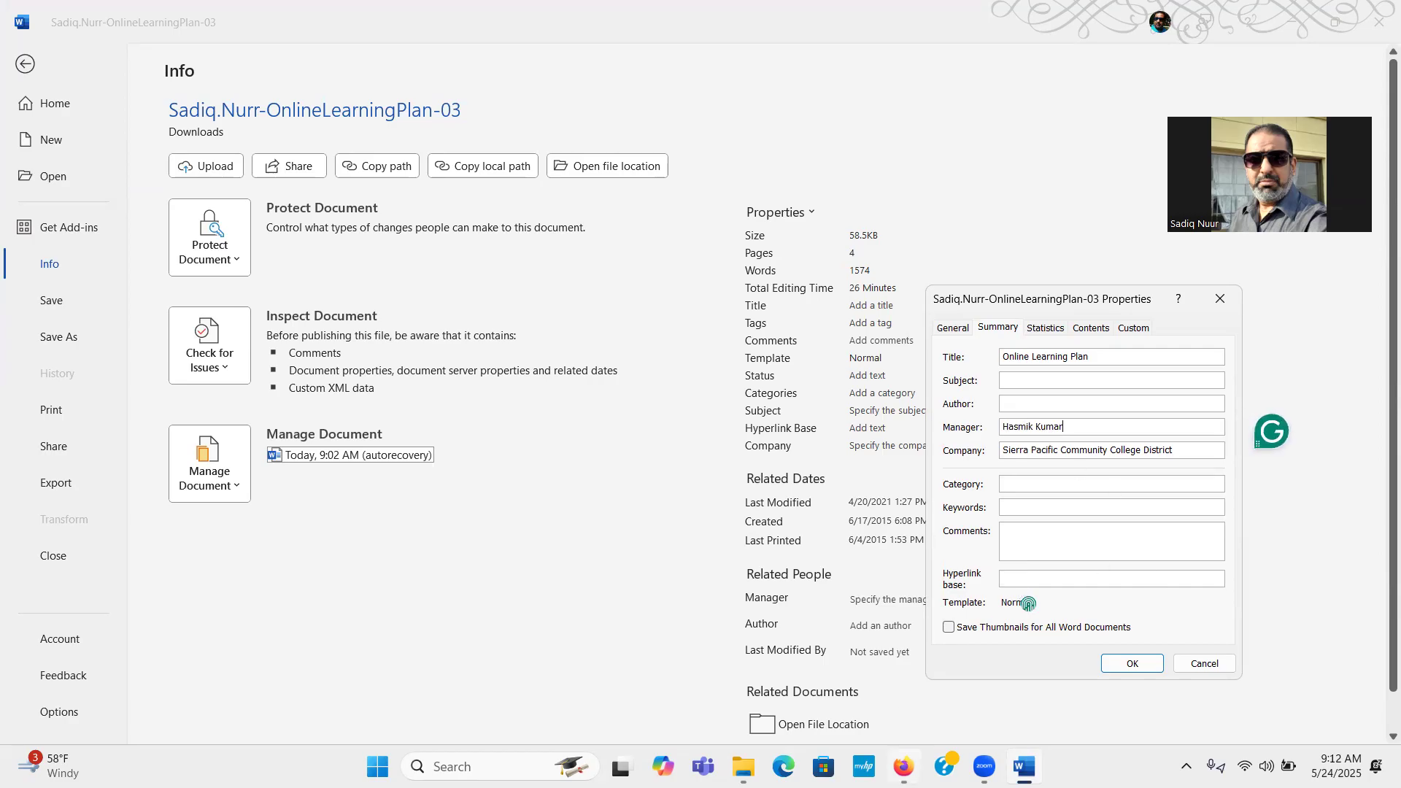
click(903, 766)
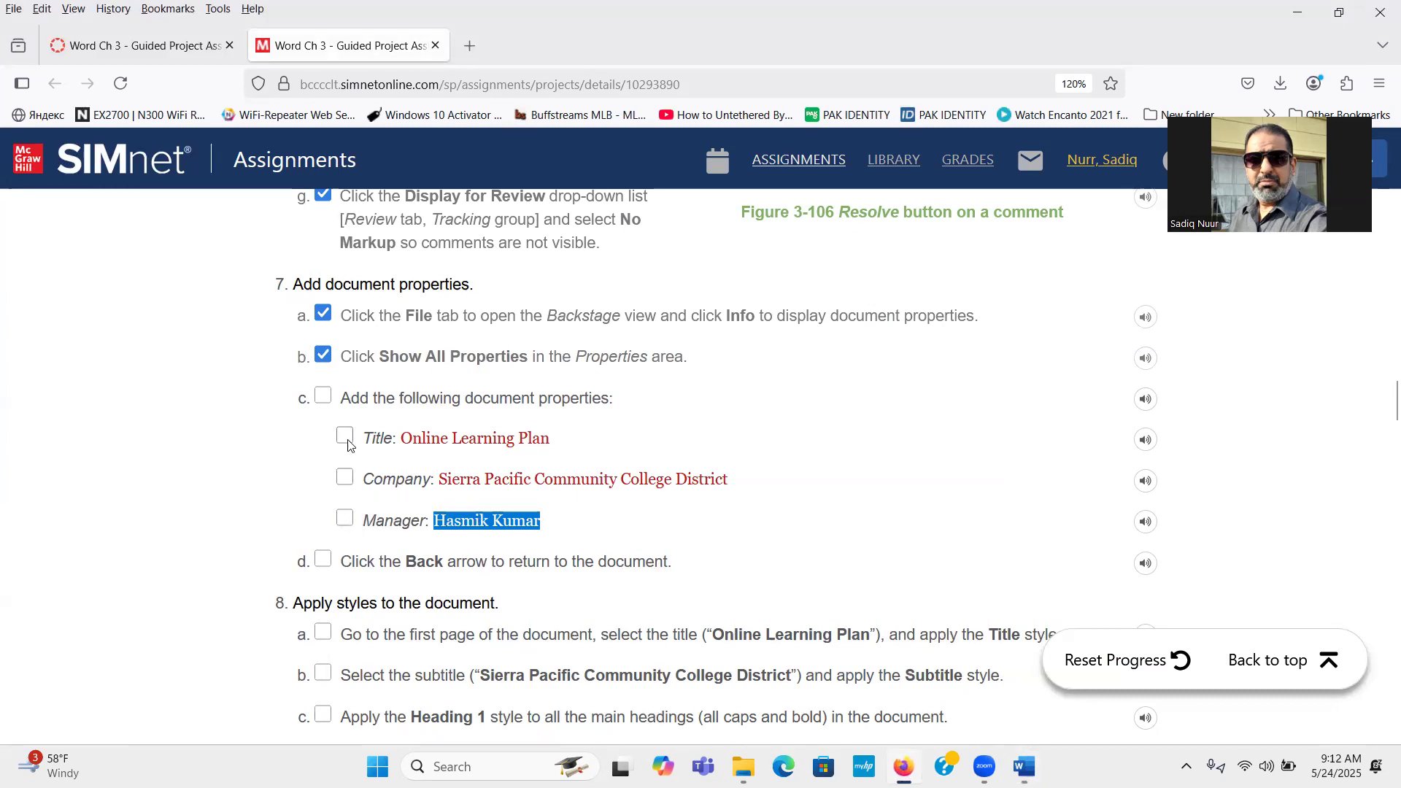
Mark step 7c, its Title, Company and Manager items, and step 7d as completed in the SIMnet instructions
click(324, 398)
click(345, 436)
click(346, 477)
click(345, 519)
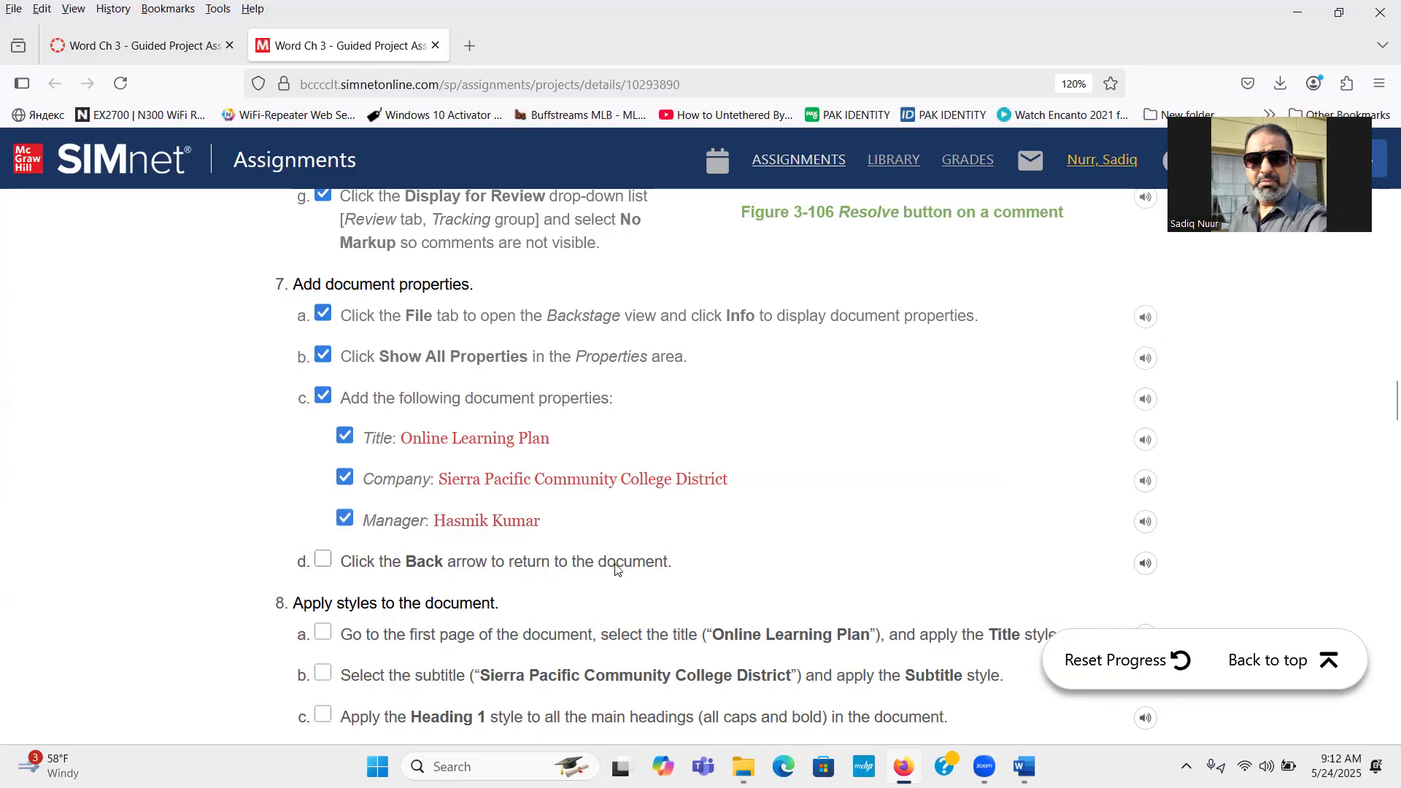
click(322, 560)
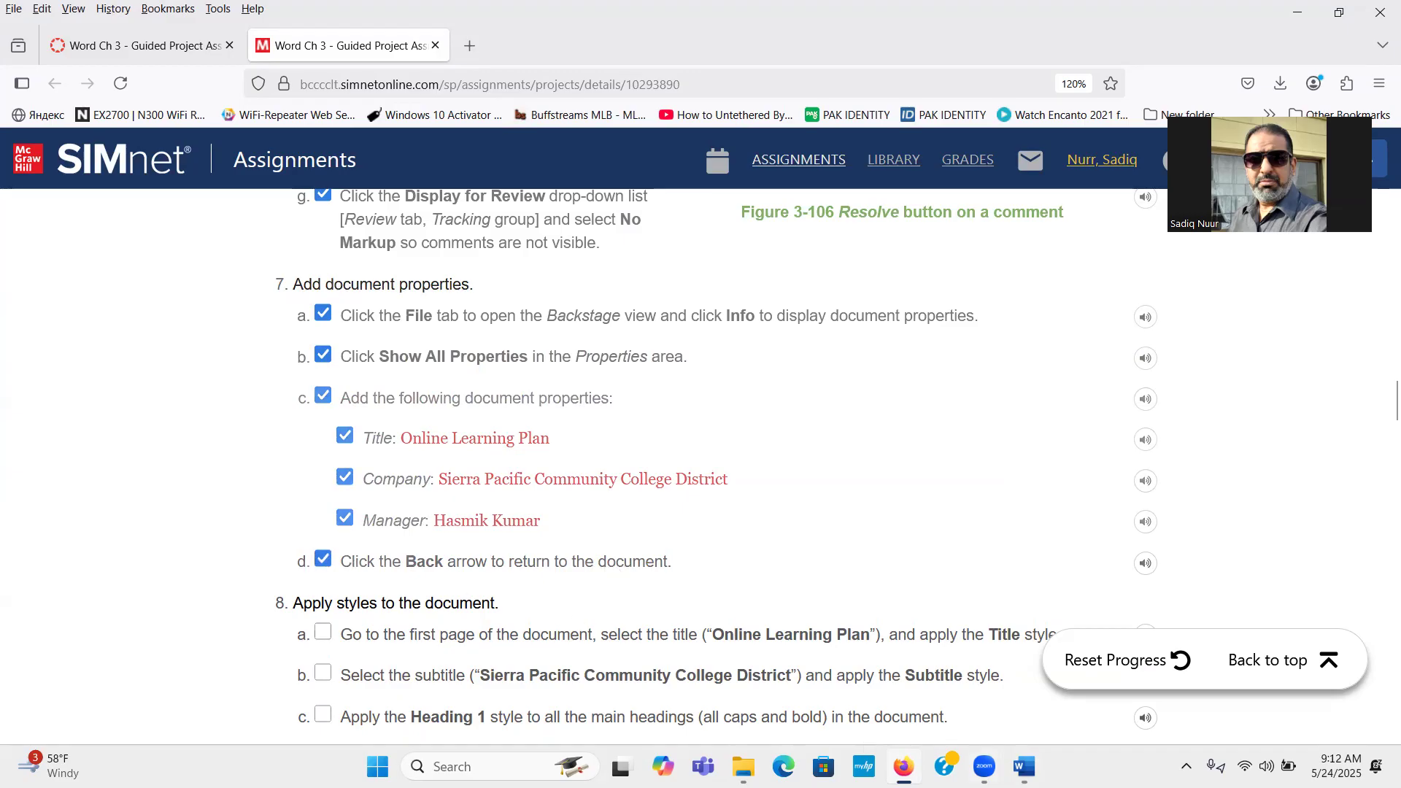
Switch to Word and apply the document properties entered in the Properties dialog
click(1024, 766)
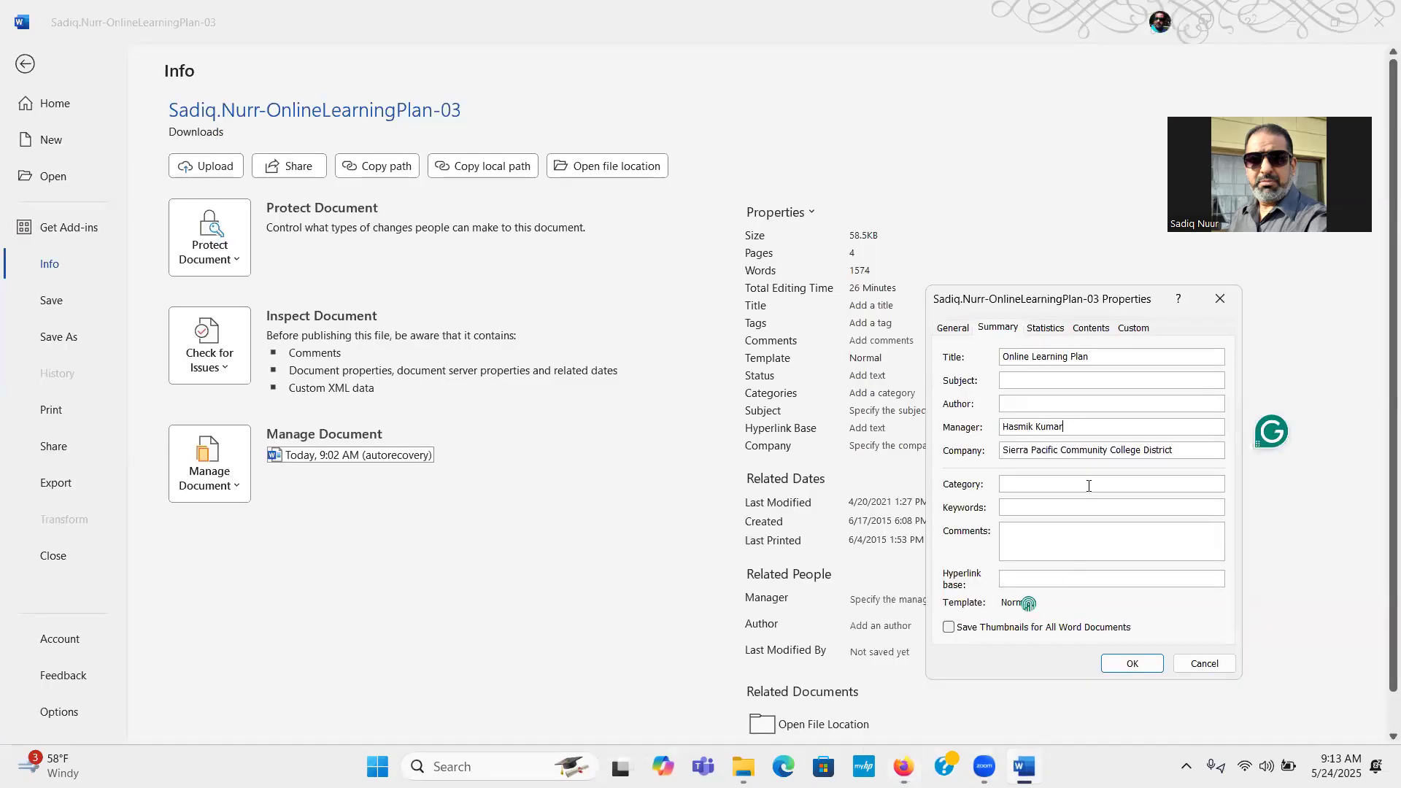
click(1133, 666)
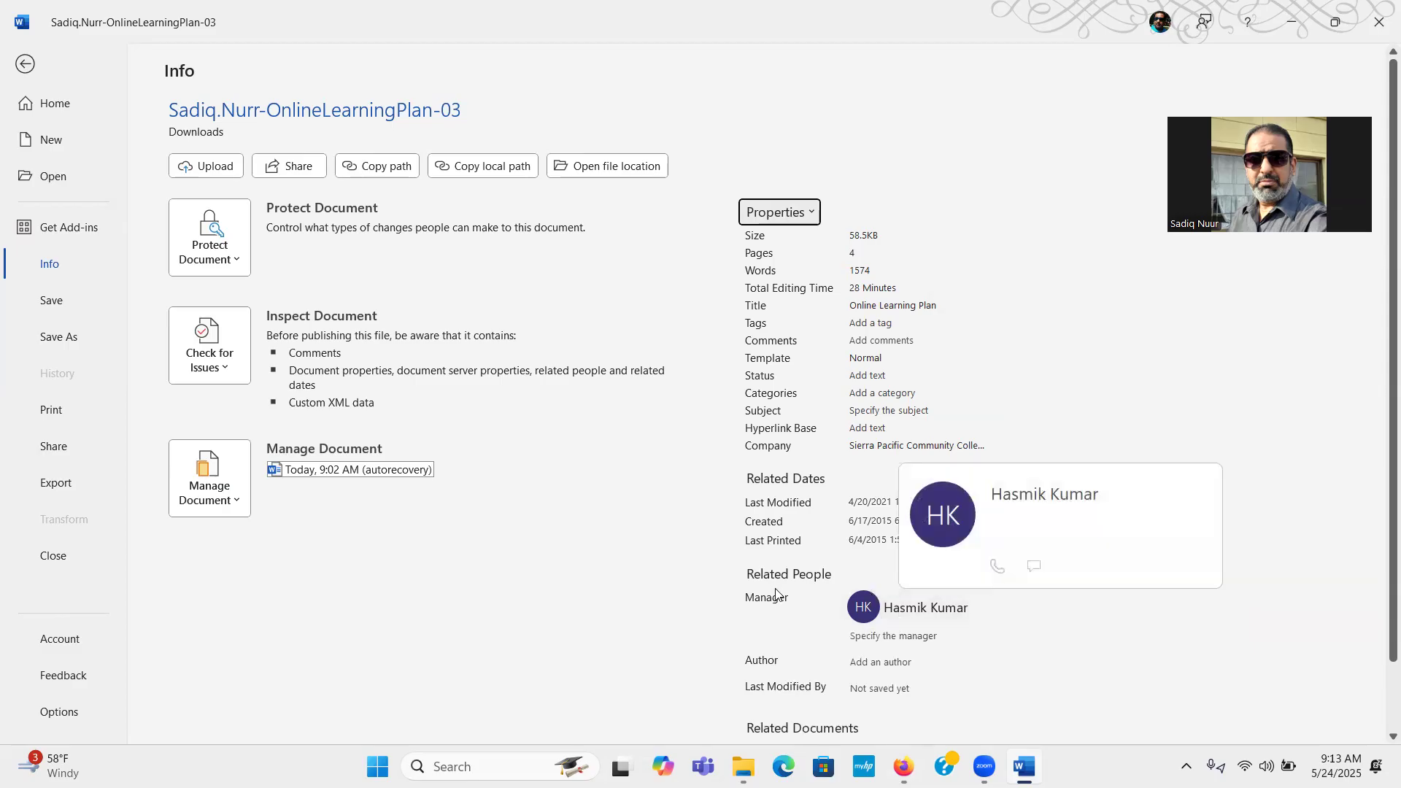
Check the document's Title, Company and Manager values in the Info view and the advanced properties
click(895, 450)
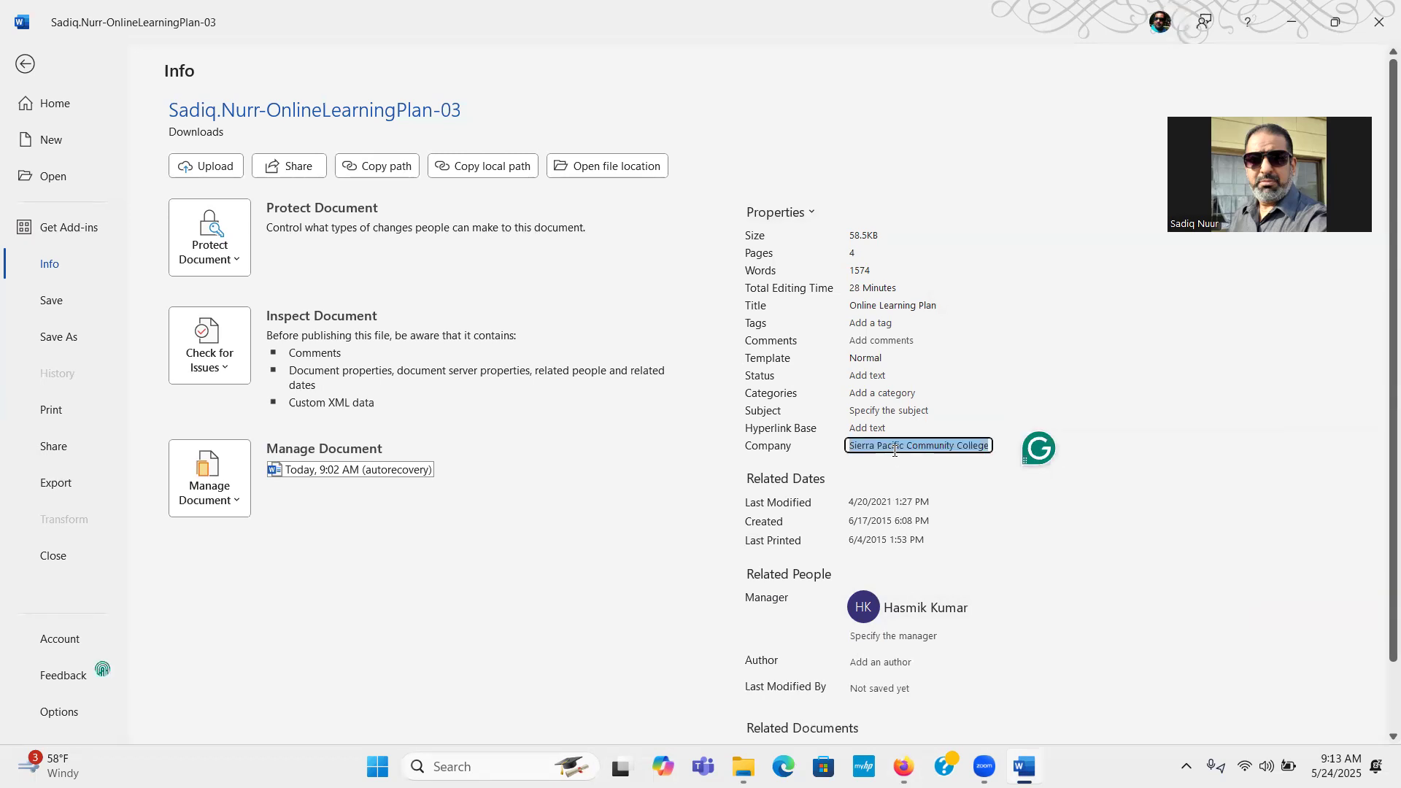
click(815, 220)
click(817, 263)
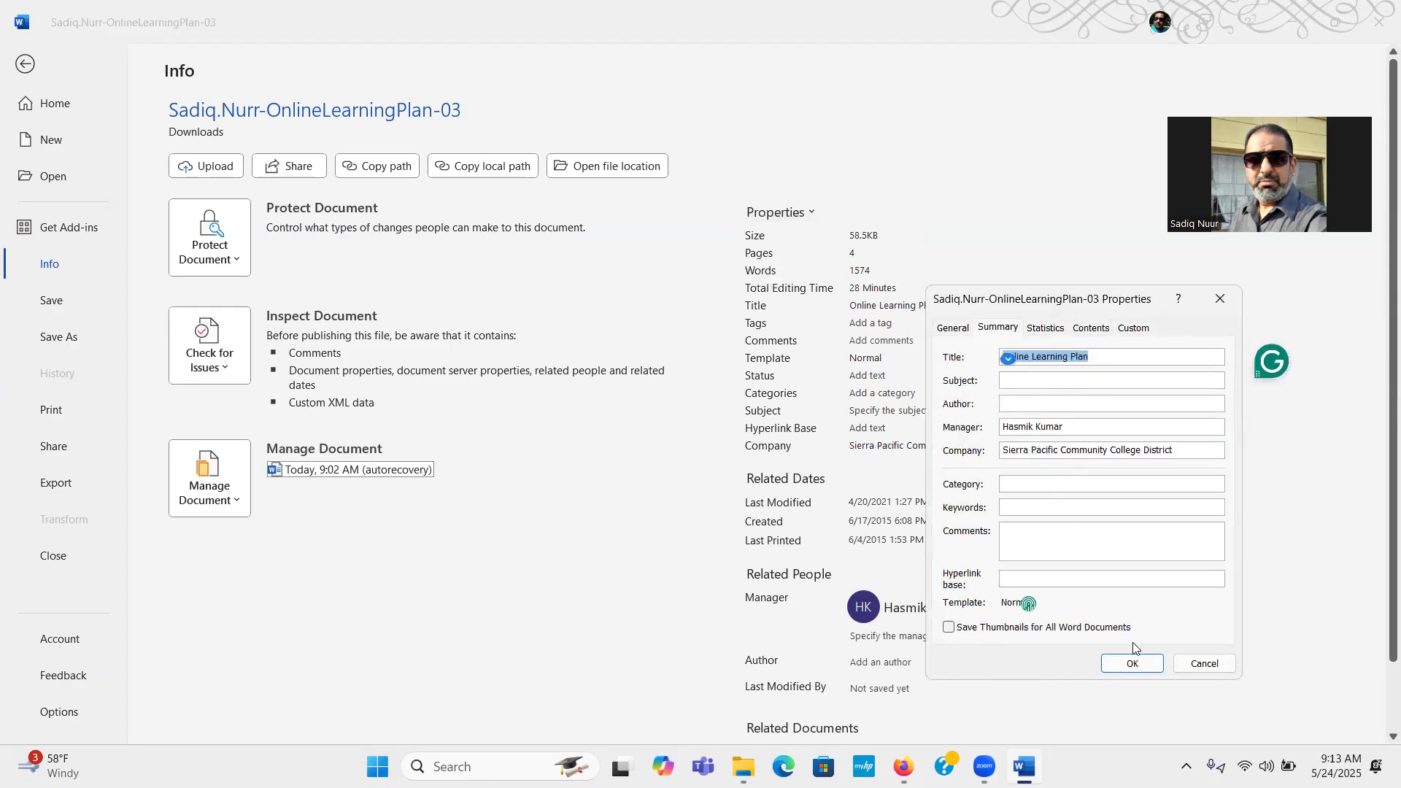
click(1199, 664)
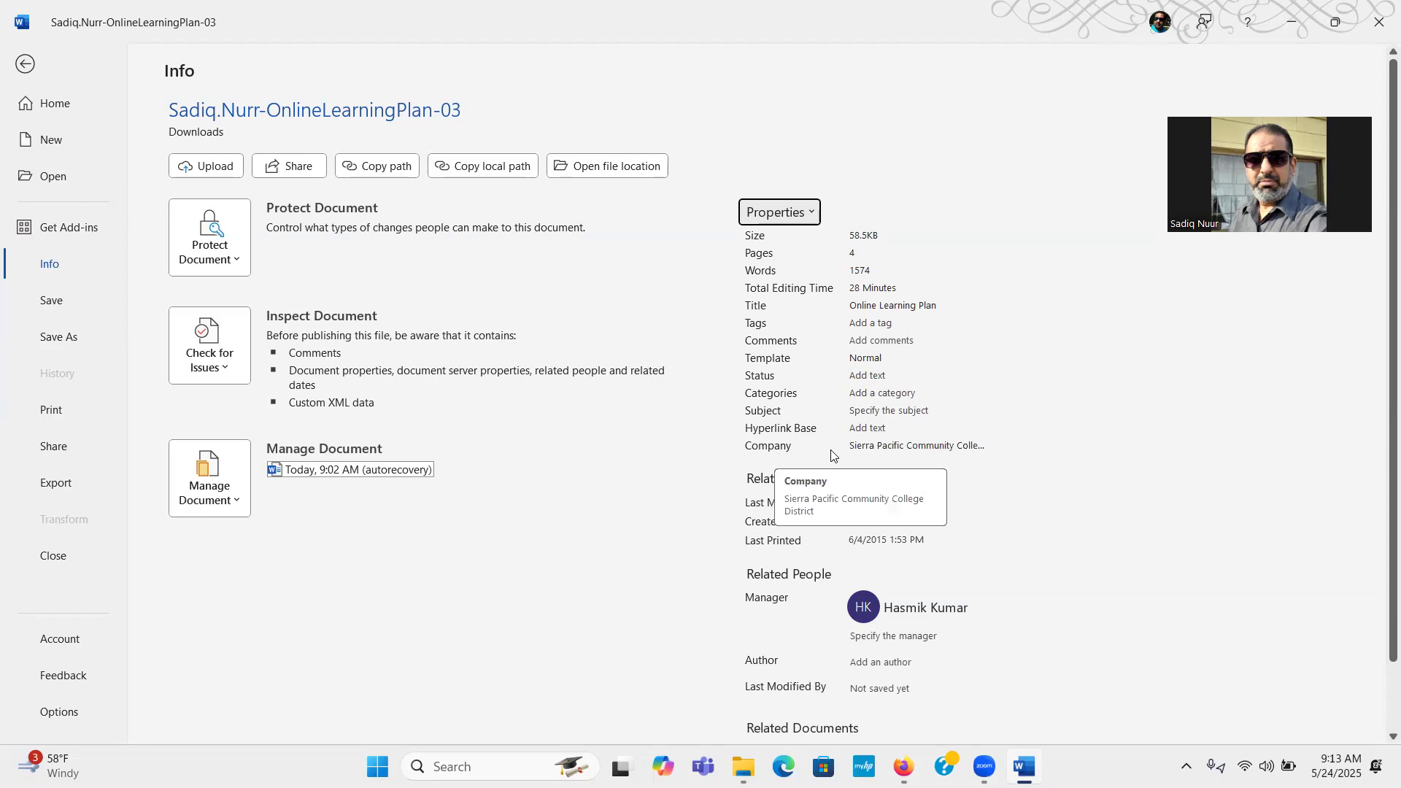
click(871, 446)
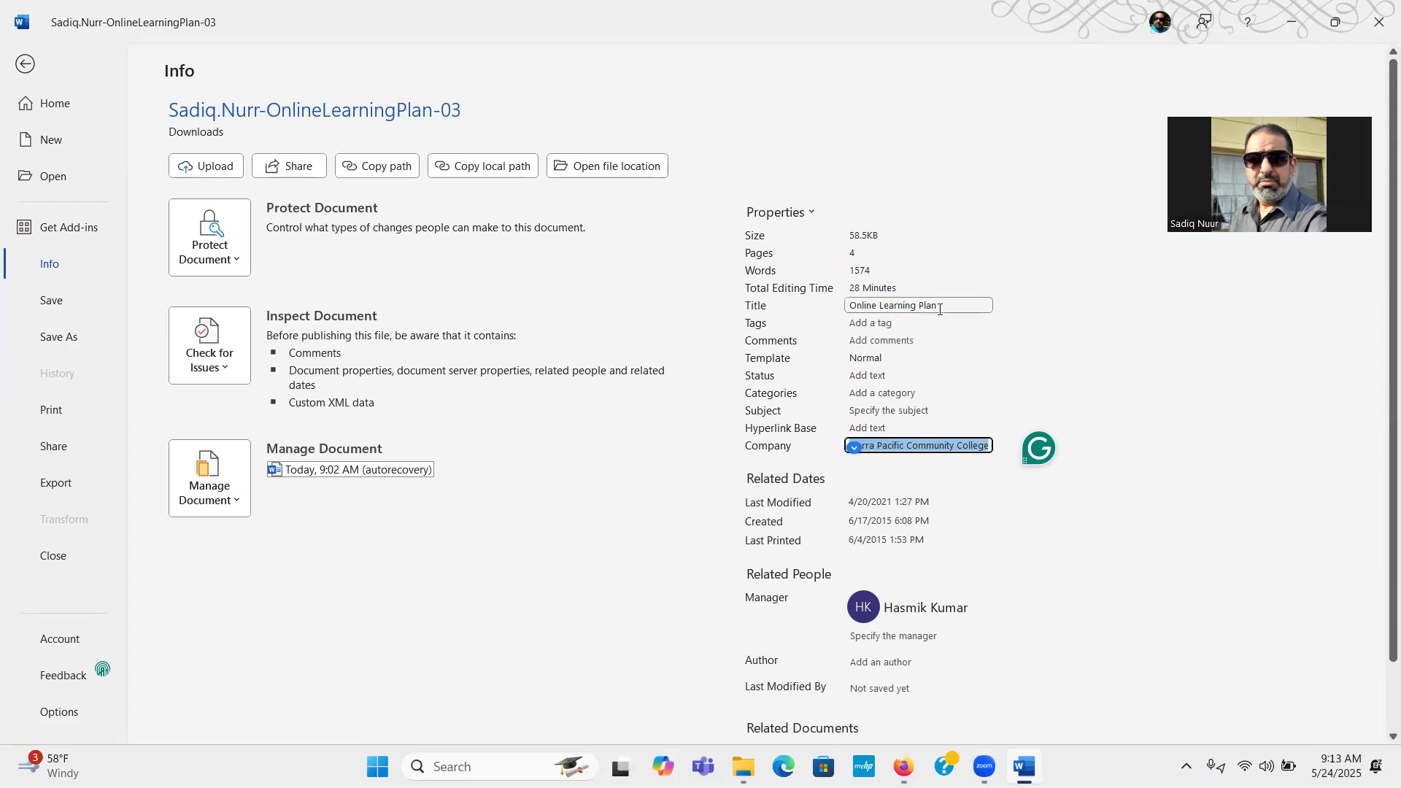
click(961, 250)
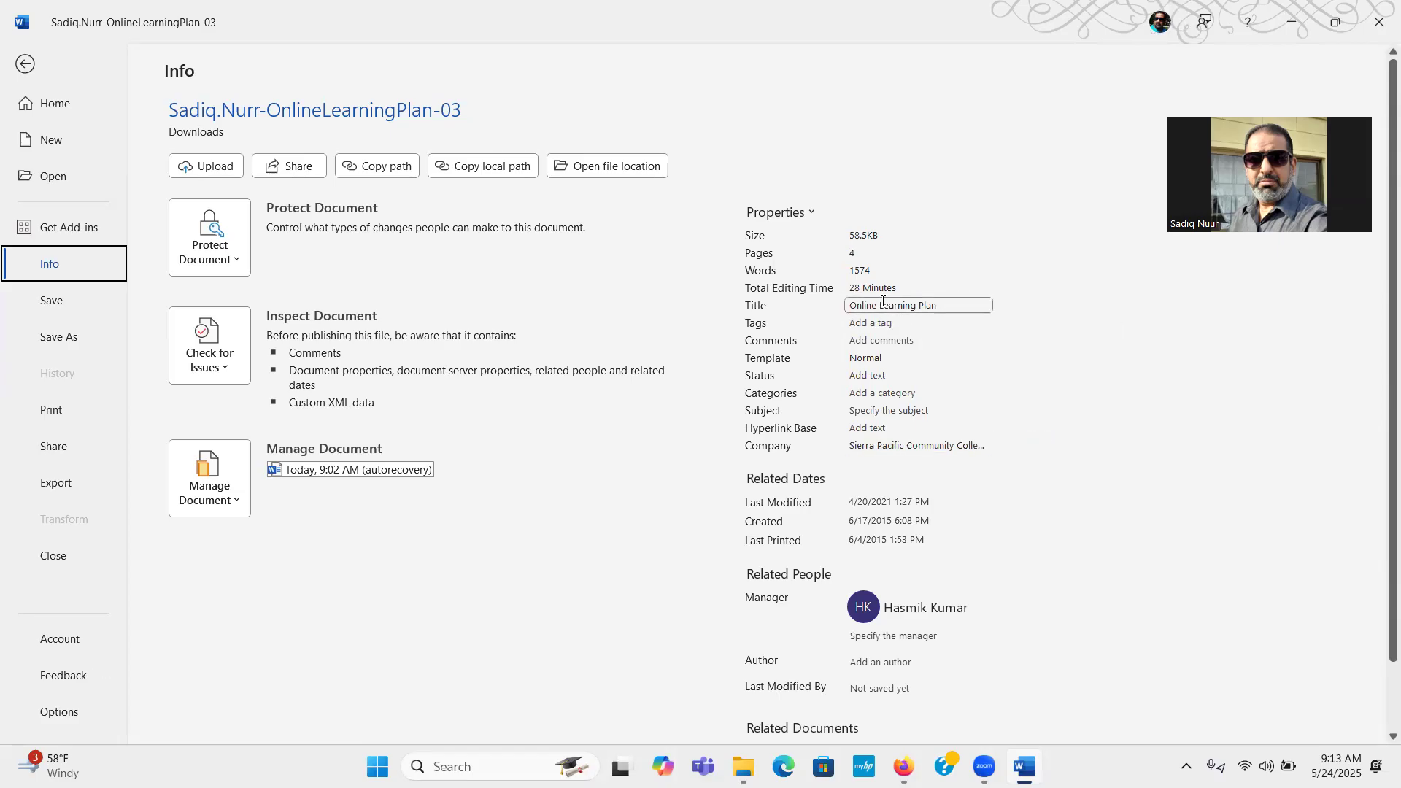
click(813, 213)
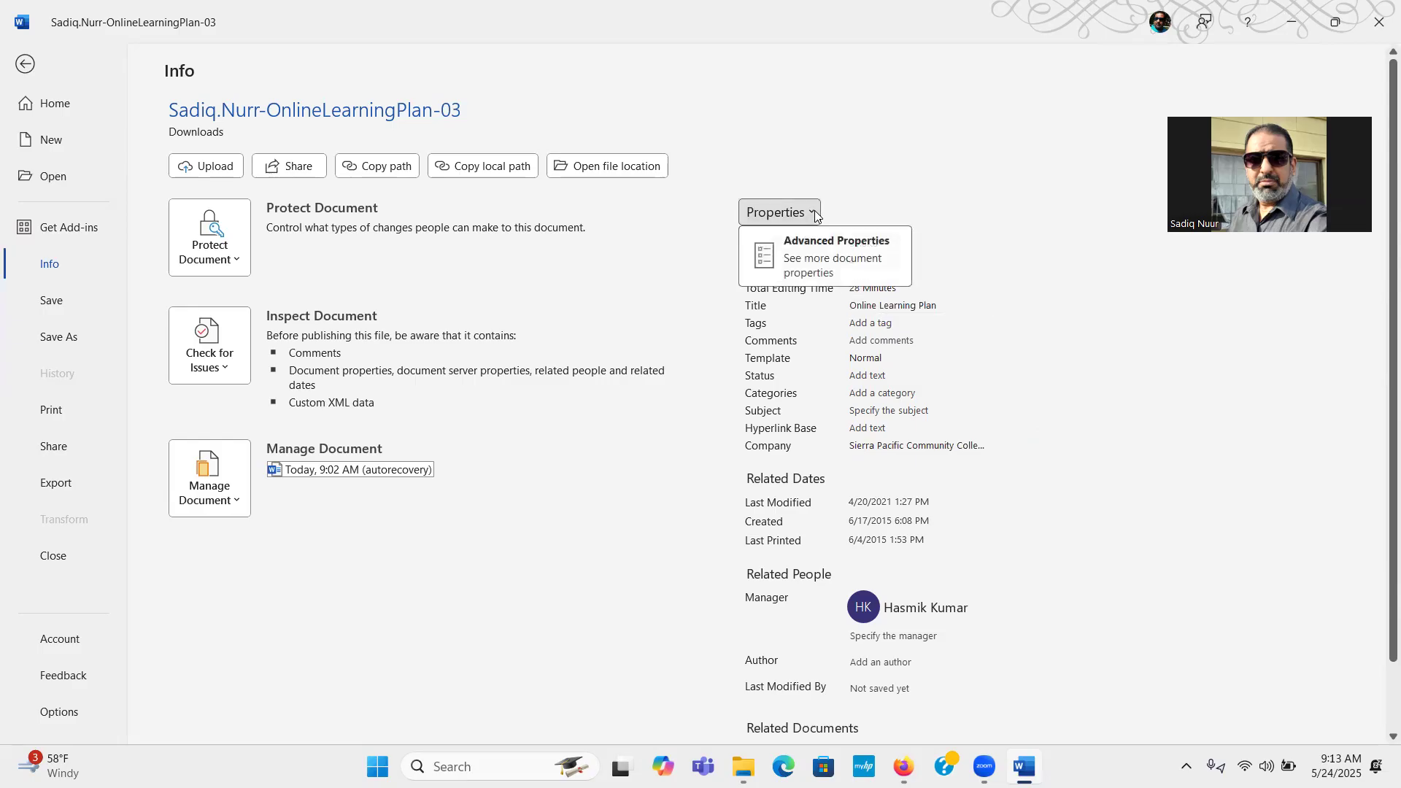
click(888, 179)
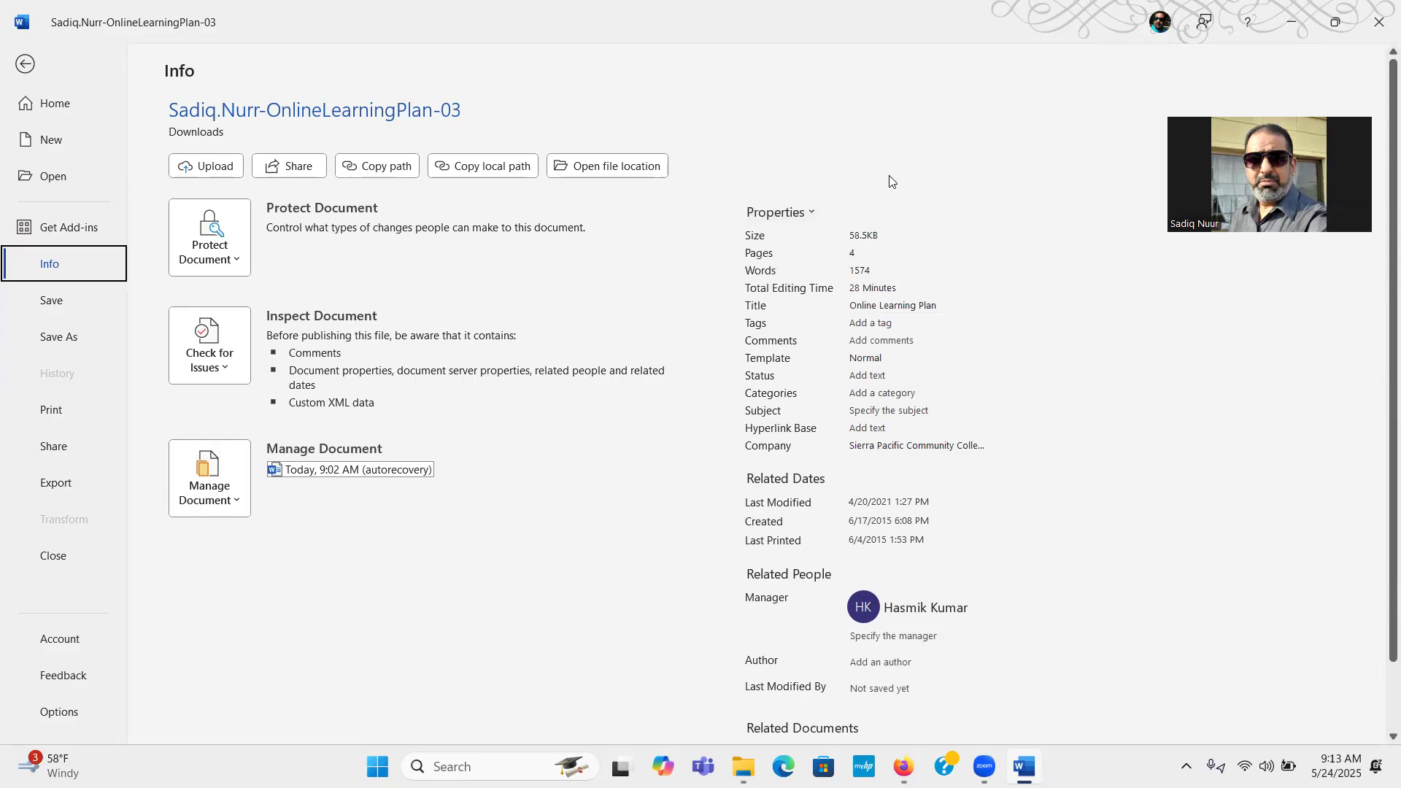
Leave the Backstage view for the document, and mark step 8a as completed in the SIMnet instructions in Firefox
click(24, 65)
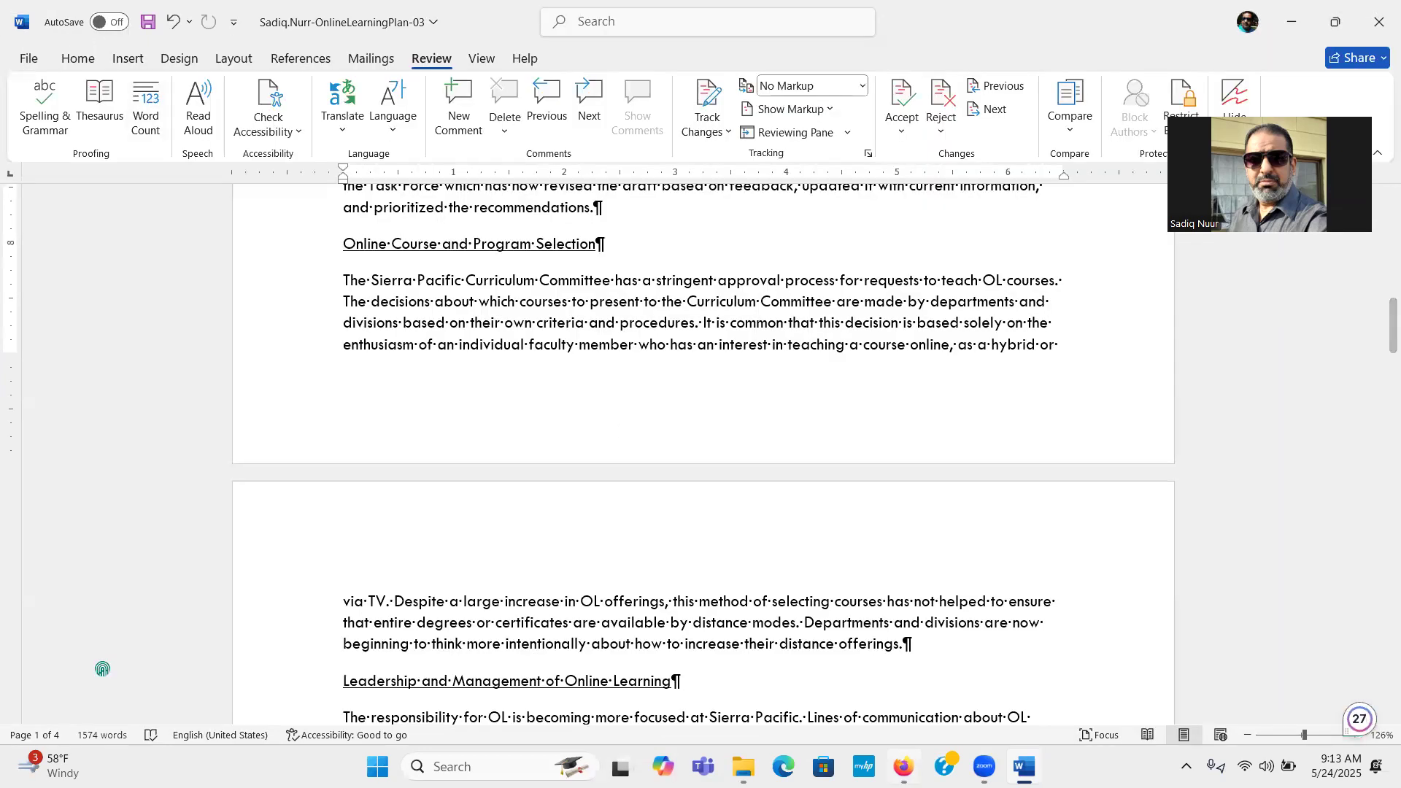
key(alt+Tab)
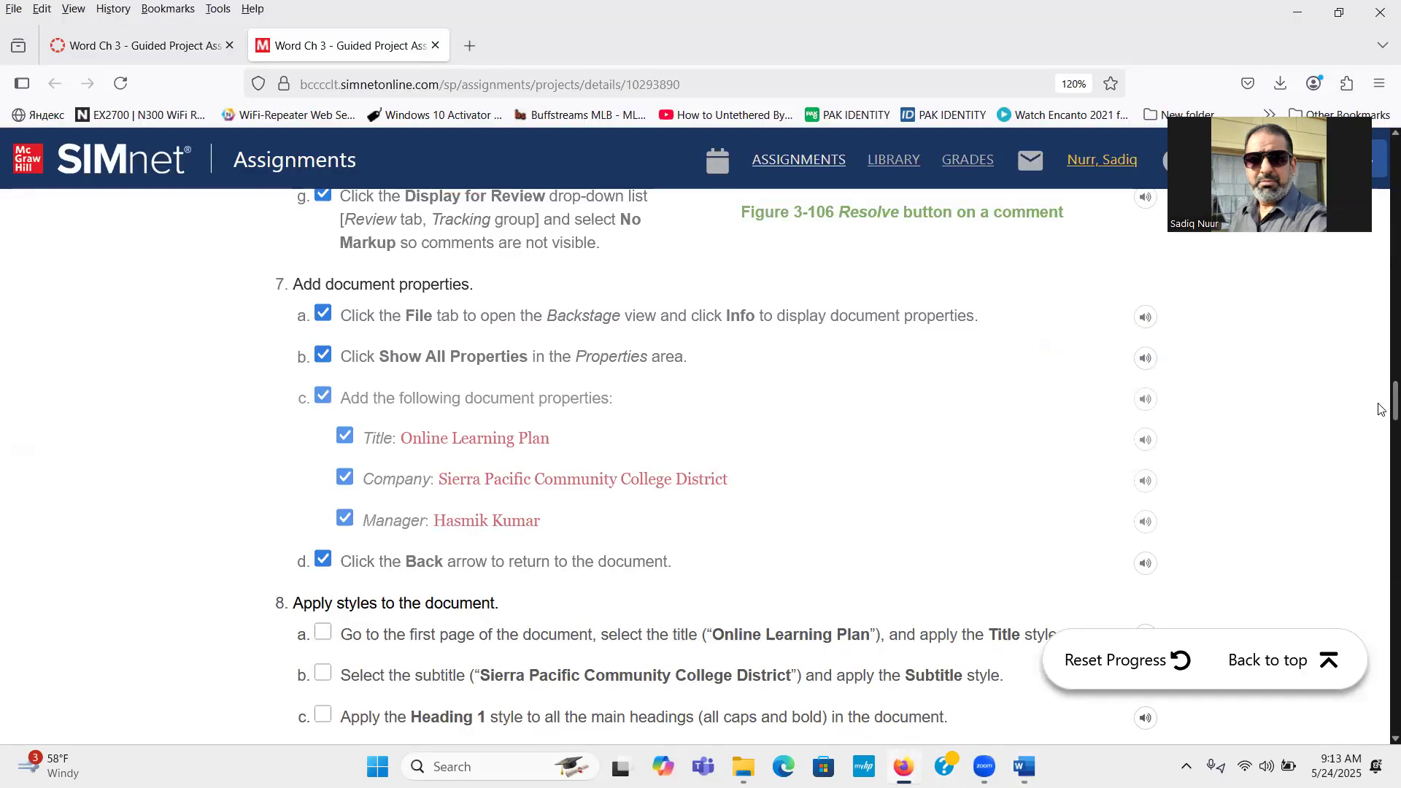
scroll(1381, 409, down, 4)
scroll(1381, 432, down, 1)
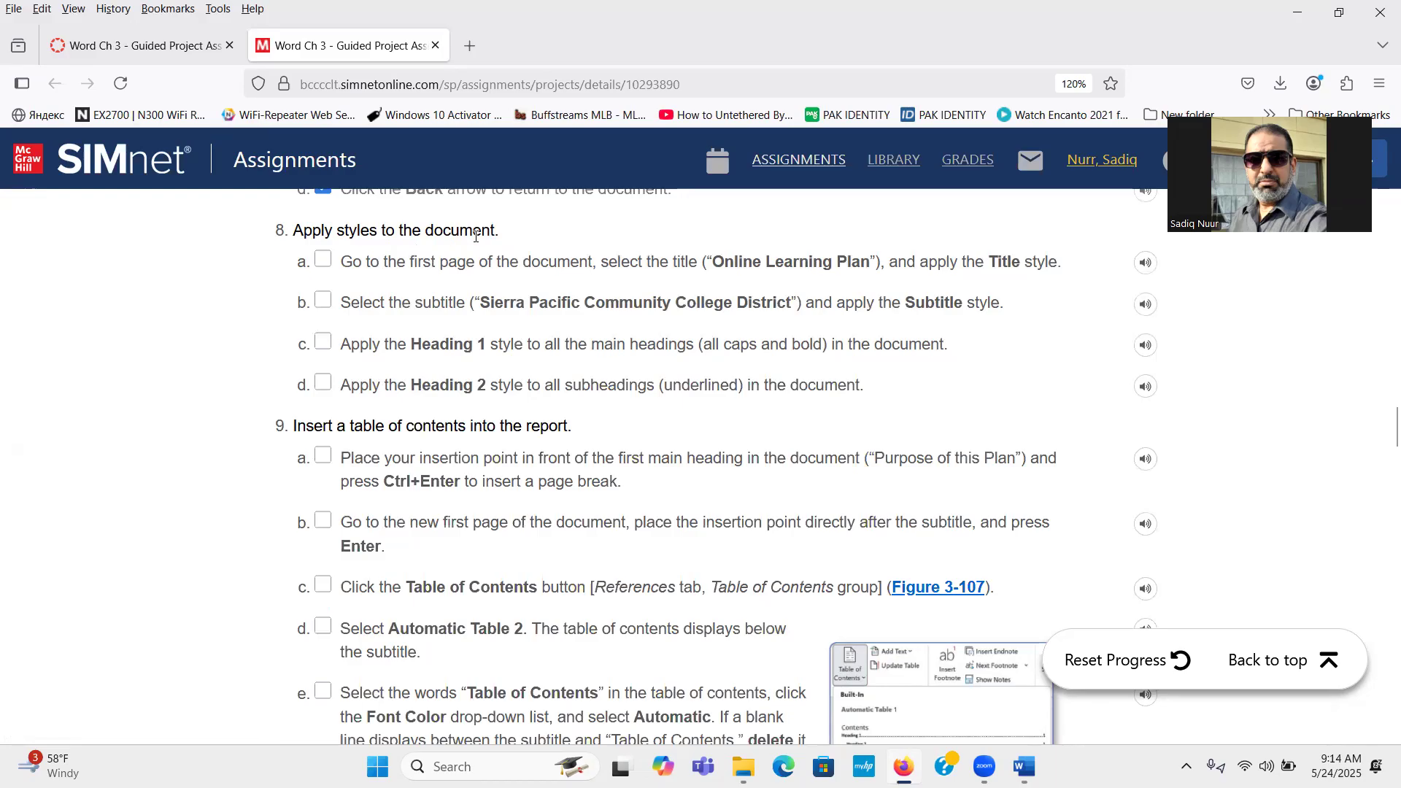
click(323, 259)
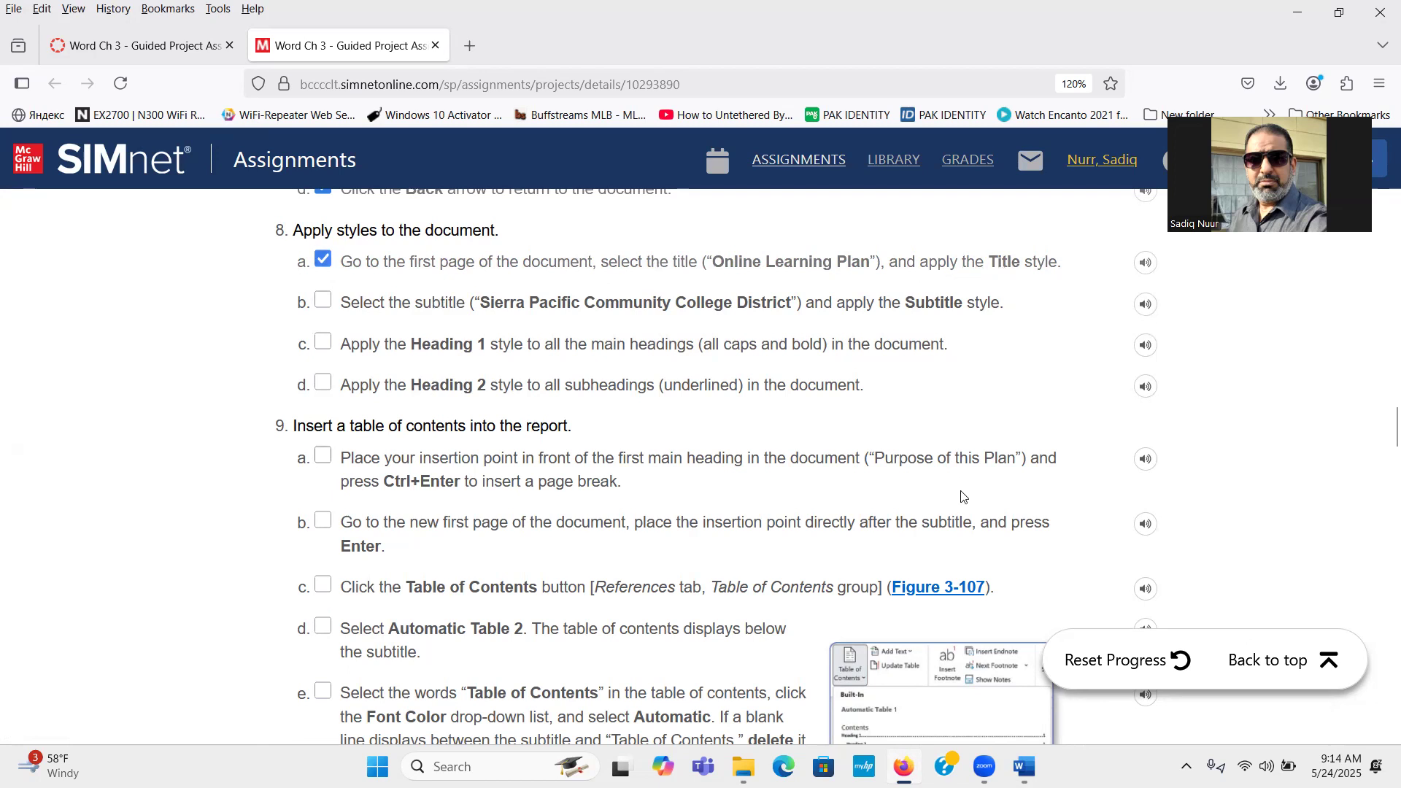
Switch to Word and select the title Online Learning Plan on the first page
click(1025, 766)
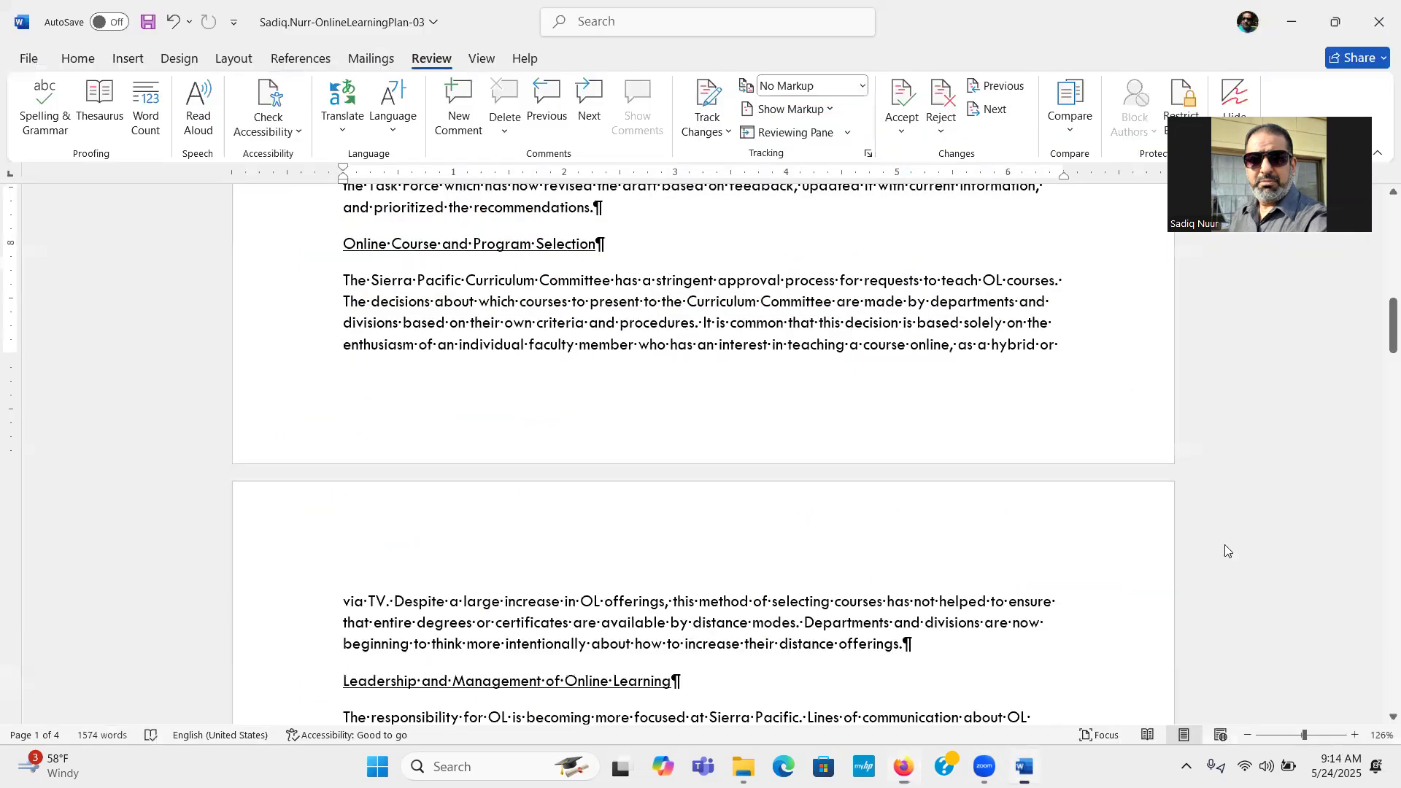
scroll(1225, 551, up, 10)
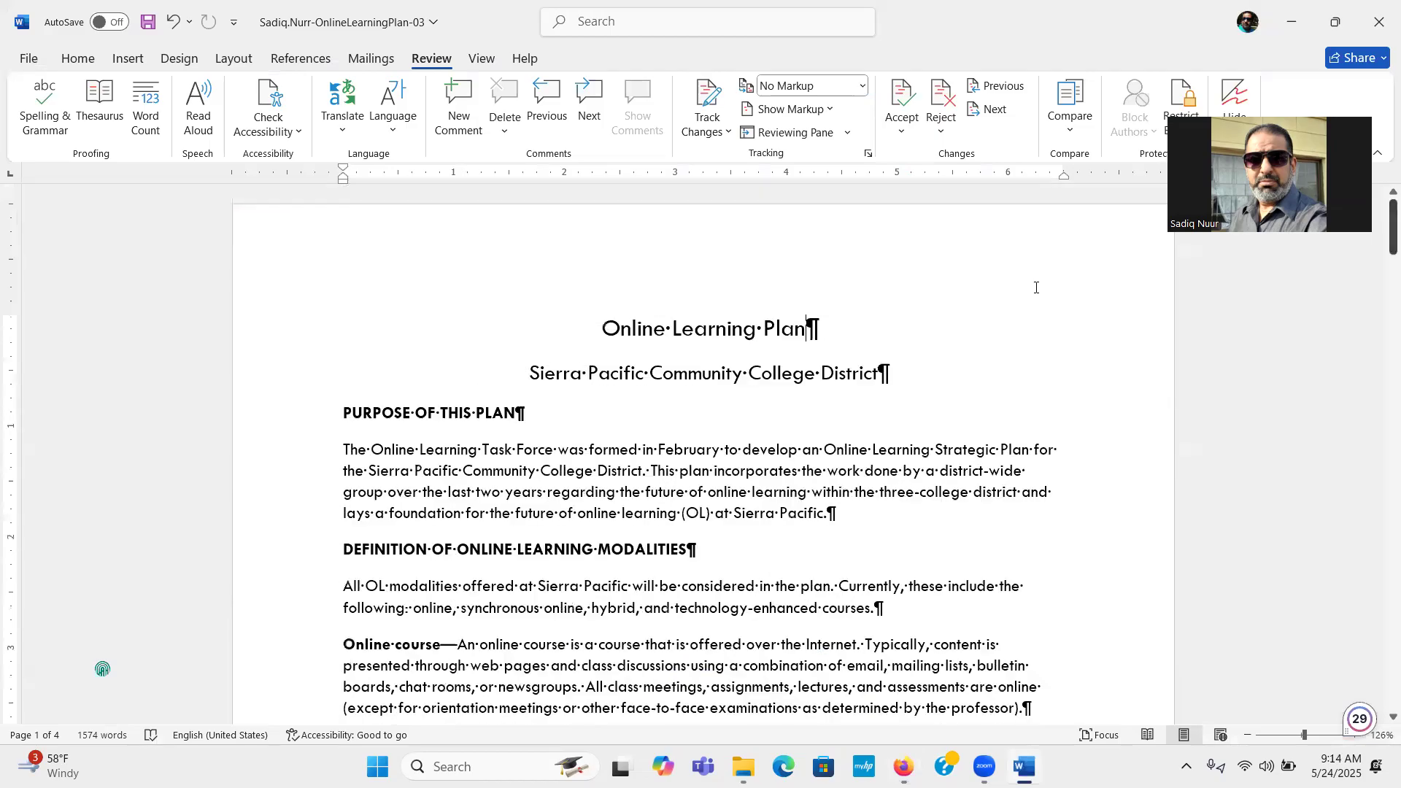
drag(606, 328, 788, 329)
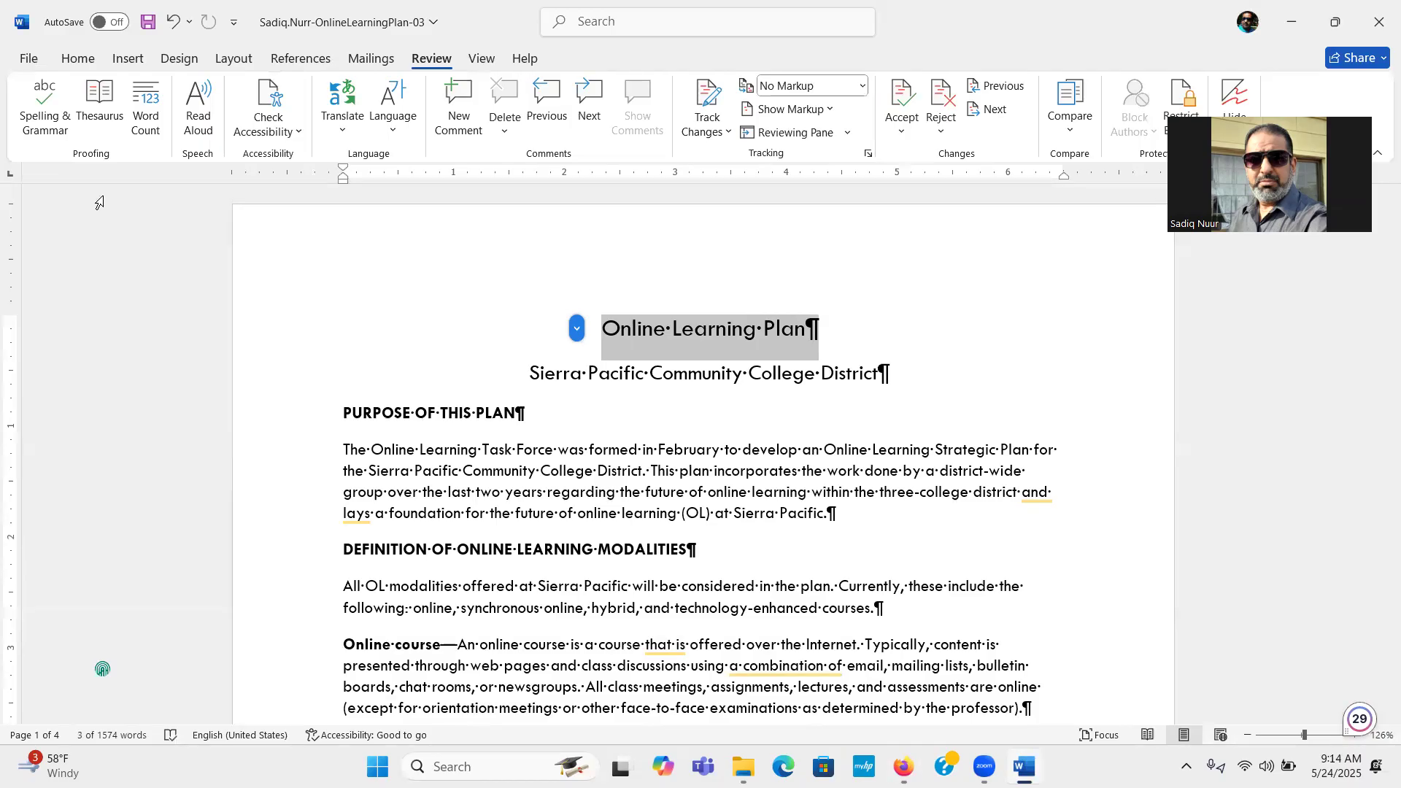
click(79, 60)
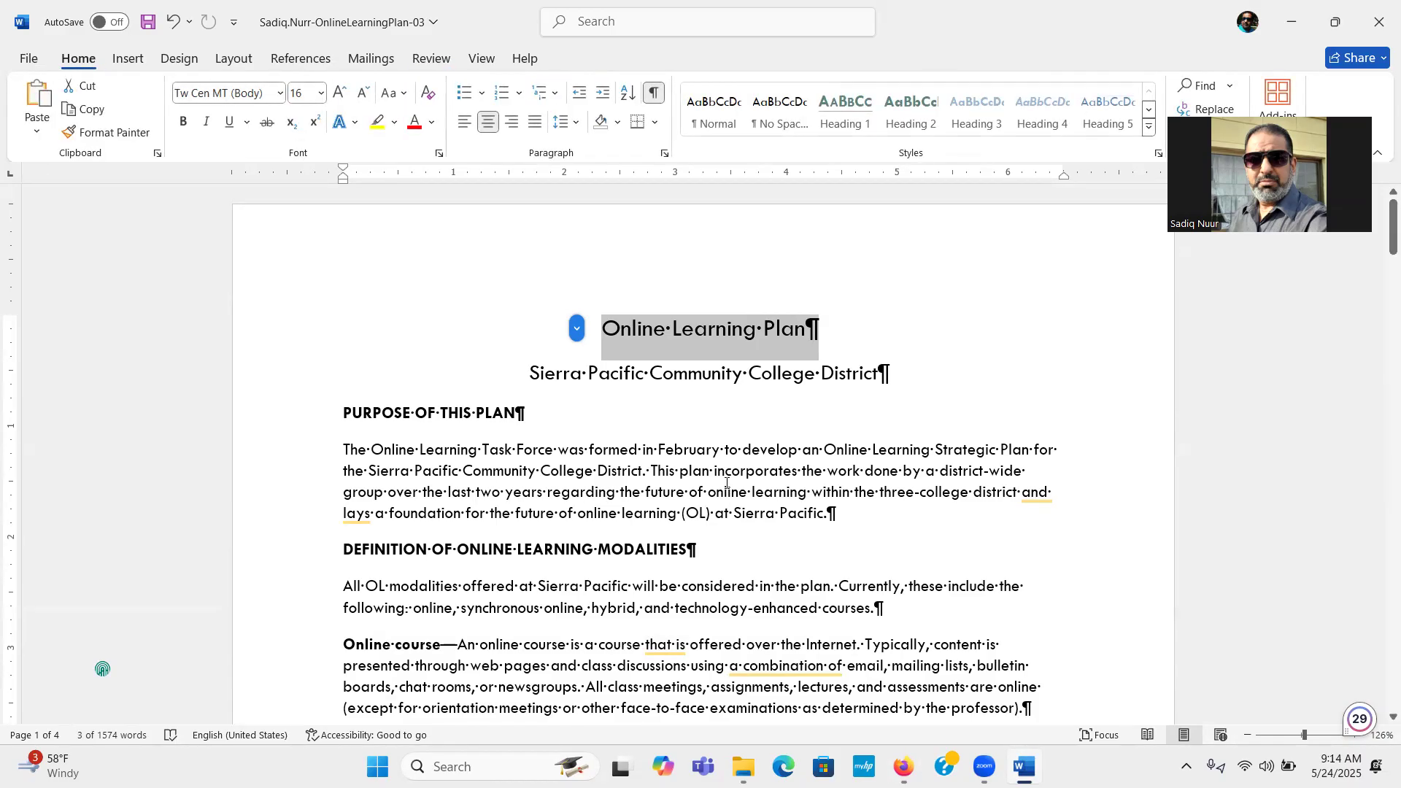
Deselect the title and toggle the document's paragraph marks off and back on twice
click(722, 435)
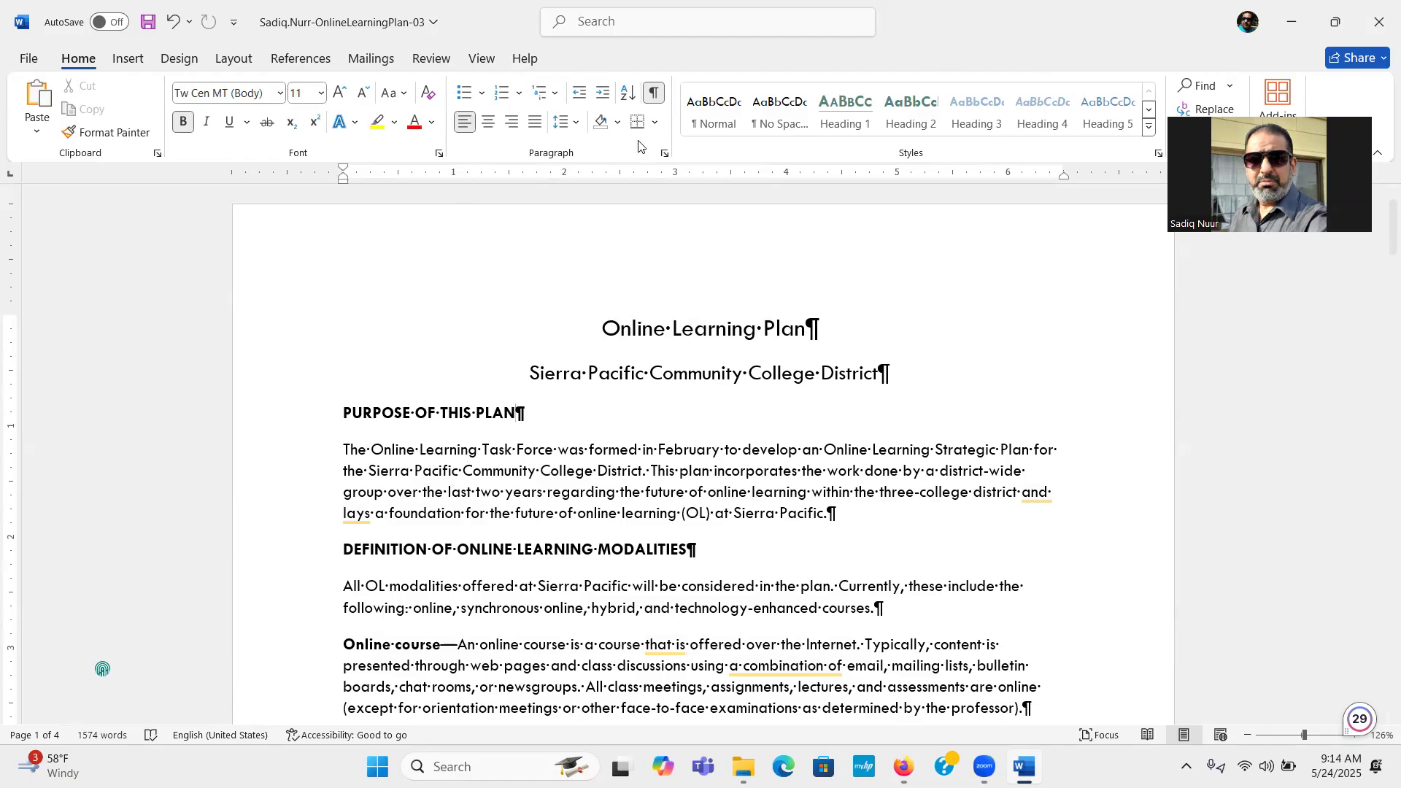
key(ctrl)
key(ctrl)
click(657, 102)
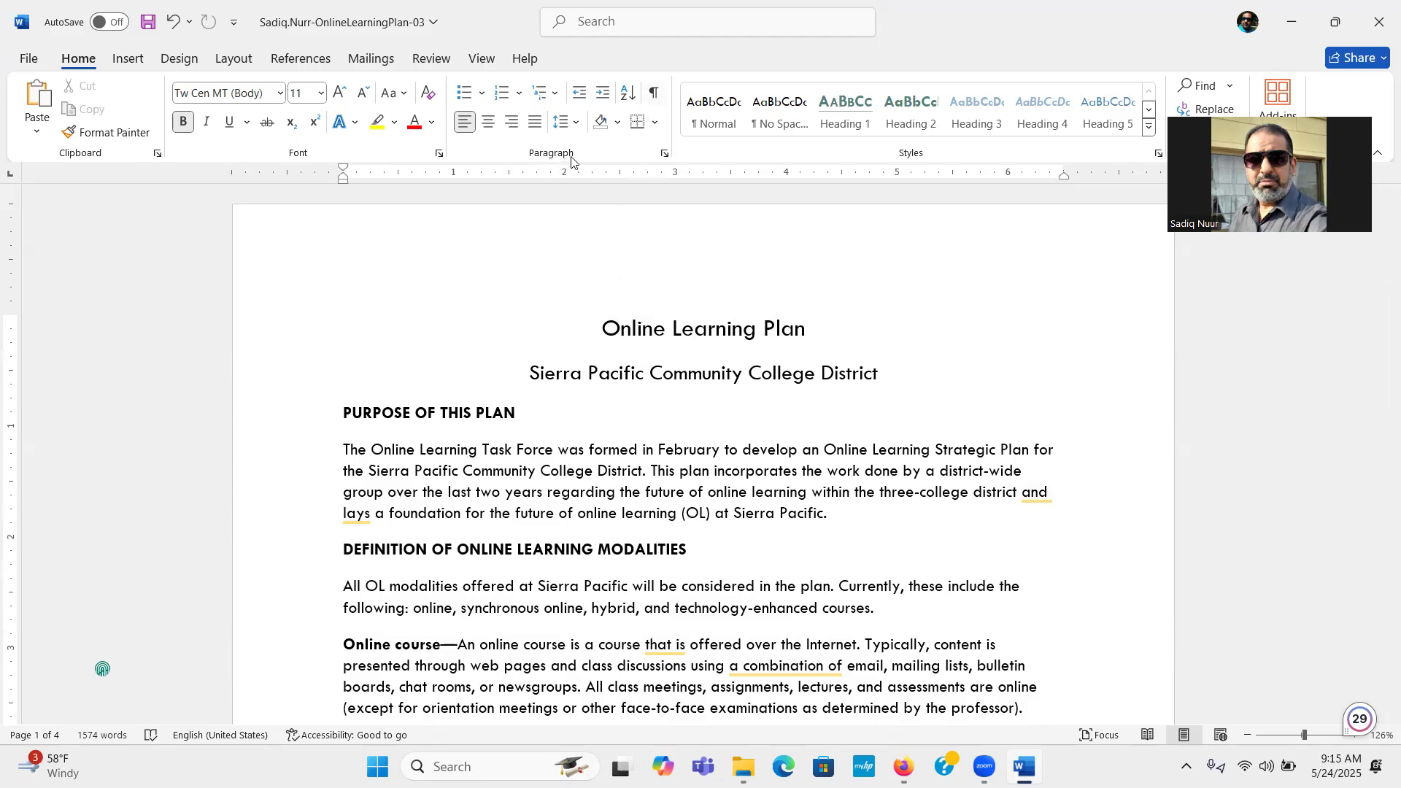
click(654, 94)
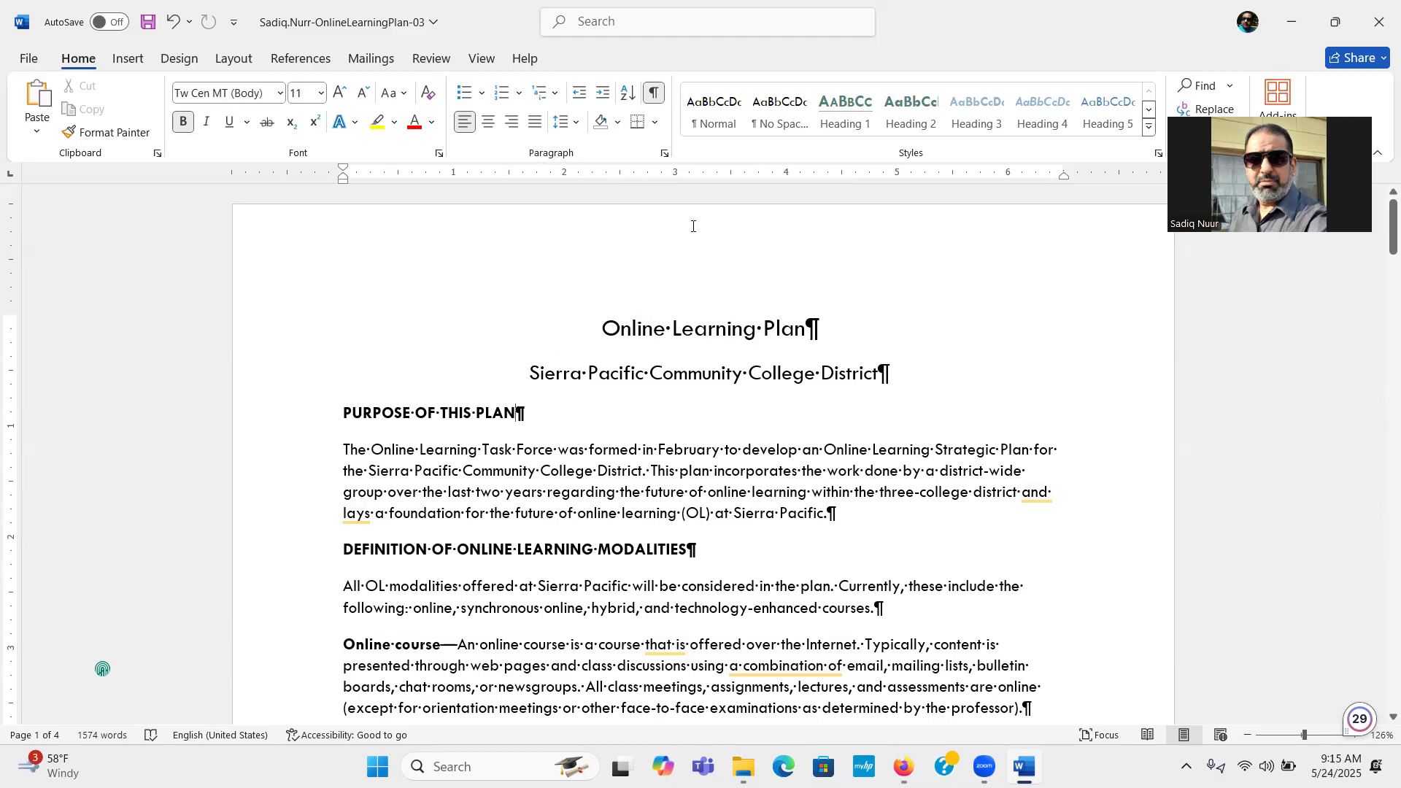
click(653, 97)
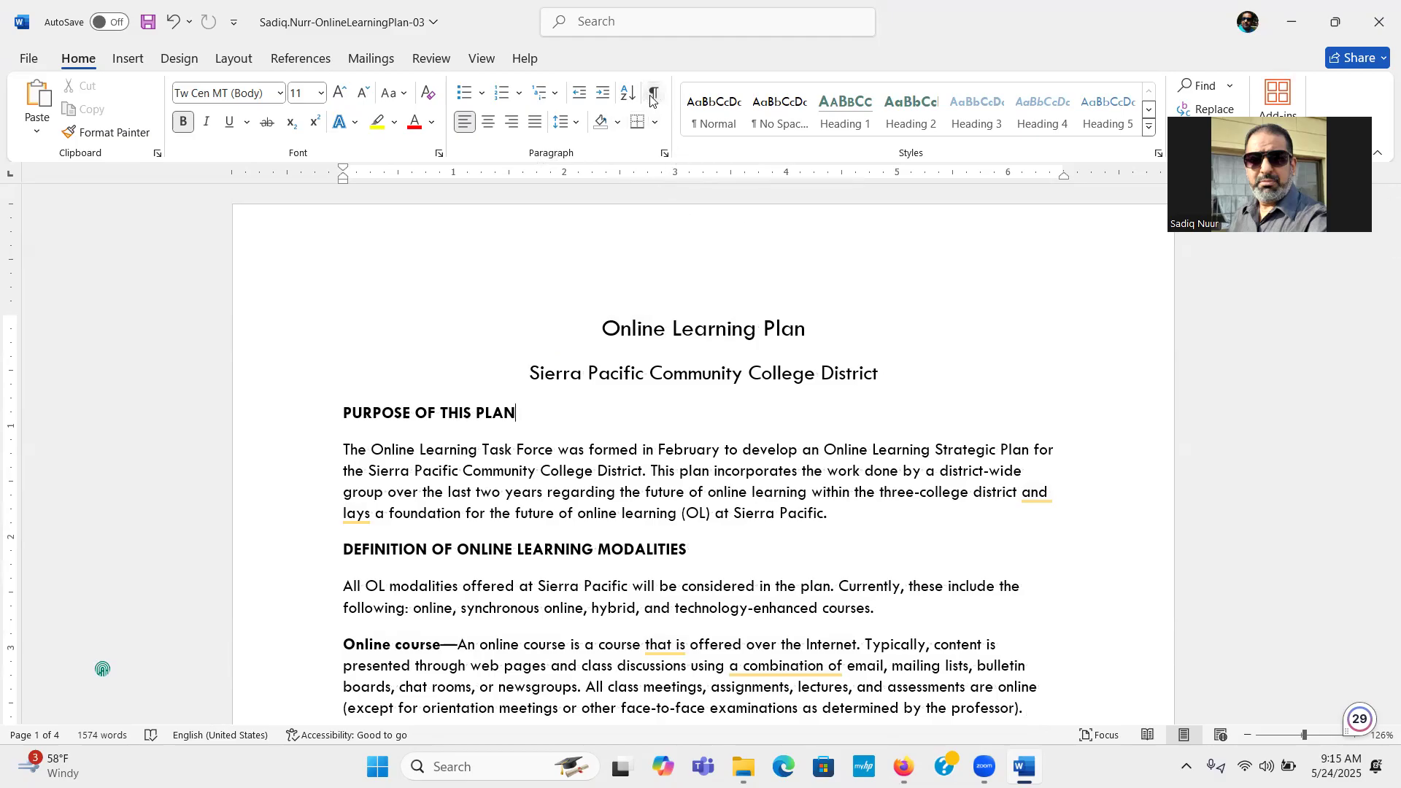
click(653, 93)
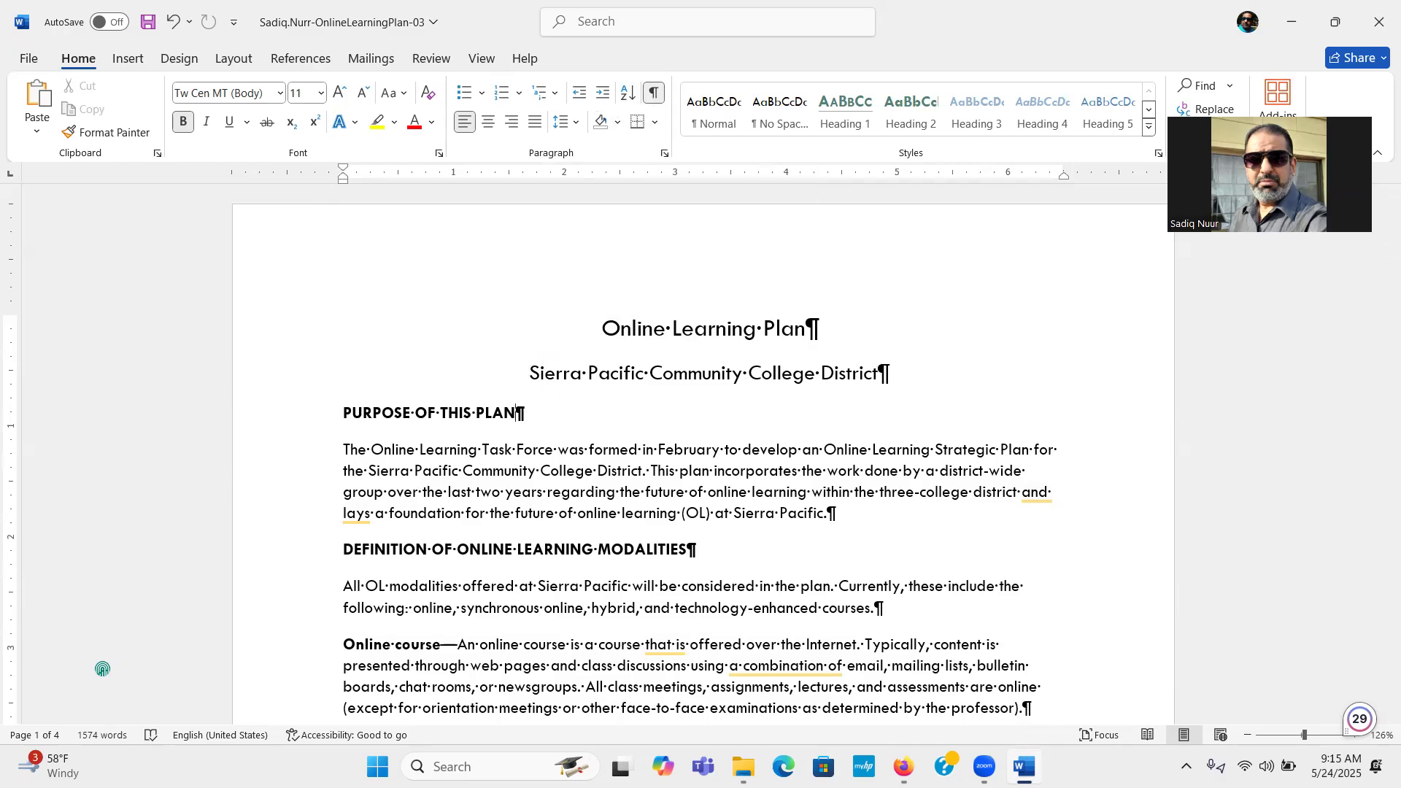
Apply the Title style to Online Learning Plan, and mark step 8b as completed in the SIMnet instructions in Firefox
mouse_move(1025, 766)
drag(606, 327, 789, 328)
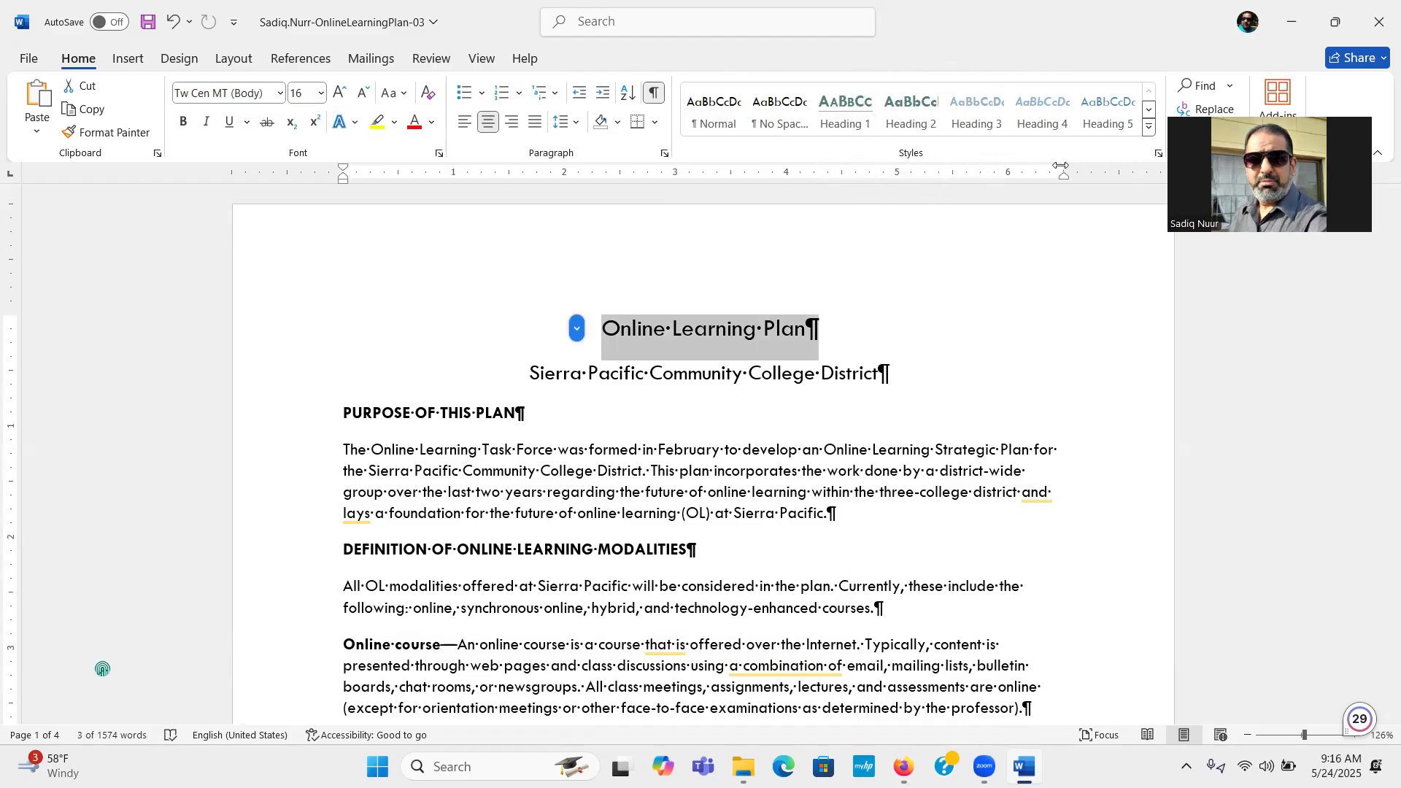
click(1151, 129)
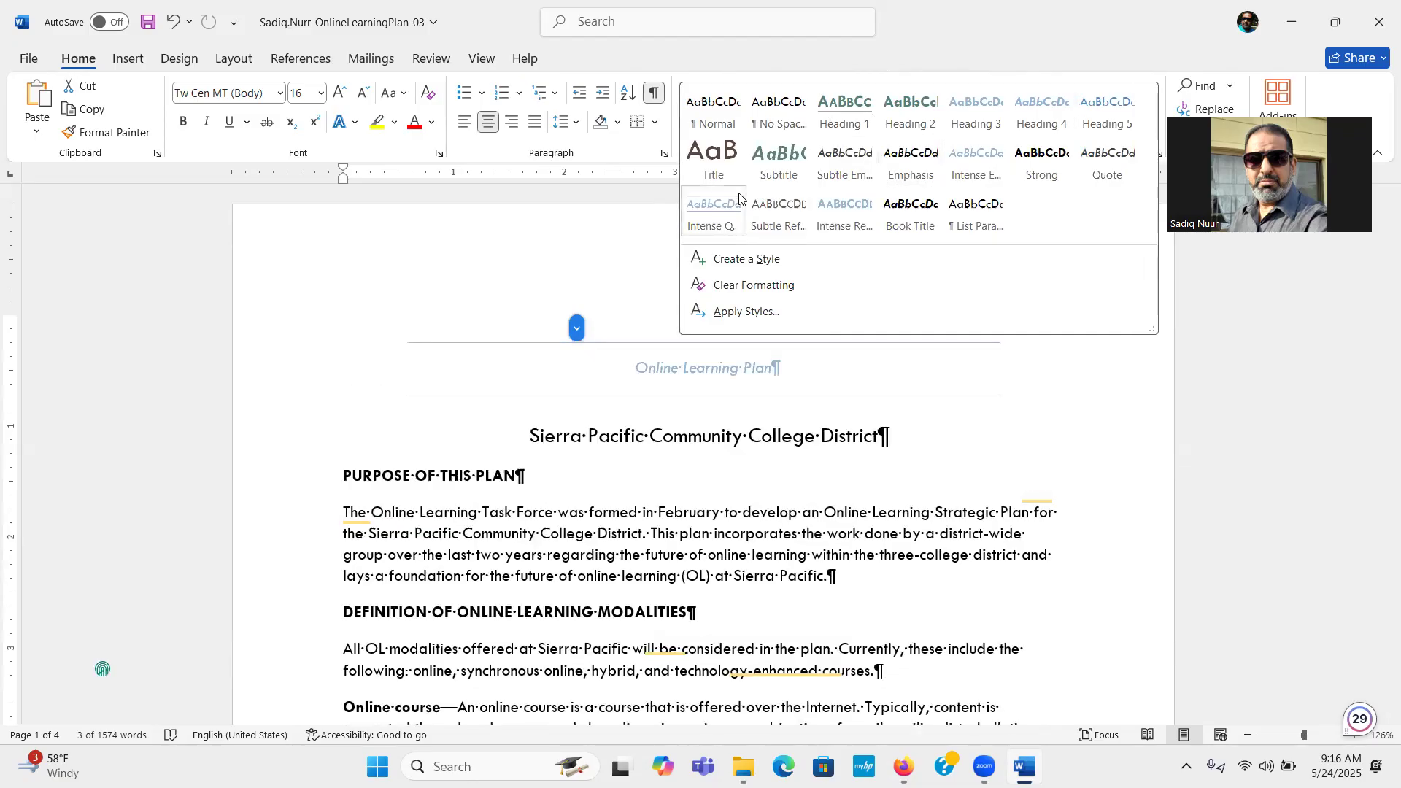
click(698, 158)
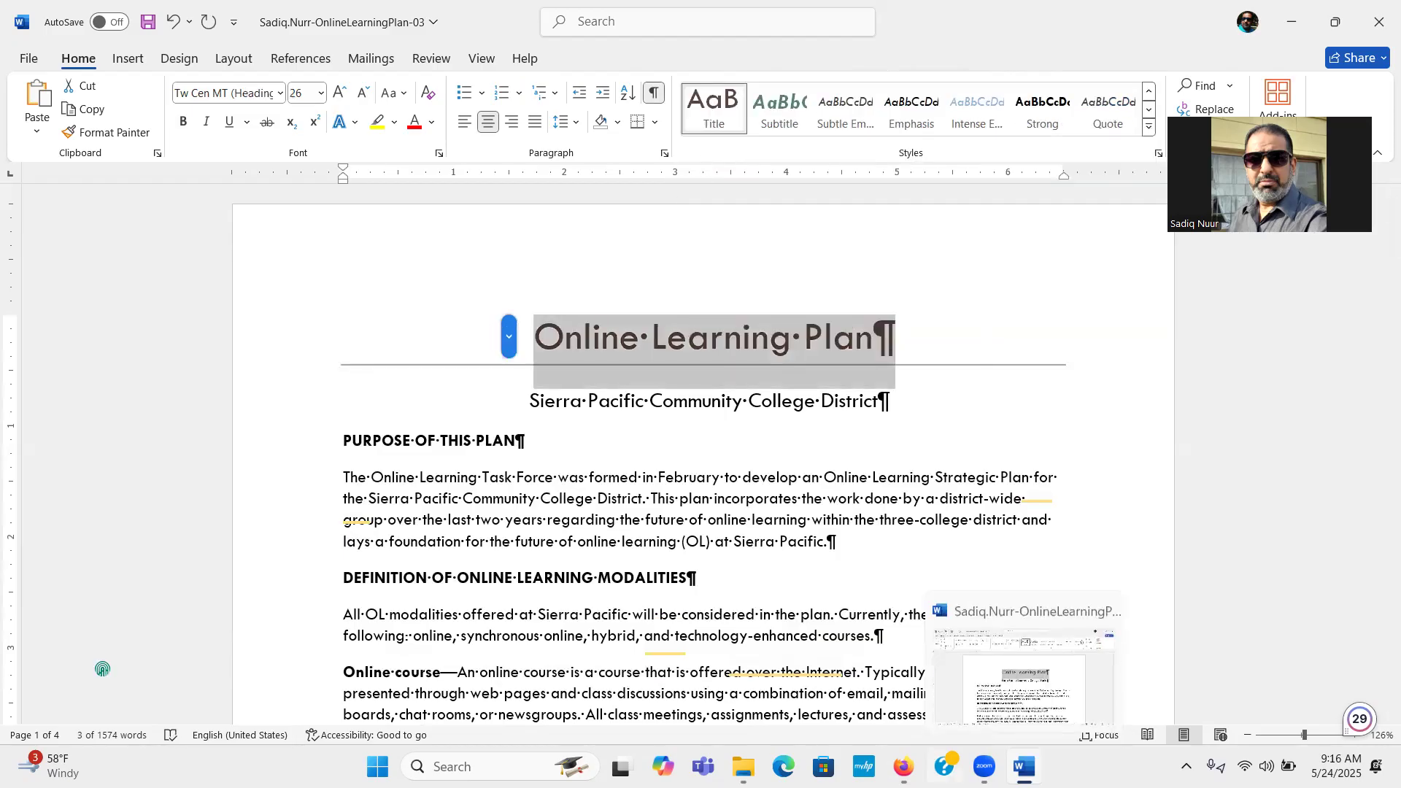
click(903, 766)
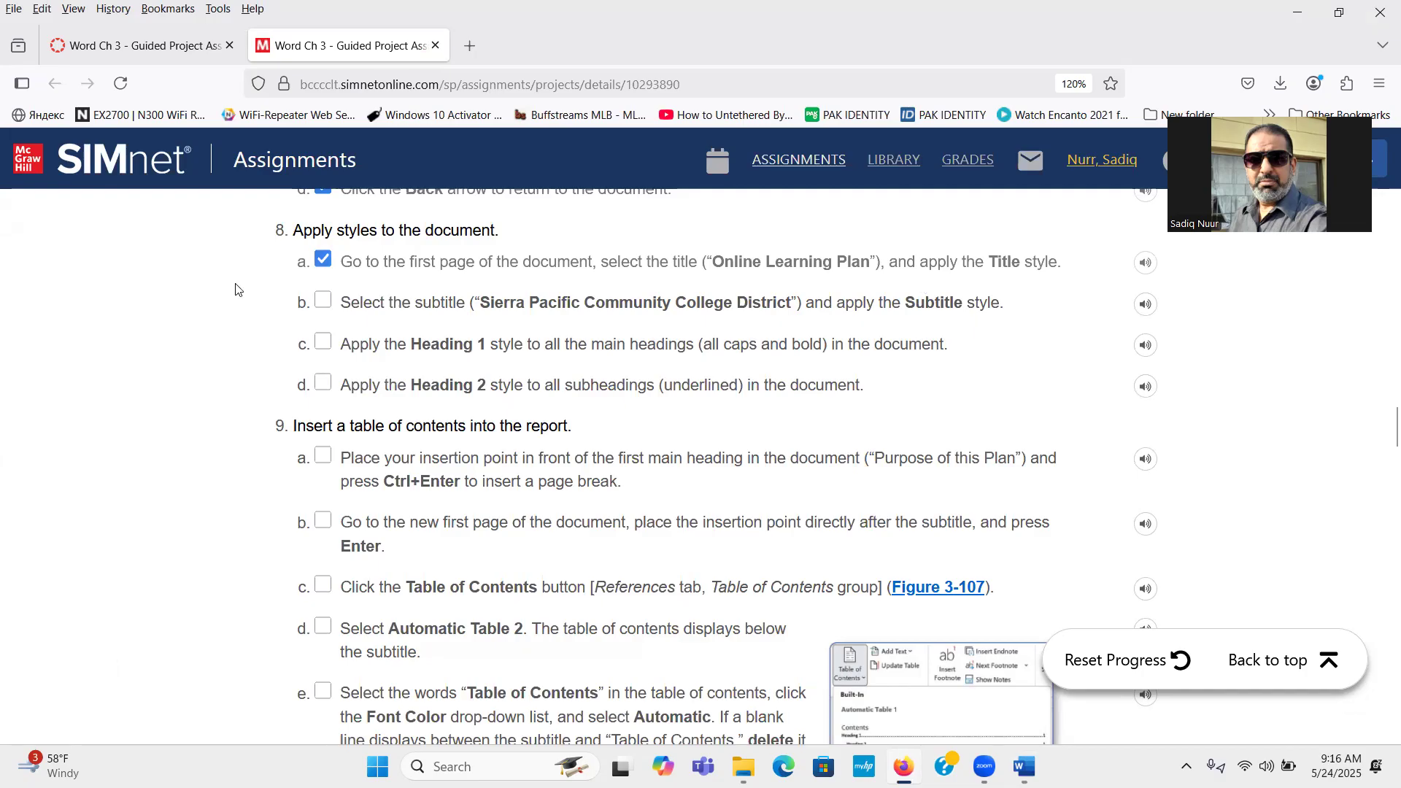
click(324, 300)
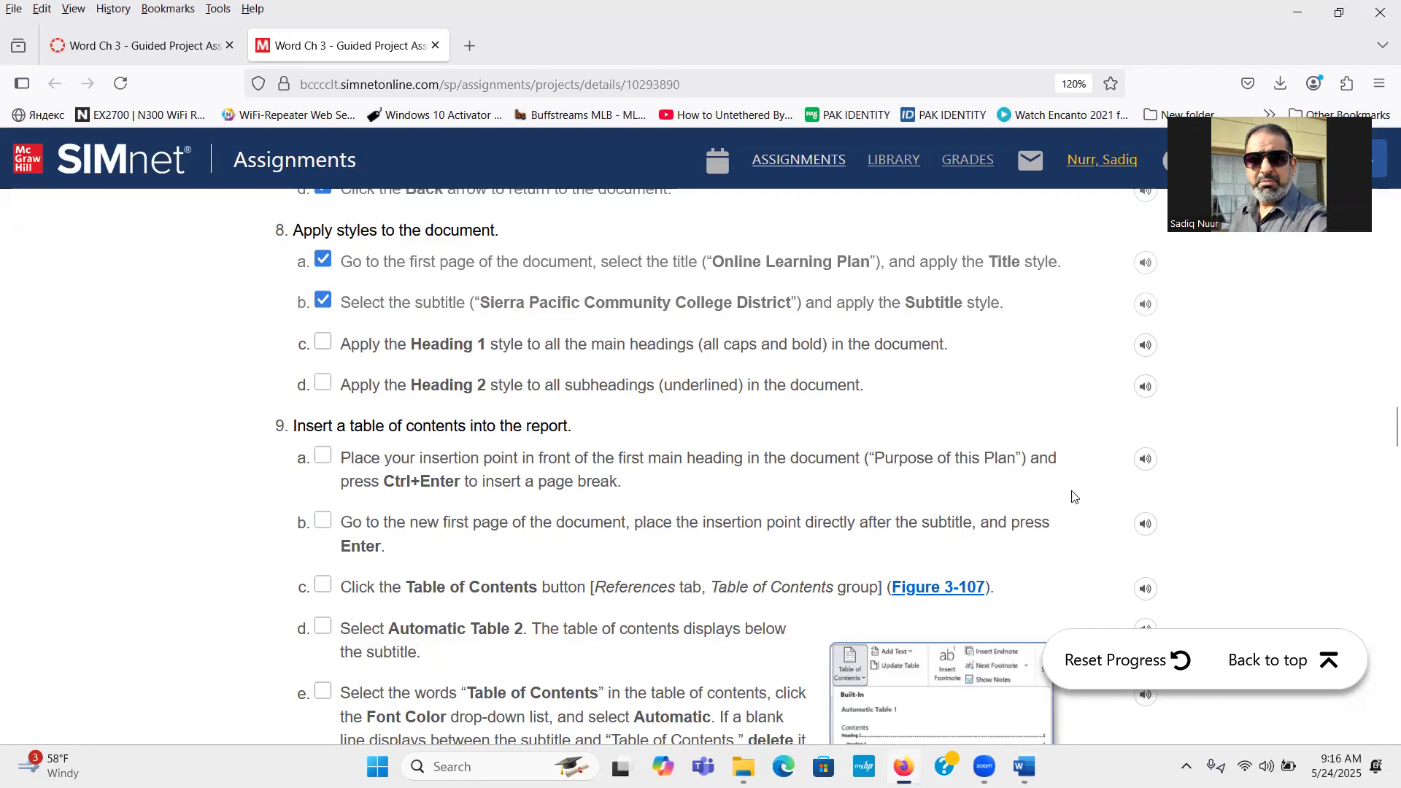
Apply the Subtitle style to Sierra Pacific Community College District in Word, and mark step 8c as completed in Firefox
click(1024, 766)
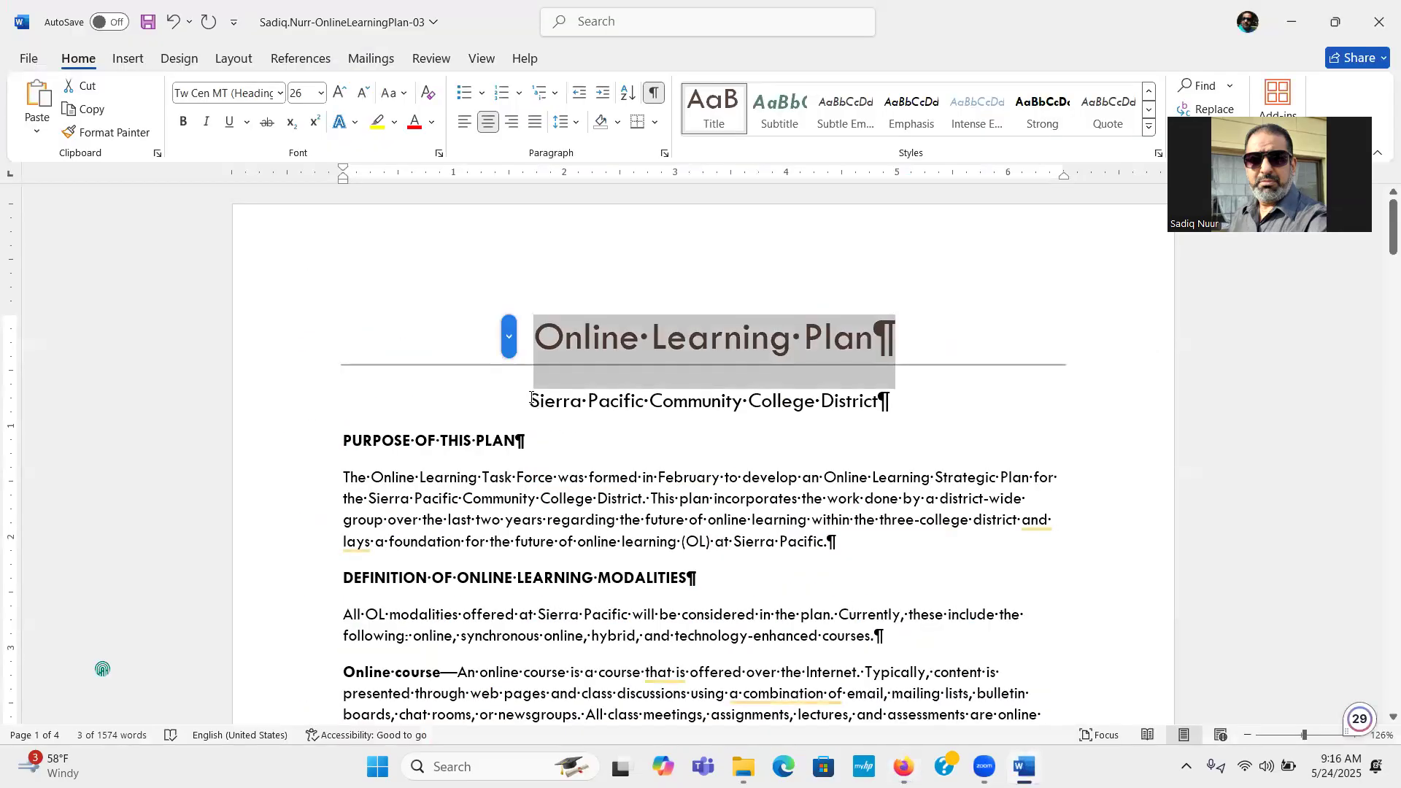
drag(541, 398, 886, 401)
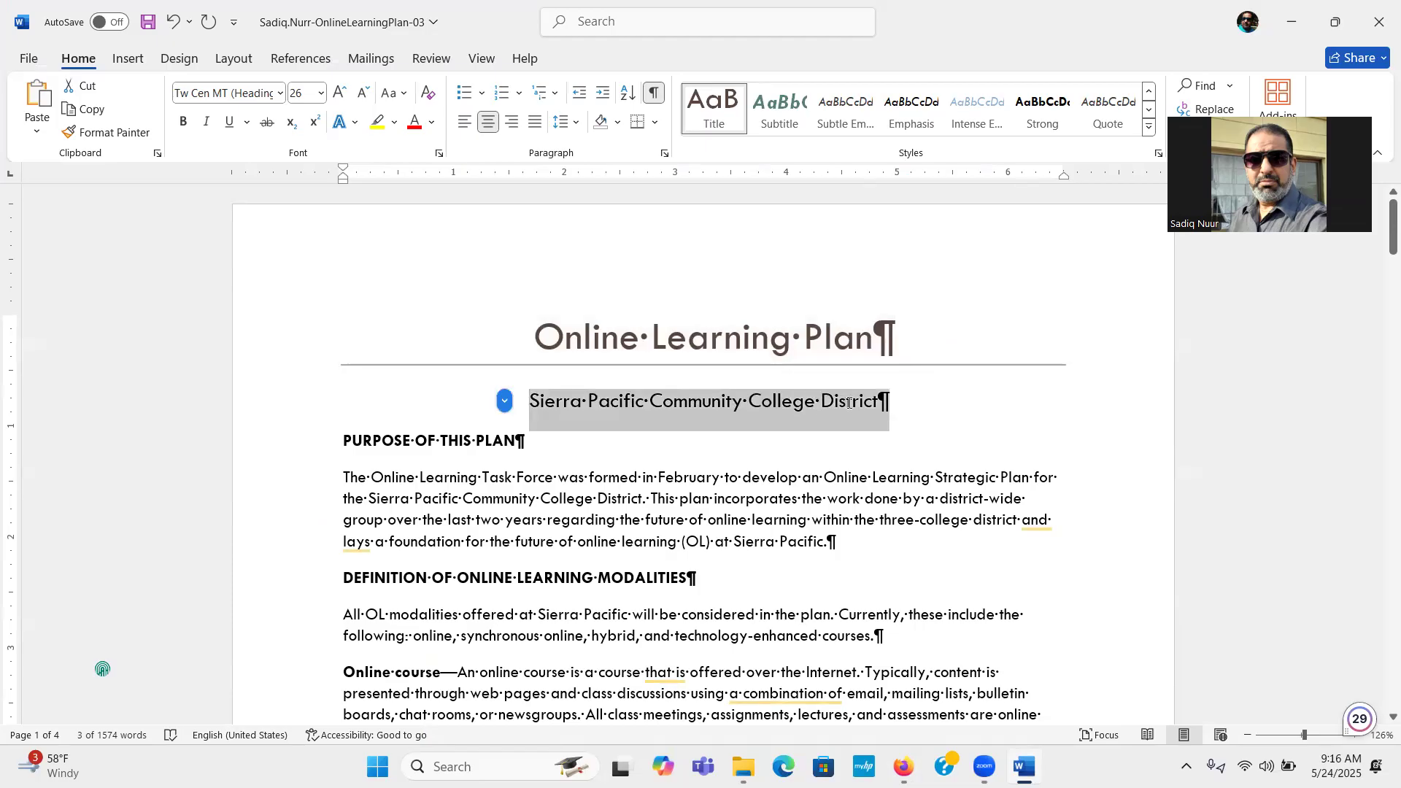
click(779, 109)
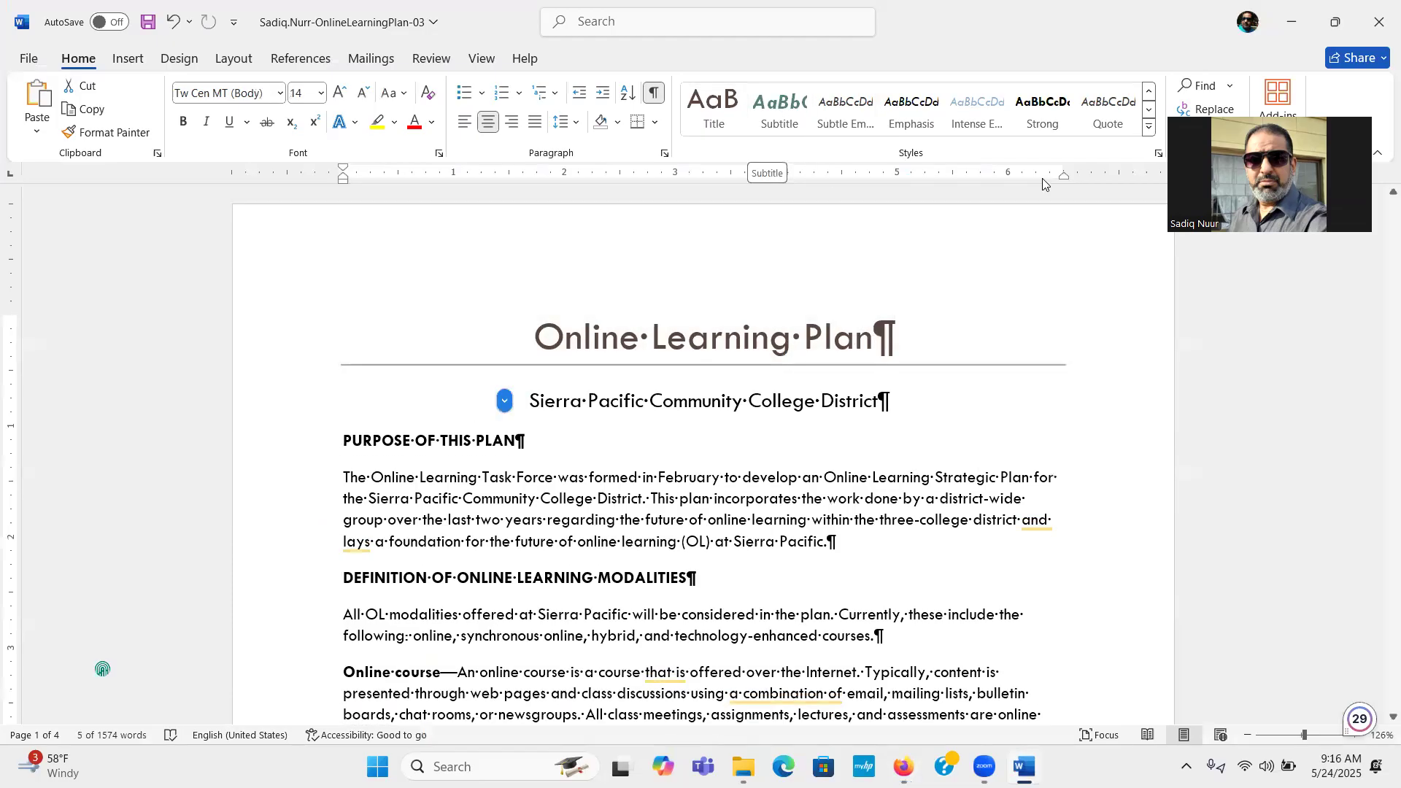
click(1148, 130)
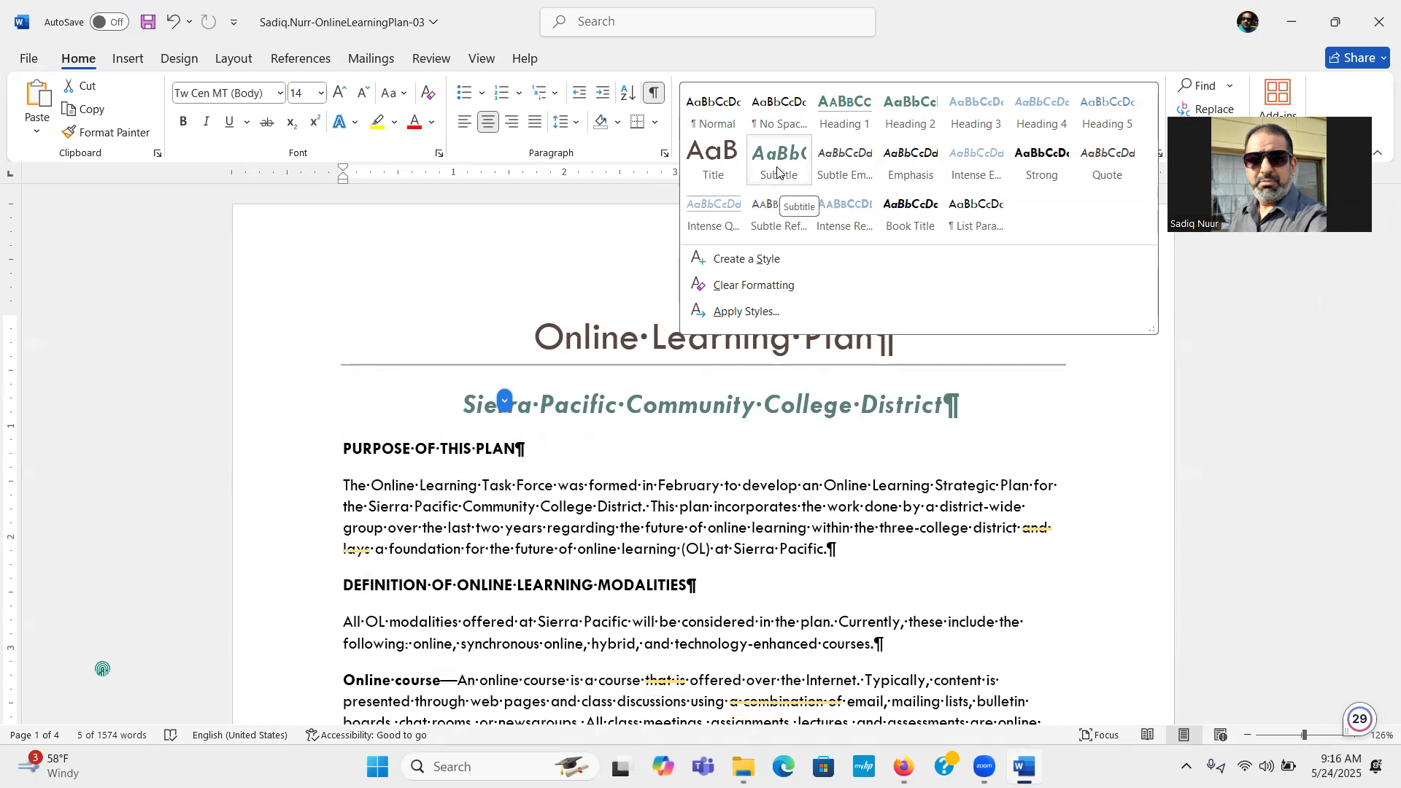
click(777, 161)
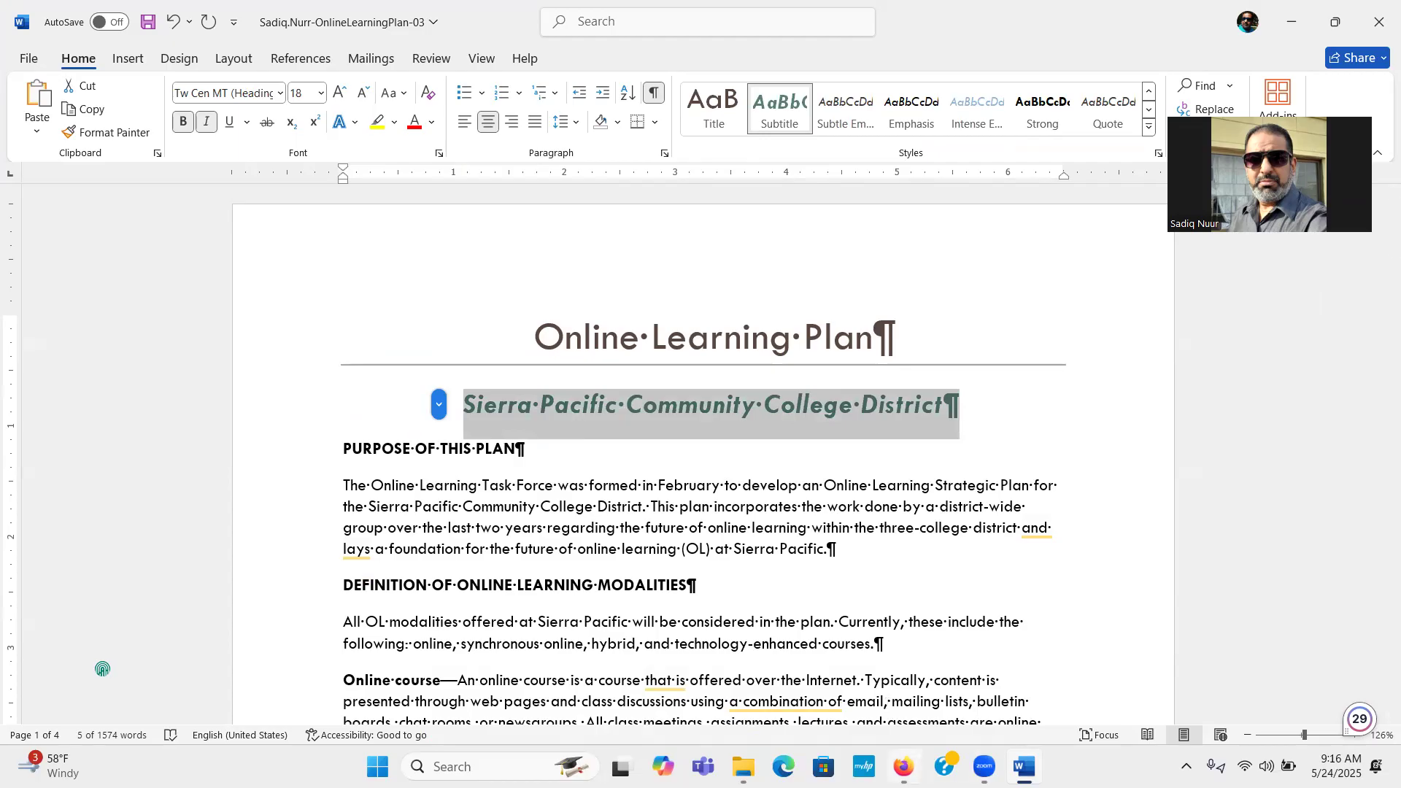
click(903, 766)
click(324, 343)
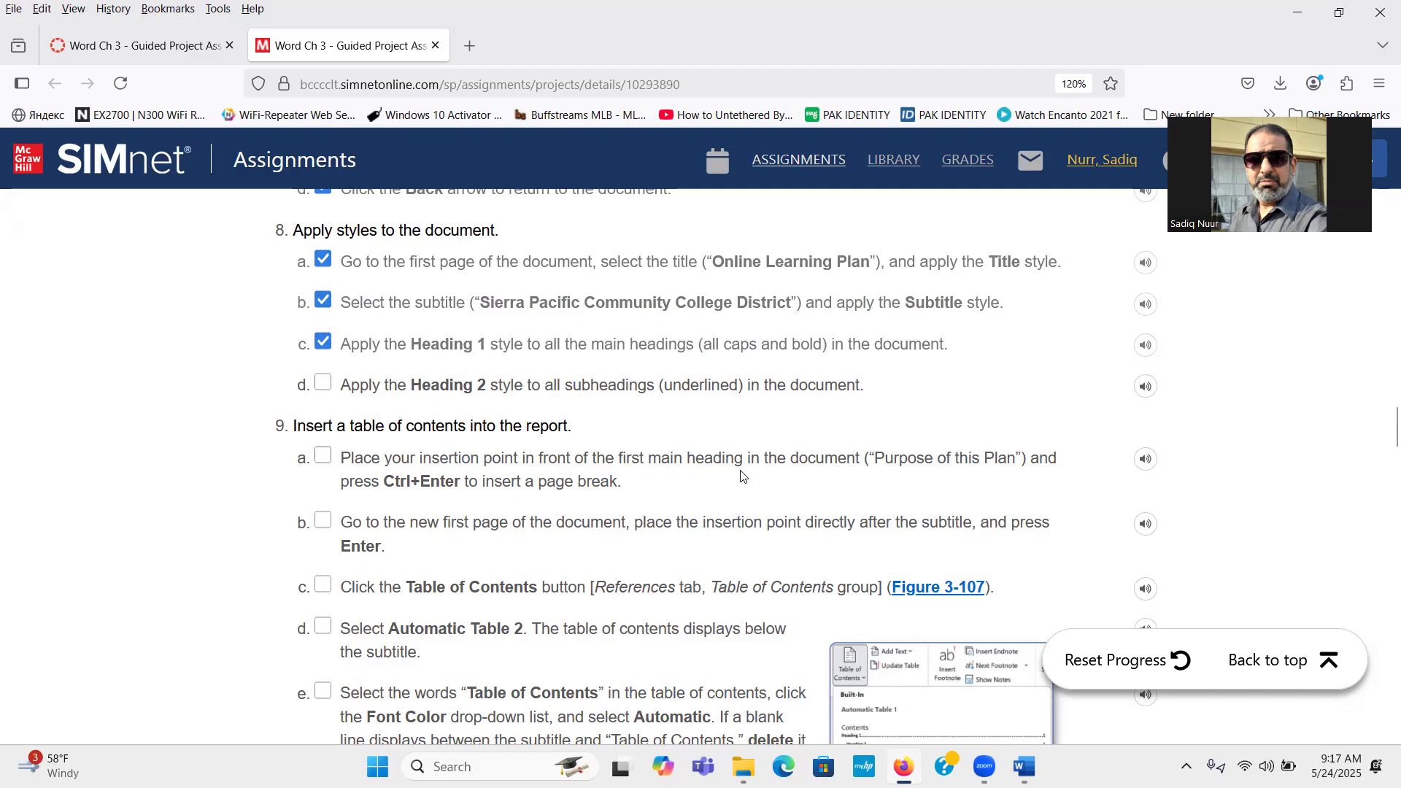
Switch to the OnlineLearningPlan-03 document in Word
click(902, 673)
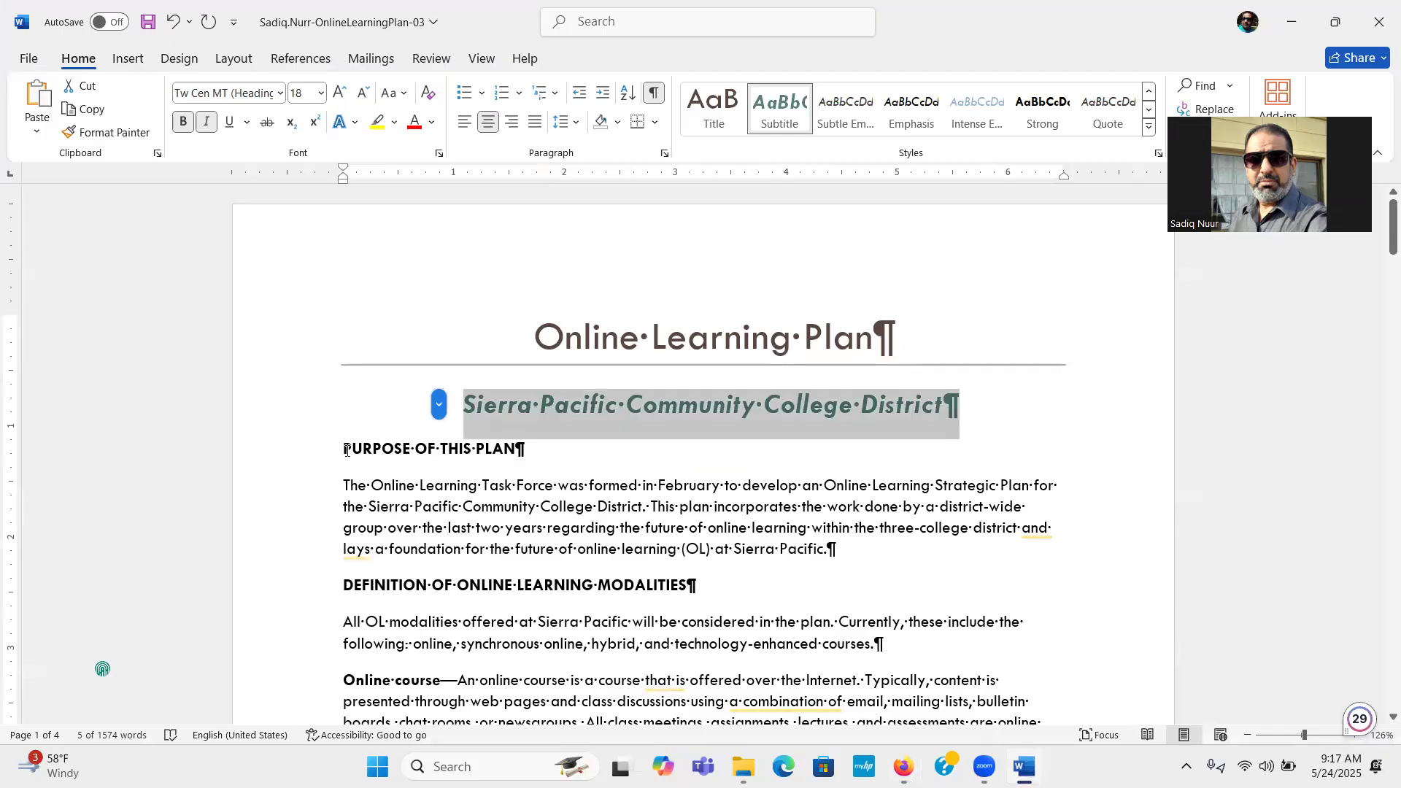
drag(347, 449, 499, 450)
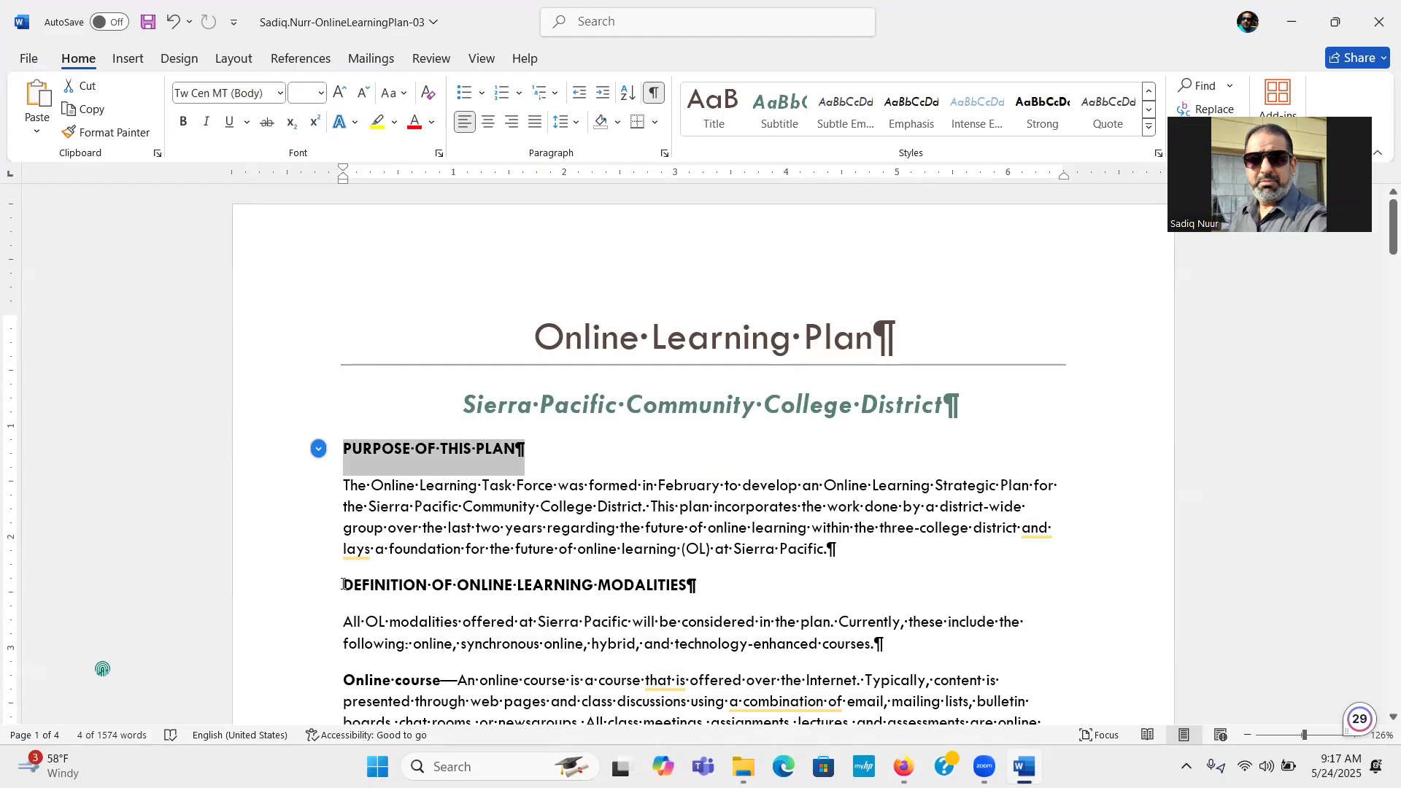
drag(343, 584, 346, 572)
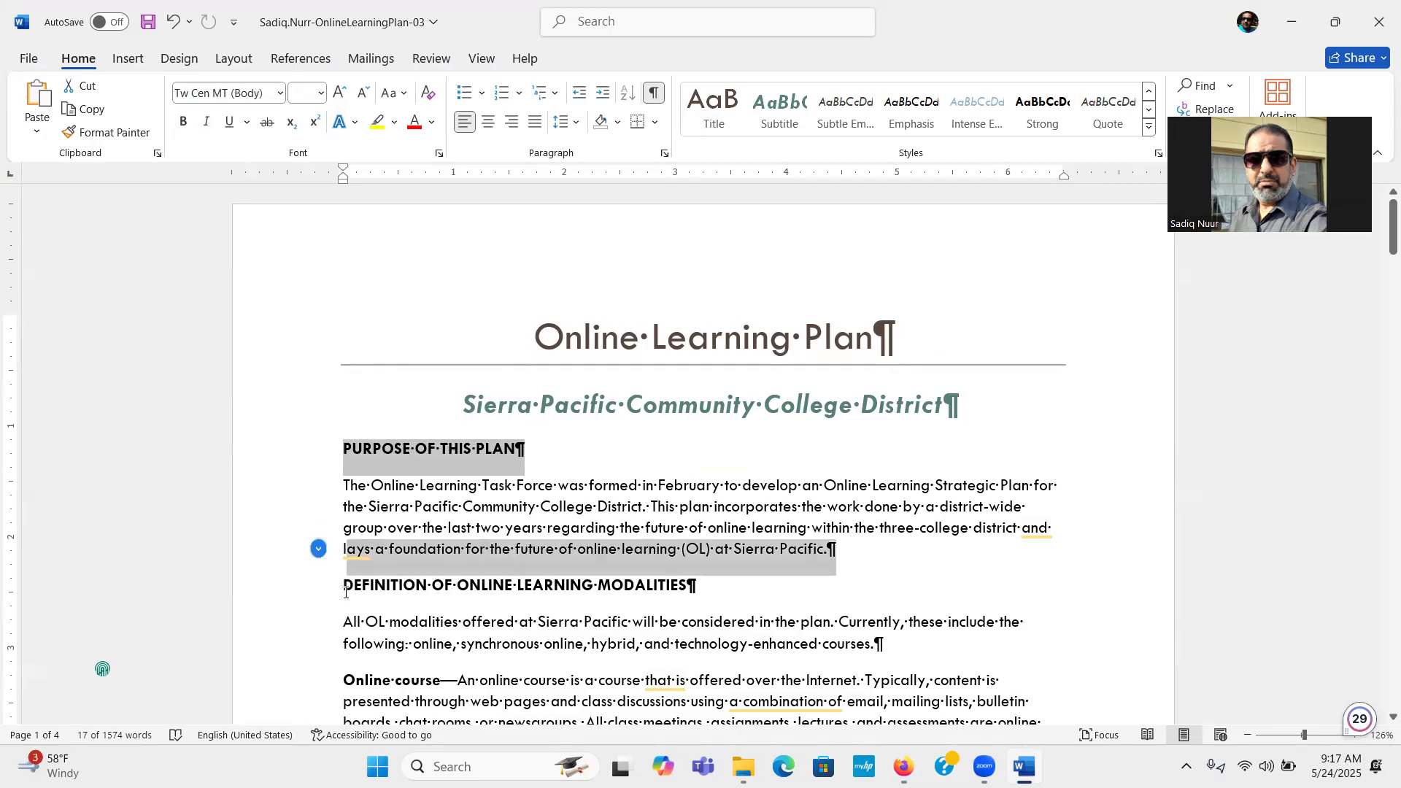
click(398, 603)
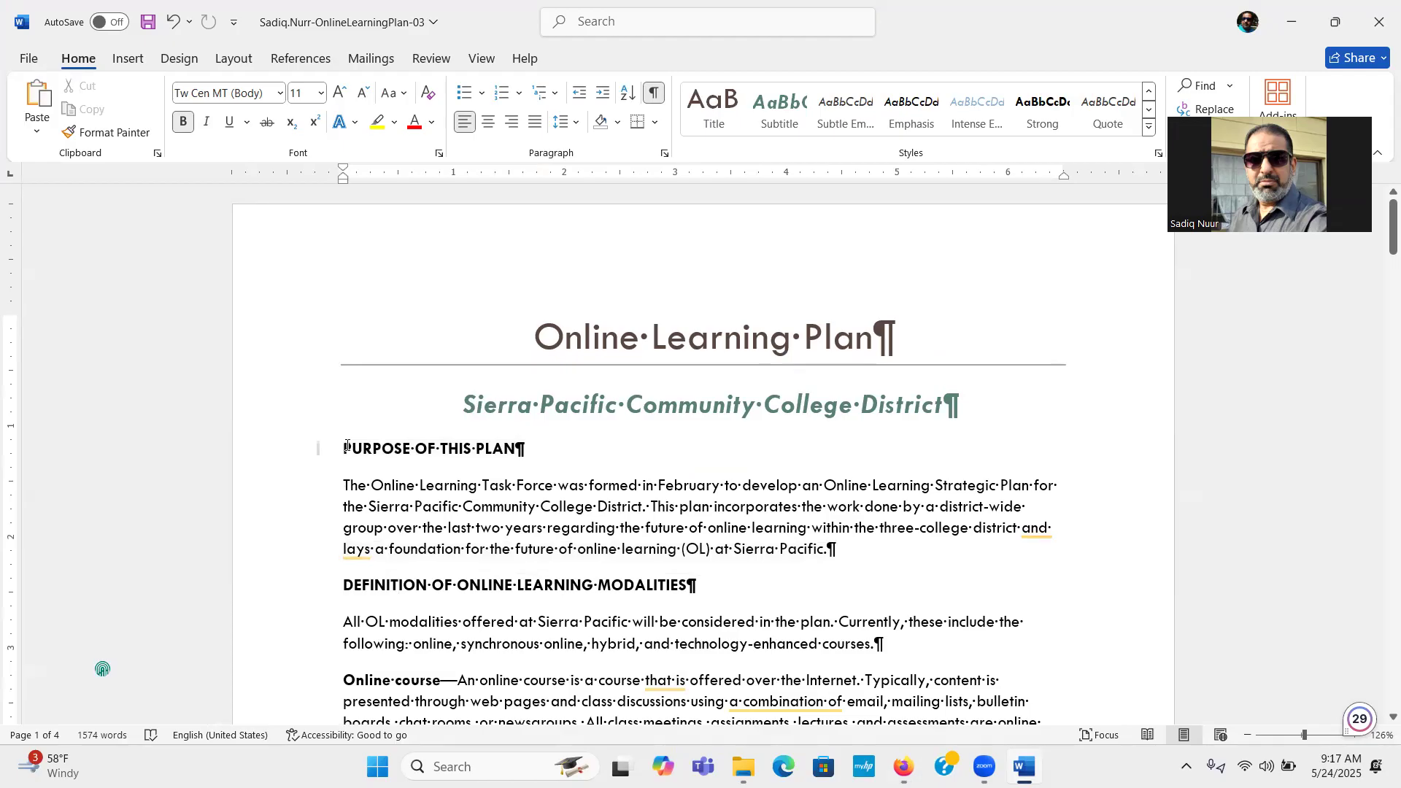
drag(347, 444, 508, 452)
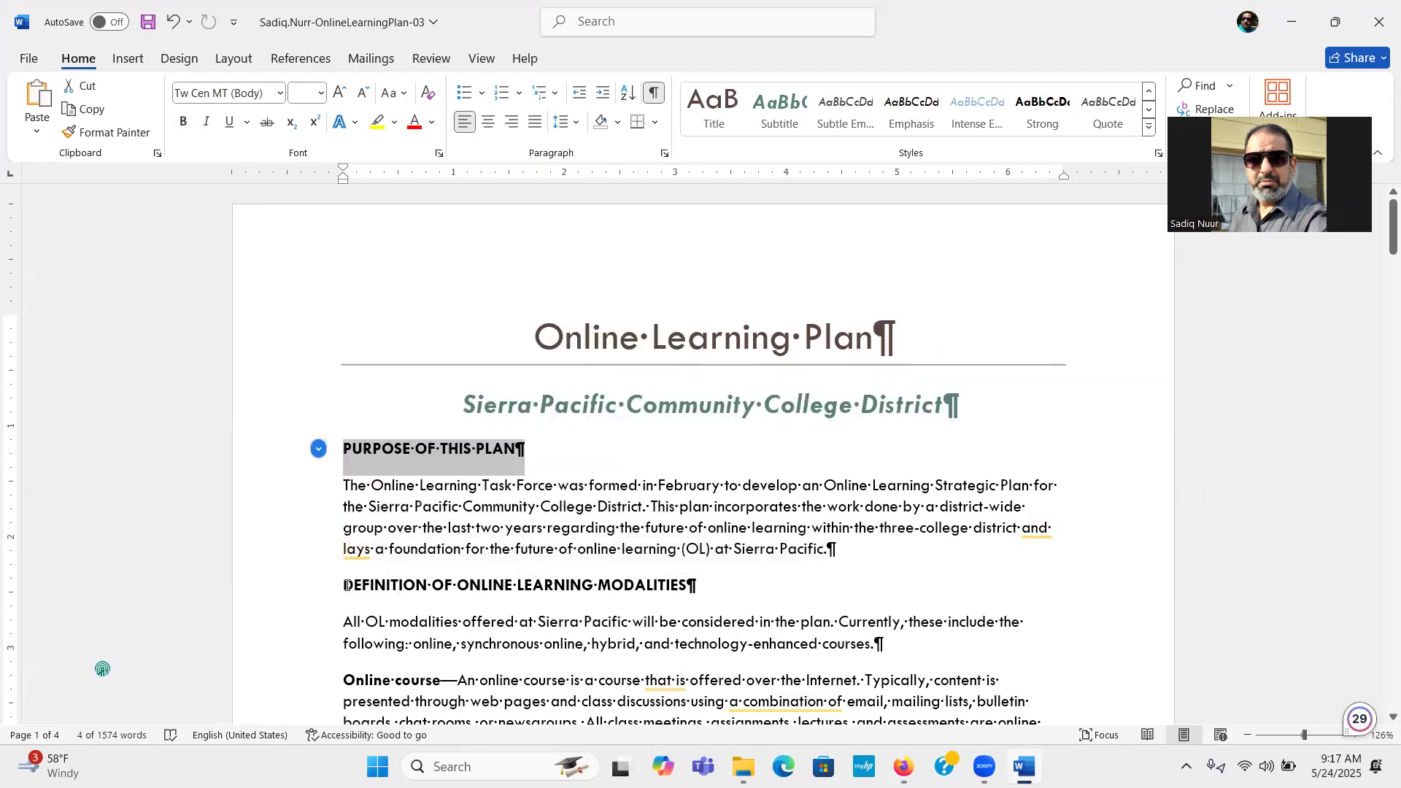
drag(347, 585, 684, 575)
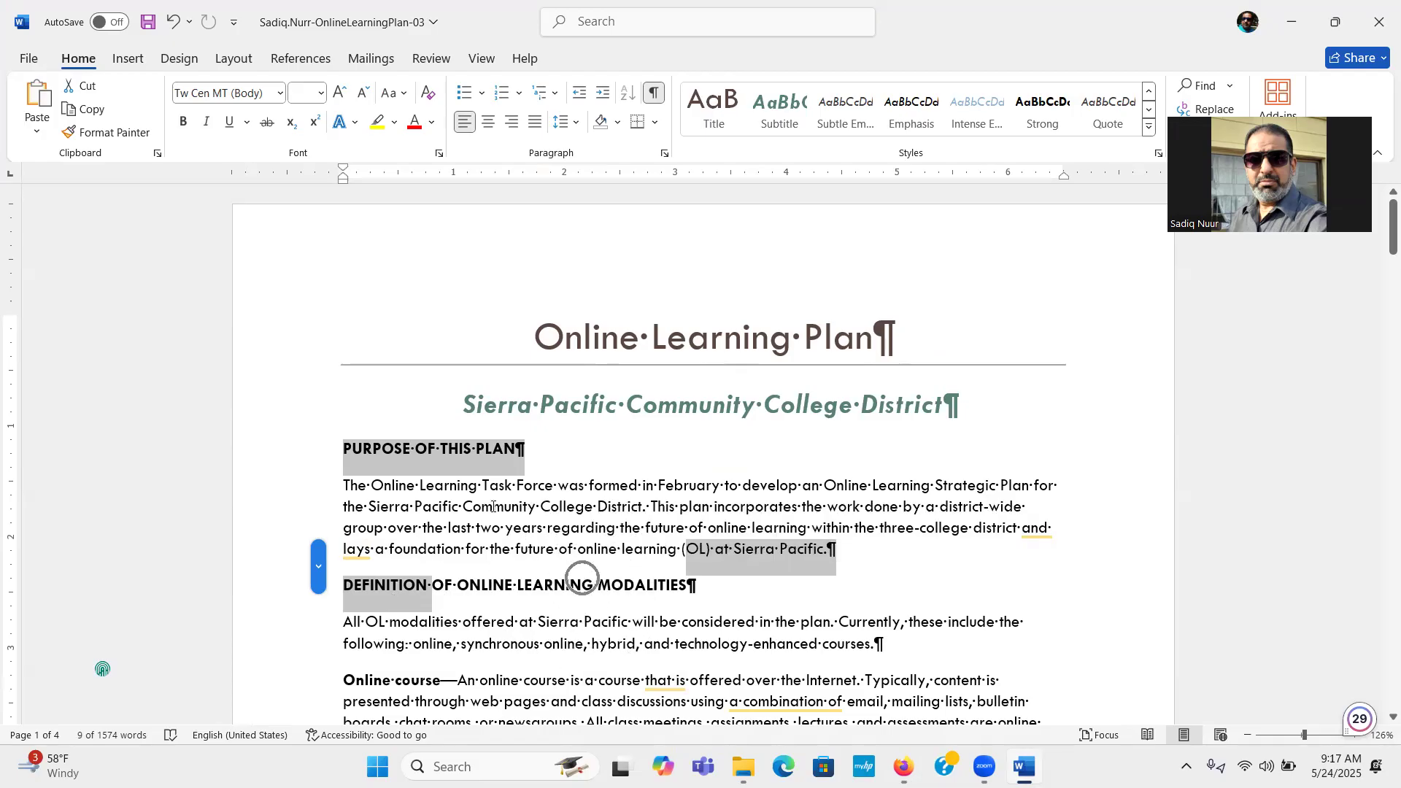
click(537, 451)
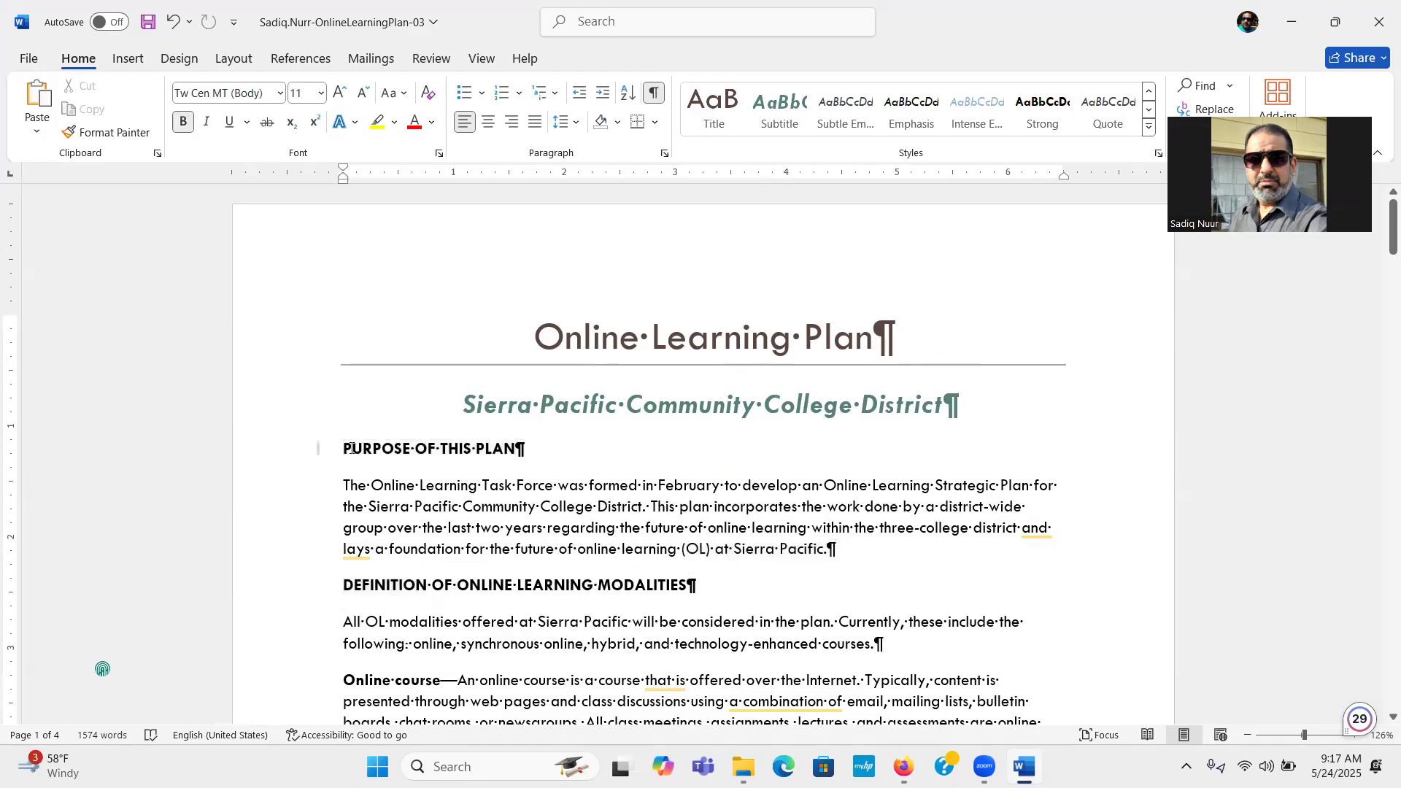
Apply Heading 1 to the headings Purpose of This Plan, Definition of Online Learning Modalities, Planning Process, and Where Are We Now with Online Learning?
drag(346, 448, 502, 454)
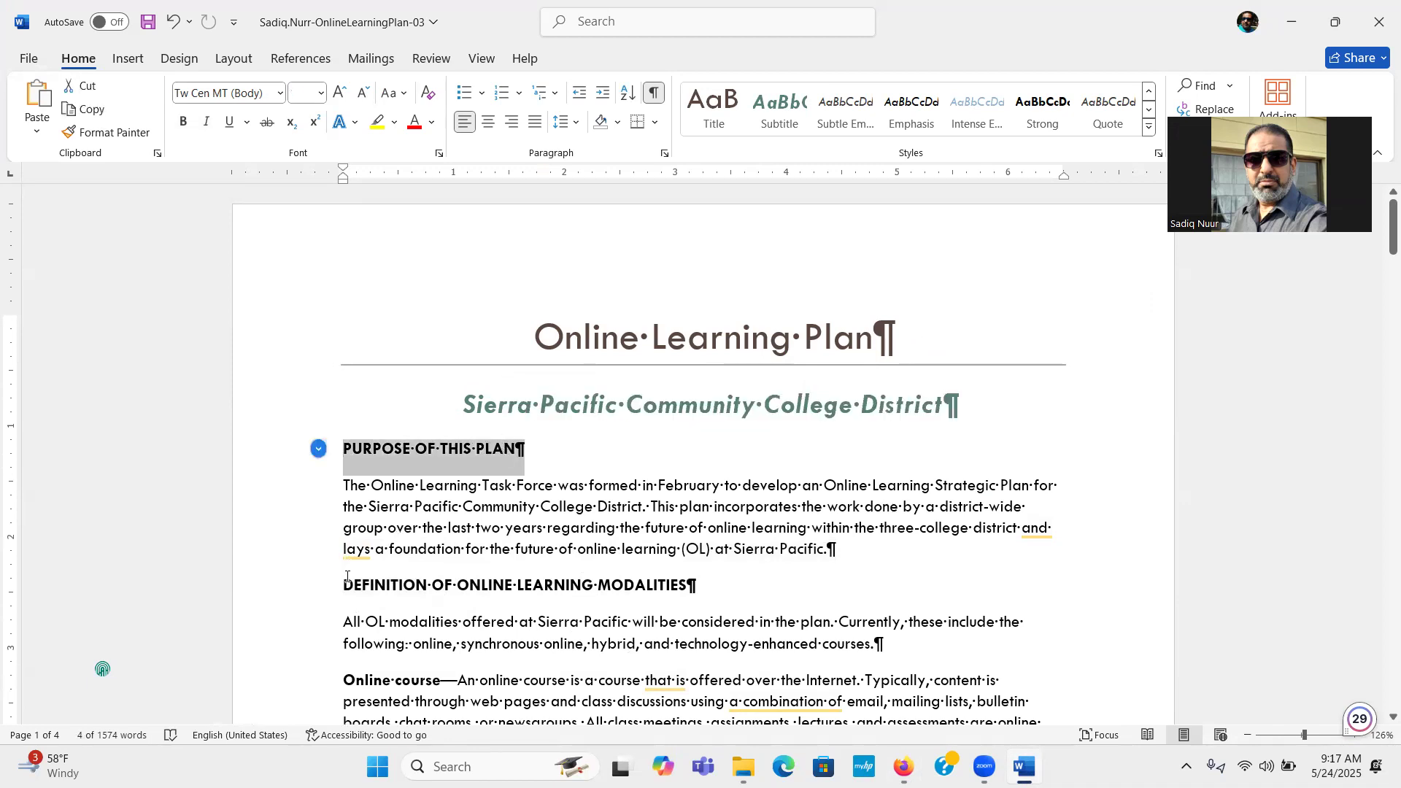
drag(384, 578, 687, 588)
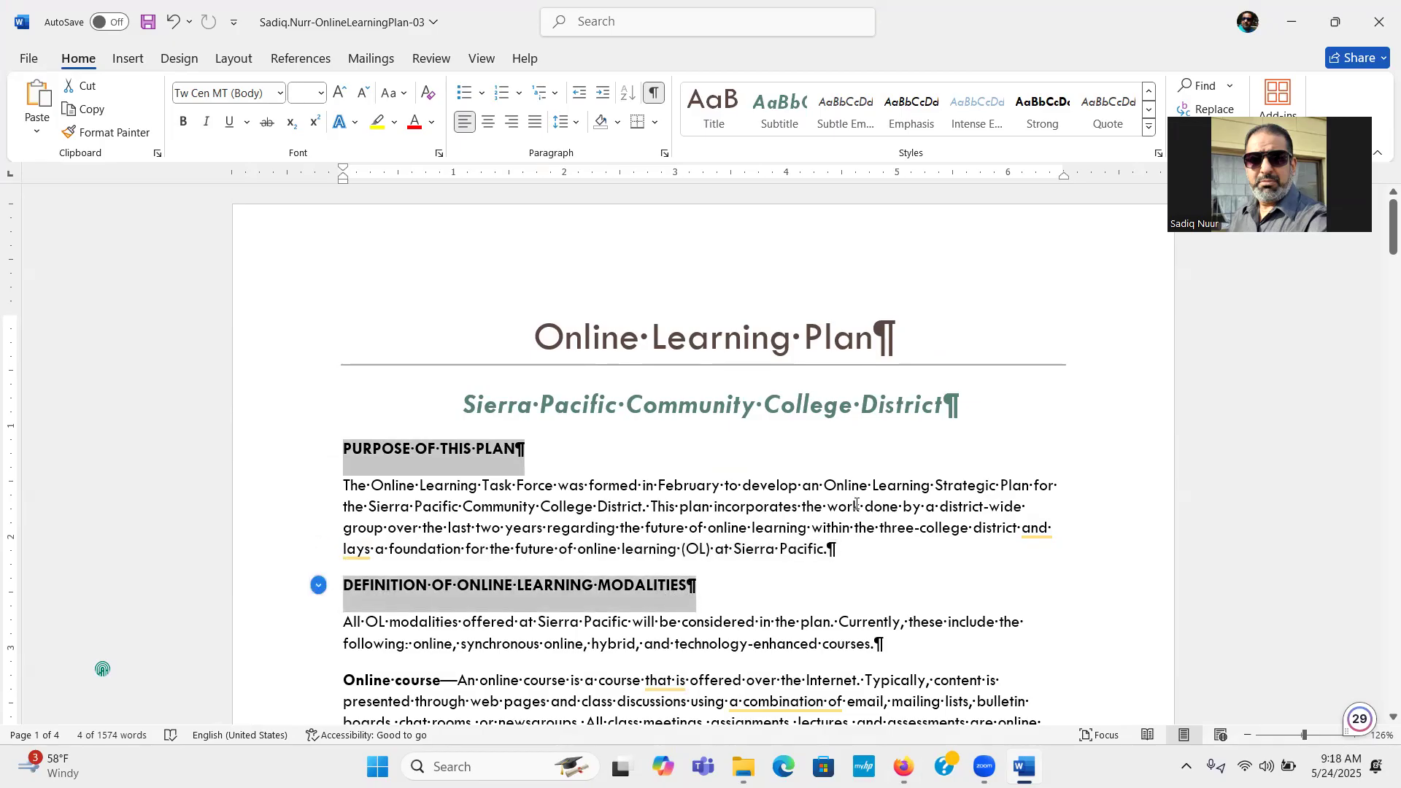
drag(1378, 239, 1378, 311)
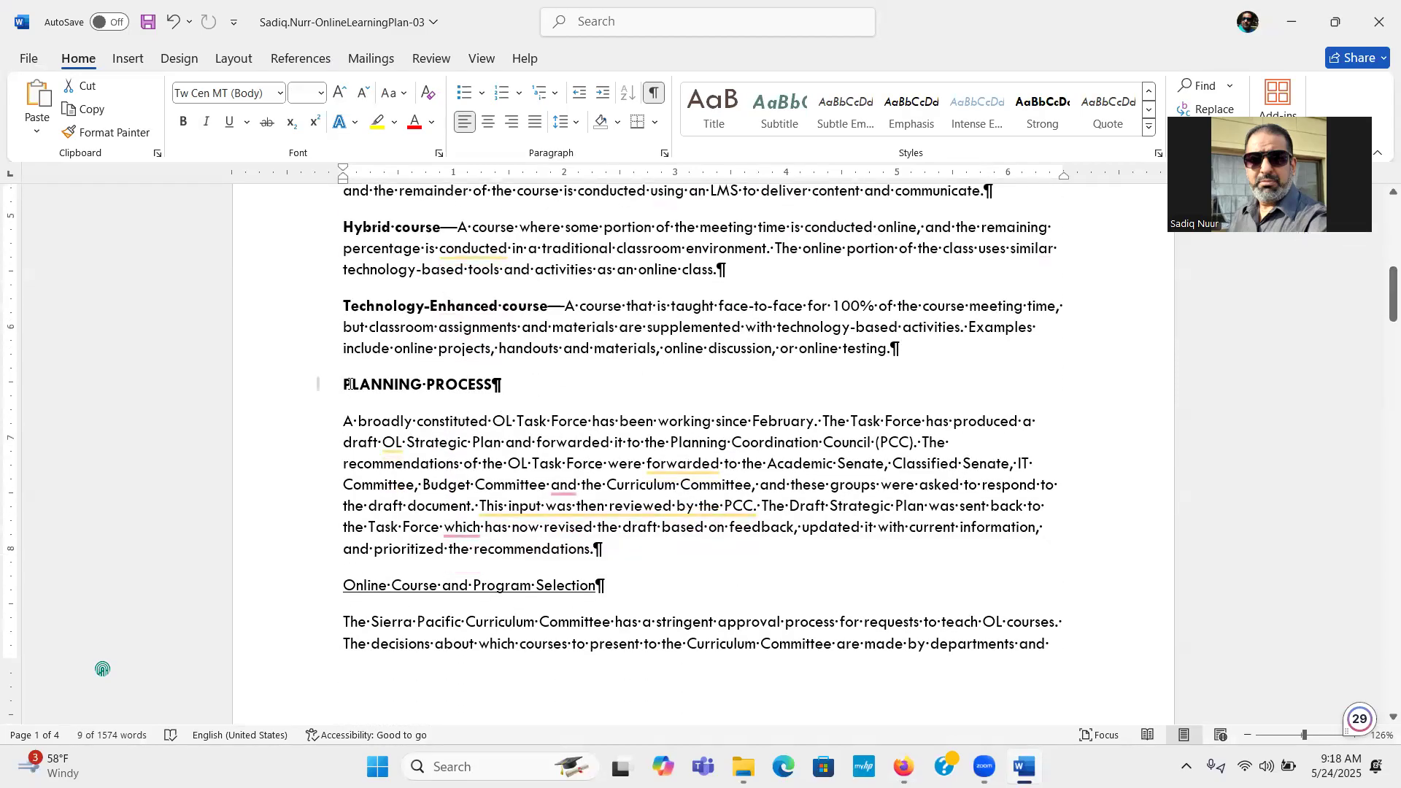
drag(344, 384, 504, 385)
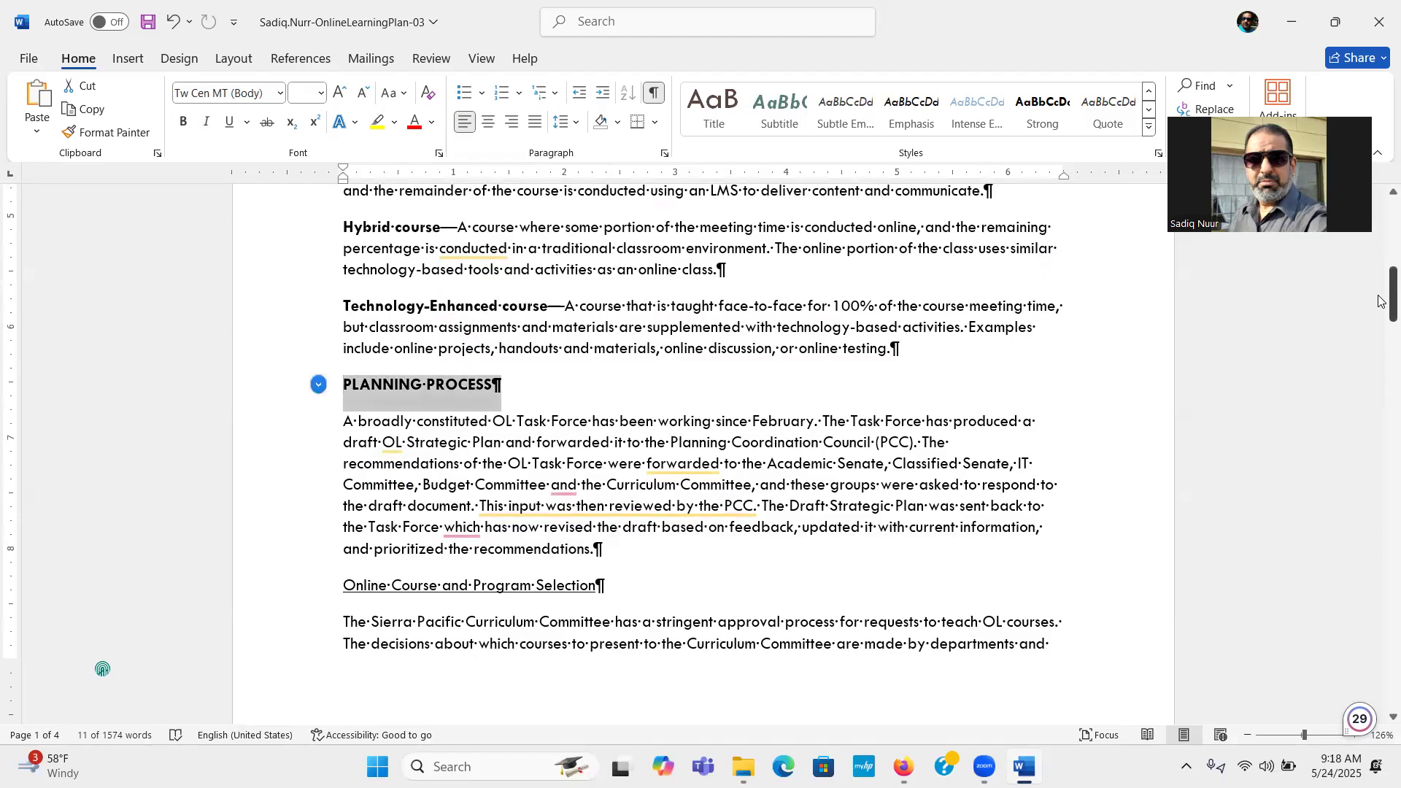
drag(1379, 302, 1379, 384)
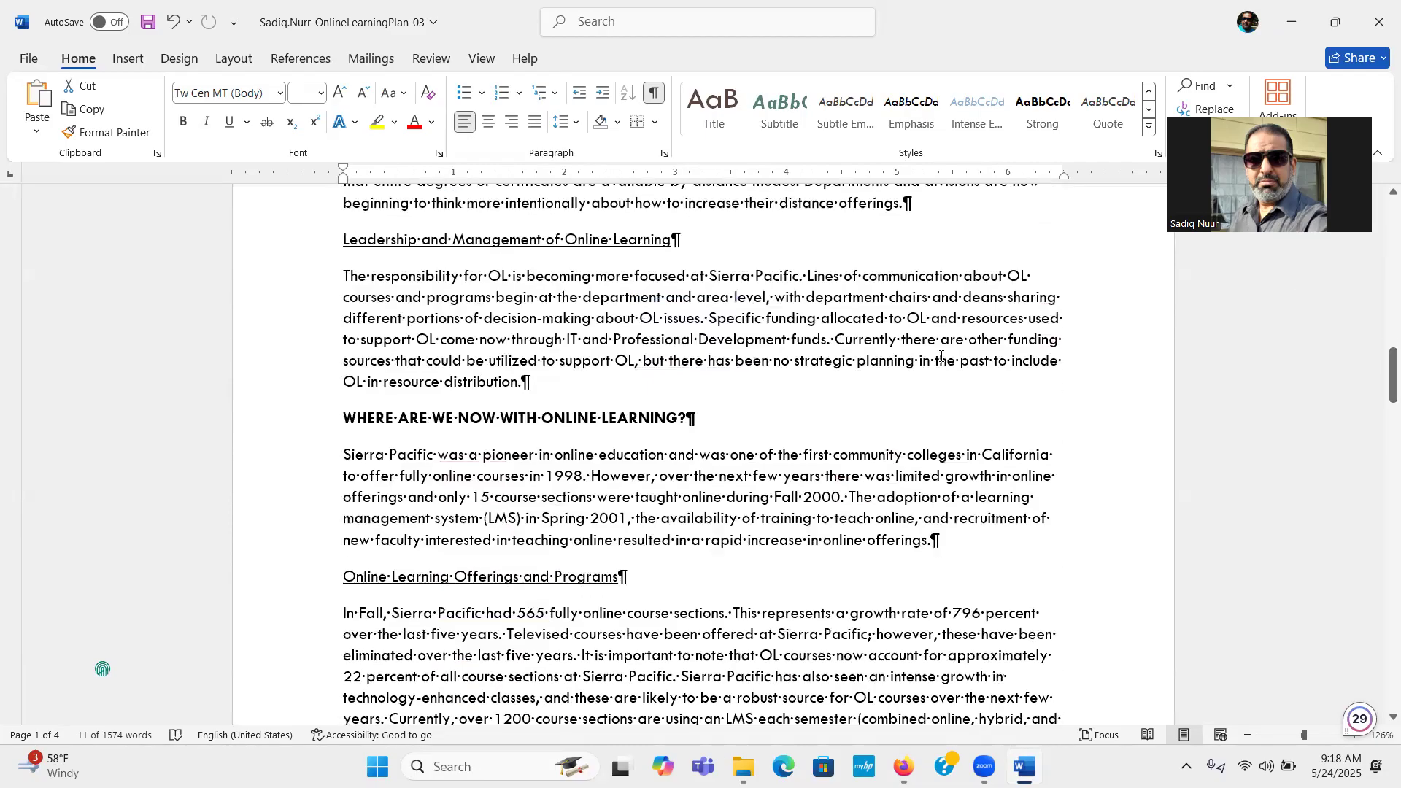
click(346, 415)
drag(433, 415, 918, 357)
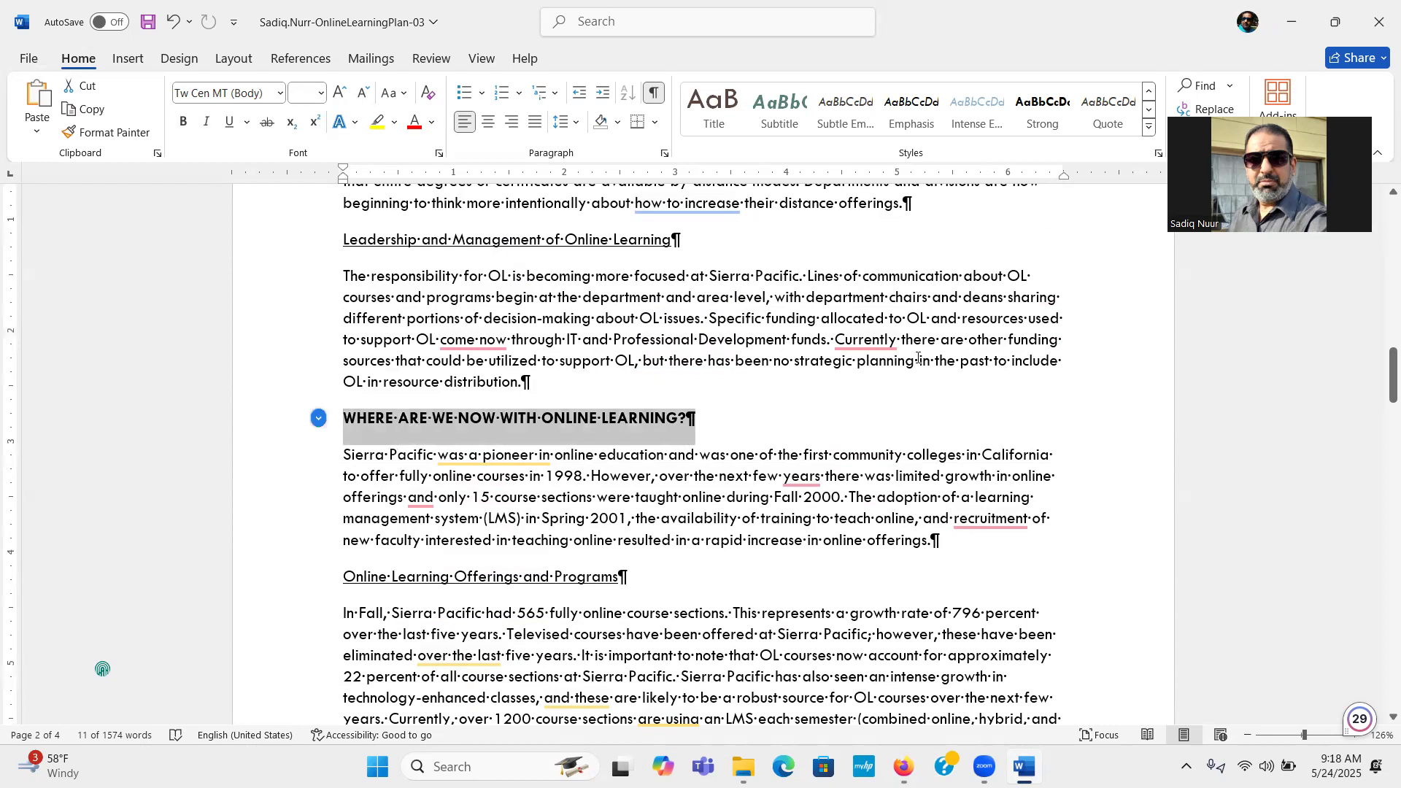
drag(1379, 367, 1362, 209)
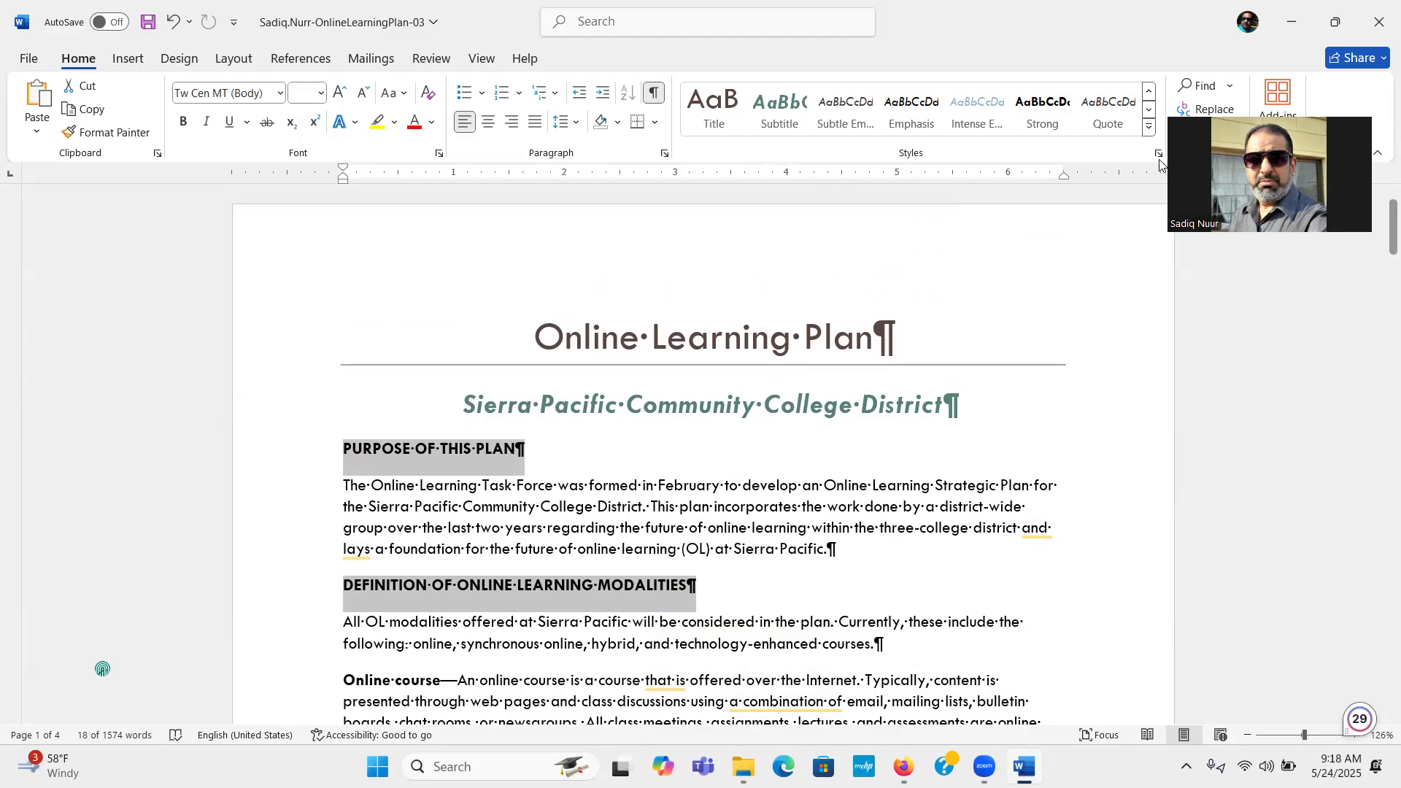
click(1148, 134)
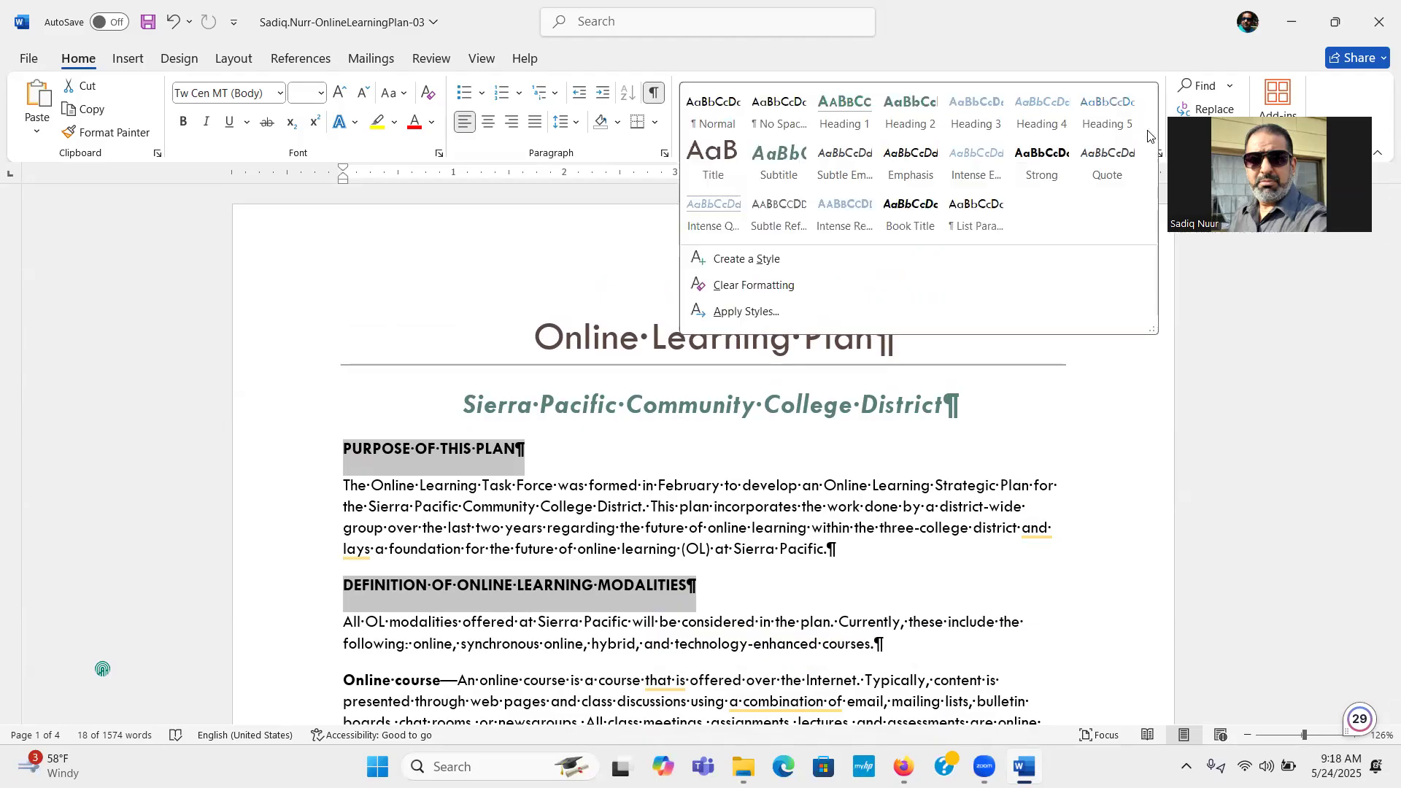
scroll(725, 139, down, 10)
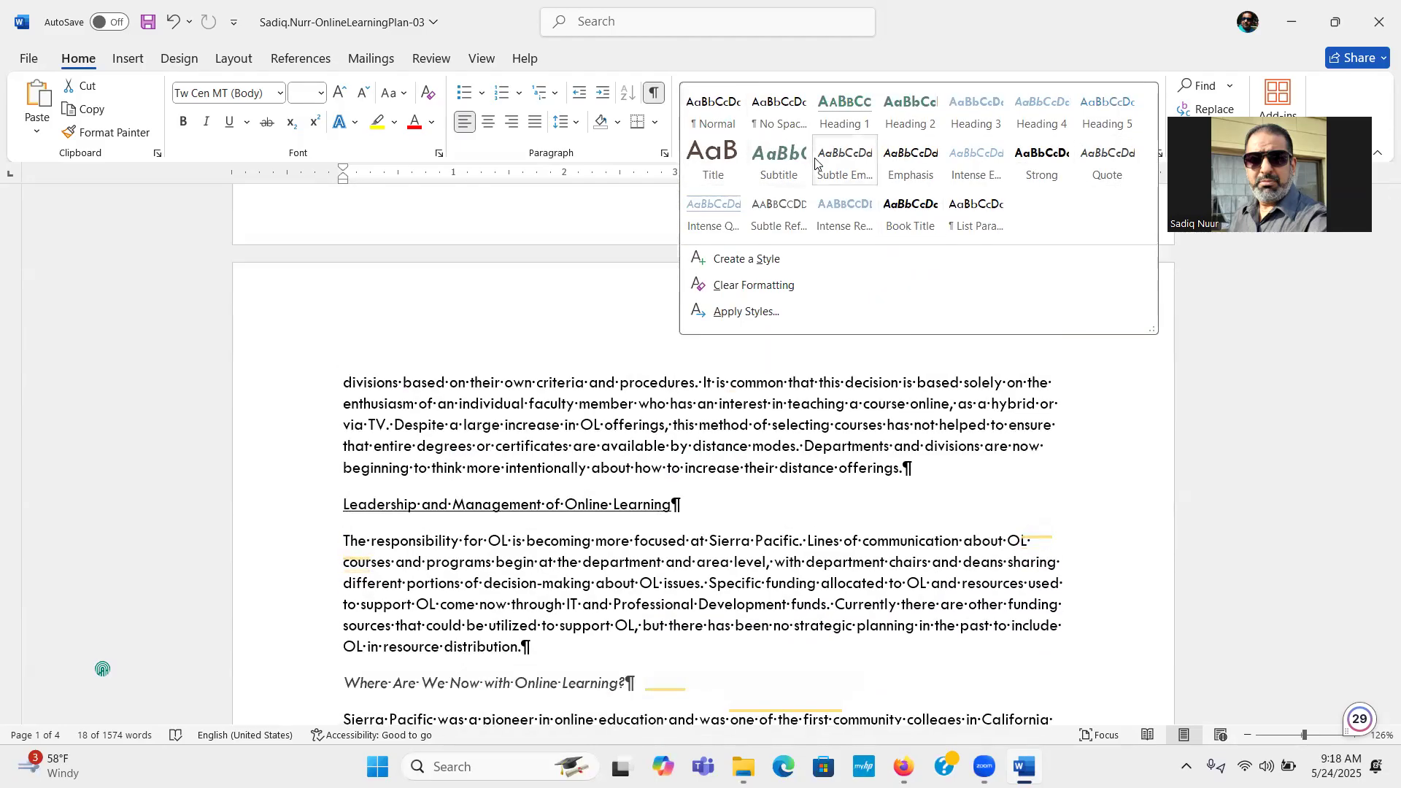
click(849, 104)
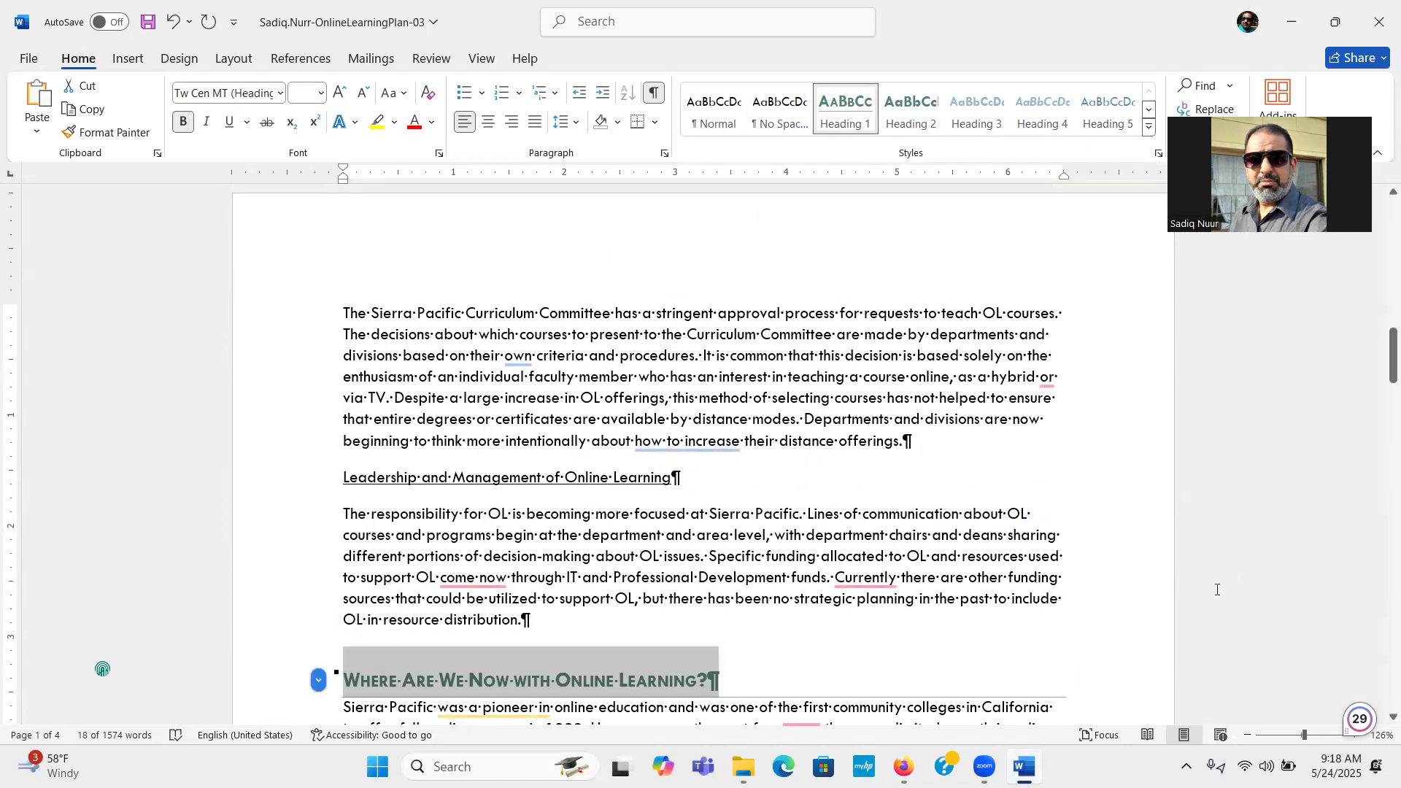
Mark step 8d as completed in Firefox, and in Word select the subheadings Online Course and Program Selection and Leadership and Management of Online Learning
click(903, 766)
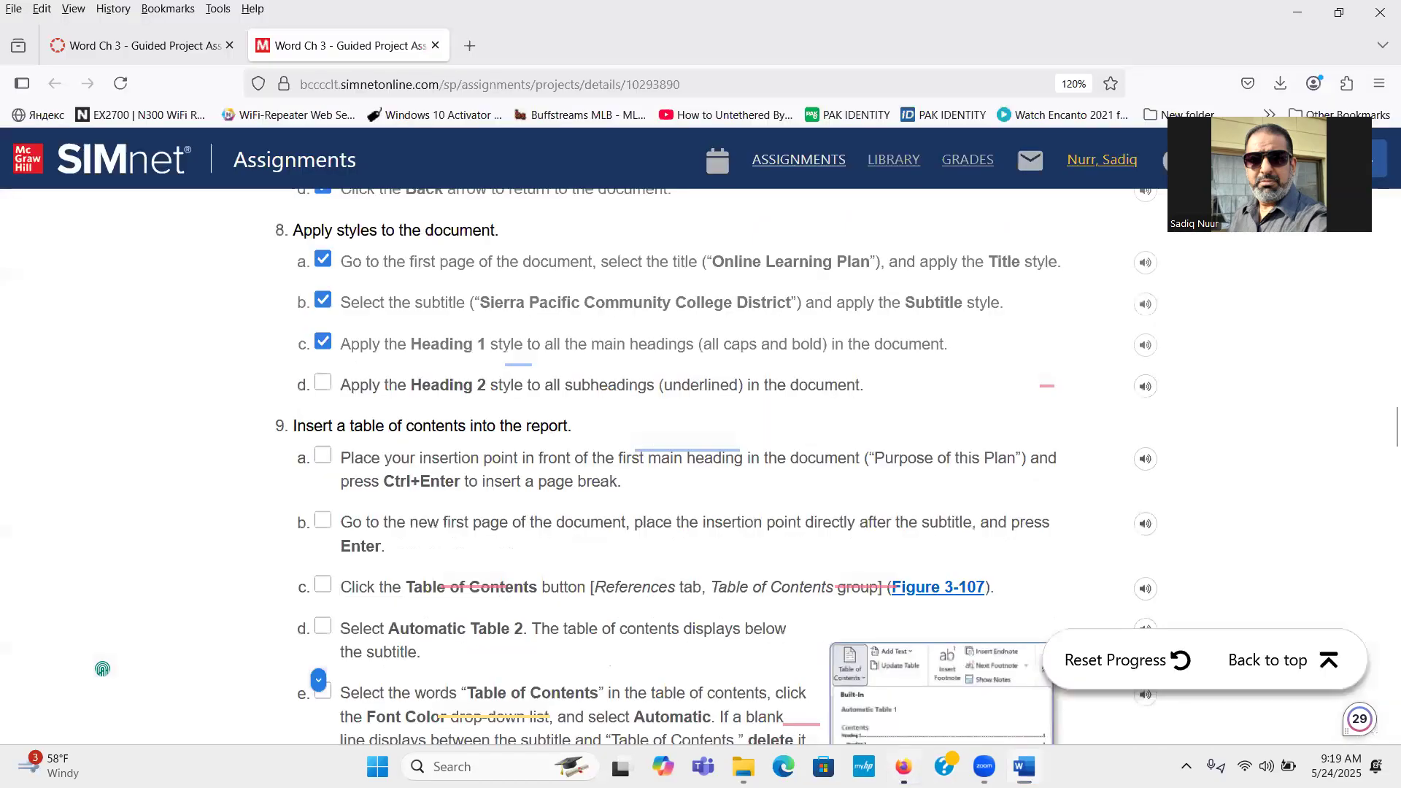
click(323, 383)
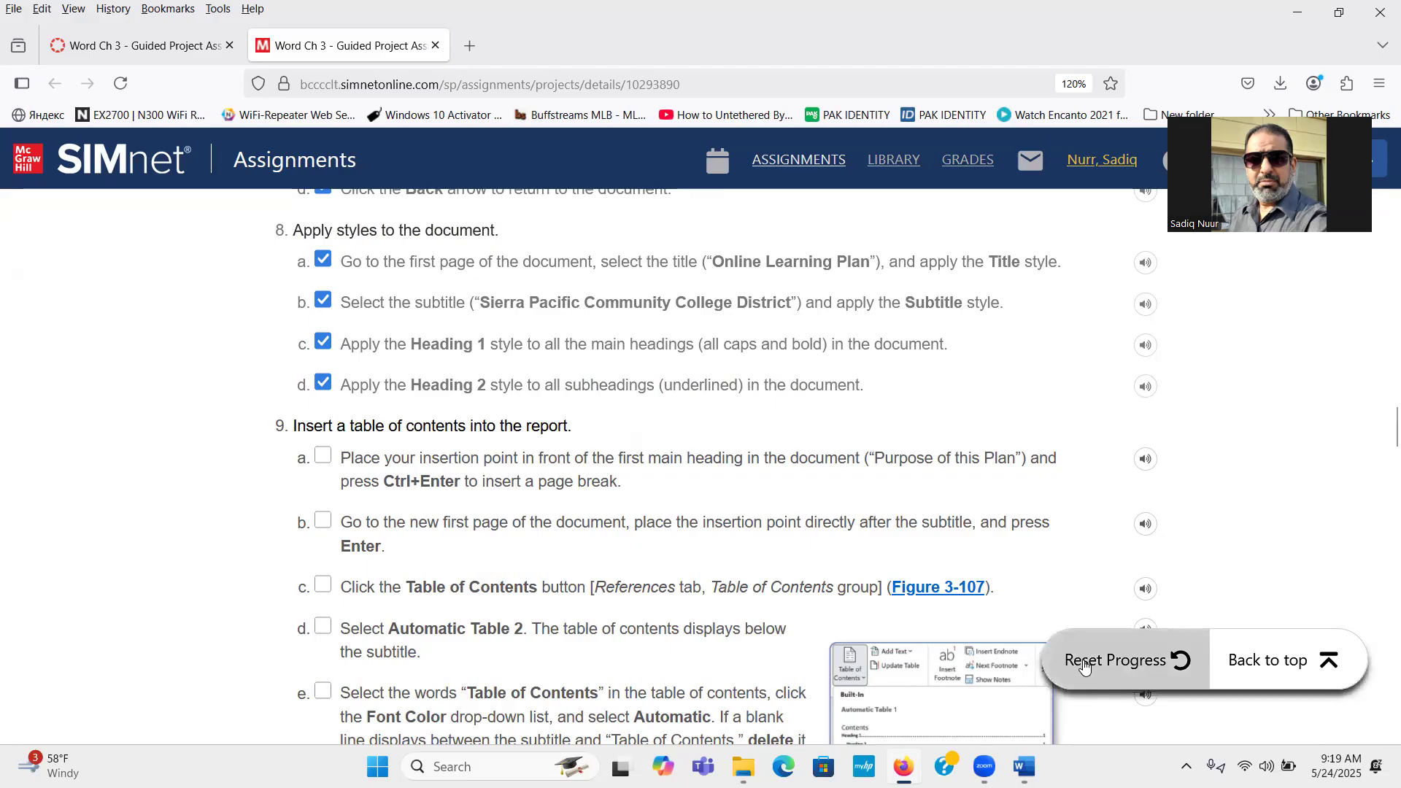
click(1024, 766)
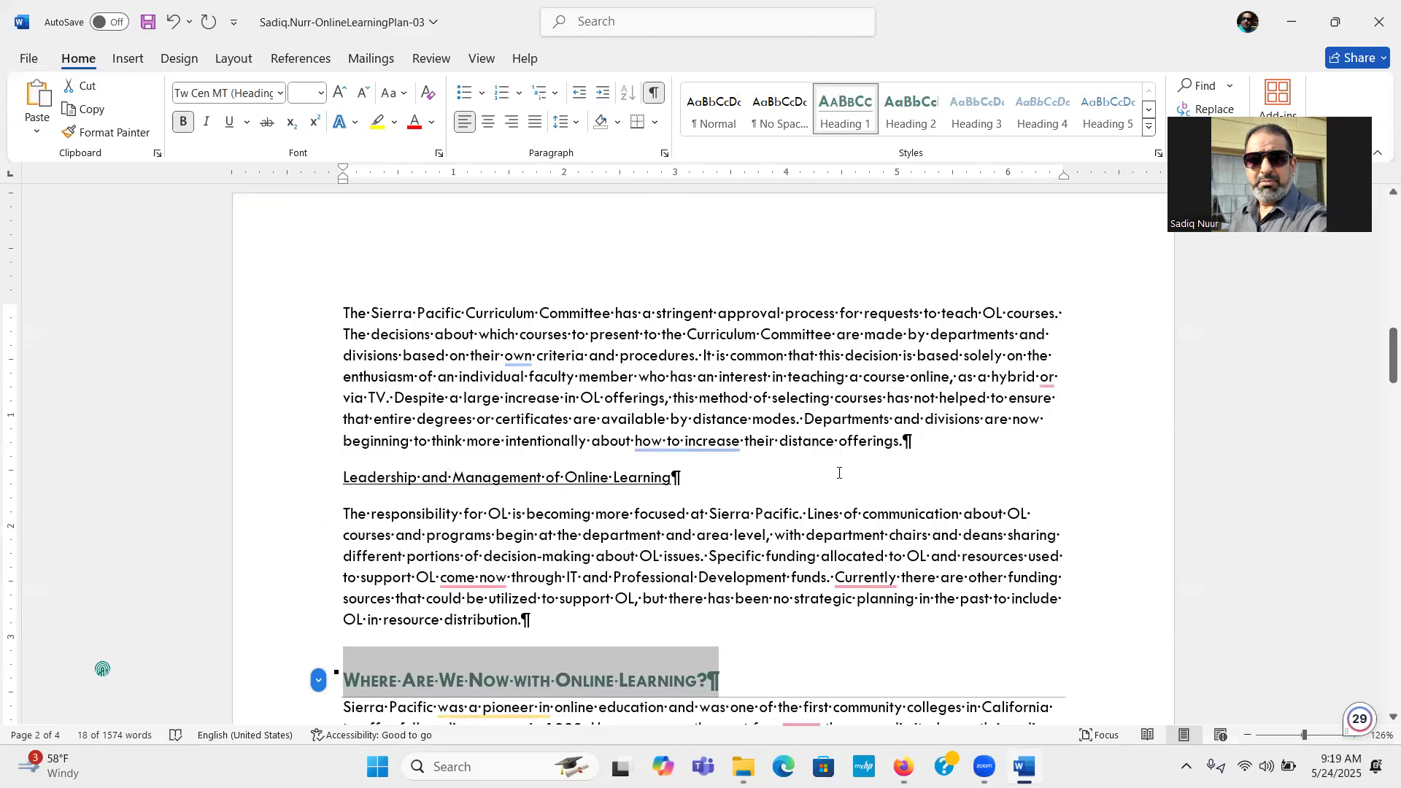
drag(1379, 347, 1379, 305)
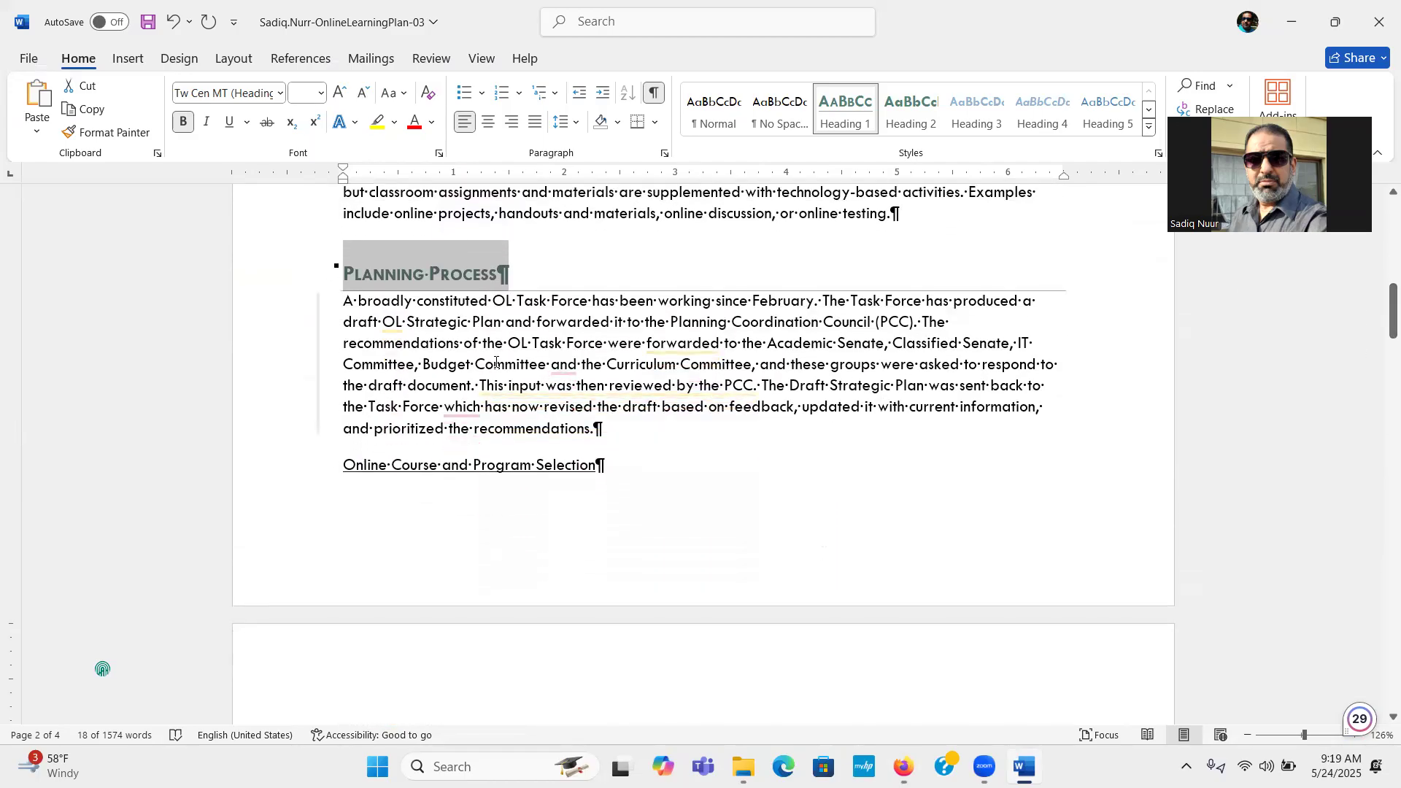
drag(341, 464, 578, 465)
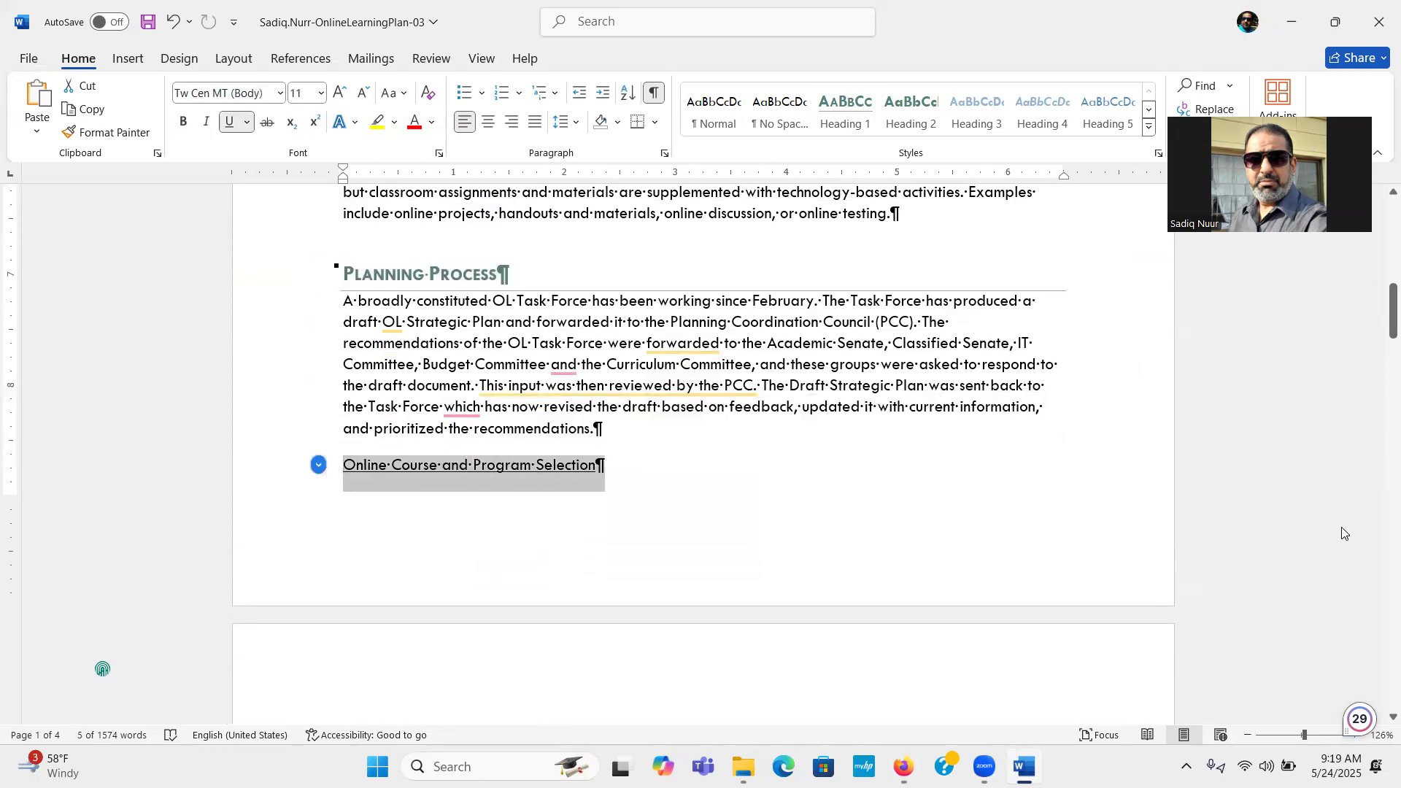
drag(1379, 329, 1379, 381)
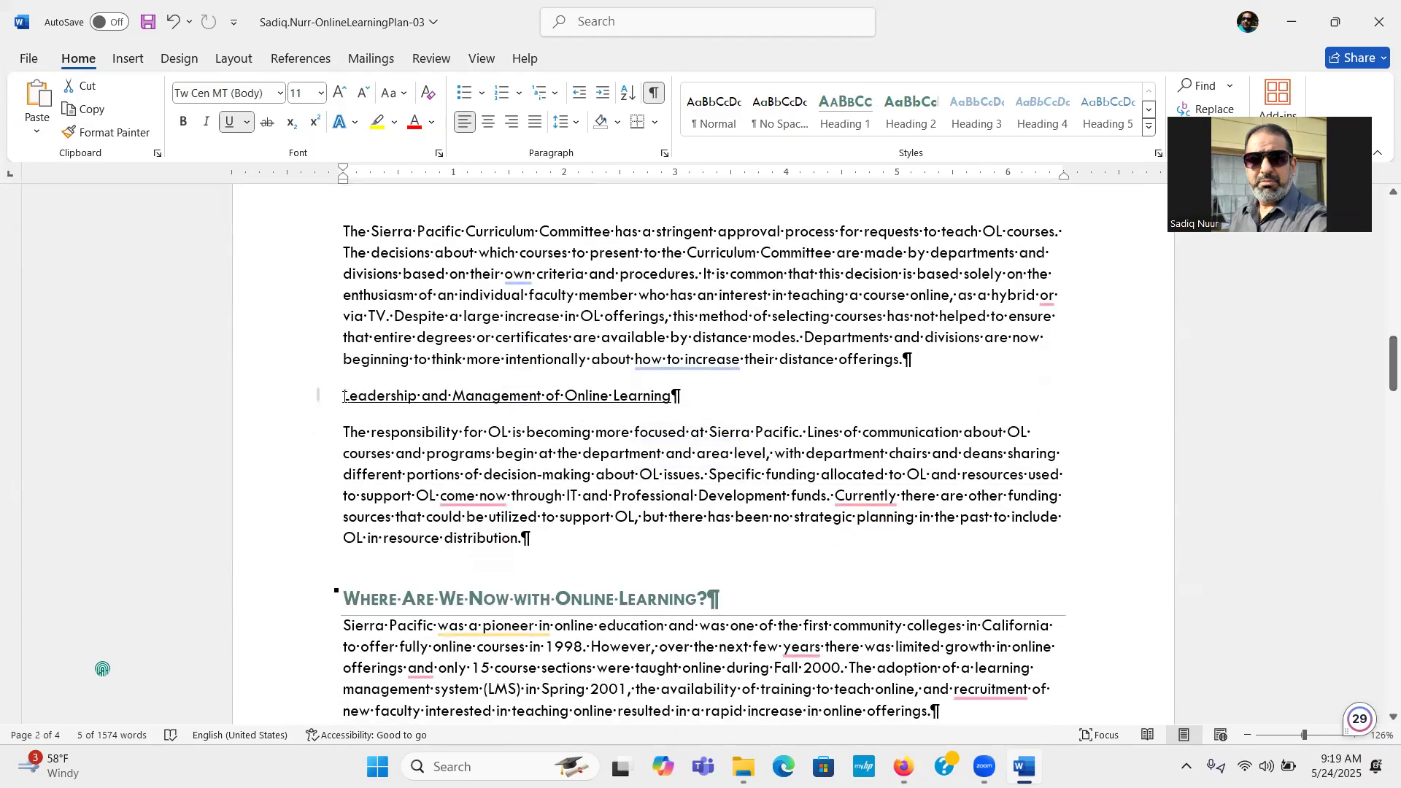
drag(367, 396, 668, 396)
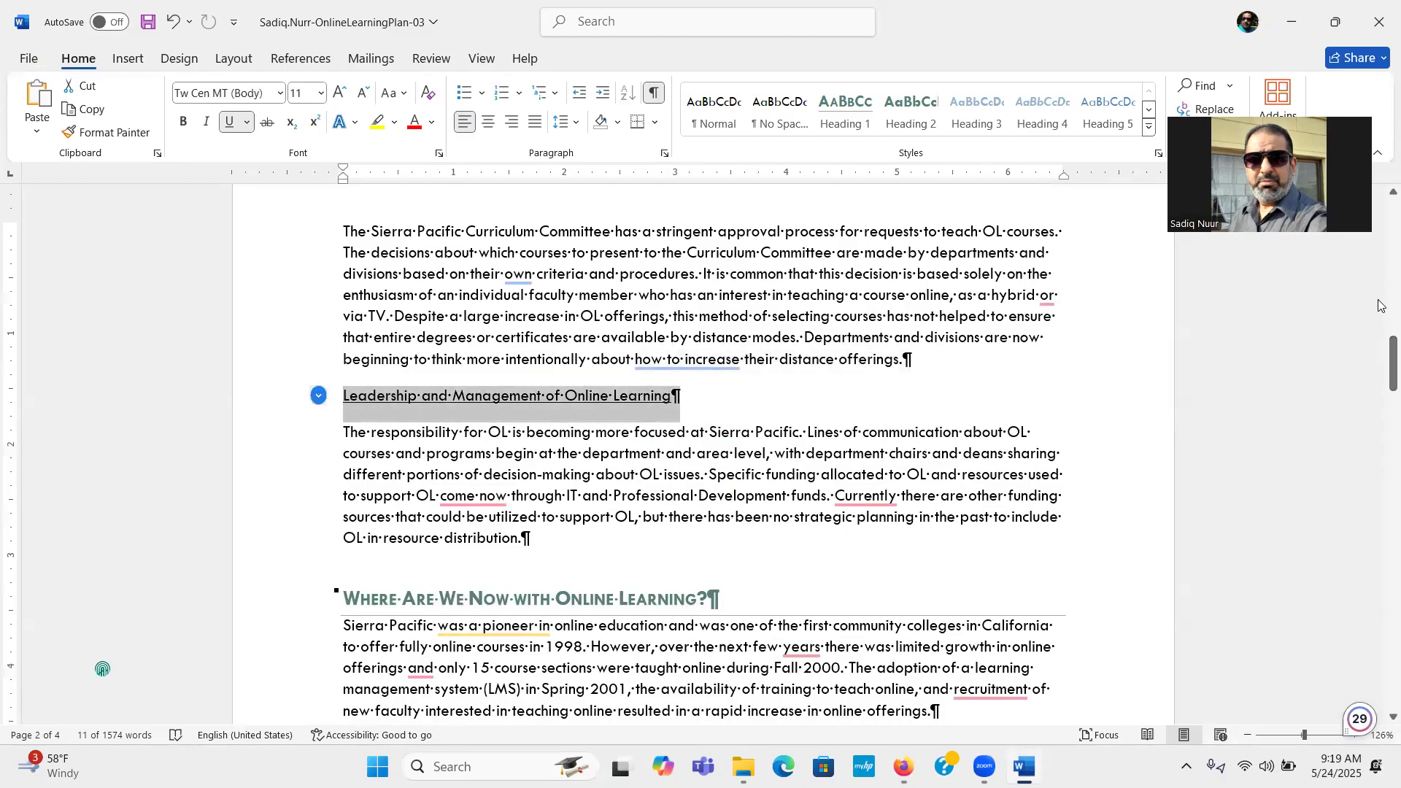
drag(1378, 362, 1378, 407)
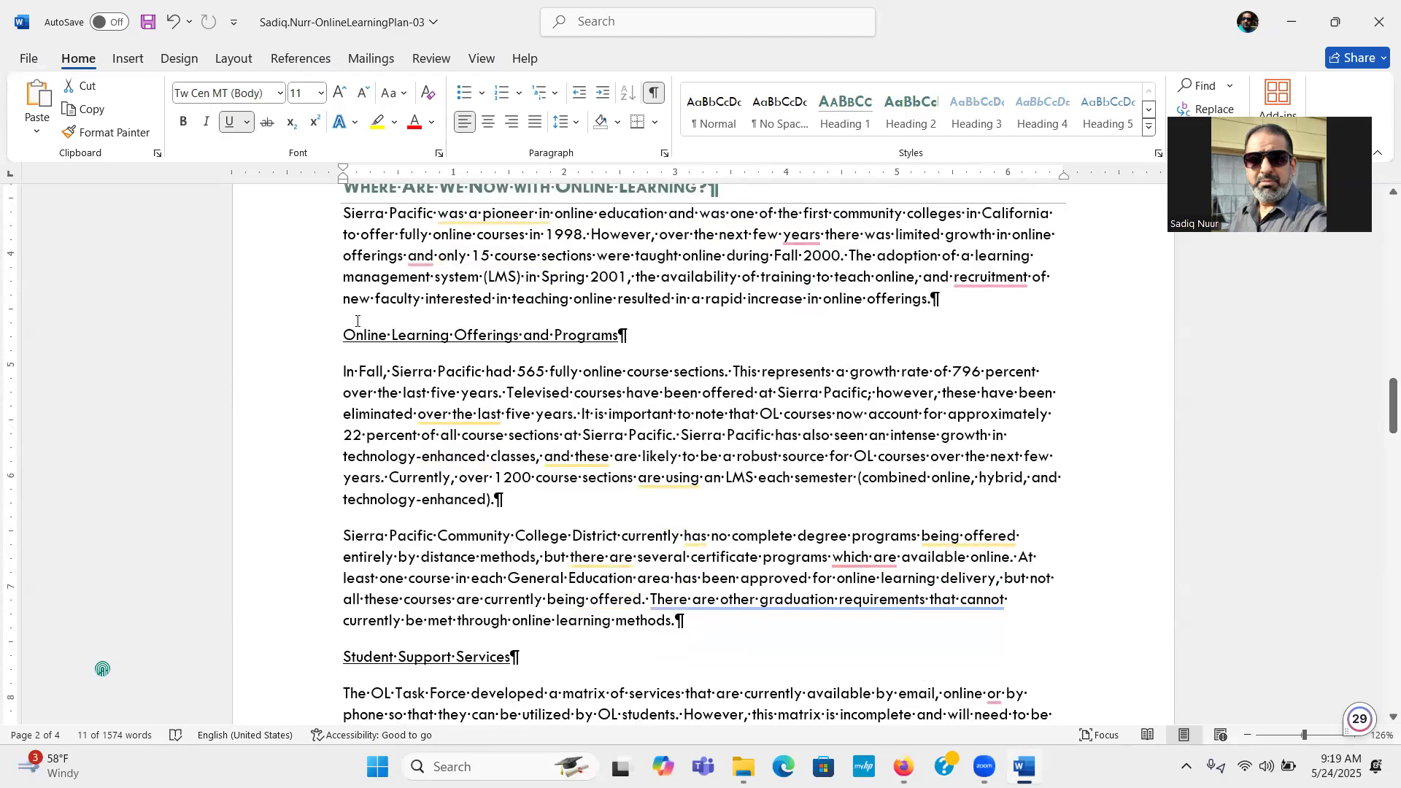
Apply the Heading 2 style to all the underlined subheadings, through Research Comparing Online and Traditional Courses
drag(344, 335, 591, 338)
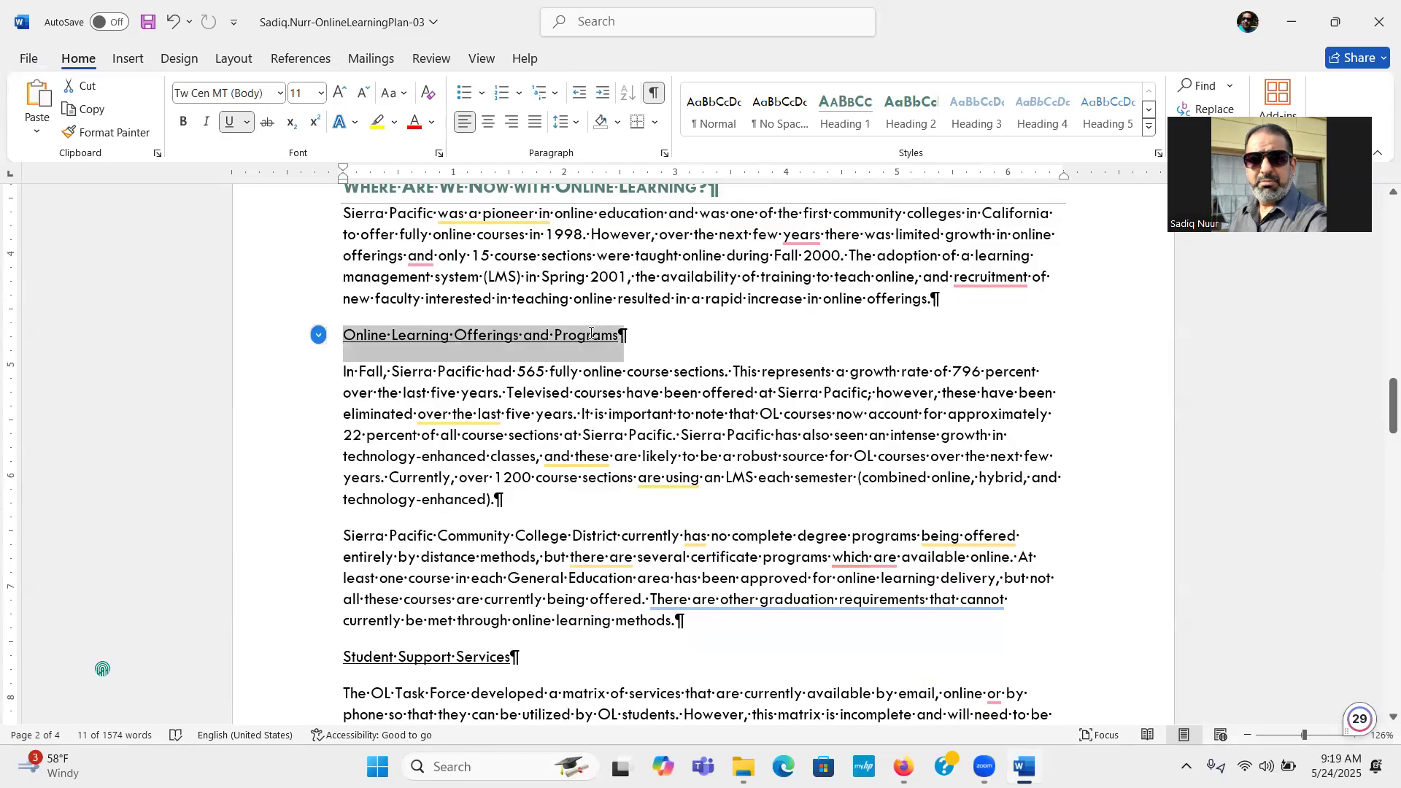
drag(1379, 398, 1378, 435)
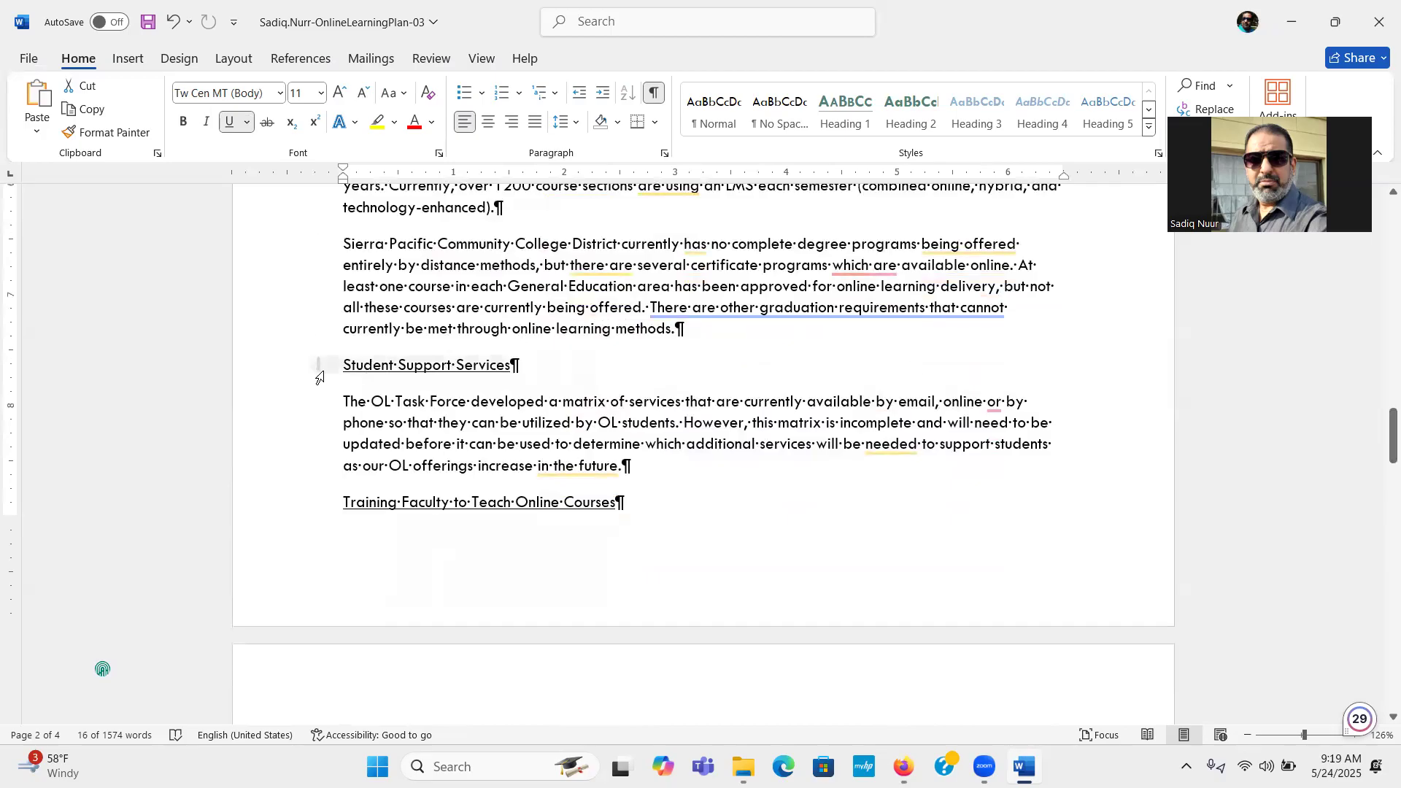
drag(351, 365, 505, 372)
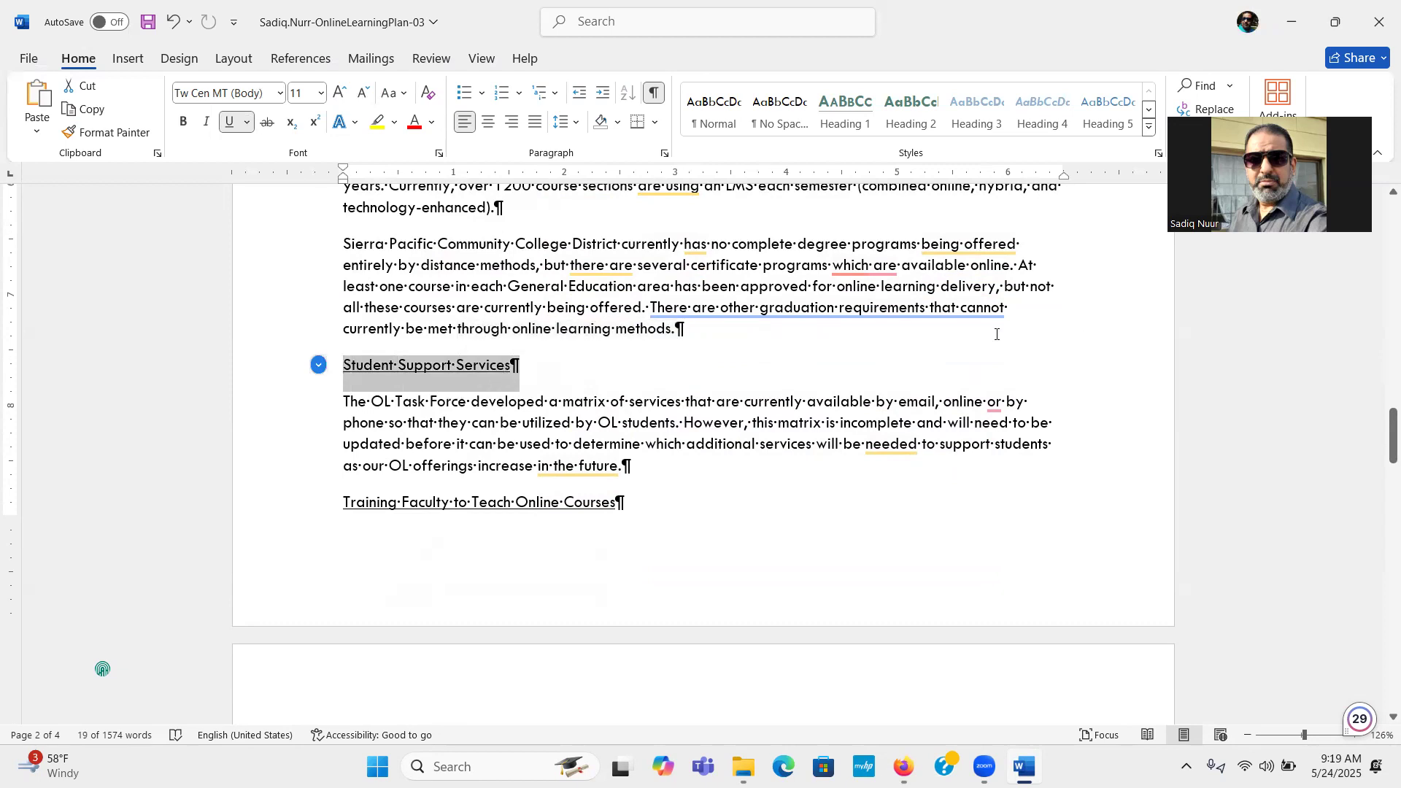
drag(1379, 427, 1379, 486)
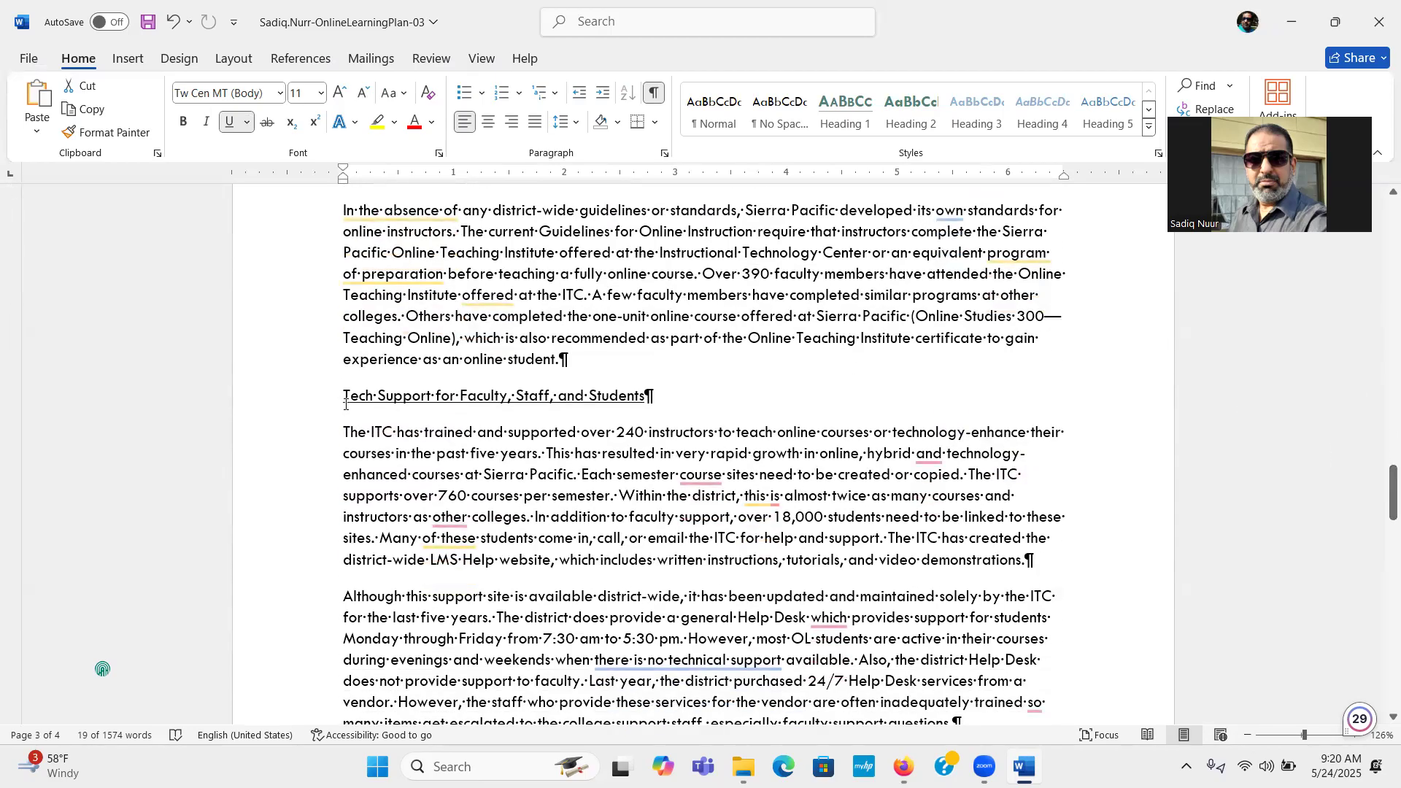
drag(345, 396, 652, 397)
drag(1384, 481, 1378, 534)
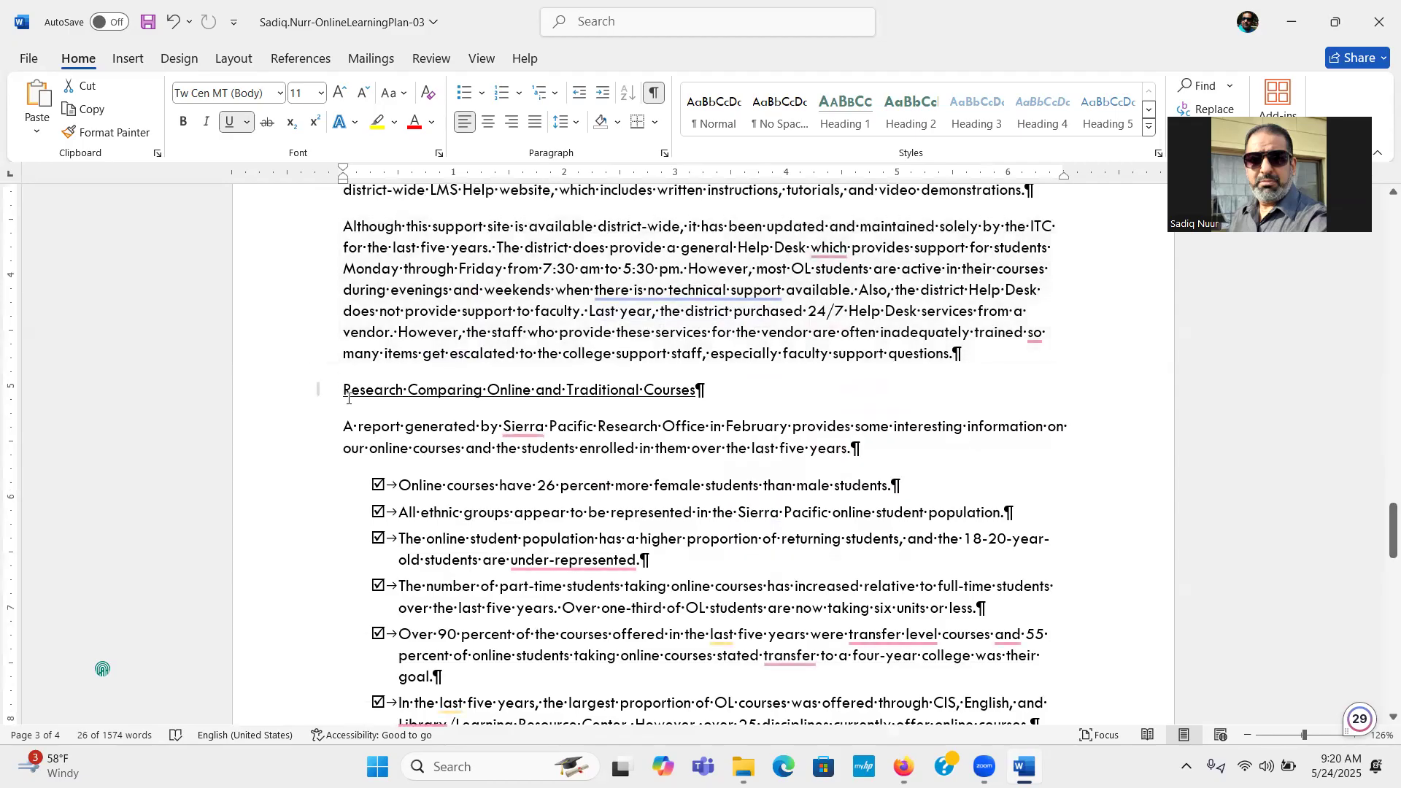
drag(343, 390, 696, 389)
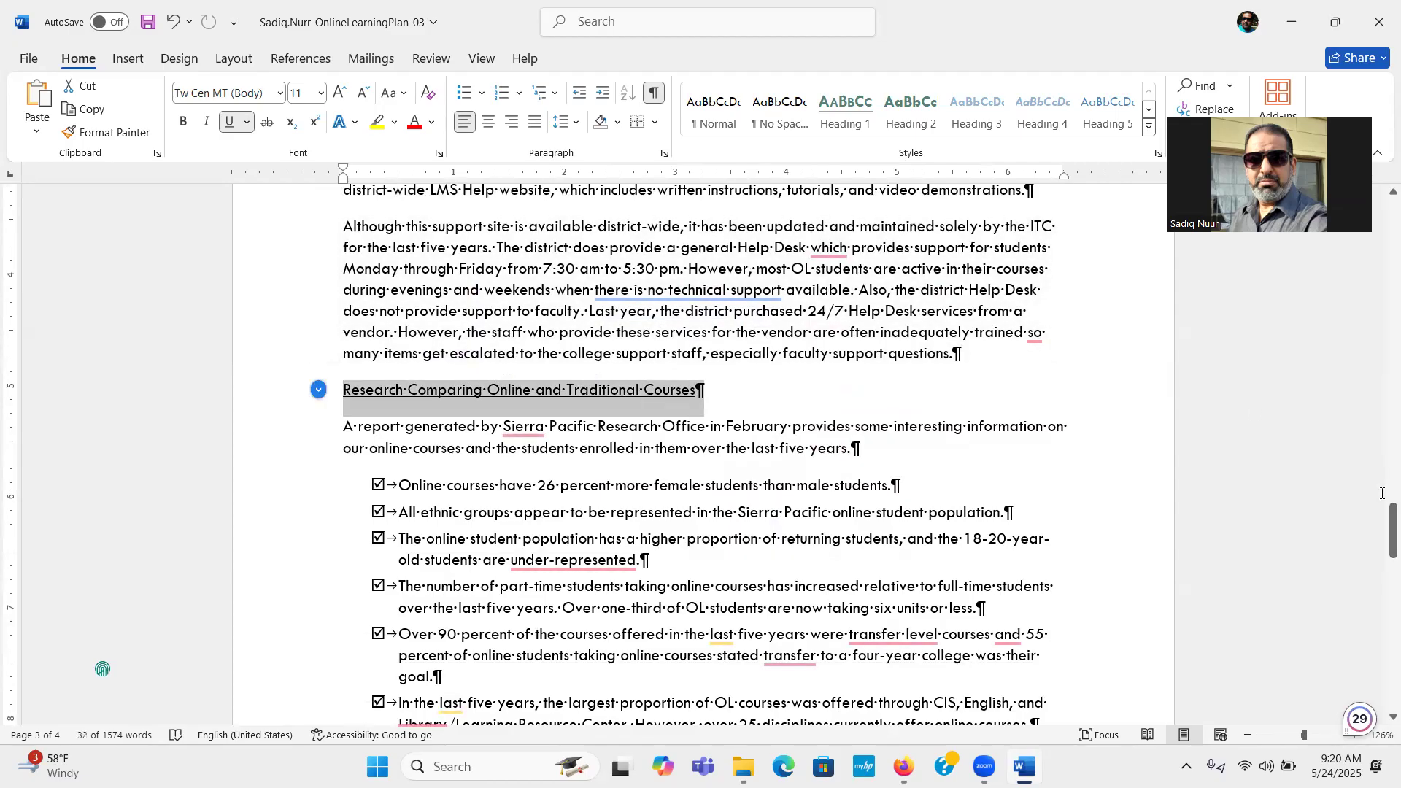
drag(1382, 520, 1378, 436)
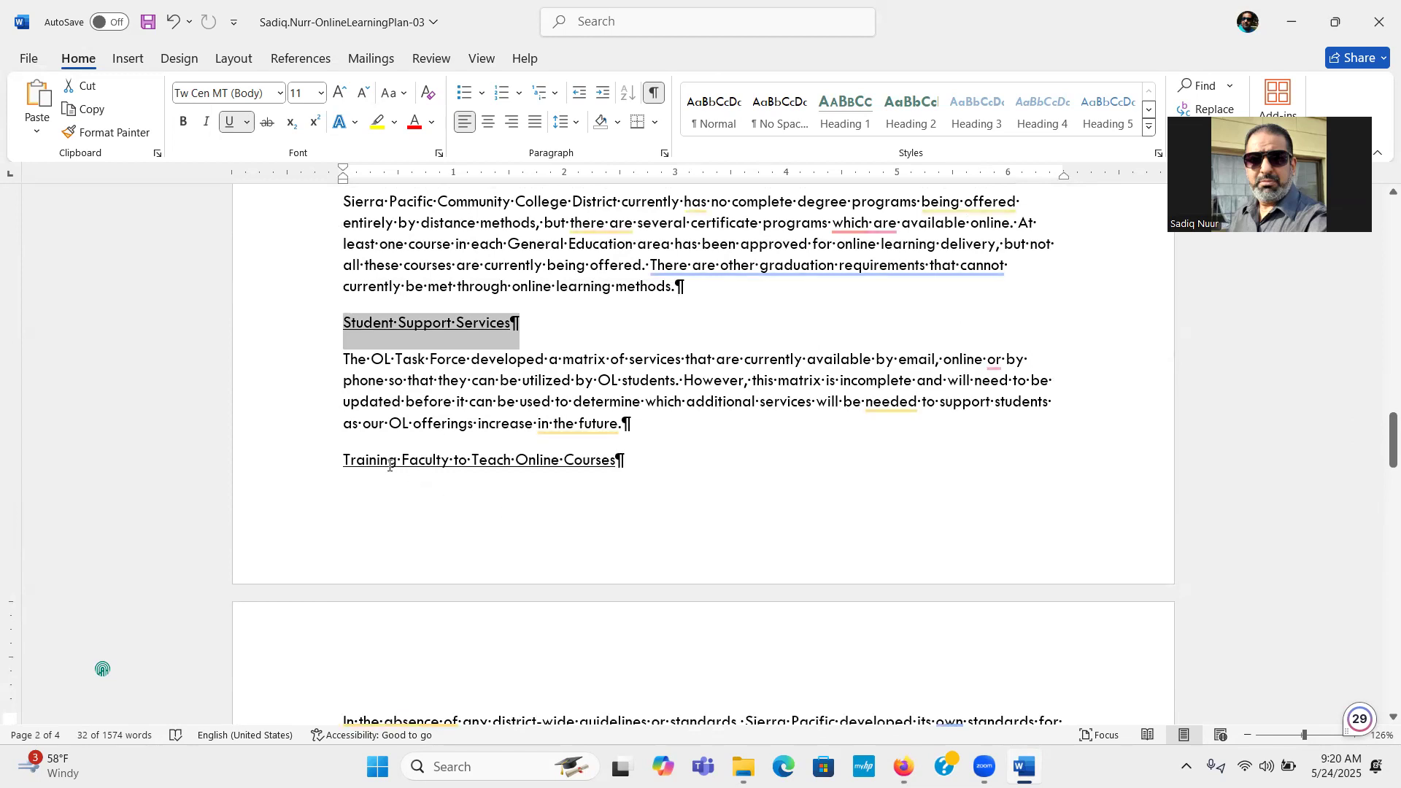
drag(344, 459, 605, 449)
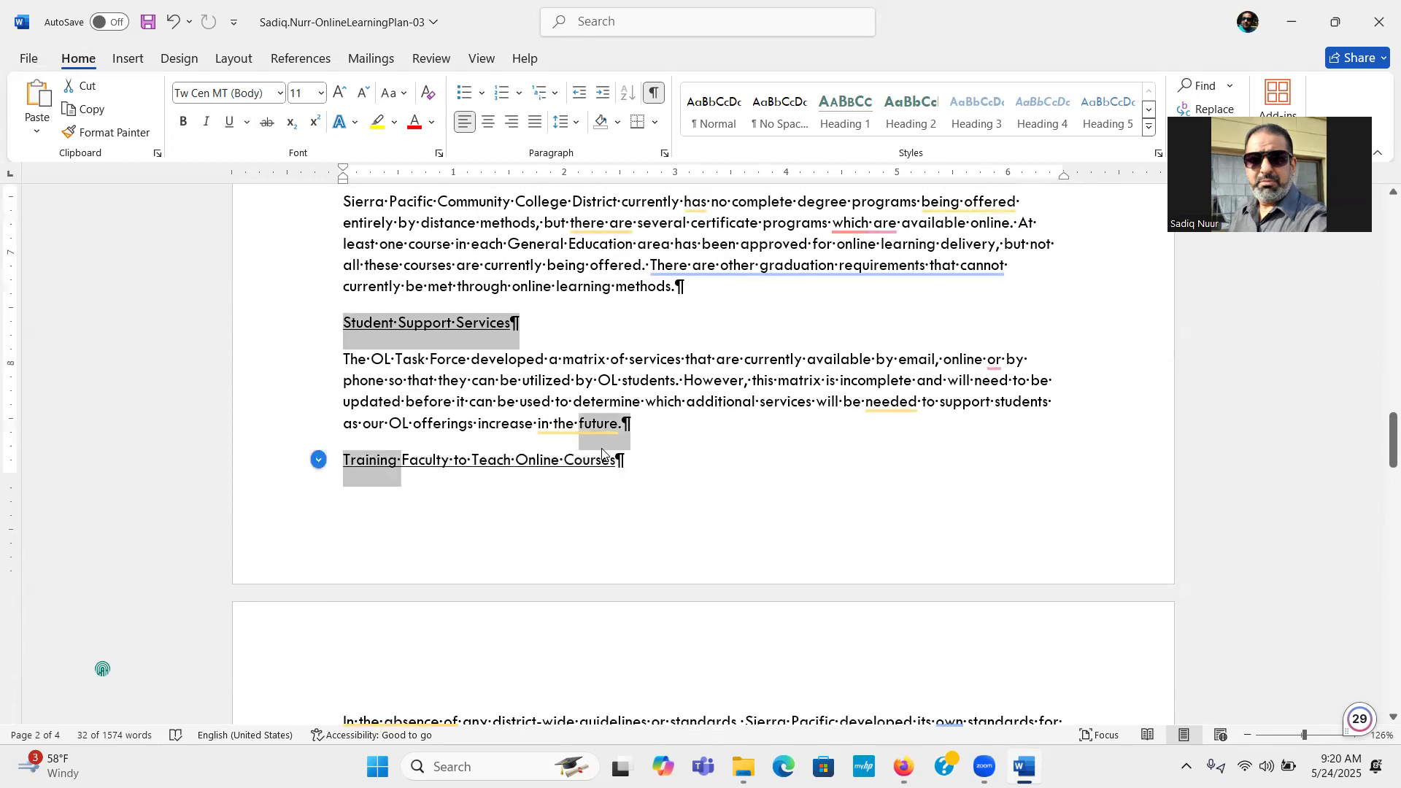
click(342, 458)
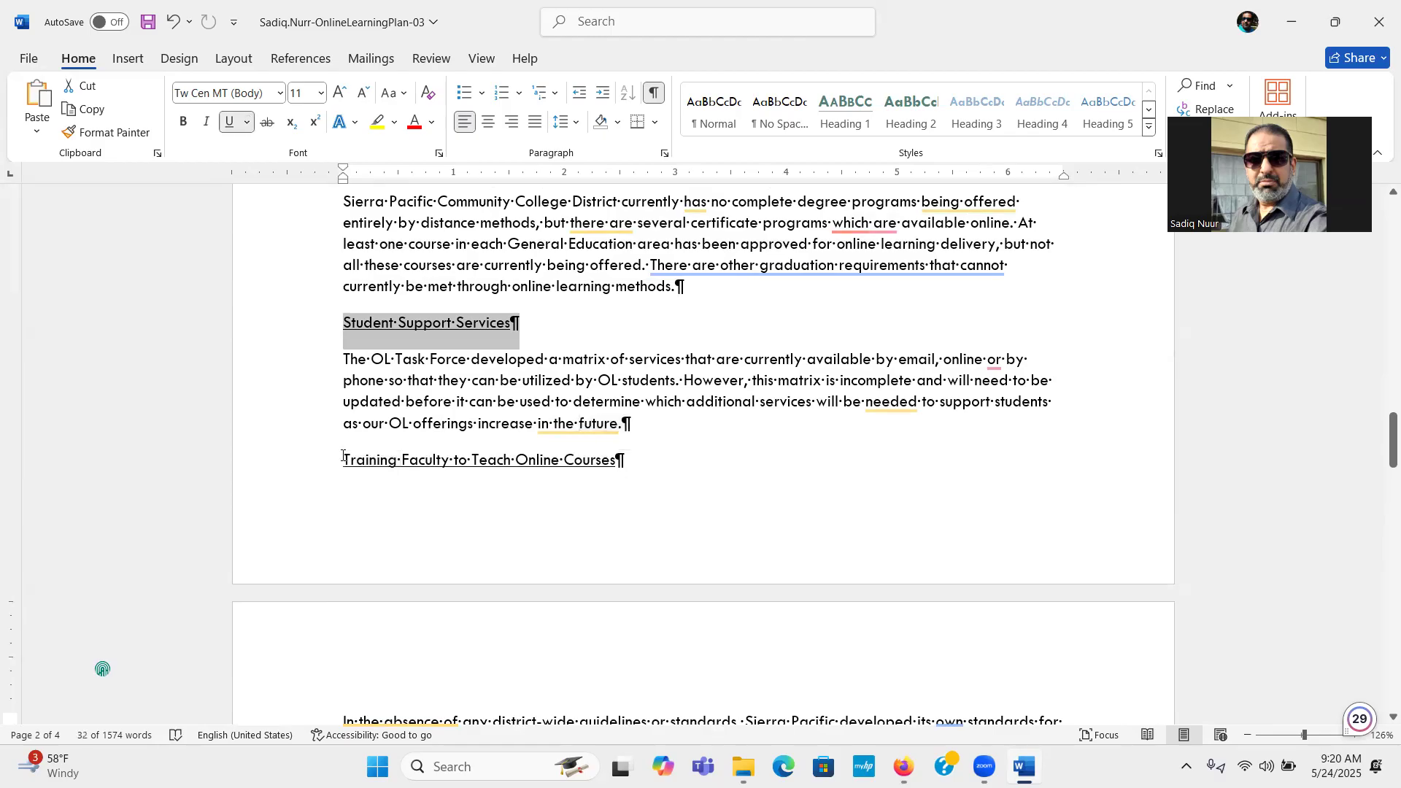
drag(361, 461, 626, 461)
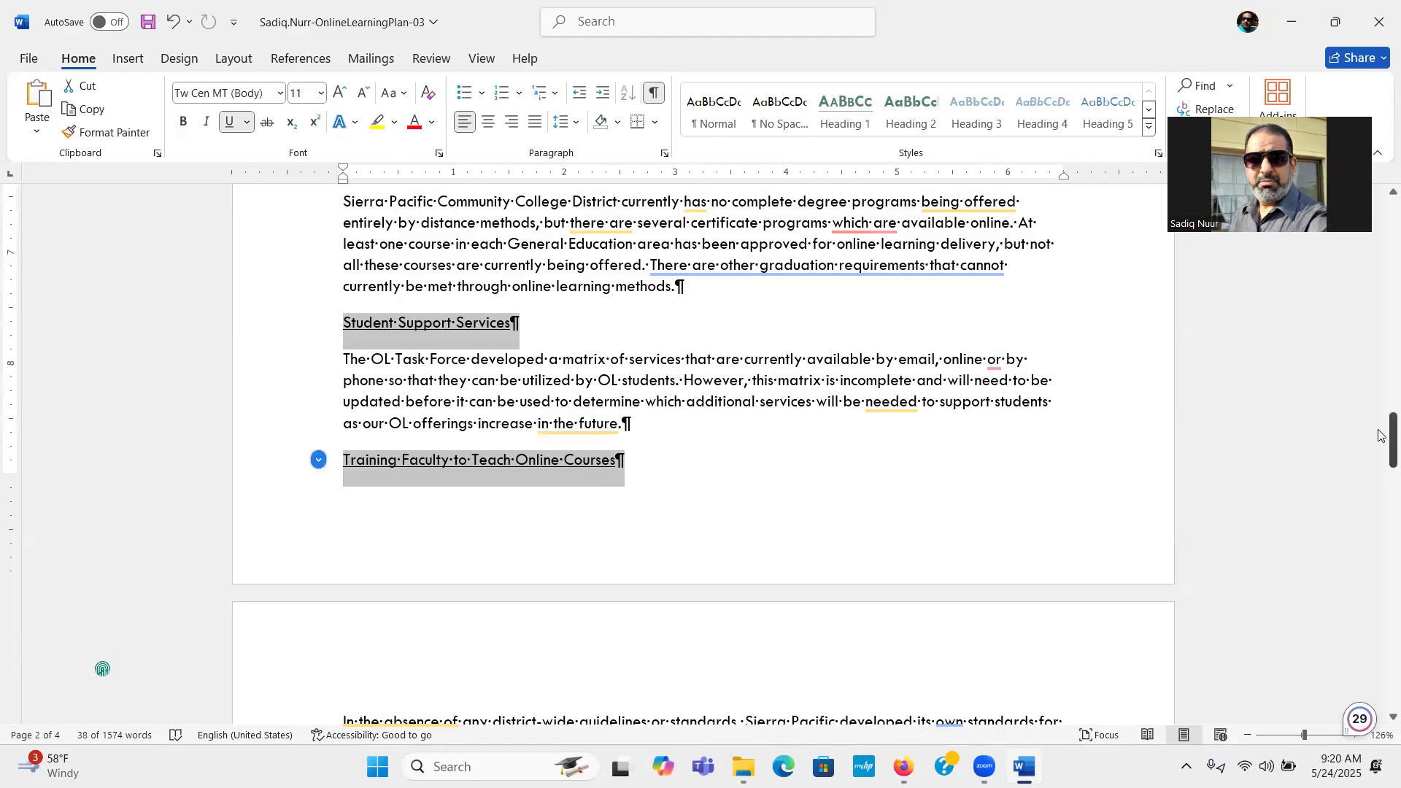
right_click(1379, 454)
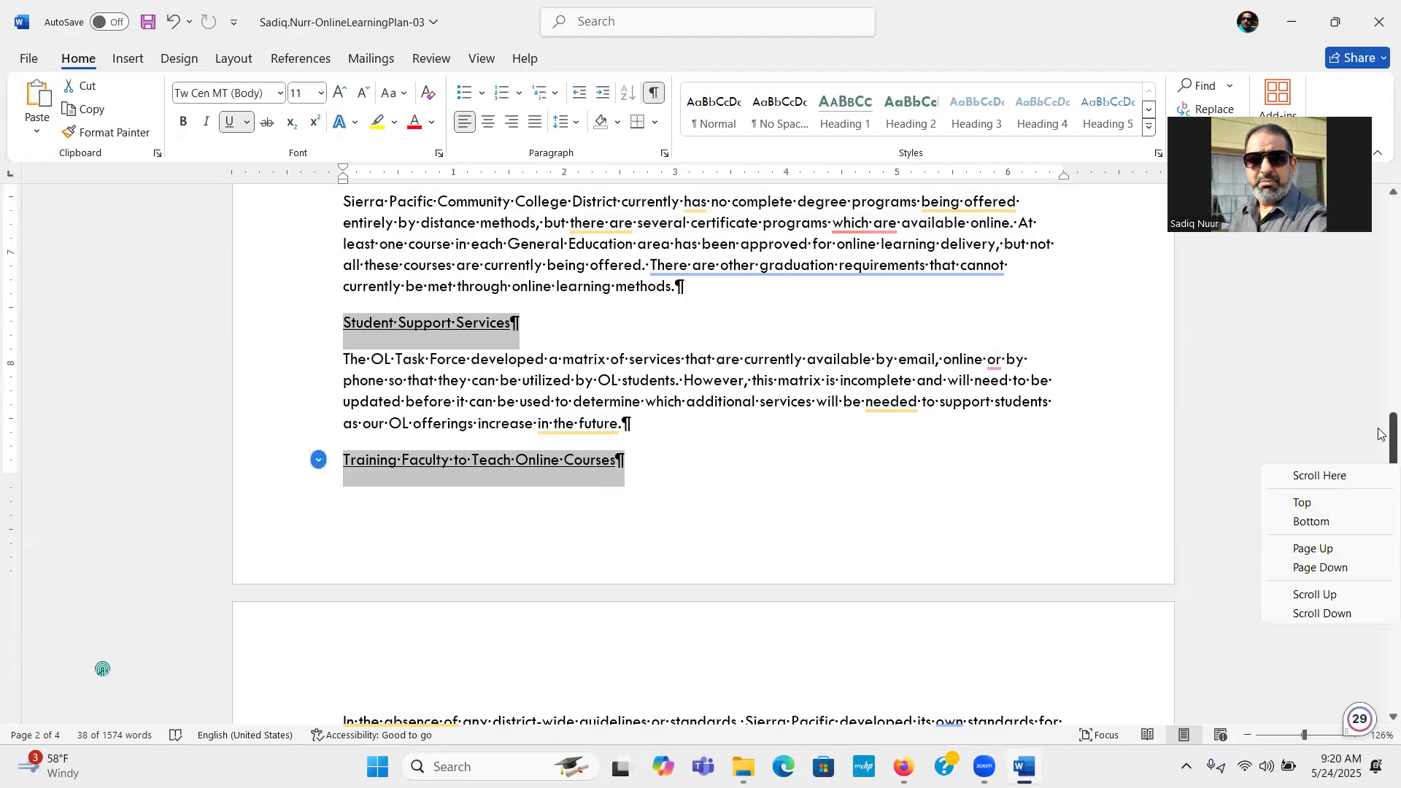
click(1378, 429)
drag(1378, 446, 1354, 236)
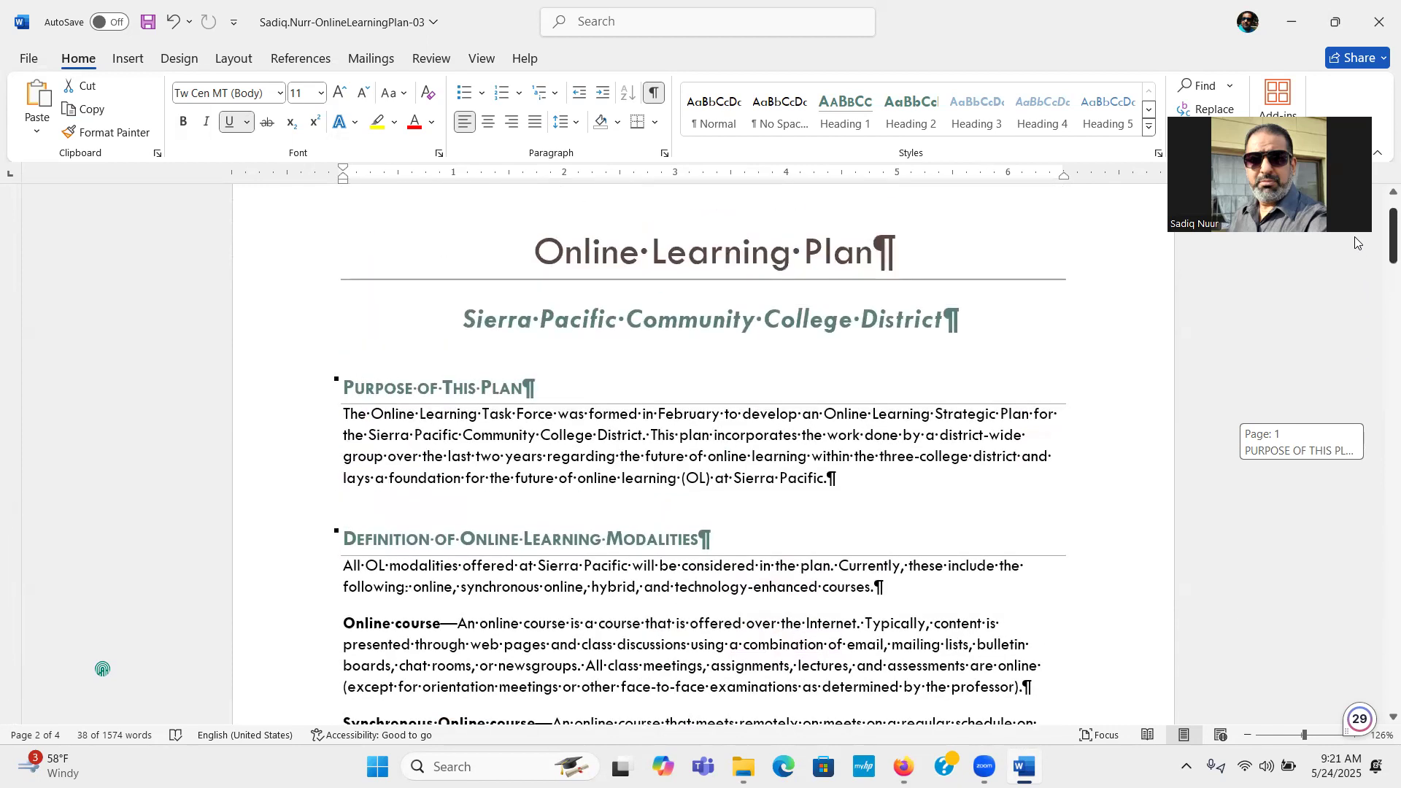
click(913, 115)
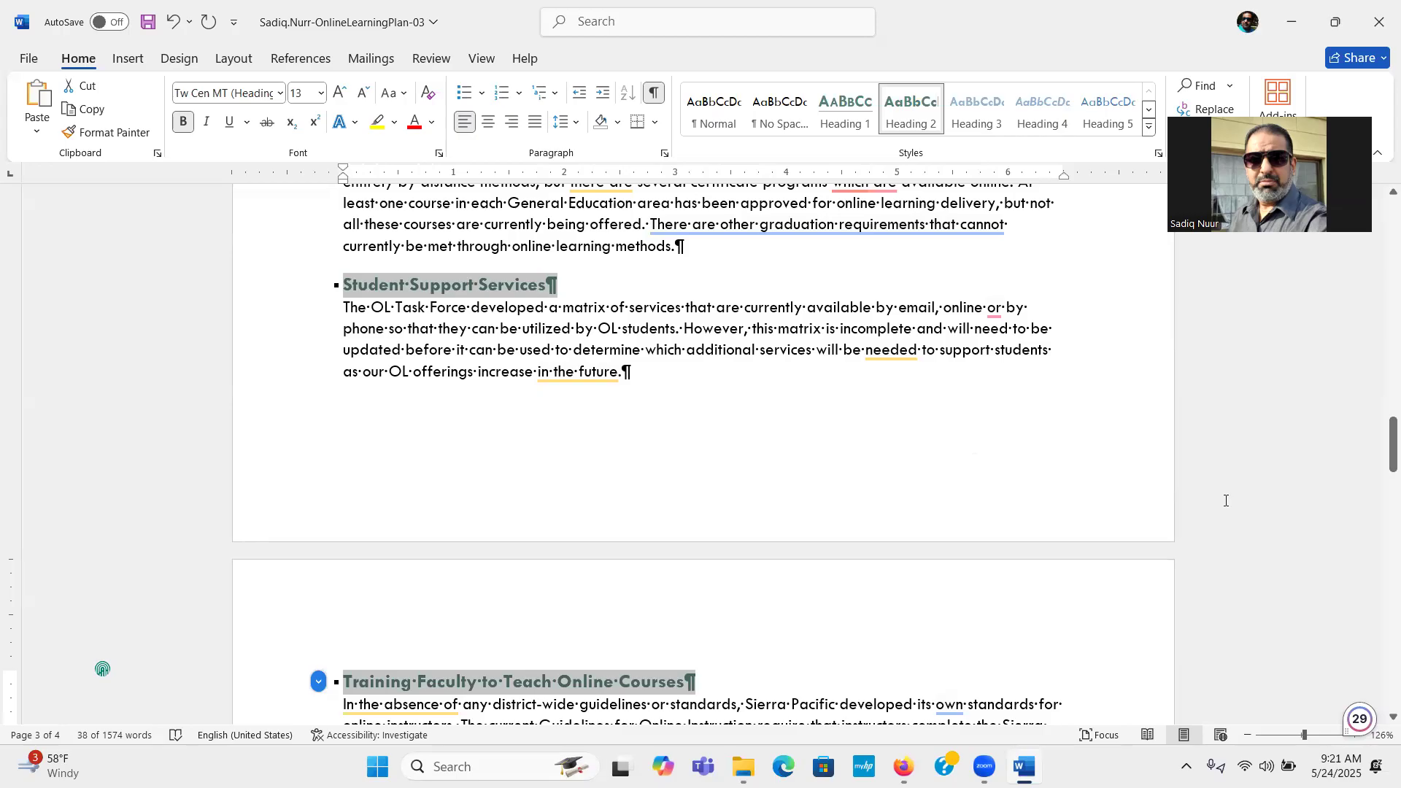
click(791, 404)
Switch to the SIMnet project instructions in Firefox and mark step 9a, inserting the page break, as complete
mouse_move(905, 766)
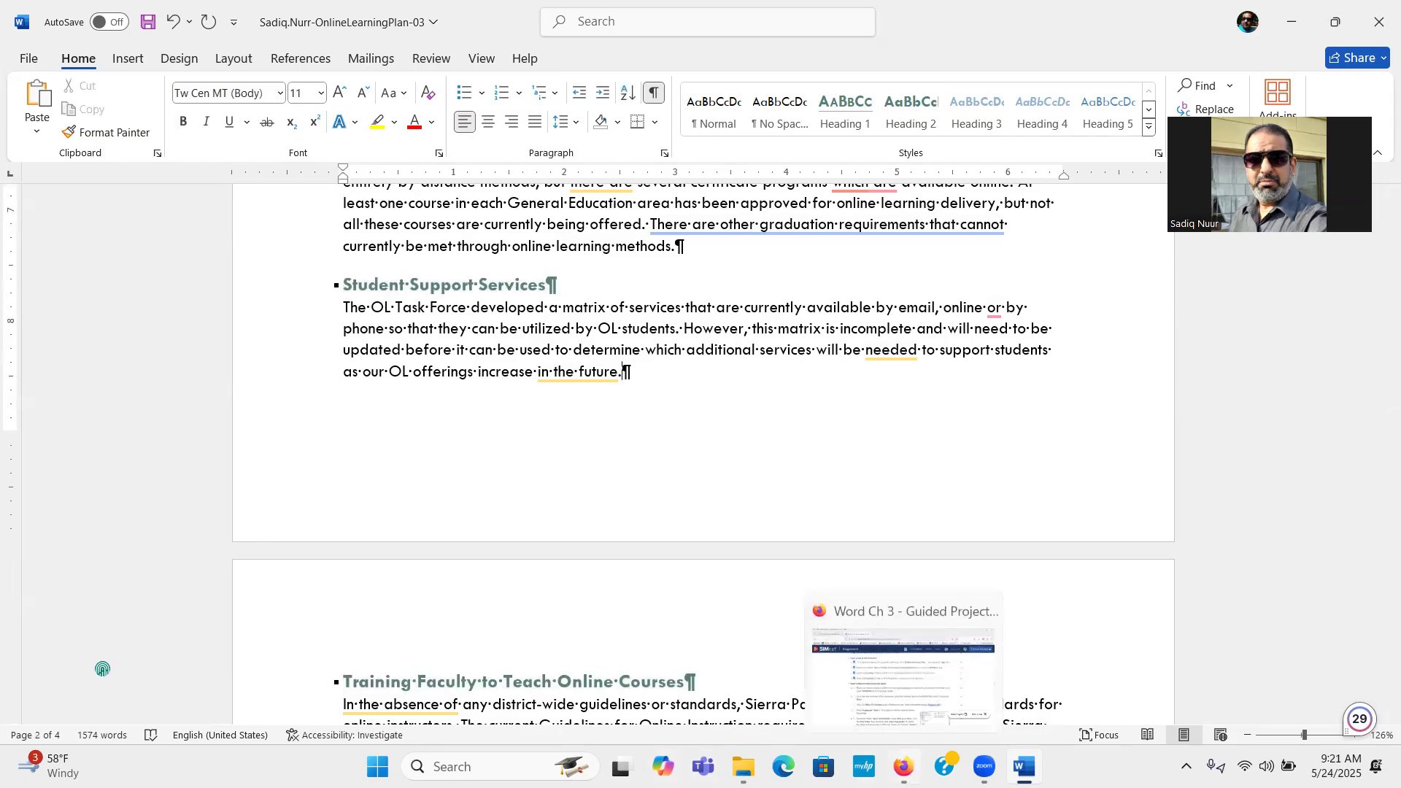
click(904, 672)
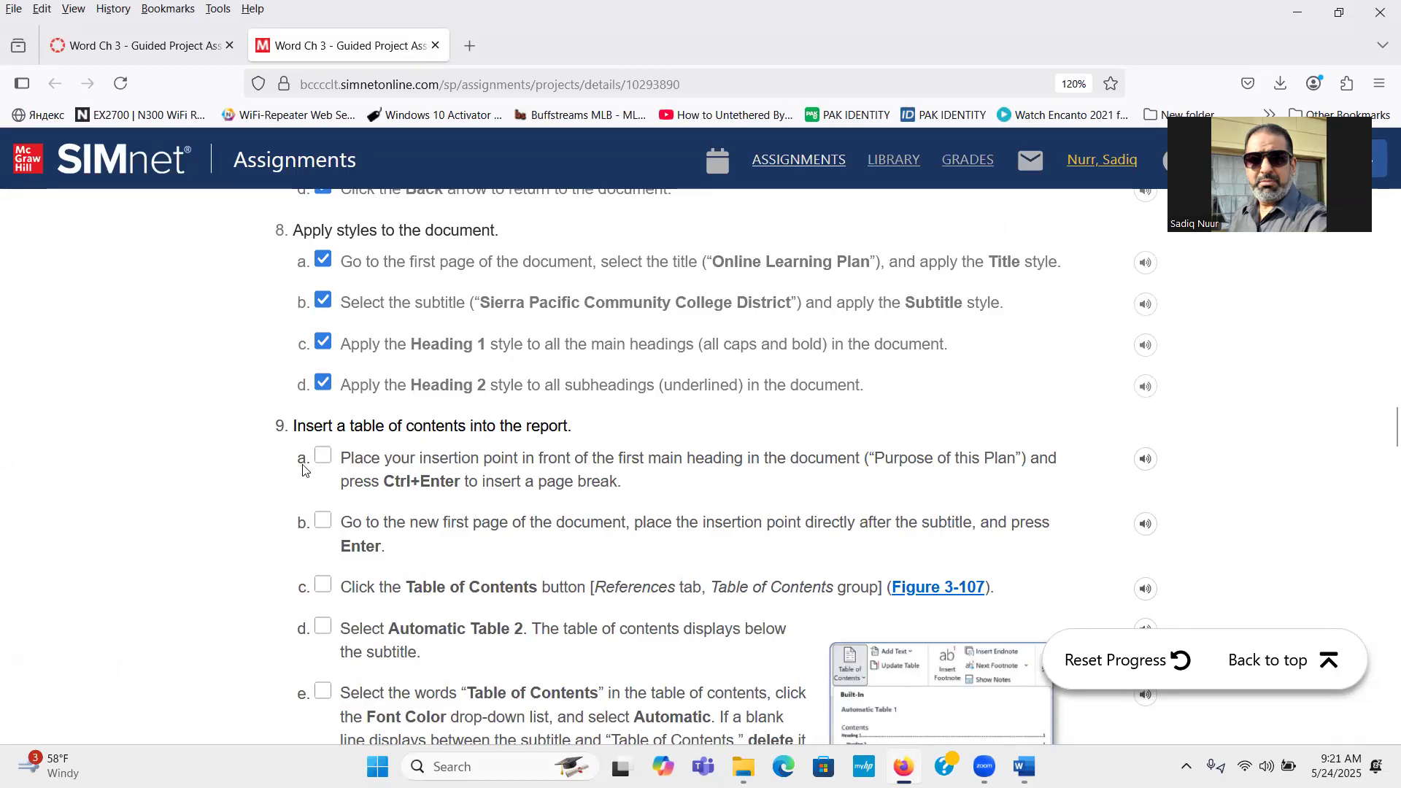
click(325, 457)
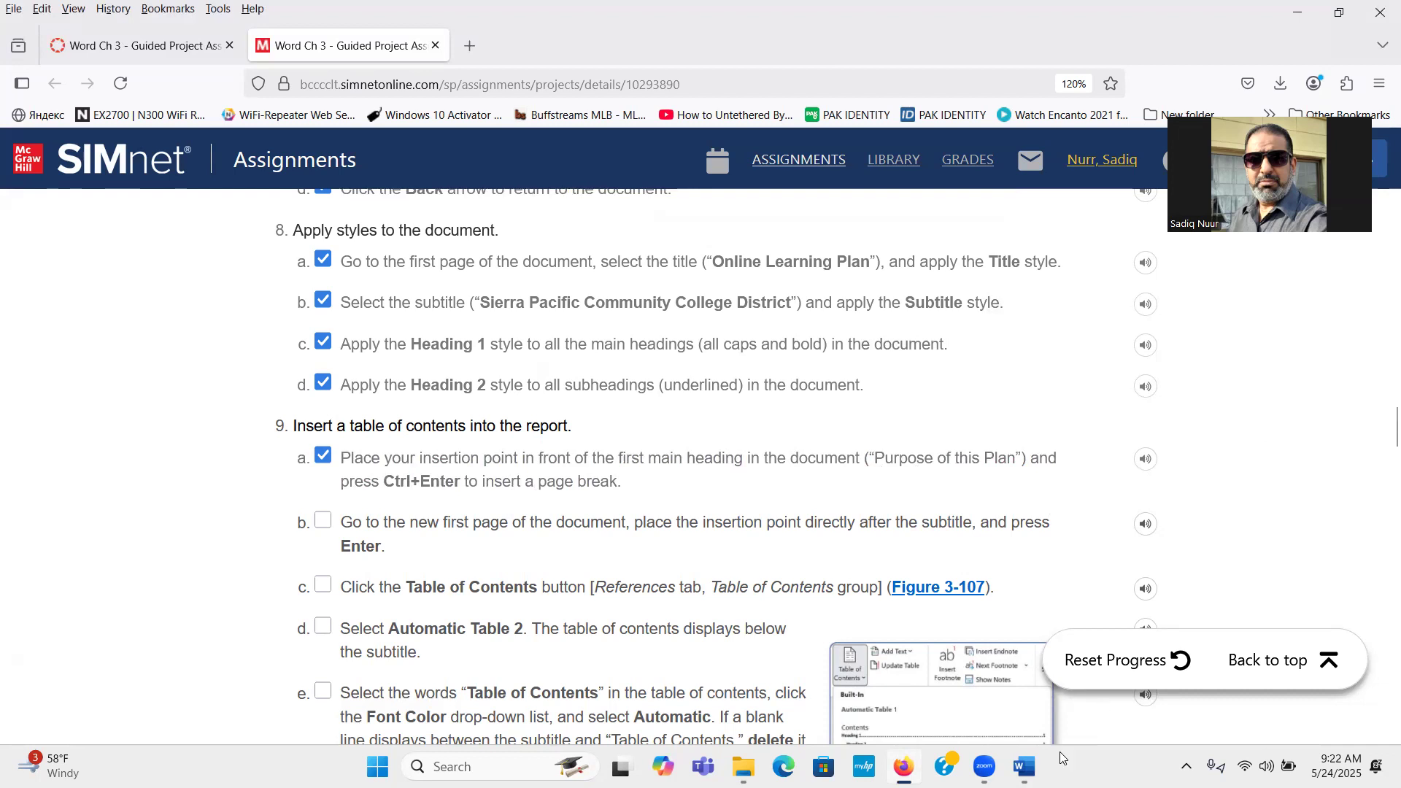
Return to the first page of the Word document and try to place the insertion point before the Purpose of This Plan heading
click(1024, 766)
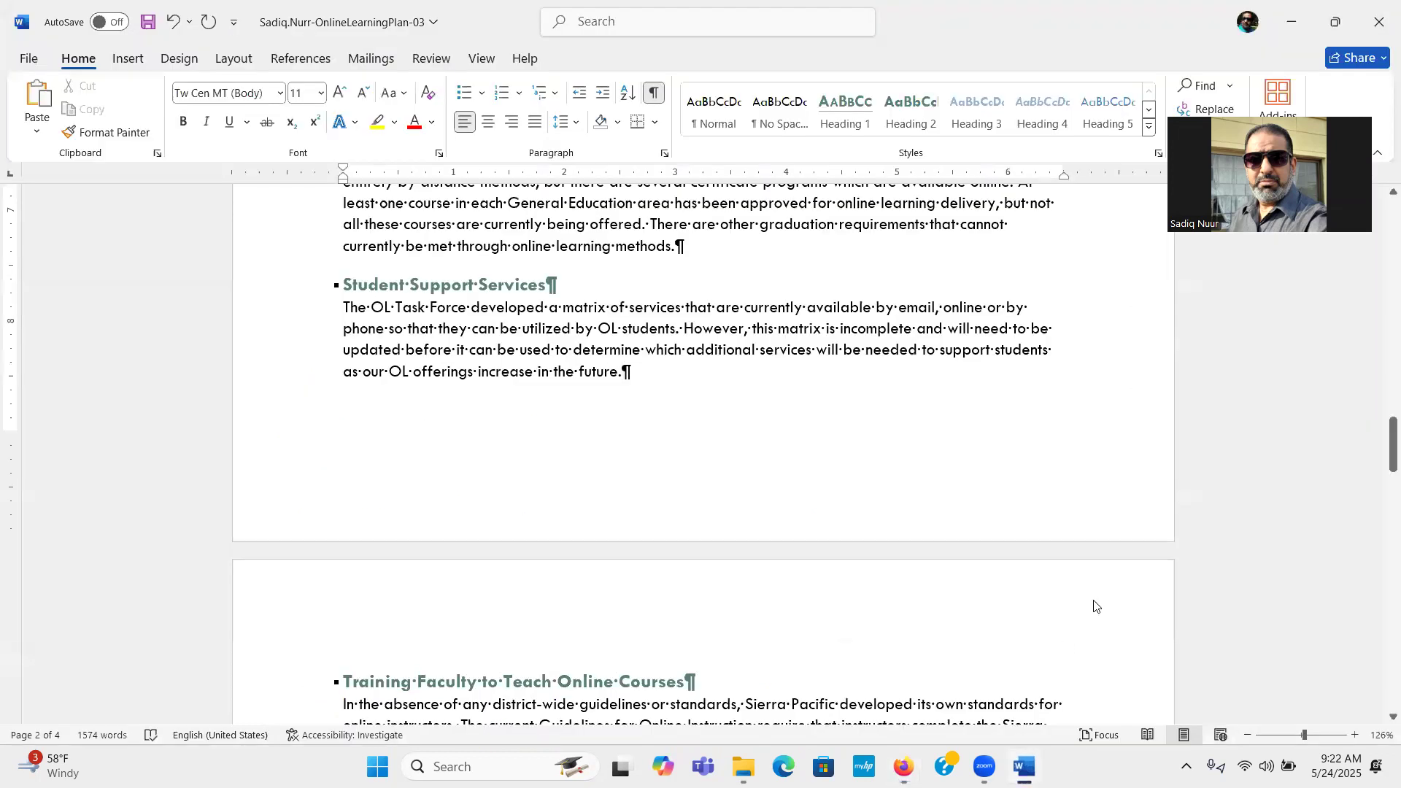
drag(1382, 415, 1381, 216)
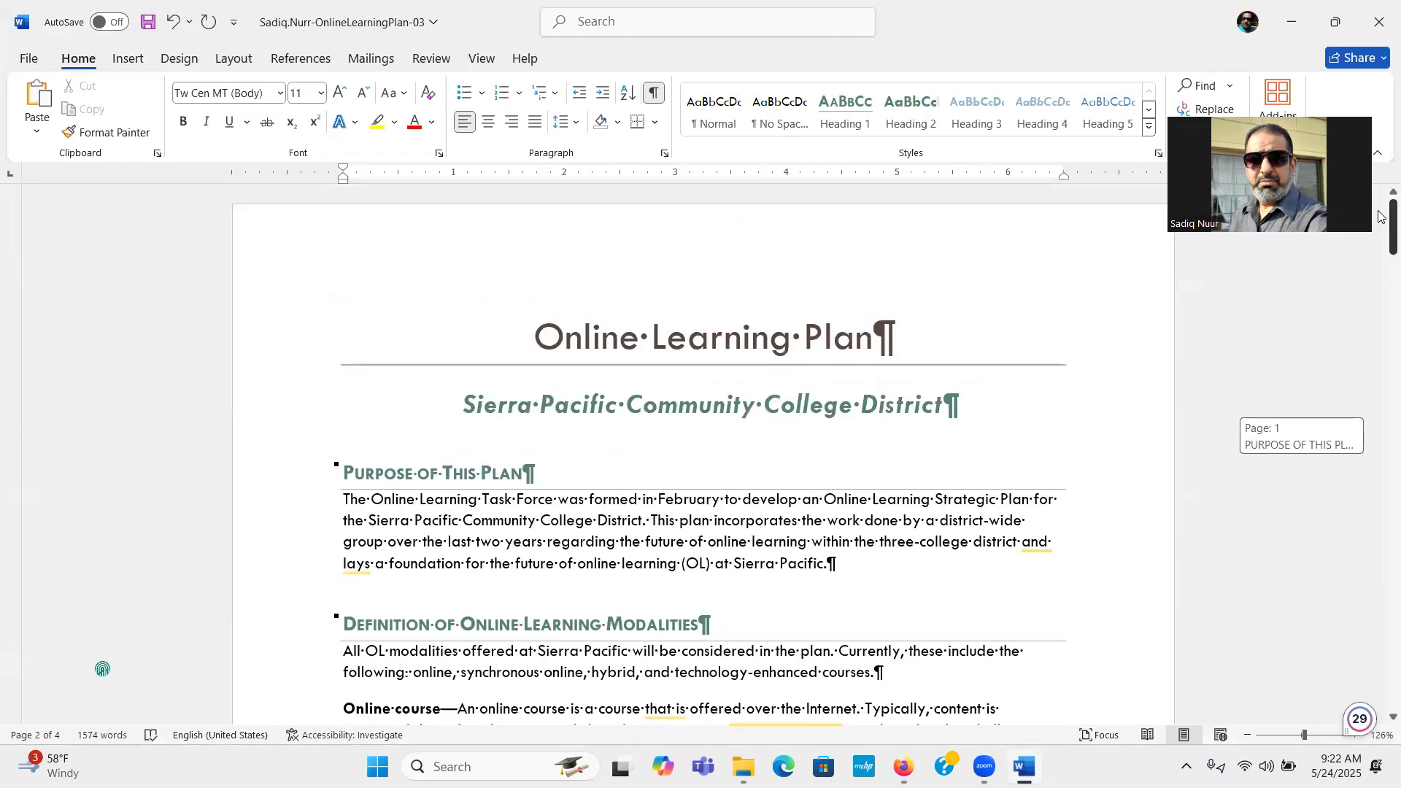
drag(1381, 216, 1382, 214)
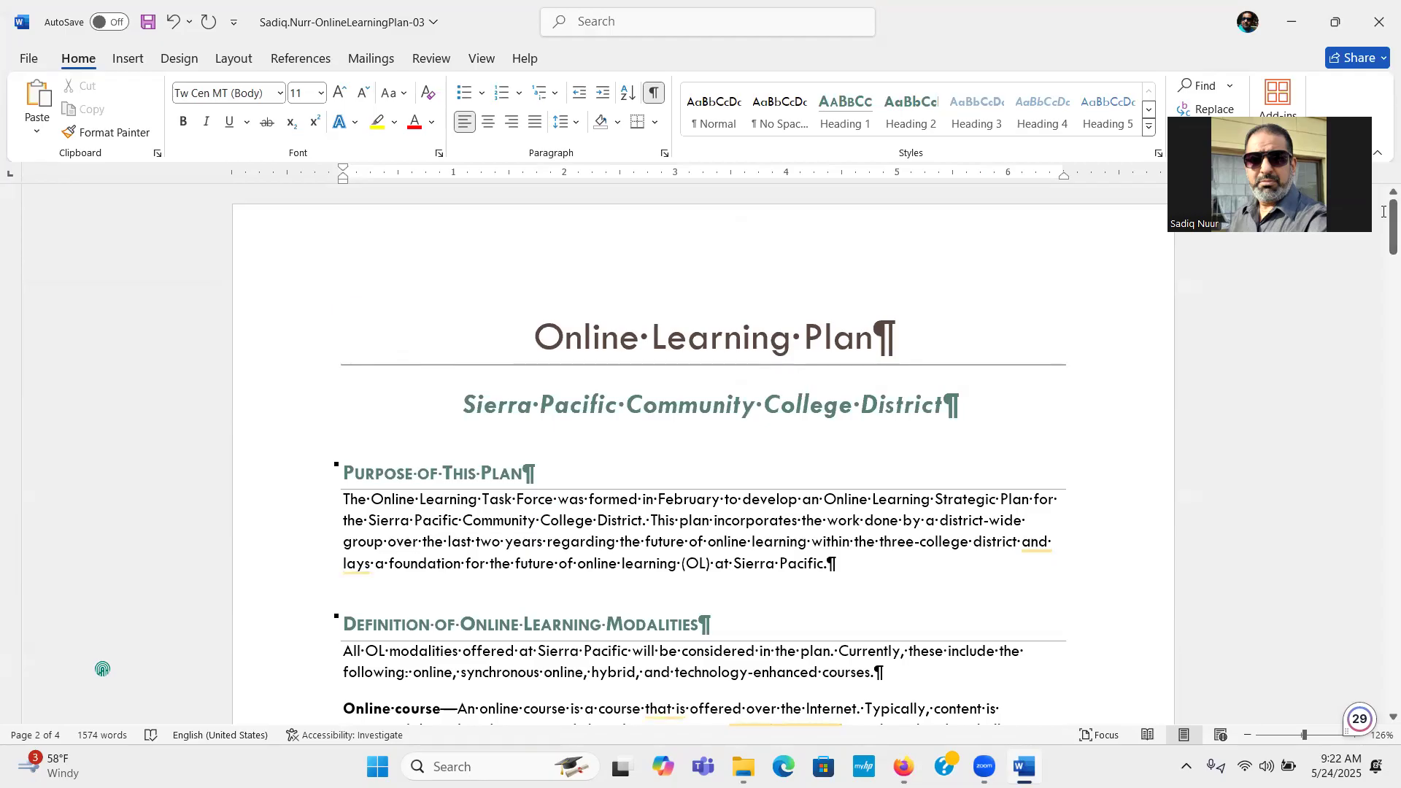
click(528, 516)
click(384, 474)
click(342, 435)
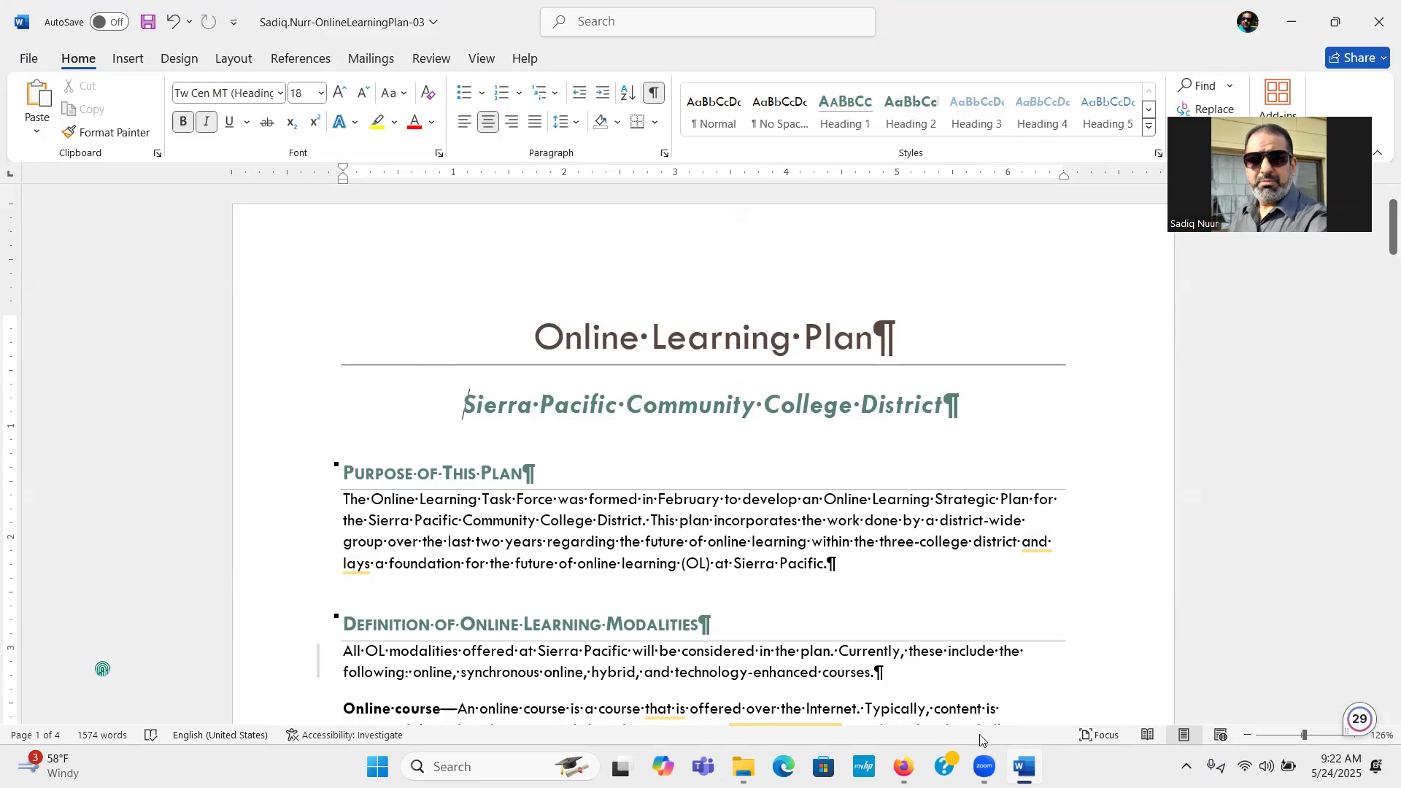
Compare the Word document's first page with the finished example in the SIMnet instructions, and reread the table of contents steps
mouse_move(1024, 766)
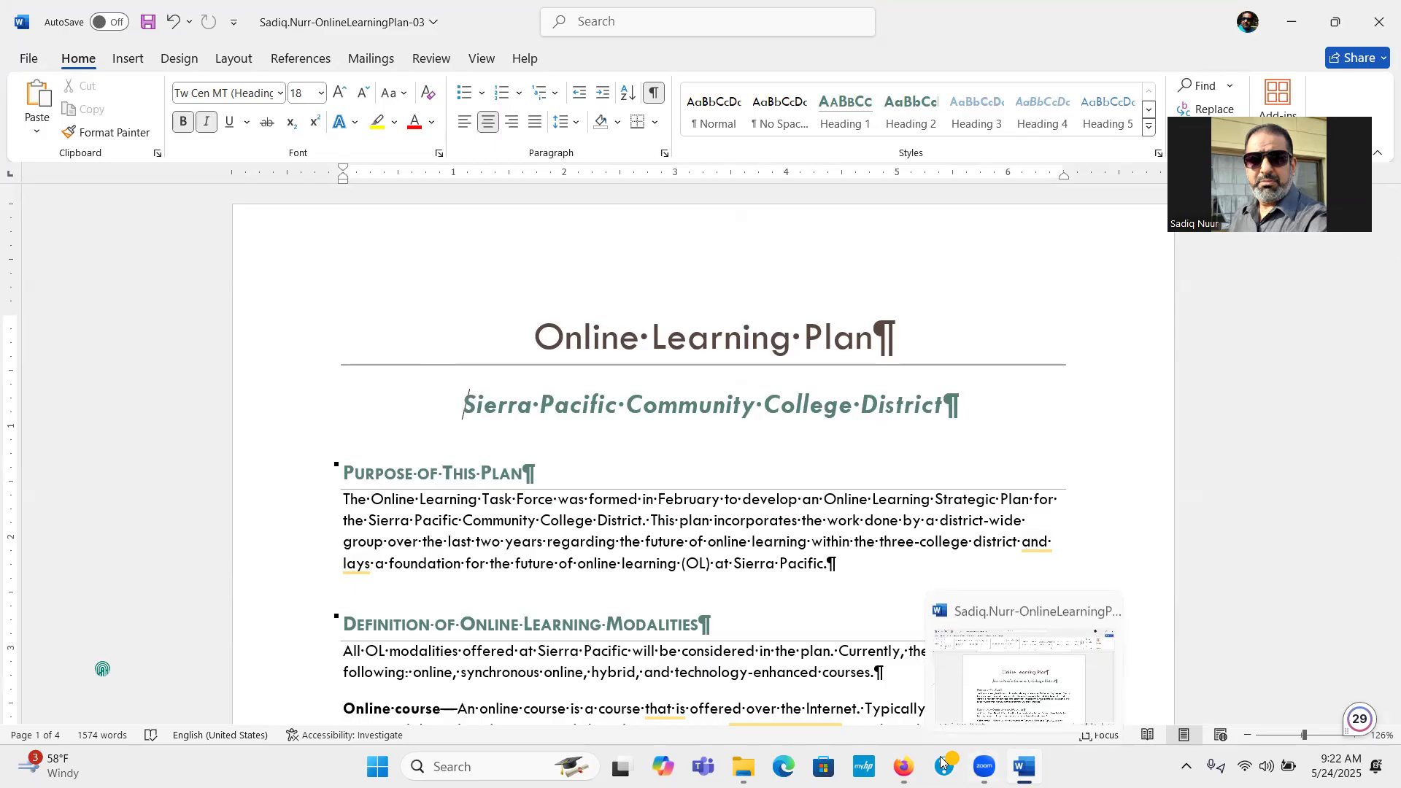
click(903, 766)
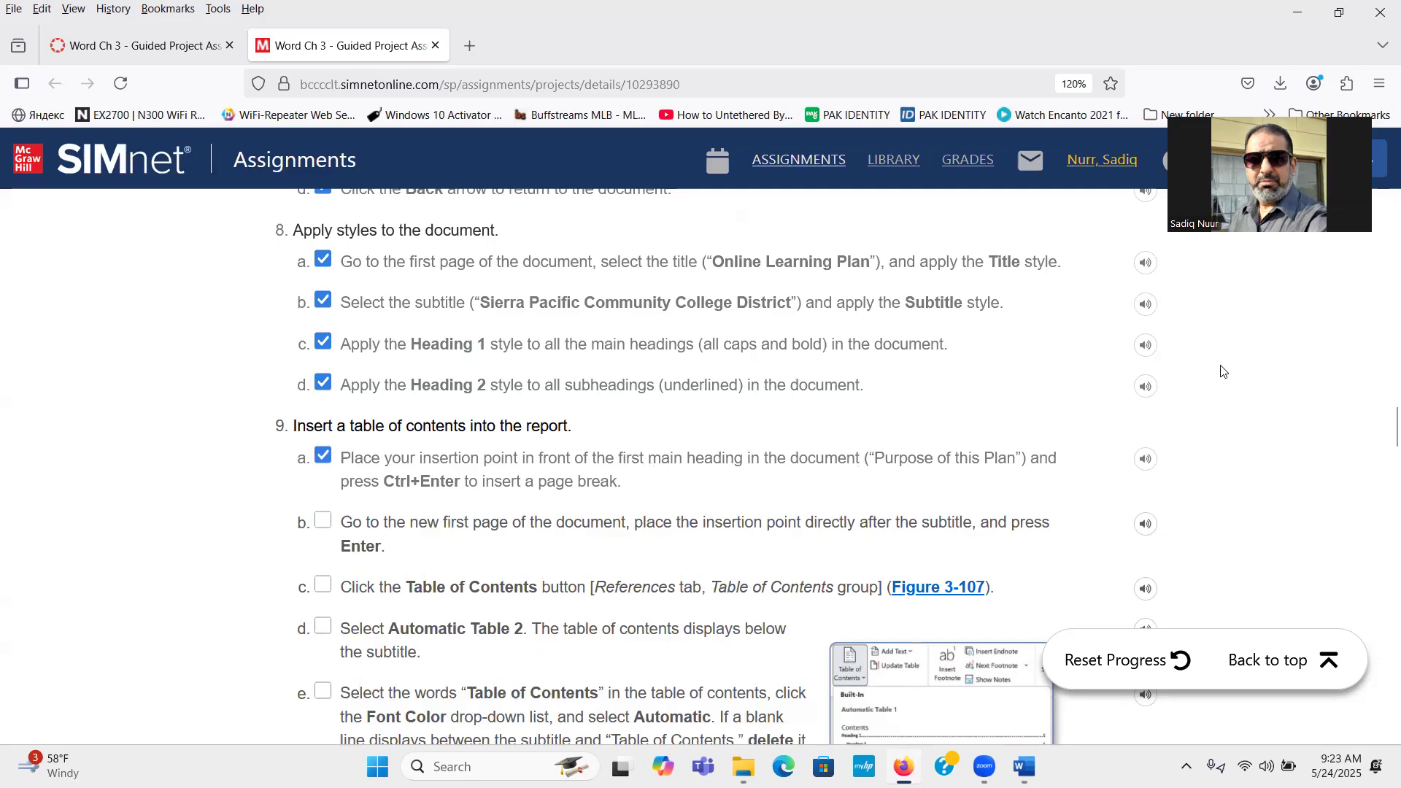
drag(1381, 424, 1381, 659)
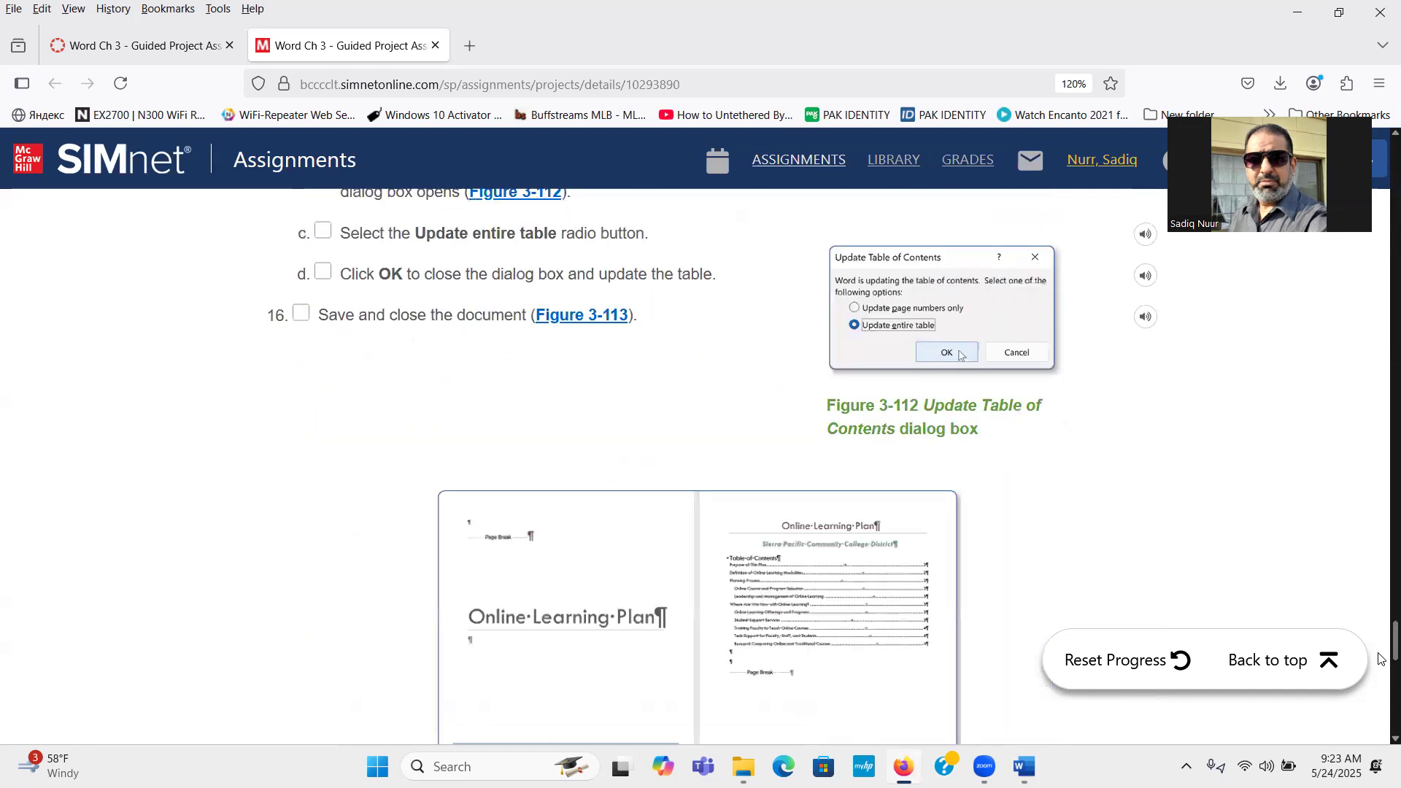
scroll(1381, 653, down, 3)
scroll(1381, 650, down, 1)
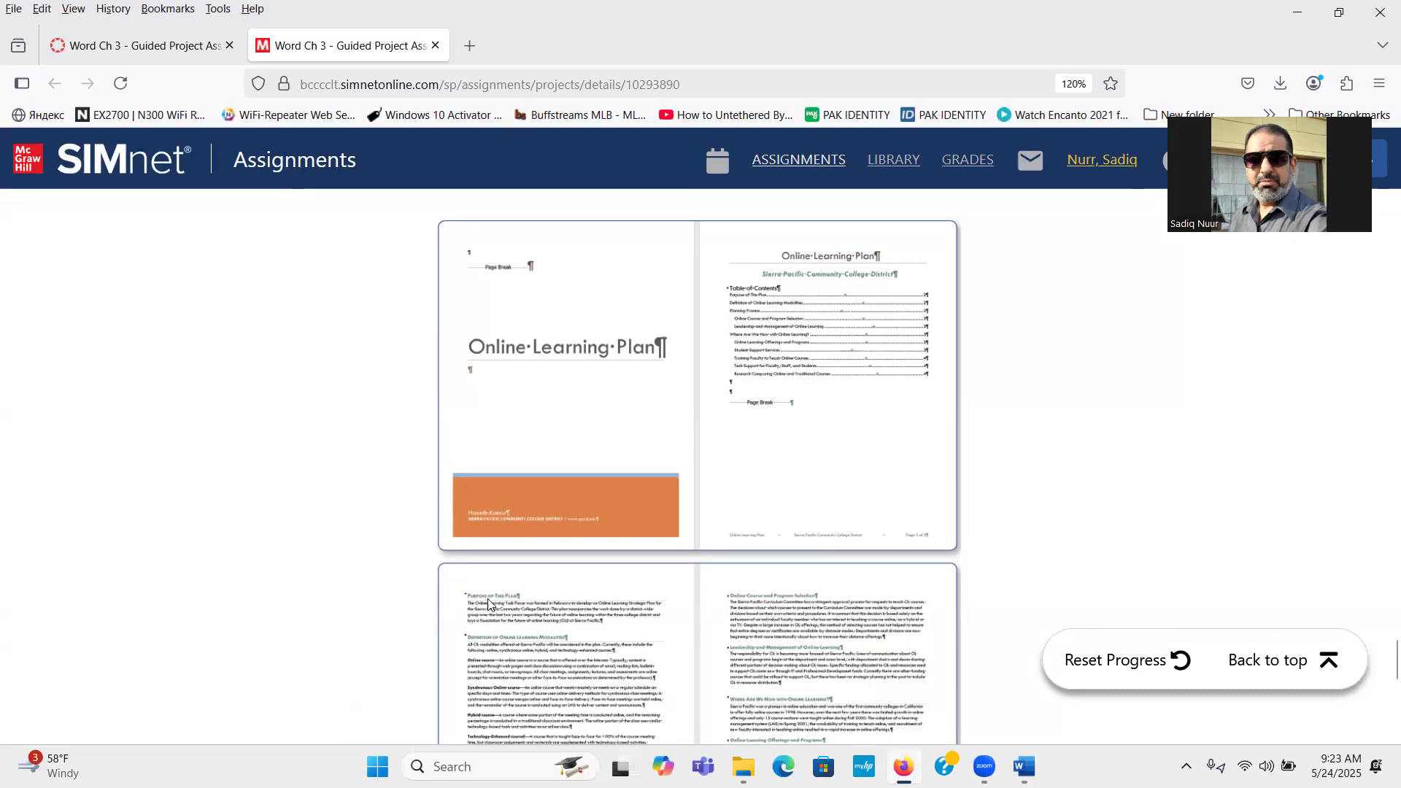
mouse_move(1025, 765)
click(903, 766)
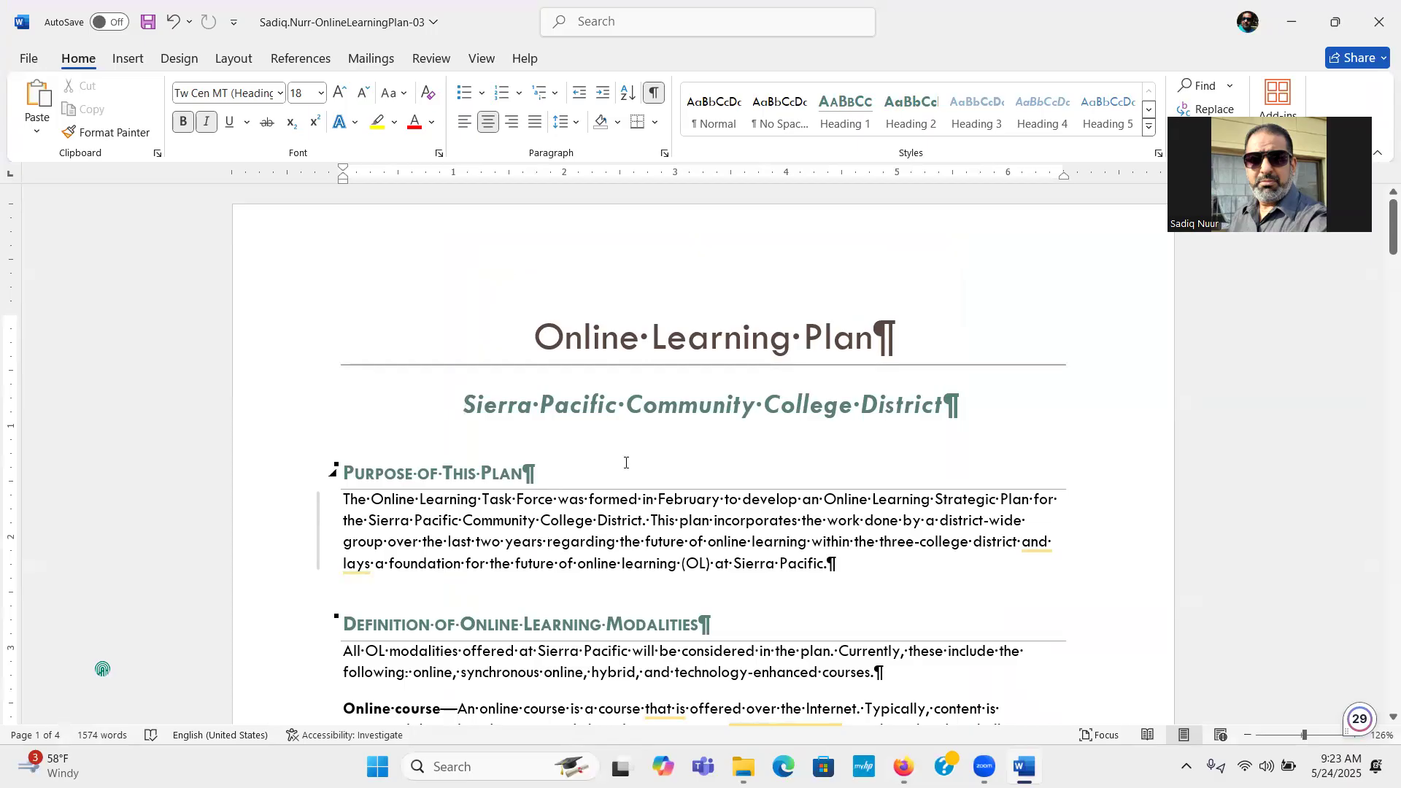
click(546, 474)
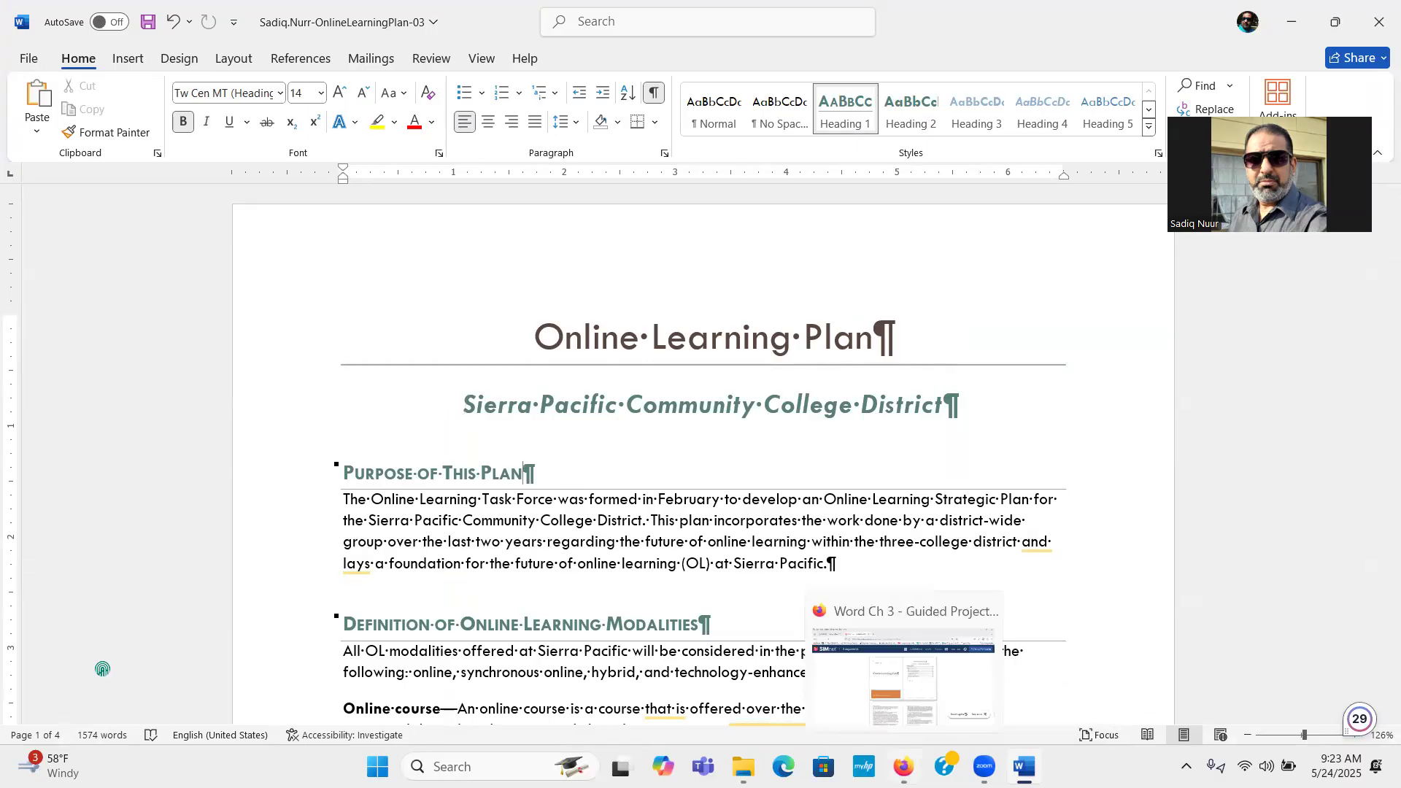
click(903, 766)
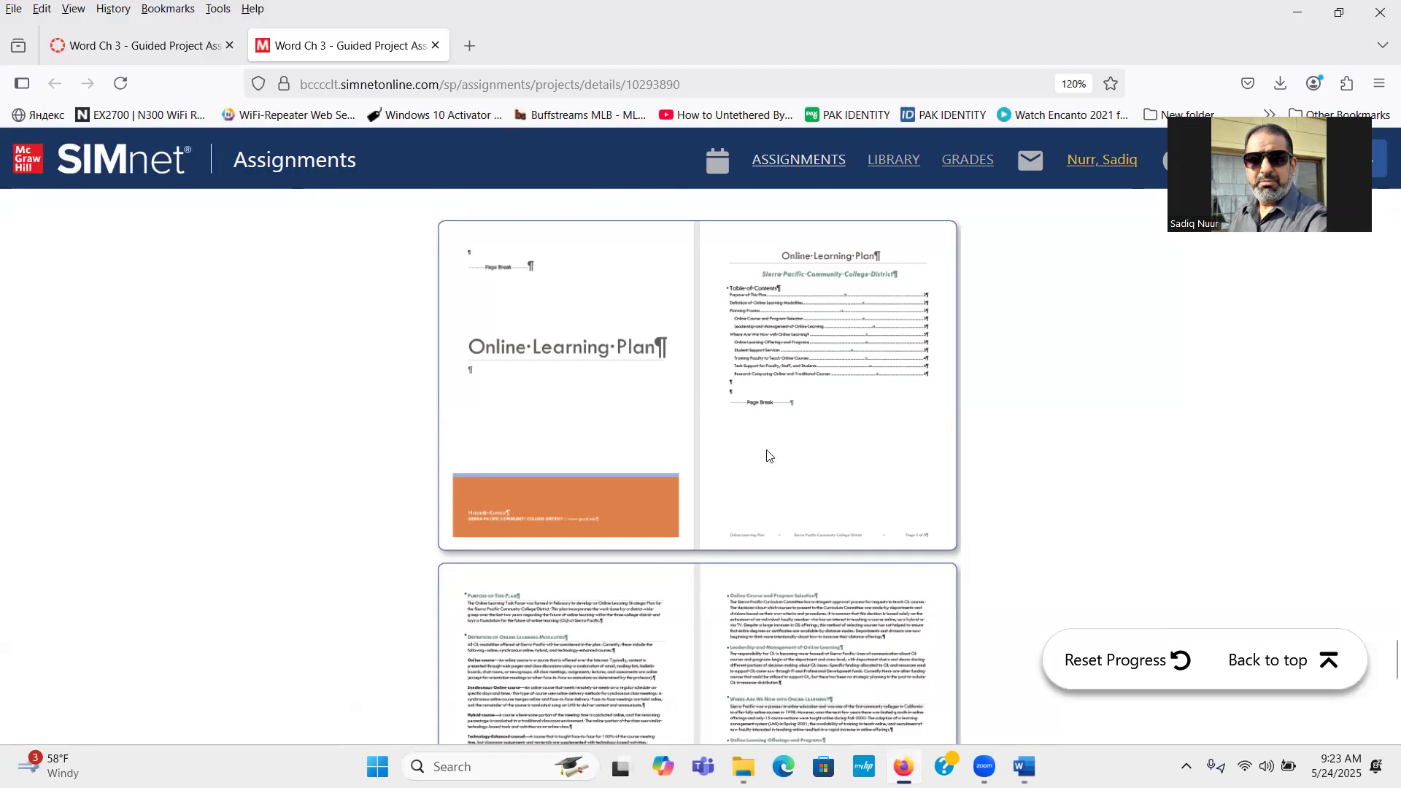
drag(1382, 664, 1381, 450)
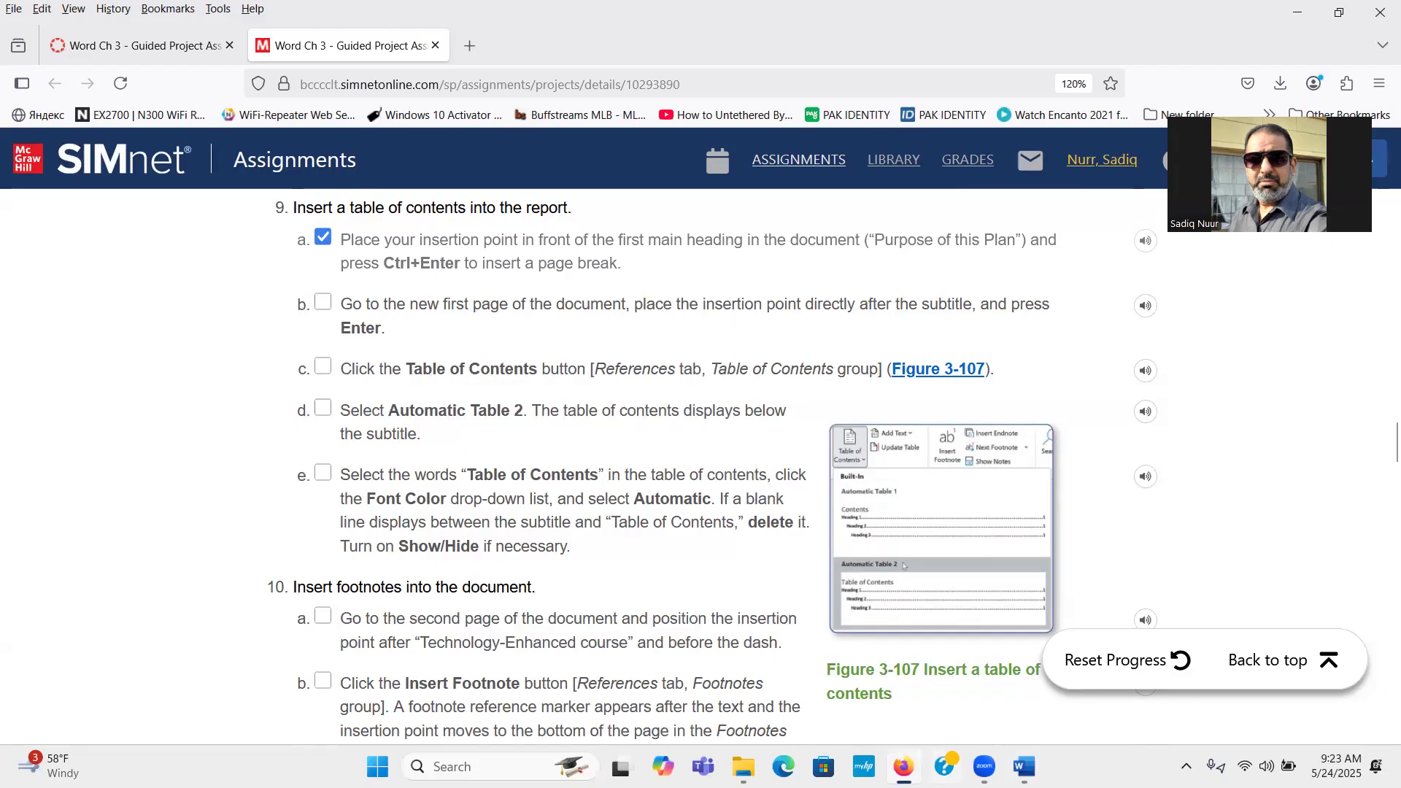
Switch back to the Word document and insert a page break in front of the Purpose of This Plan heading
mouse_move(1023, 766)
click(890, 669)
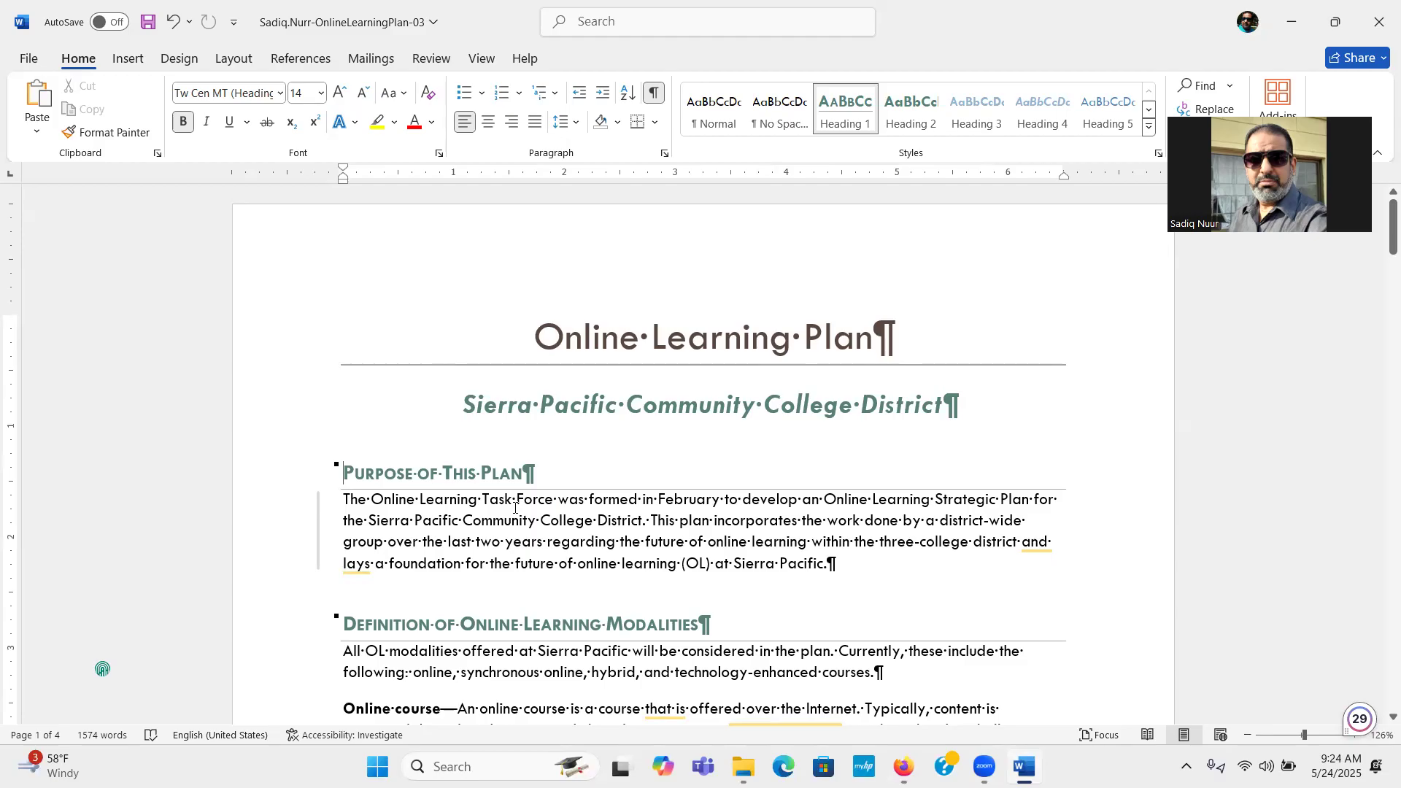
key(ctrl+Return)
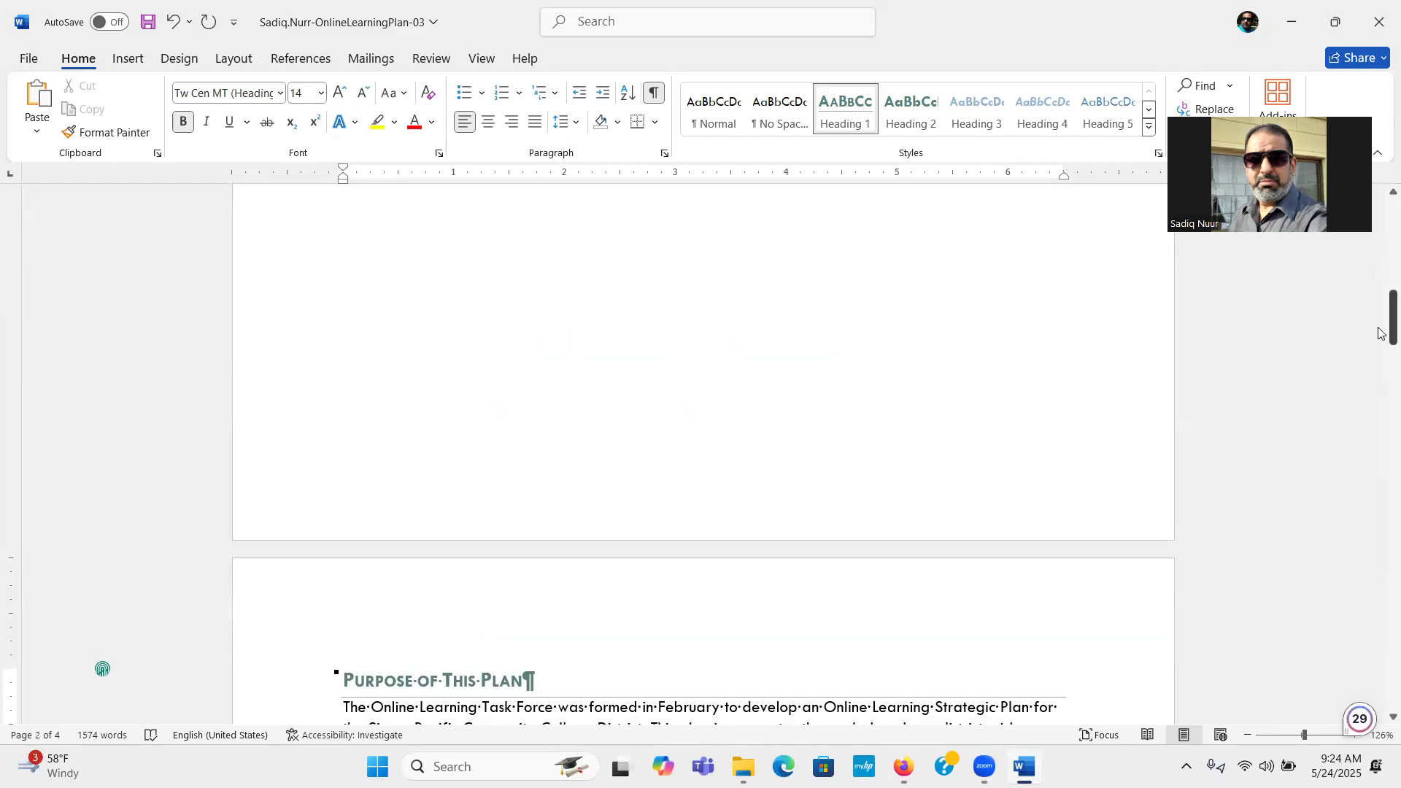
Add a blank paragraph between the Sierra Pacific Community College District subtitle and the page break on the first page
drag(1379, 337, 1379, 228)
click(347, 458)
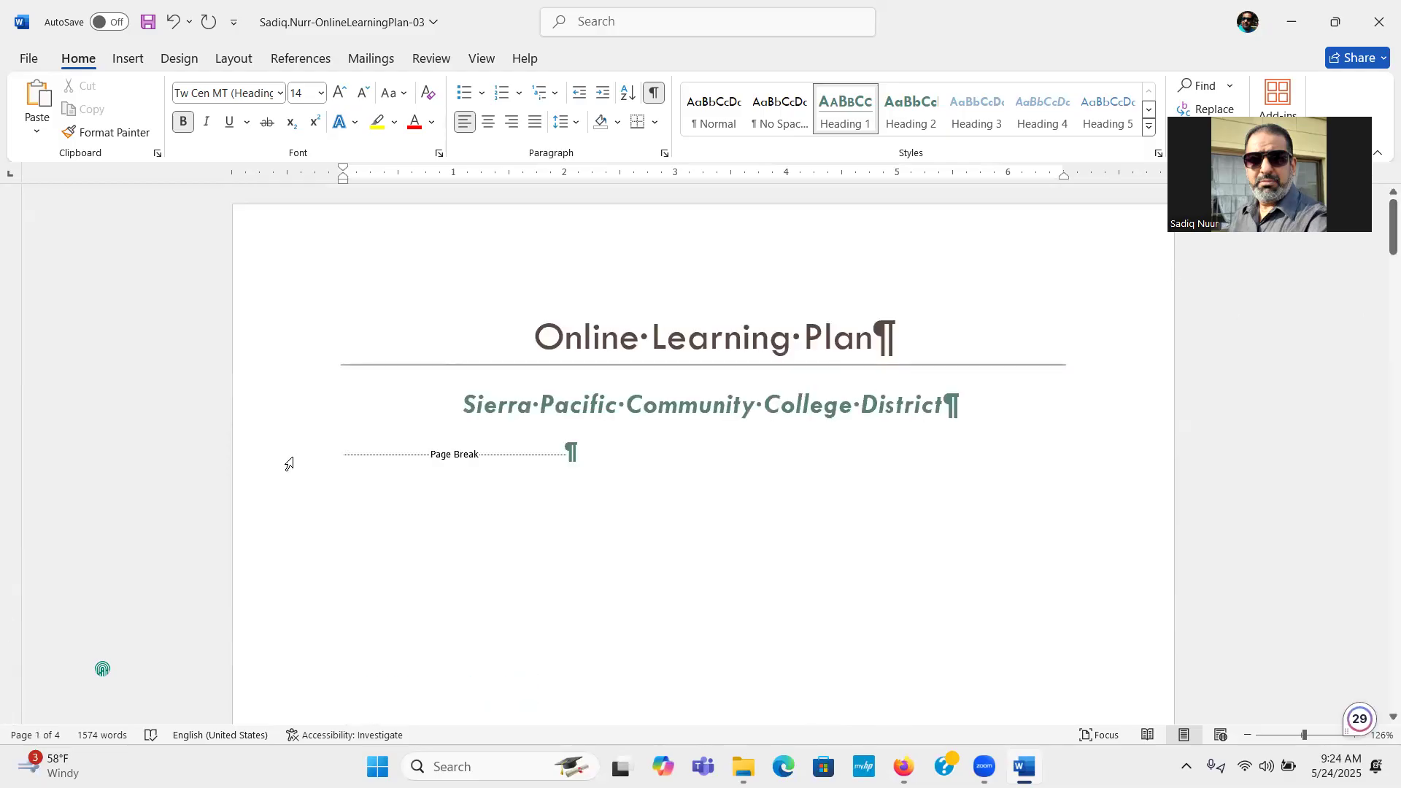
click(346, 450)
key(Return)
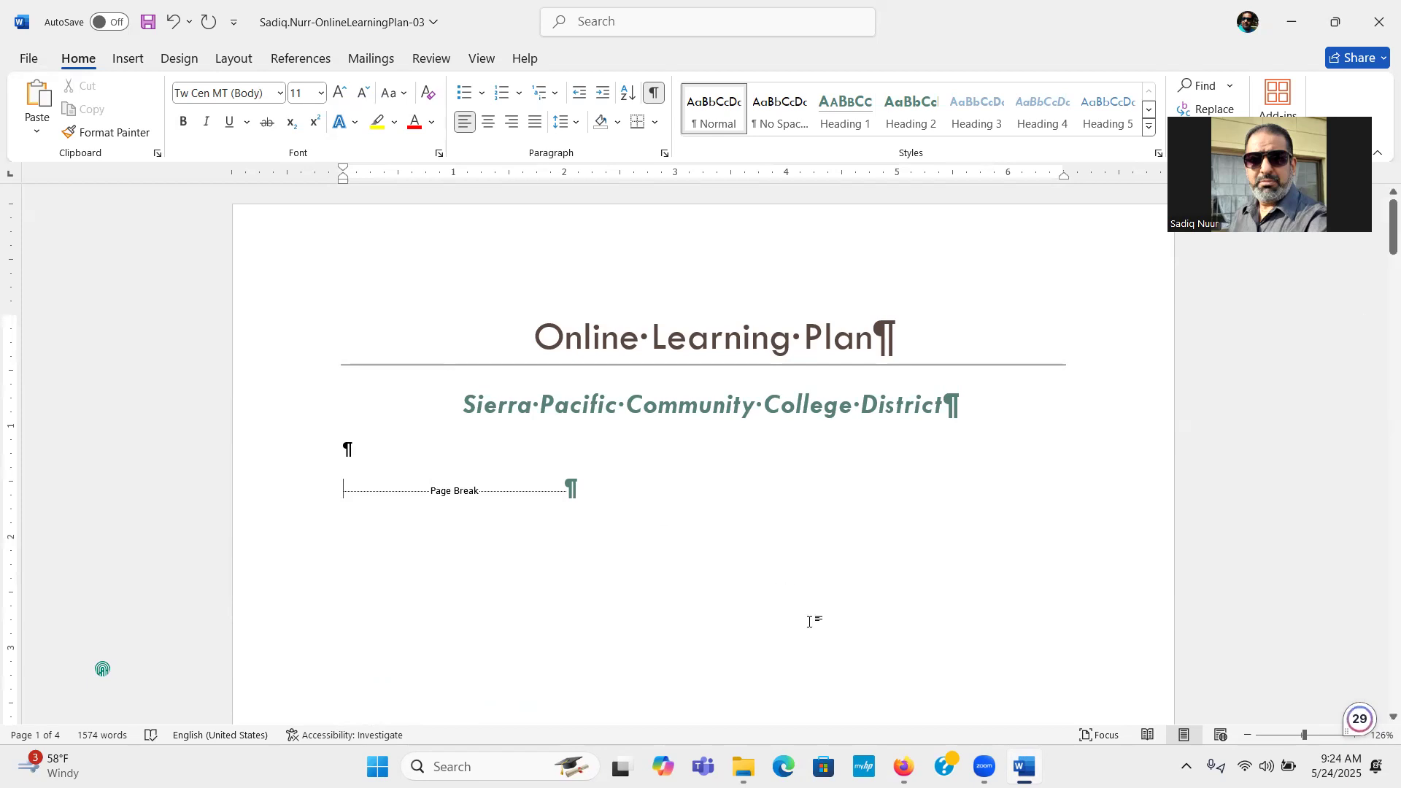
Switch to the SIMnet instructions in Firefox and mark step 9b, adding a line after the subtitle, as completed
mouse_move(1025, 766)
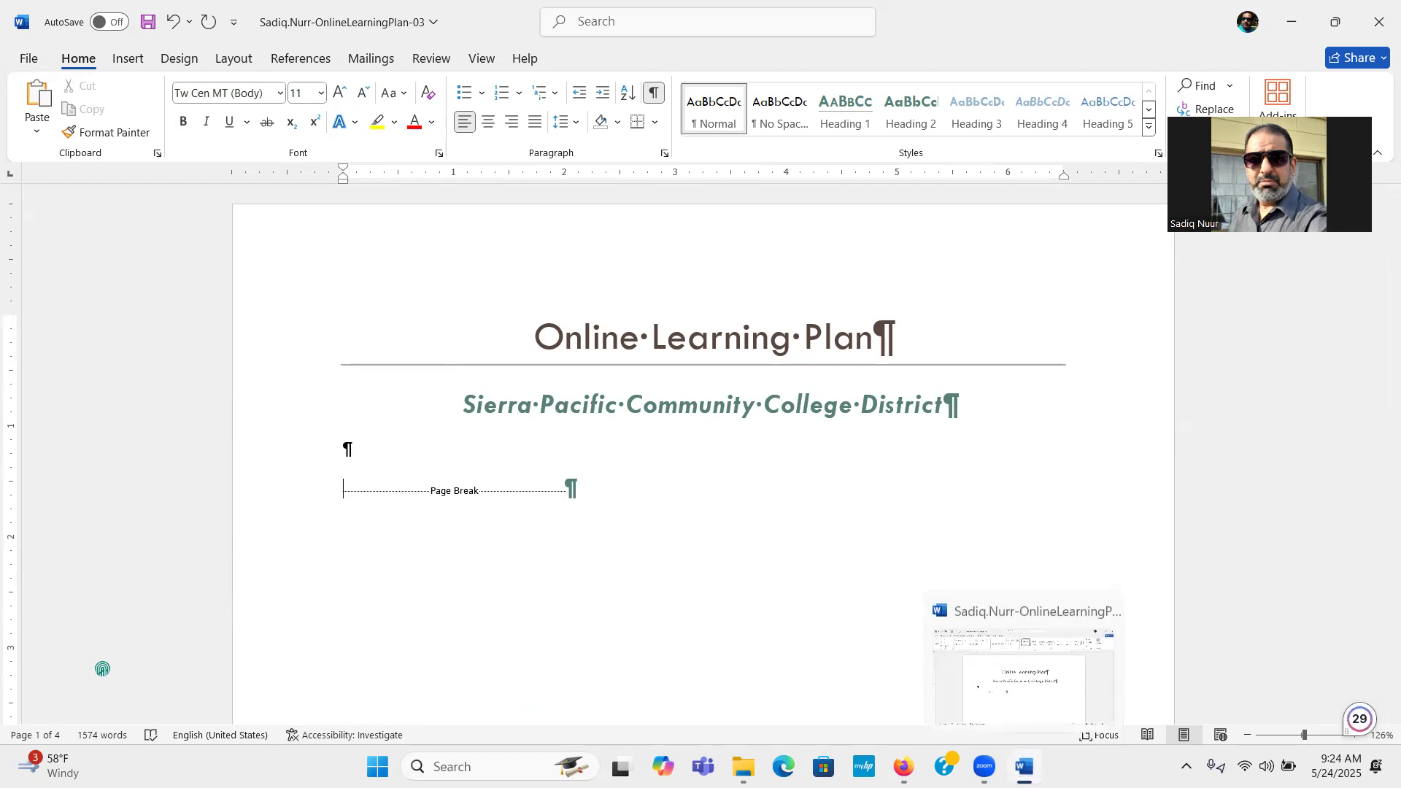
click(903, 766)
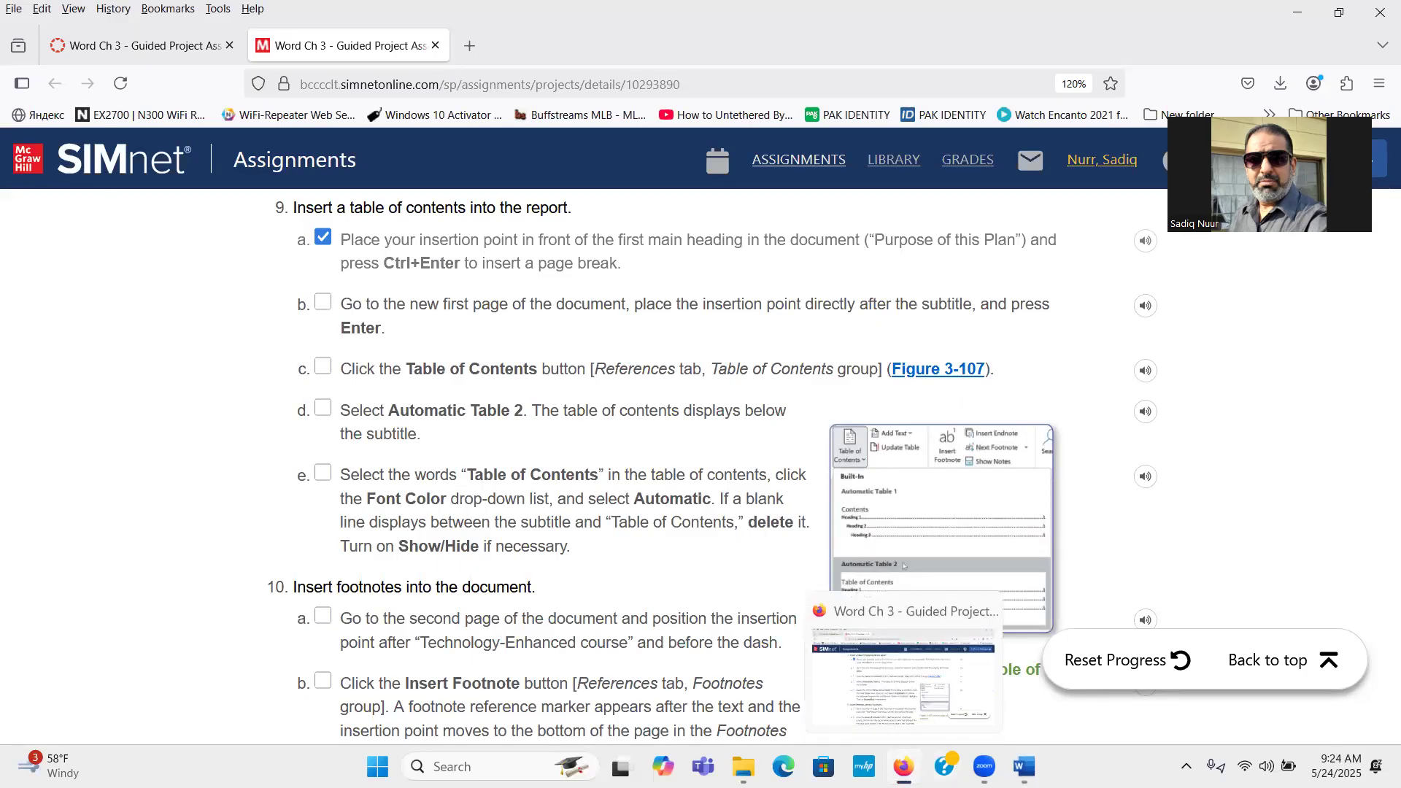
click(903, 766)
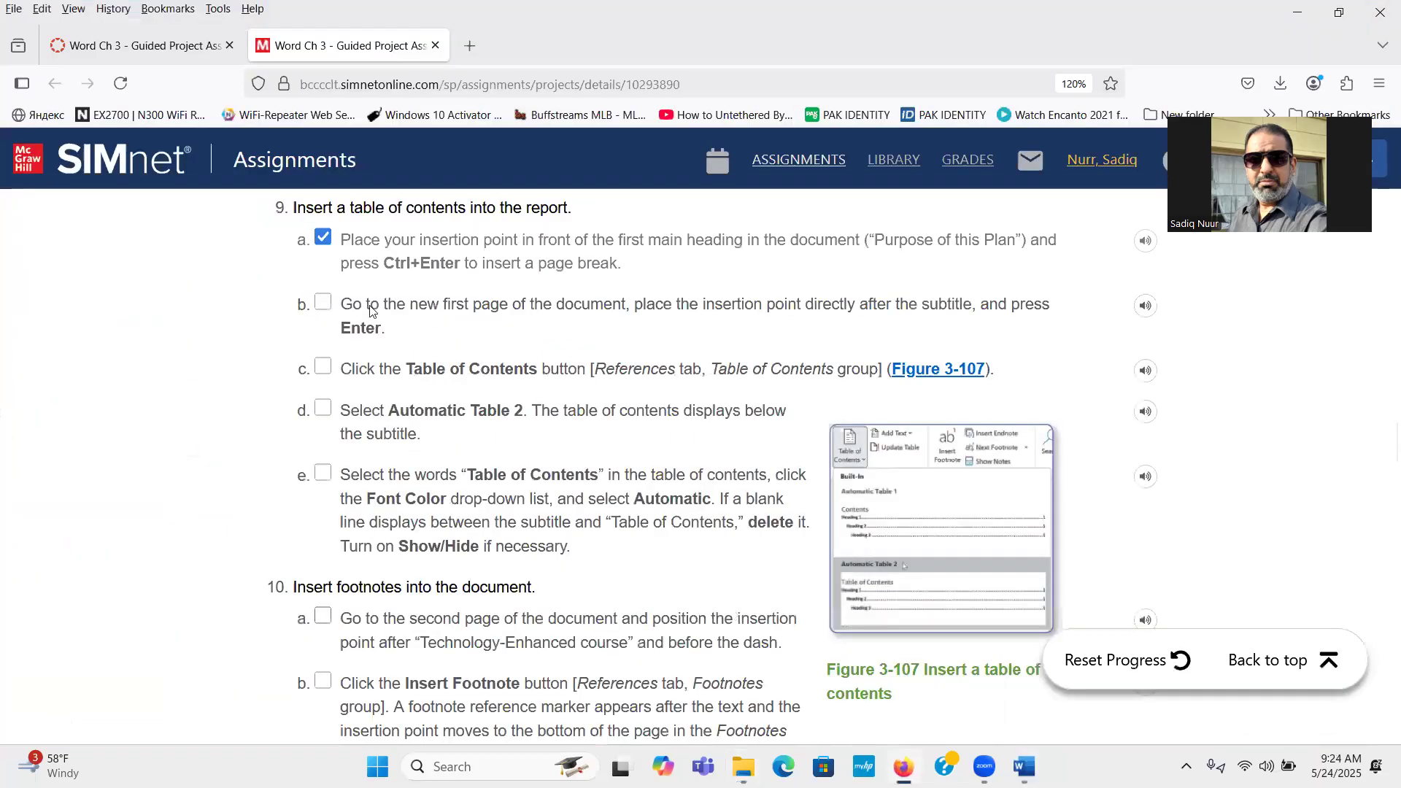
click(323, 303)
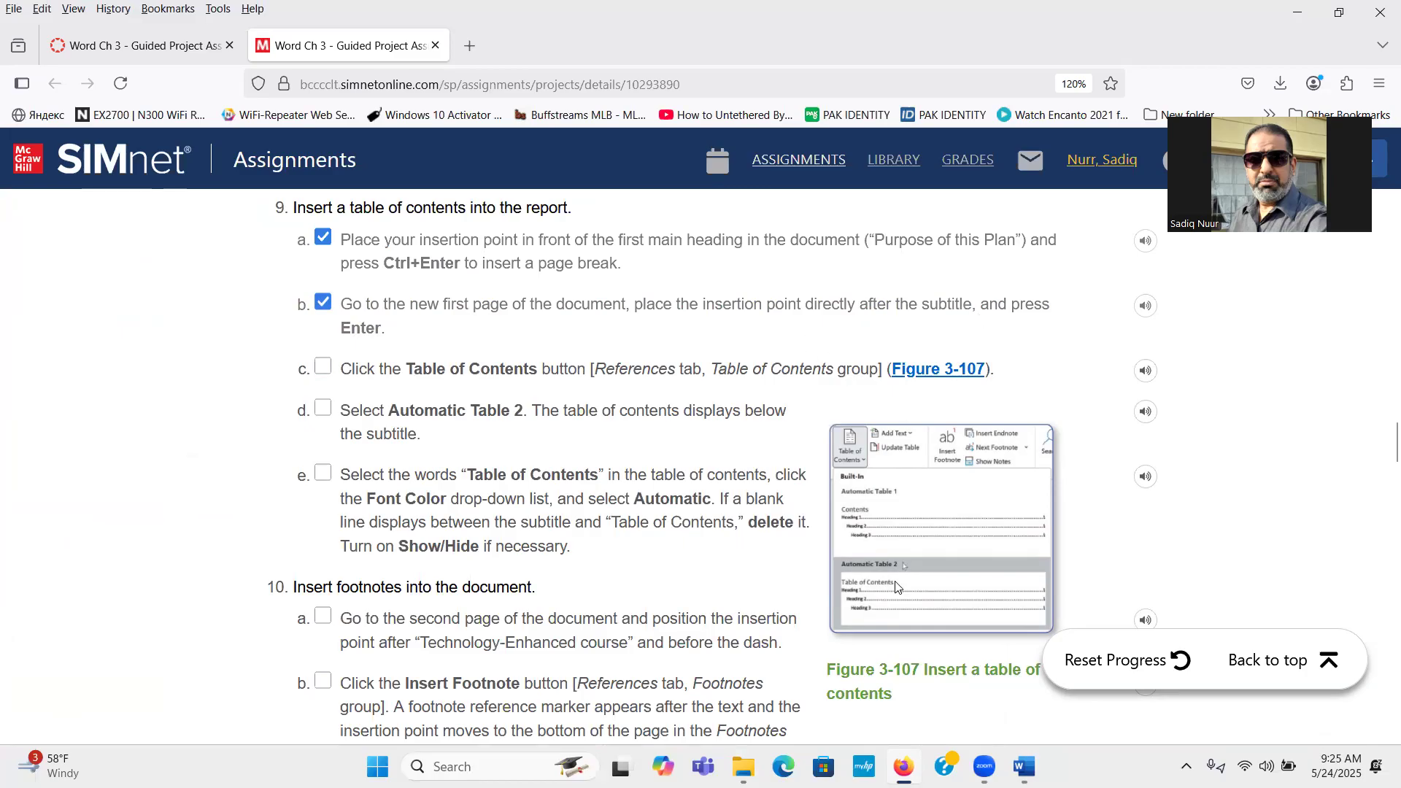
Switch back to the Word document and place the insertion point in the single blank paragraph between the subtitle and the page break
key(alt+Tab)
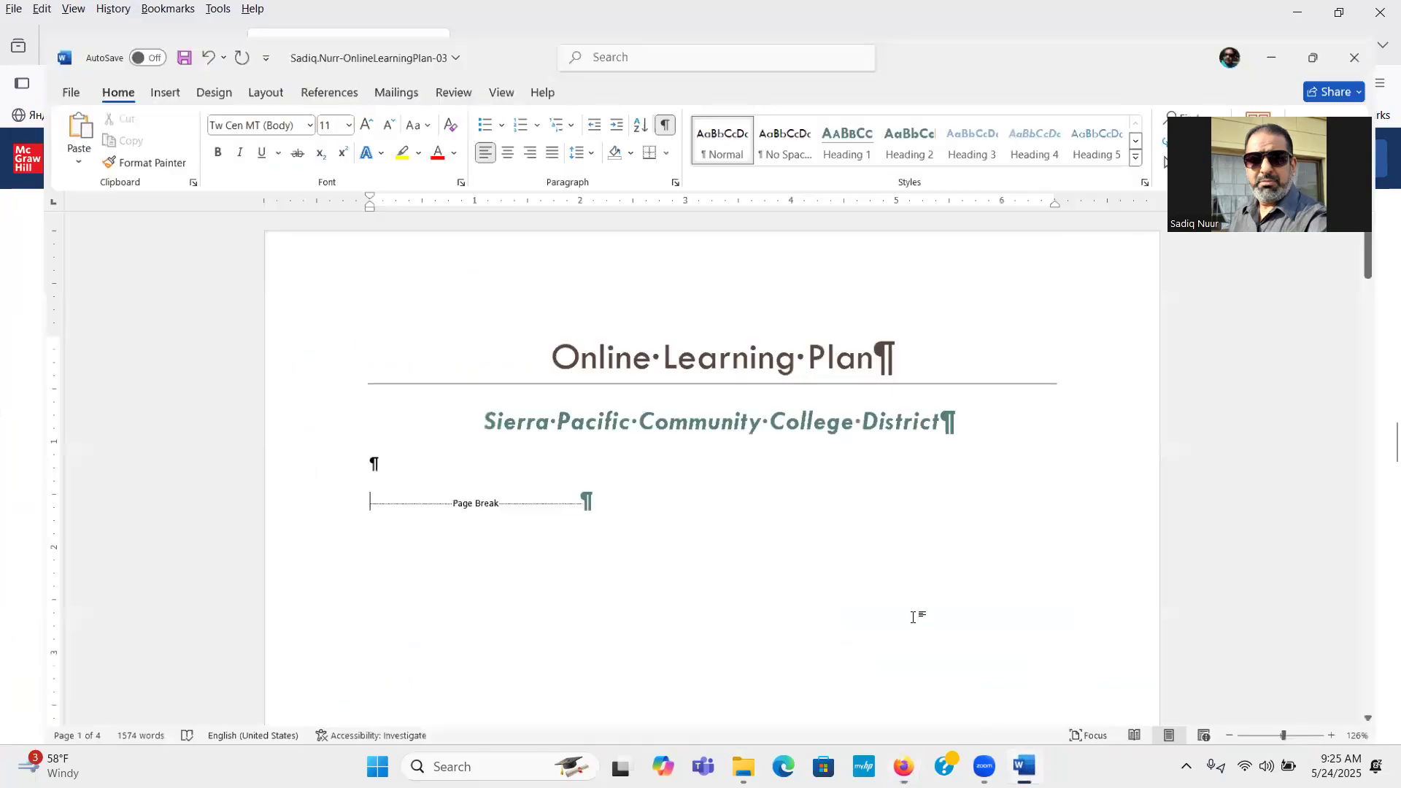
click(960, 402)
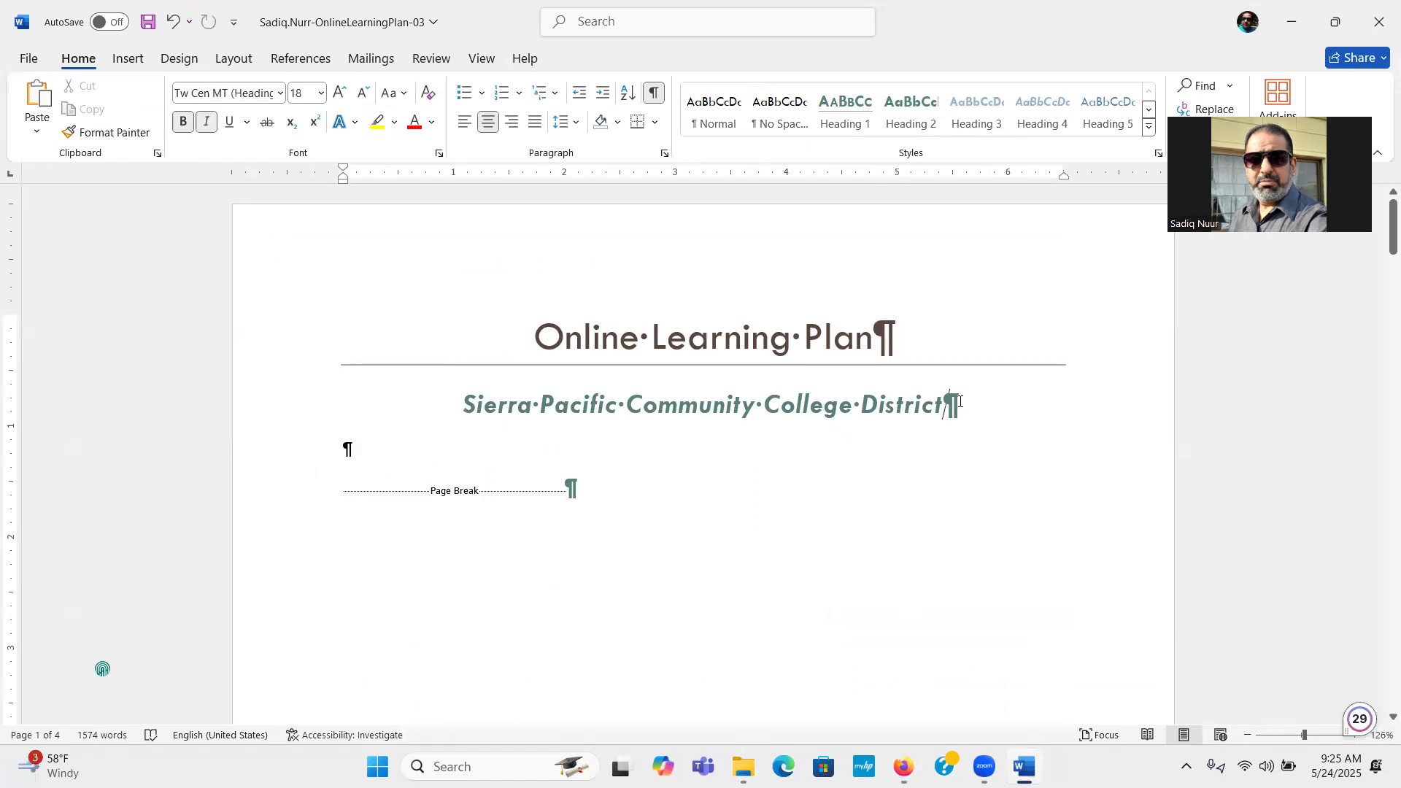
key(Return)
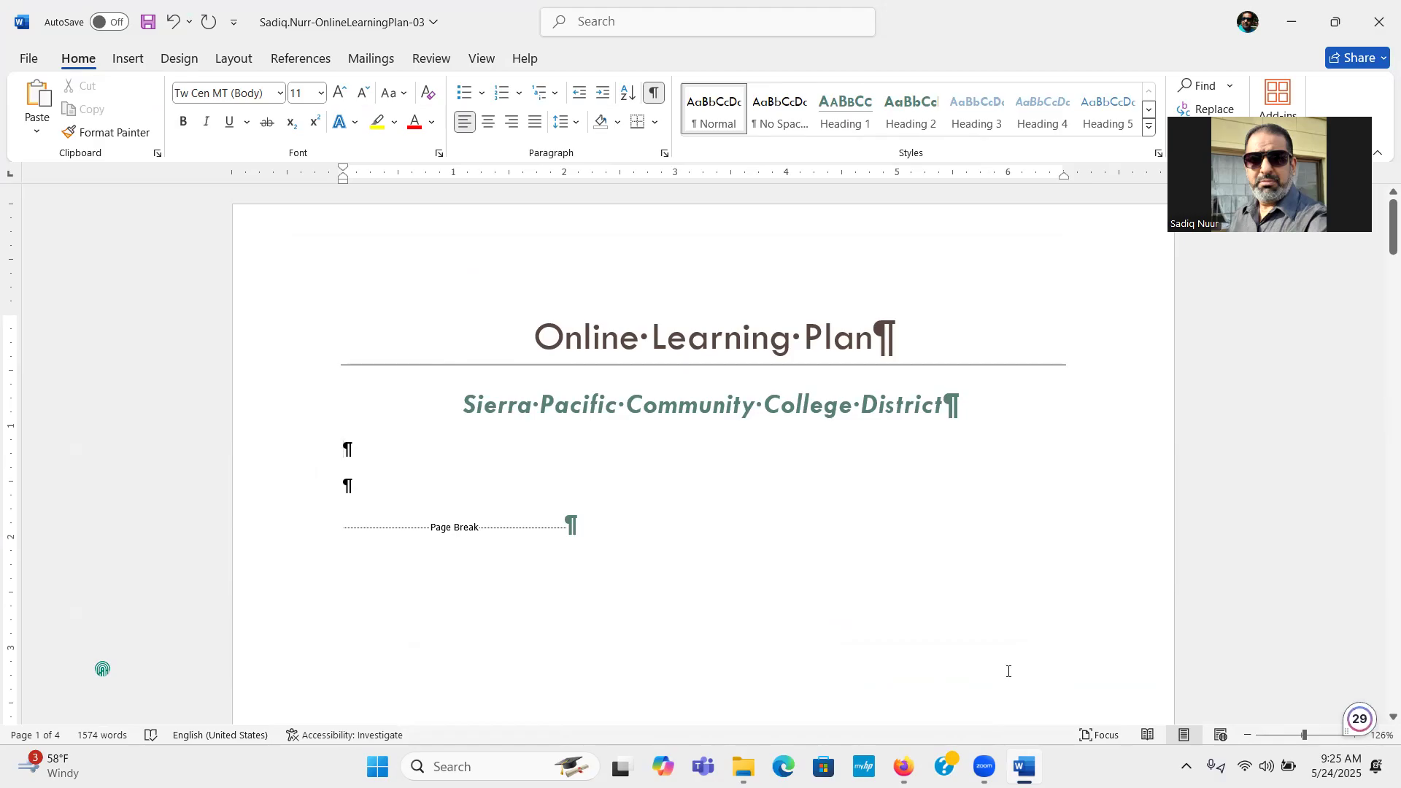
key(BackSpace)
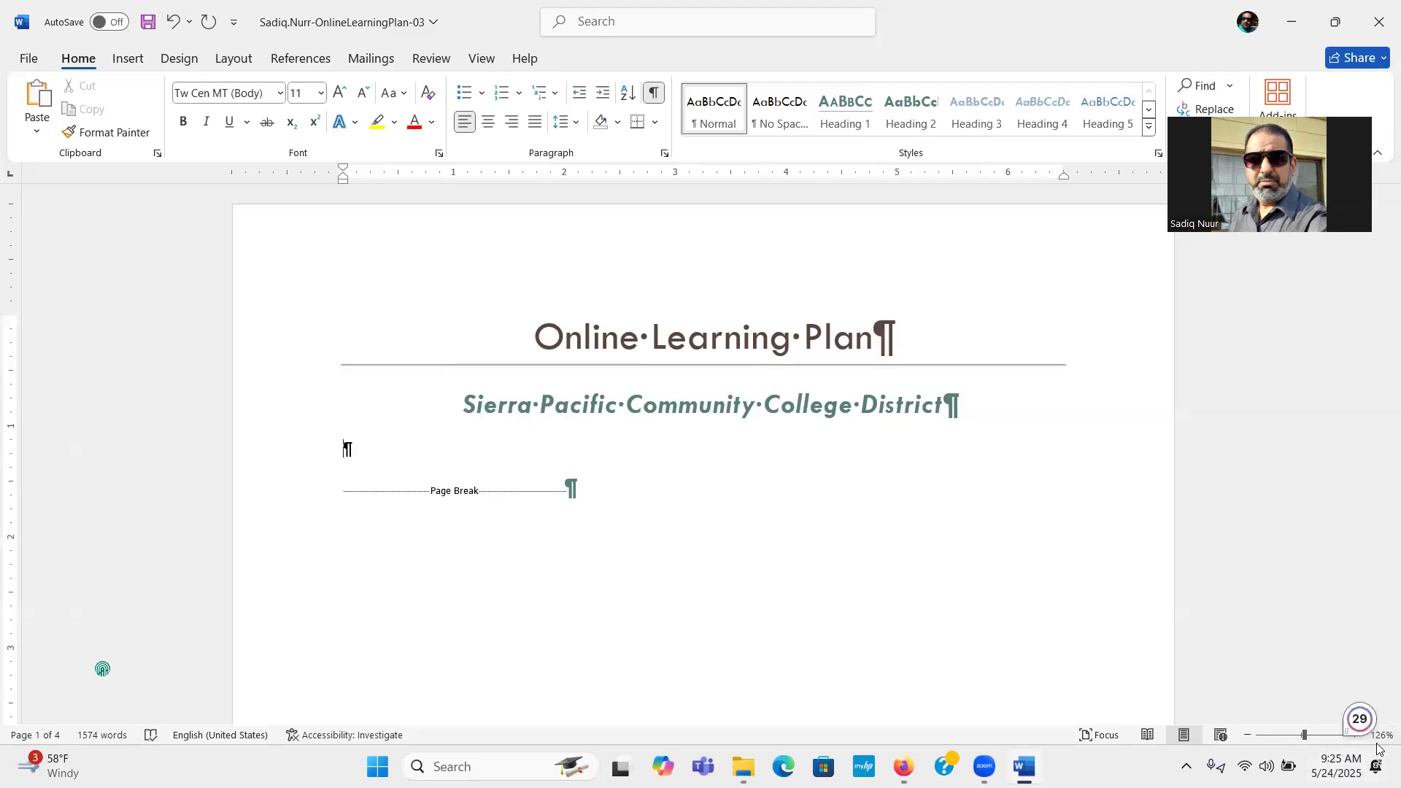
Return to the SIMnet instructions and mark steps 9c and 9d, on inserting the Automatic Table 2 table of contents, as completed
click(904, 766)
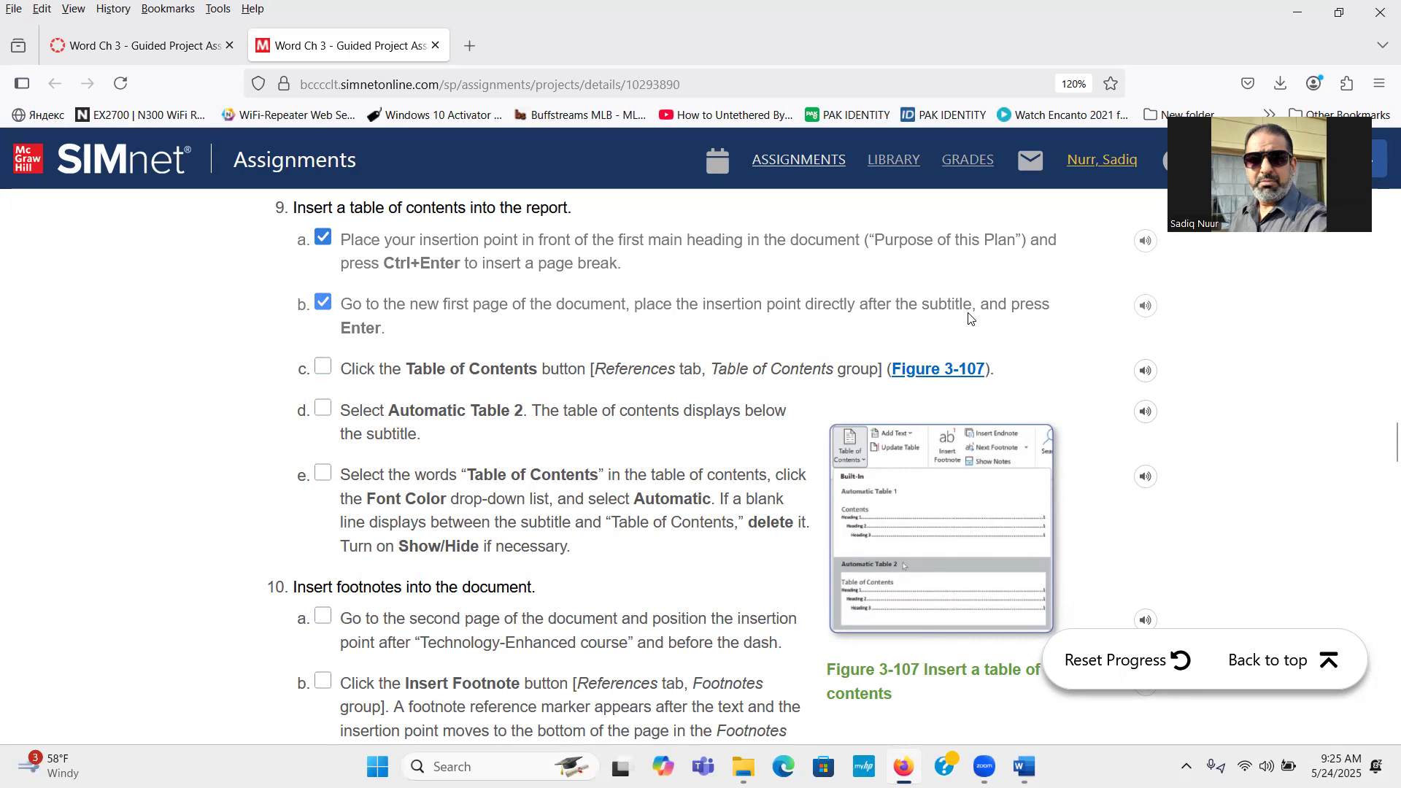
click(321, 366)
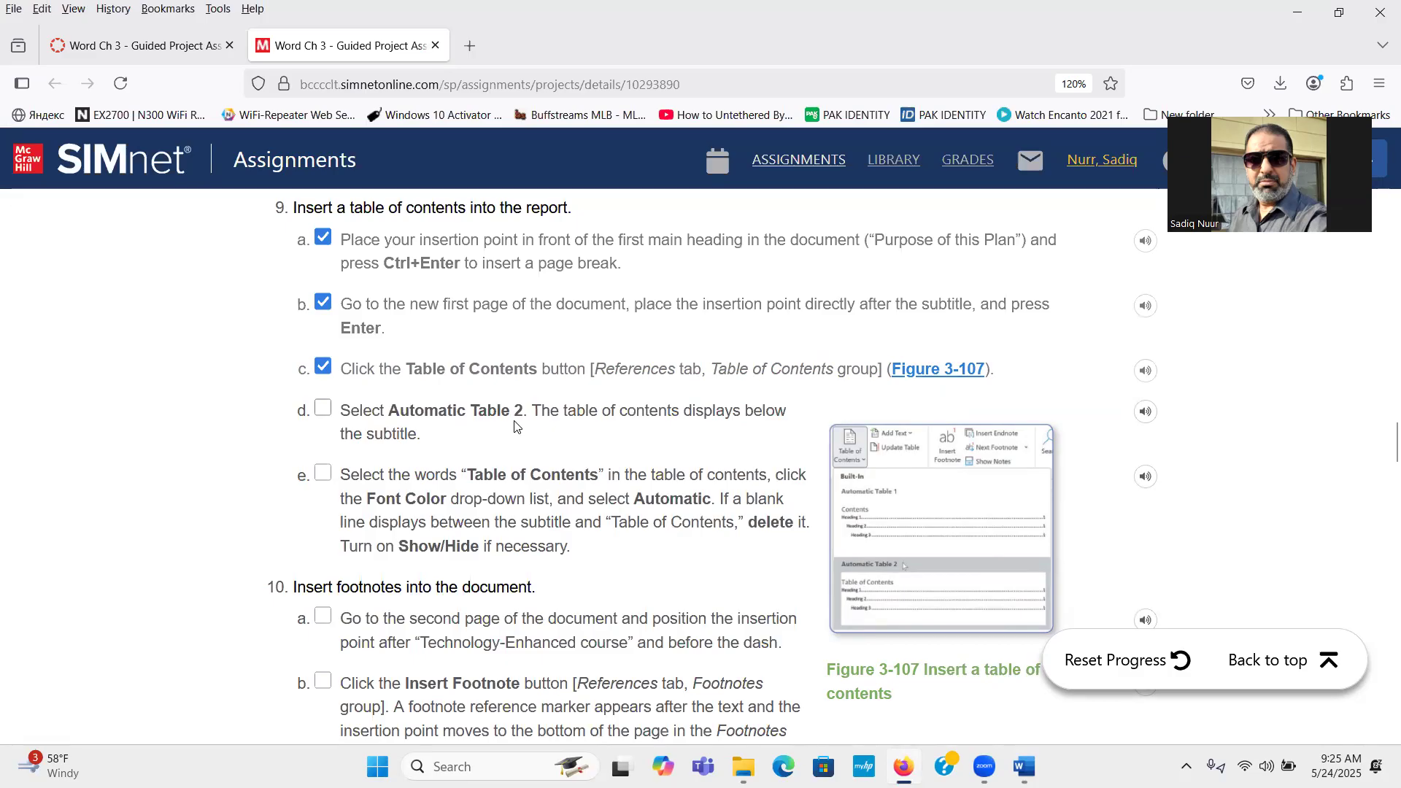
click(327, 410)
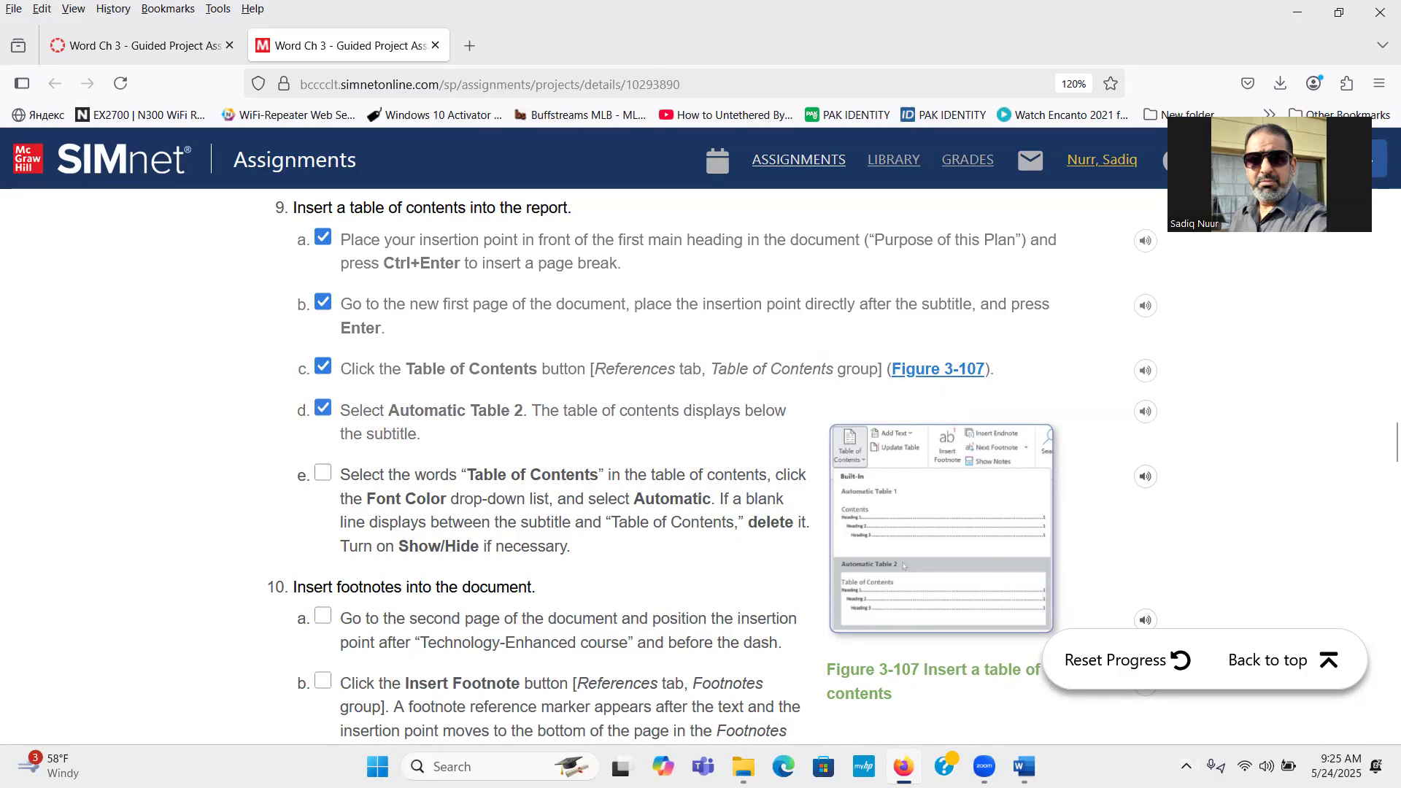
Switch to the Word document and insert the Automatic Table 2 table of contents below the Sierra Pacific Community College District subtitle
click(1025, 767)
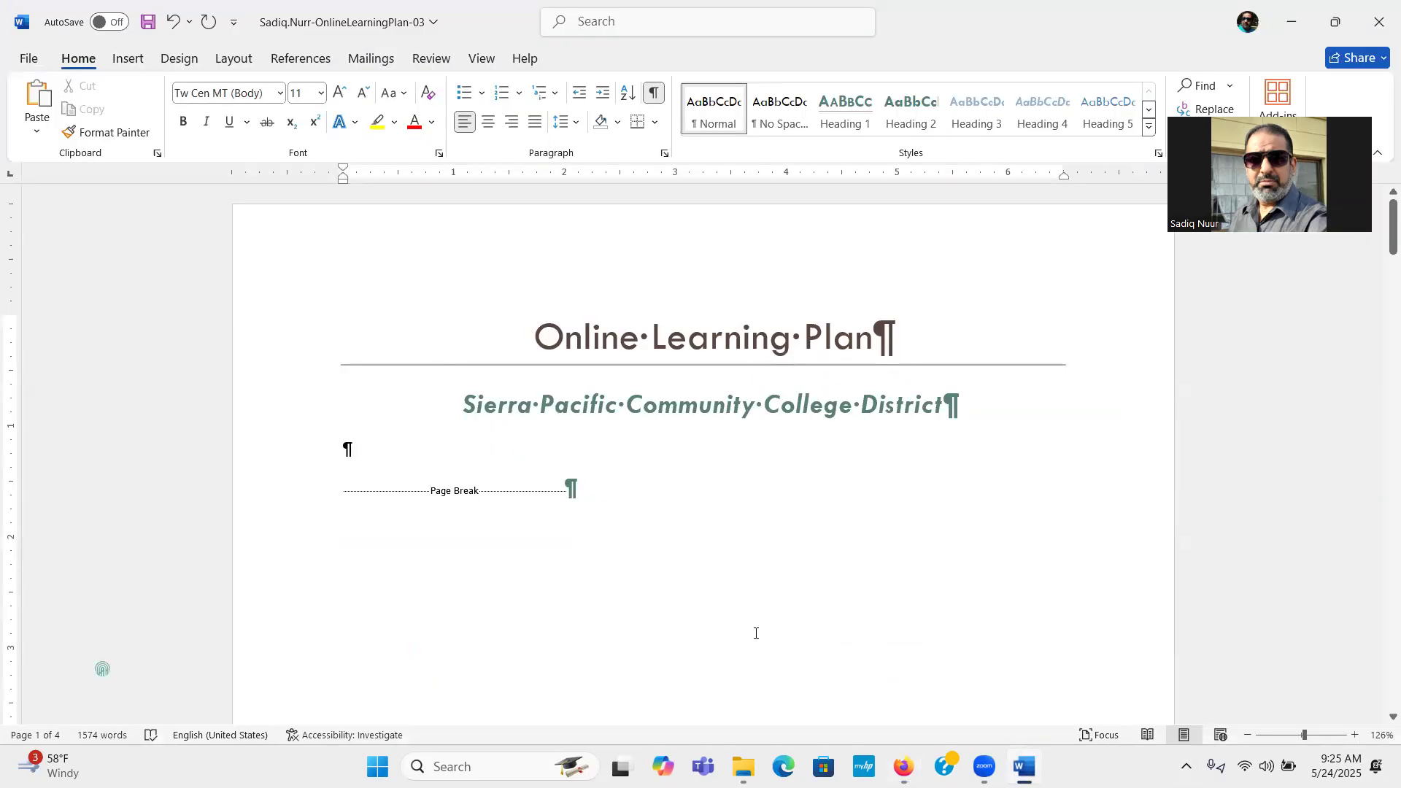
click(305, 64)
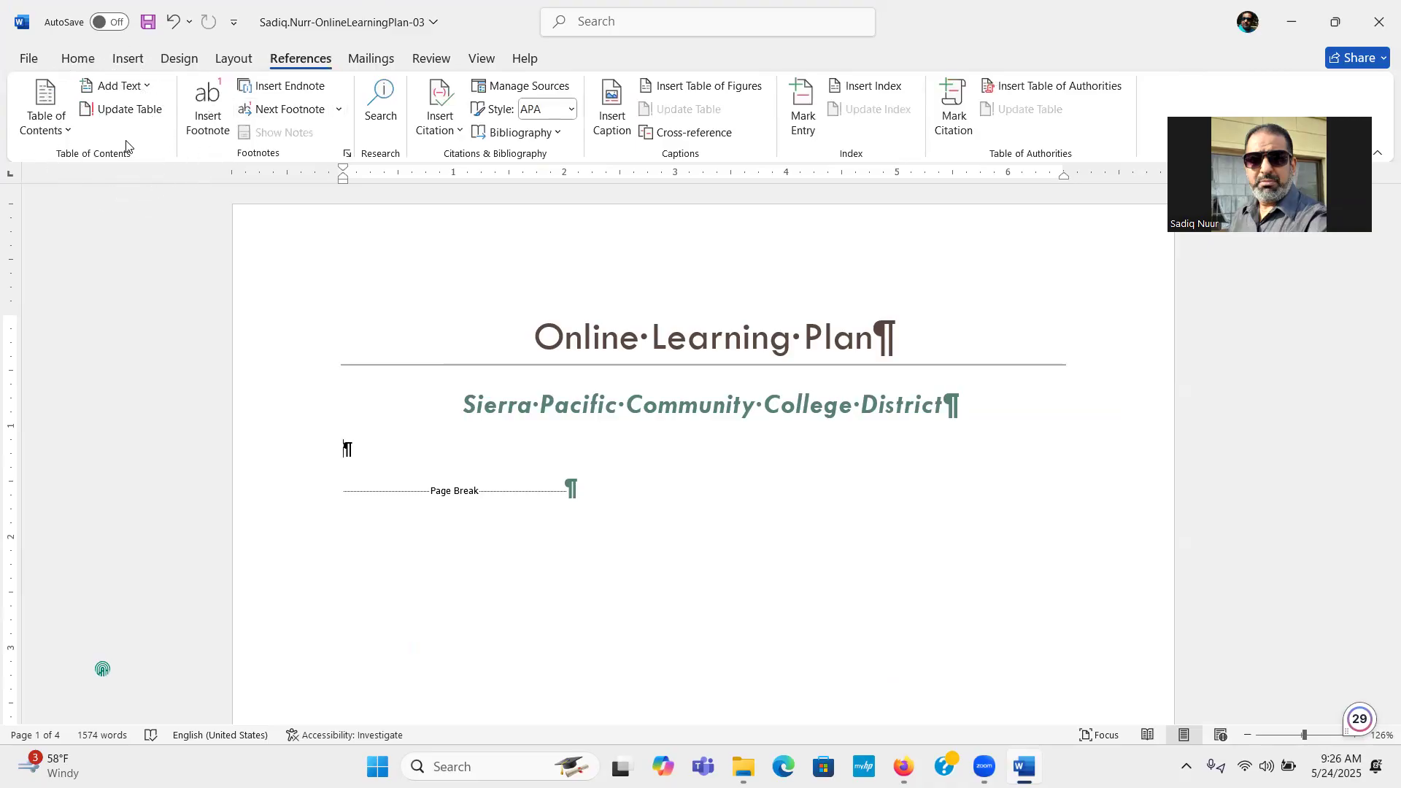
click(45, 101)
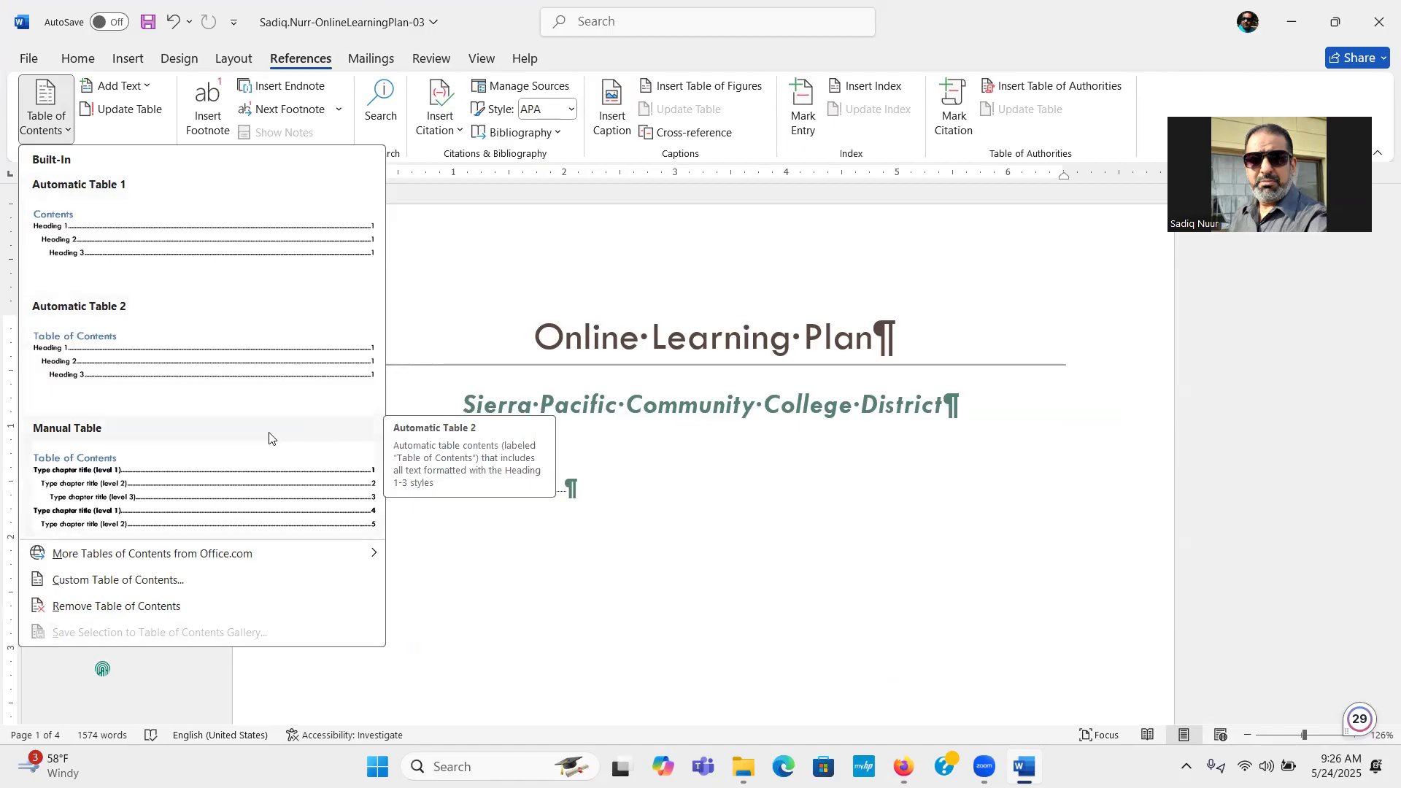
click(81, 328)
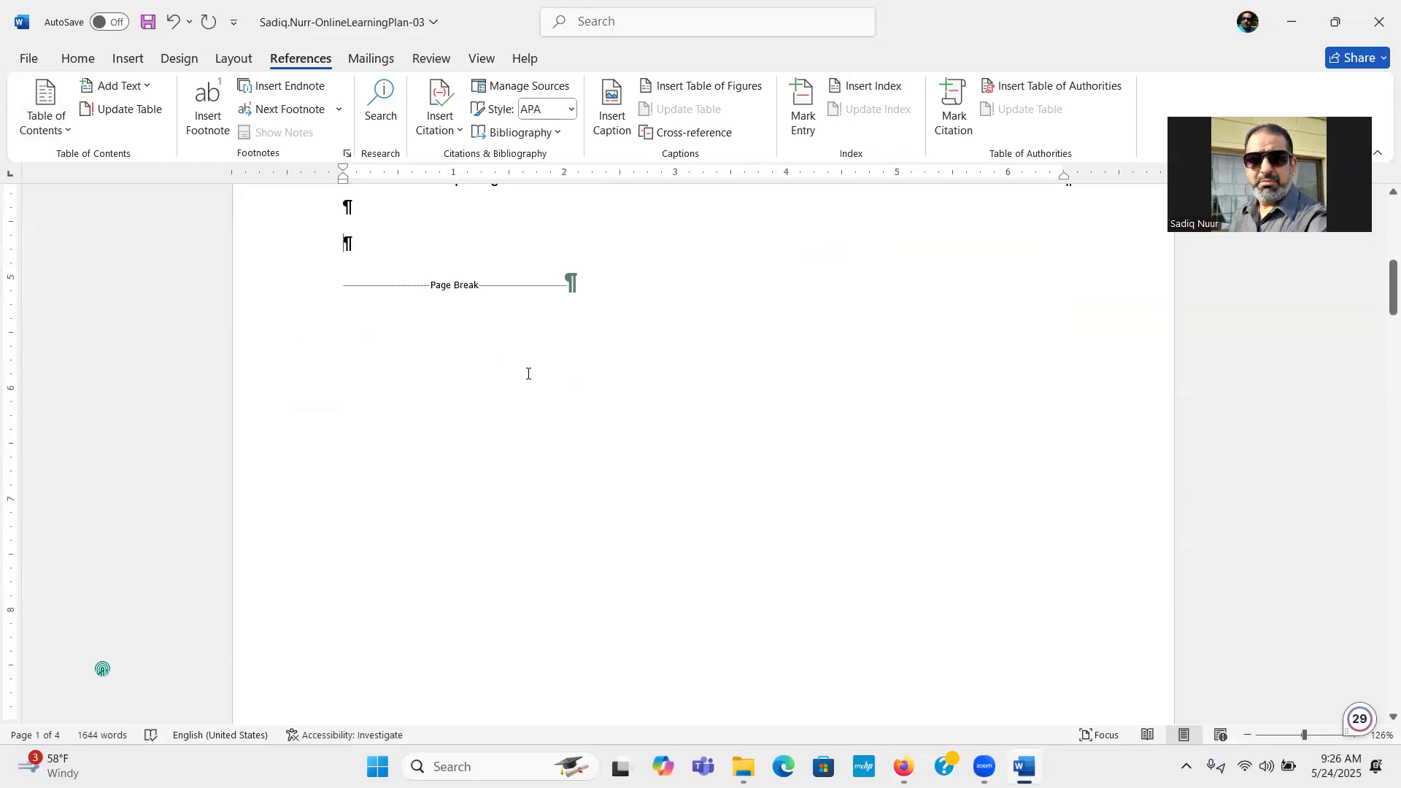
drag(1379, 305, 1379, 253)
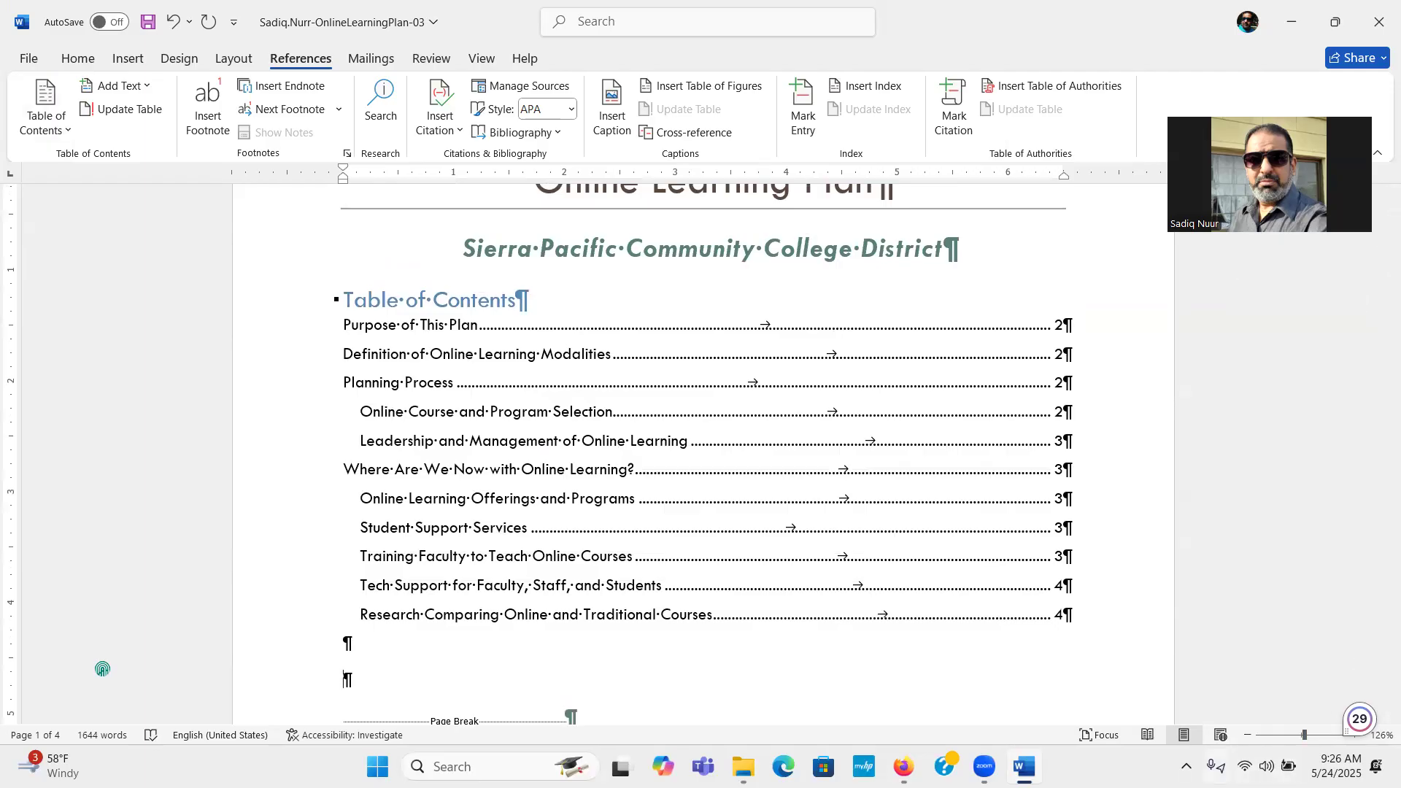
Go back to the SIMnet instructions and mark step 9e, on the font color of the table of contents title, as completed
mouse_move(903, 766)
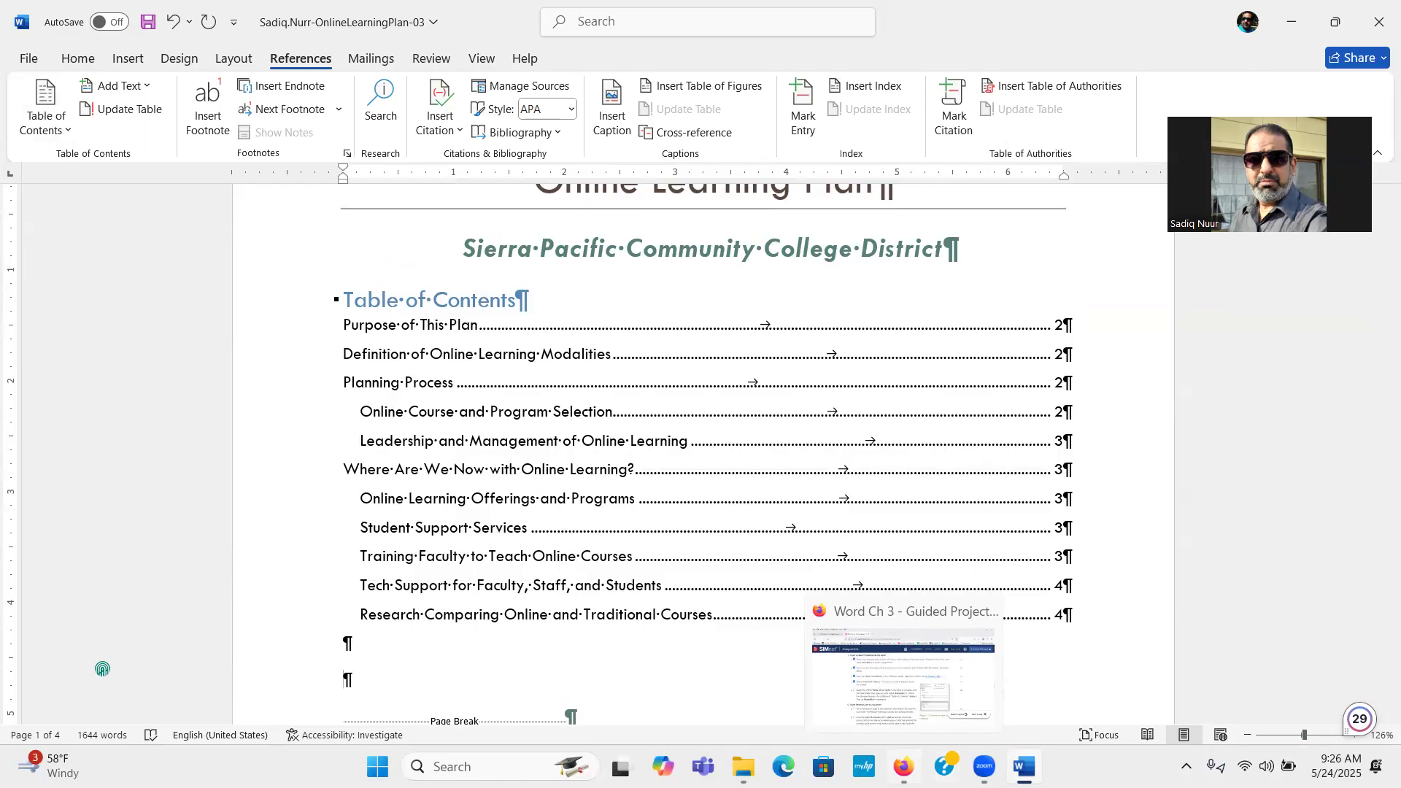
click(903, 766)
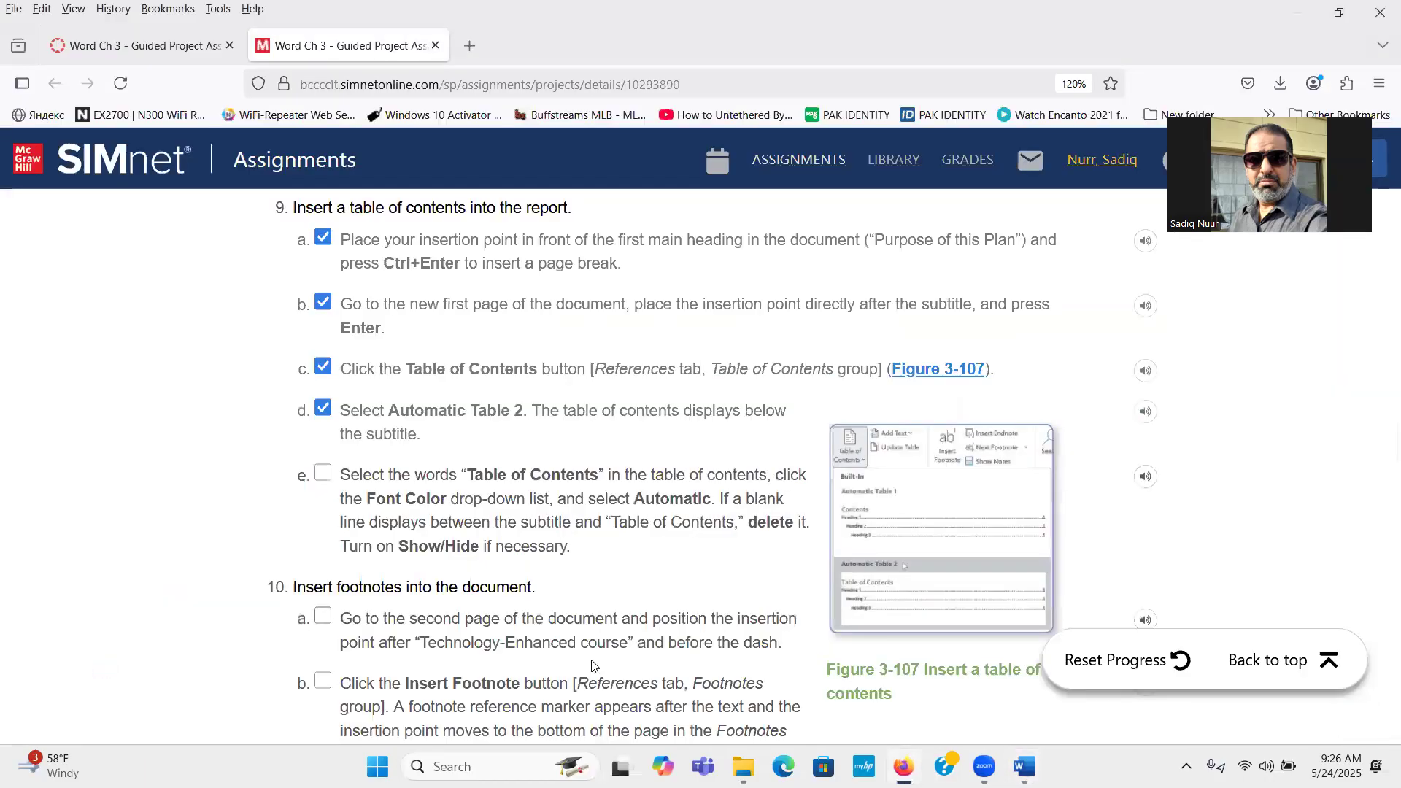
click(323, 473)
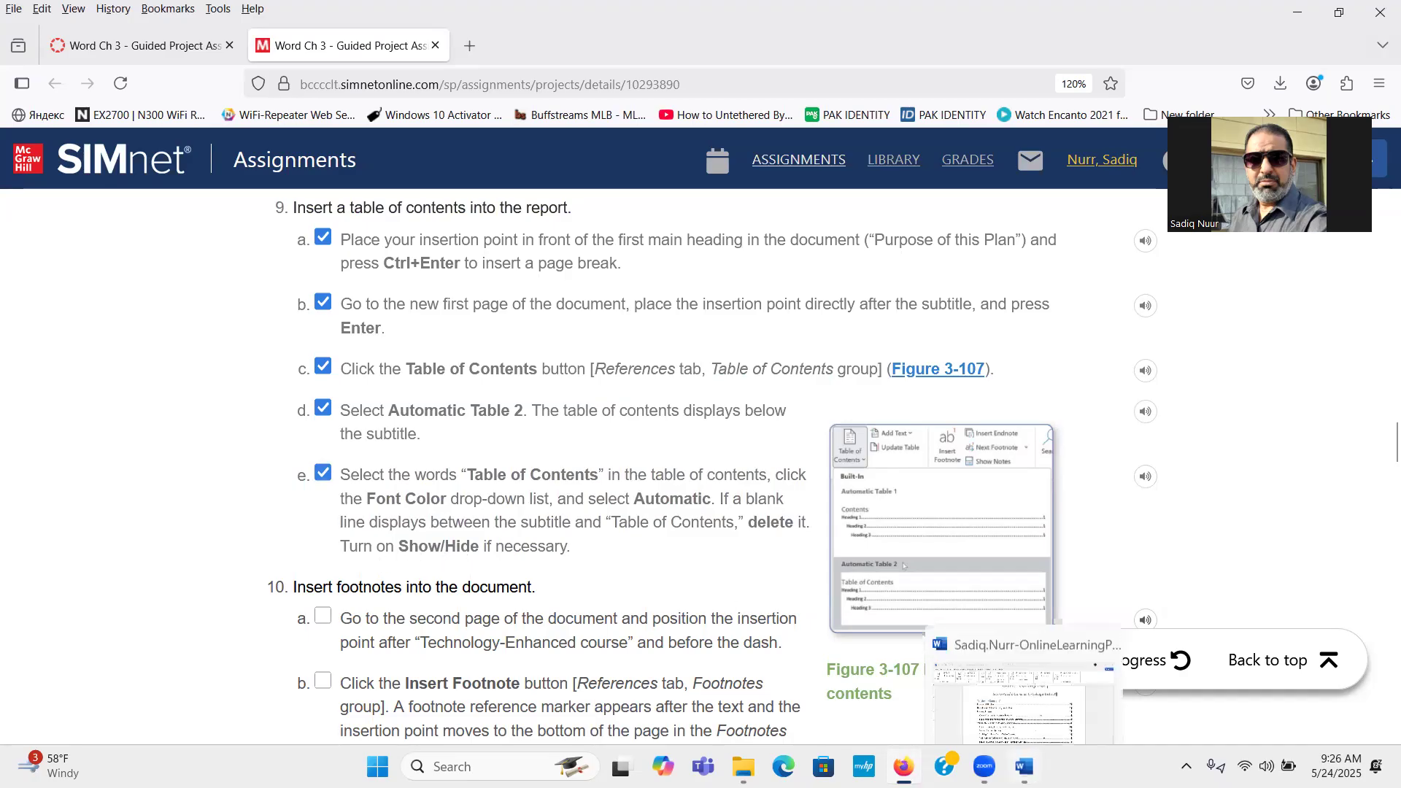
In the Word document, set the Table of Contents title's font color to Automatic and check for a blank line below the subtitle
click(1025, 766)
click(361, 294)
triple_click(361, 295)
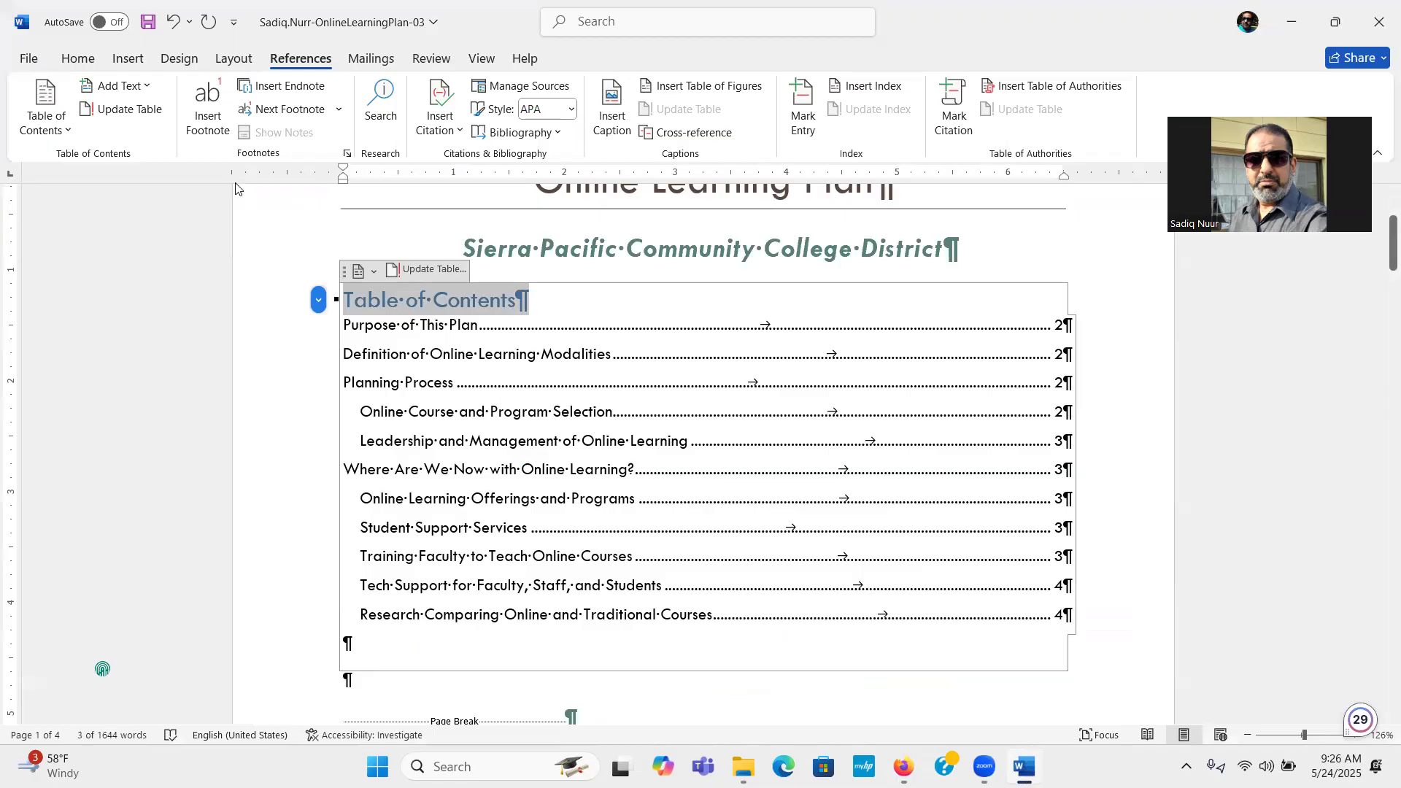
click(78, 64)
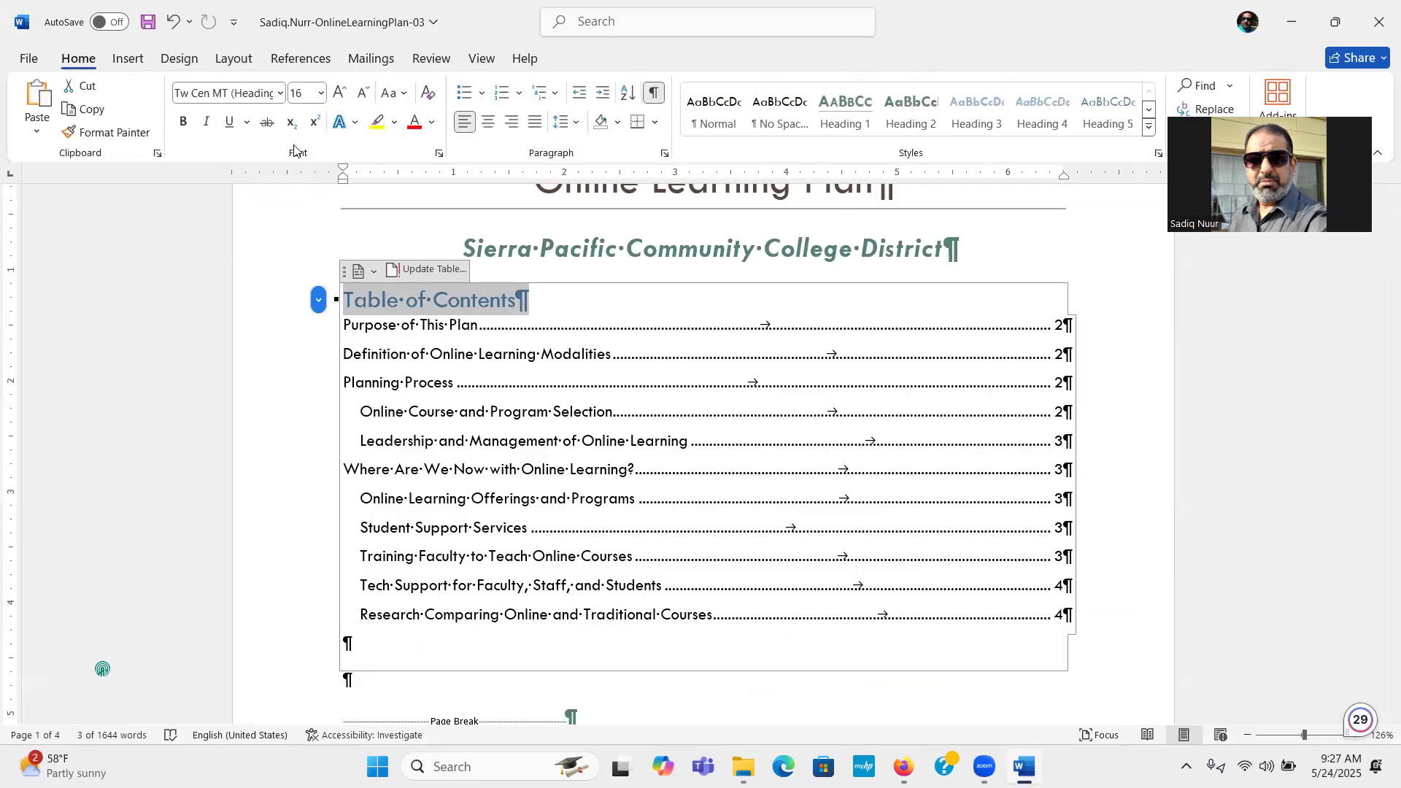
click(433, 122)
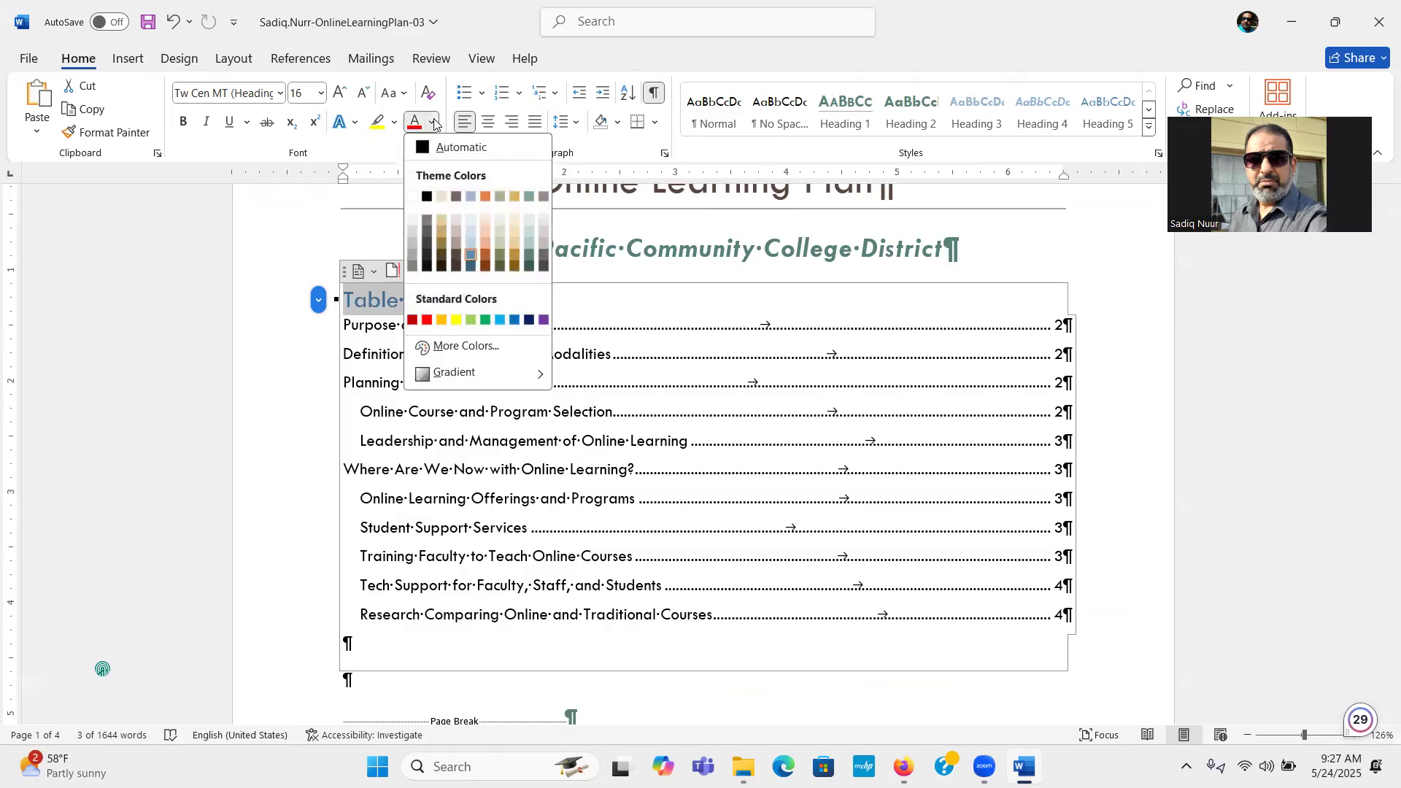
click(453, 146)
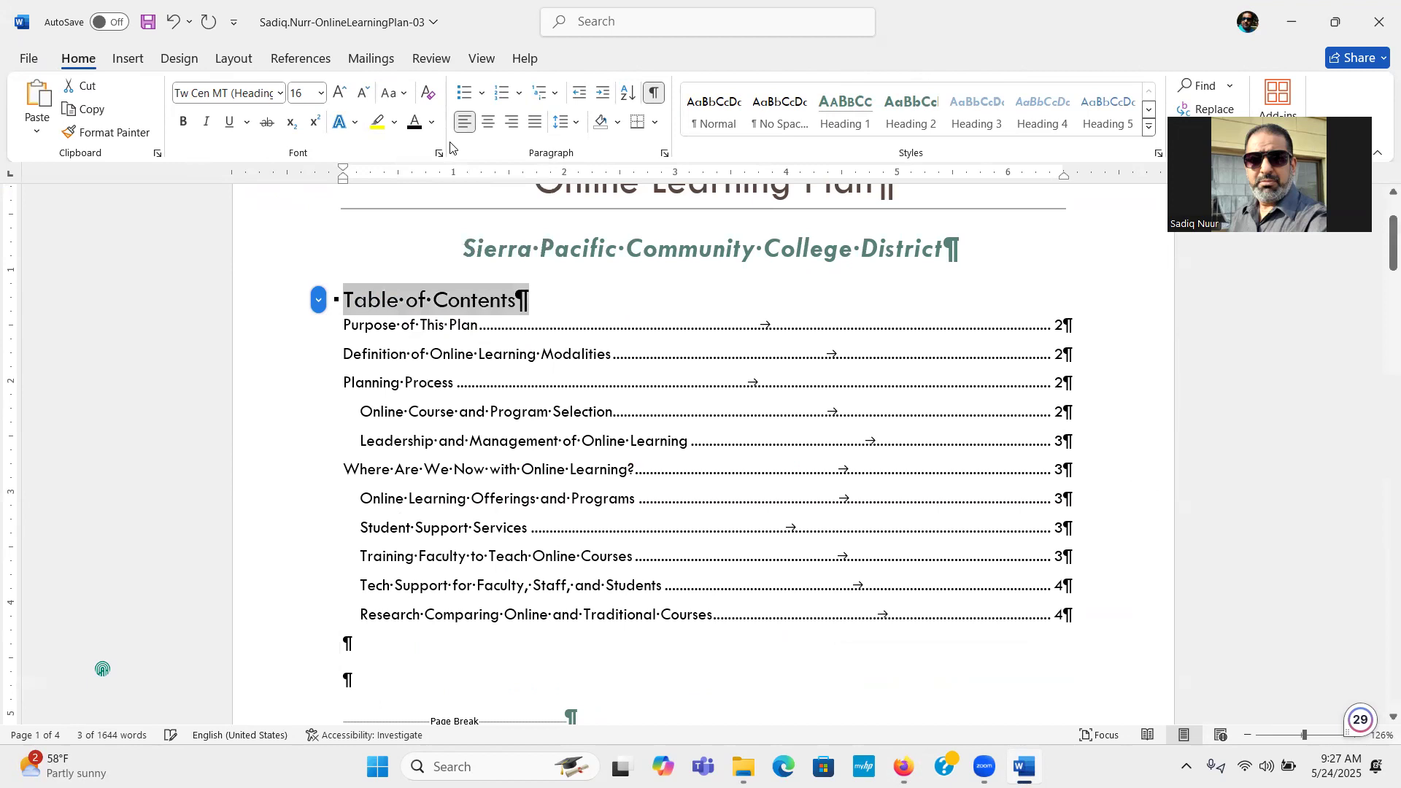
click(1149, 347)
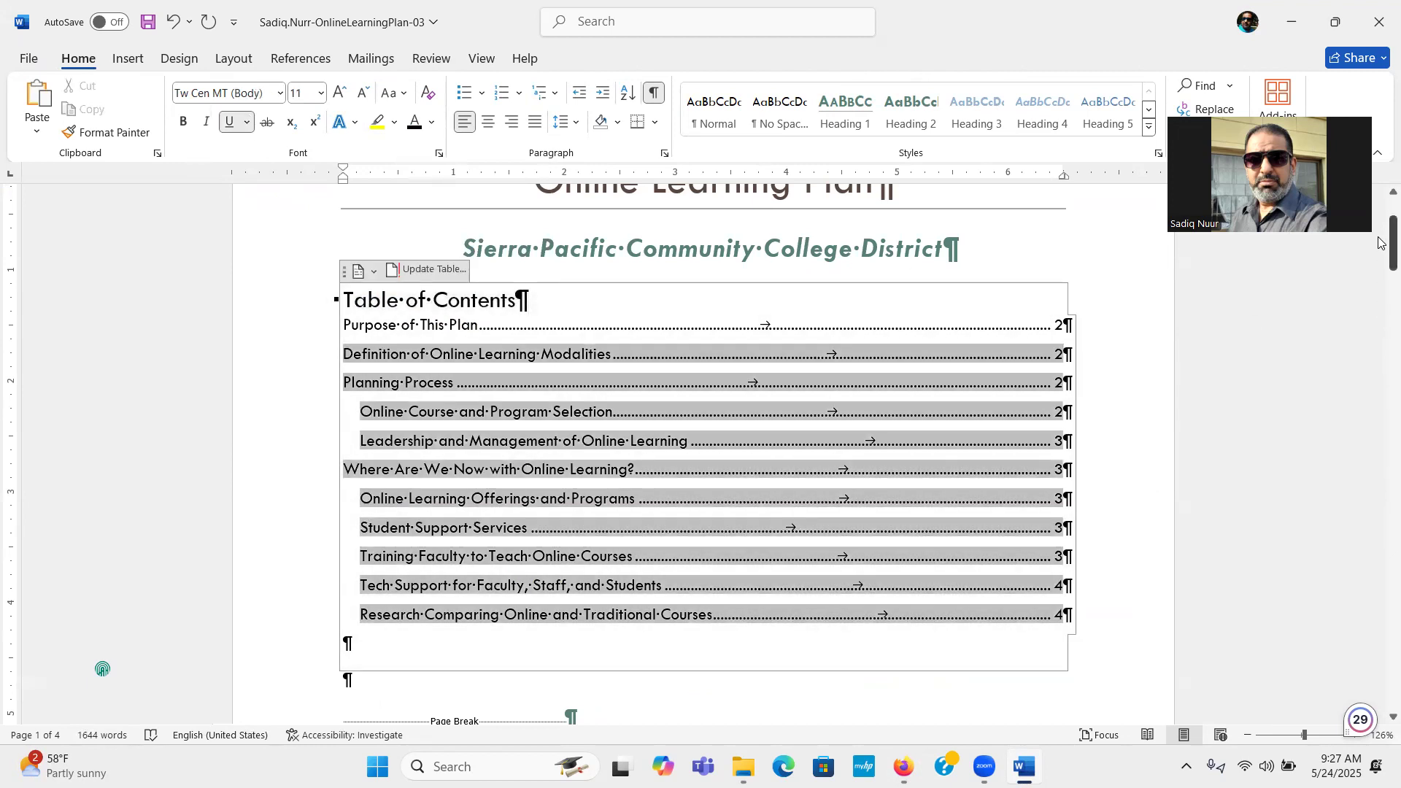
scroll(1379, 237, down, 3)
scroll(1379, 237, up, 4)
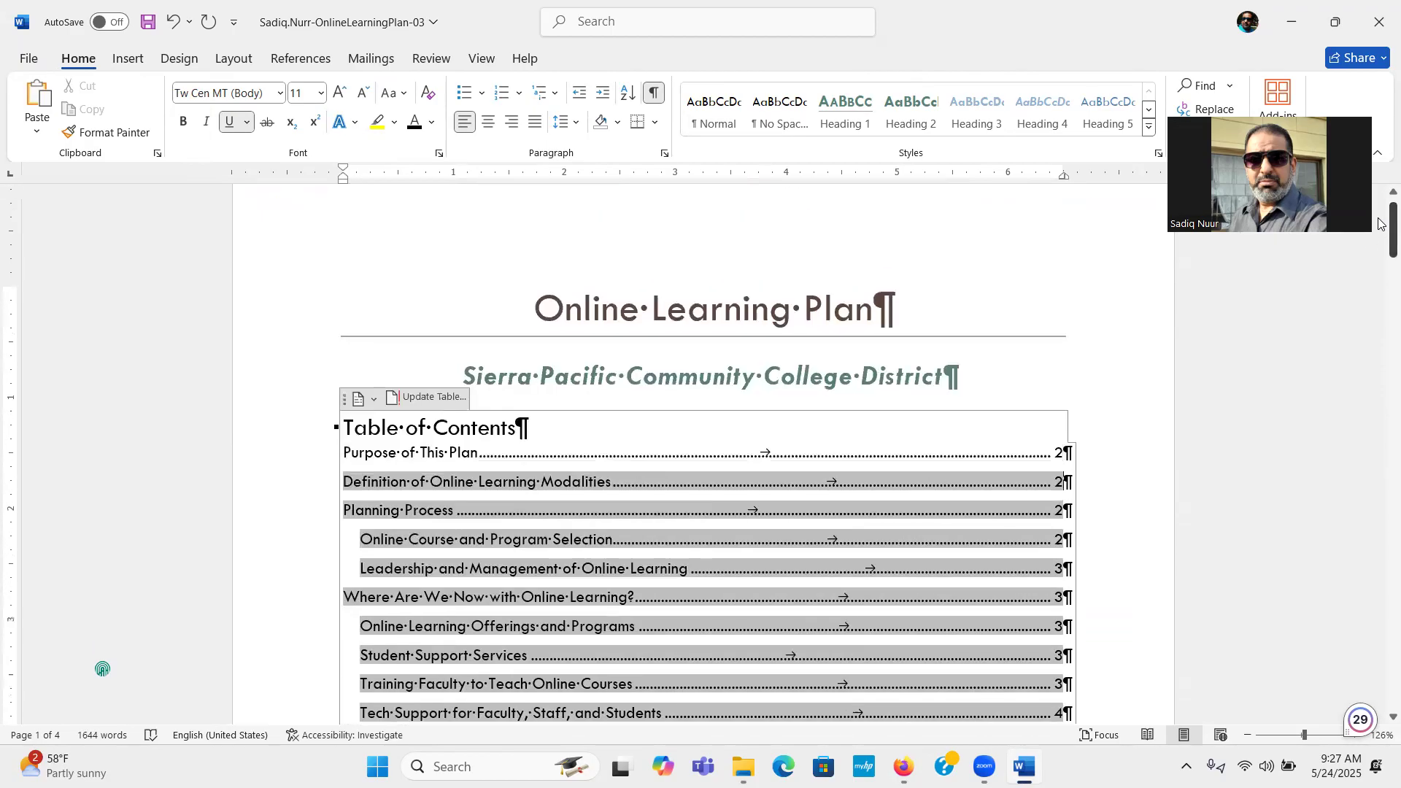
click(1071, 382)
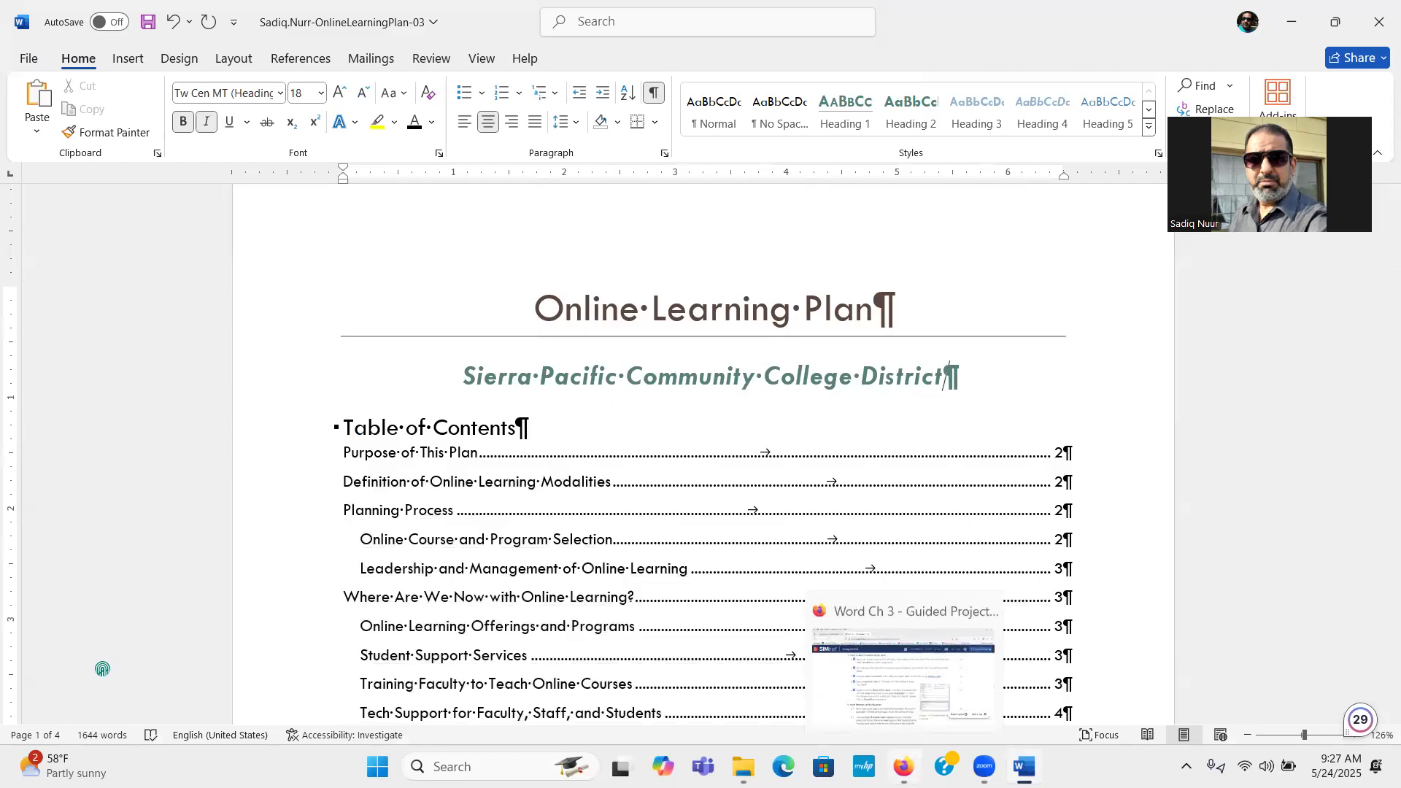
Read the footnote instructions in step 10 on the SIMnet page and mark step 10a as completed
click(903, 766)
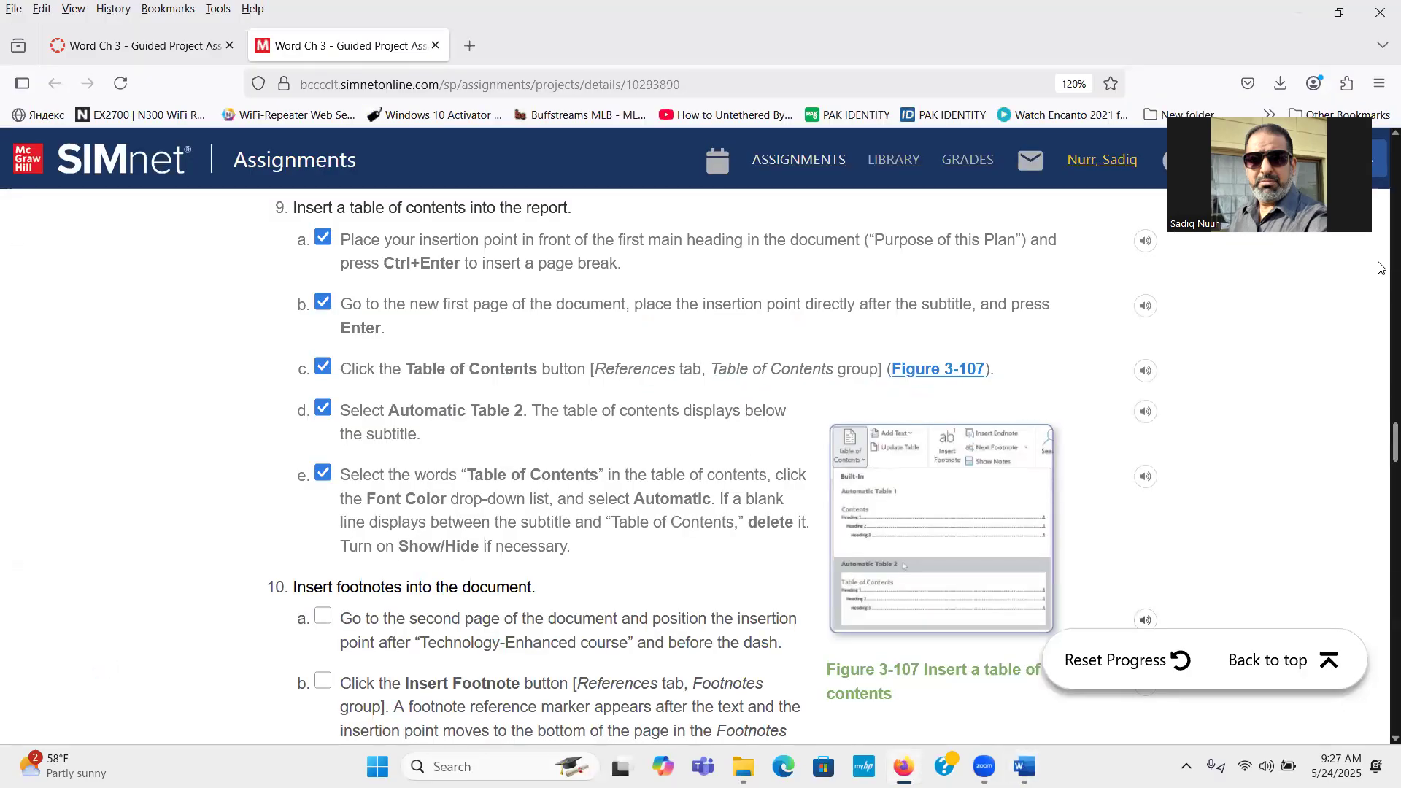
scroll(1381, 441, down, 5)
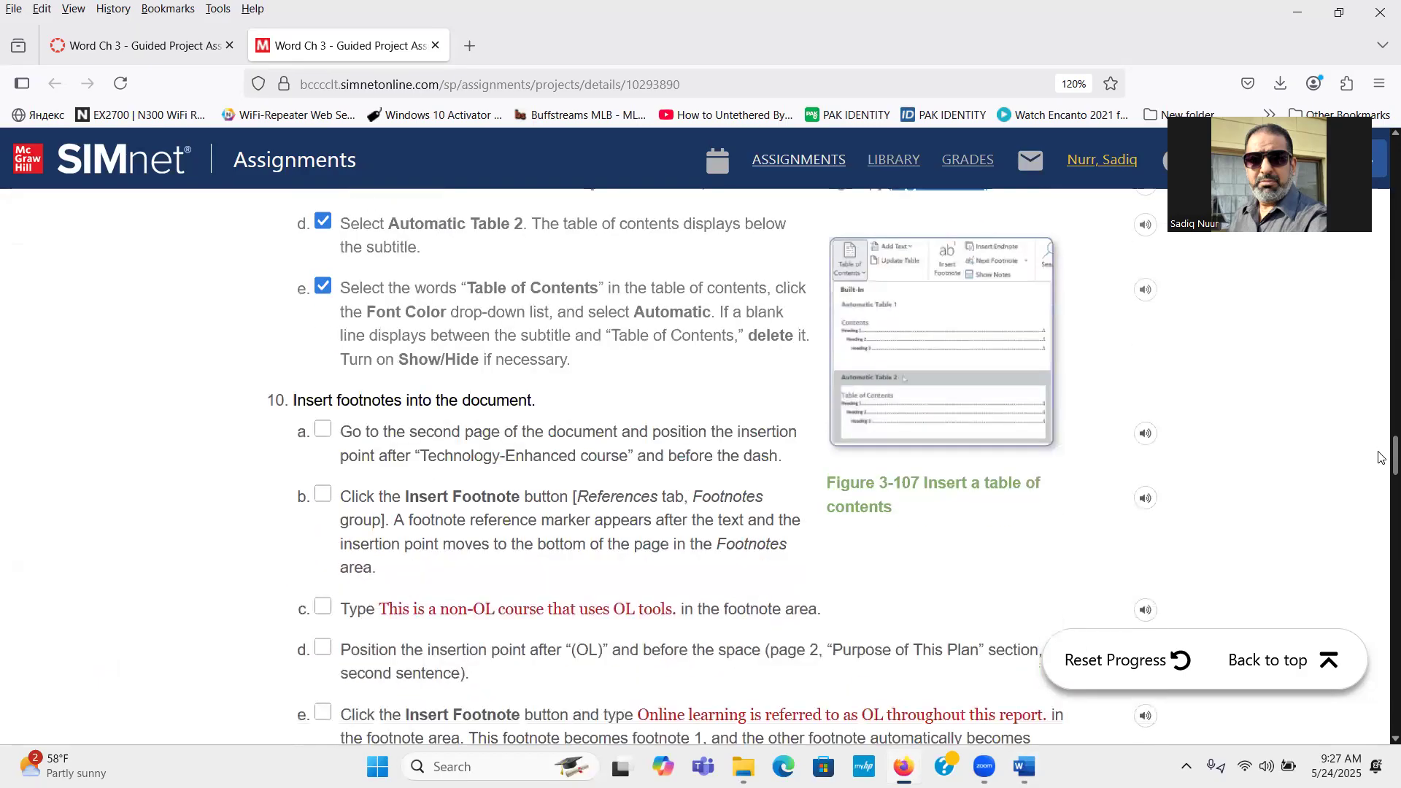
scroll(1381, 470, up, 1)
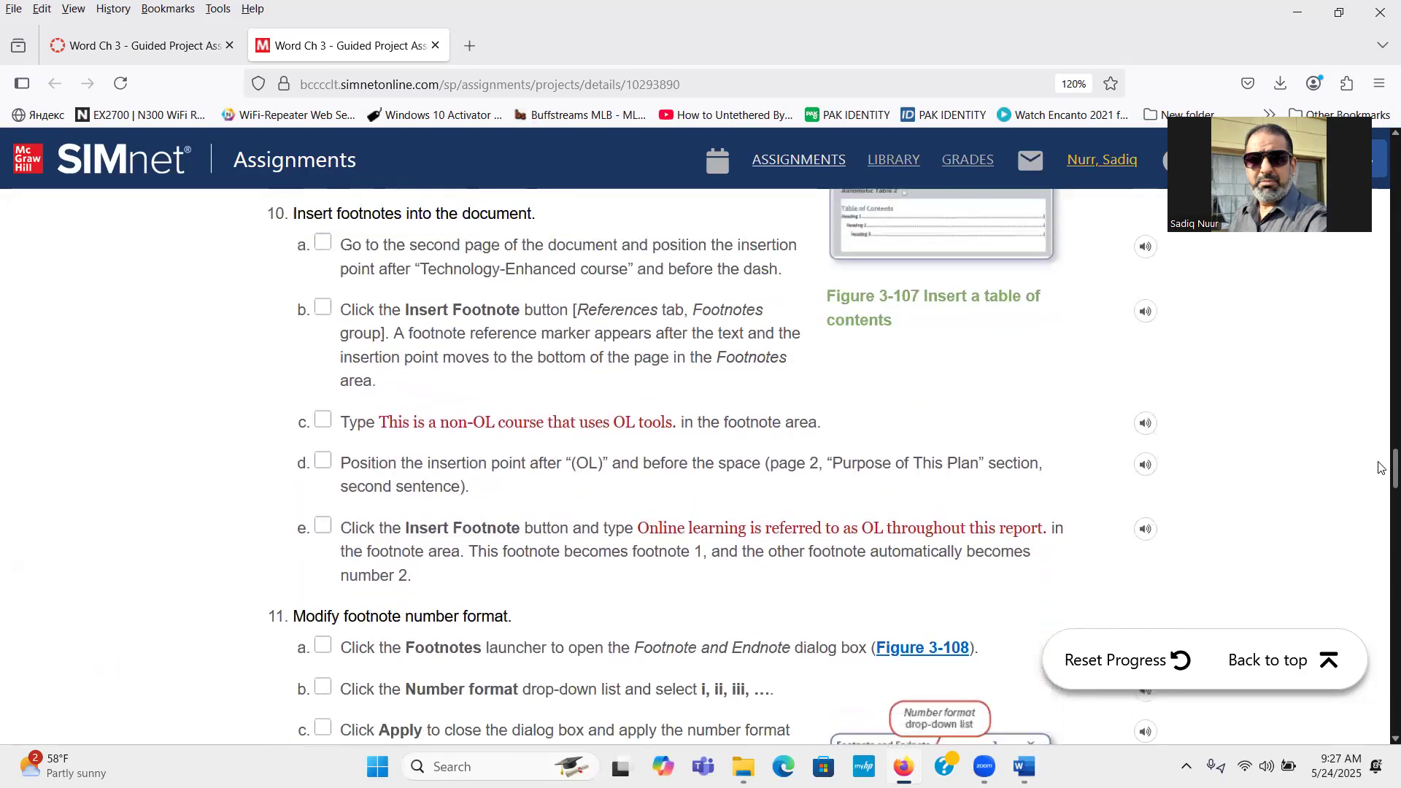
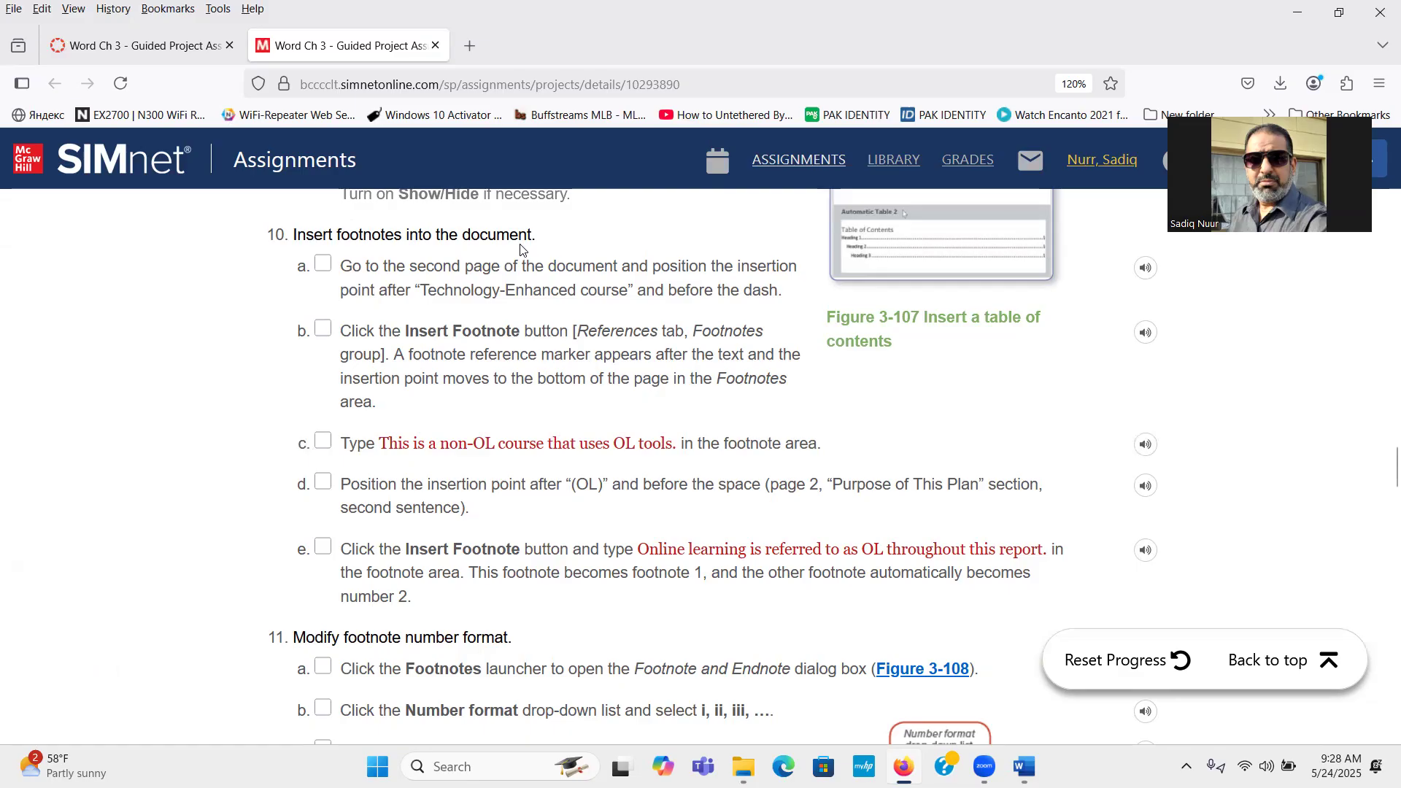
click(324, 263)
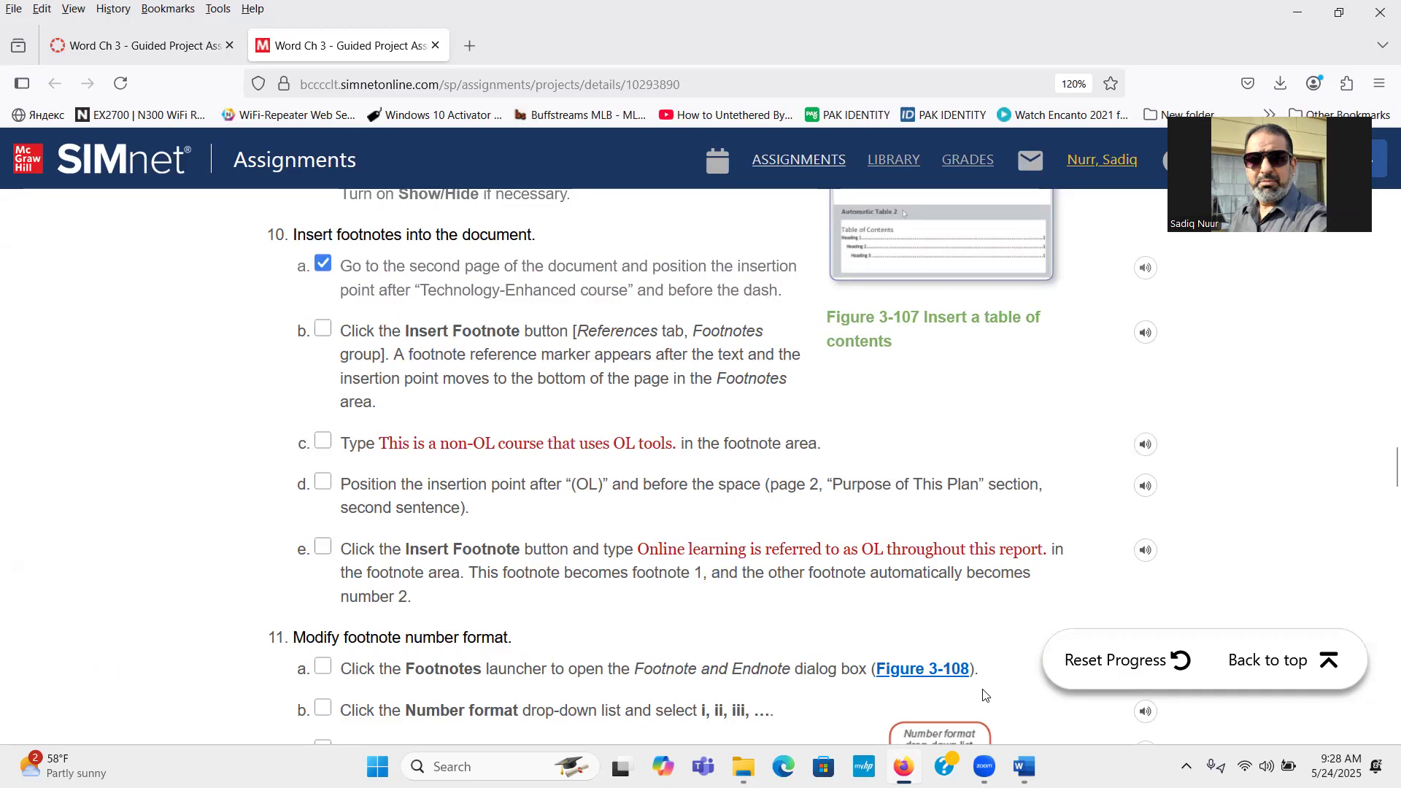
Switch to the Word document and place the insertion point on page 2 after "Technology-Enhanced course" and before the dash
click(1024, 766)
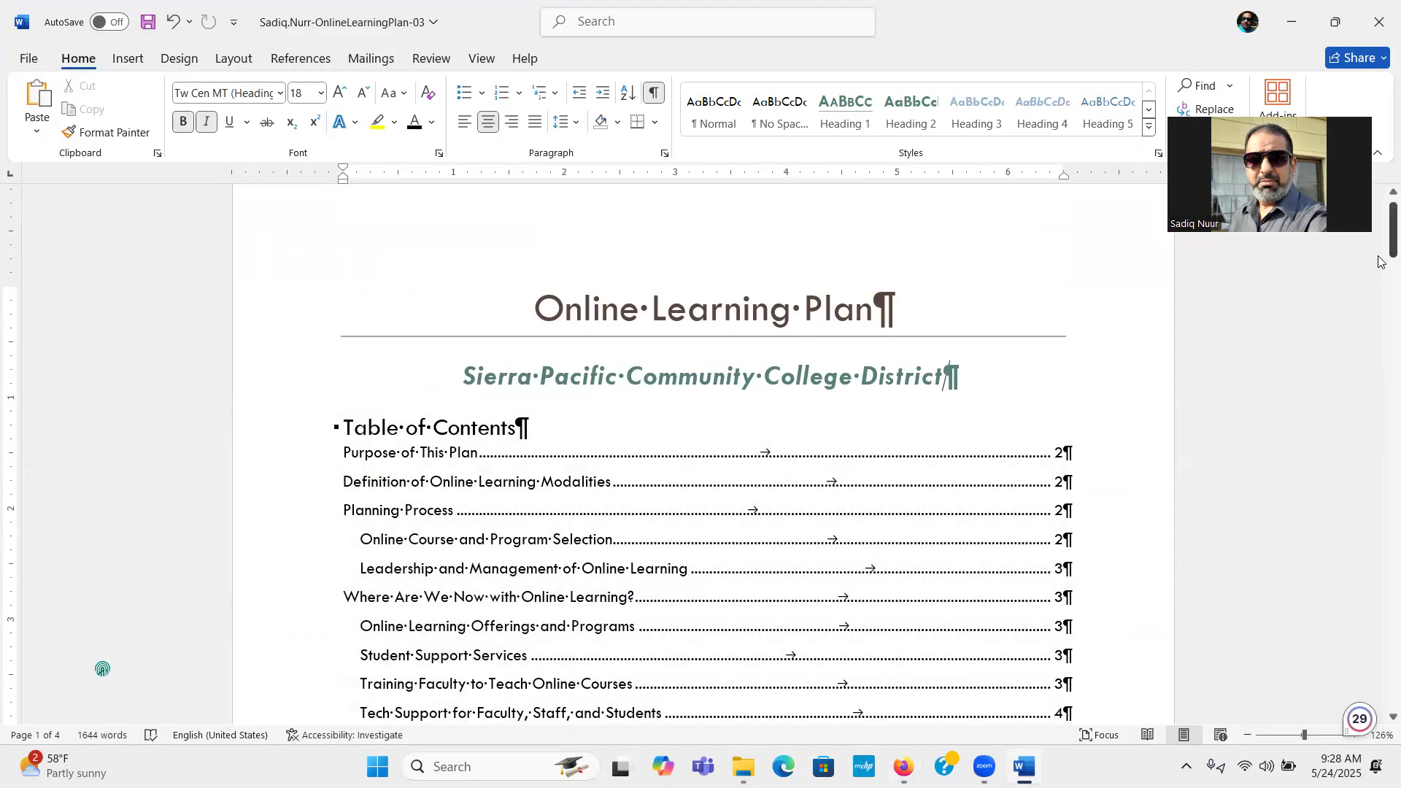
drag(1378, 228, 1379, 349)
scroll(1379, 363, down, 1)
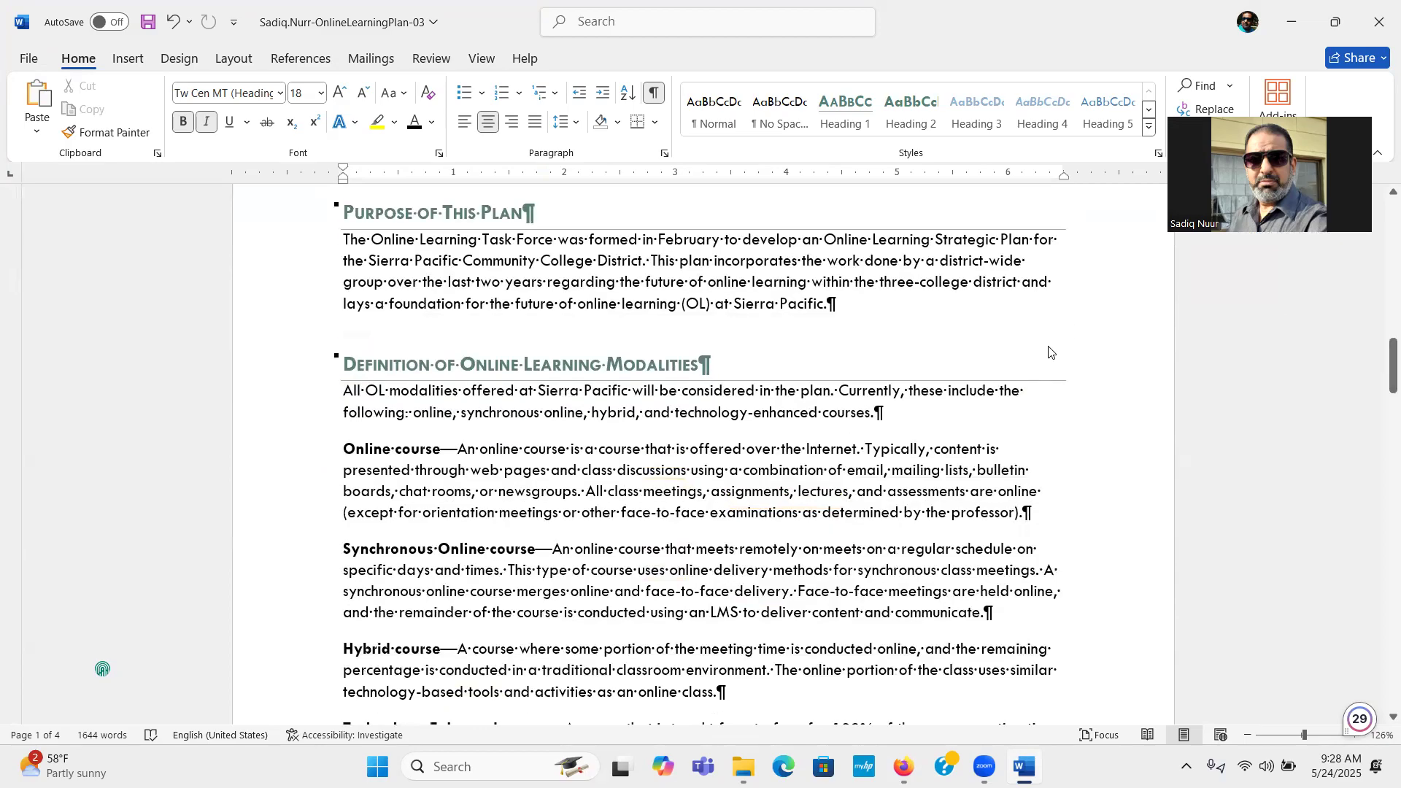
click(911, 352)
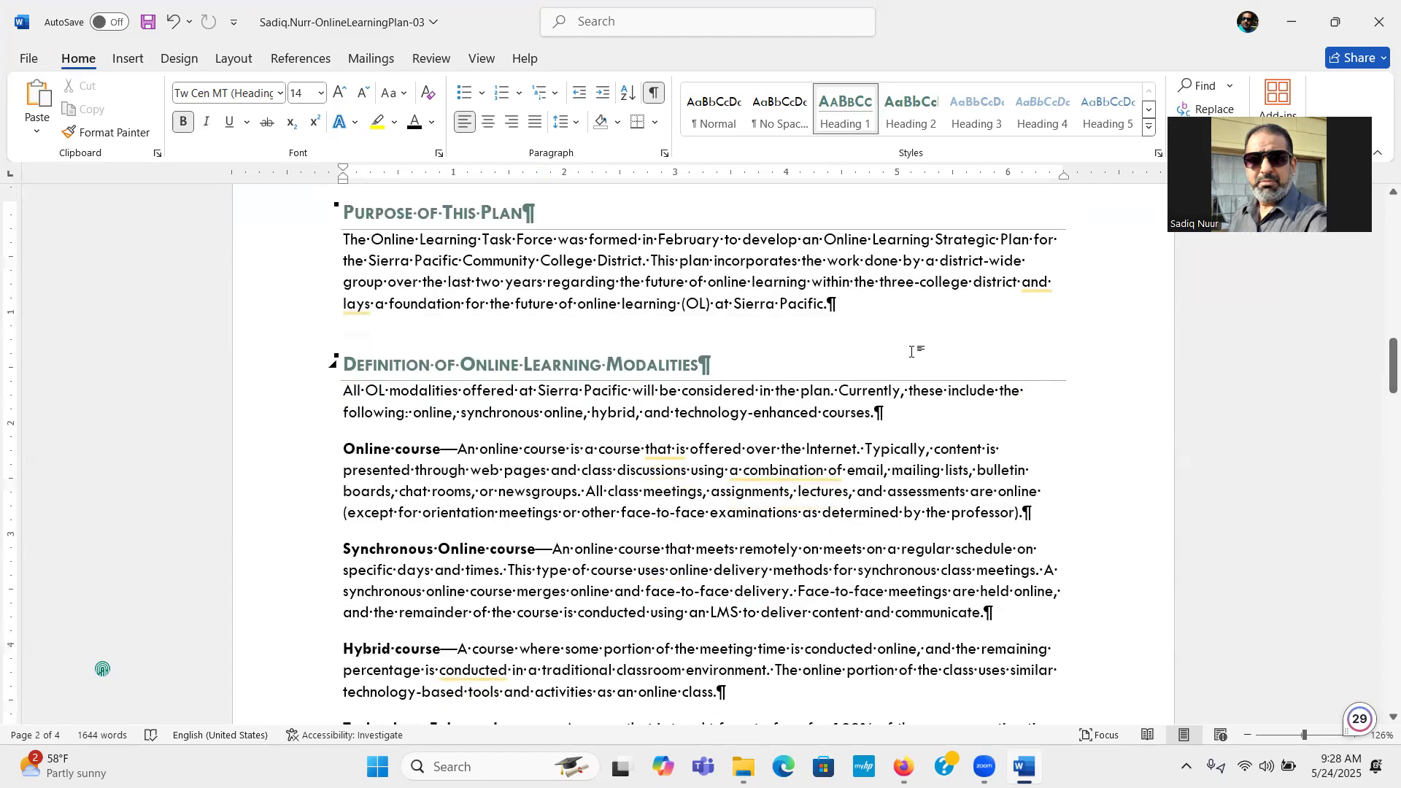
click(76, 739)
drag(1379, 364, 1379, 389)
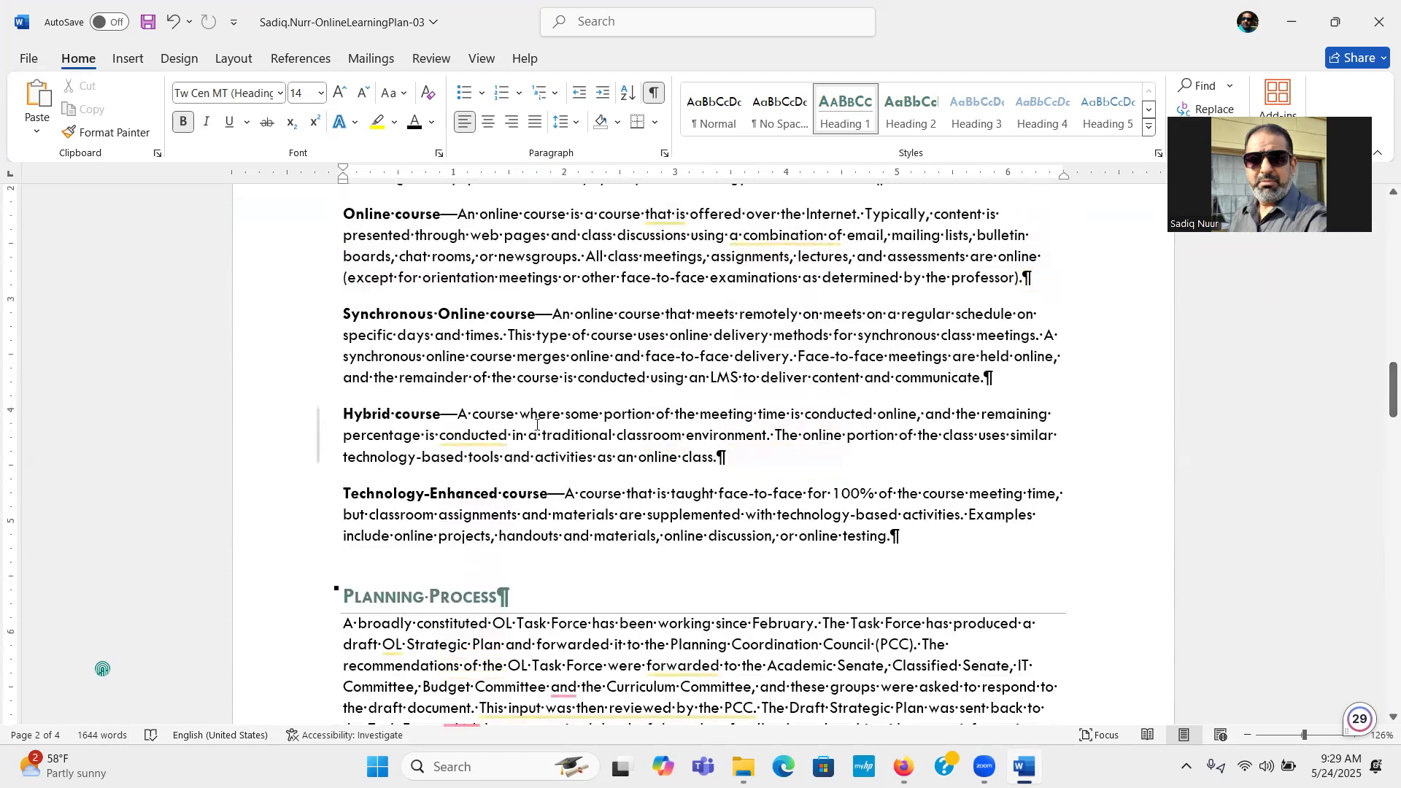
click(548, 493)
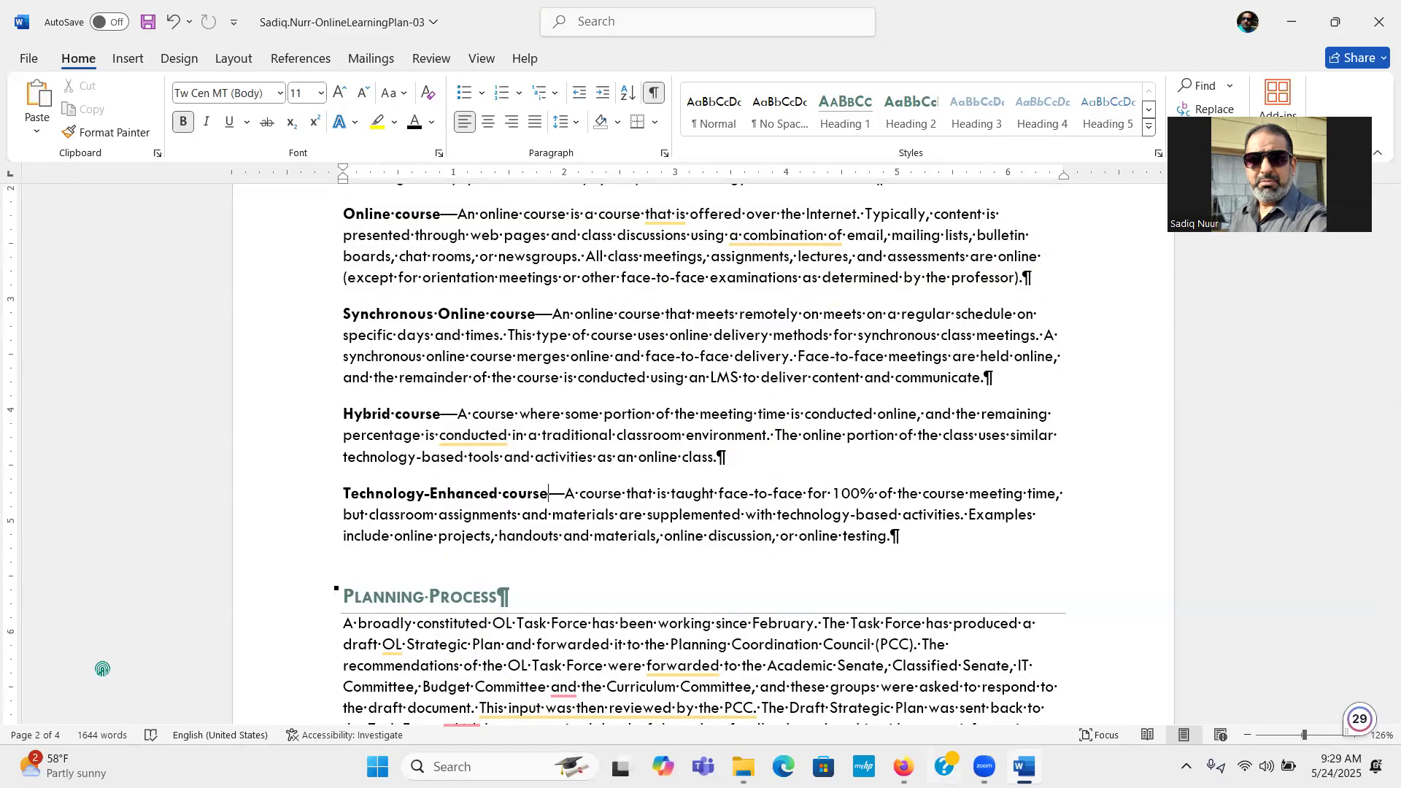
Return to the SIMnet instructions and mark step 10b, on inserting the footnote, as completed
key(alt+Tab)
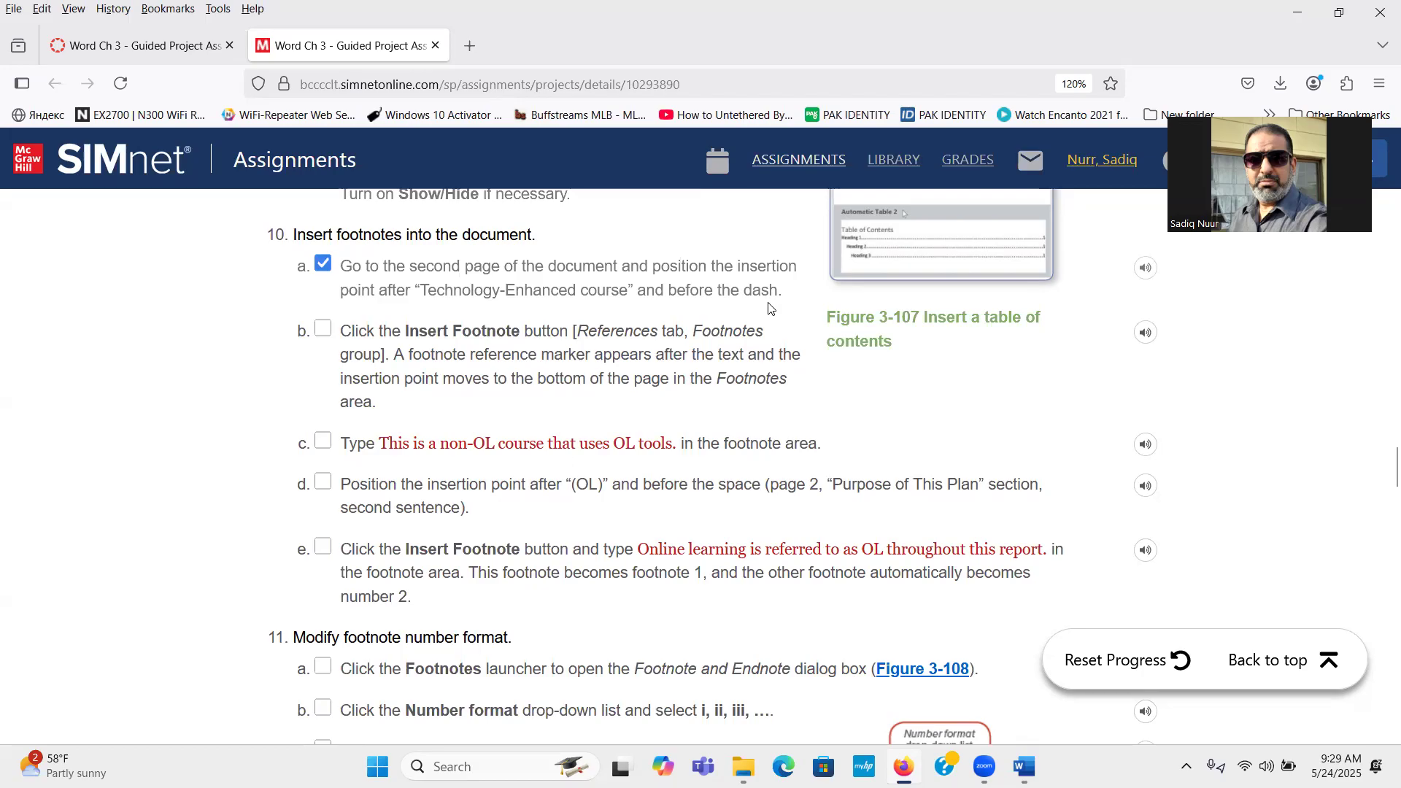
click(325, 332)
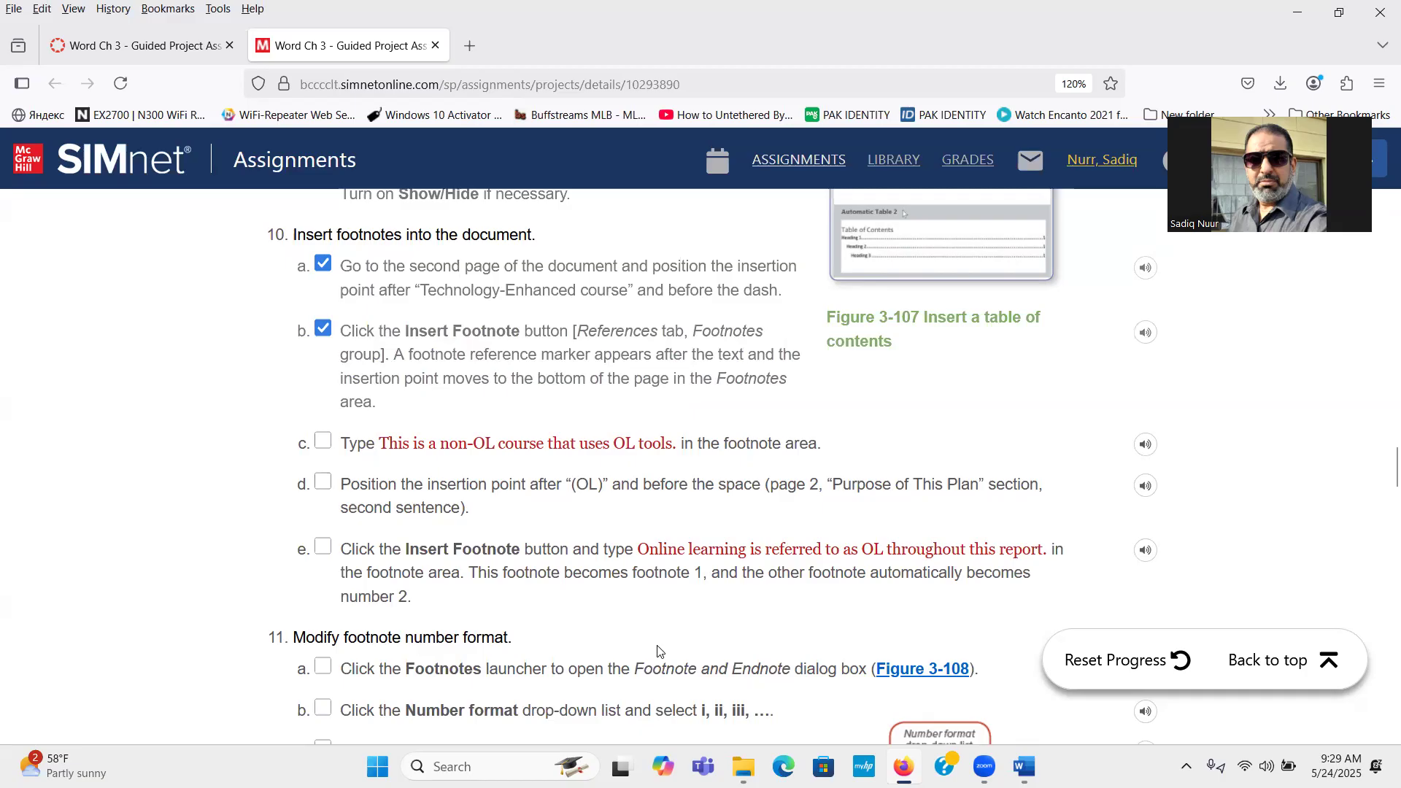
In the Word document, insert a footnote at the insertion point after "Technology-Enhanced course"
click(1025, 766)
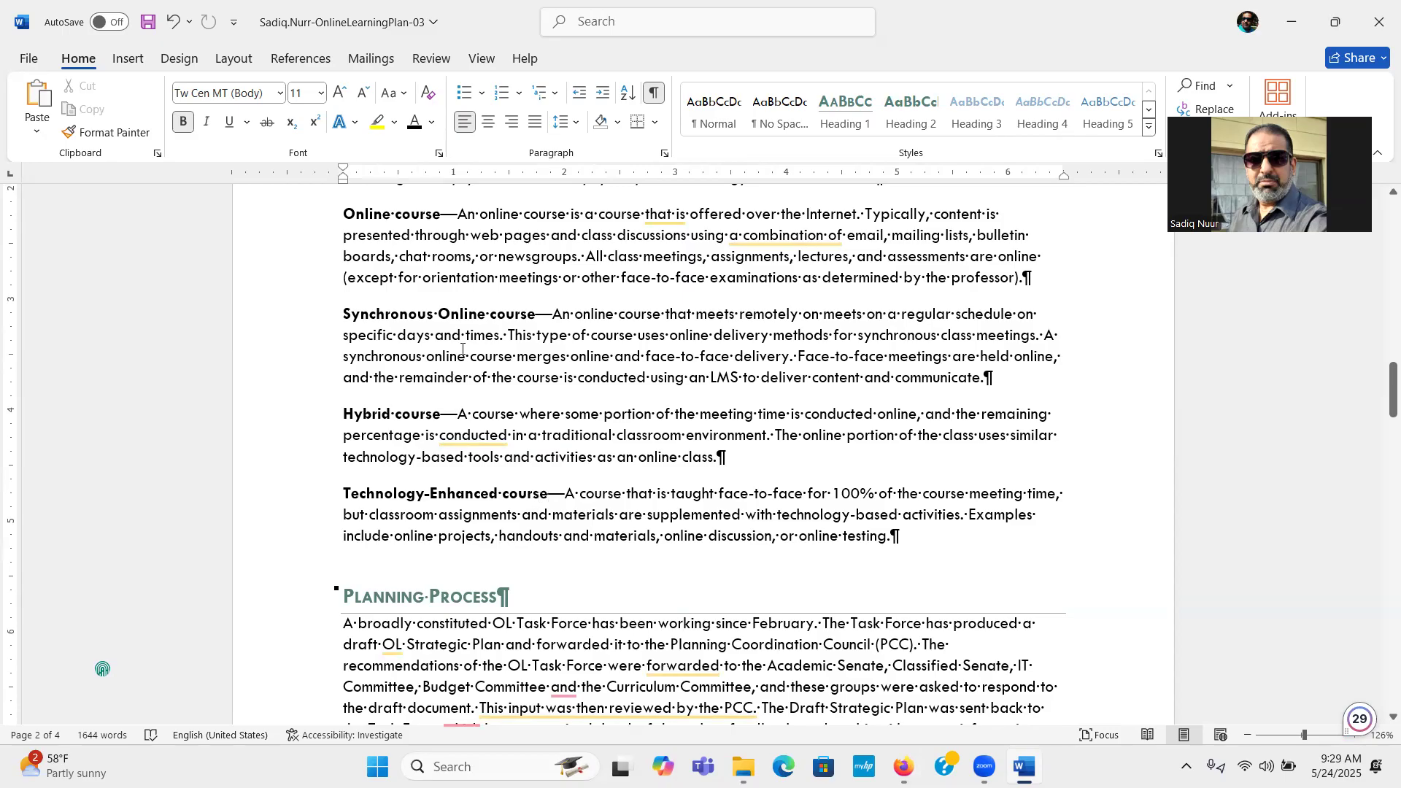
click(129, 63)
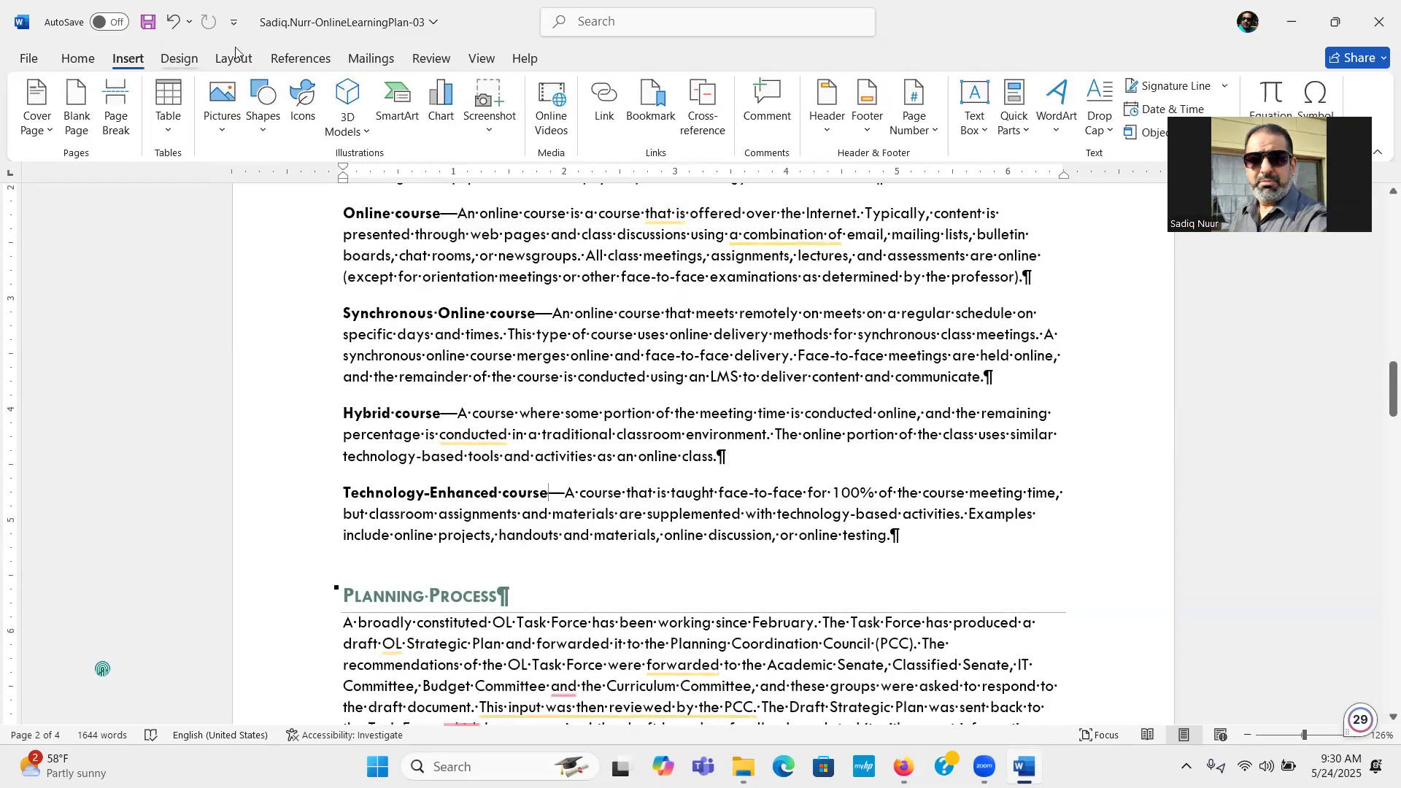
click(296, 57)
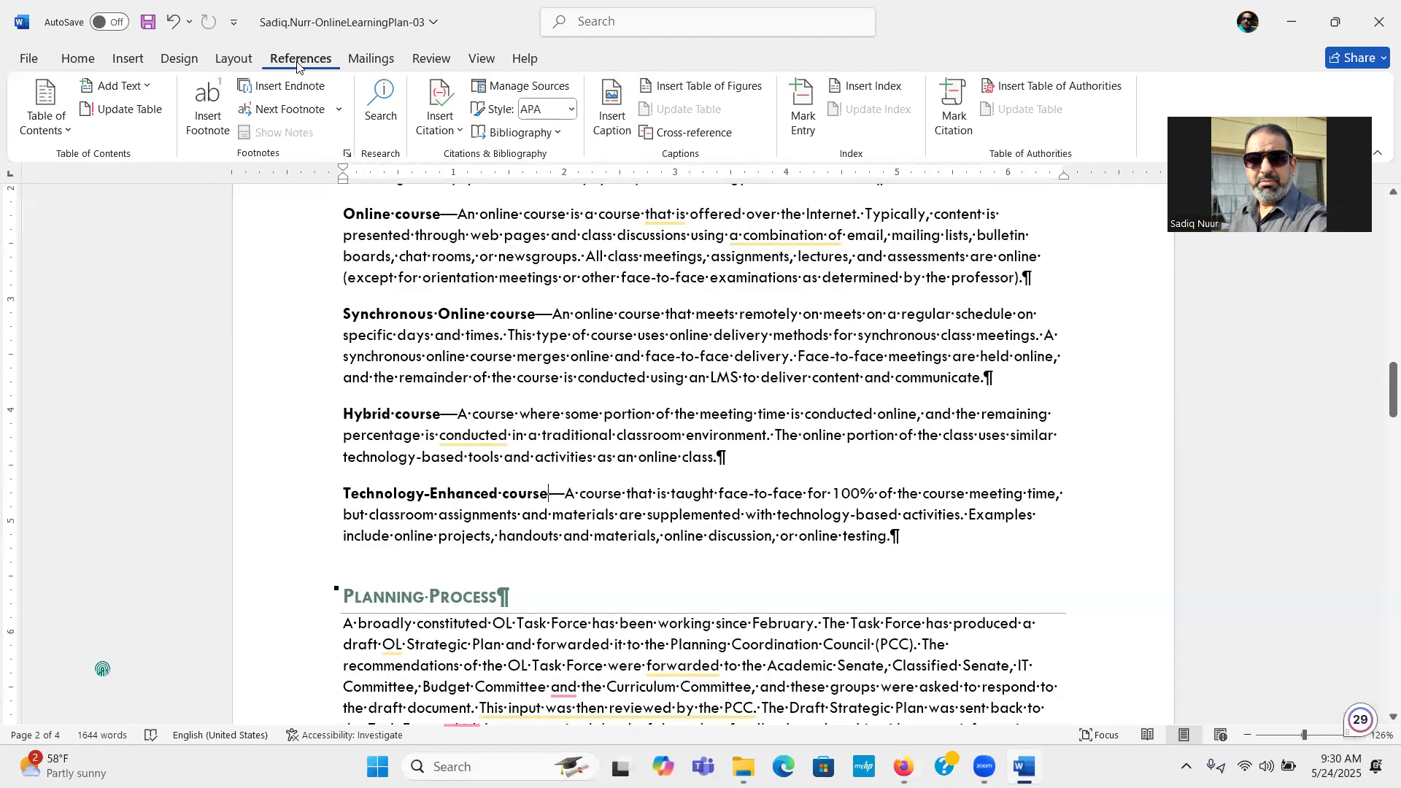
click(289, 154)
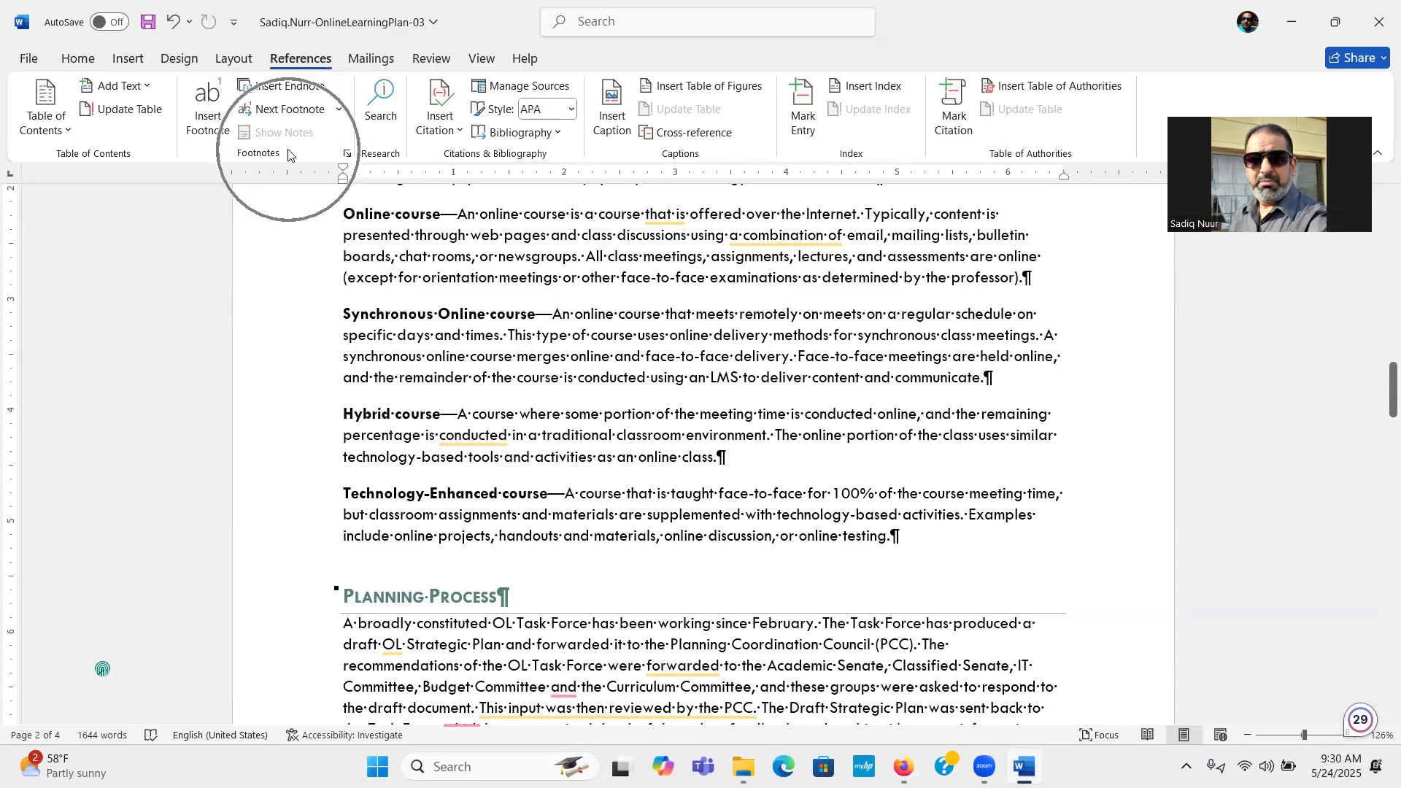
key(ctrl)
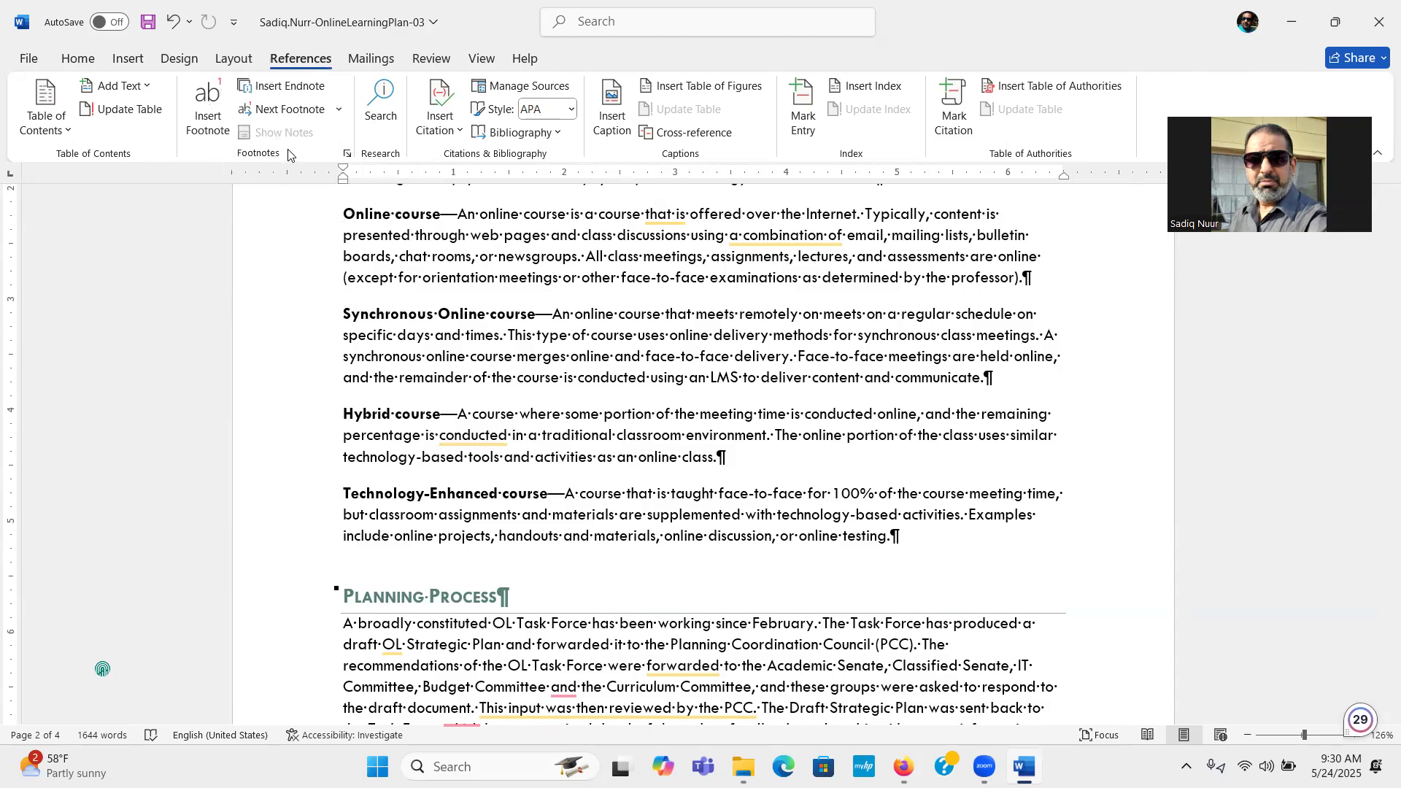
key(ctrl)
key(ctrl)
key(ctrl)
key(ctrl)
key(ctrl)
click(214, 110)
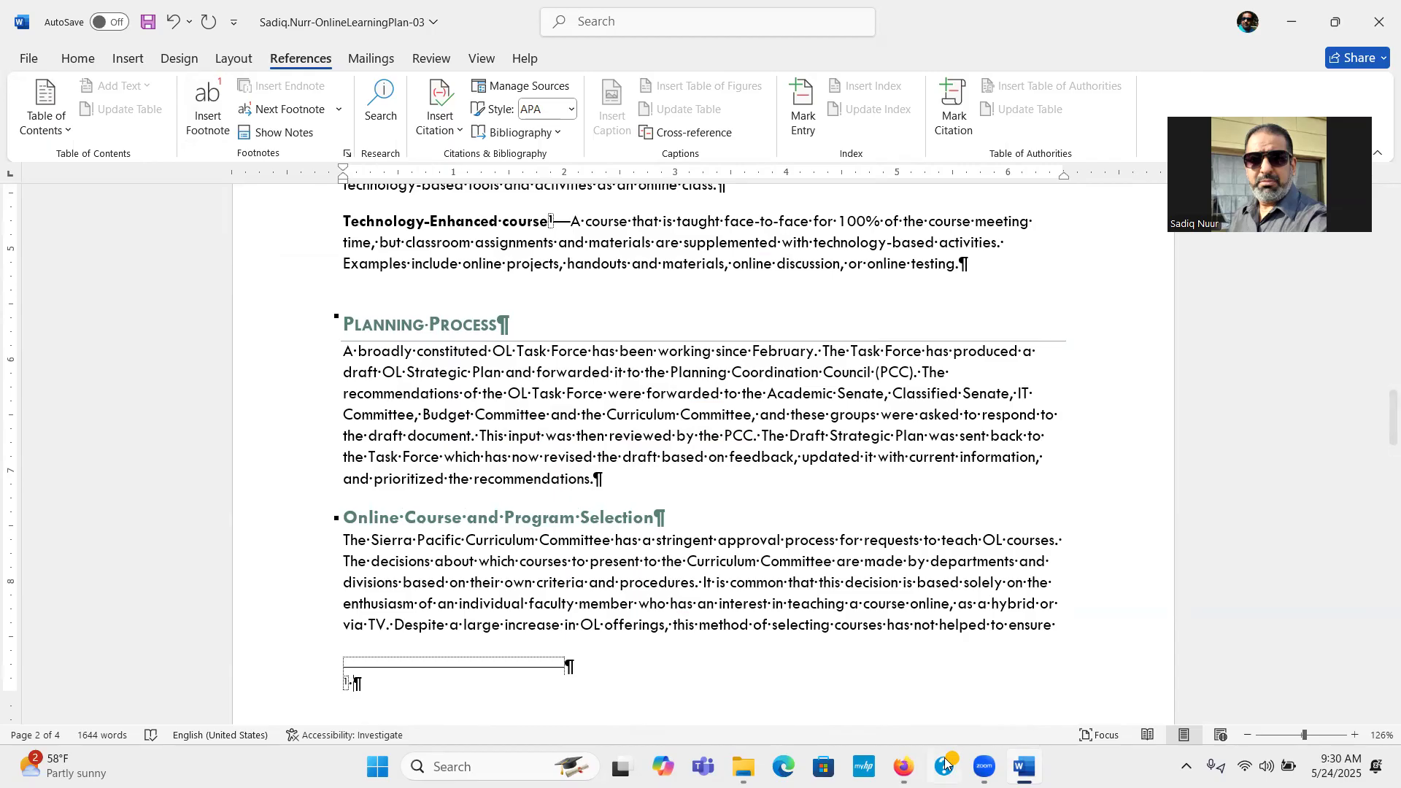
Copy "This is a non-OL course that uses OL tools." from SIMnet step 10c and paste it as the footnote text in Word
mouse_move(1023, 766)
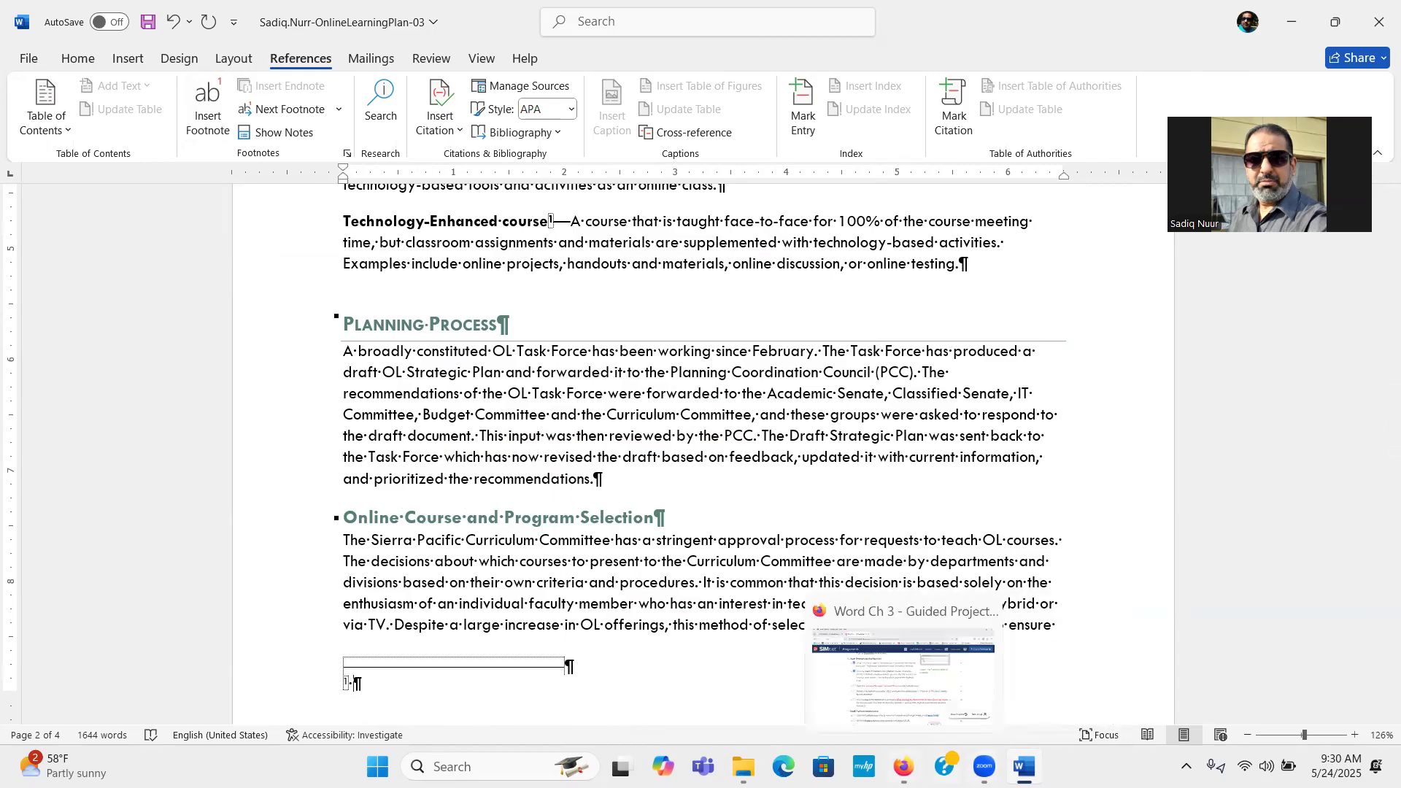
click(903, 766)
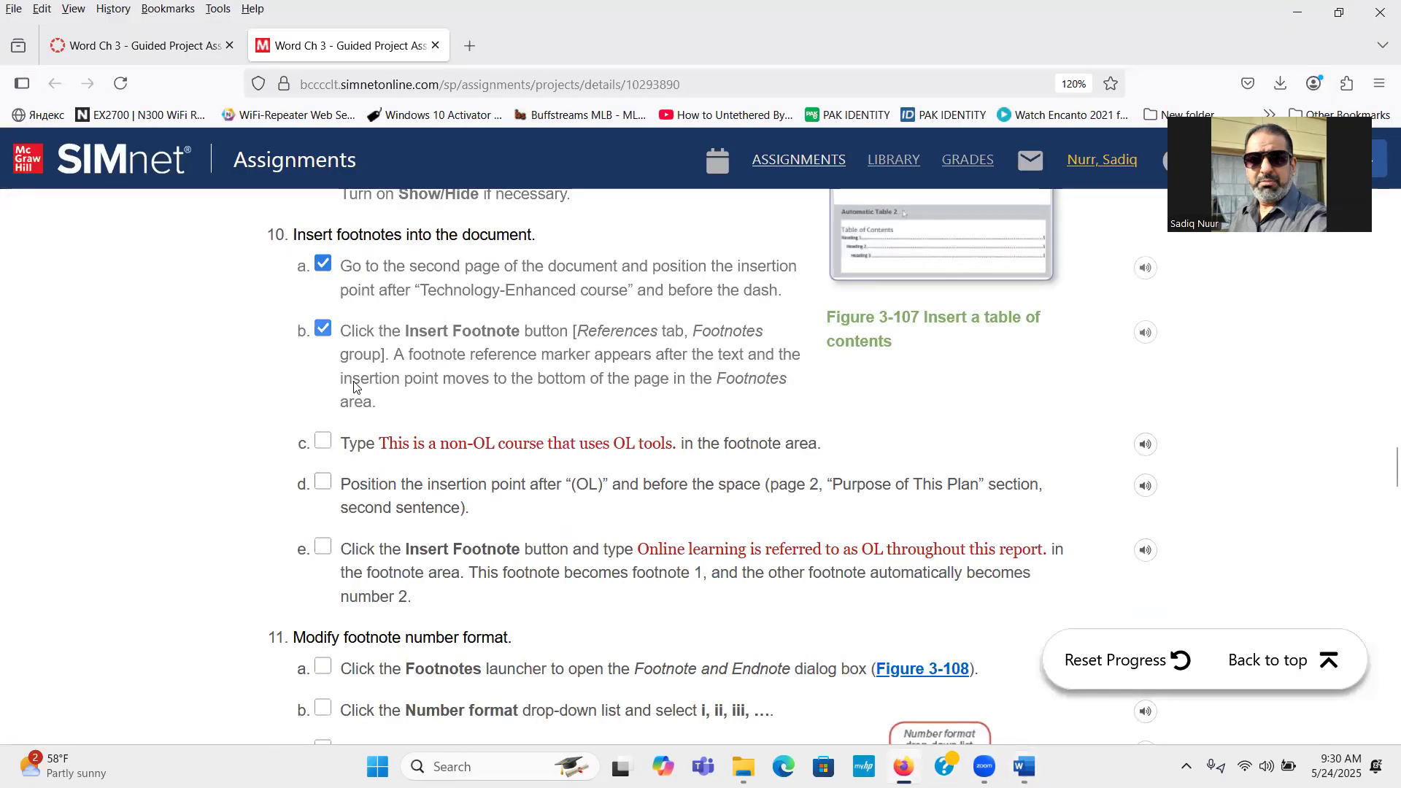
drag(381, 445, 672, 463)
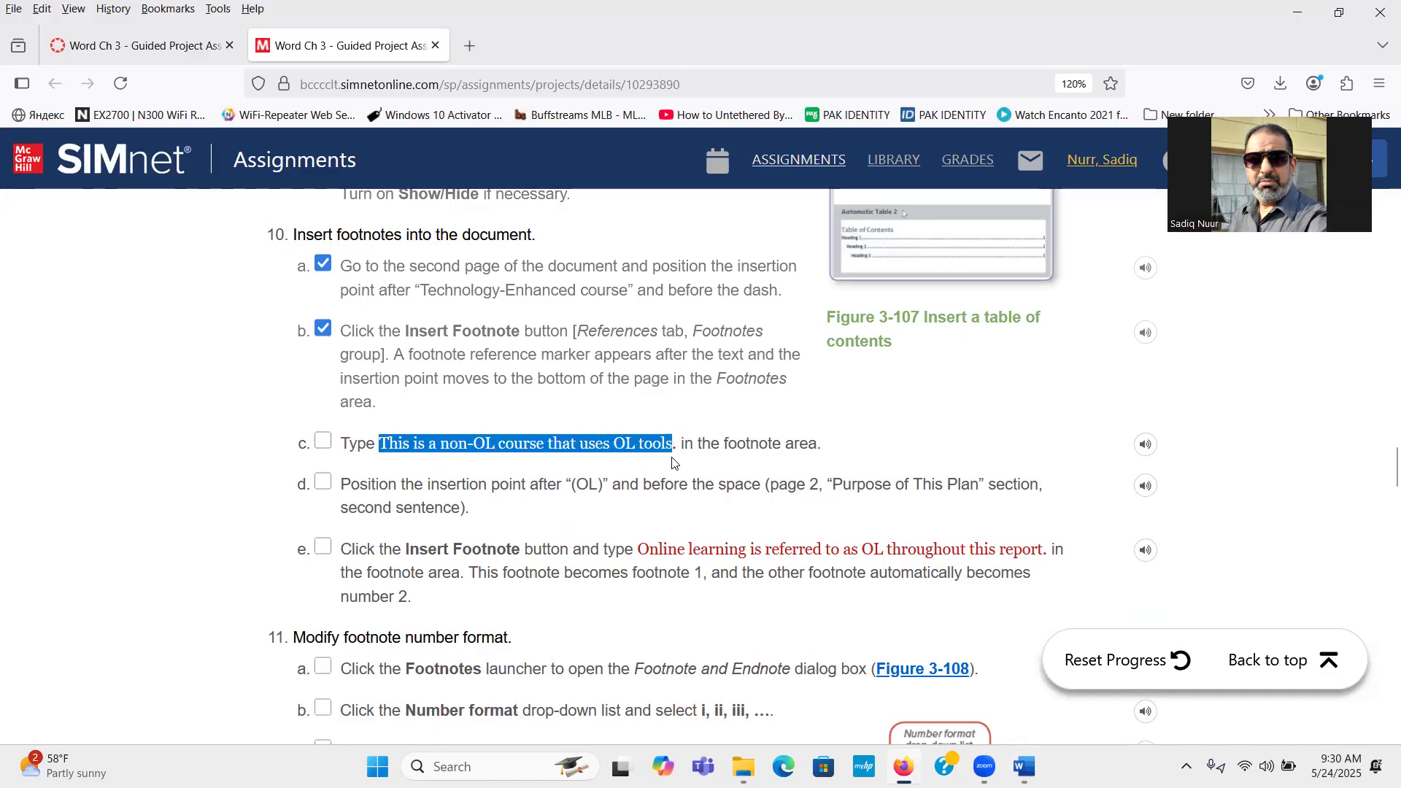
click(666, 463)
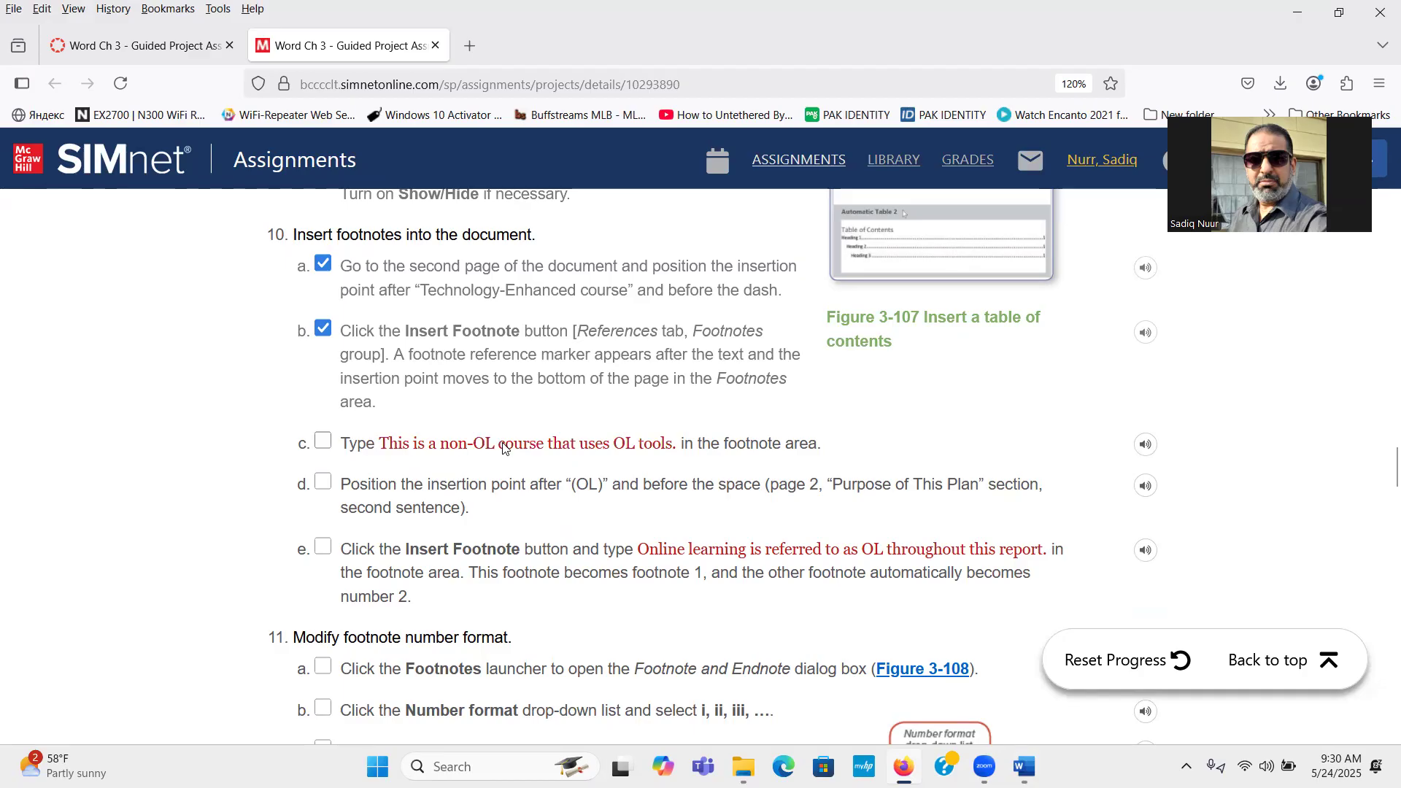
drag(379, 446, 677, 464)
key(ctrl+c)
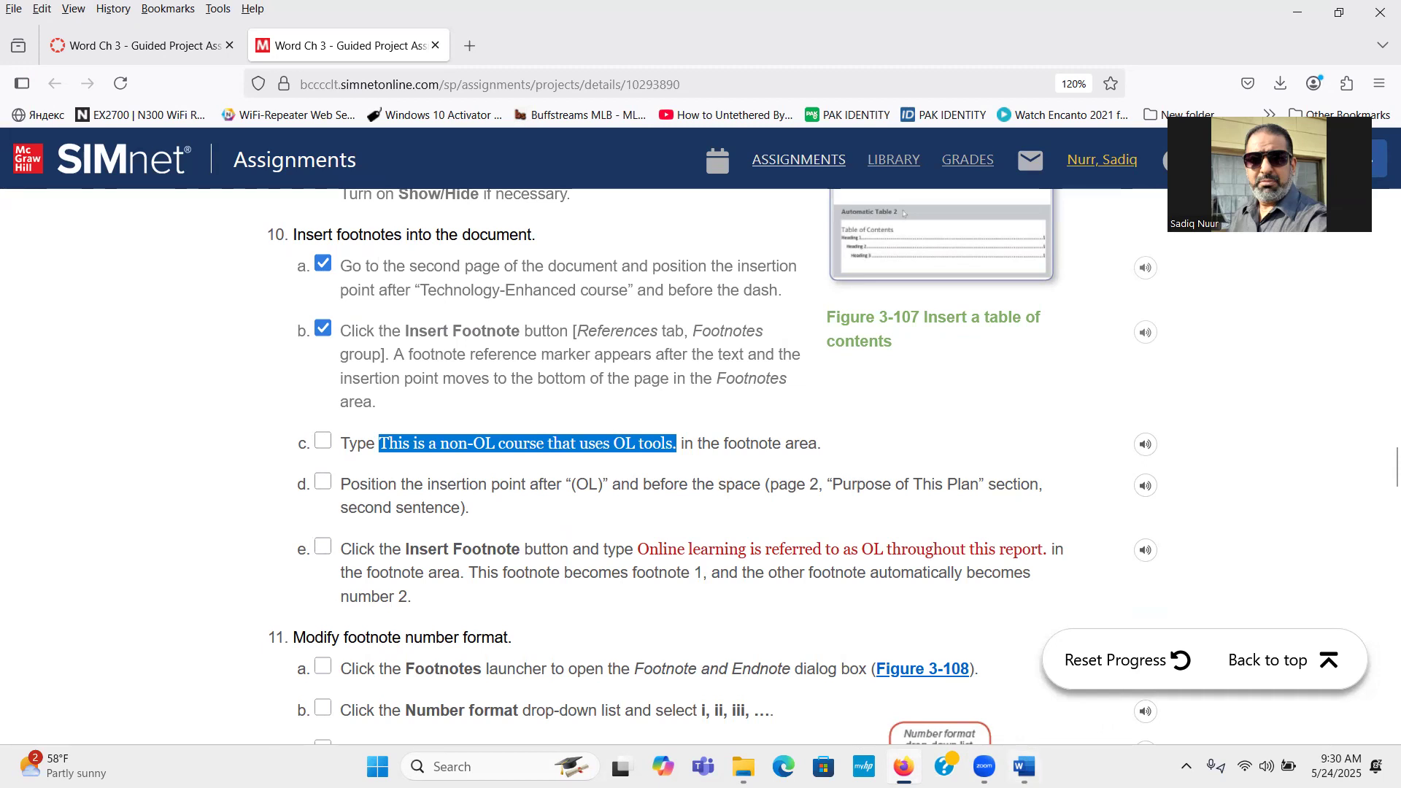
click(1024, 766)
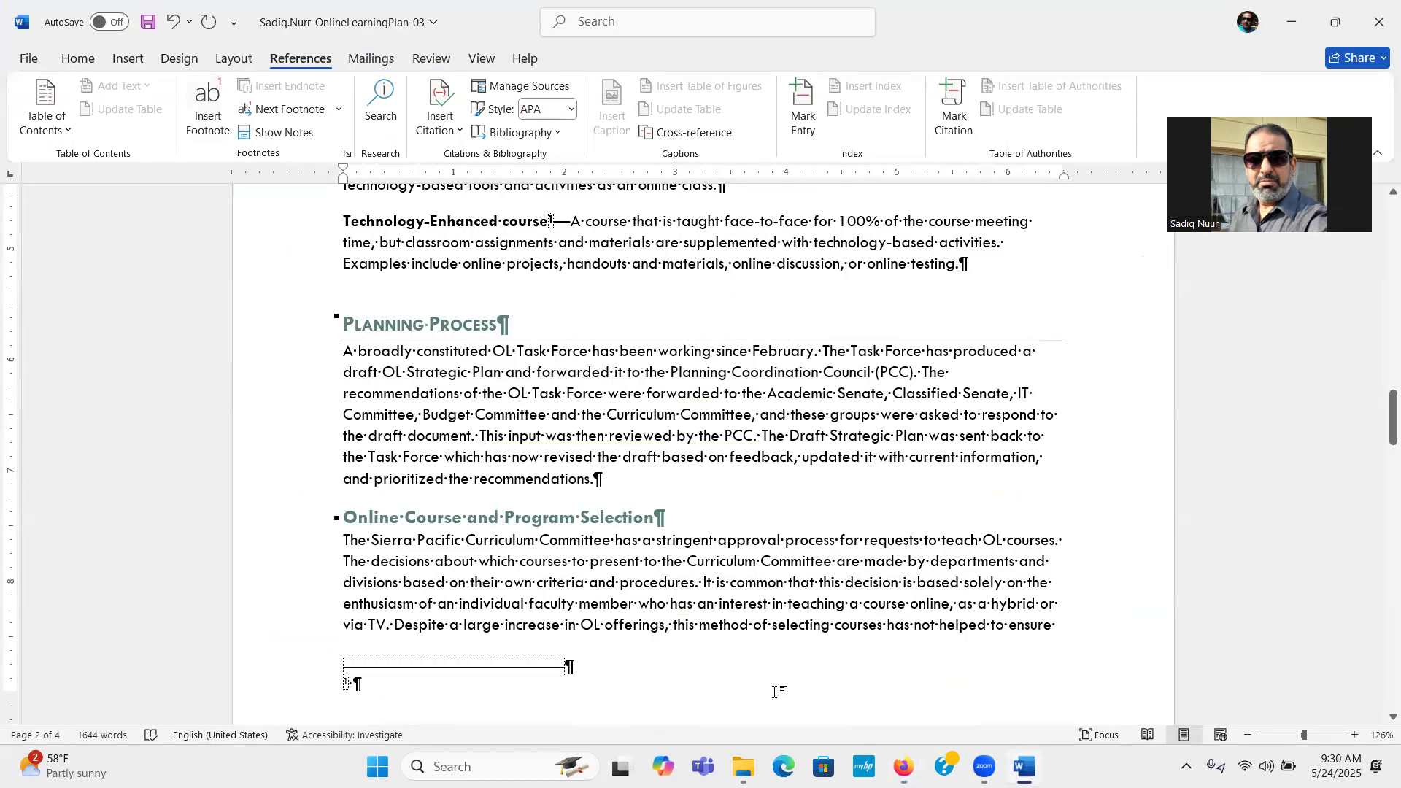
key(ctrl+v)
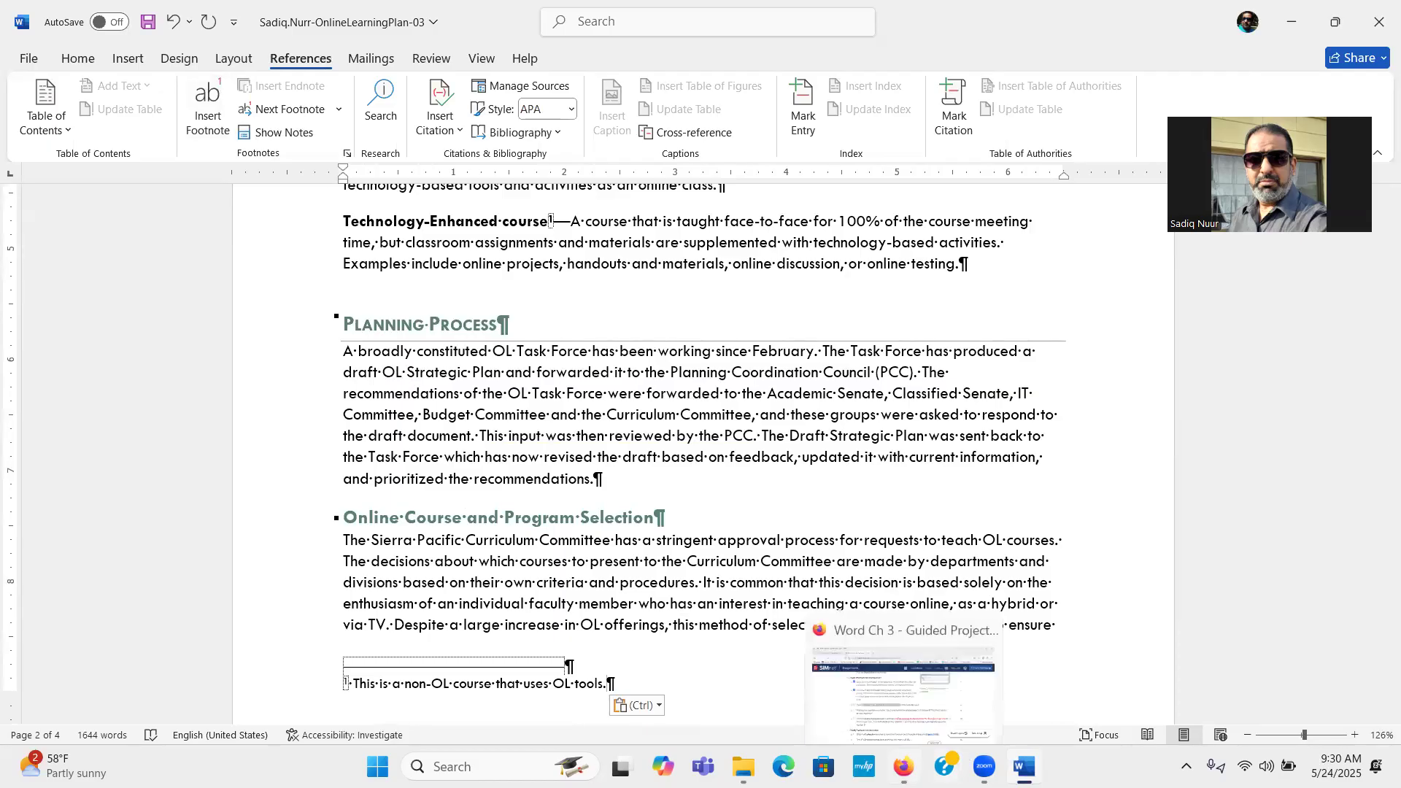
Switch back to the SIMnet page and mark steps 10c and 10d as completed
click(905, 664)
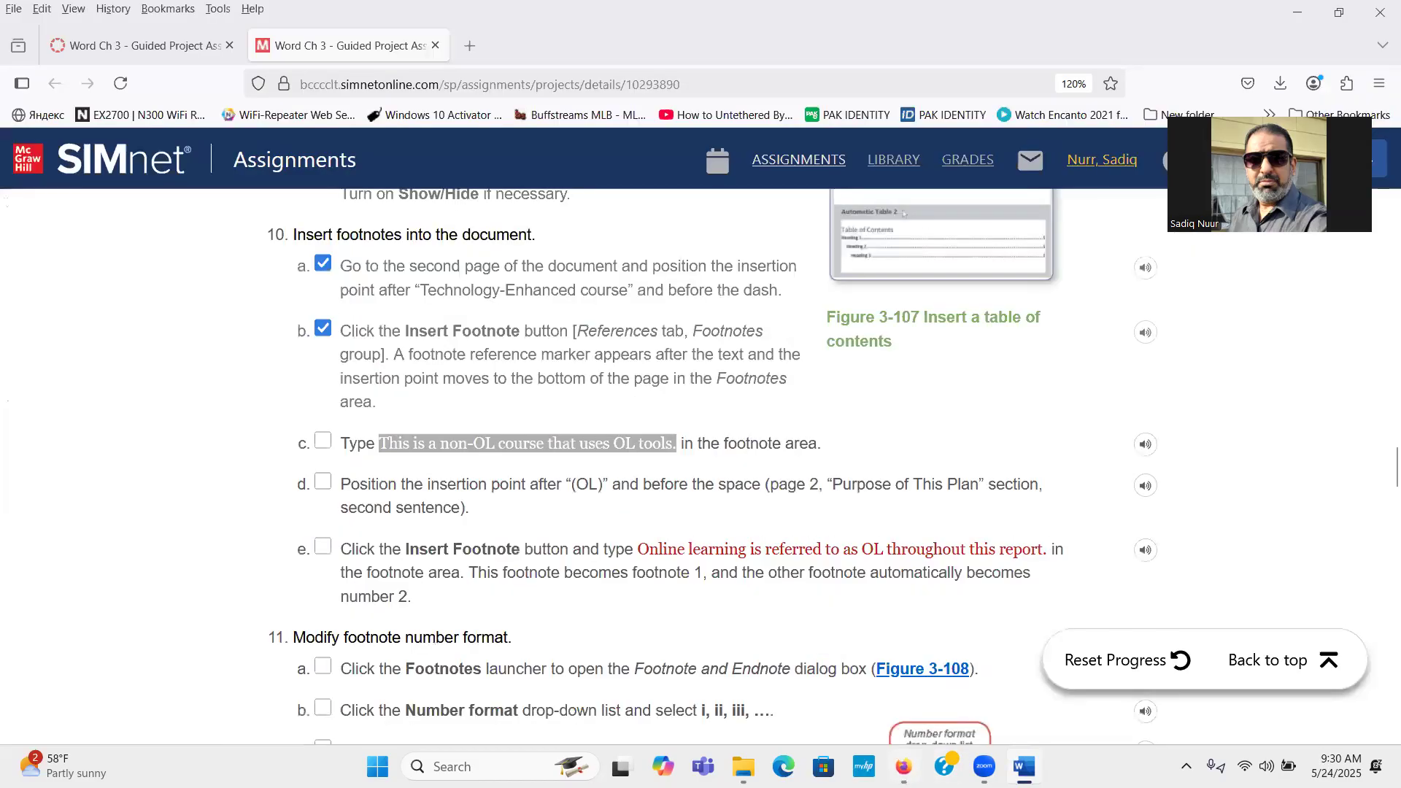
click(323, 440)
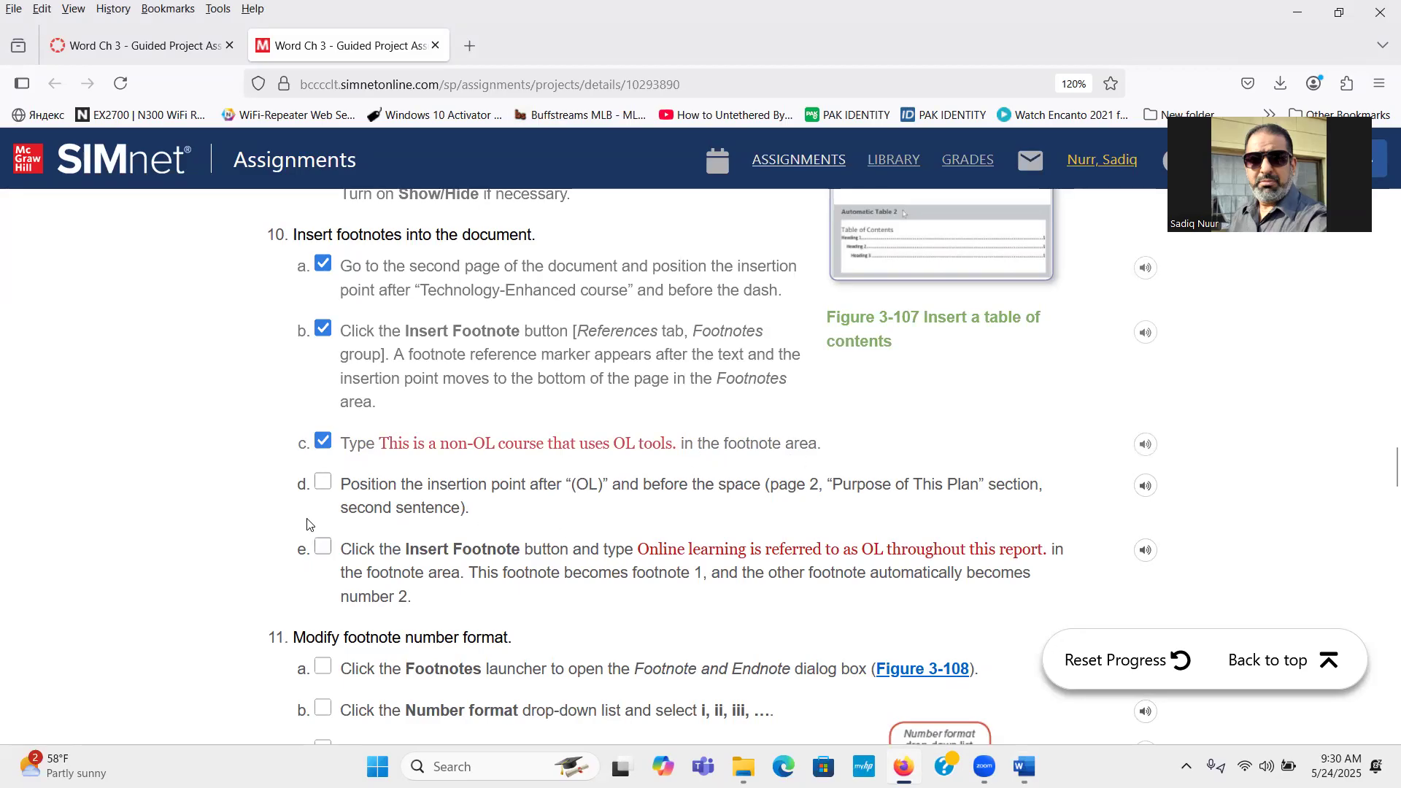
click(324, 484)
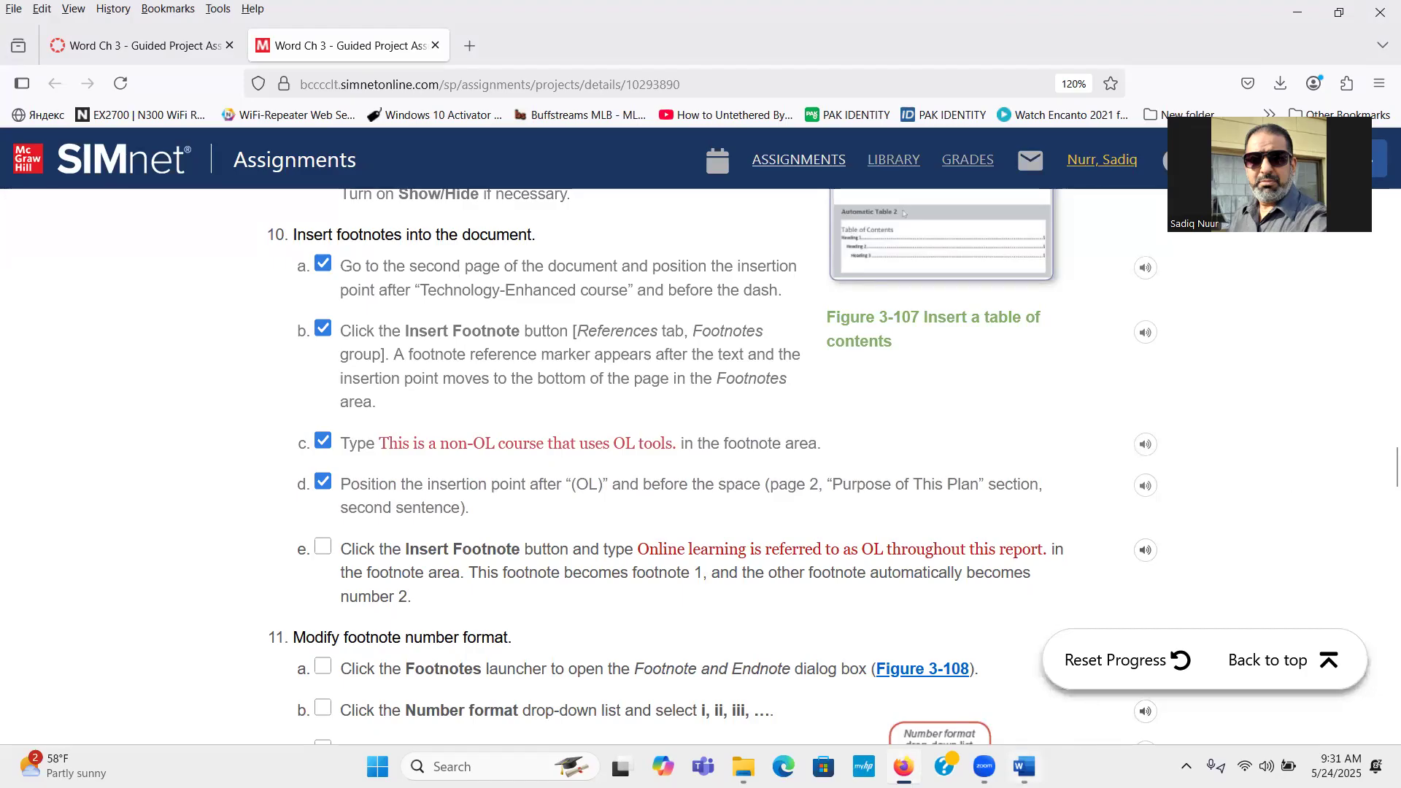
click(1024, 766)
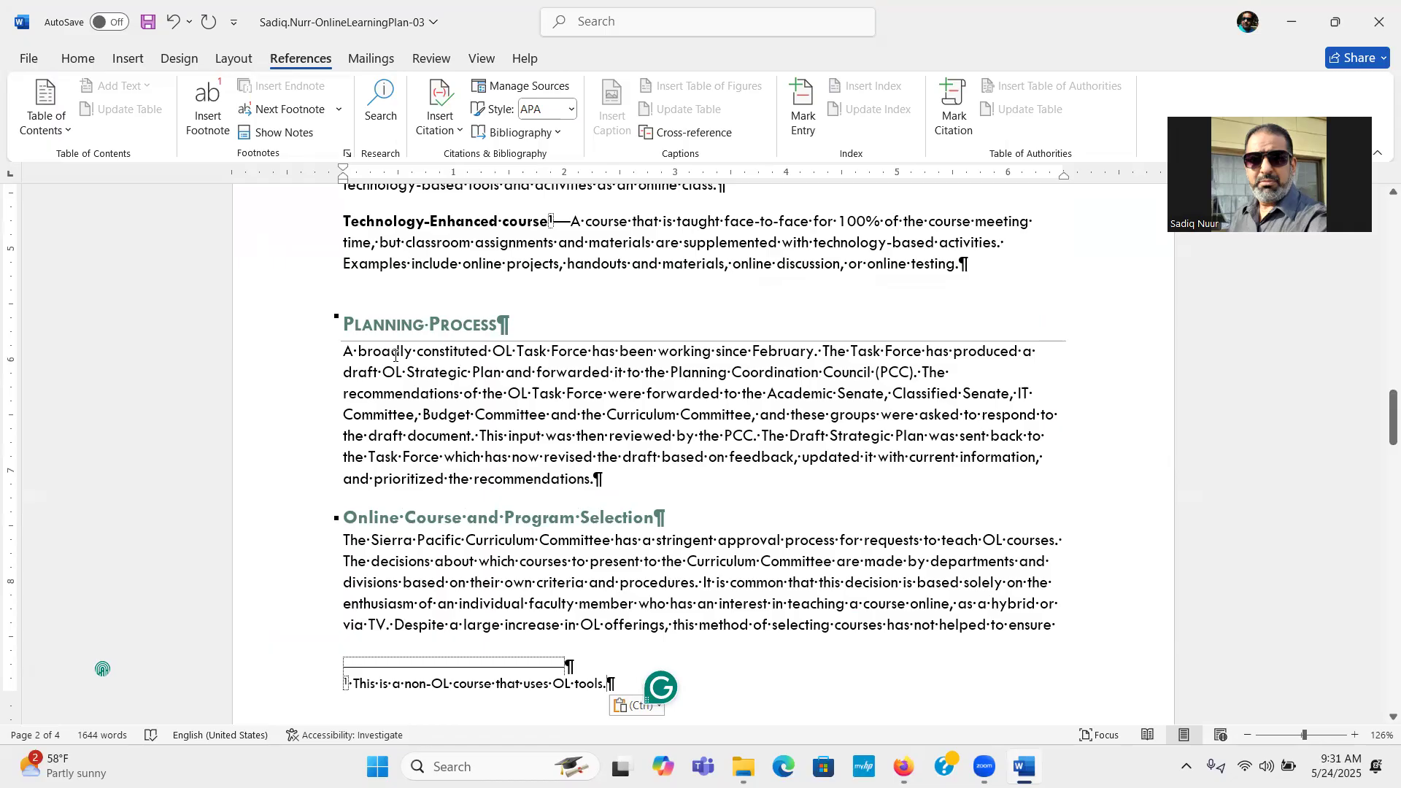
click(511, 350)
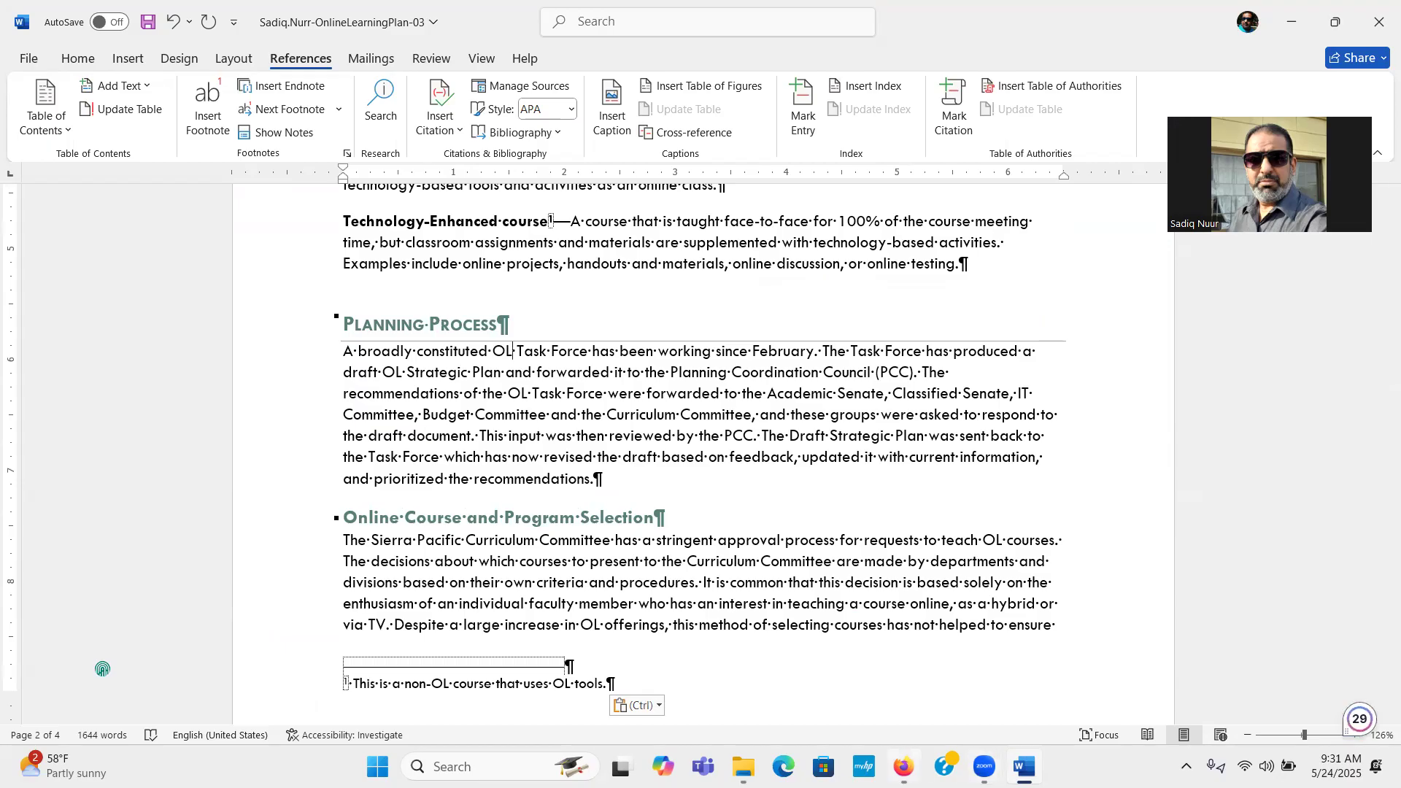
click(903, 766)
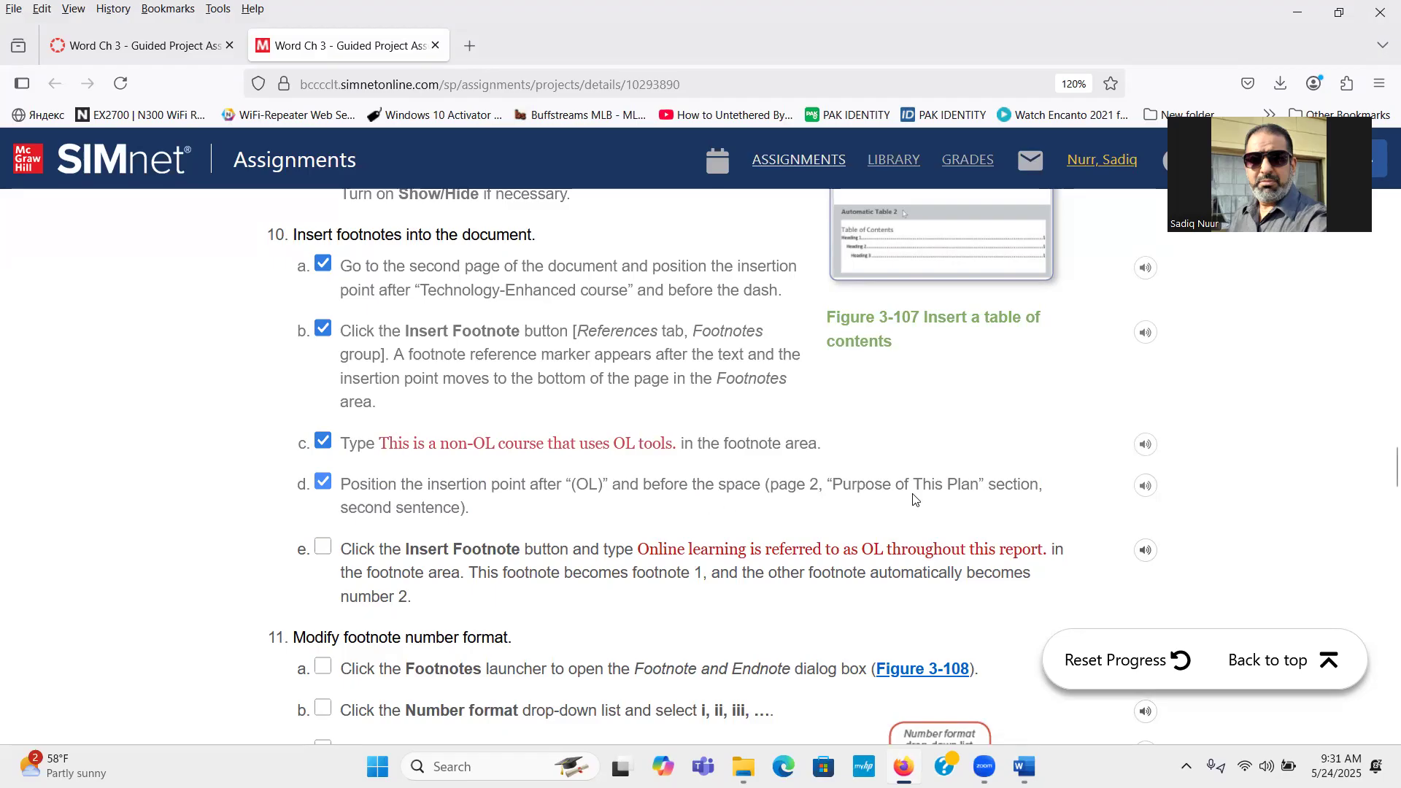
In the Word document, place the insertion point after "(OL)" and before the space in the Purpose of This Plan section
click(1024, 766)
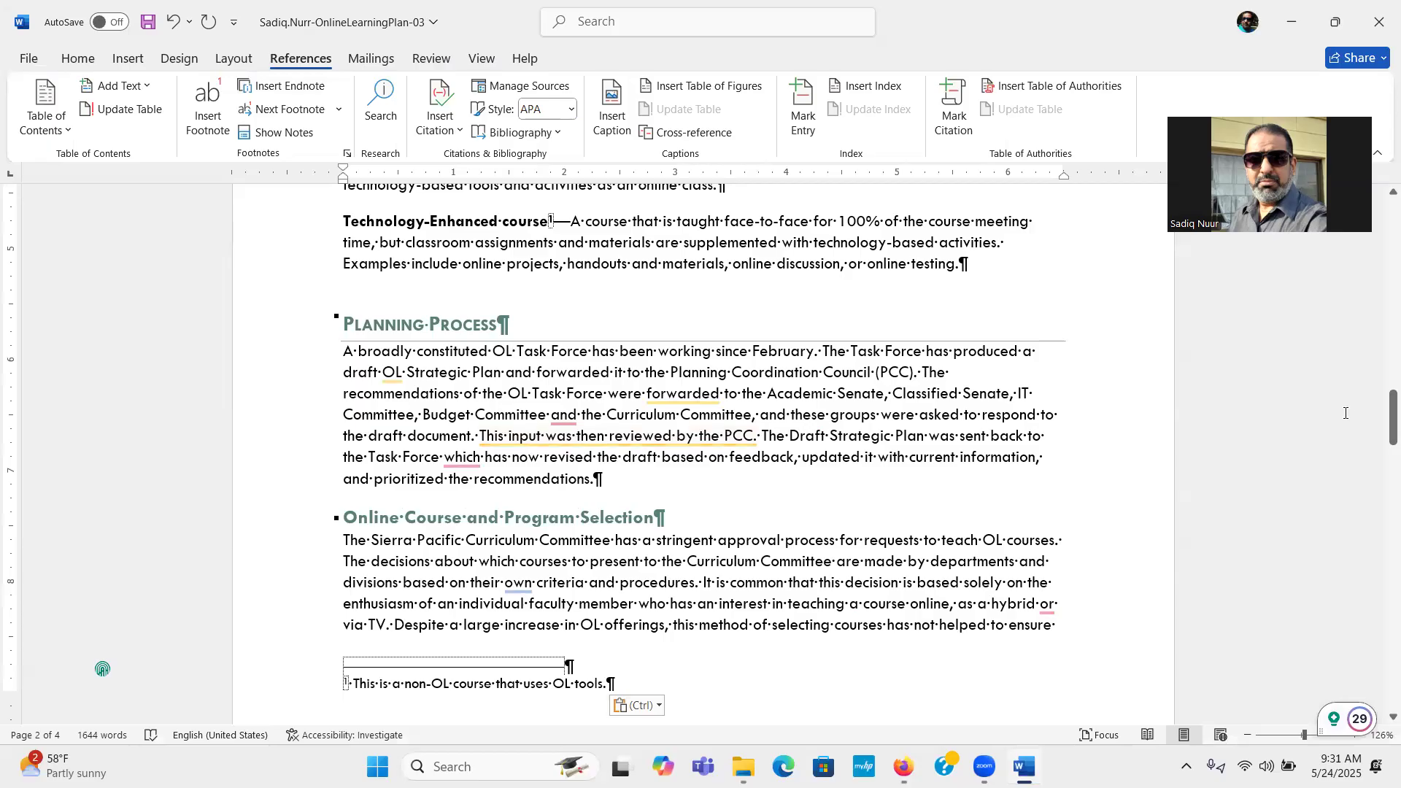
drag(1381, 413, 1379, 358)
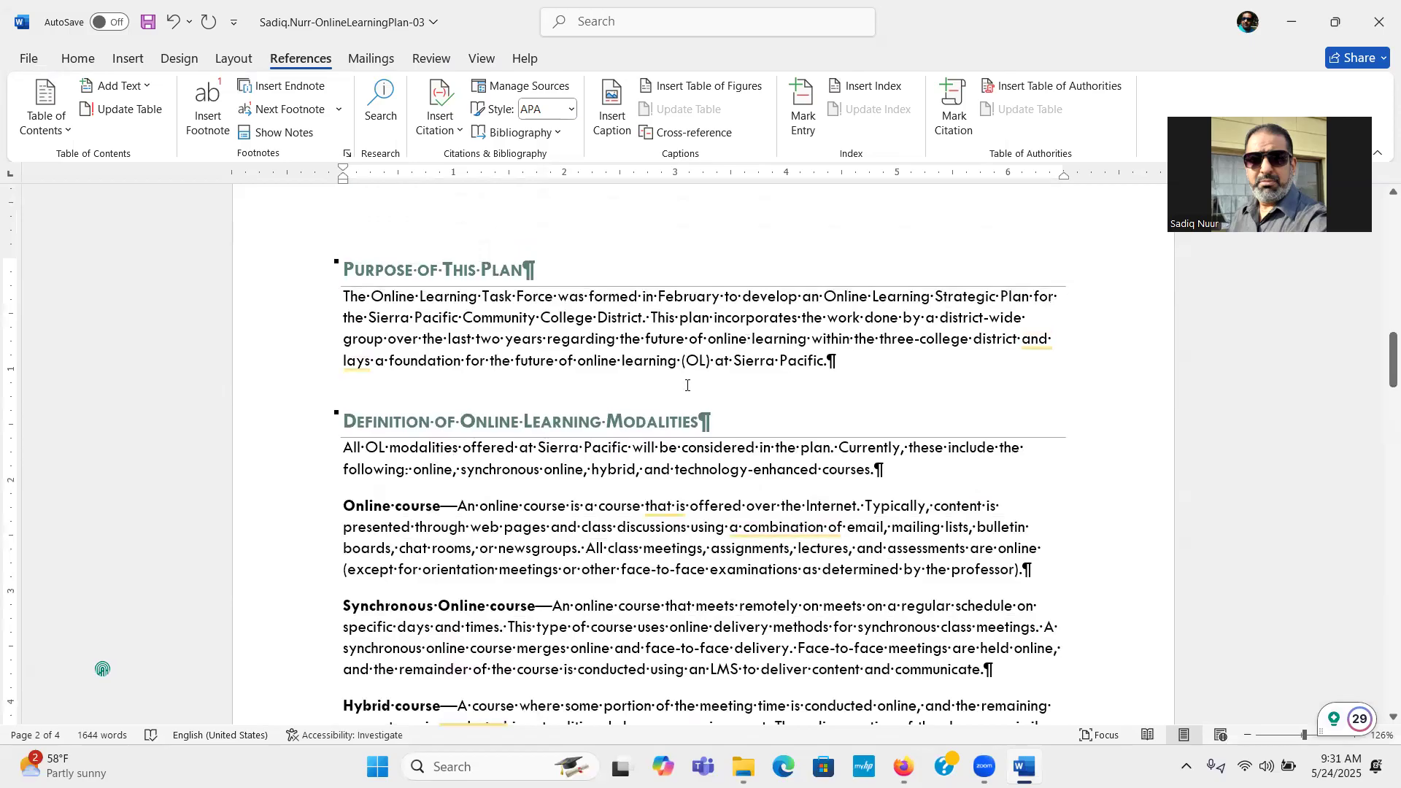
click(712, 361)
key(Delete)
key(ctrl+z)
Compare SIMnet step 10d with the Purpose of This Plan section in Word, and clear the completed mark of step 10d
right_click(903, 767)
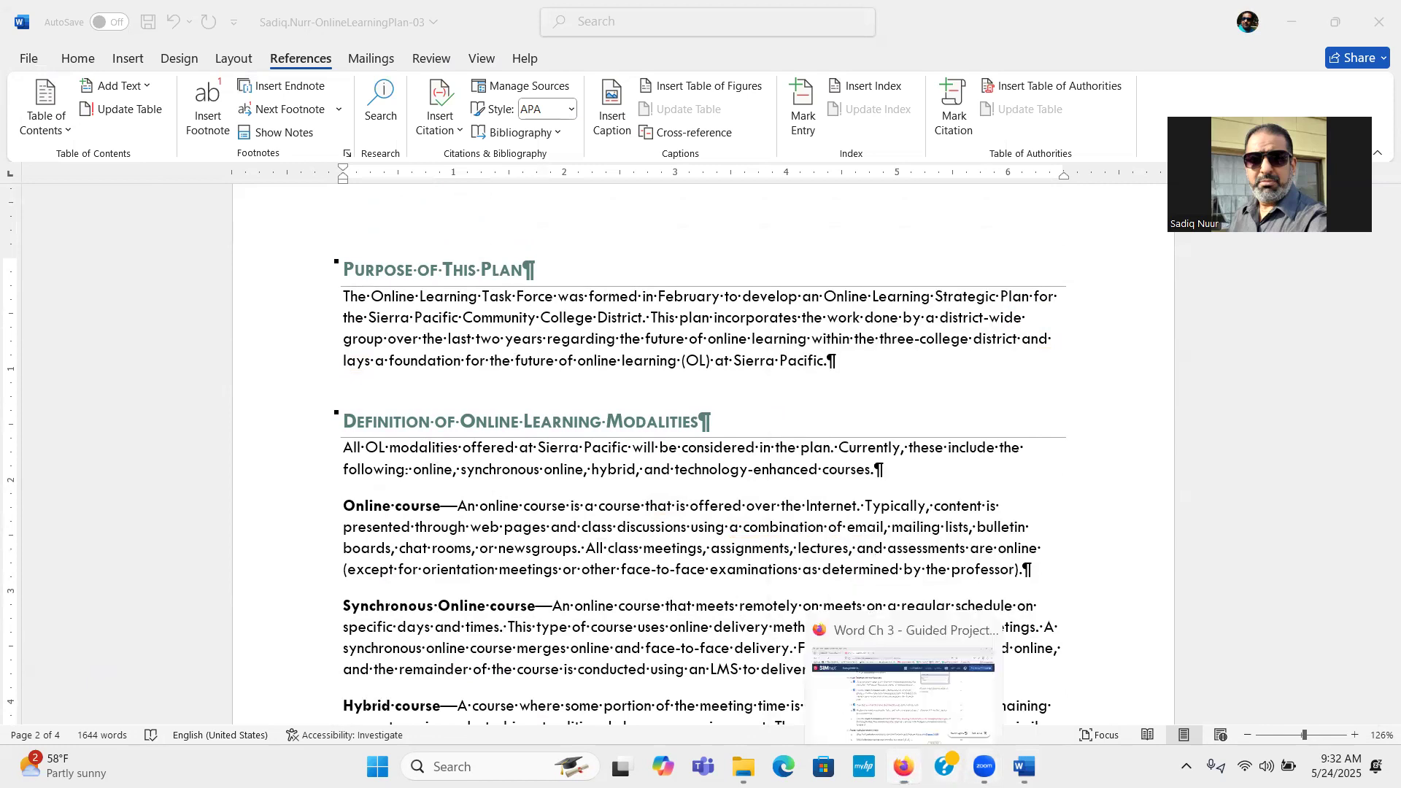
click(903, 699)
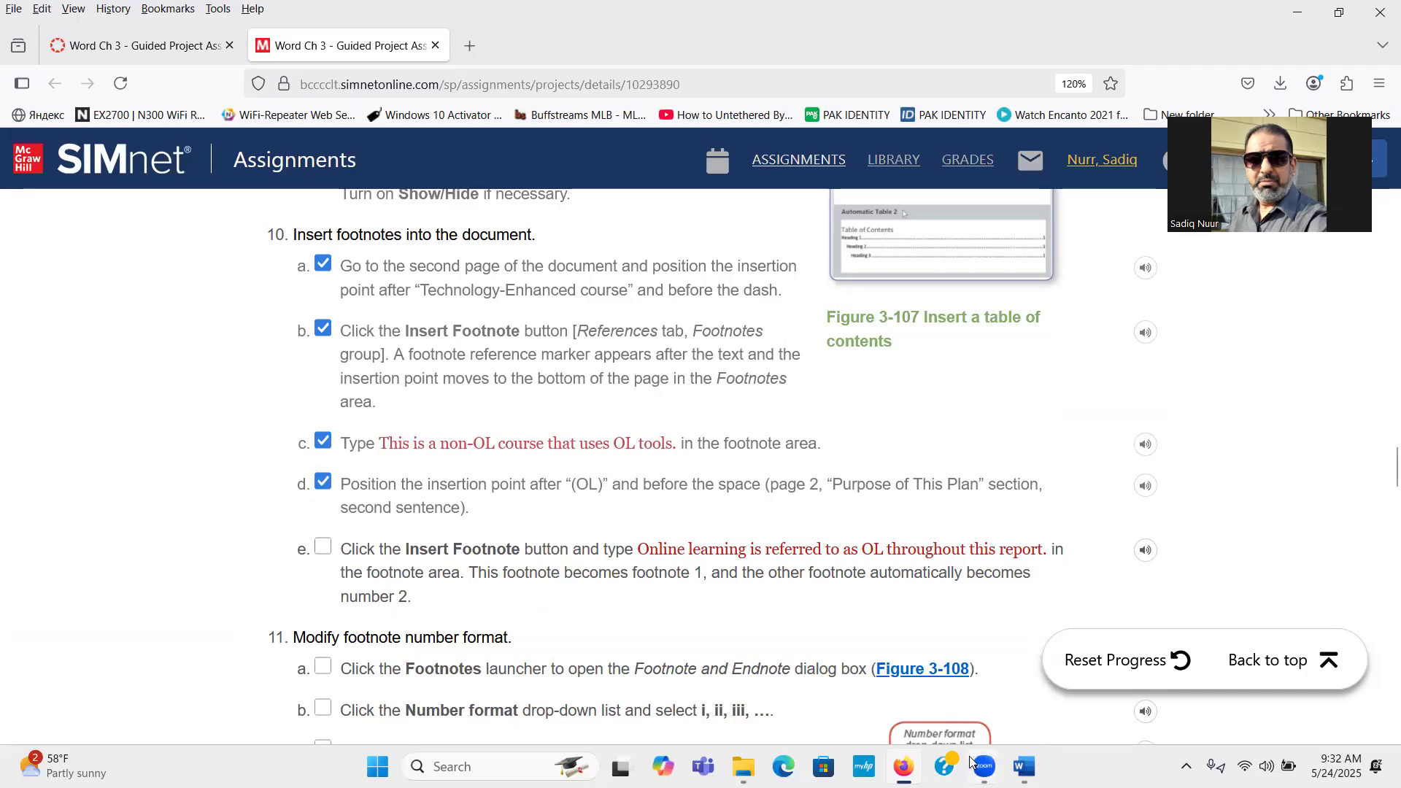
click(1024, 766)
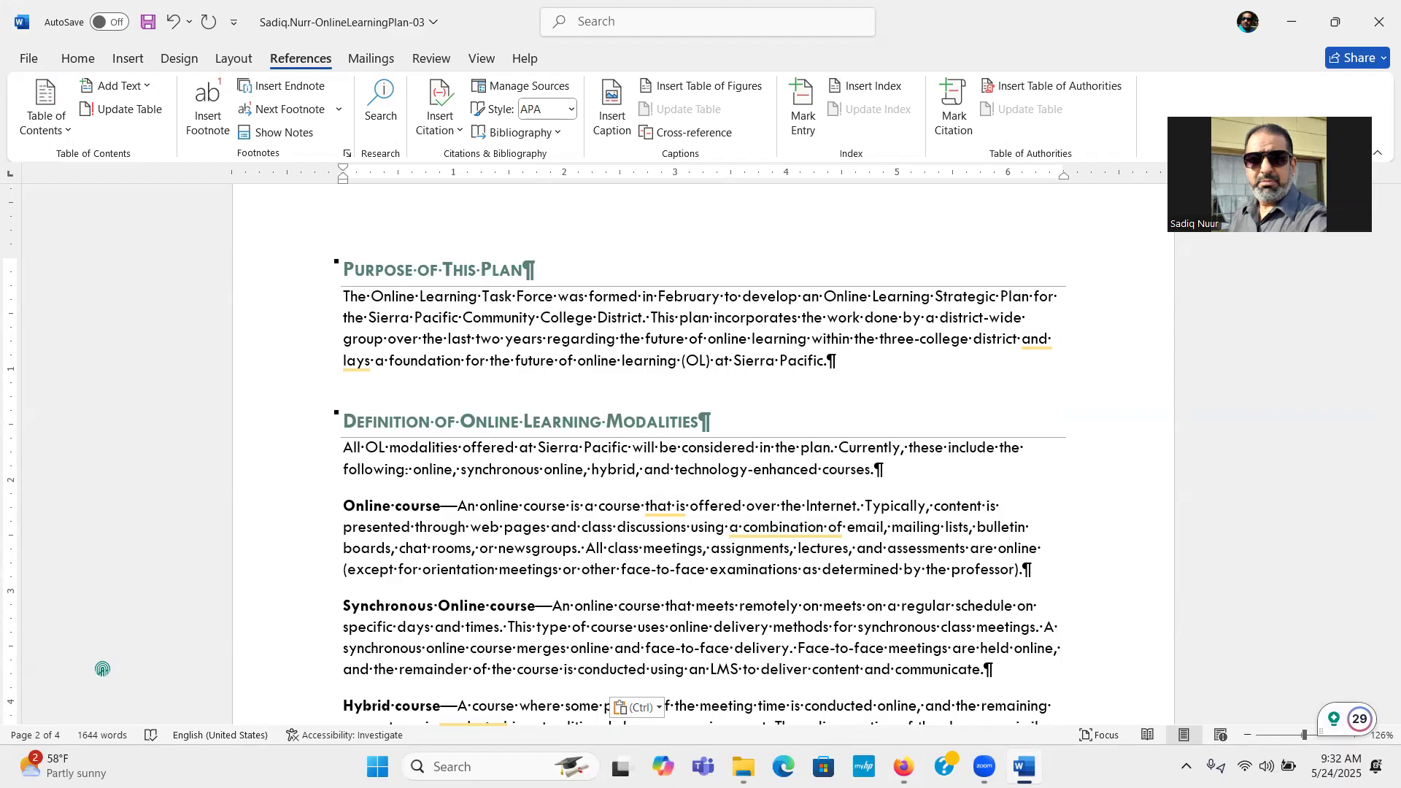
click(806, 399)
click(903, 766)
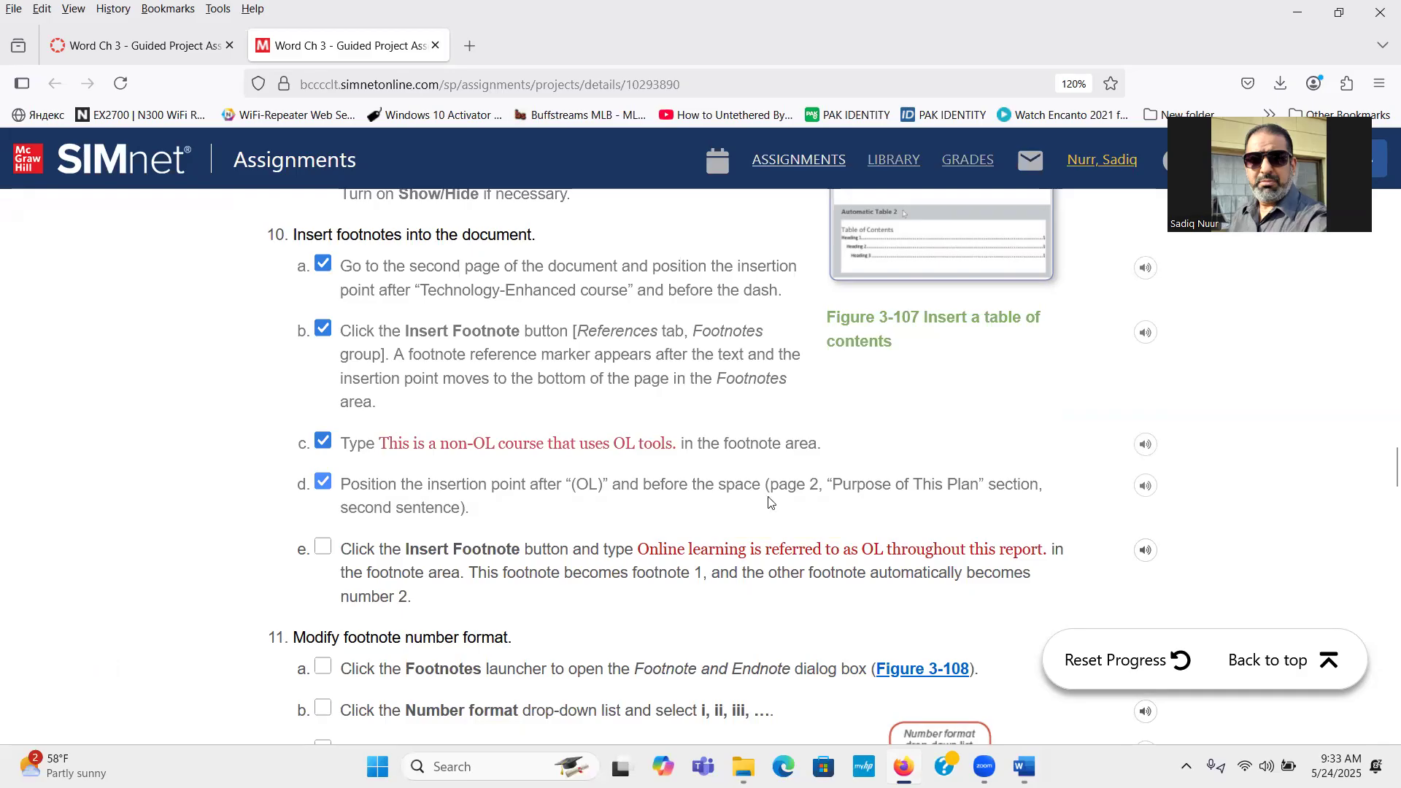
click(807, 494)
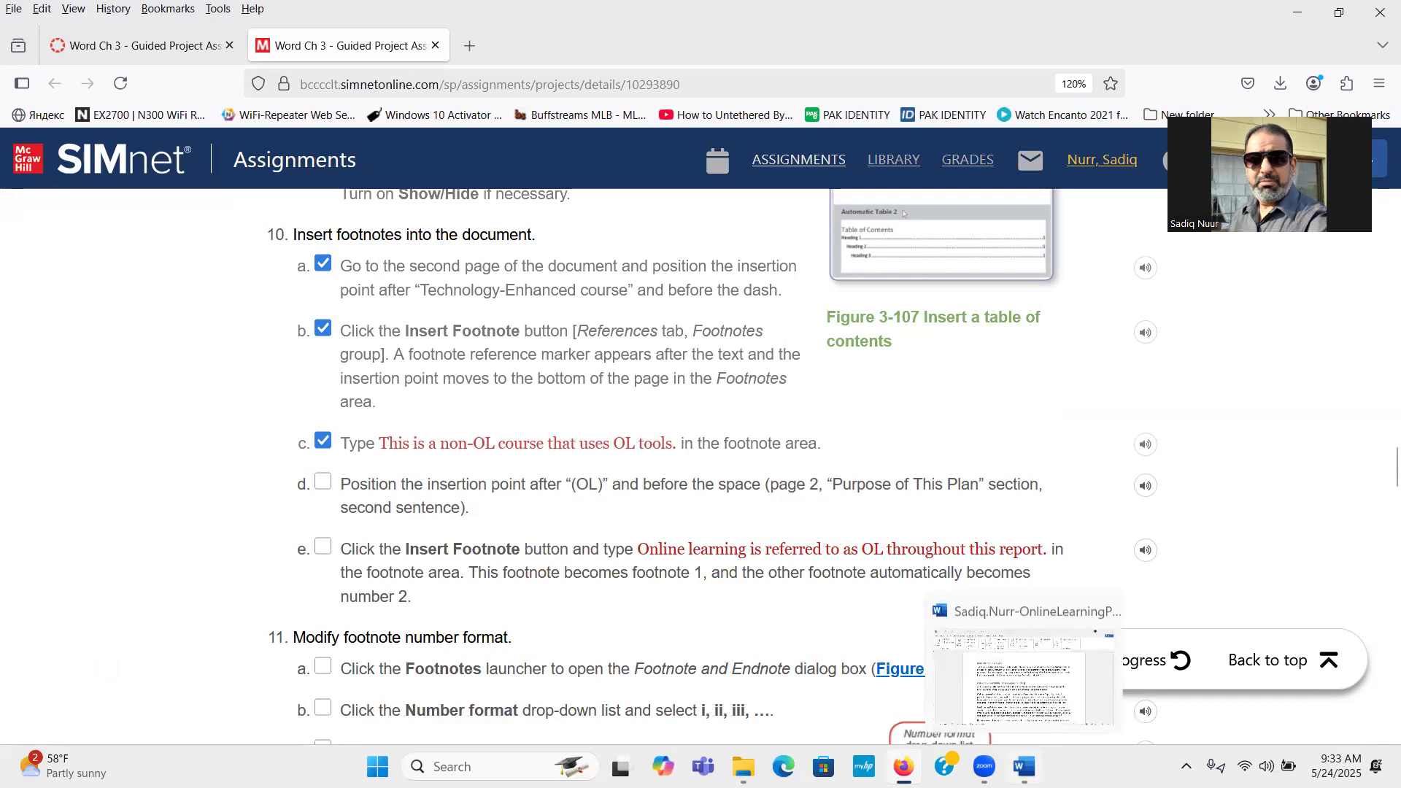
click(1024, 766)
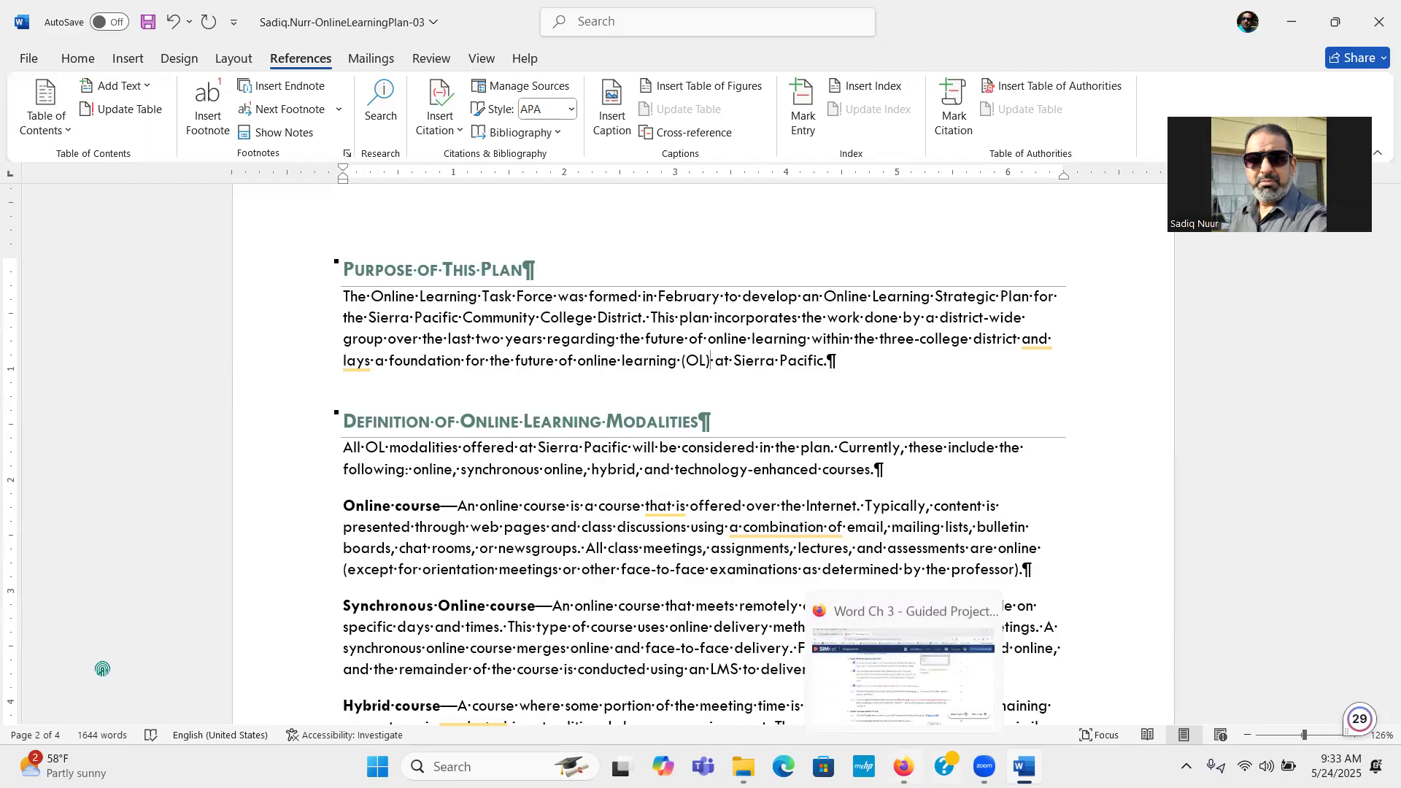
click(901, 685)
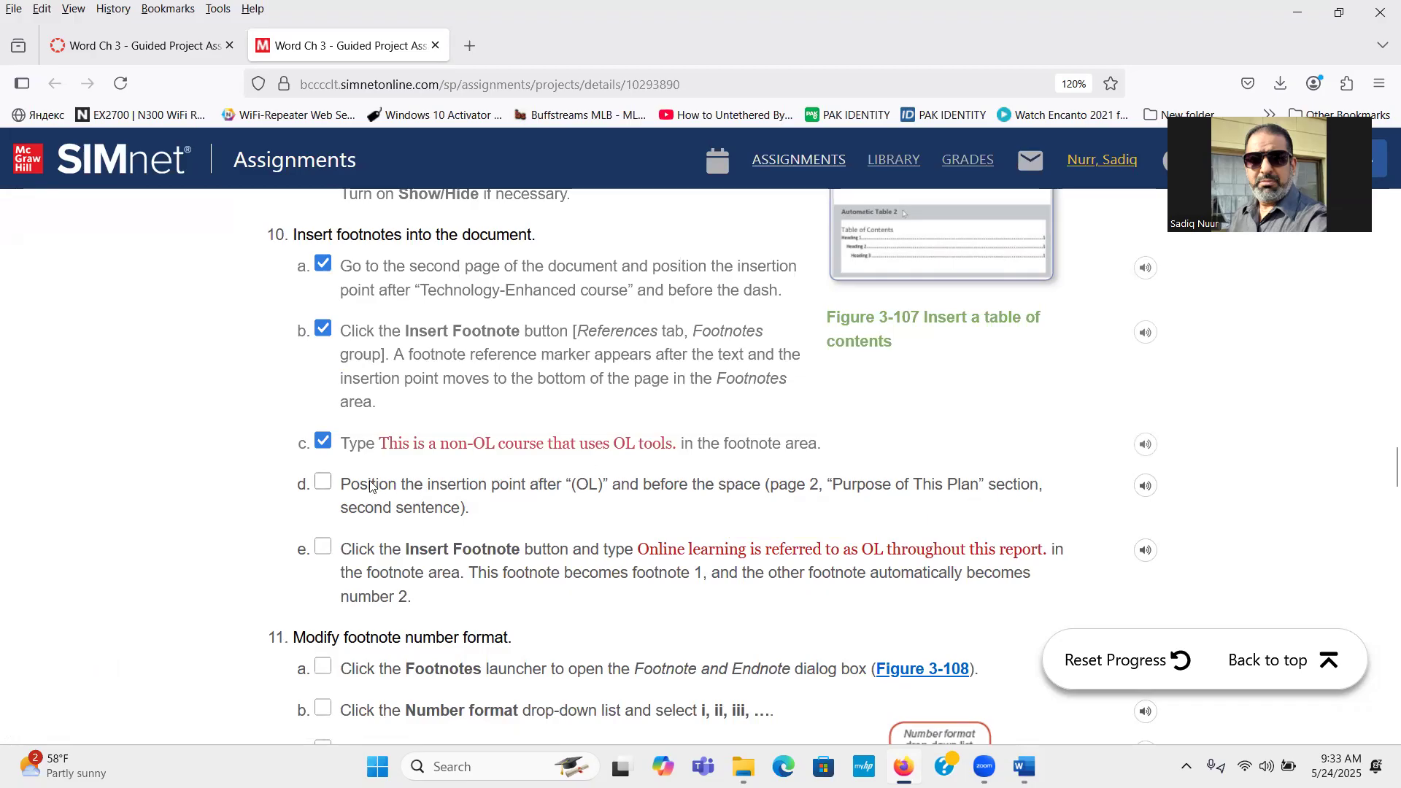
Mark SIMnet step 10d as completed, and insert a footnote after "(OL)" in Word with the copied text "Online learning is referred to as OL throughout this report."
click(322, 484)
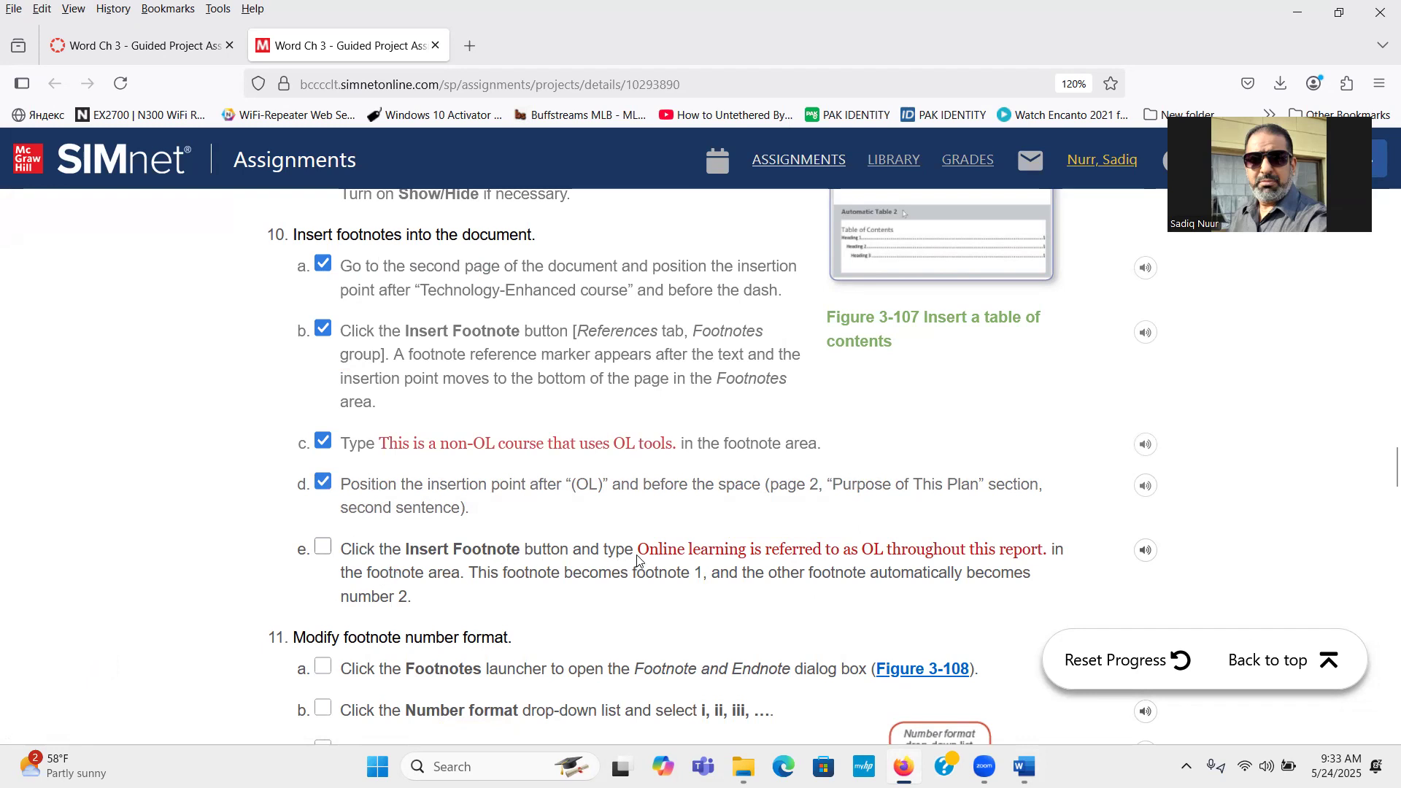
drag(639, 550, 1054, 549)
key(ctrl+c)
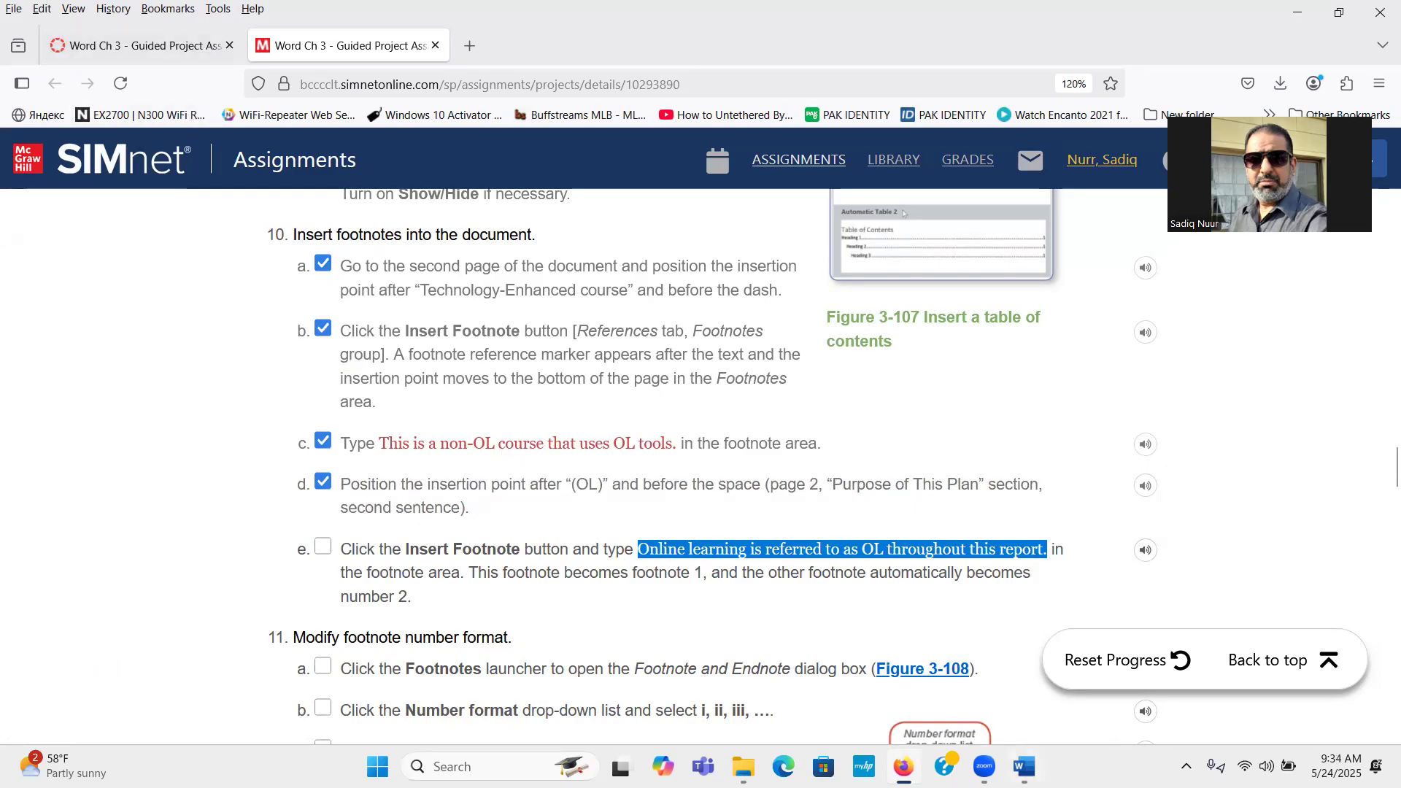
click(1025, 766)
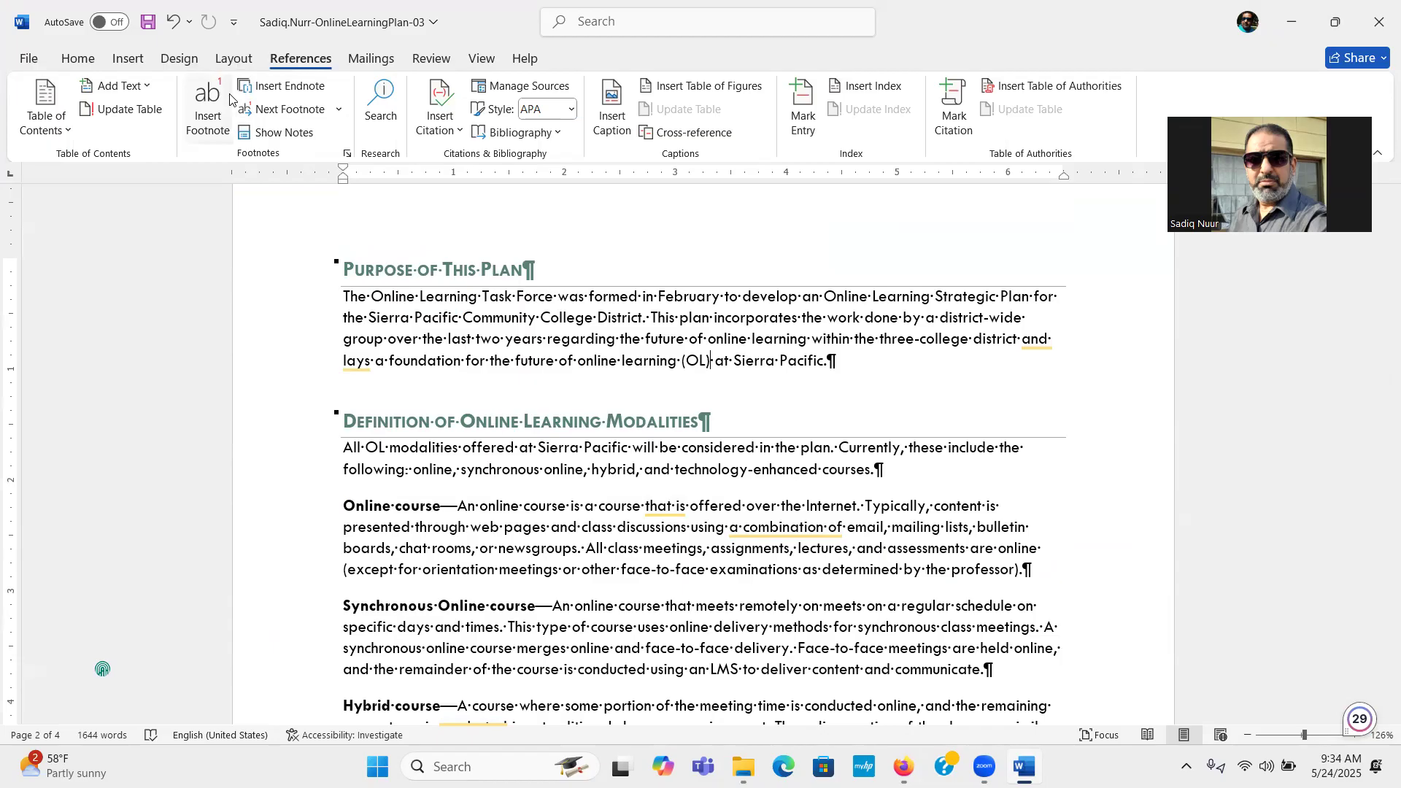
click(203, 117)
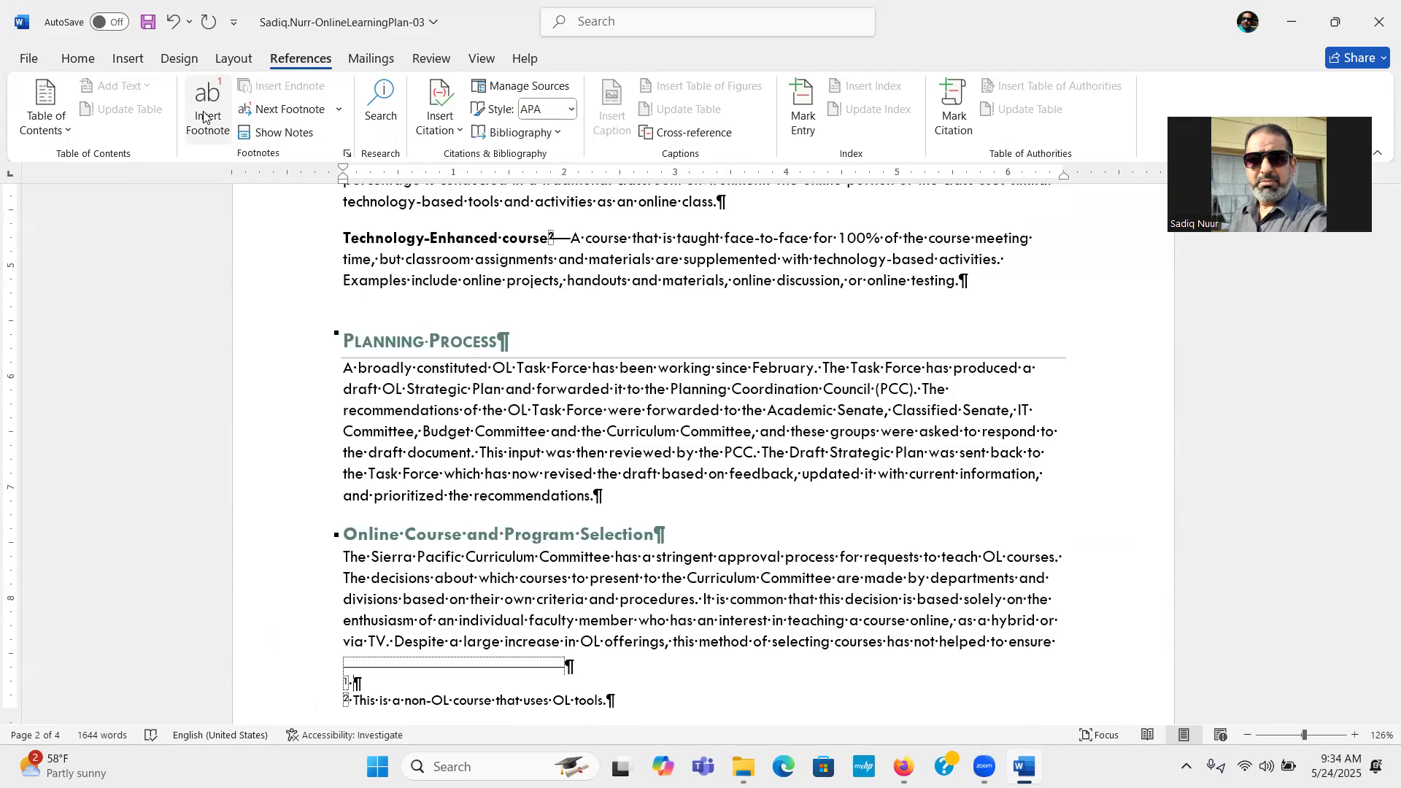
key(ctrl+v)
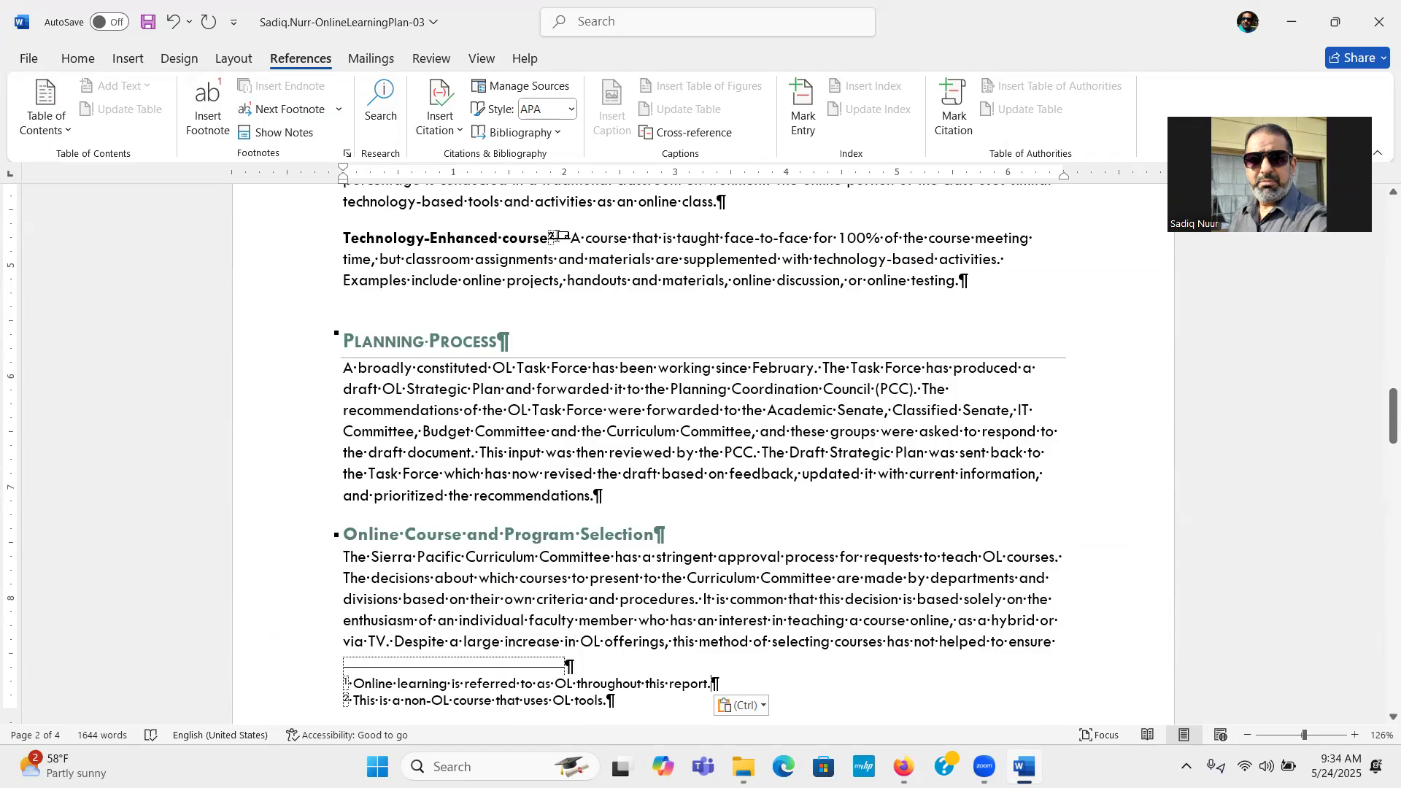
Check the reference mark after "(OL)" and the footnotes at the end of page 2 in Word, and mark SIMnet step 10e as completed
drag(1392, 419, 1379, 357)
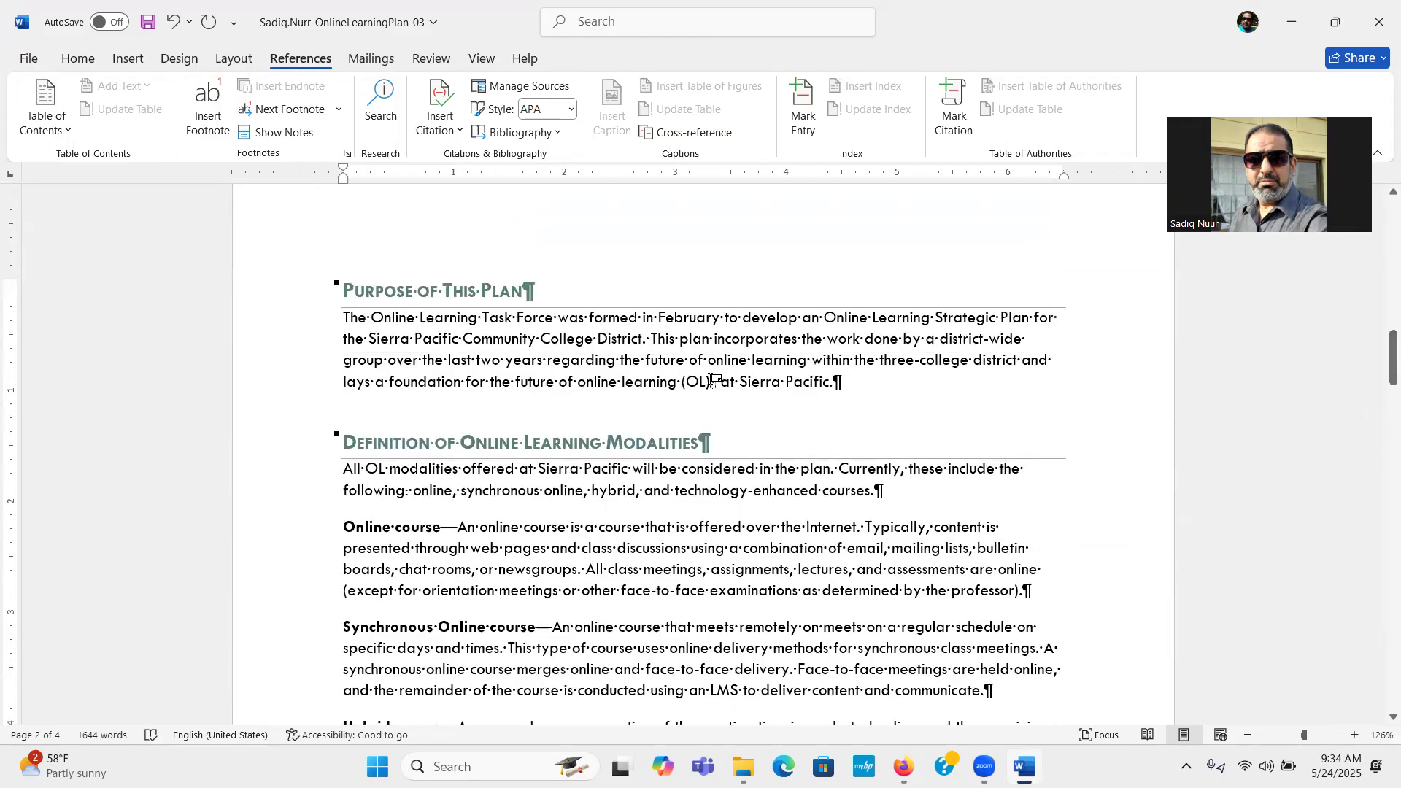
mouse_move(717, 378)
click(903, 766)
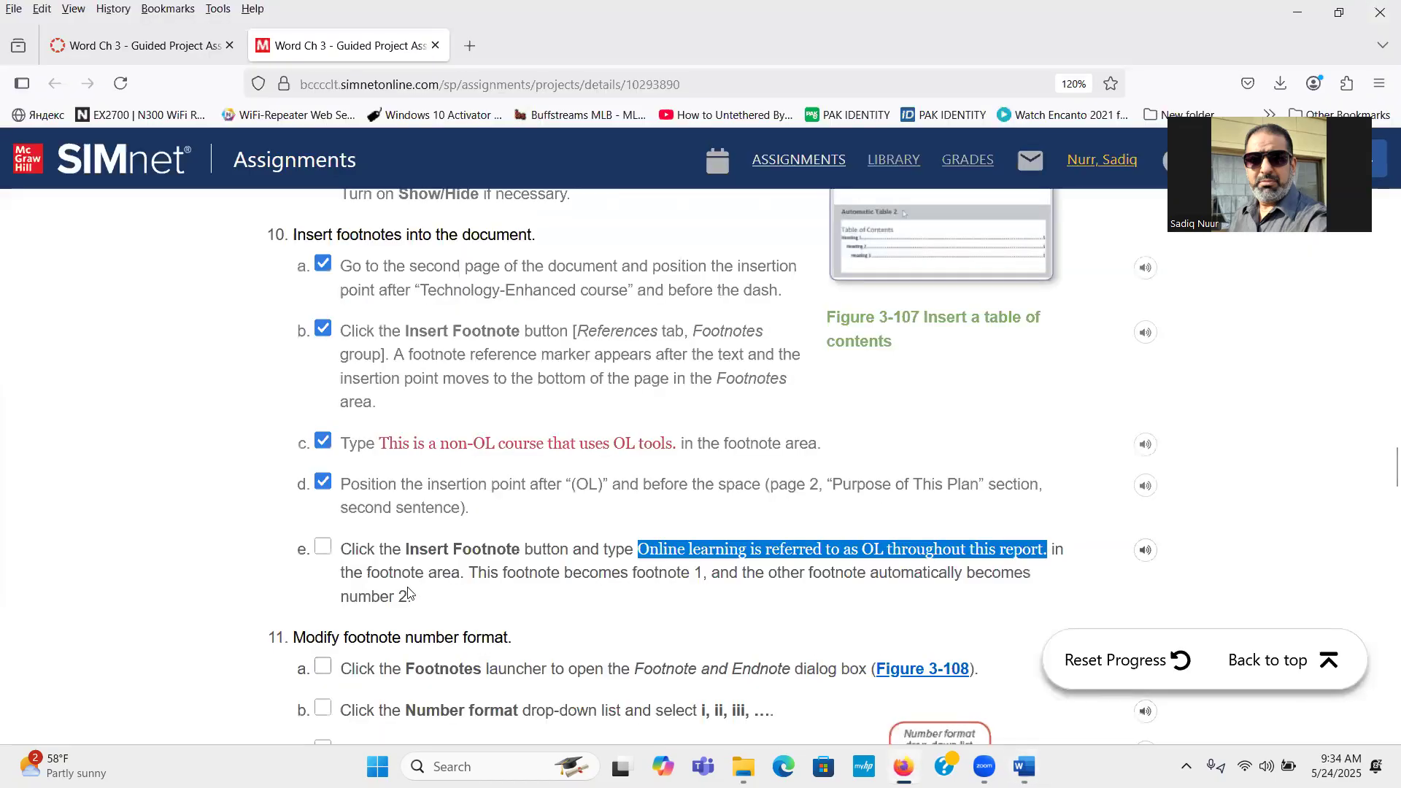
click(323, 547)
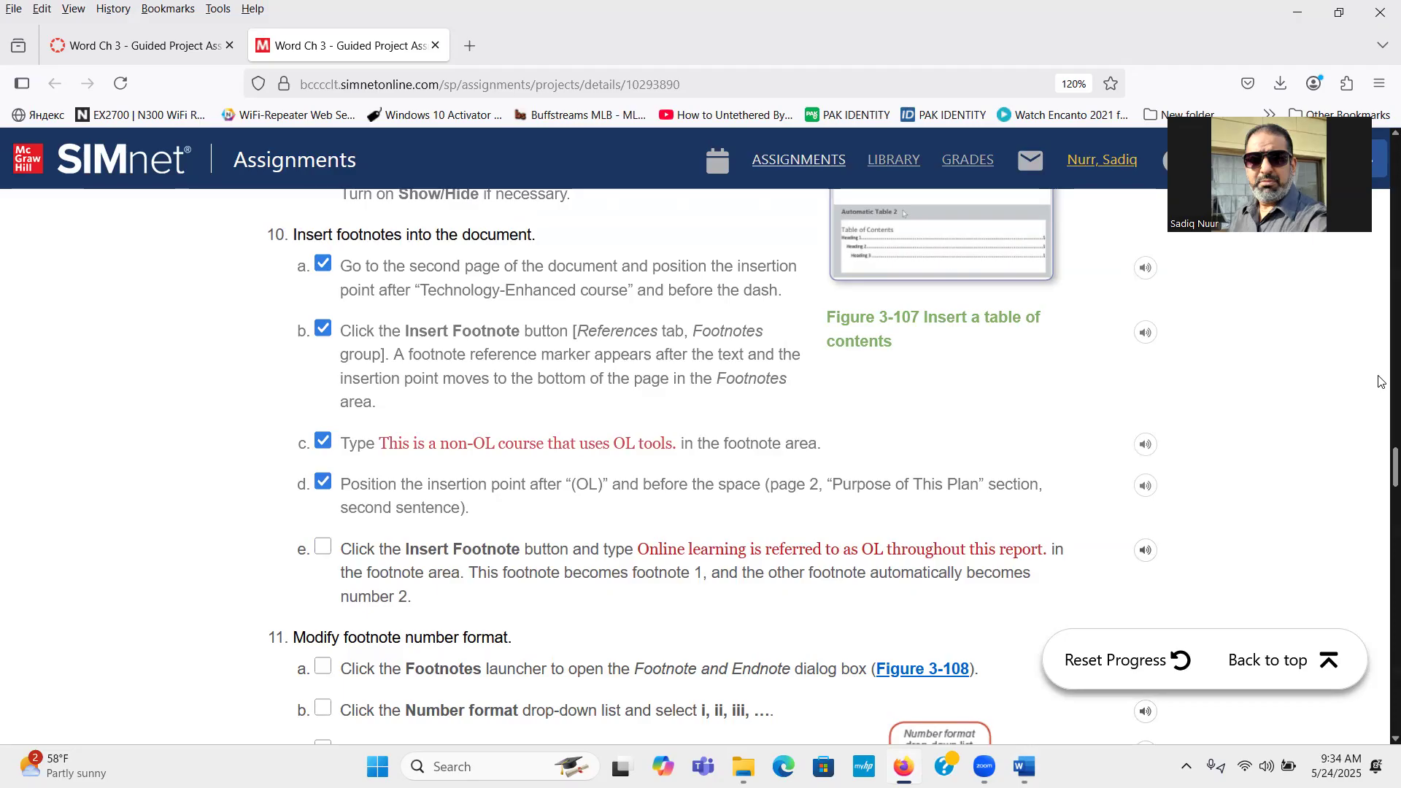
click(1024, 766)
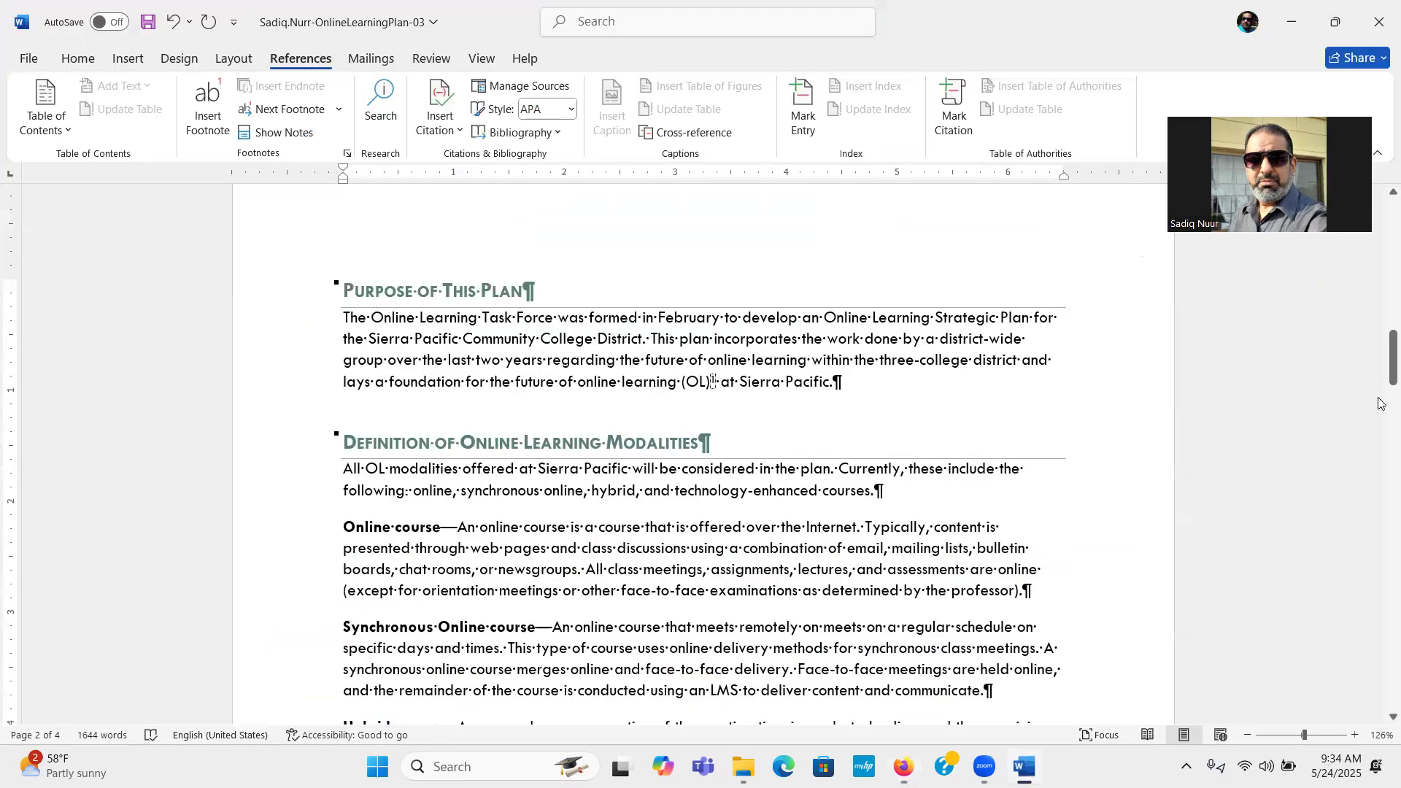
drag(1385, 352, 1379, 460)
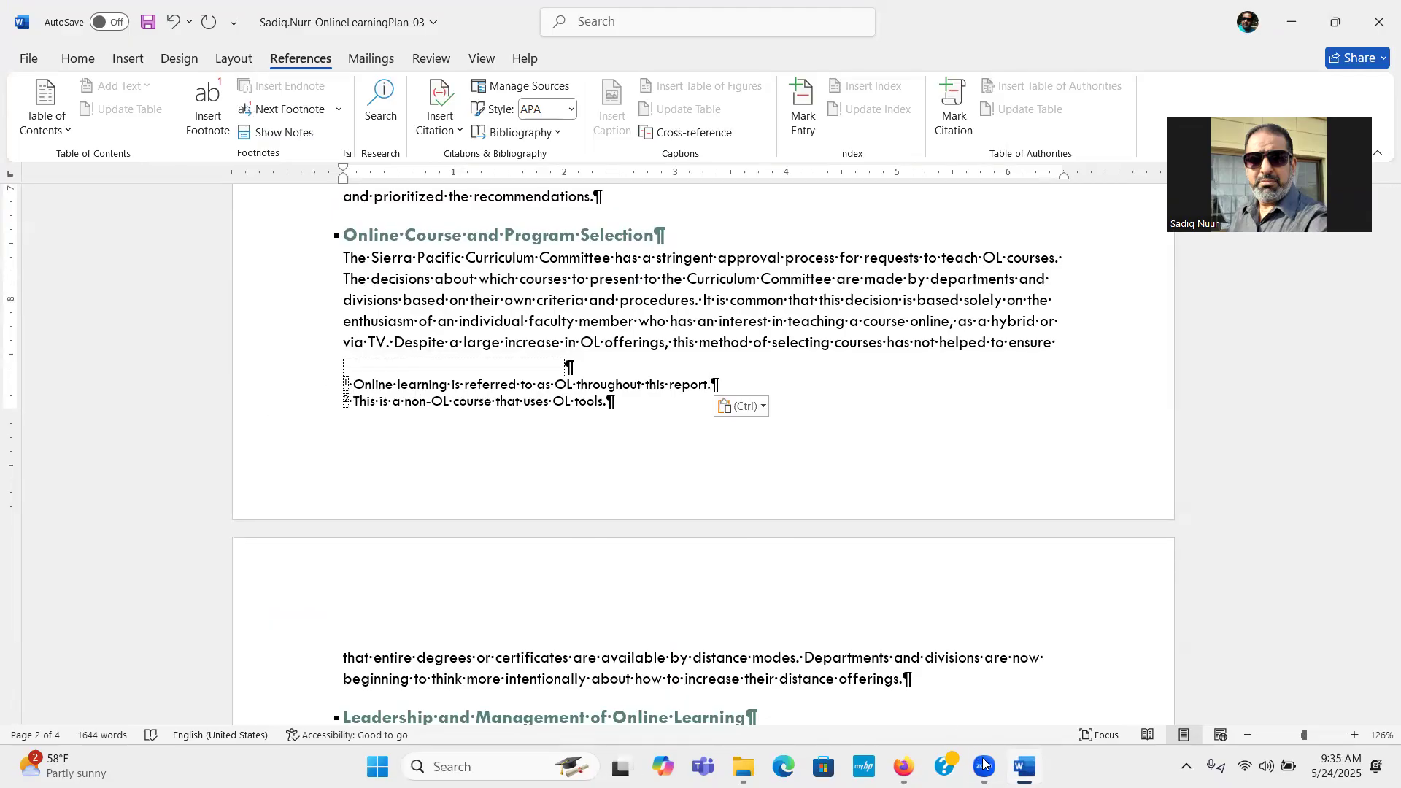
click(904, 766)
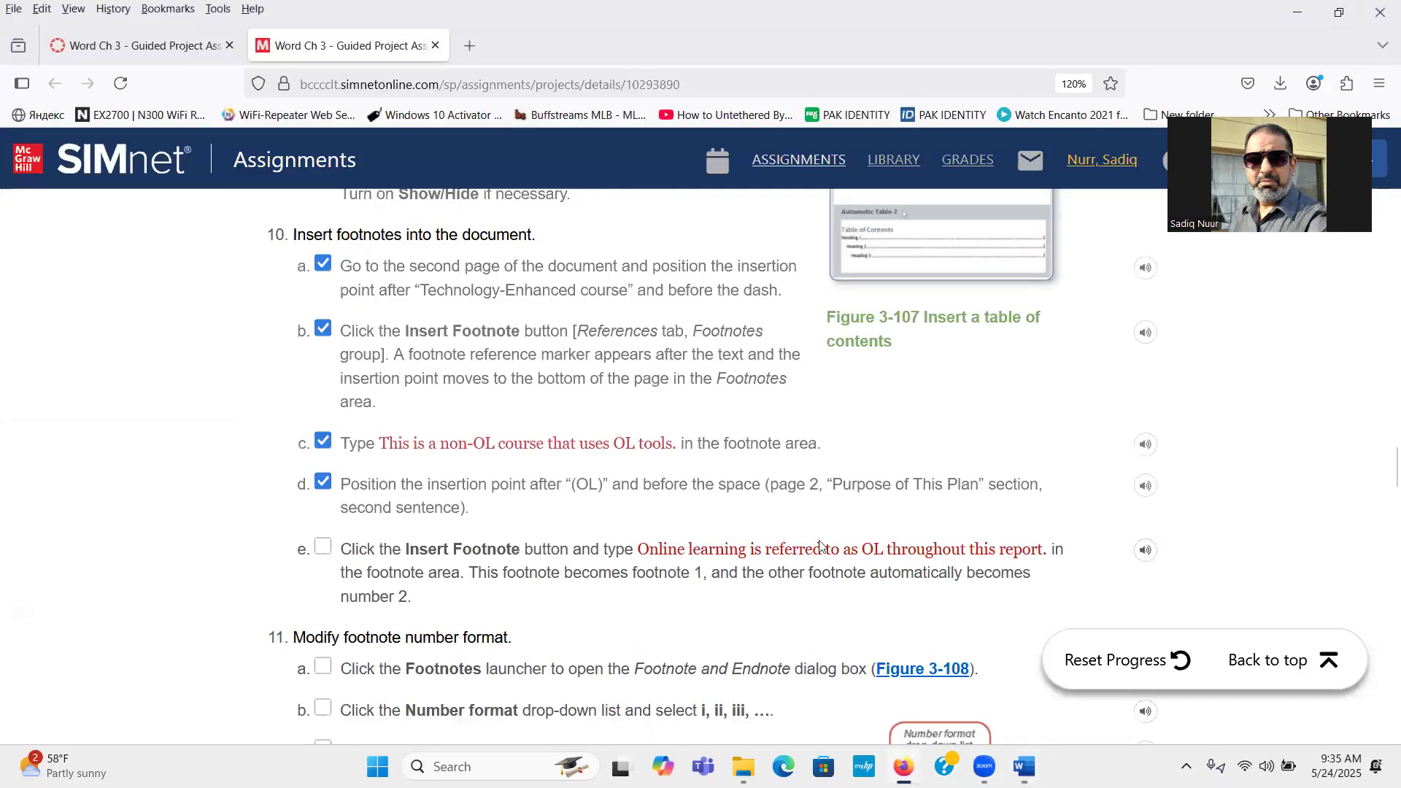
click(323, 547)
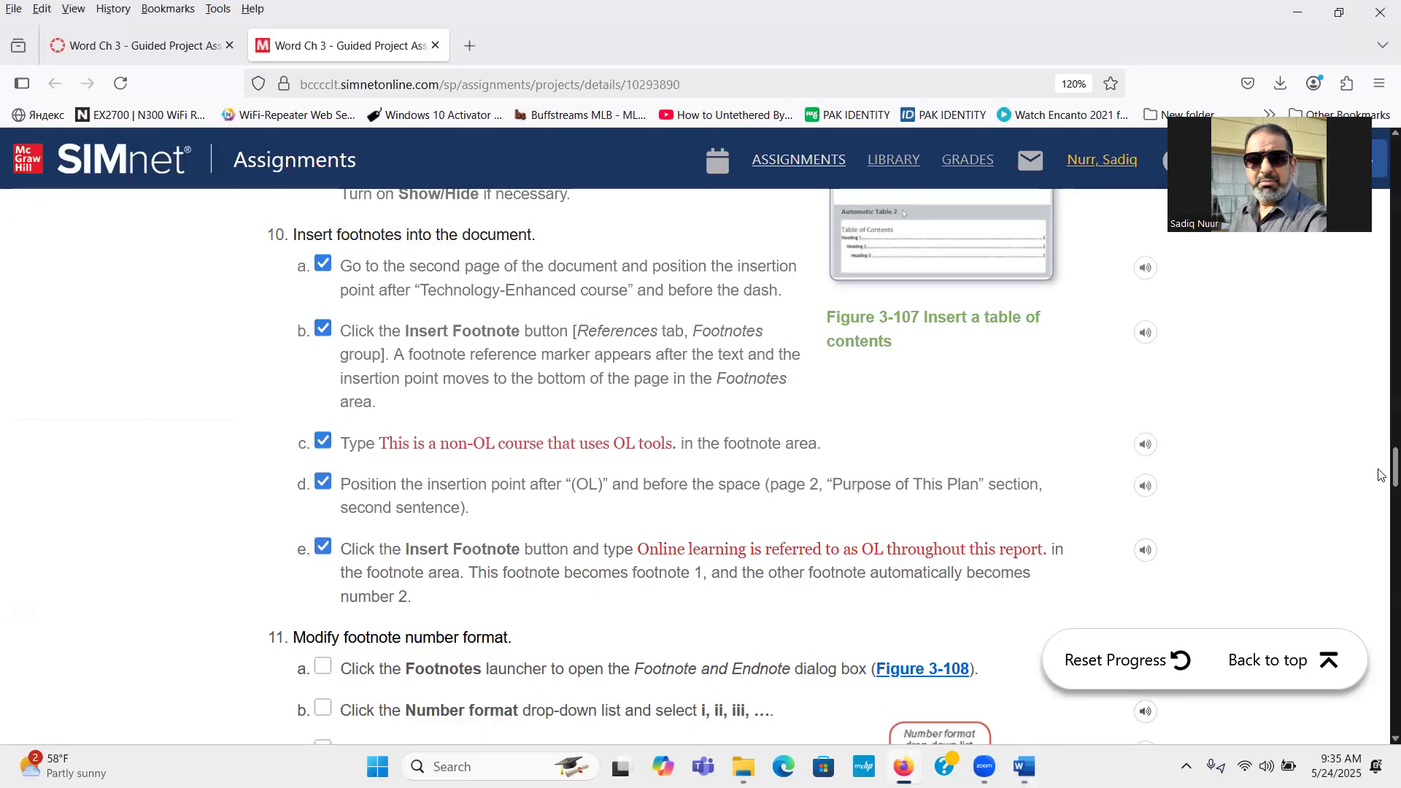
On the SIMnet page, go to the footnote number format instructions and mark step 11a as completed
scroll(1379, 493, down, 5)
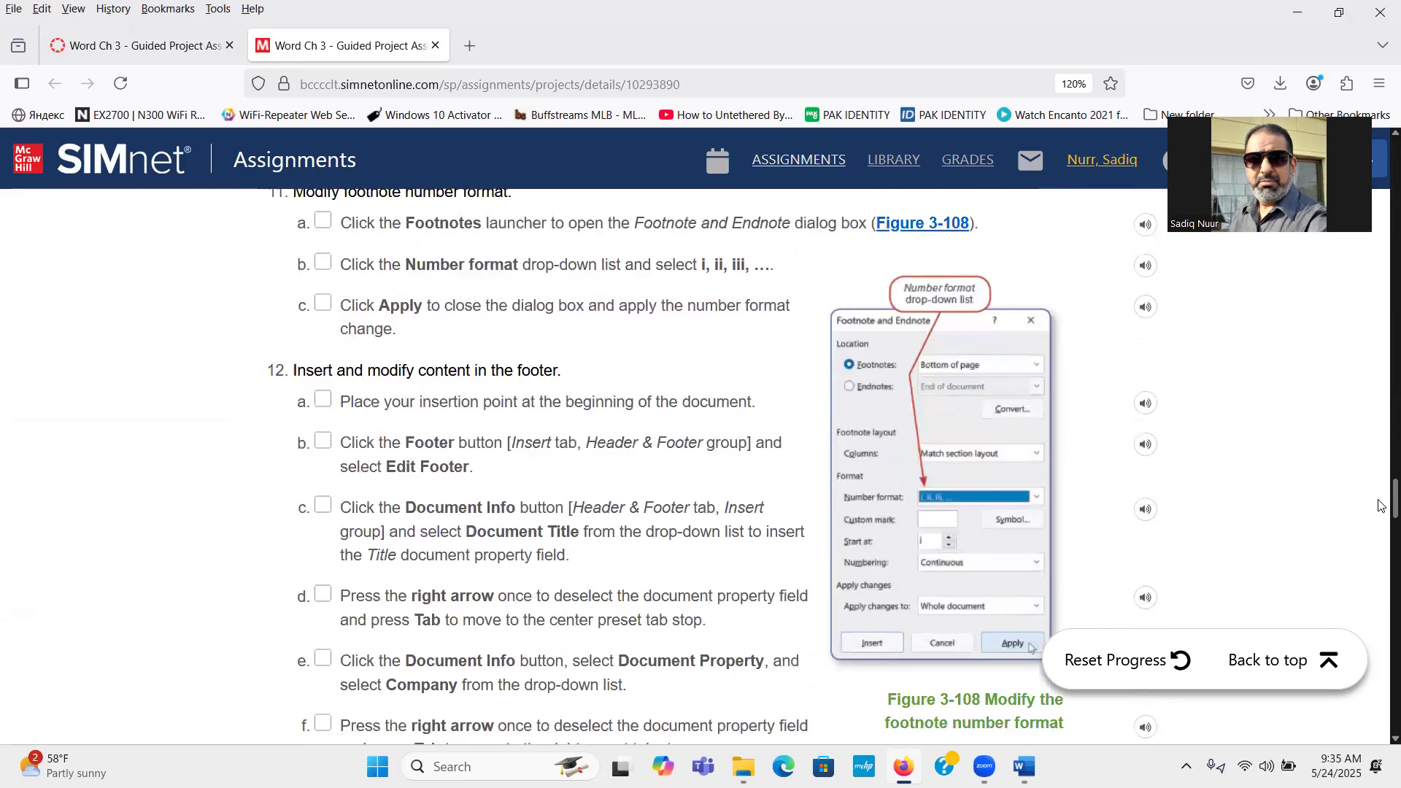
scroll(1379, 505, up, 1)
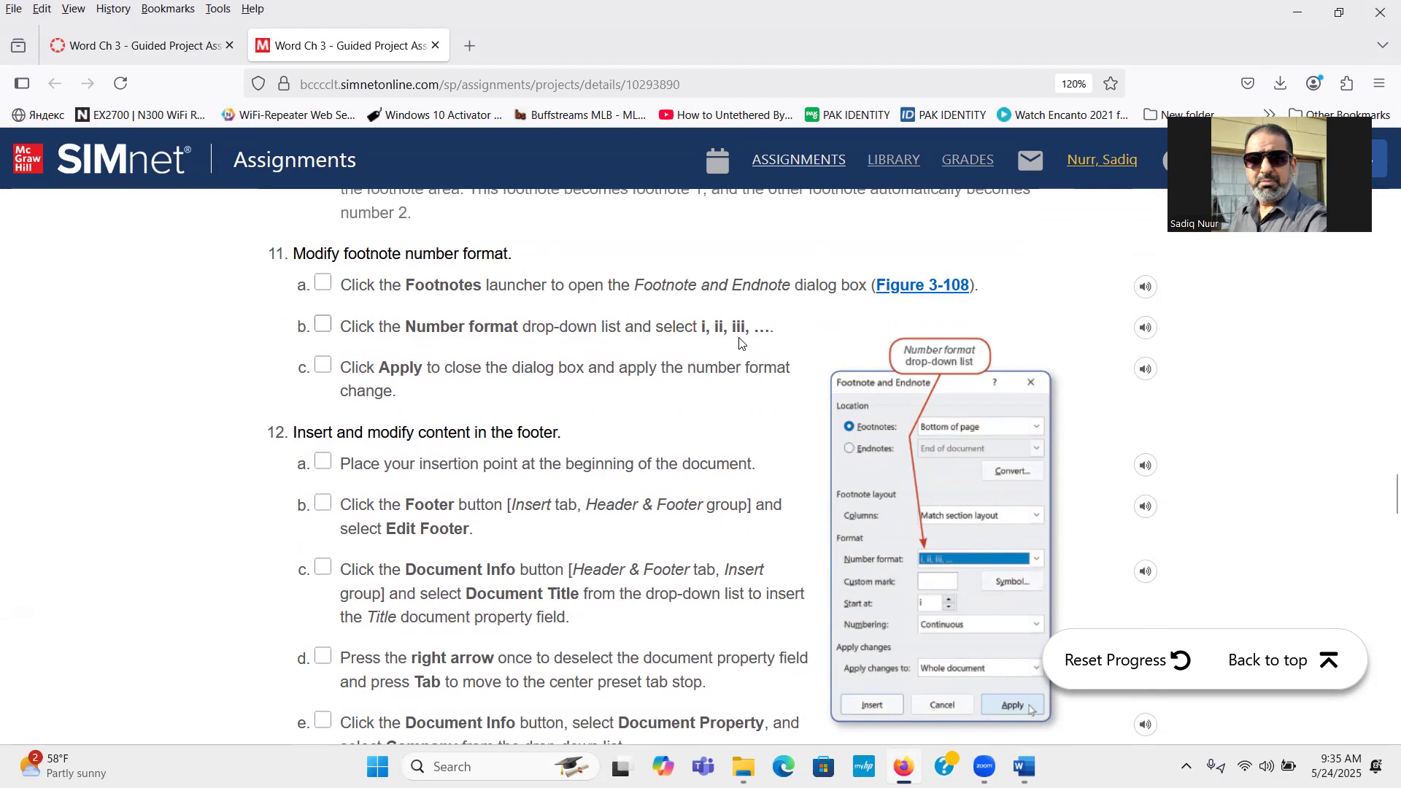
click(323, 283)
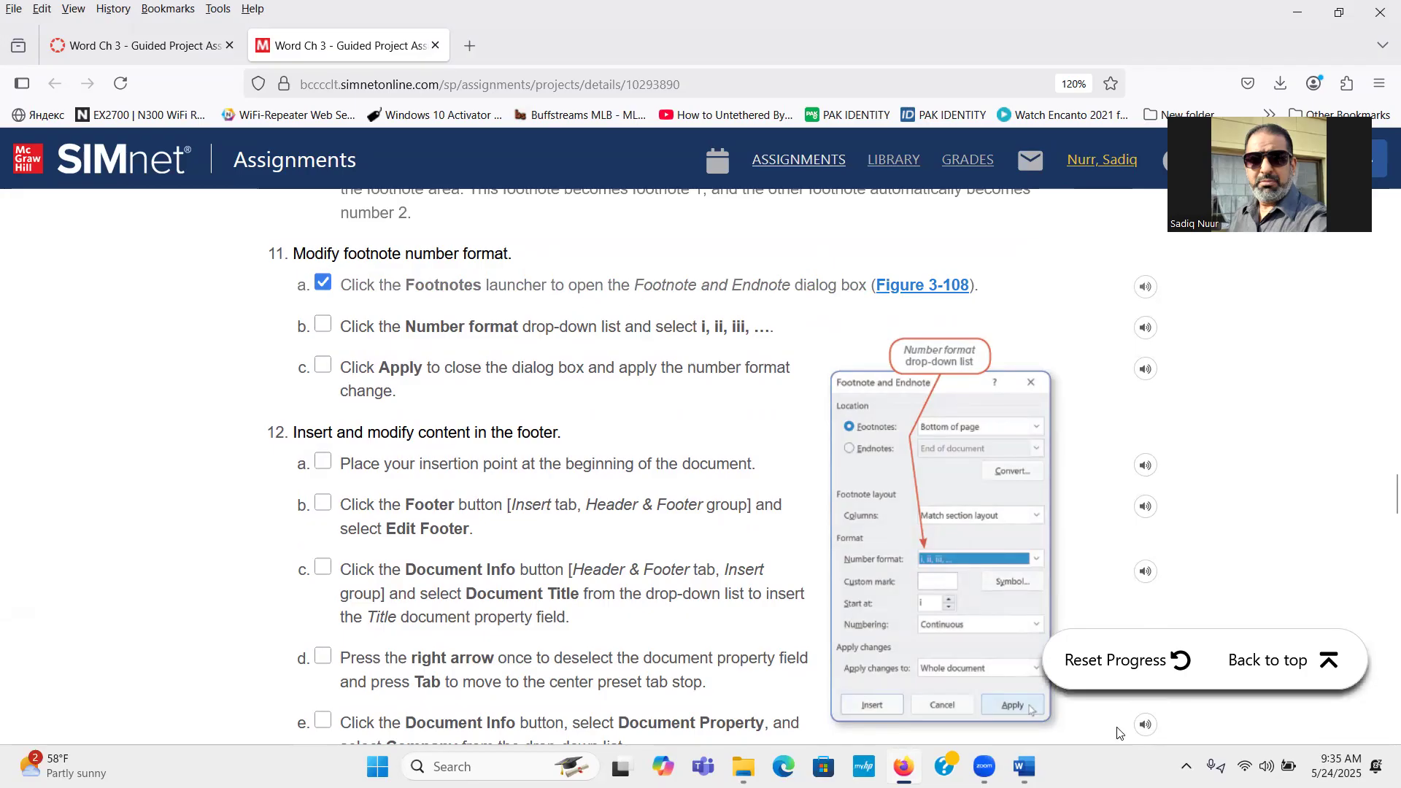
Switch to Word and apply the footnote number format "i, ii, iii, …" to the whole document through the Footnote and Endnote settings
click(1024, 766)
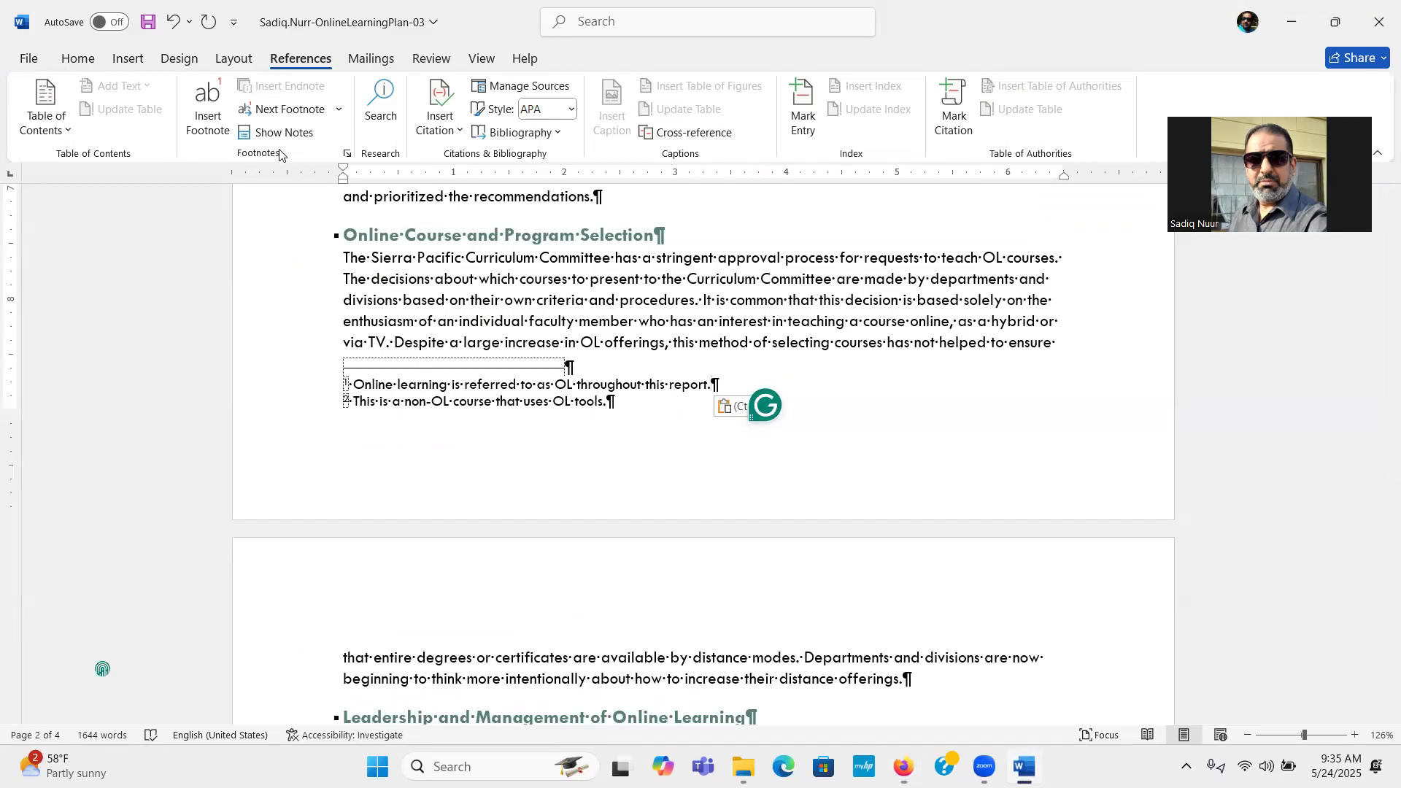
key(ctrl)
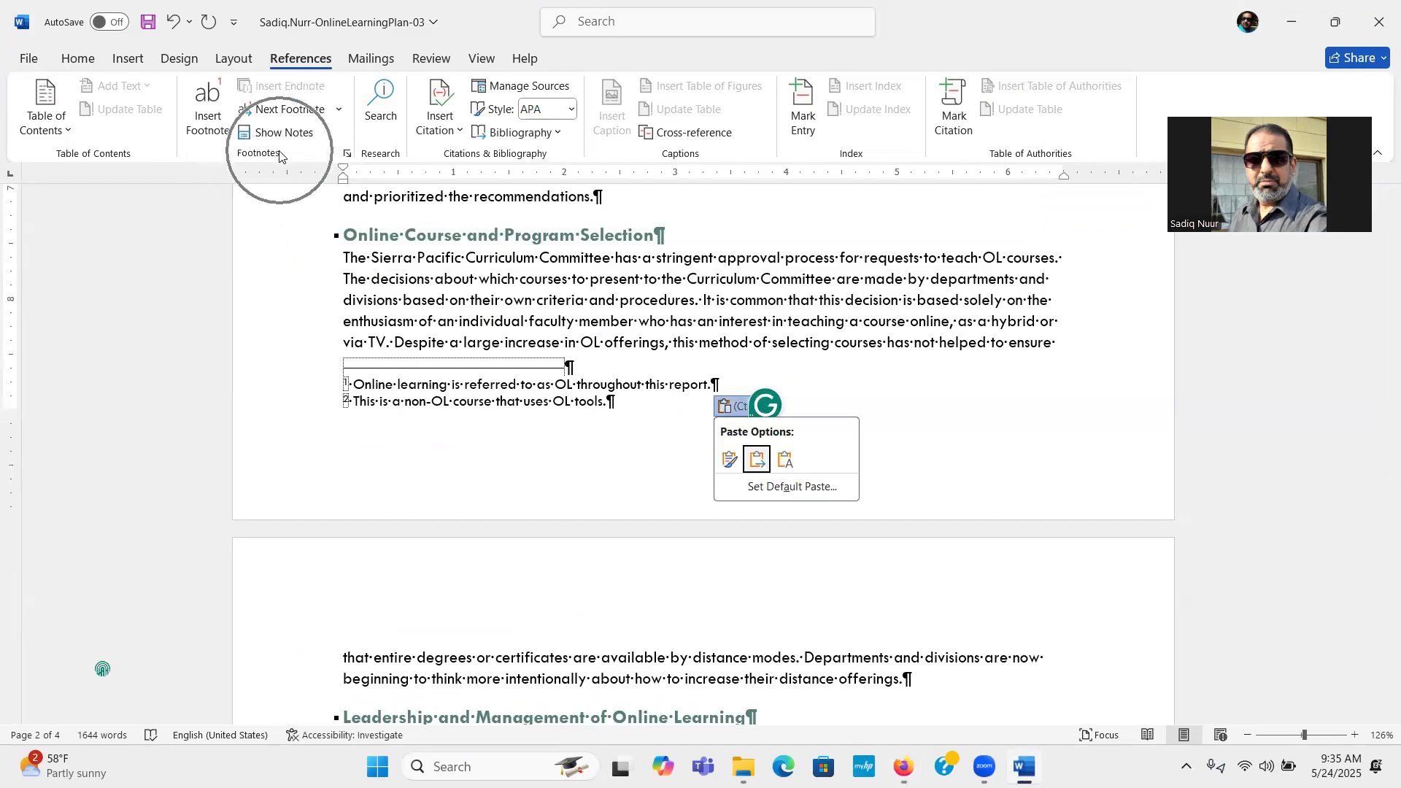
click(347, 155)
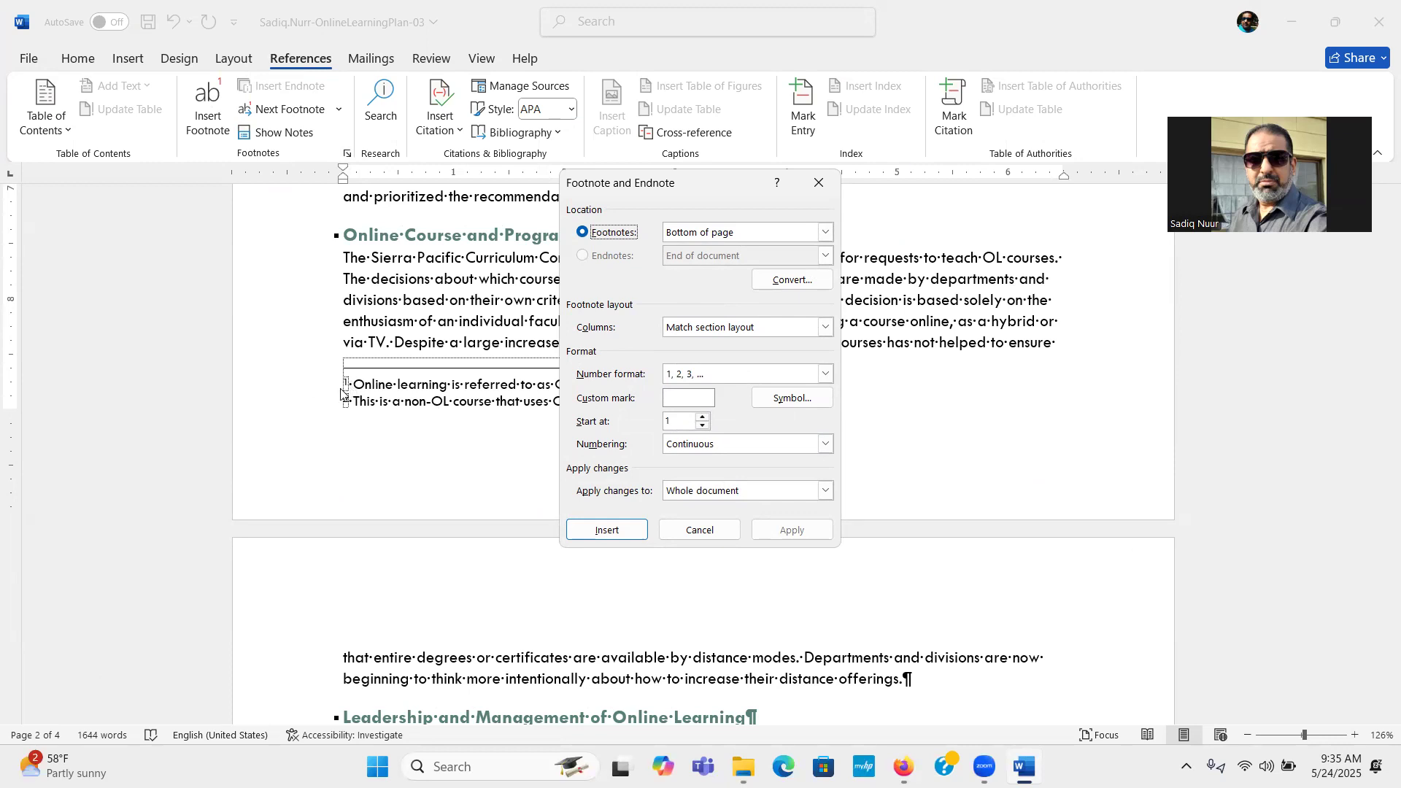
key(ctrl)
key(ctrl)
key(ctrl)
key(ctrl)
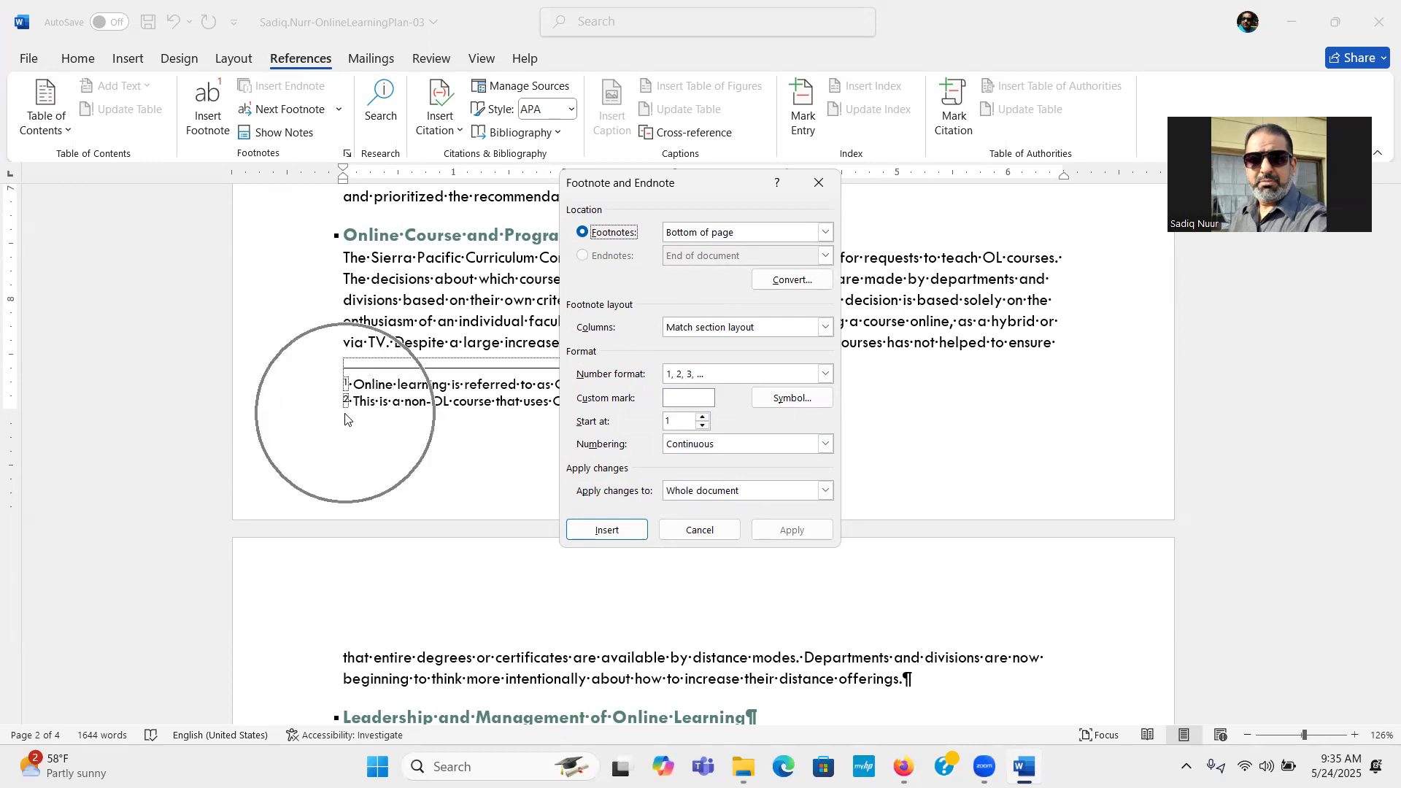
click(825, 374)
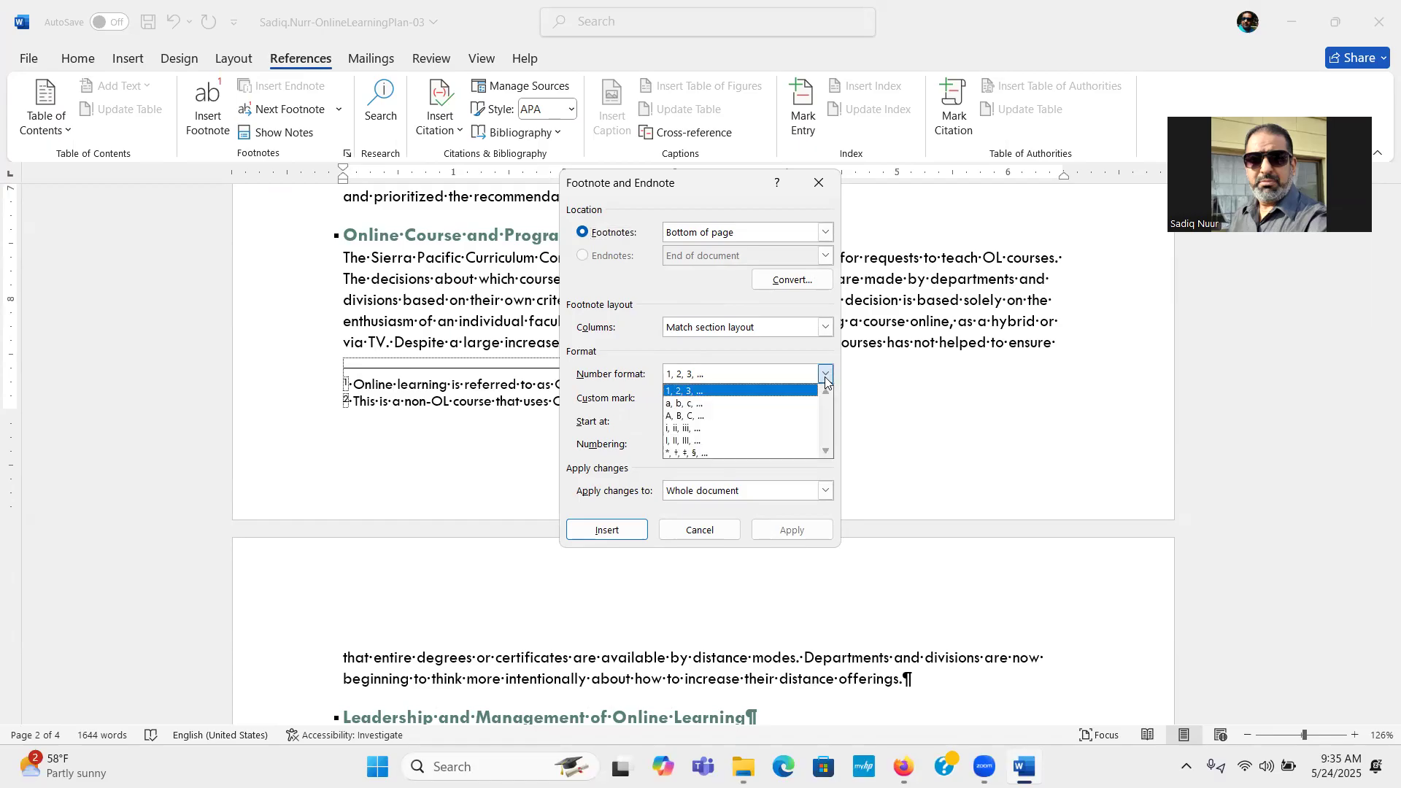
click(785, 429)
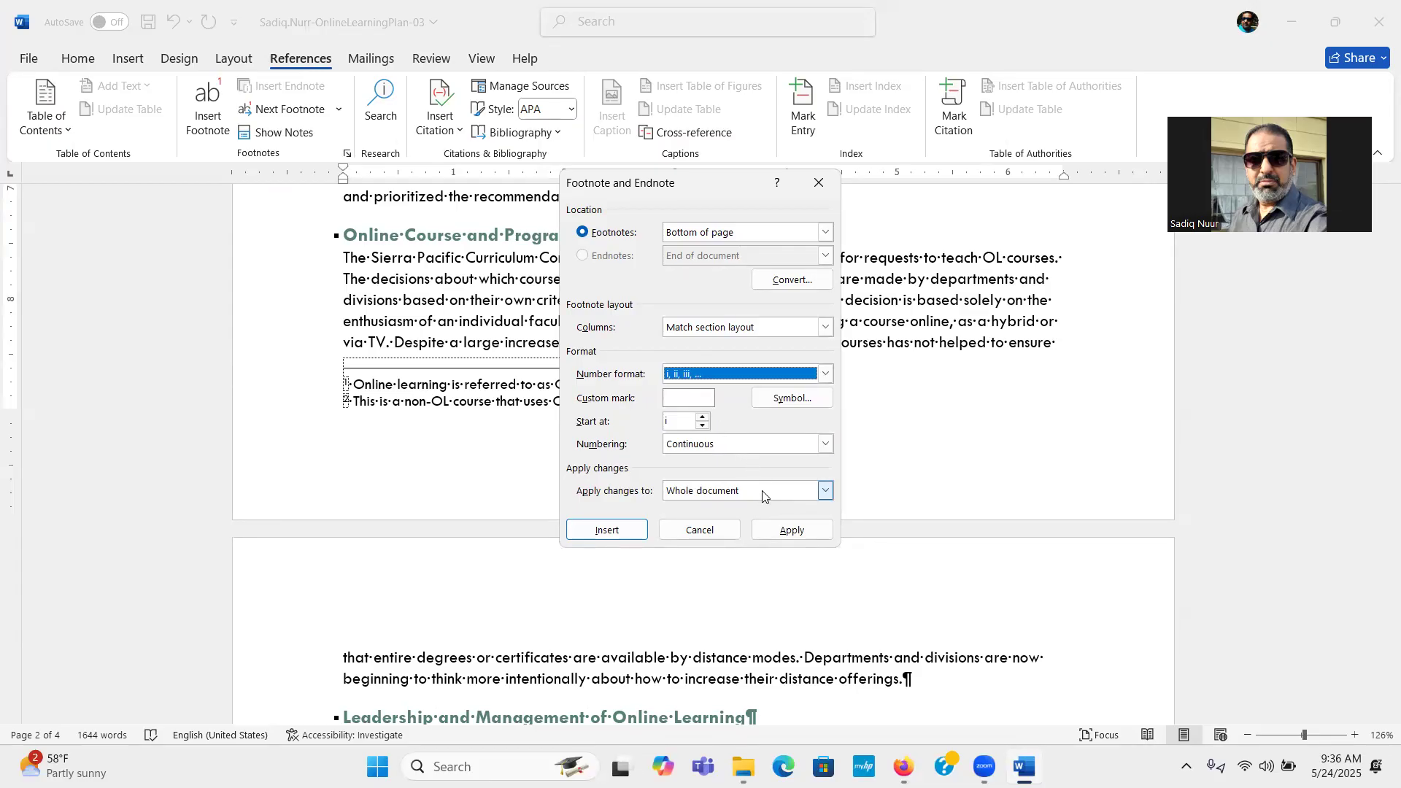
click(778, 530)
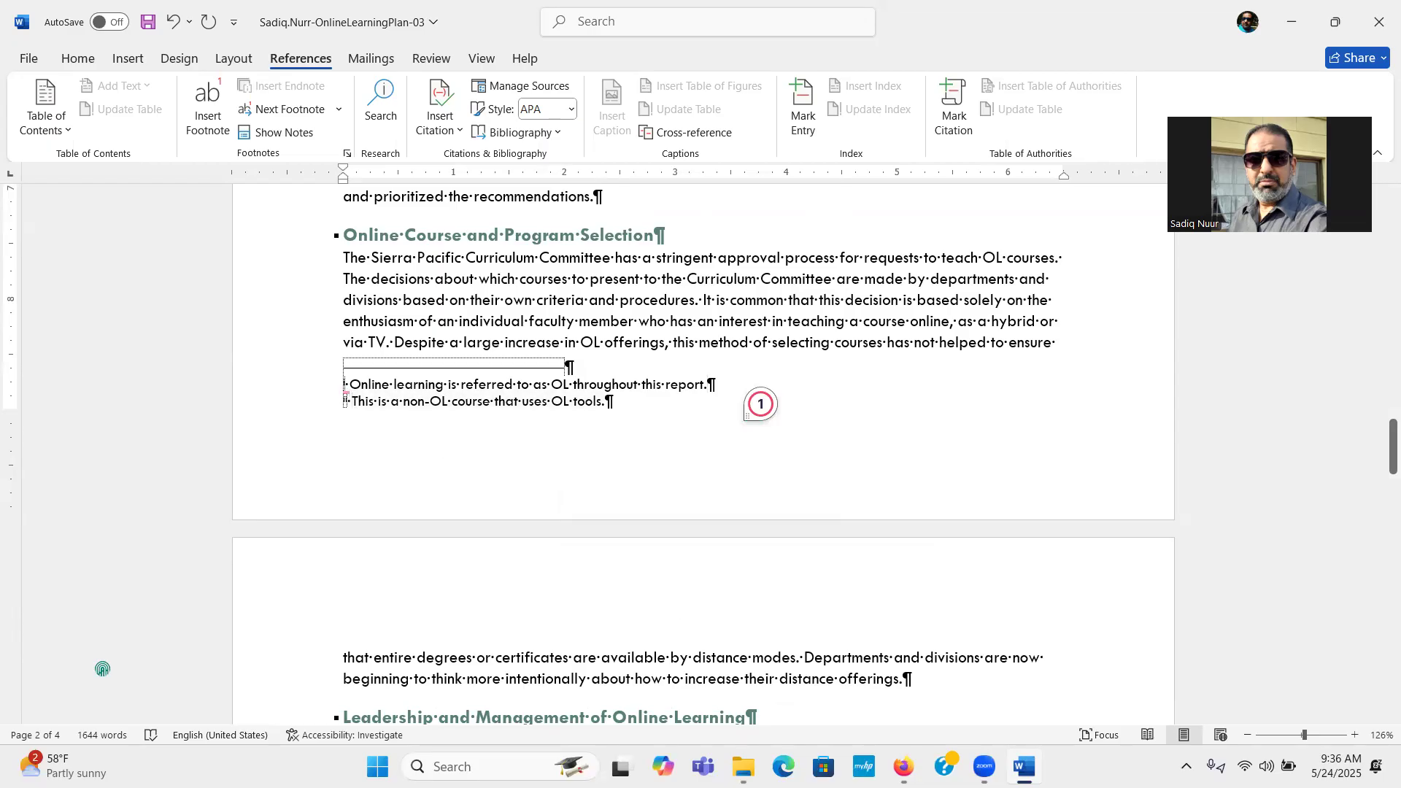
Switch back to the SIMnet page and mark steps 11b, 11c and 12a as completed
key(alt+Tab)
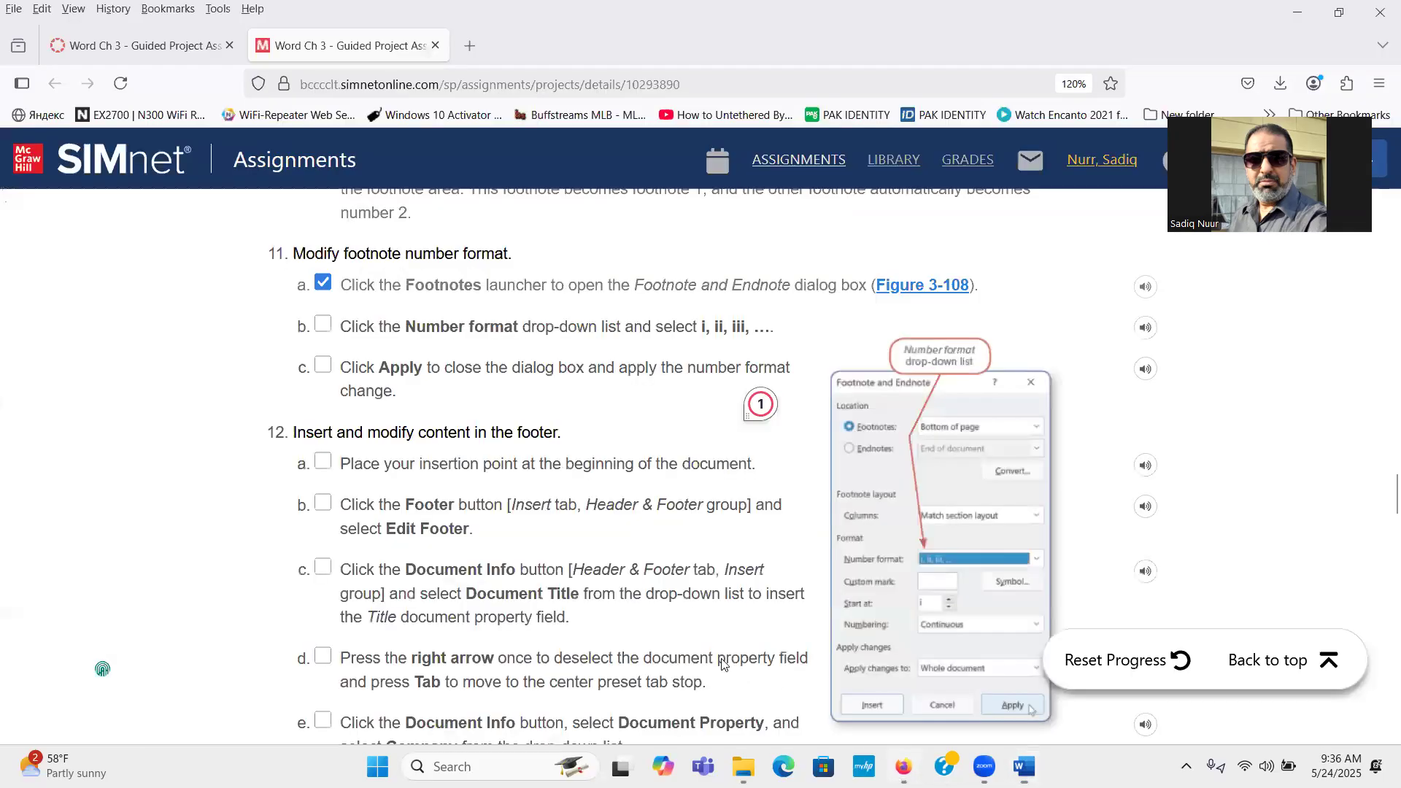
click(326, 329)
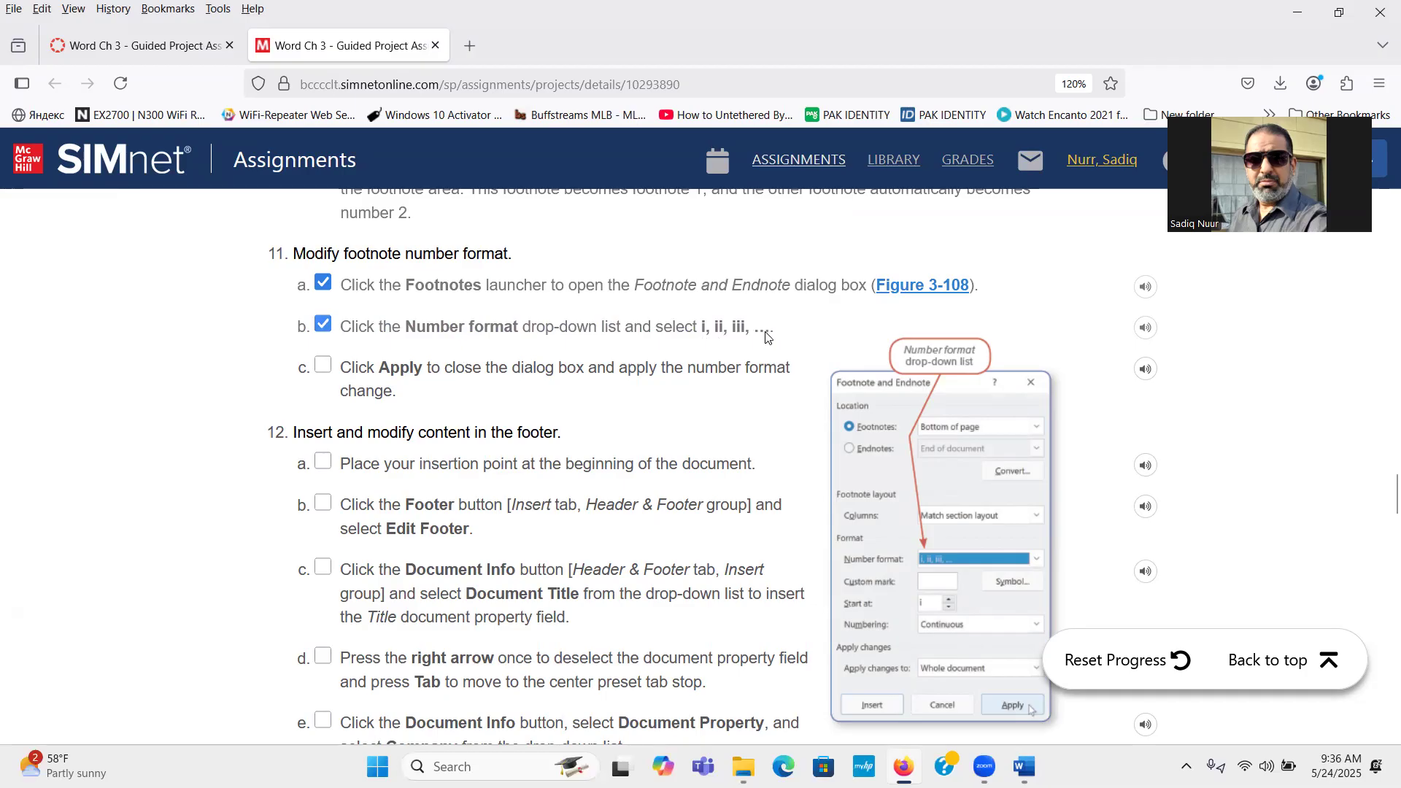
click(322, 365)
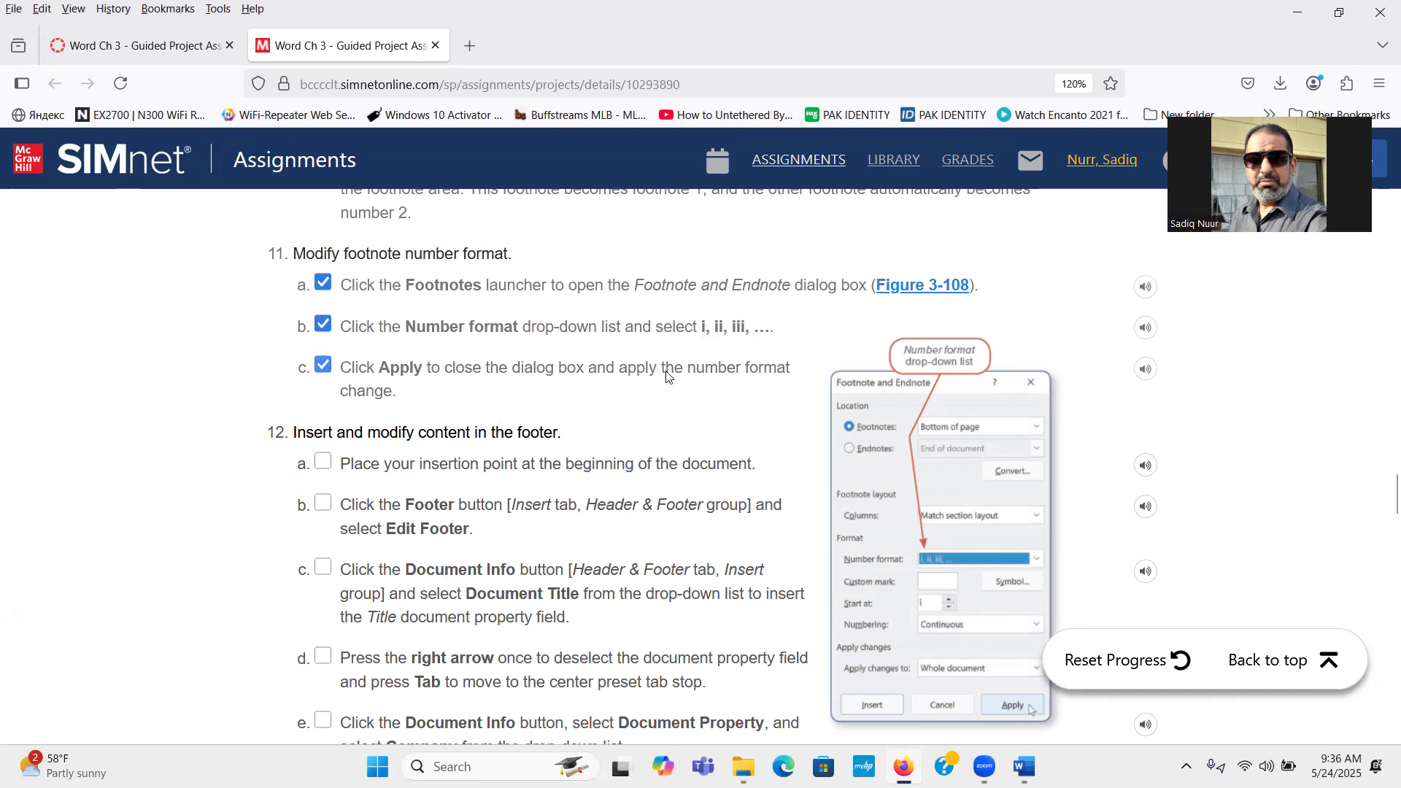
scroll(1381, 518, down, 3)
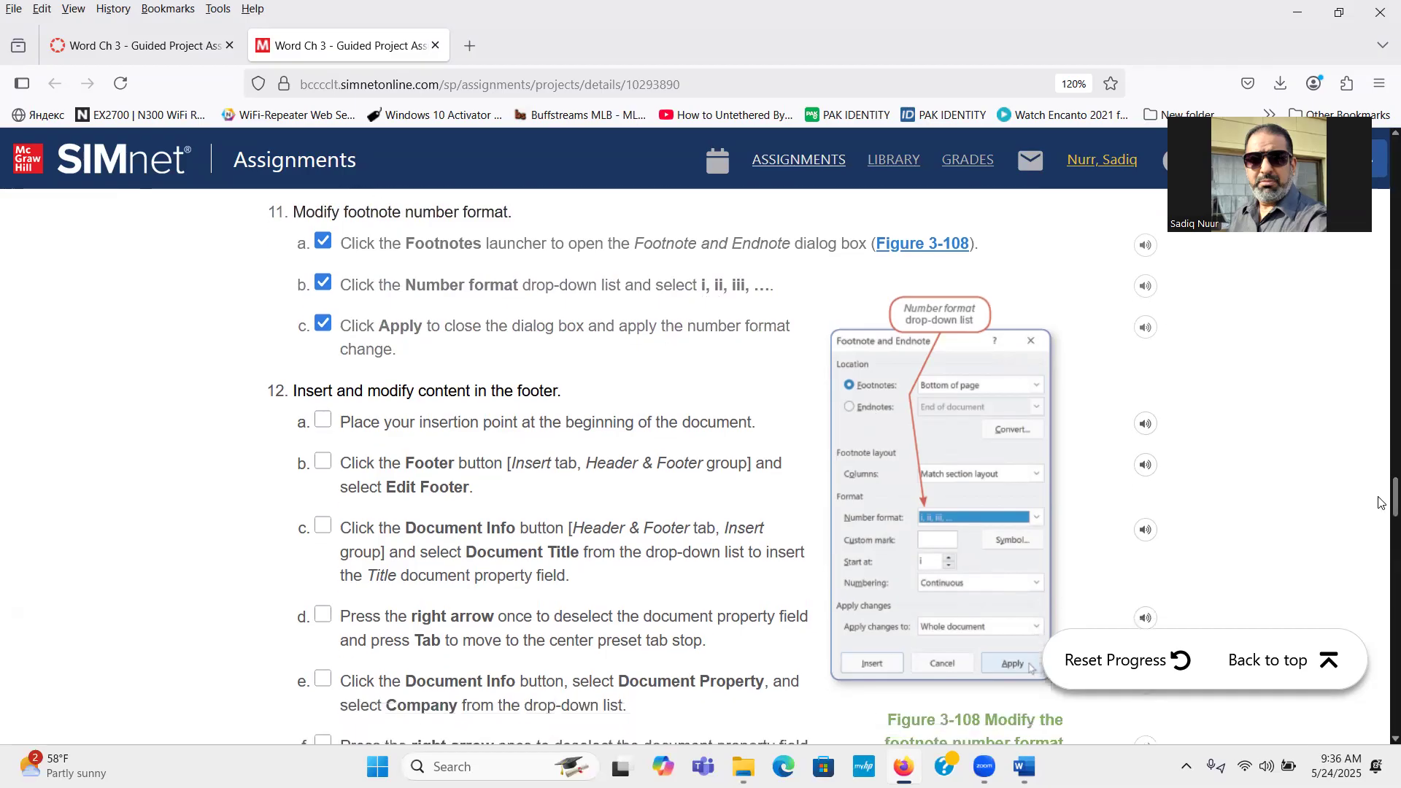
drag(1378, 509, 1378, 510)
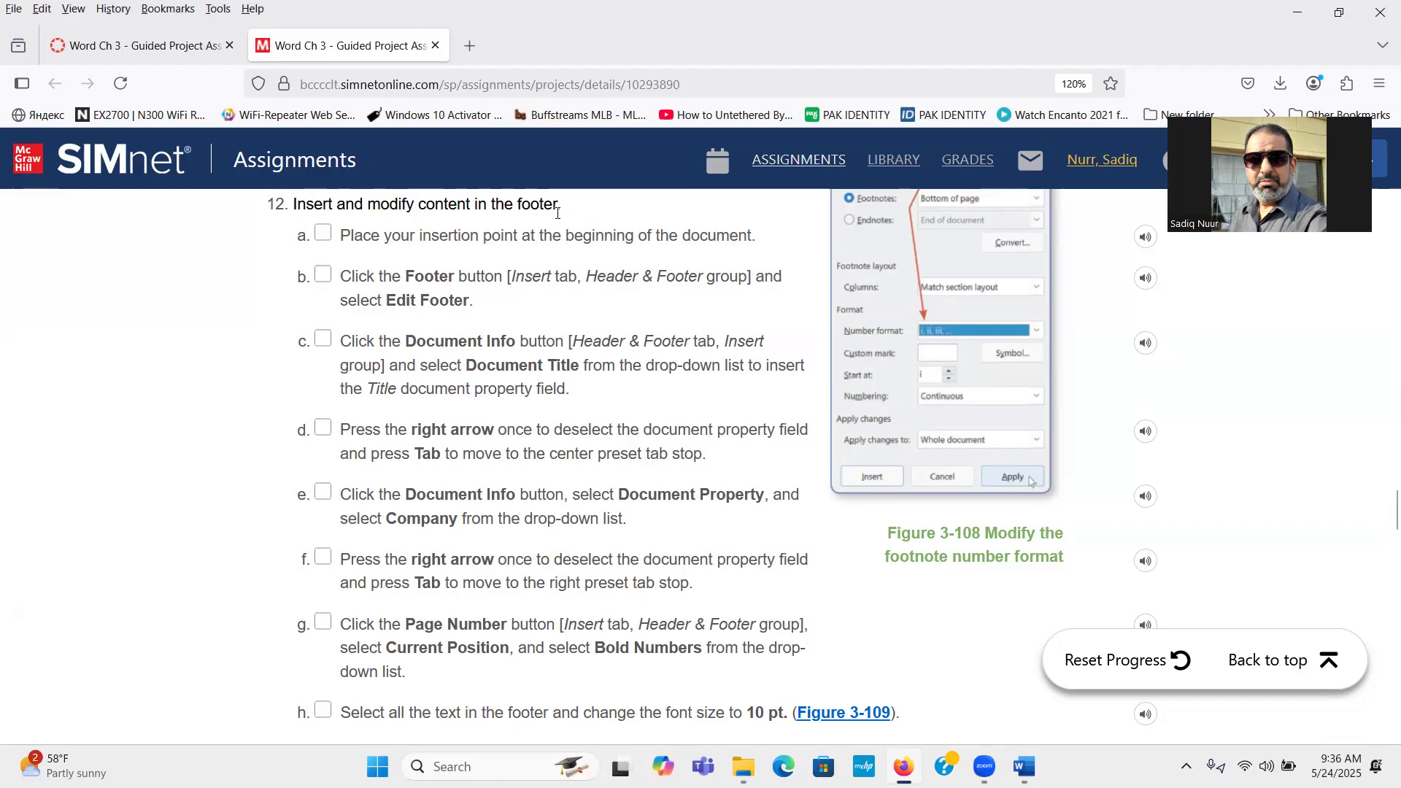
click(323, 233)
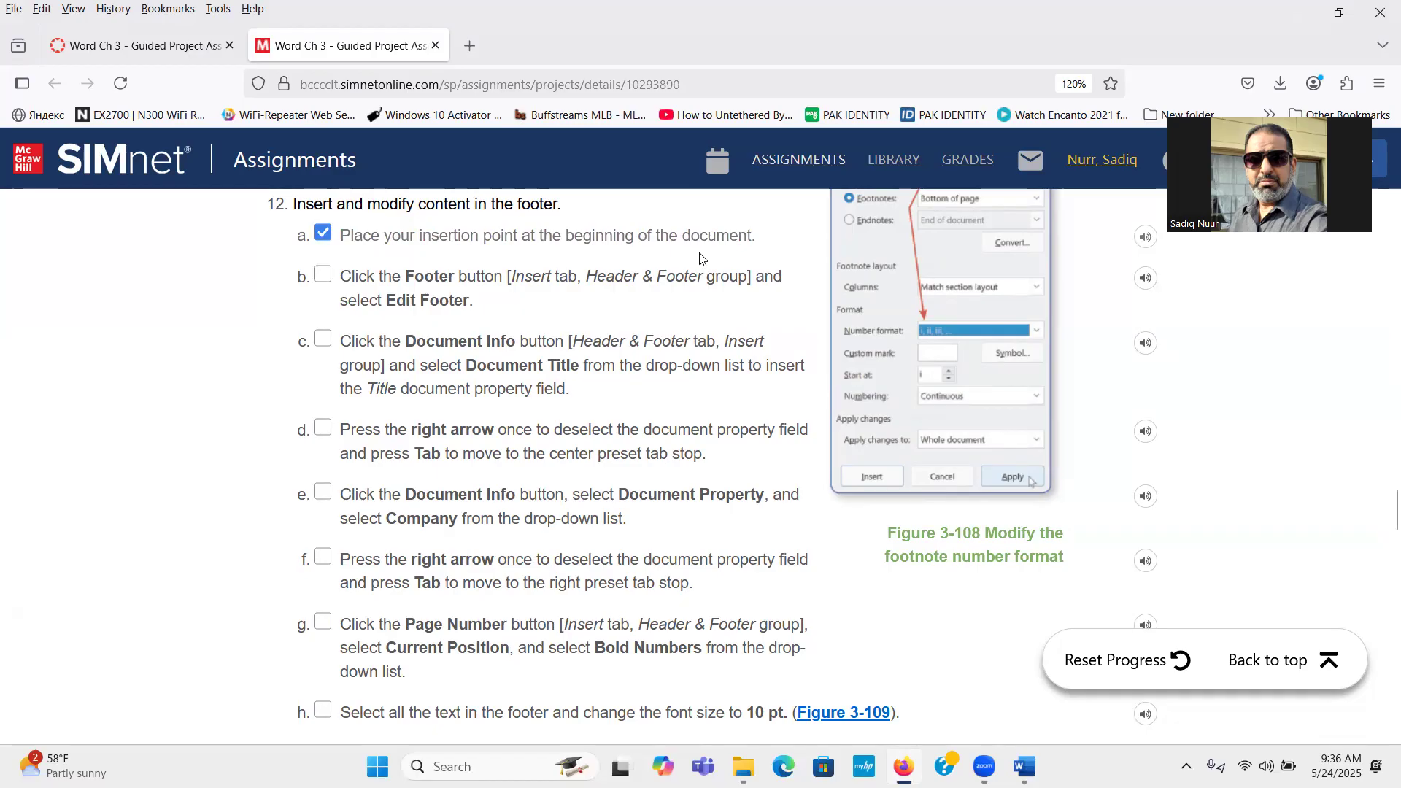
Place the insertion point at the beginning of the Word document, and mark step 12b as completed on the SIMnet page
key(alt+Tab)
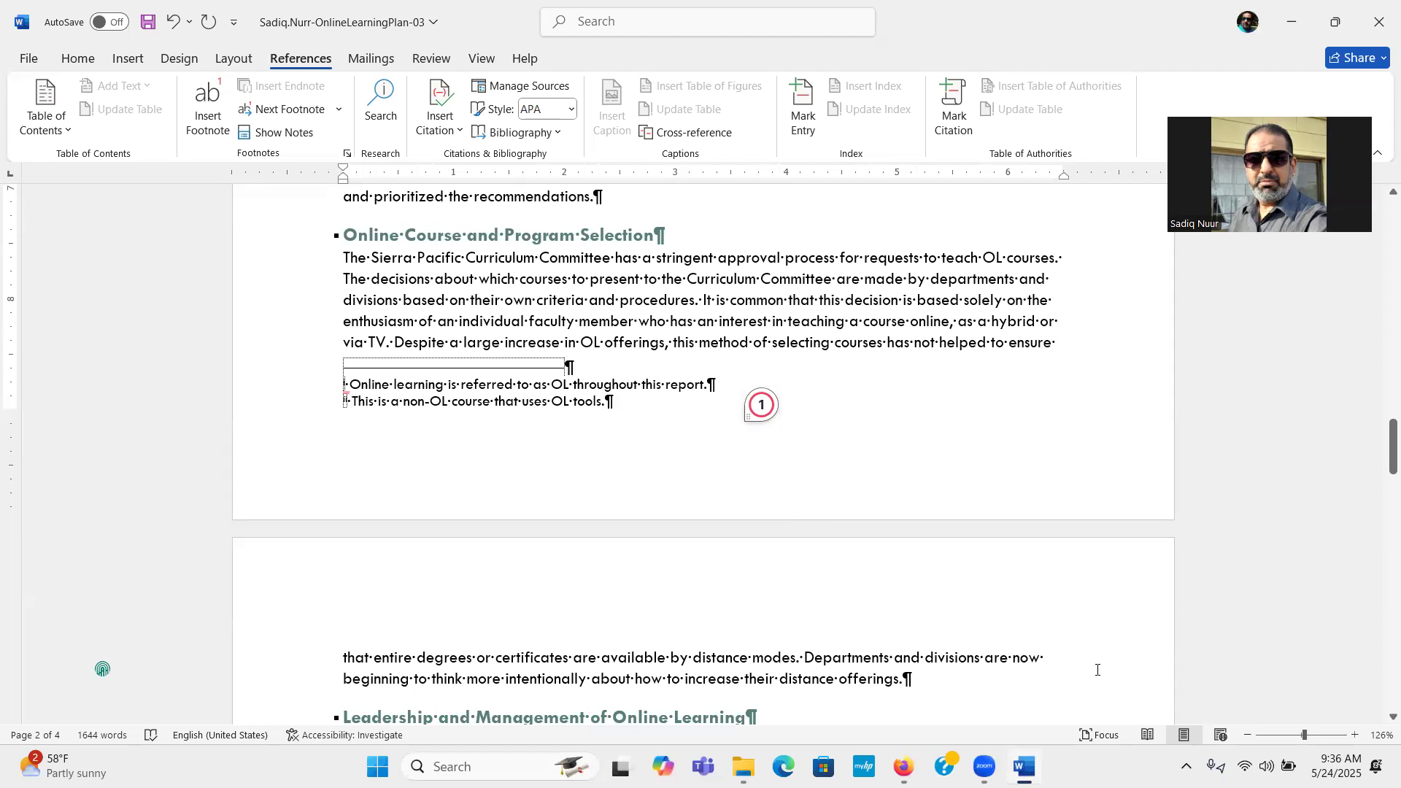
key(ctrl+Home)
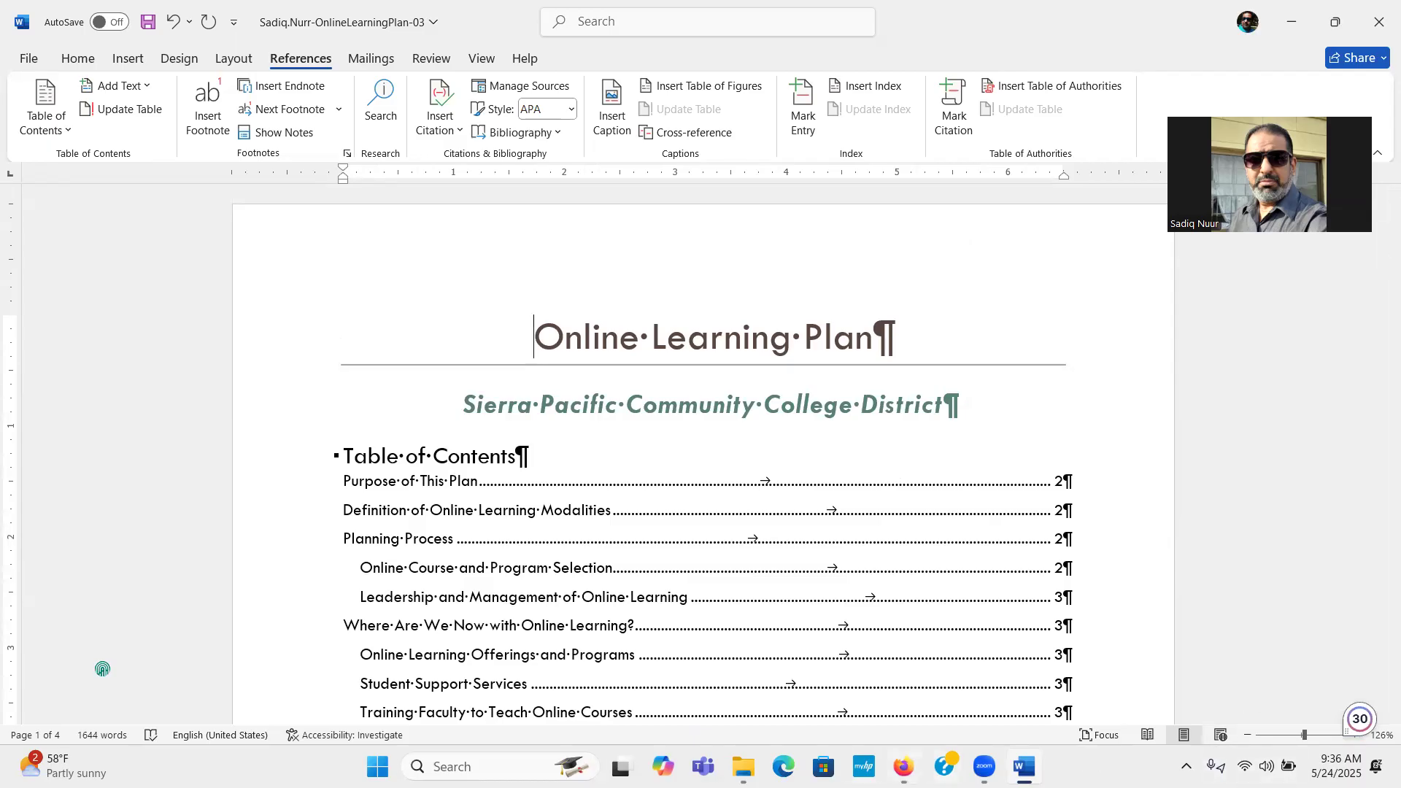
click(897, 765)
click(322, 274)
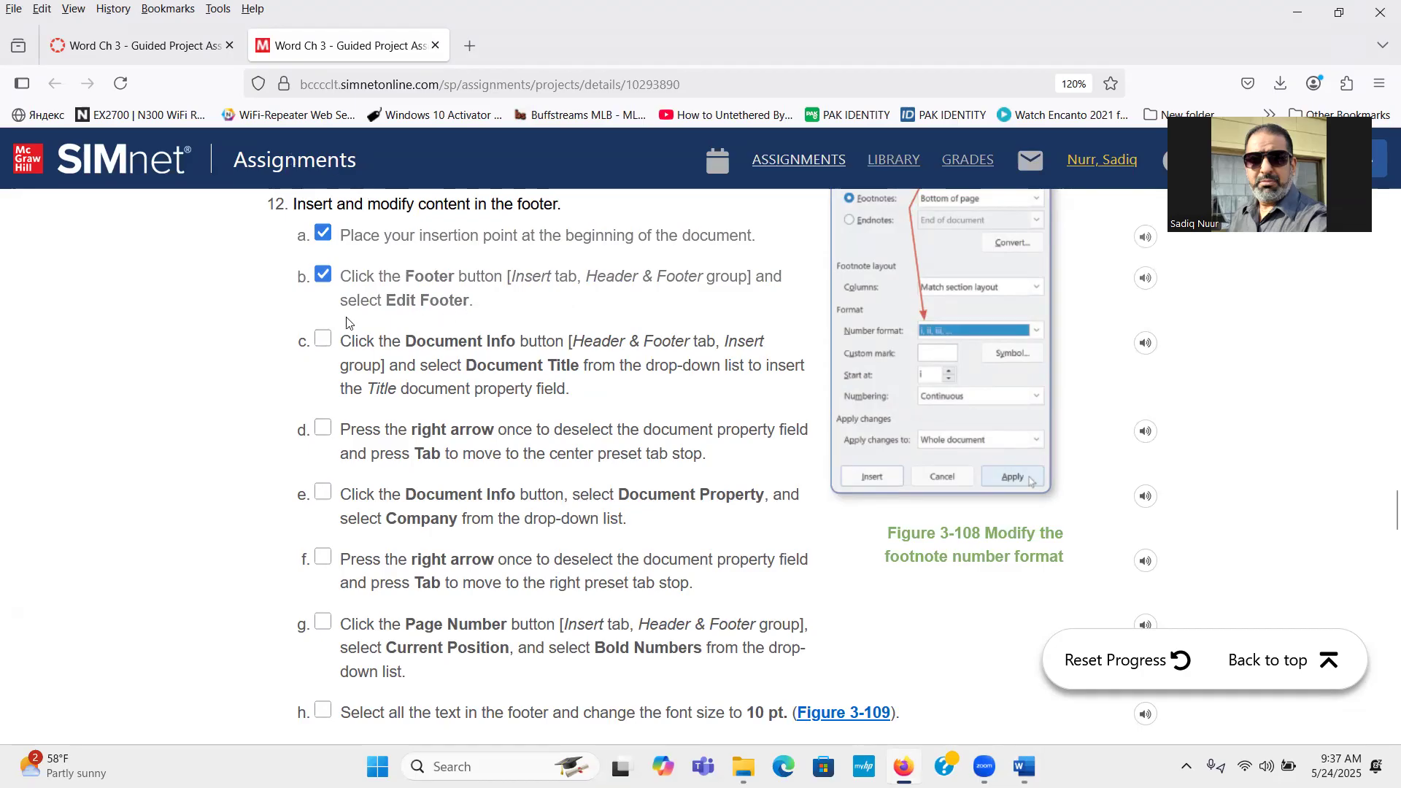
Switch to Word and open the page footer for editing with the Edit Footer command
click(1025, 766)
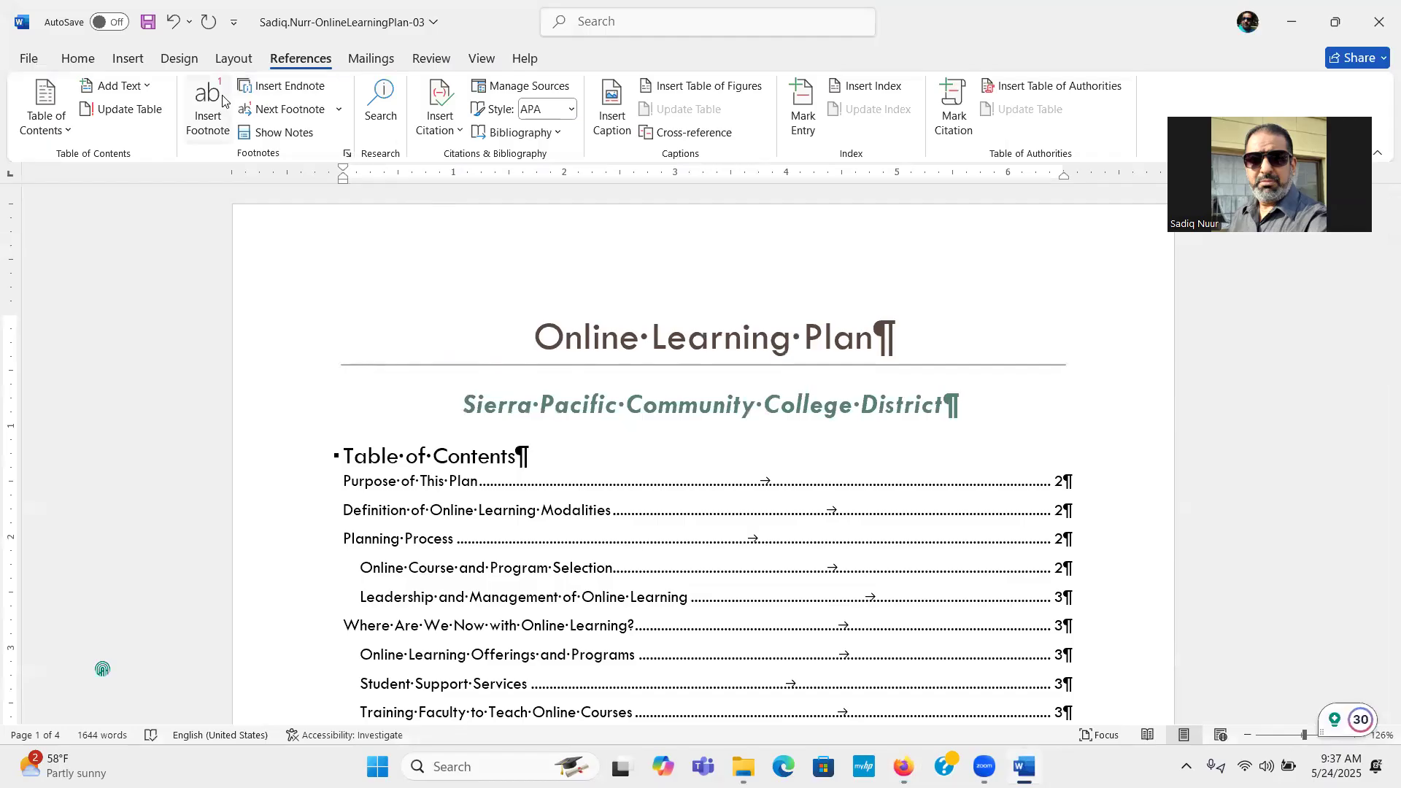
click(129, 61)
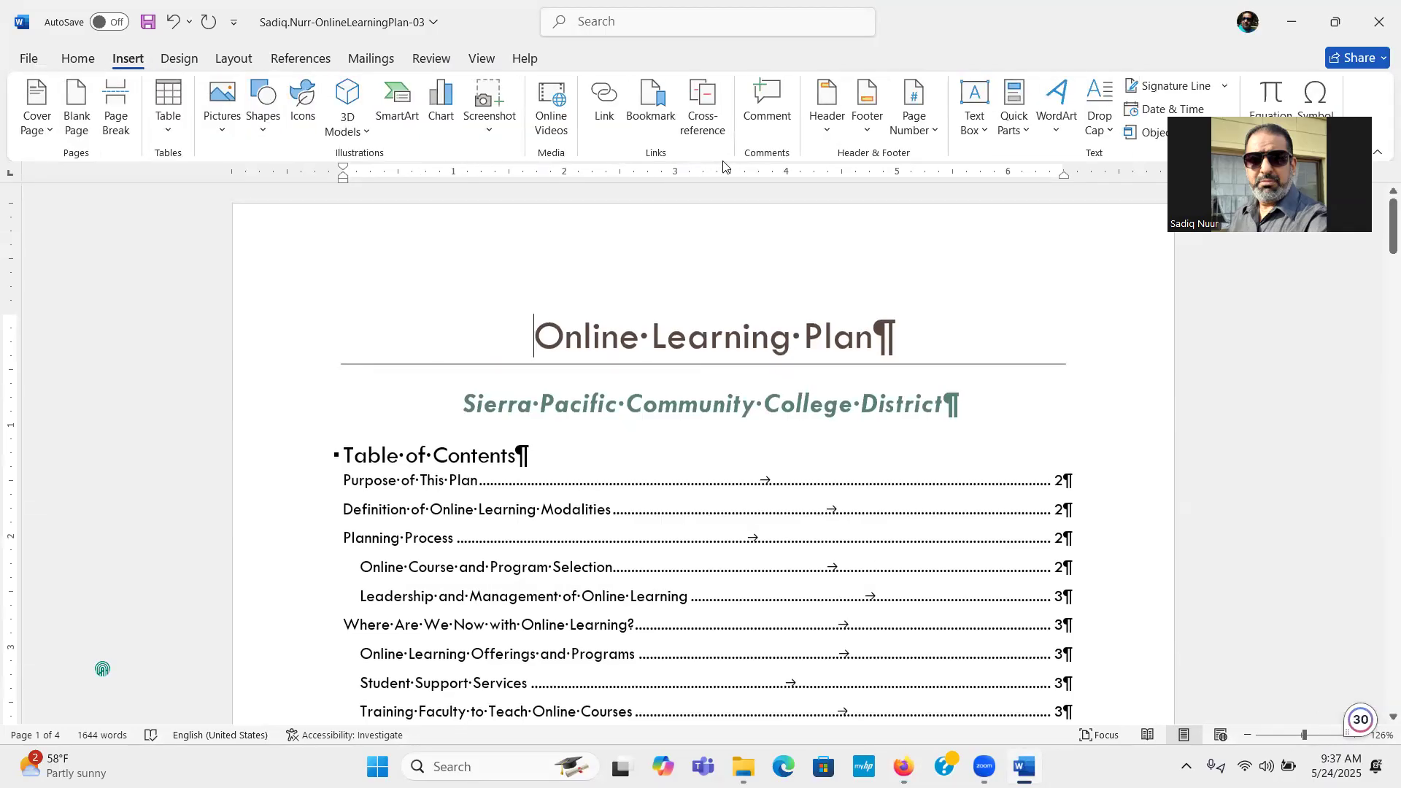
click(887, 151)
click(887, 151)
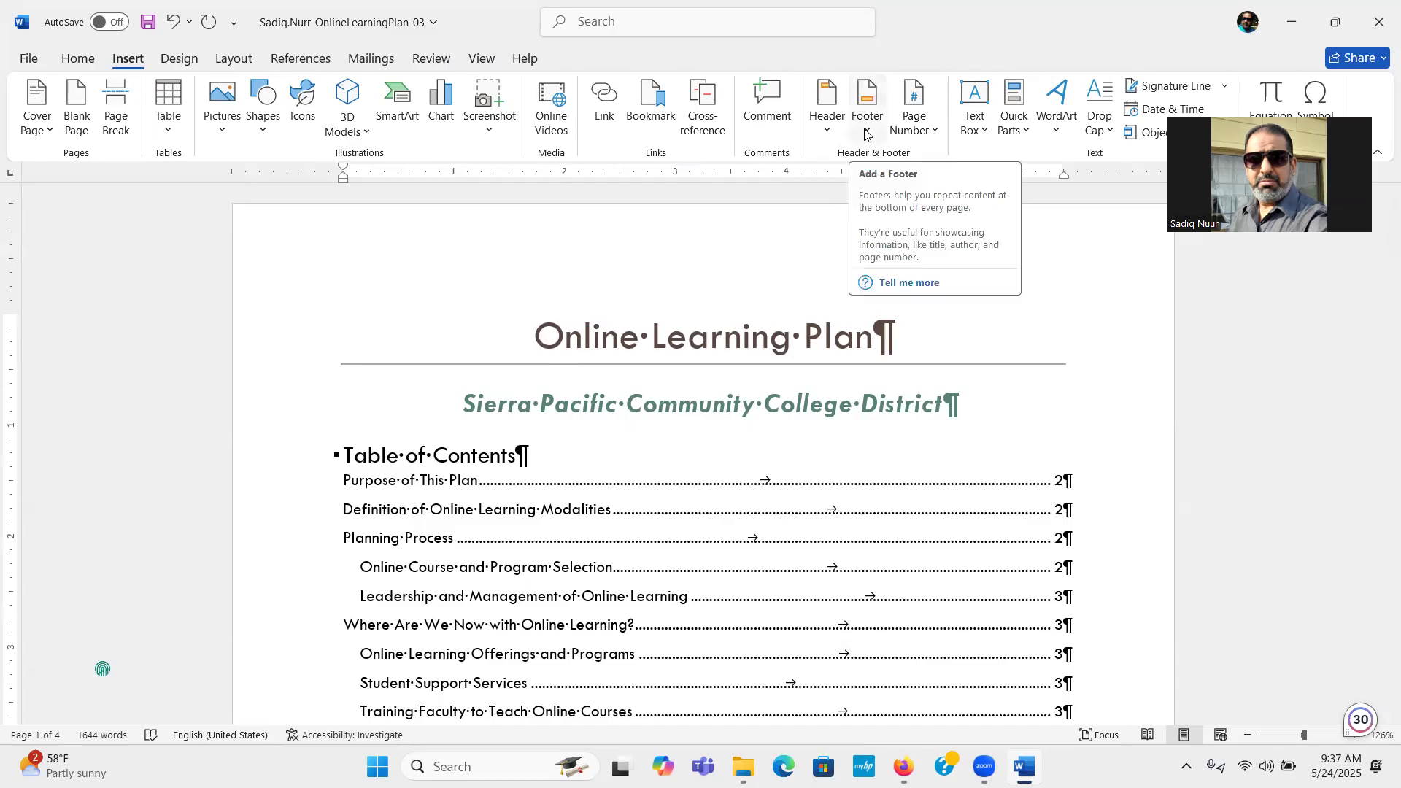
click(867, 131)
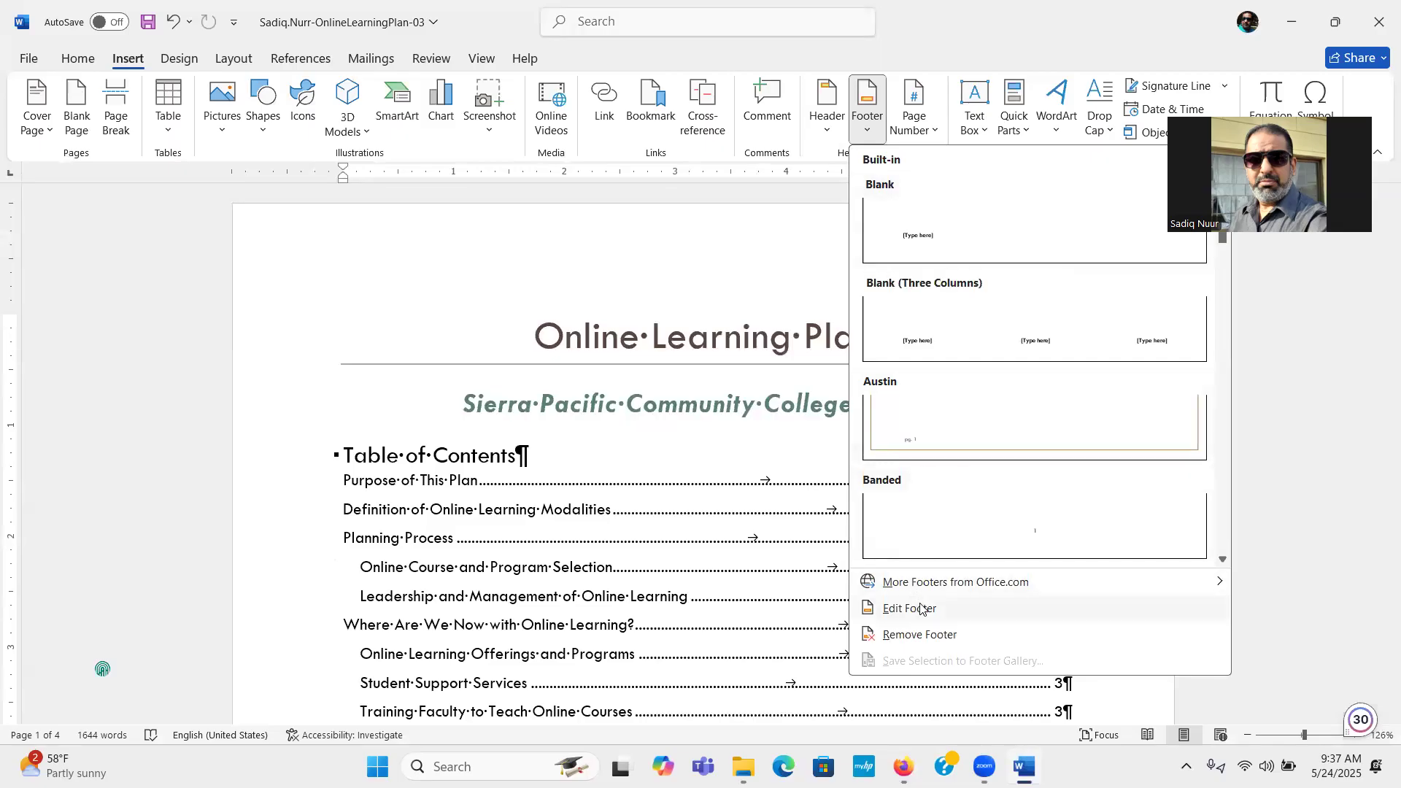
click(966, 610)
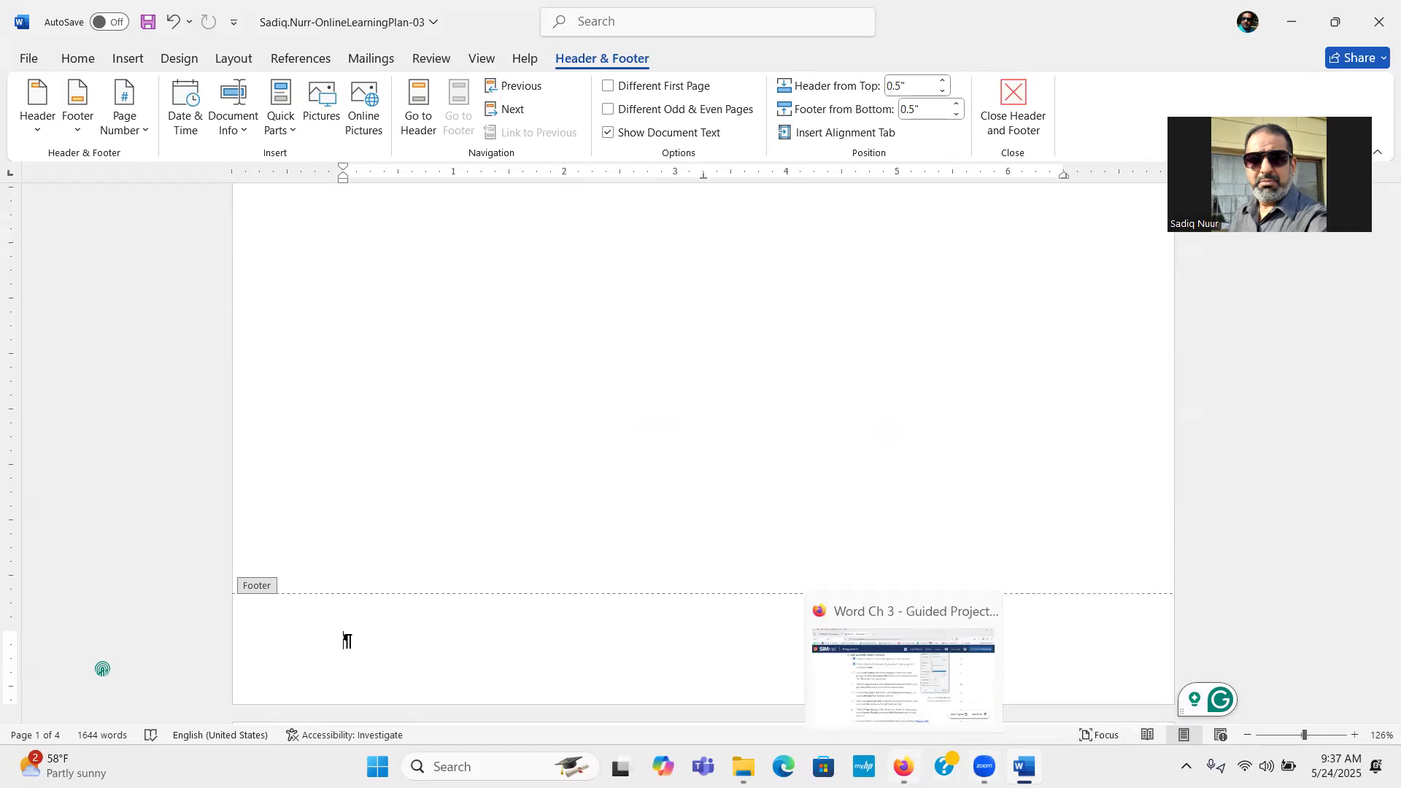
Check step 12c on the SIMnet page, switch back to Word and insert the Document Title property field in the footer
click(904, 766)
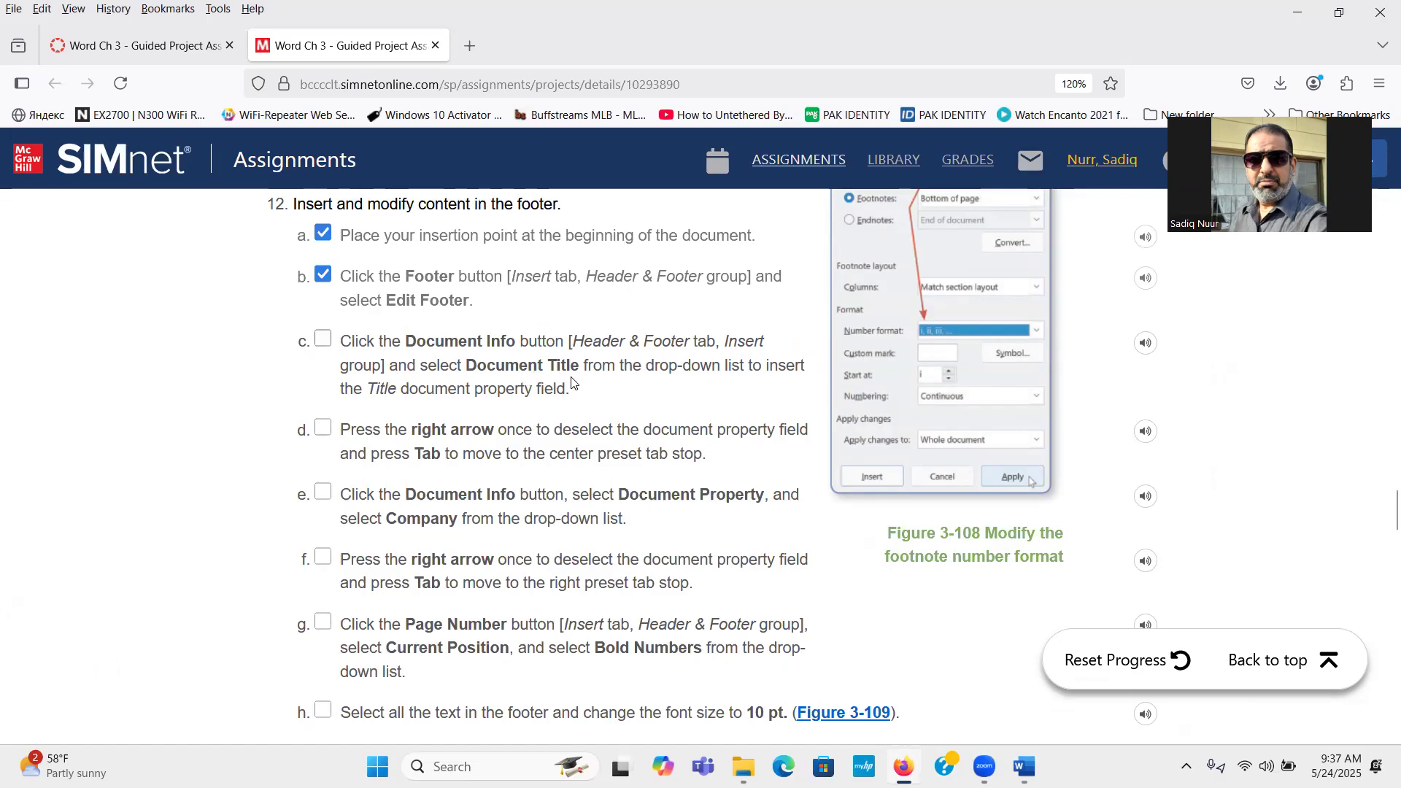
click(1024, 766)
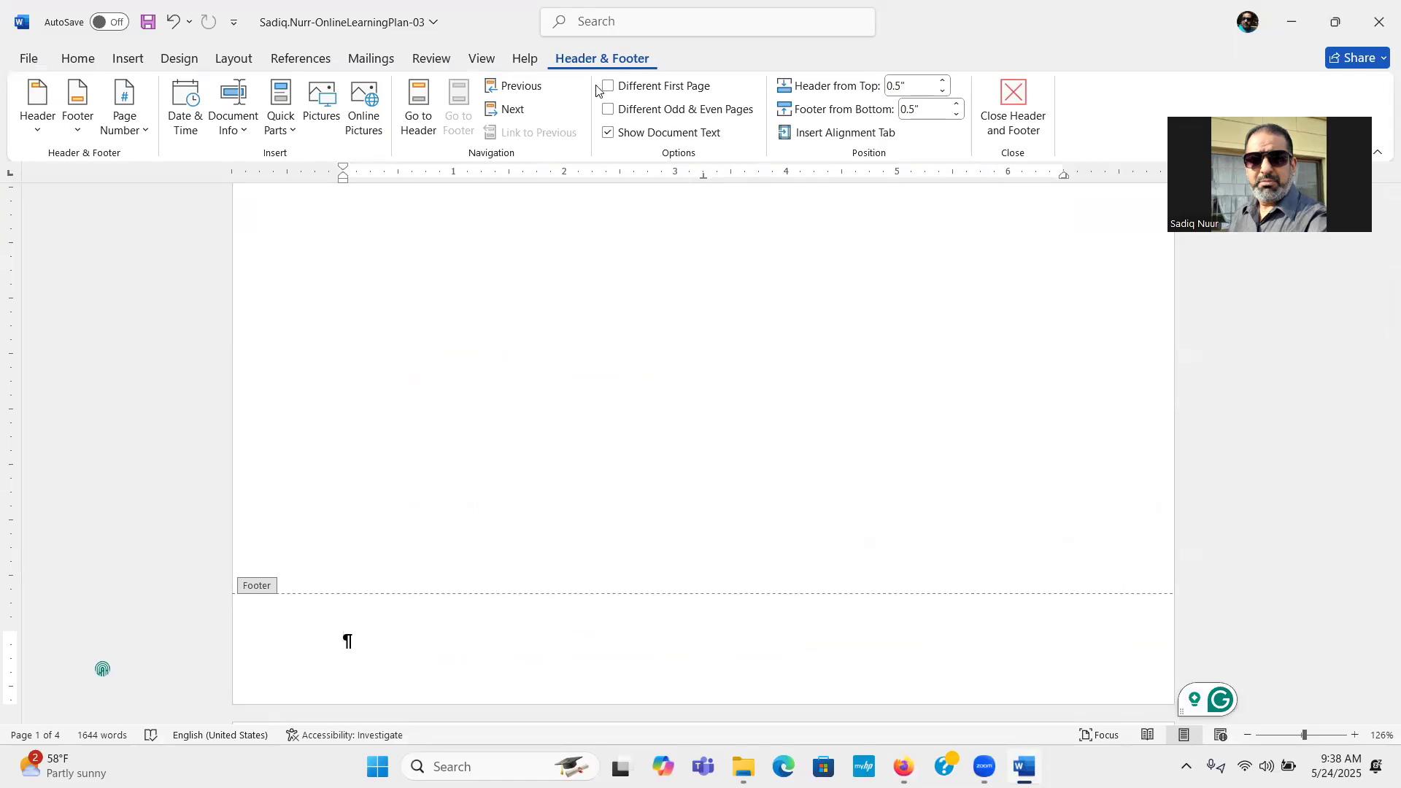
key(ctrl)
key(ctrl)
key(ctrl)
key(ctrl)
key(ctrl)
key(ctrl)
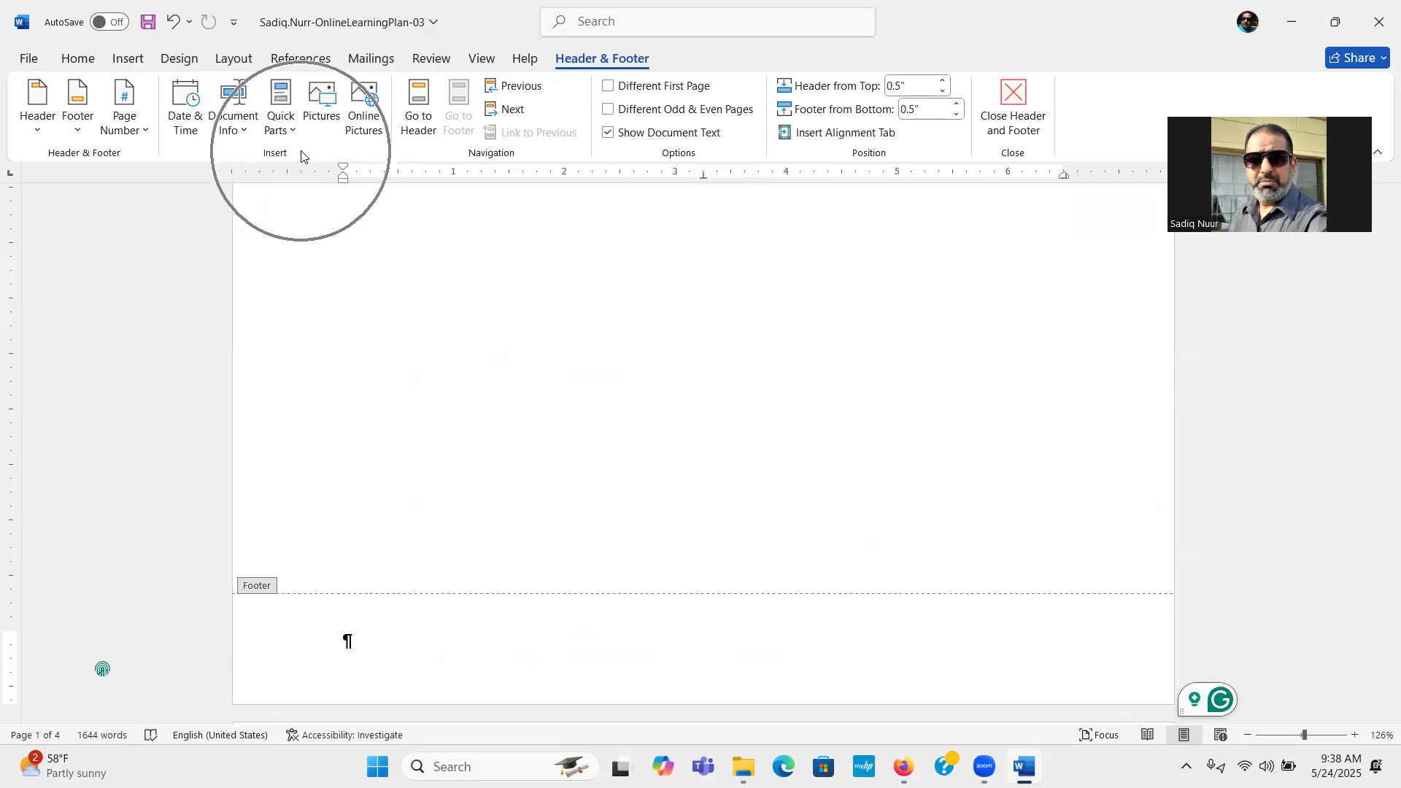
key(ctrl)
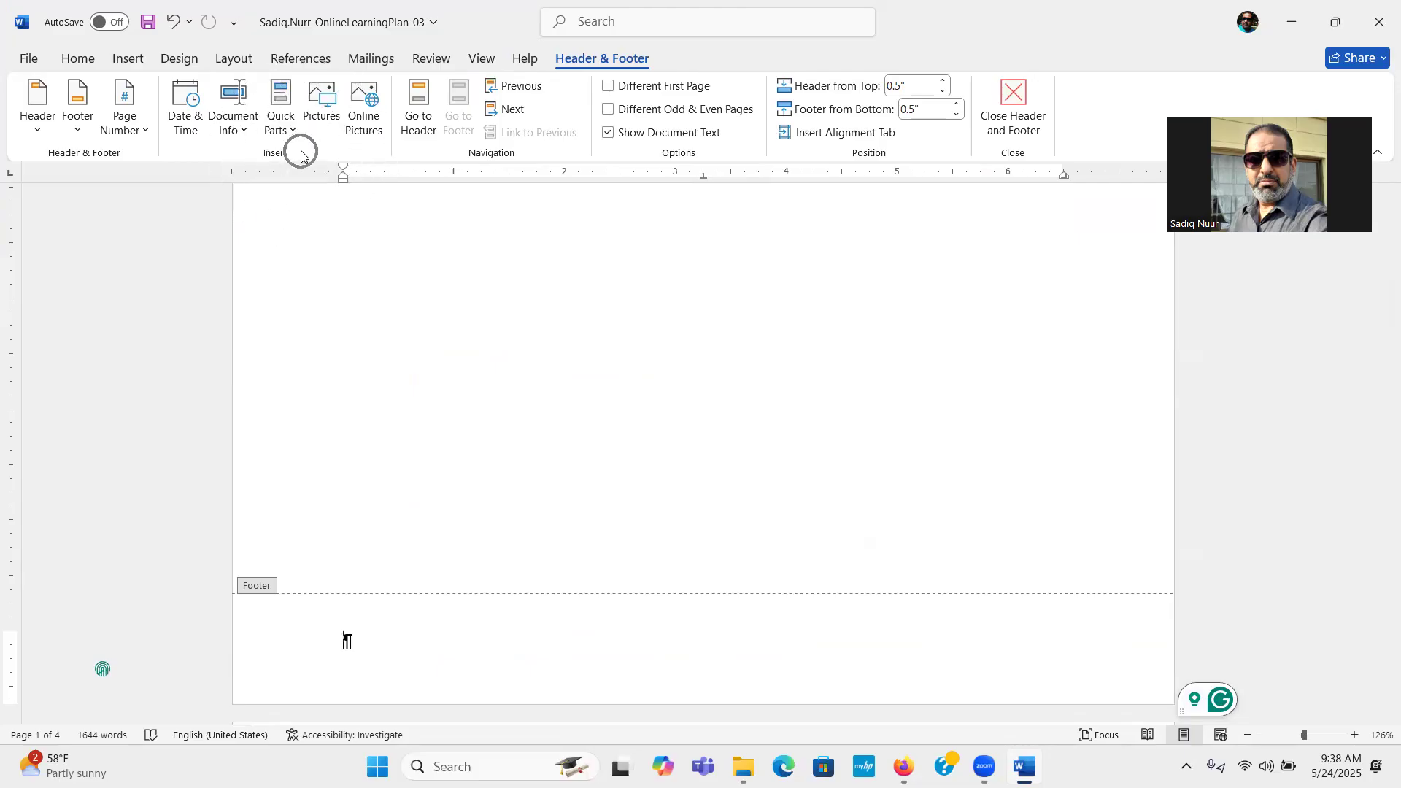
click(246, 133)
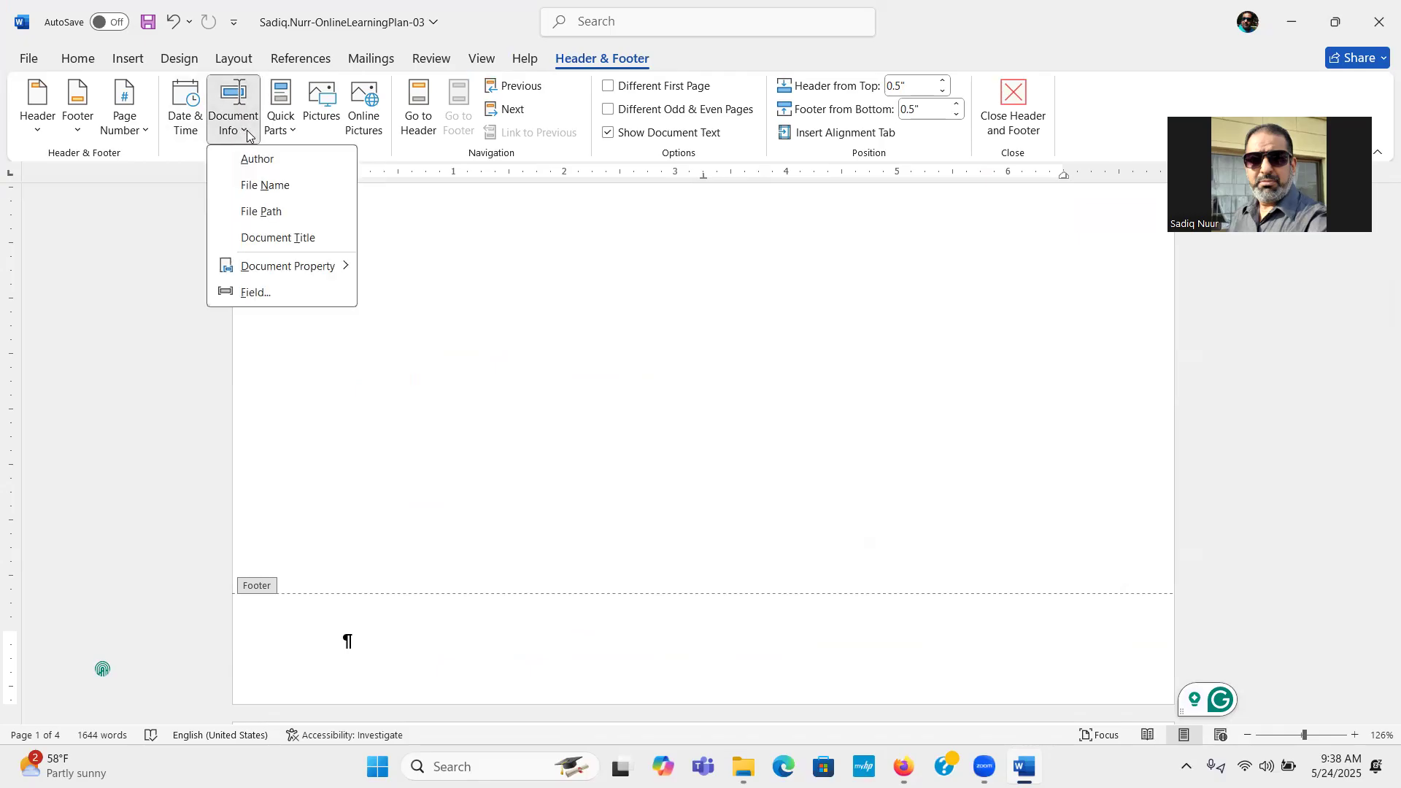
click(276, 238)
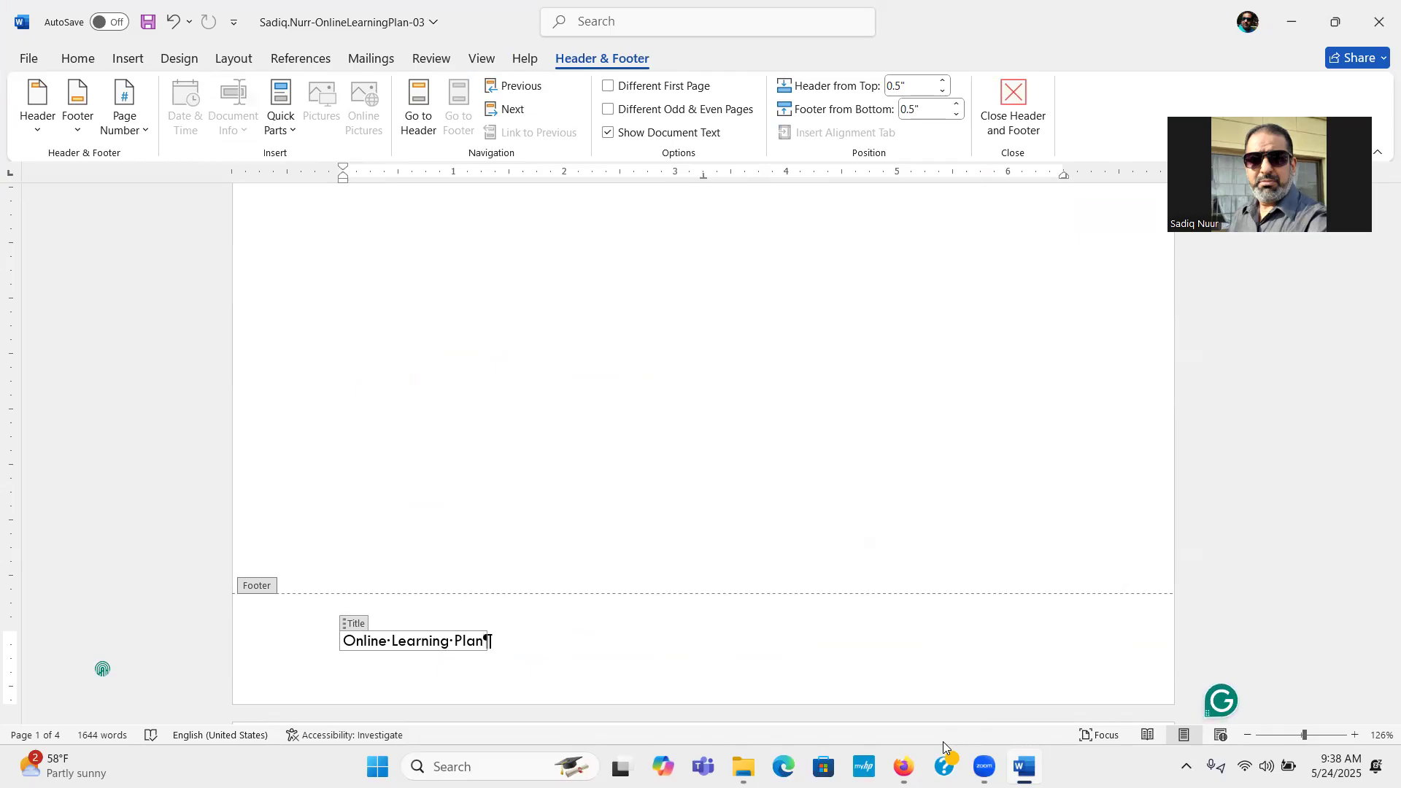
Switch to the SIMnet page and mark steps 12c and 12d as completed
click(903, 767)
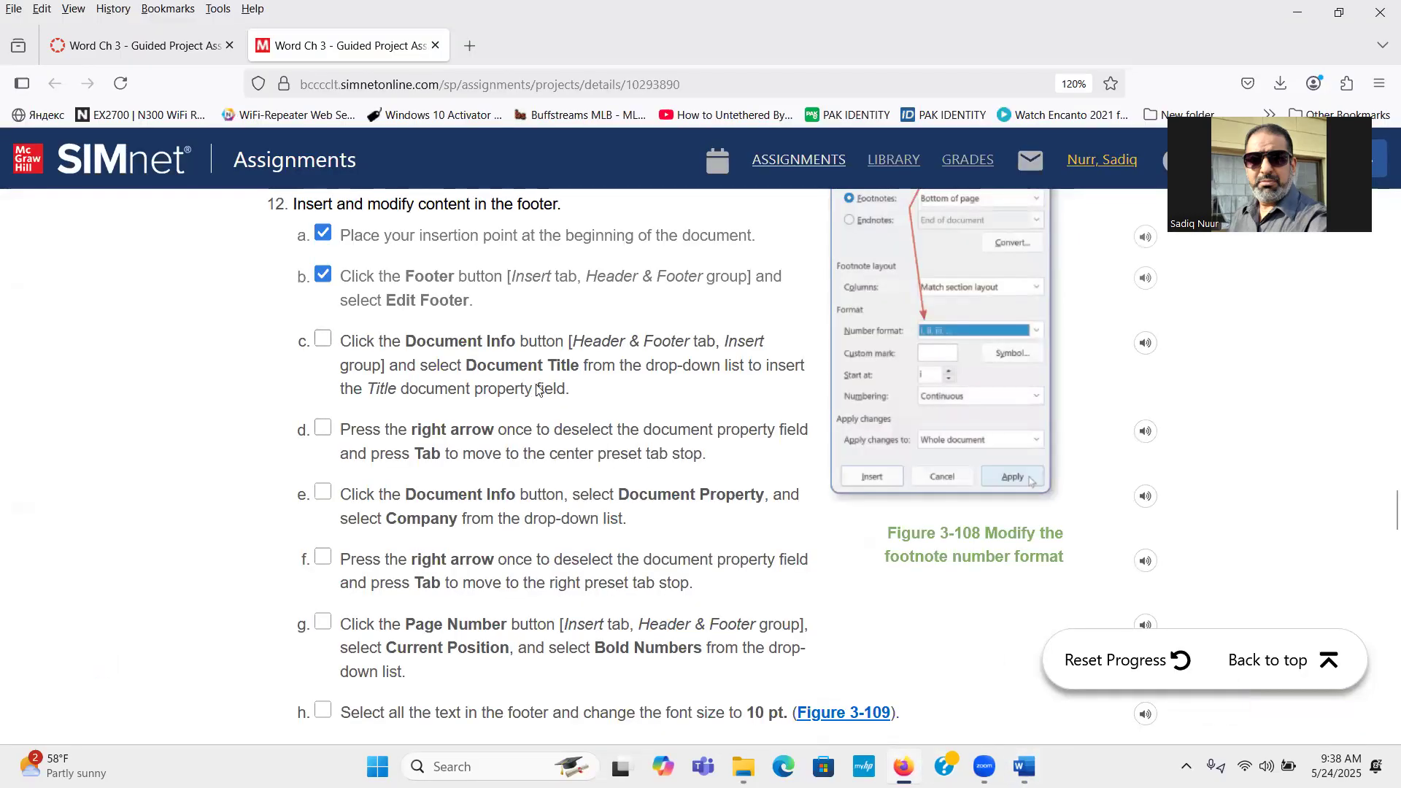
click(323, 340)
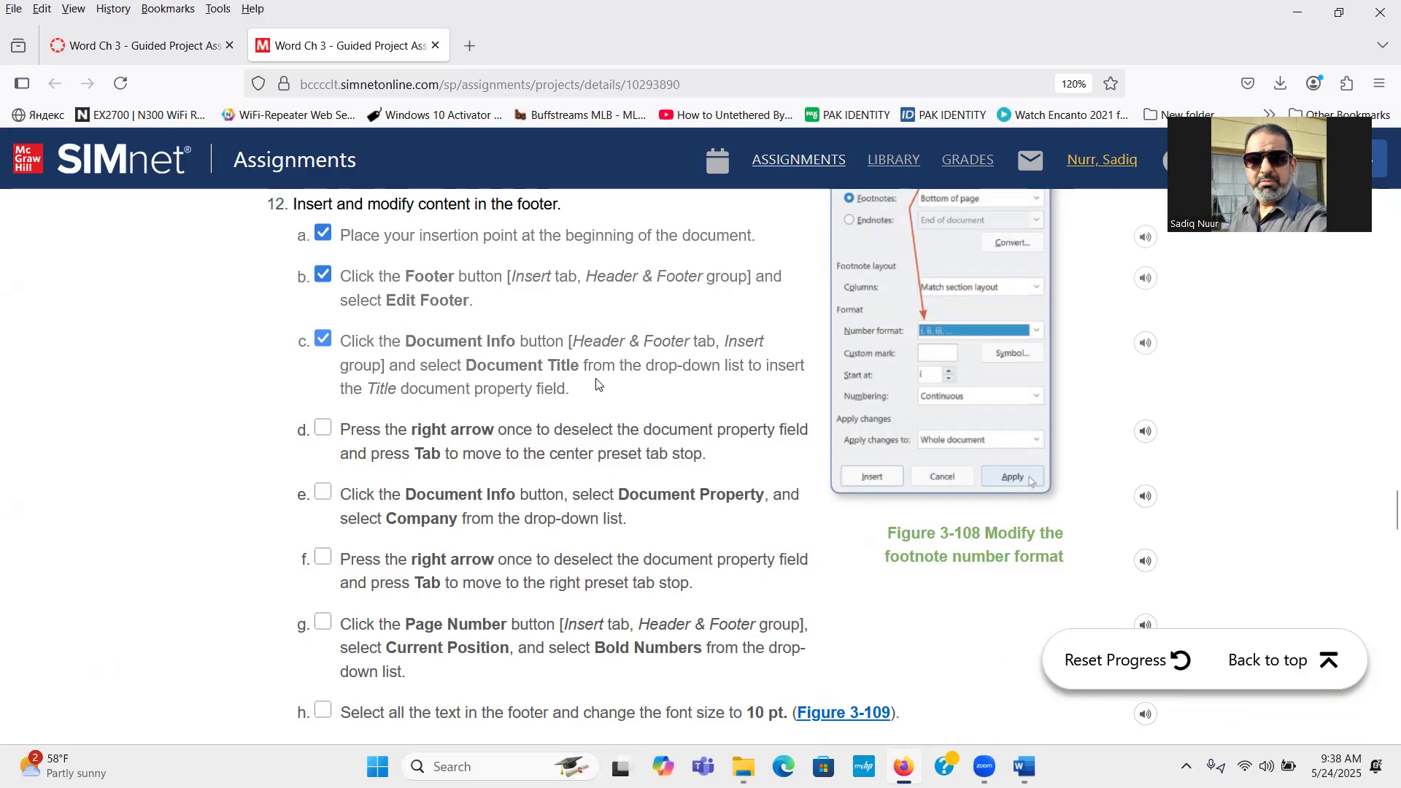
click(322, 429)
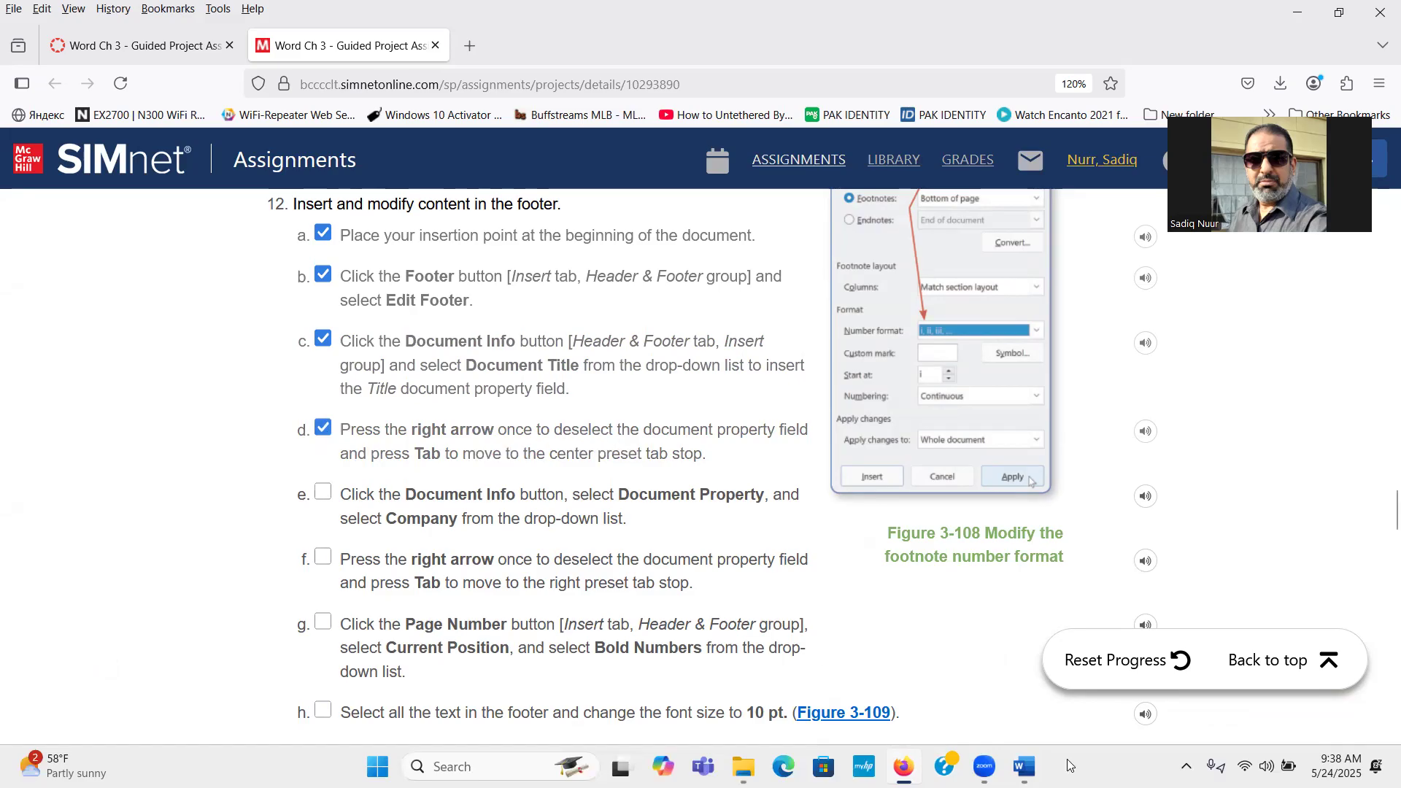
click(1025, 766)
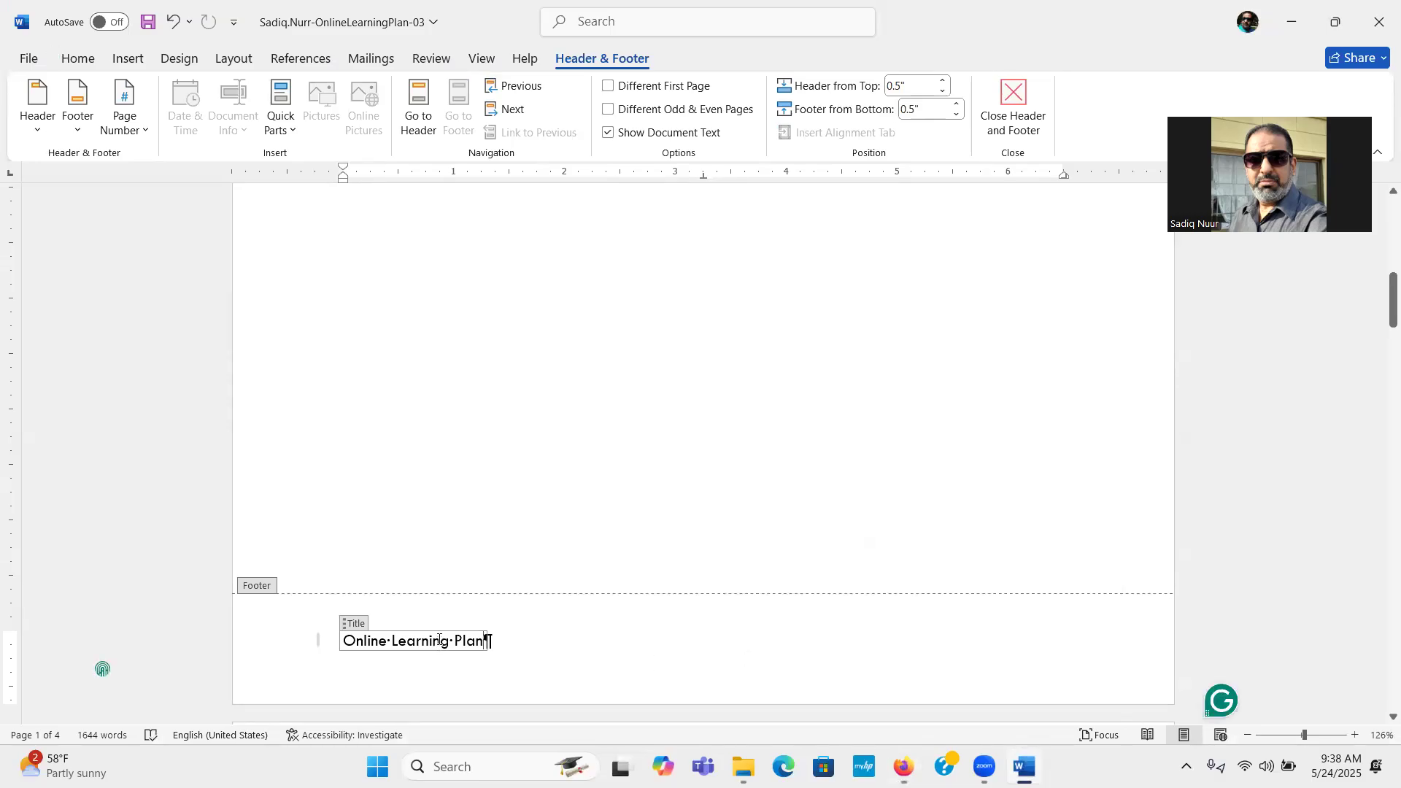
right_click(439, 640)
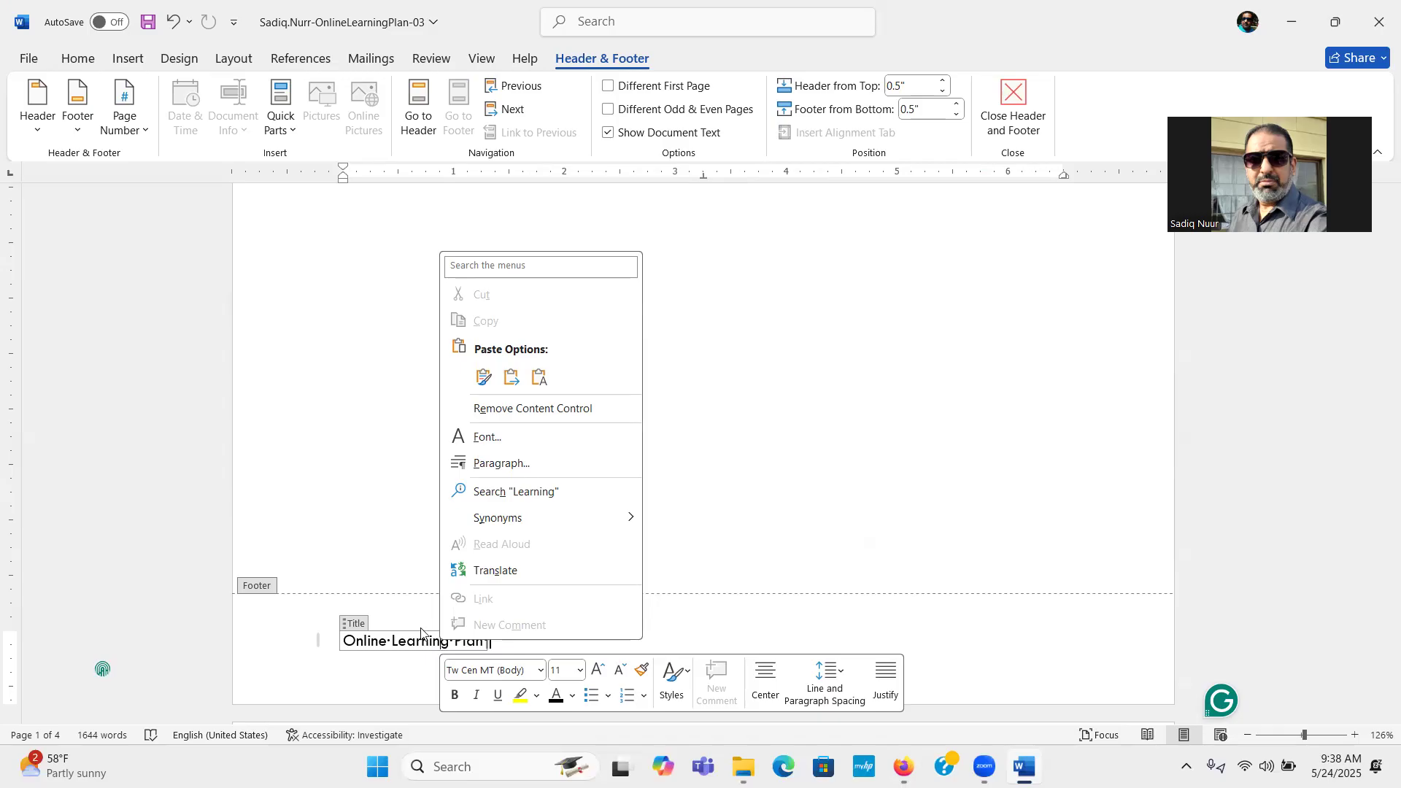
key(Escape)
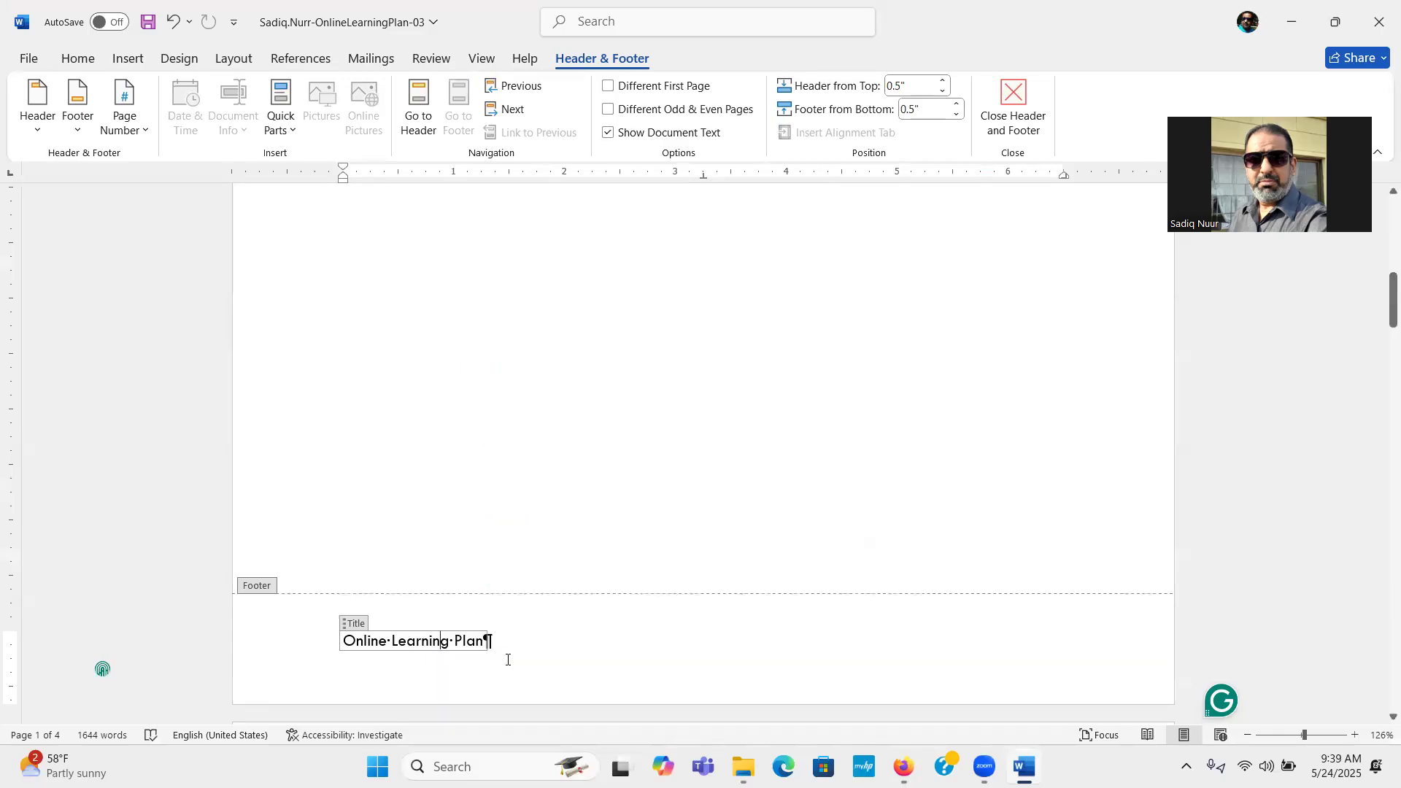
right_click(504, 647)
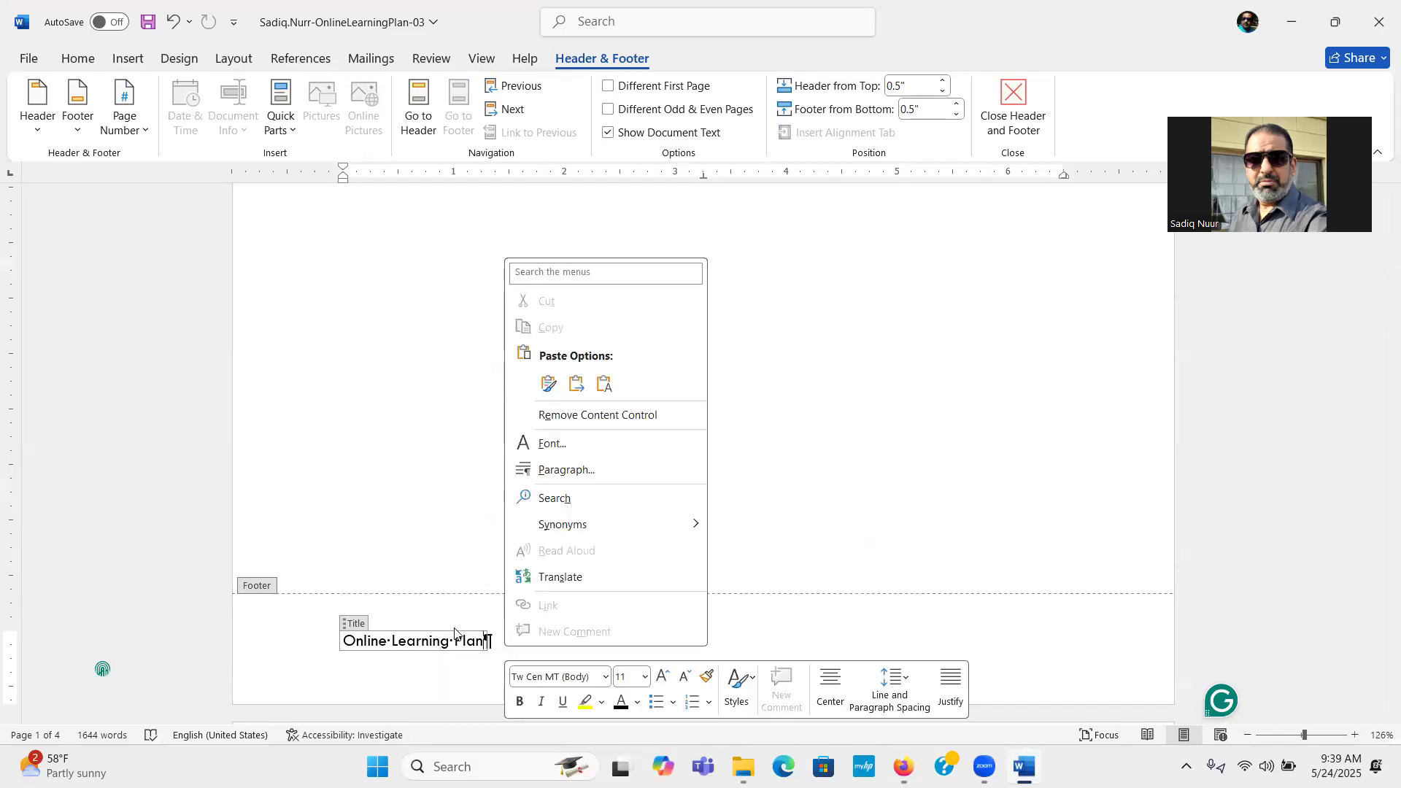
key(Escape)
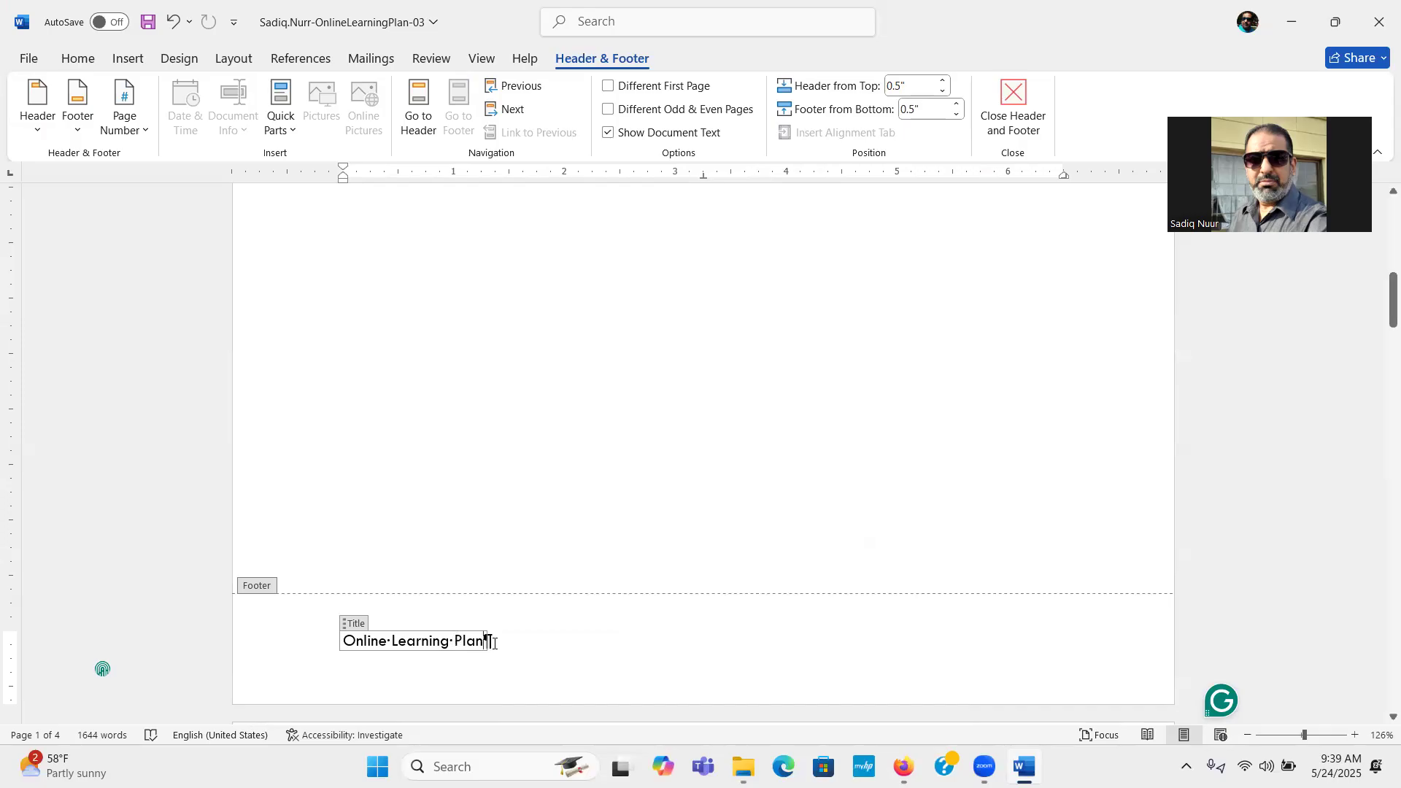
right_click(482, 642)
key(Escape)
click(1023, 767)
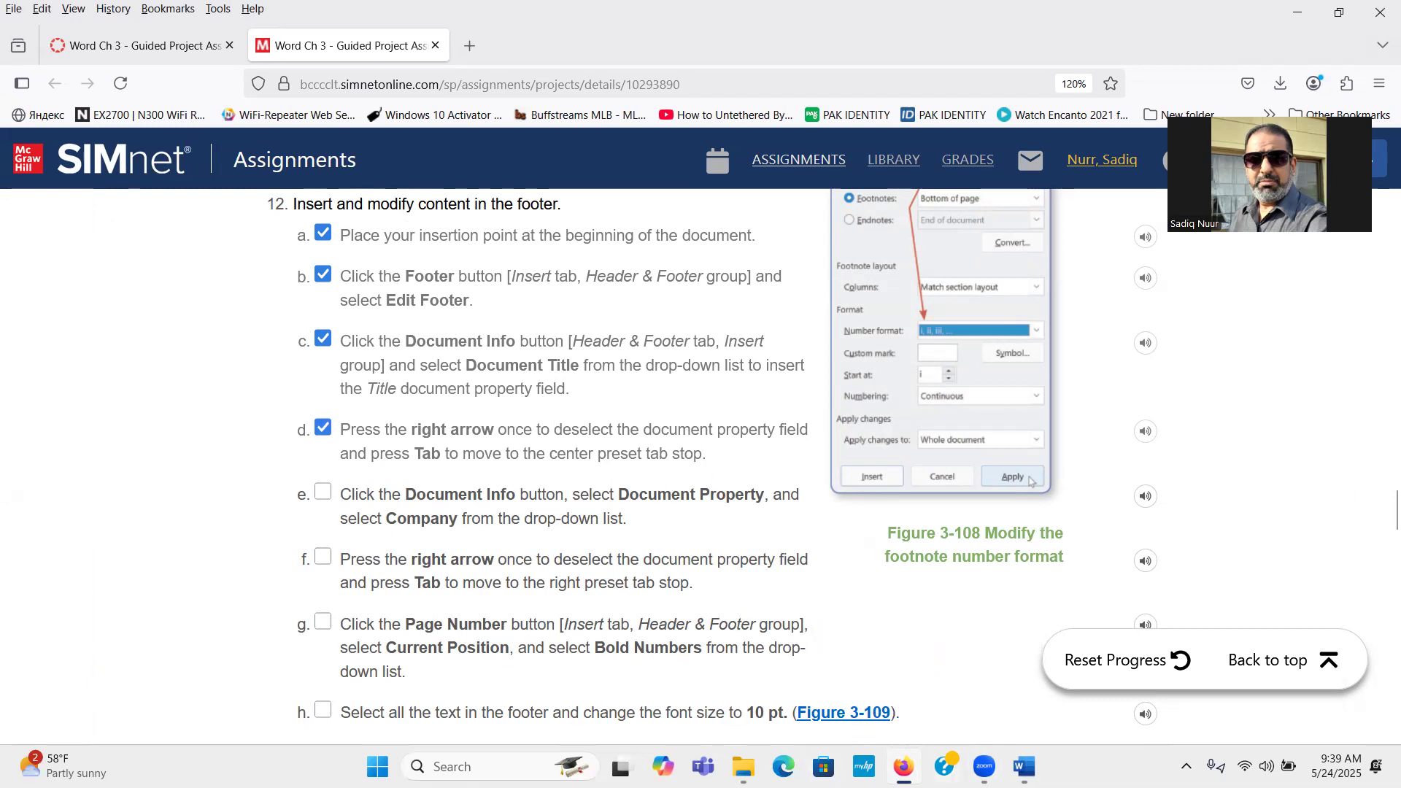
Switch to Word and examine the view settings to see whether the ruler is displayed
click(1024, 766)
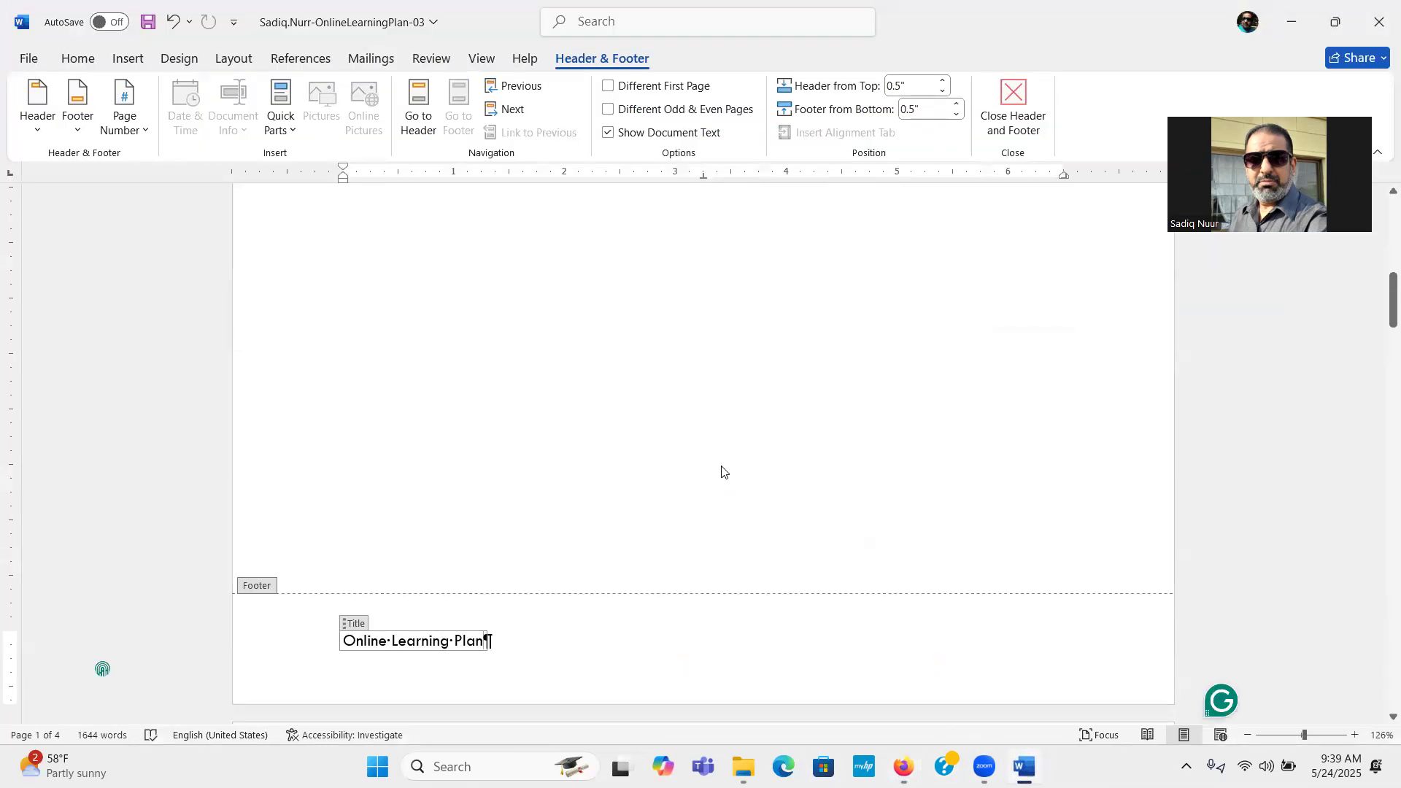
key(ctrl)
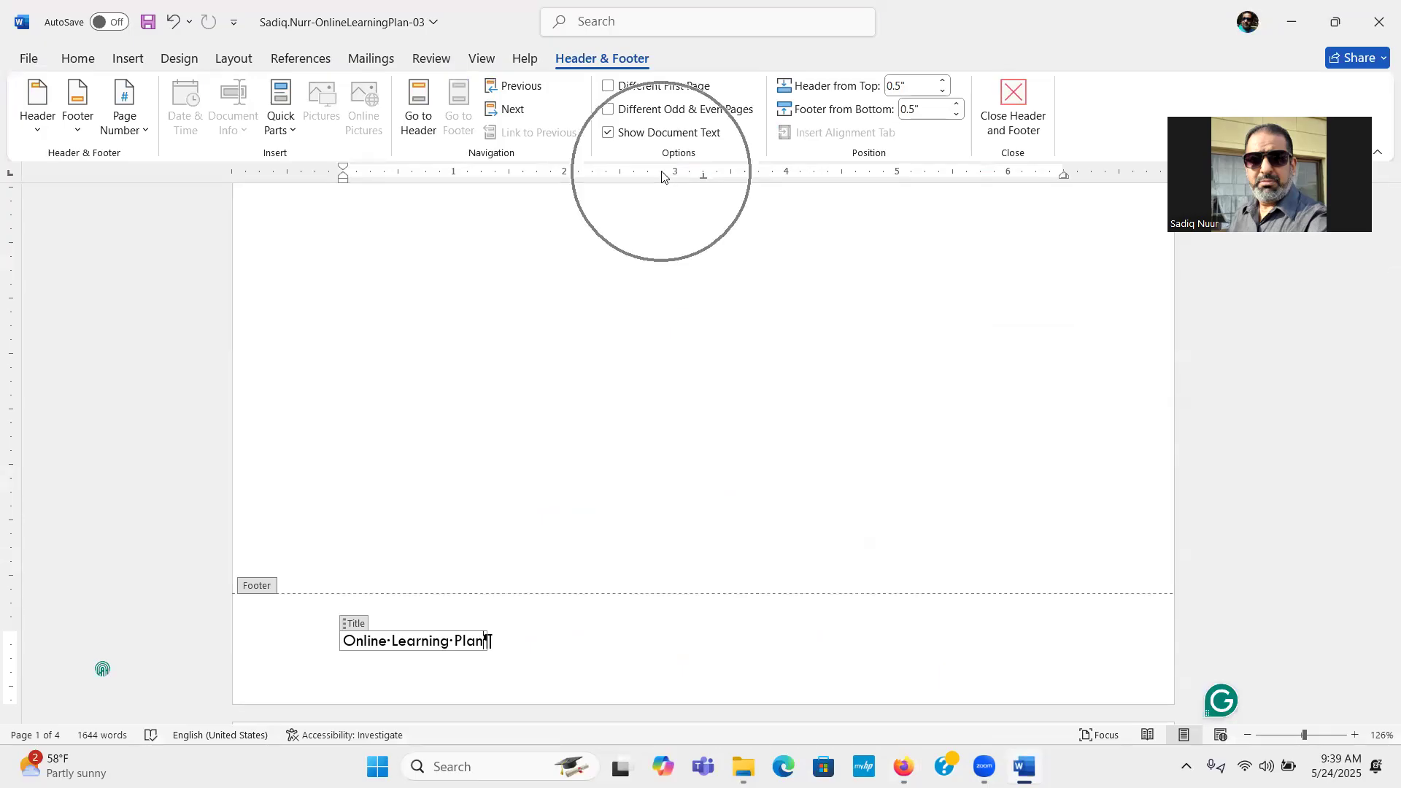
key(ctrl)
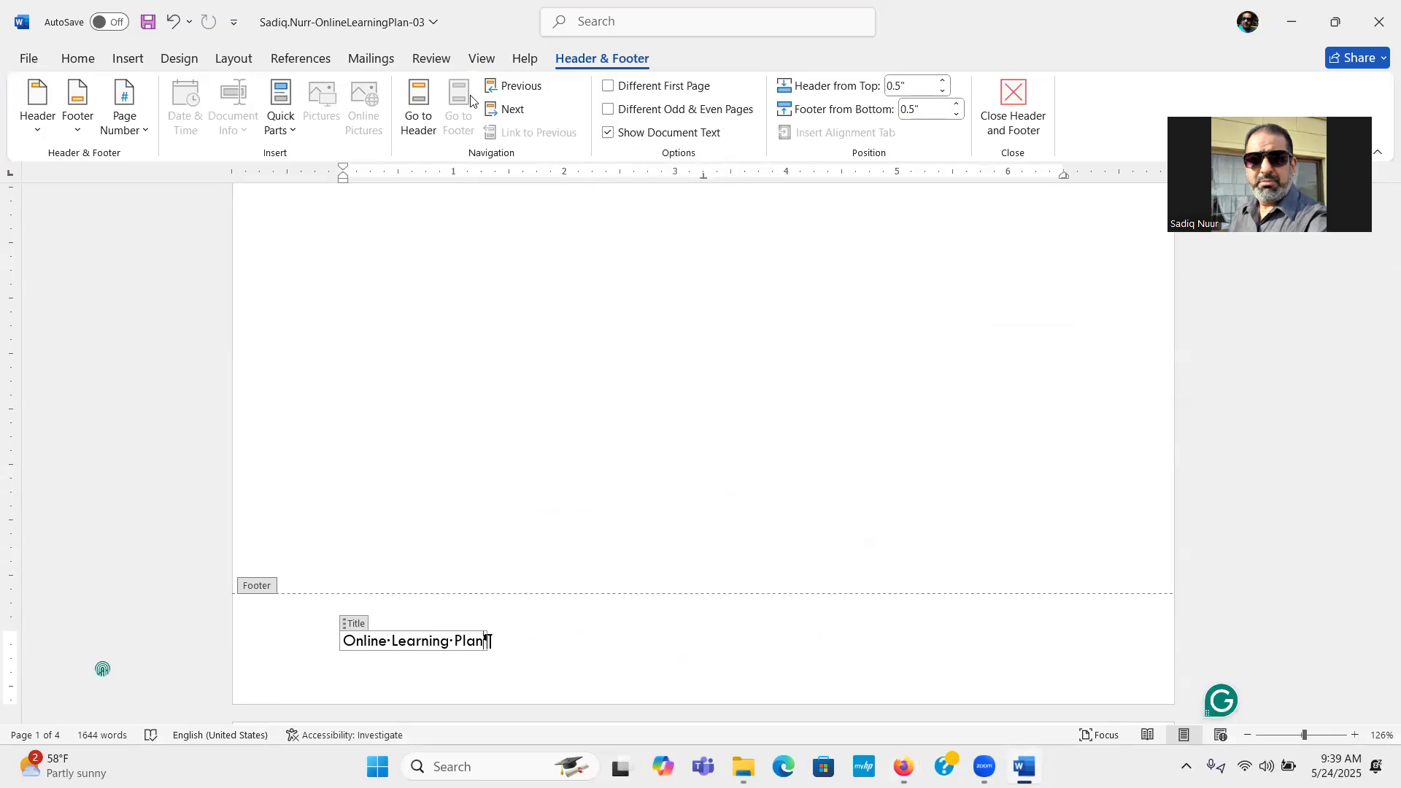
click(483, 60)
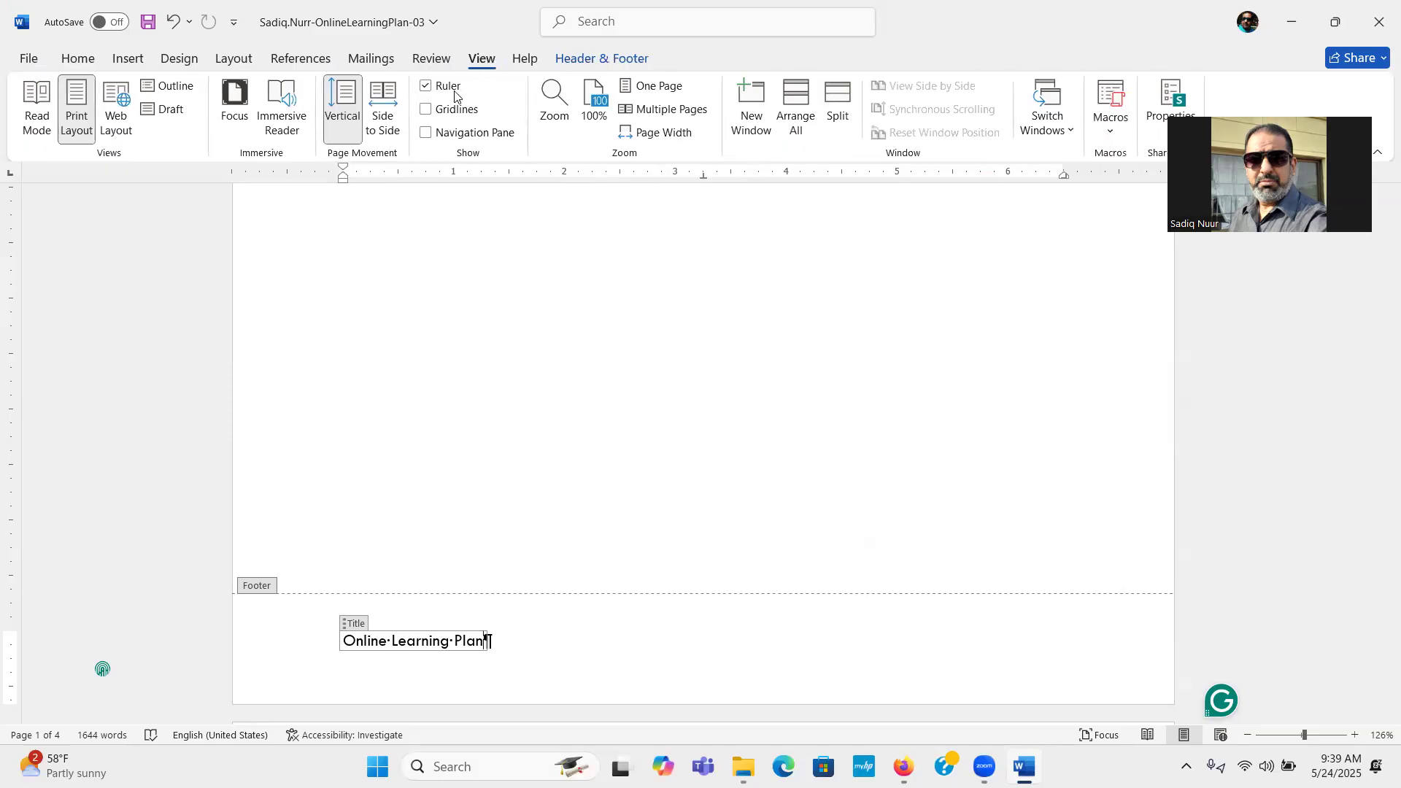
key(ctrl)
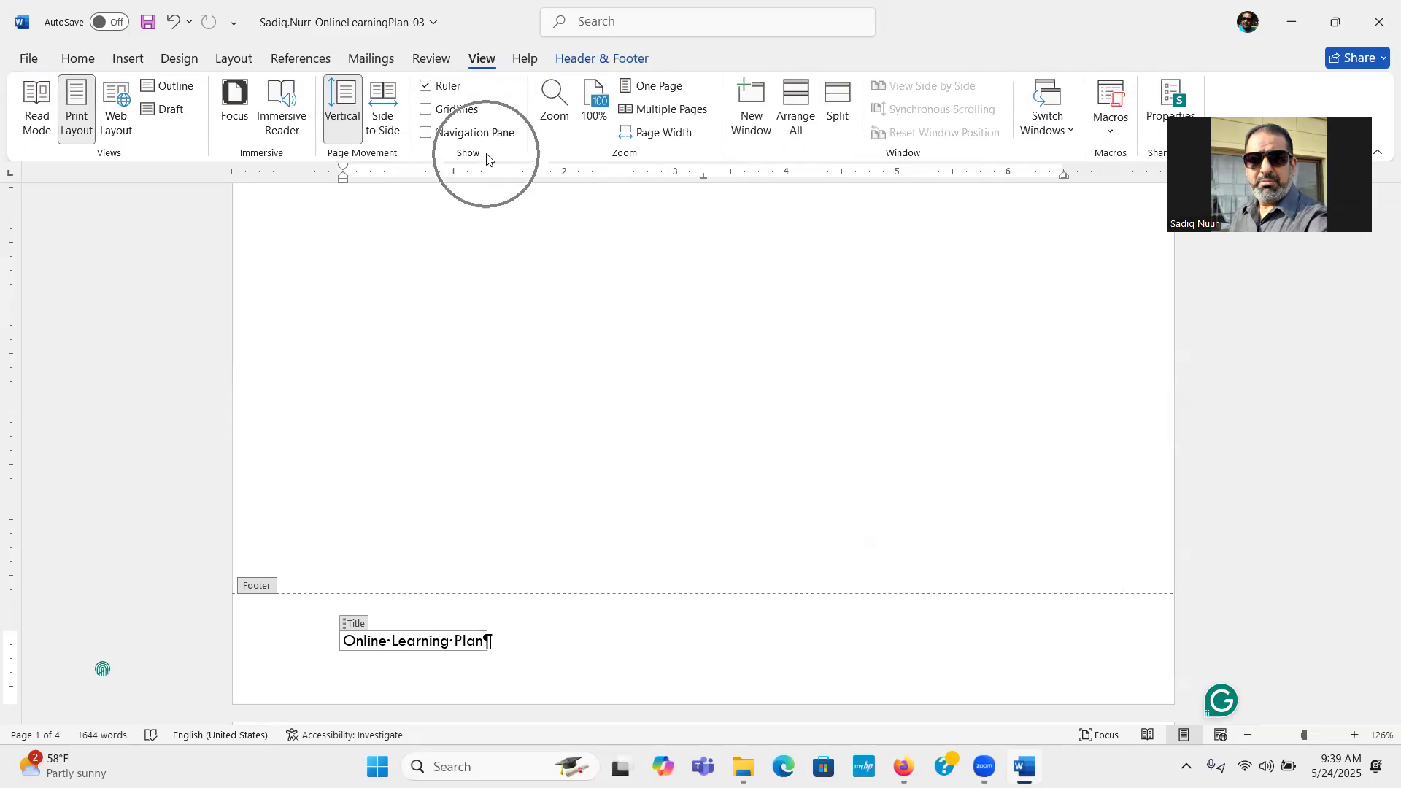
key(ctrl)
key(ctrl)
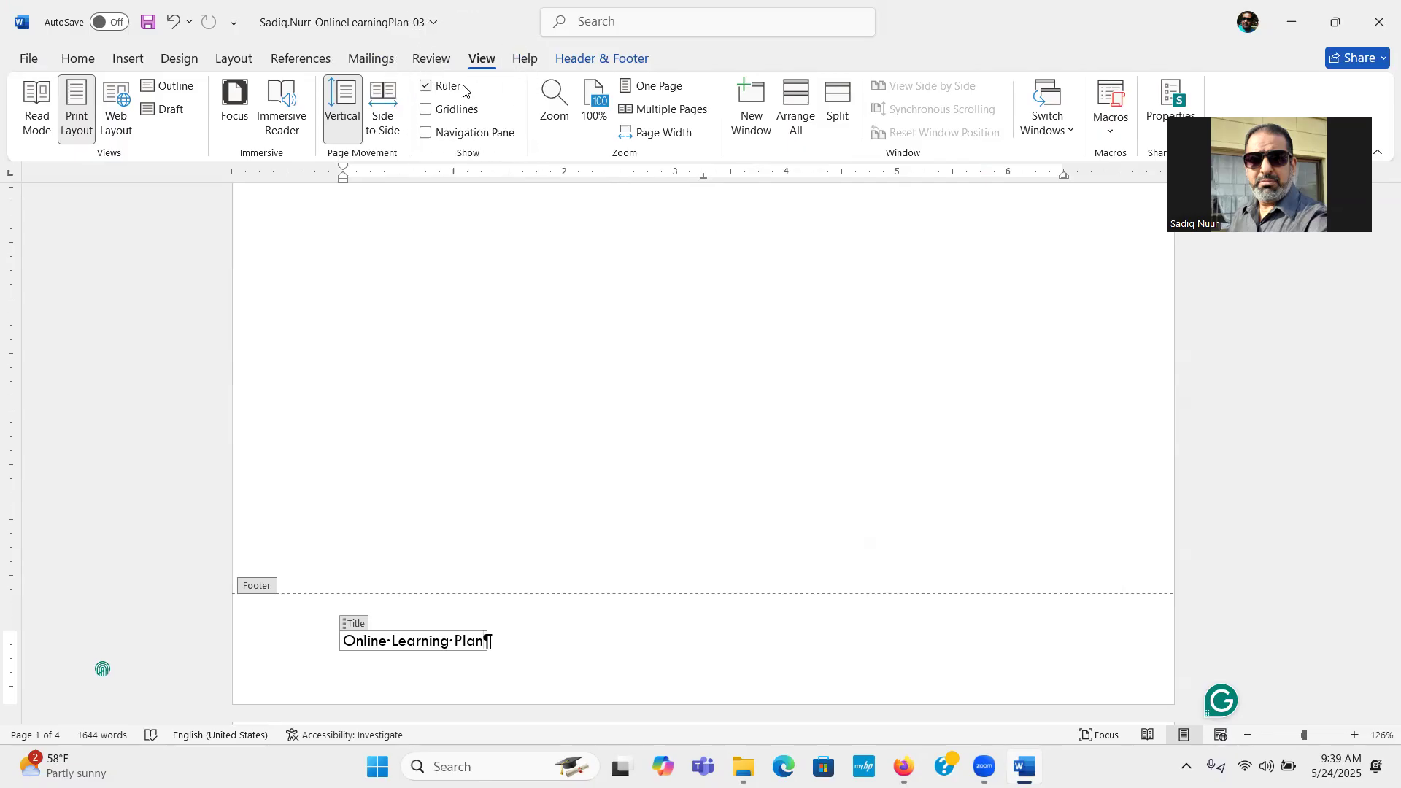
key(ctrl)
key(ctrl)
key(ctrl)
key(ctrl)
Move the footer's insertion point past the title field to the center tab stop, and return to the SIMnet instructions
click(76, 59)
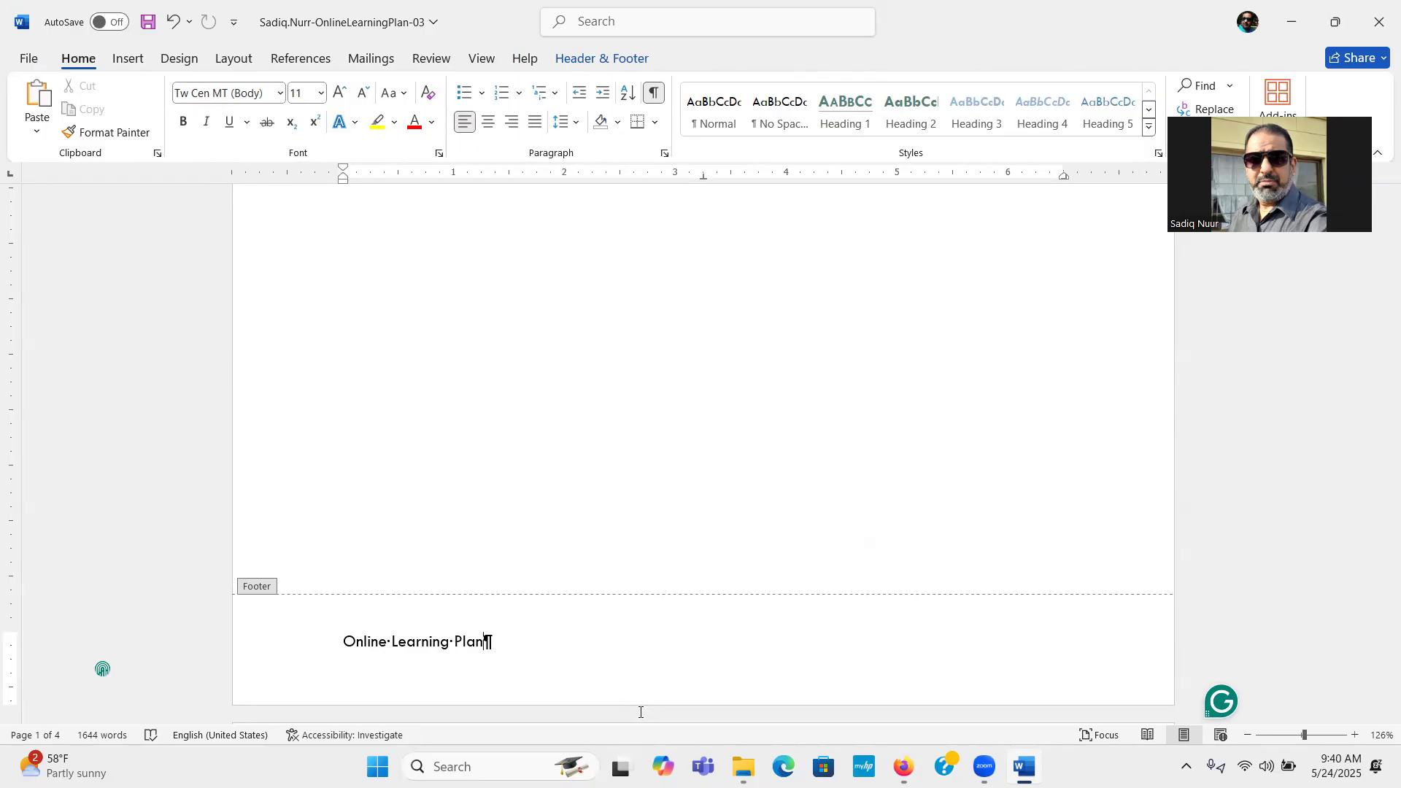
double_click(705, 640)
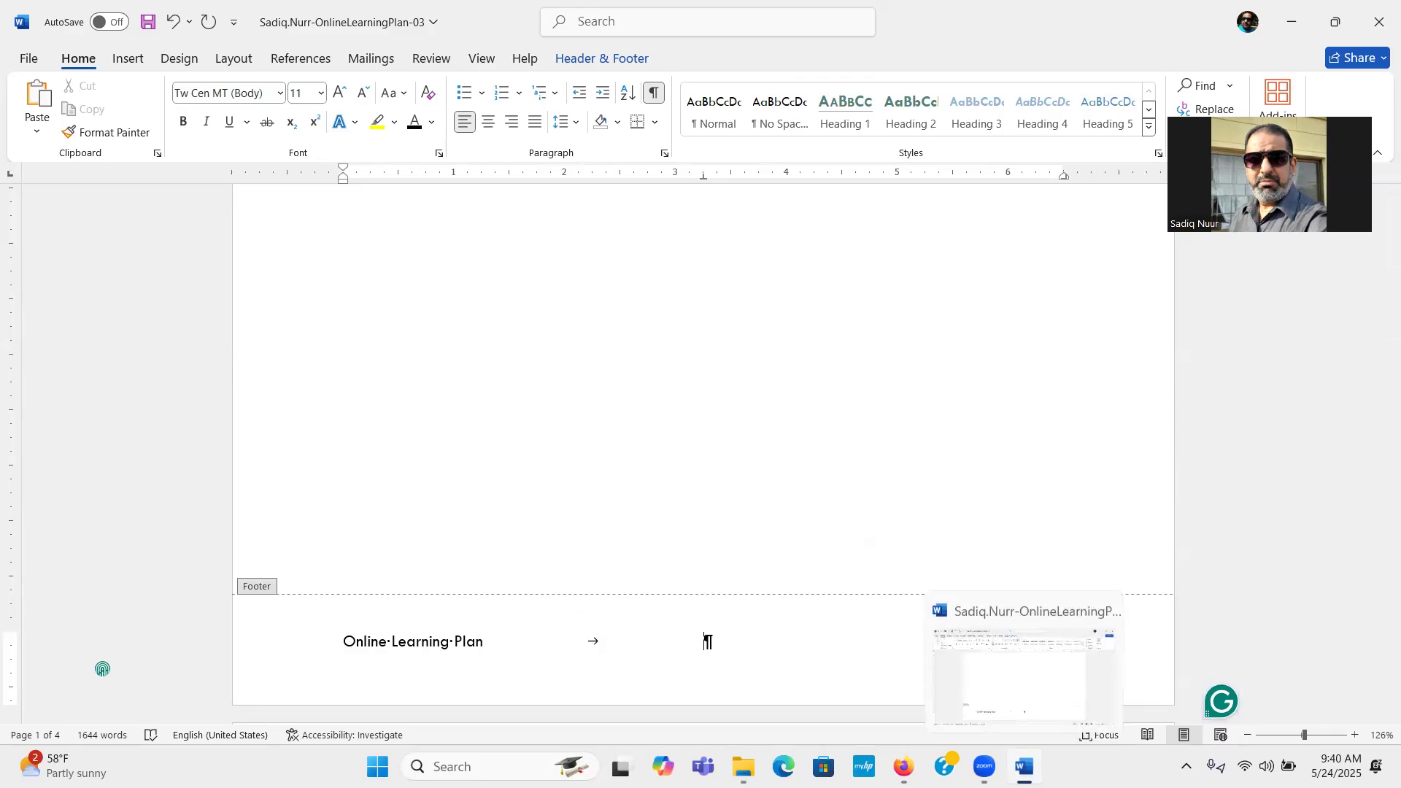
click(1023, 766)
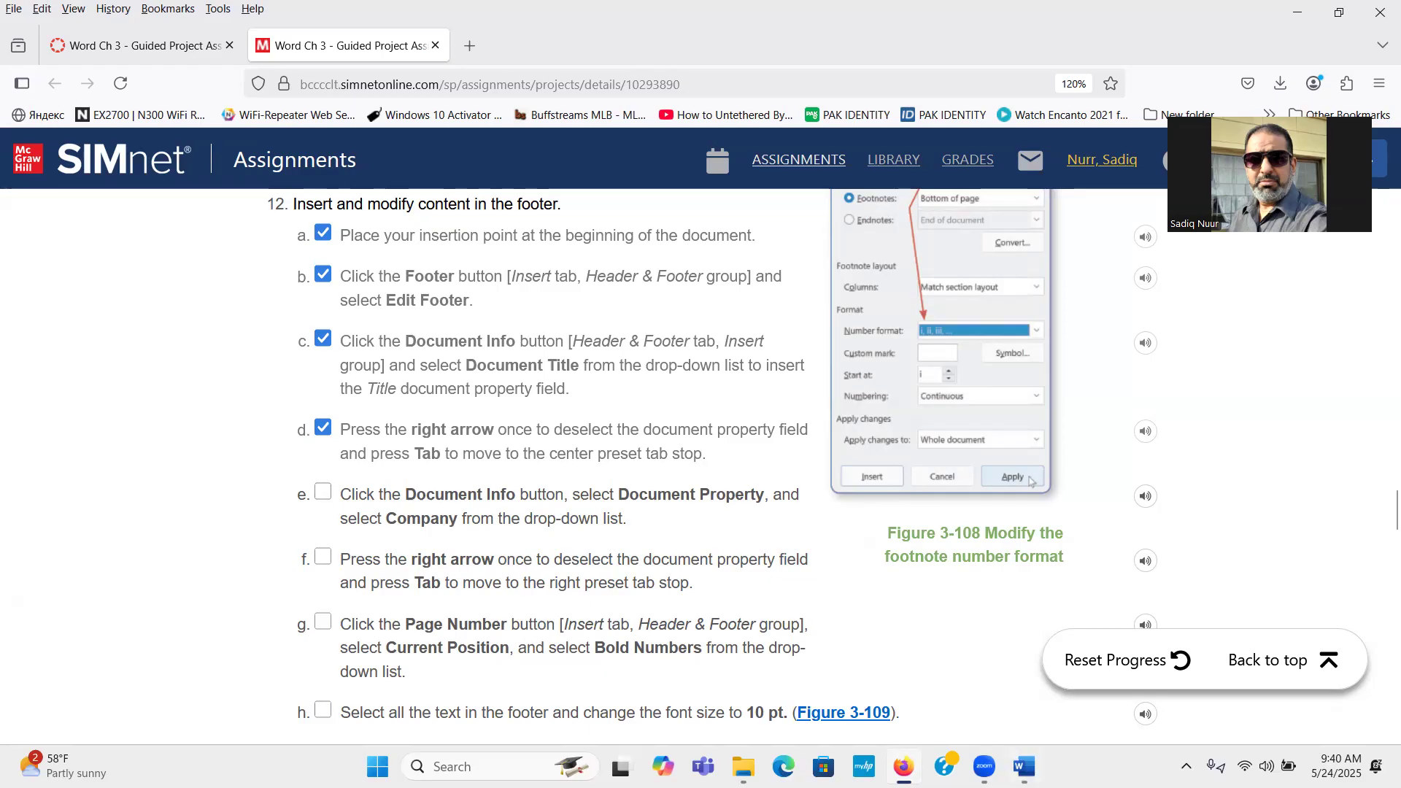
Switch to Word, insert the Company document property at the footer's center tab stop, and go back to the SIMnet page
click(1024, 766)
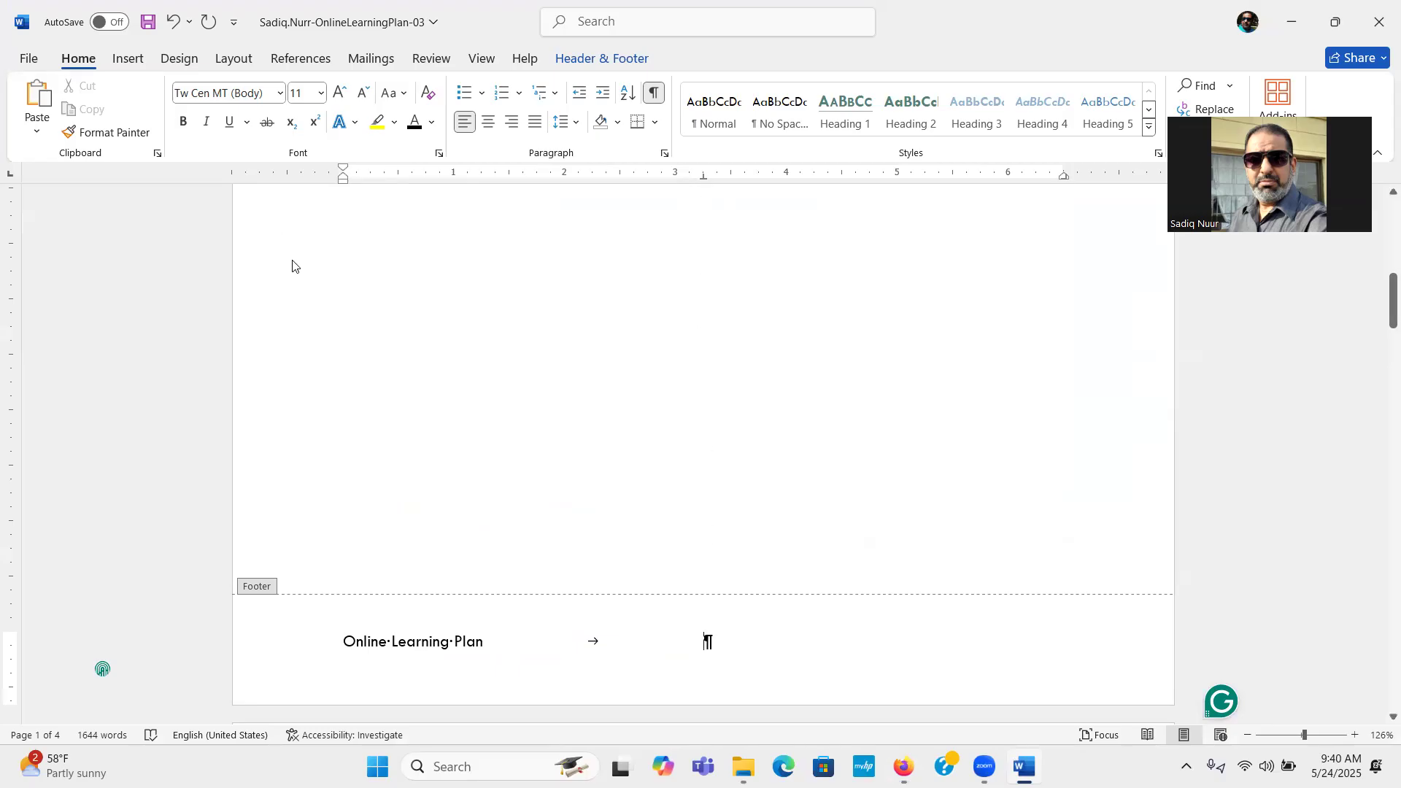
click(578, 58)
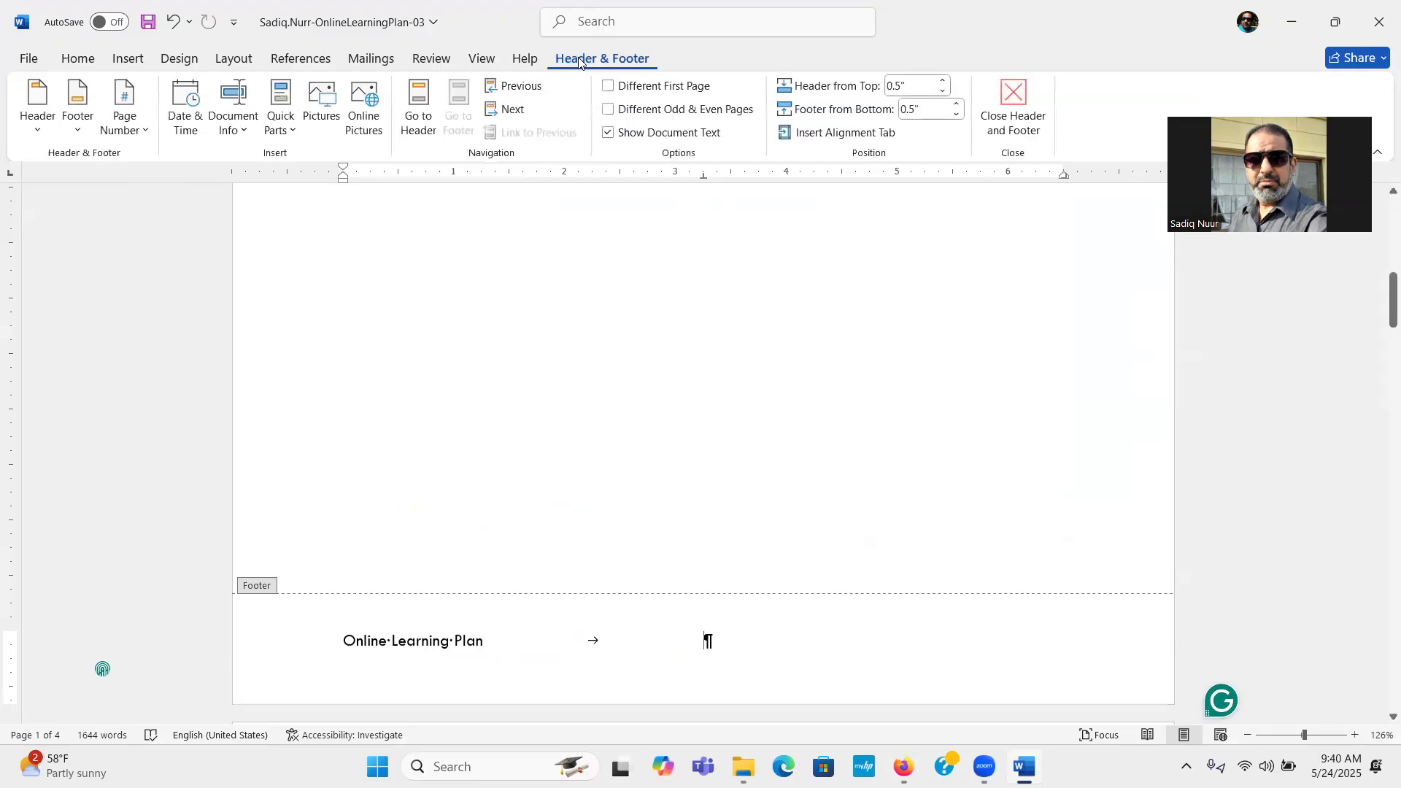
key(ctrl)
key(ctrl)
key(ctrl)
key(ctrl)
key(ctrl)
click(244, 131)
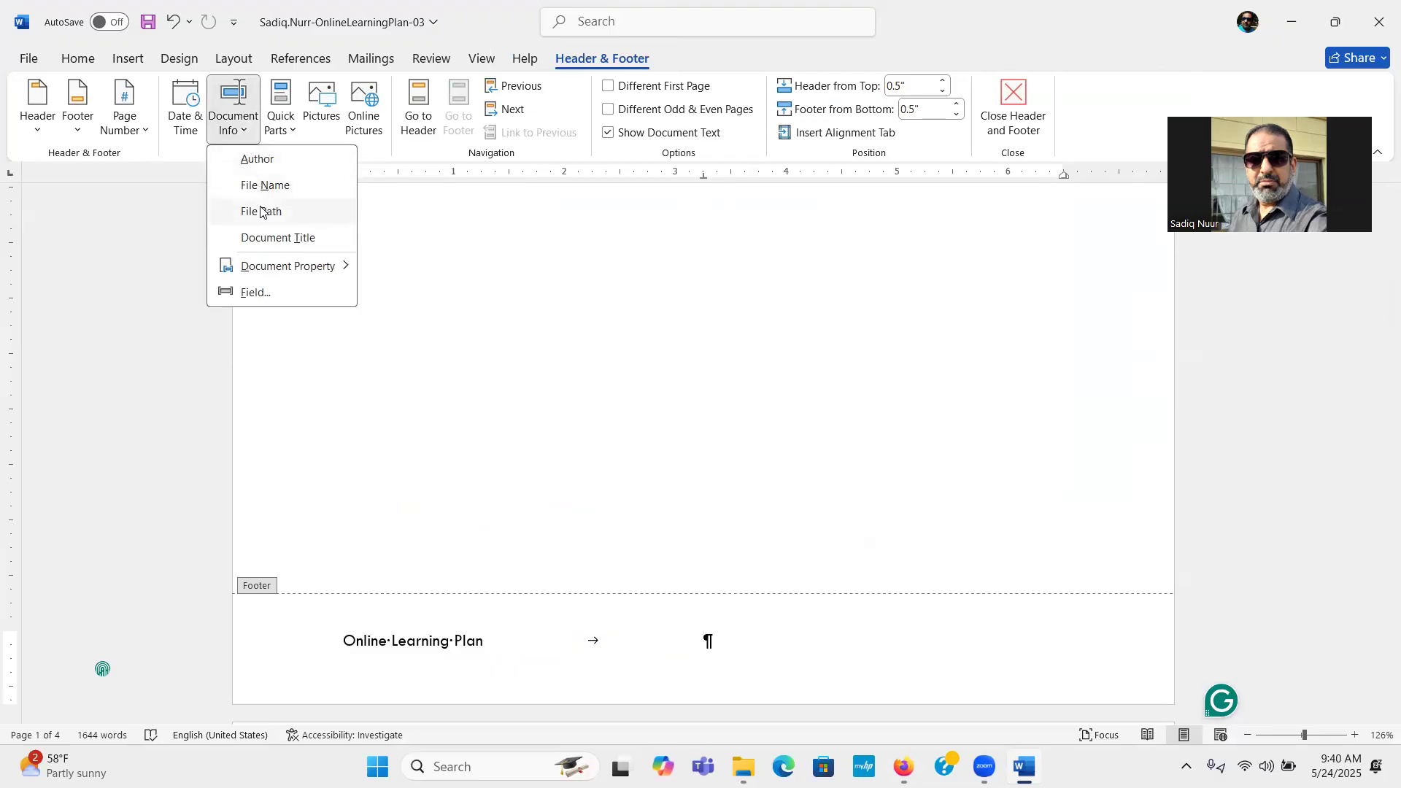
mouse_move(271, 270)
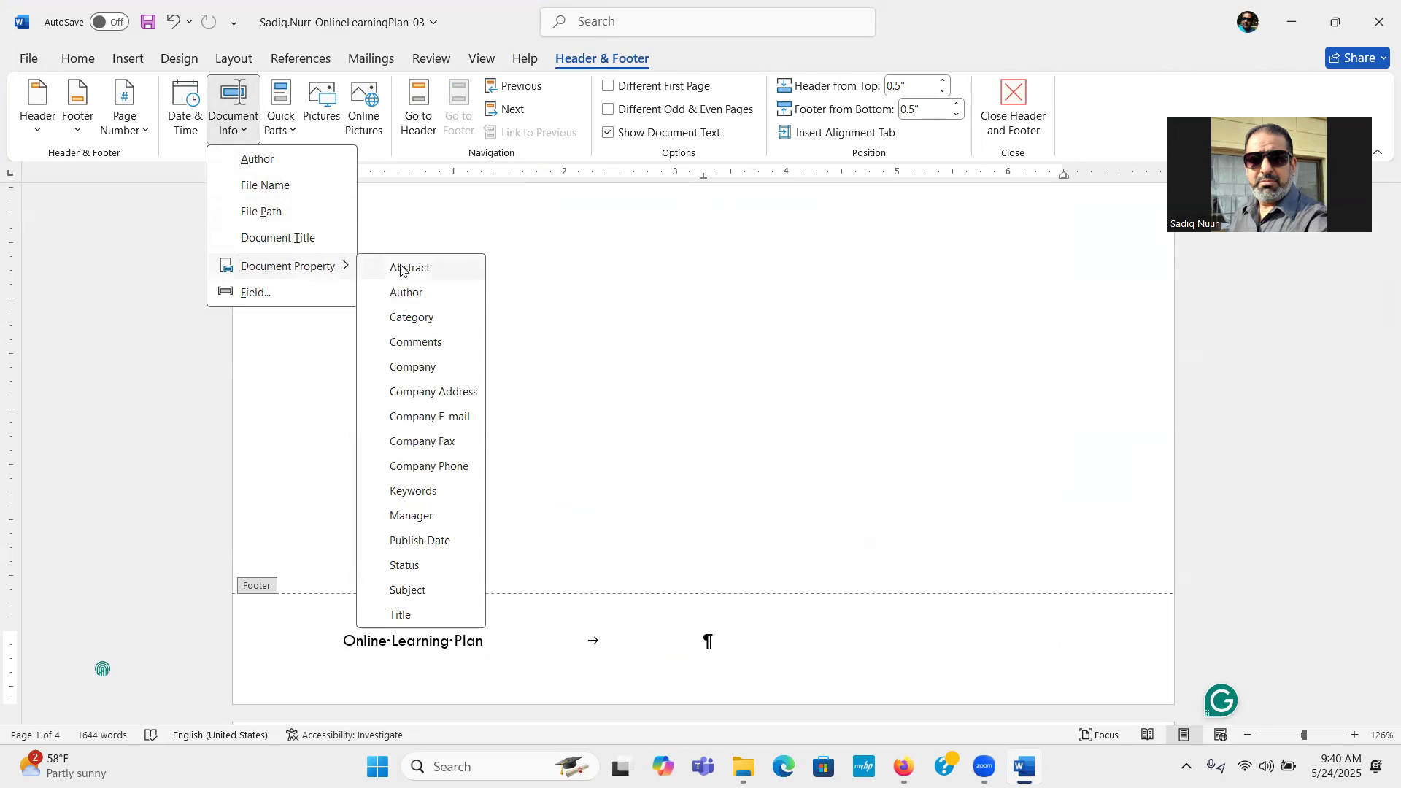
click(421, 366)
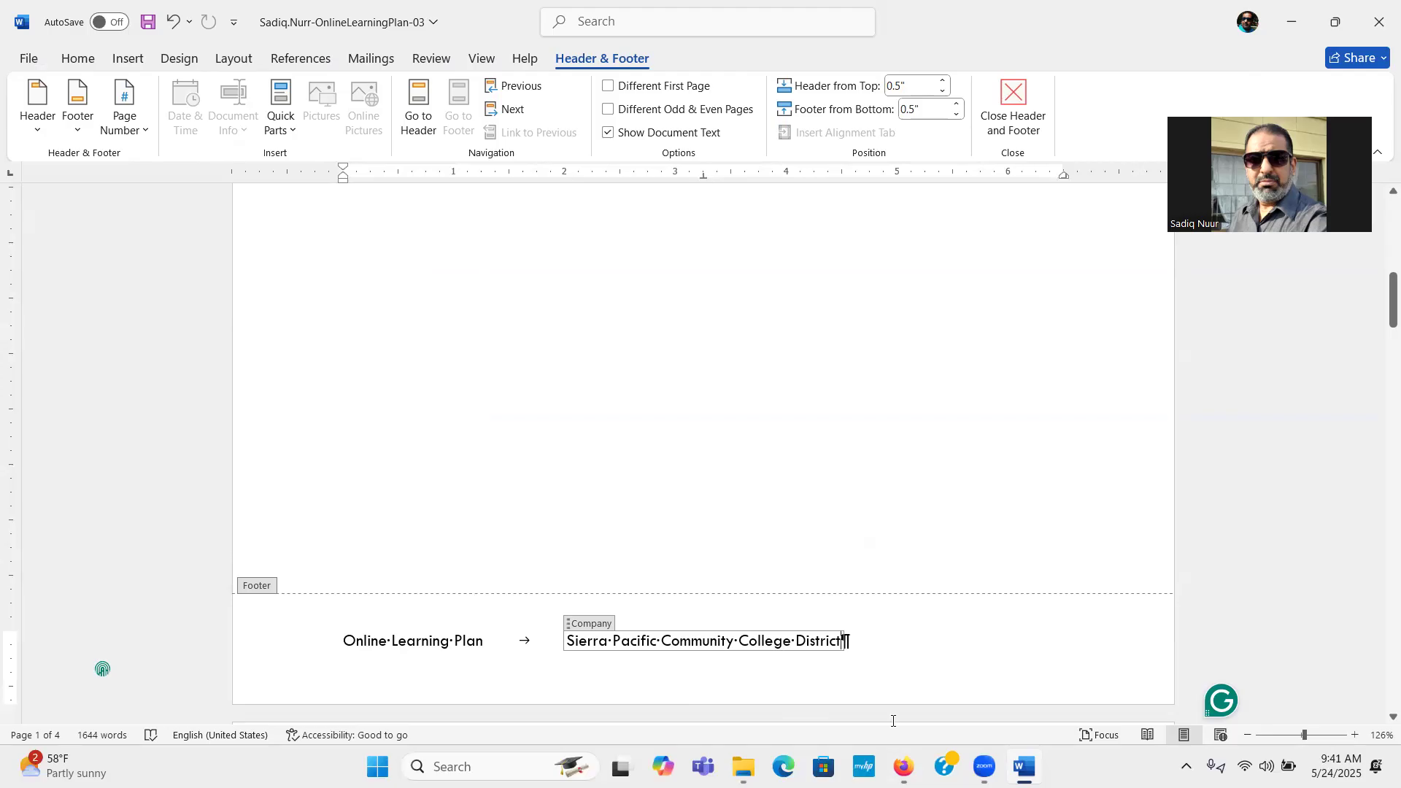
click(1023, 766)
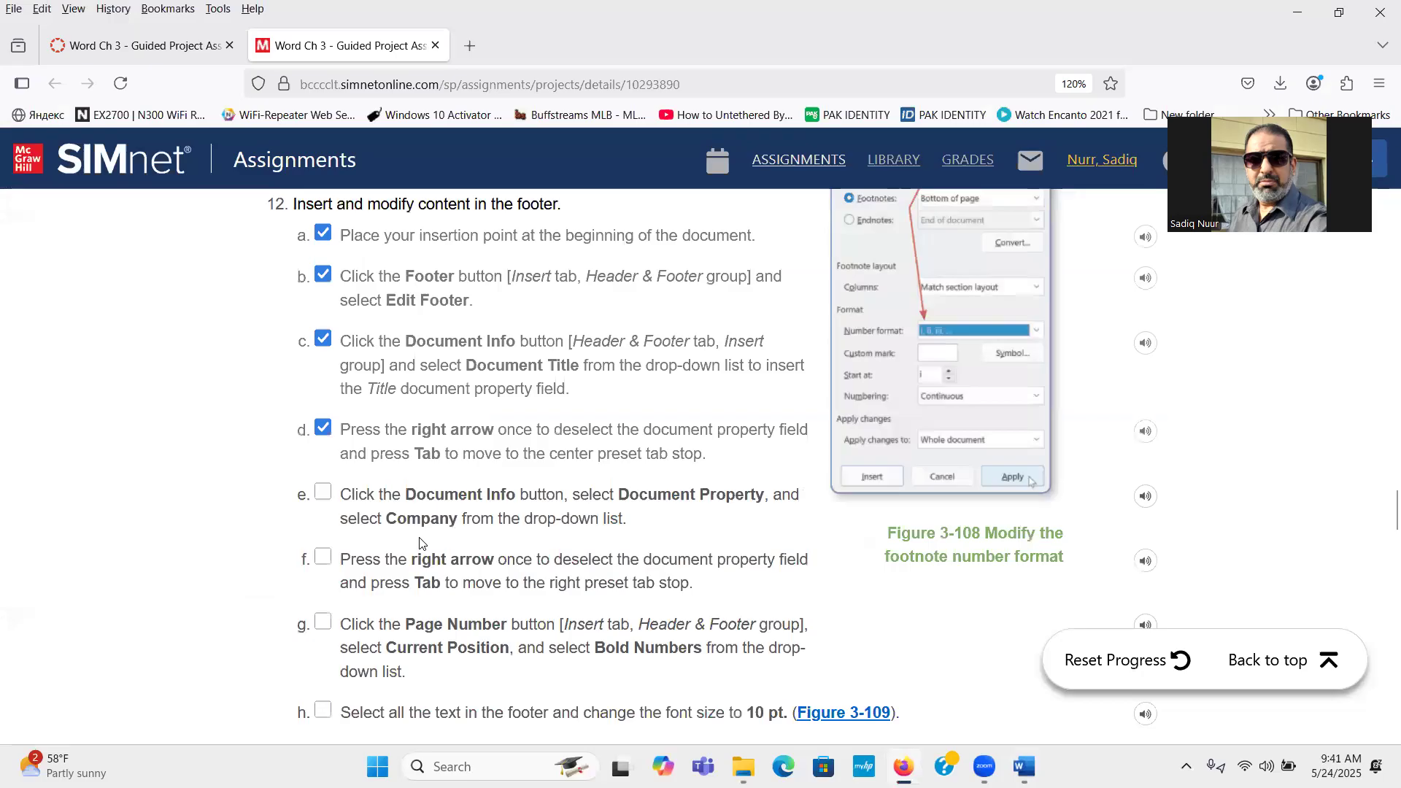
Mark steps 12e and 12f as completed, and in Word move the footer's insertion point past the company field to the right tab stop
click(324, 496)
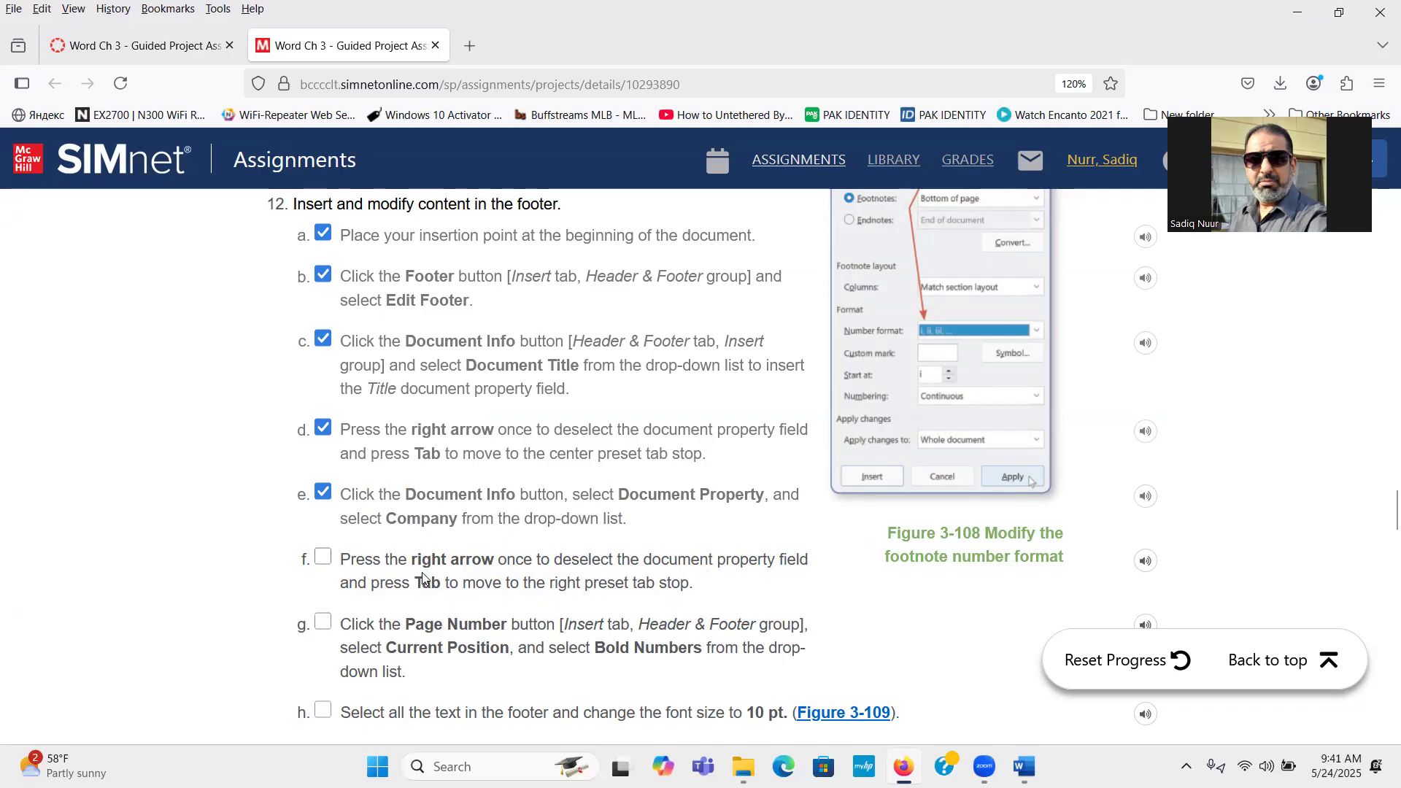
click(324, 558)
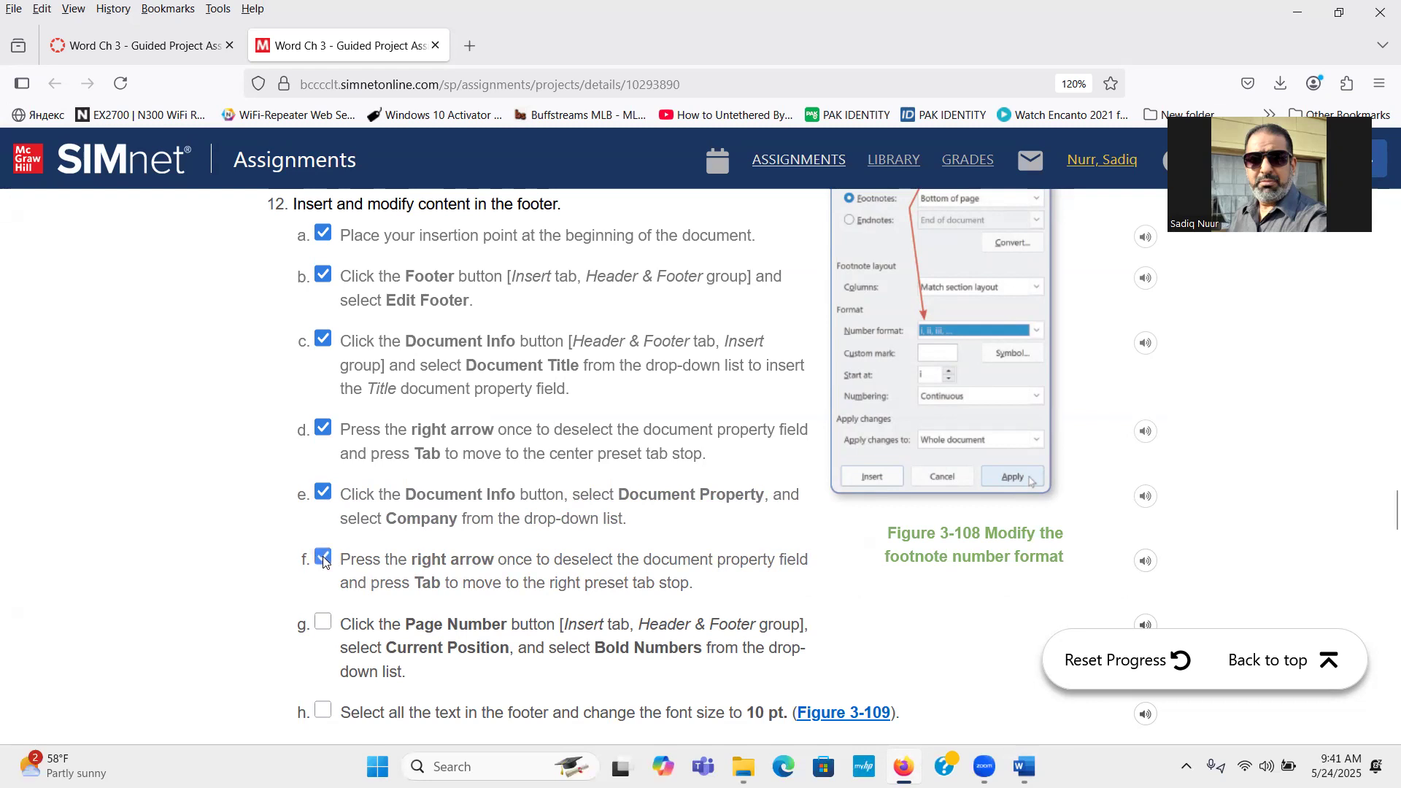
click(1024, 766)
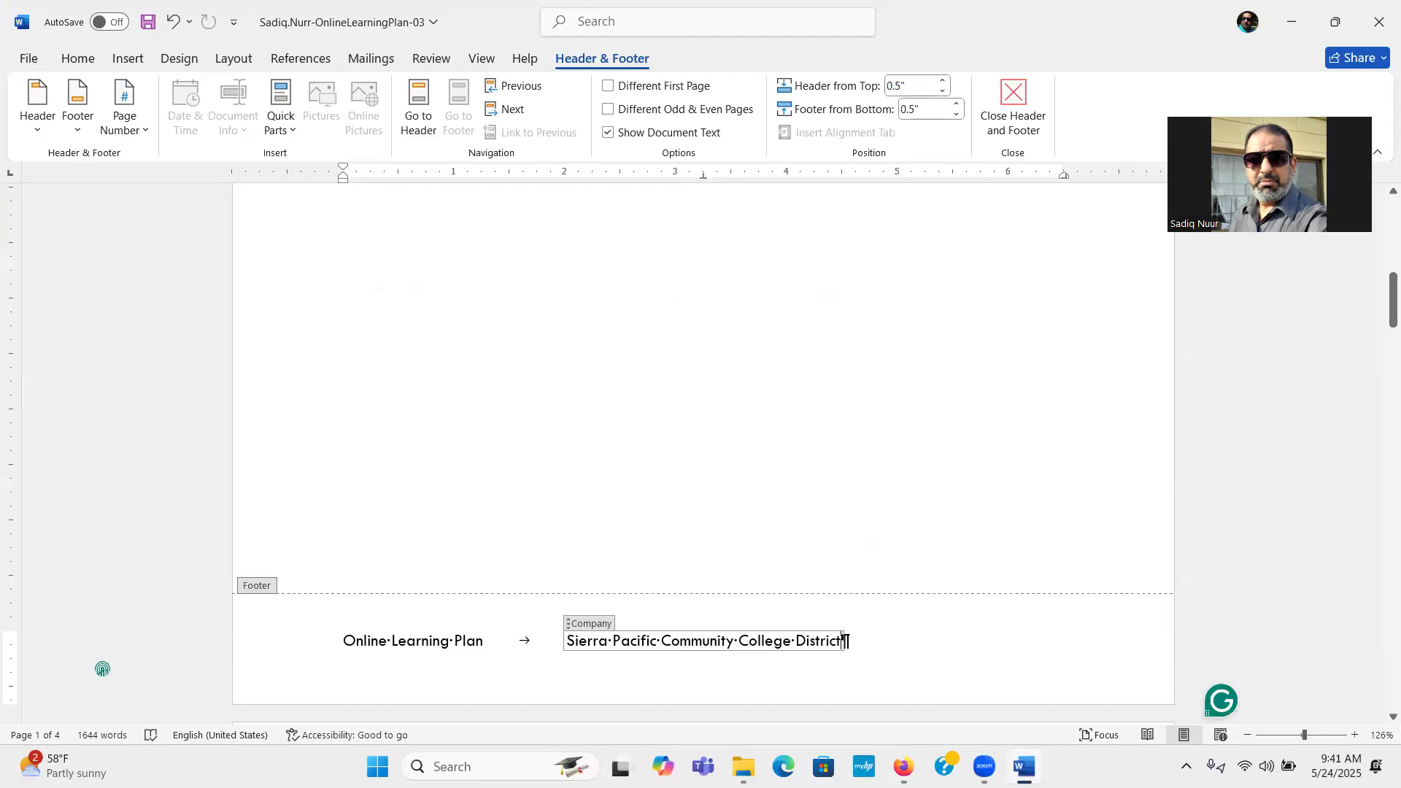
click(844, 640)
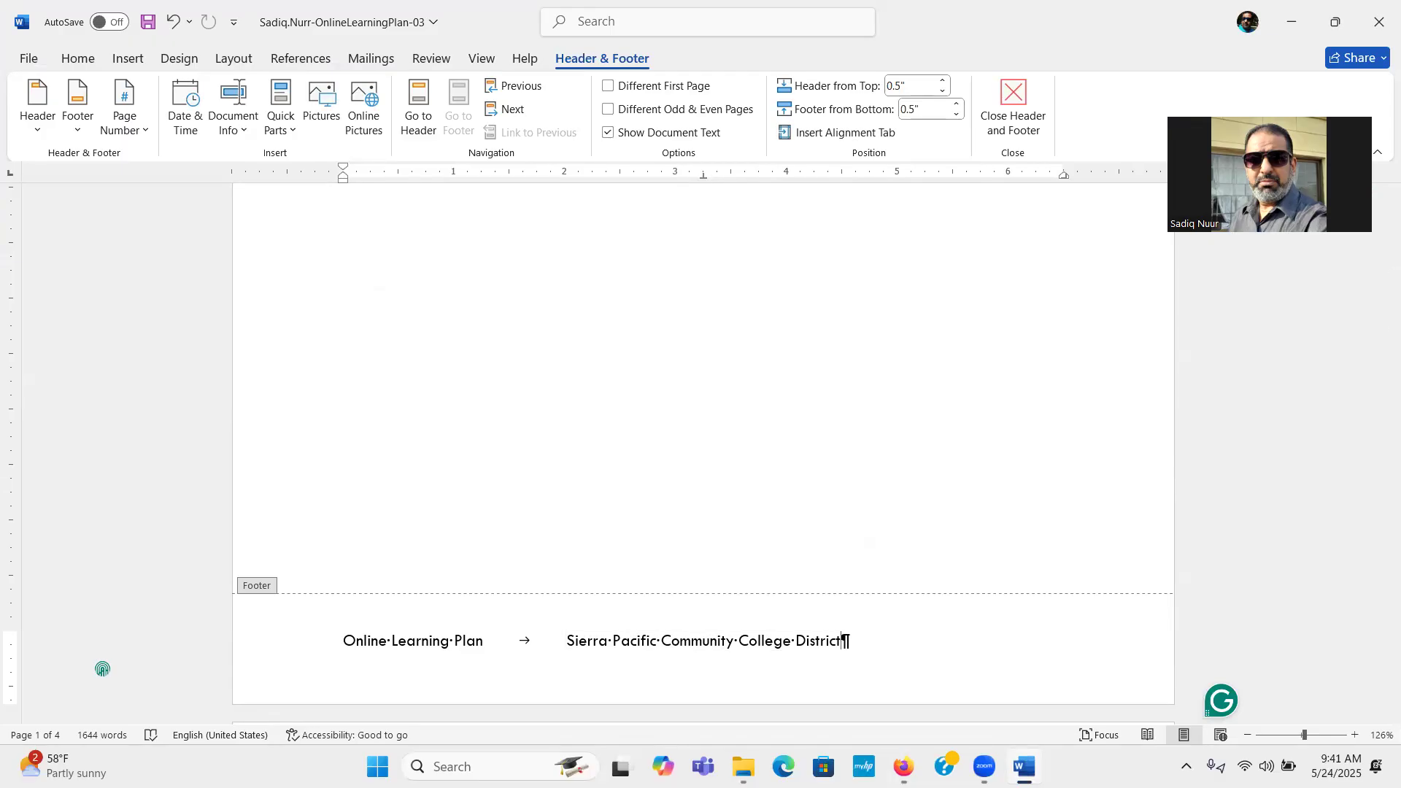
key(Tab)
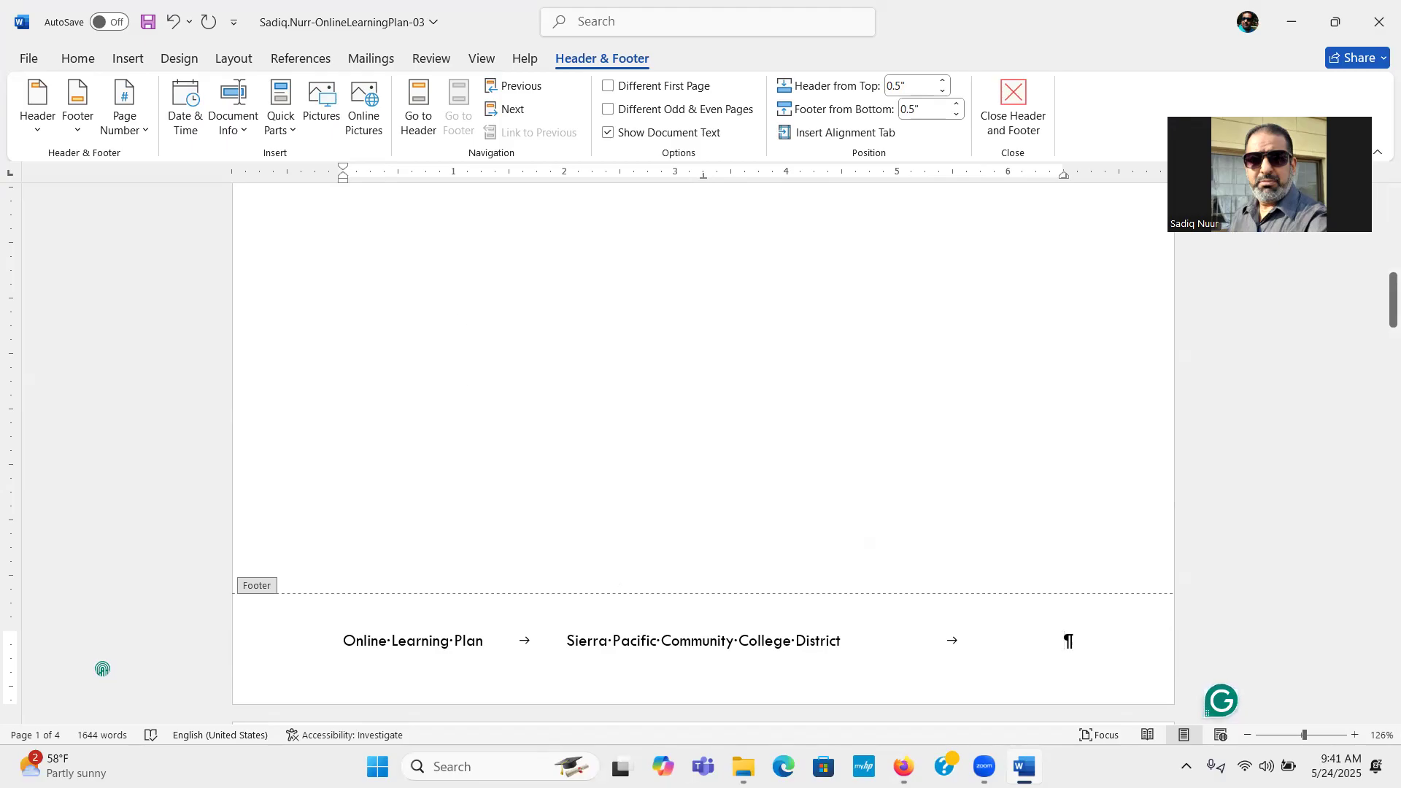
Check step 12g on the SIMnet page, and in Word insert a Bold Numbers page number at the current position in the footer
mouse_move(904, 766)
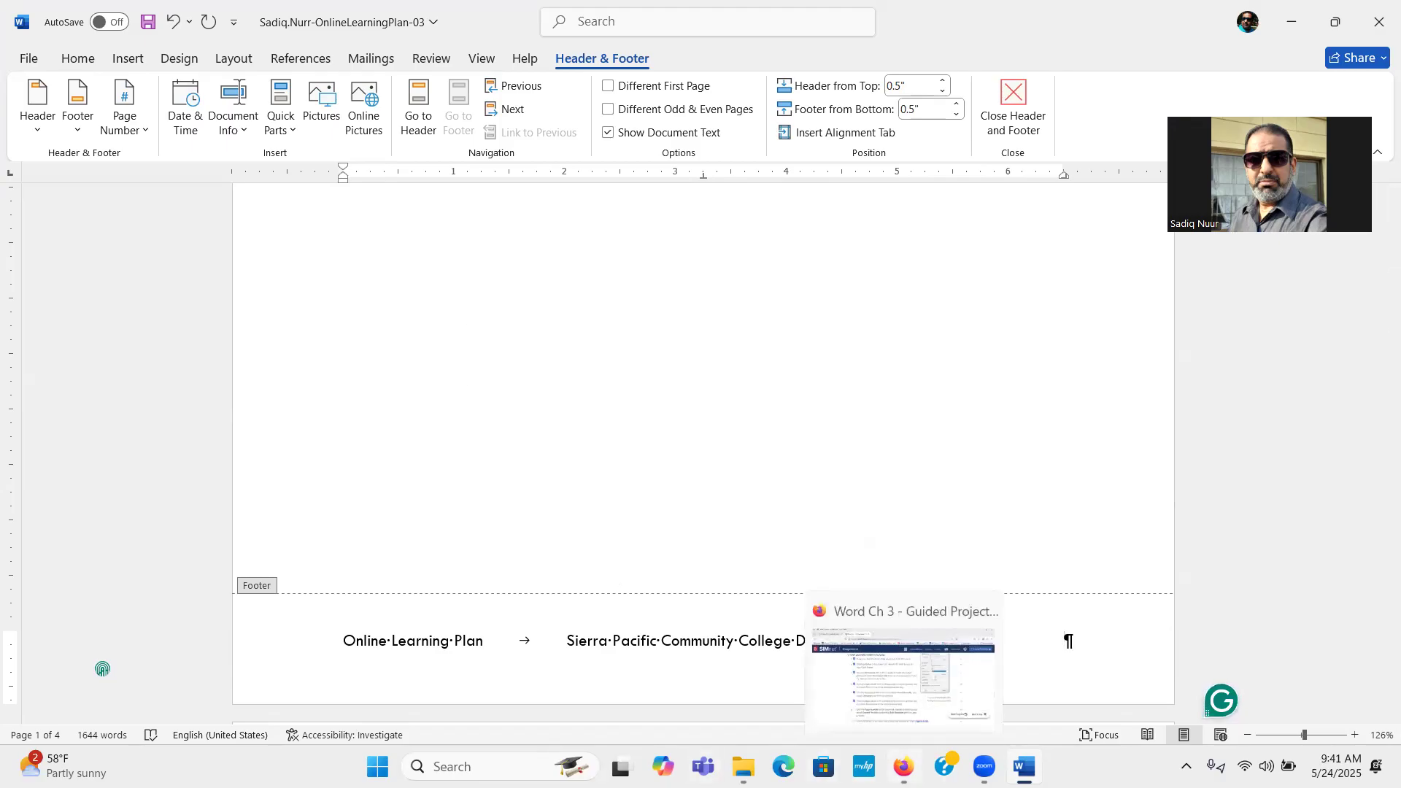
click(903, 766)
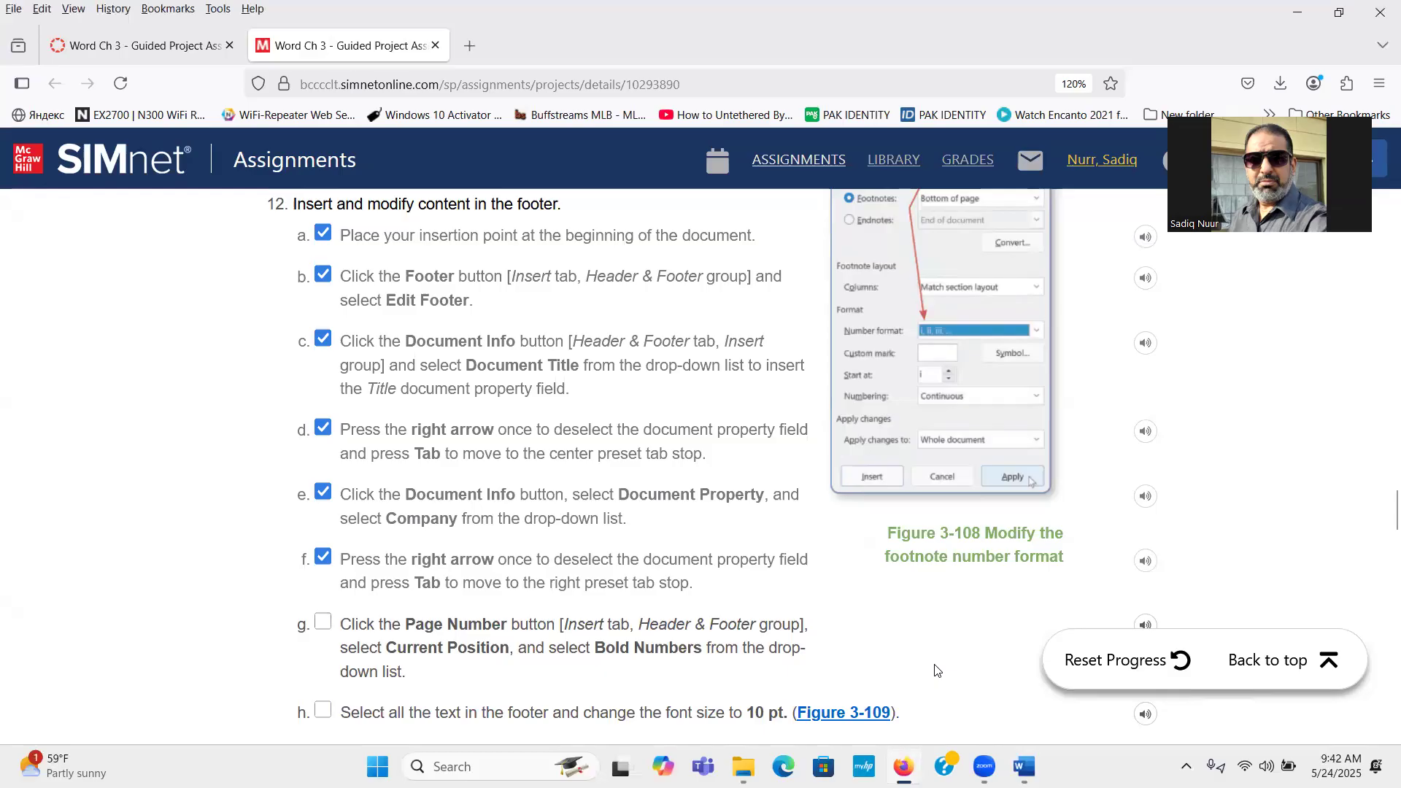
mouse_move(1041, 759)
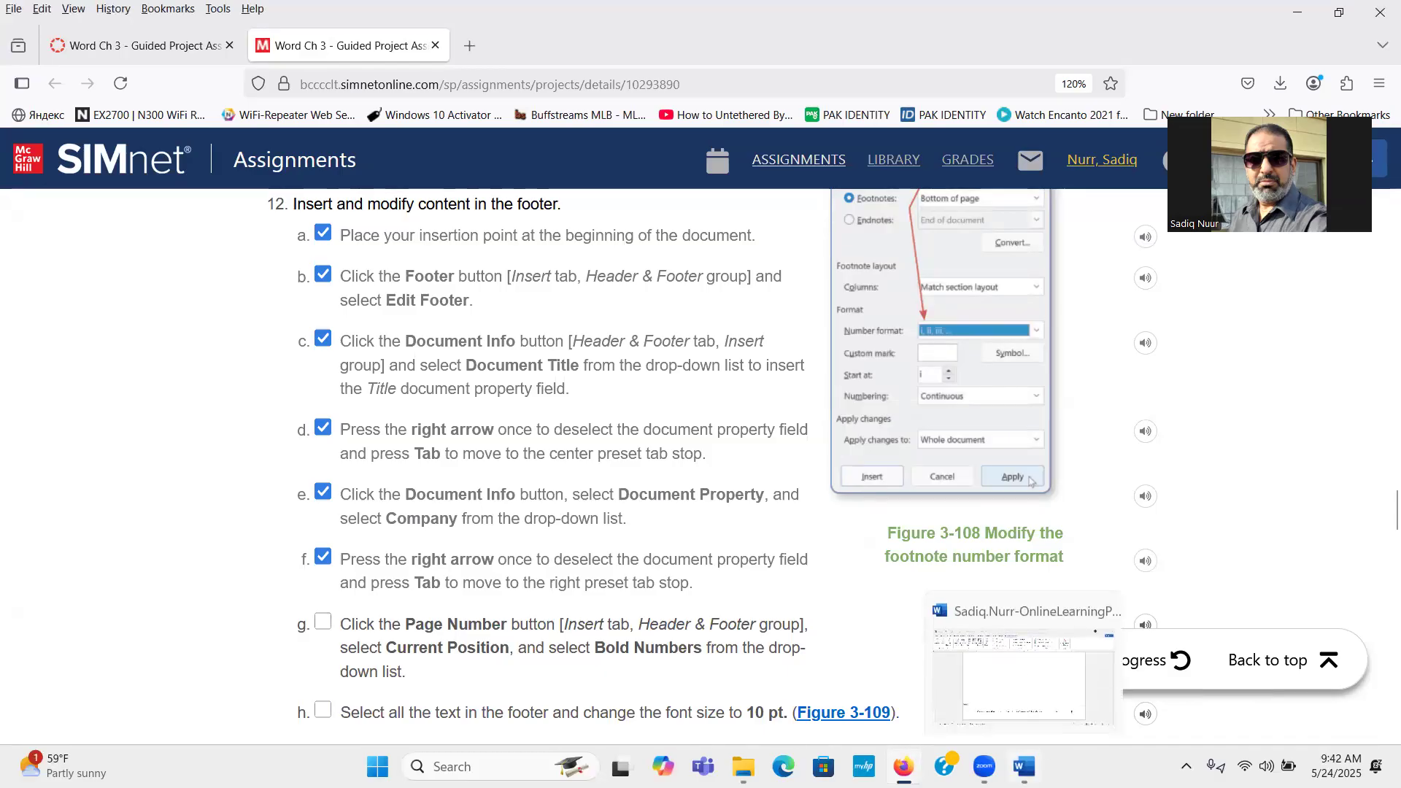
click(1006, 686)
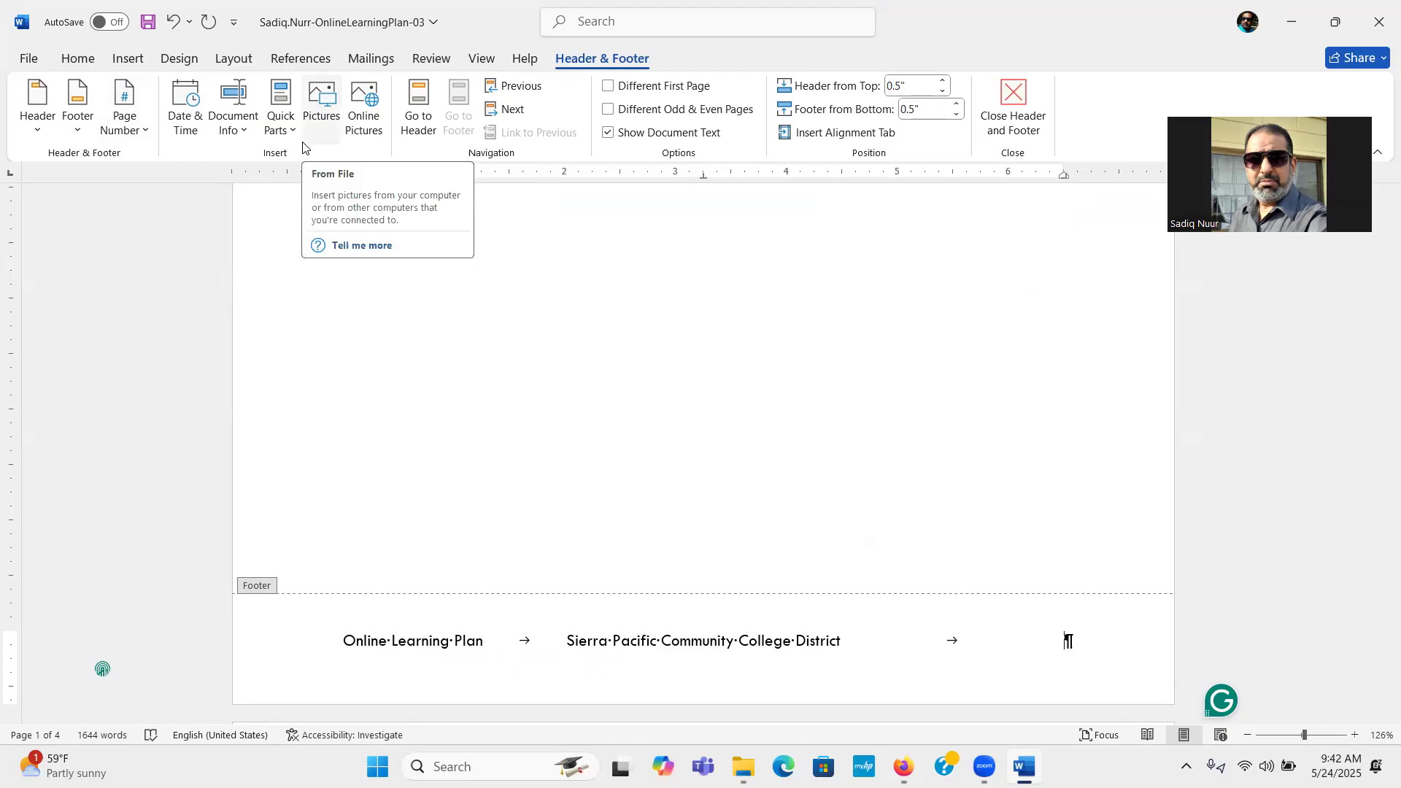
click(250, 137)
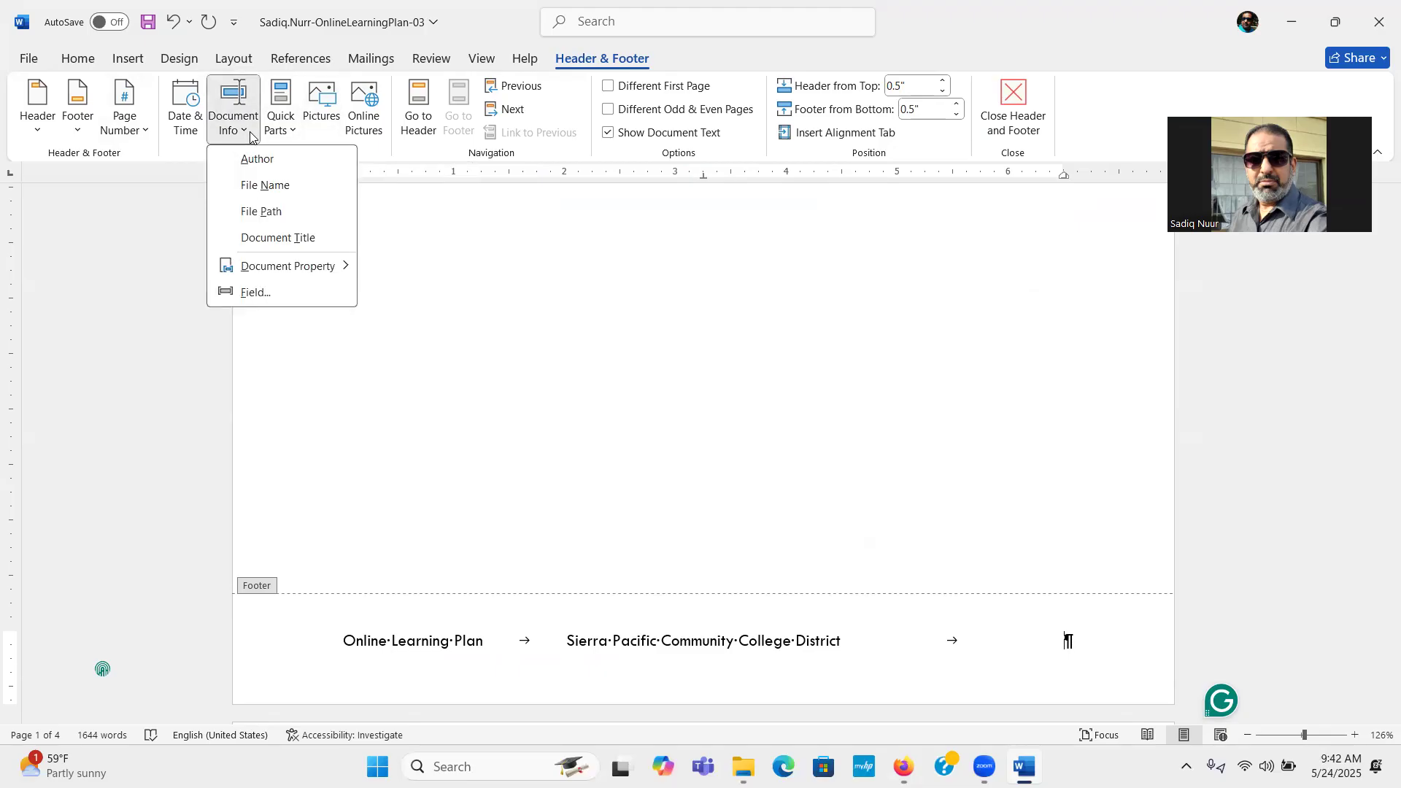
click(371, 155)
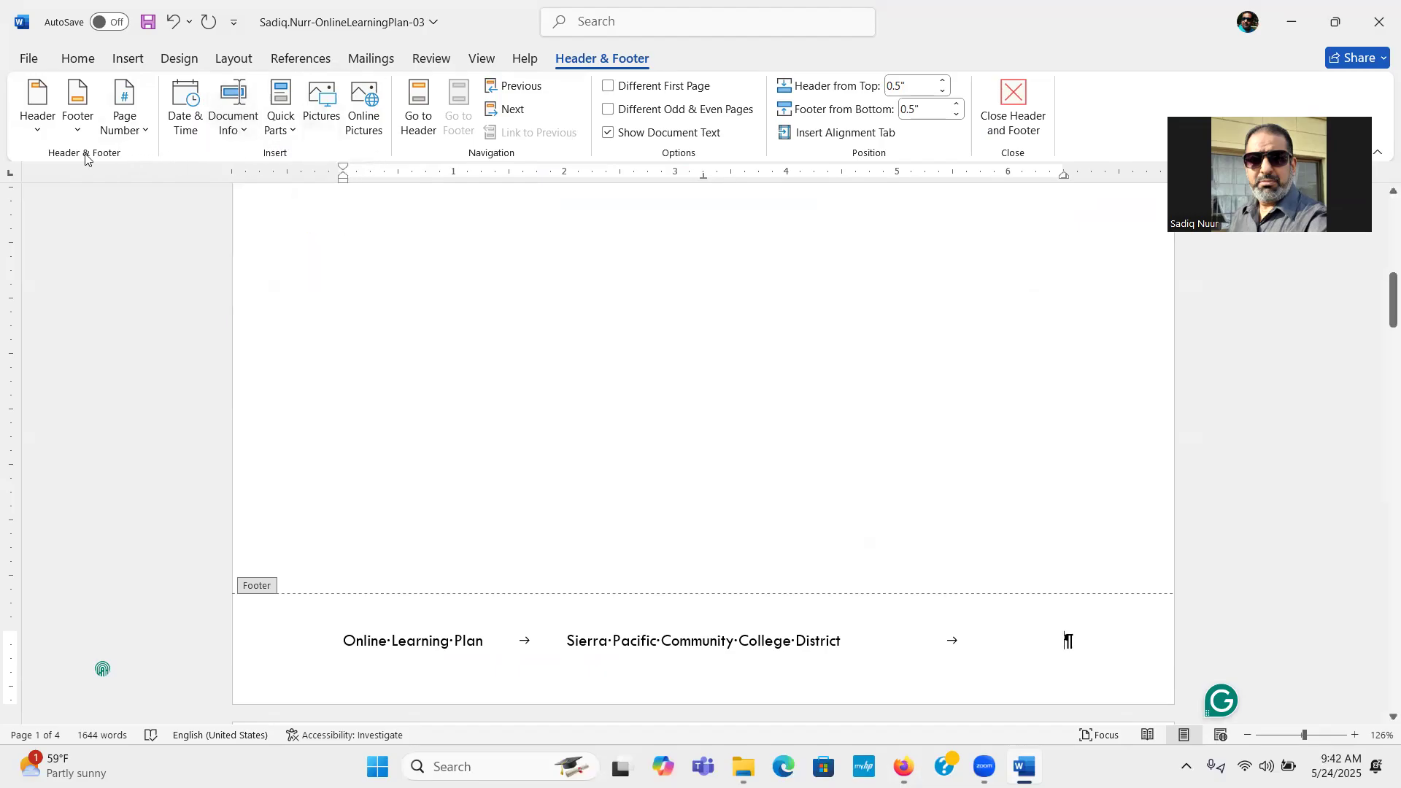
click(146, 134)
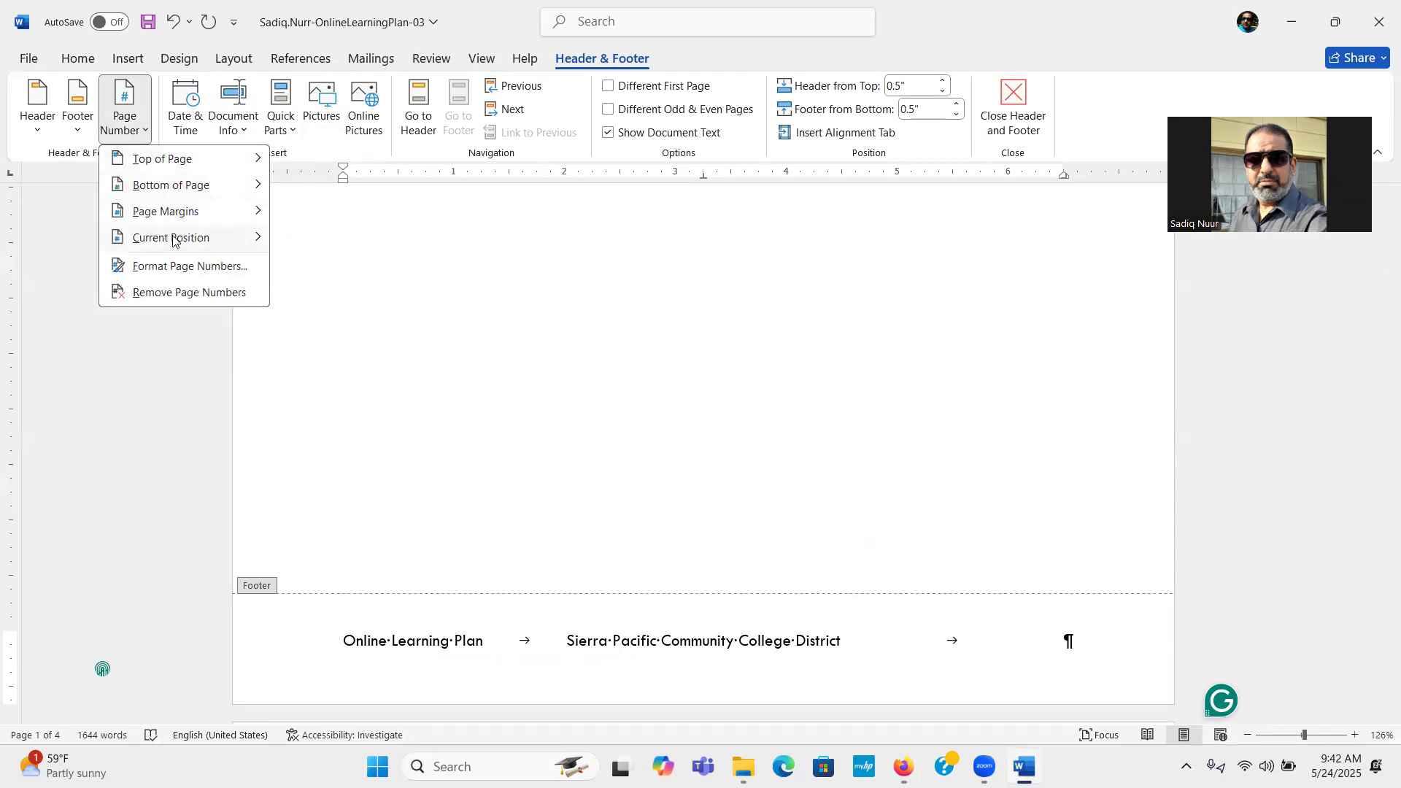
mouse_move(173, 243)
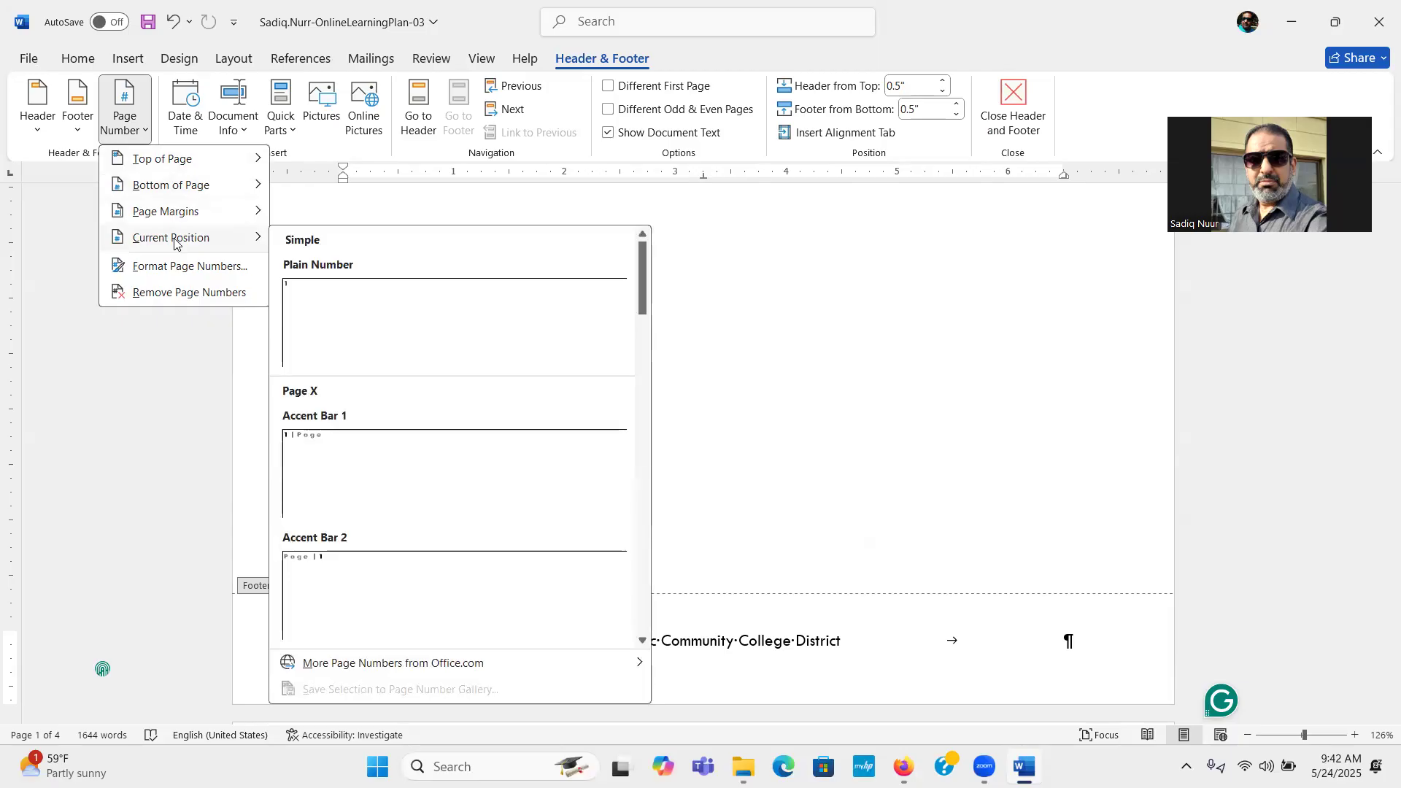
drag(645, 294, 652, 395)
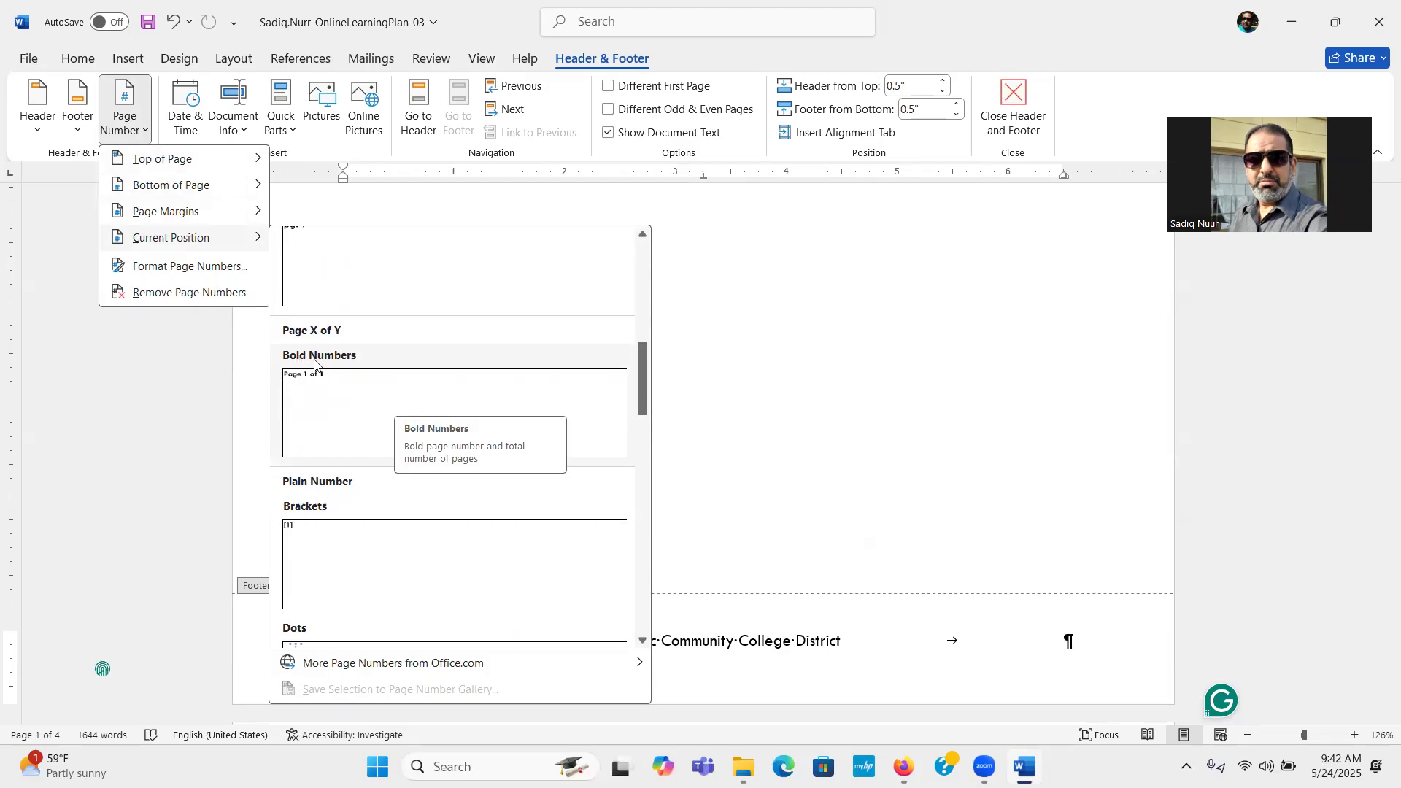
click(332, 399)
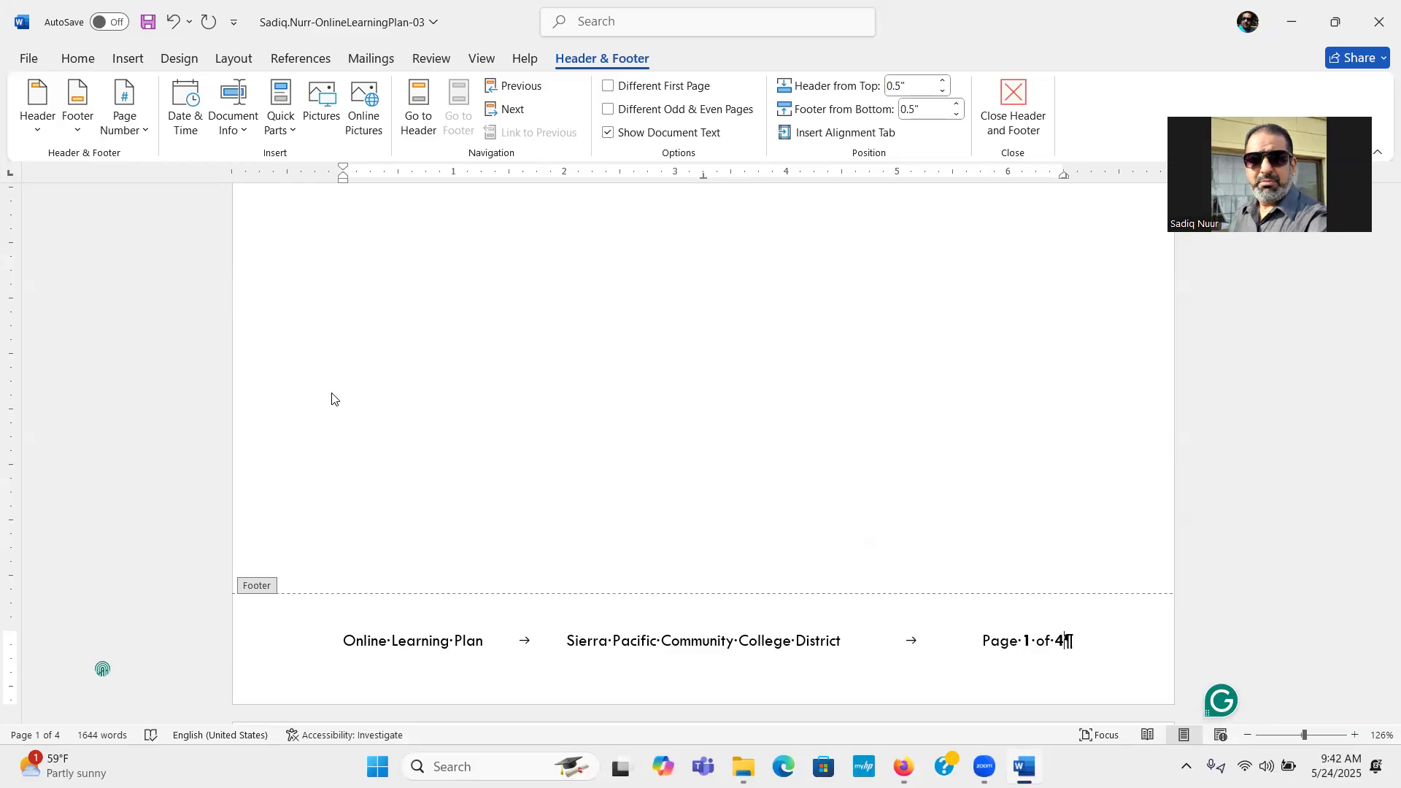
Select all the text in the footer and bring up the font formatting options
click(343, 638)
drag(343, 638, 1073, 641)
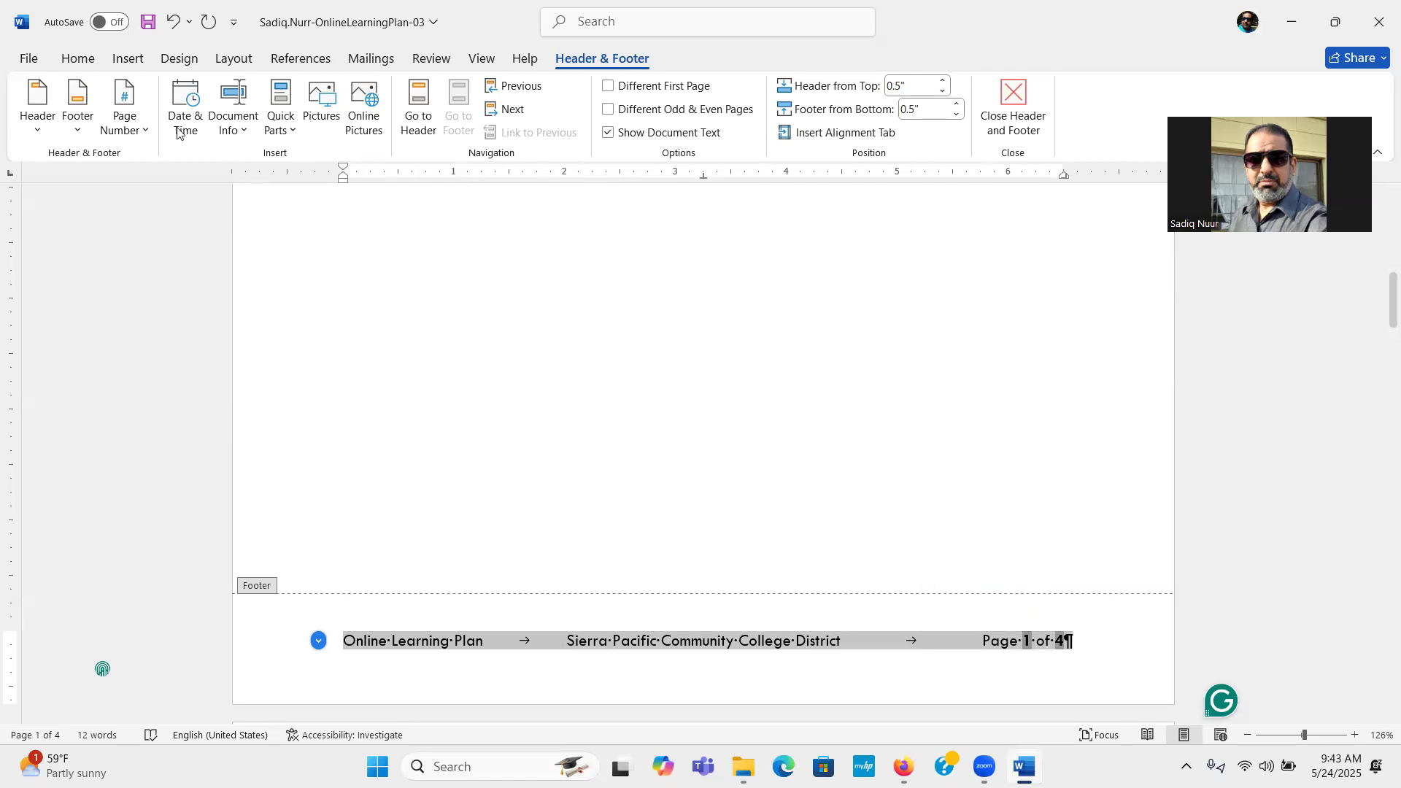
click(78, 58)
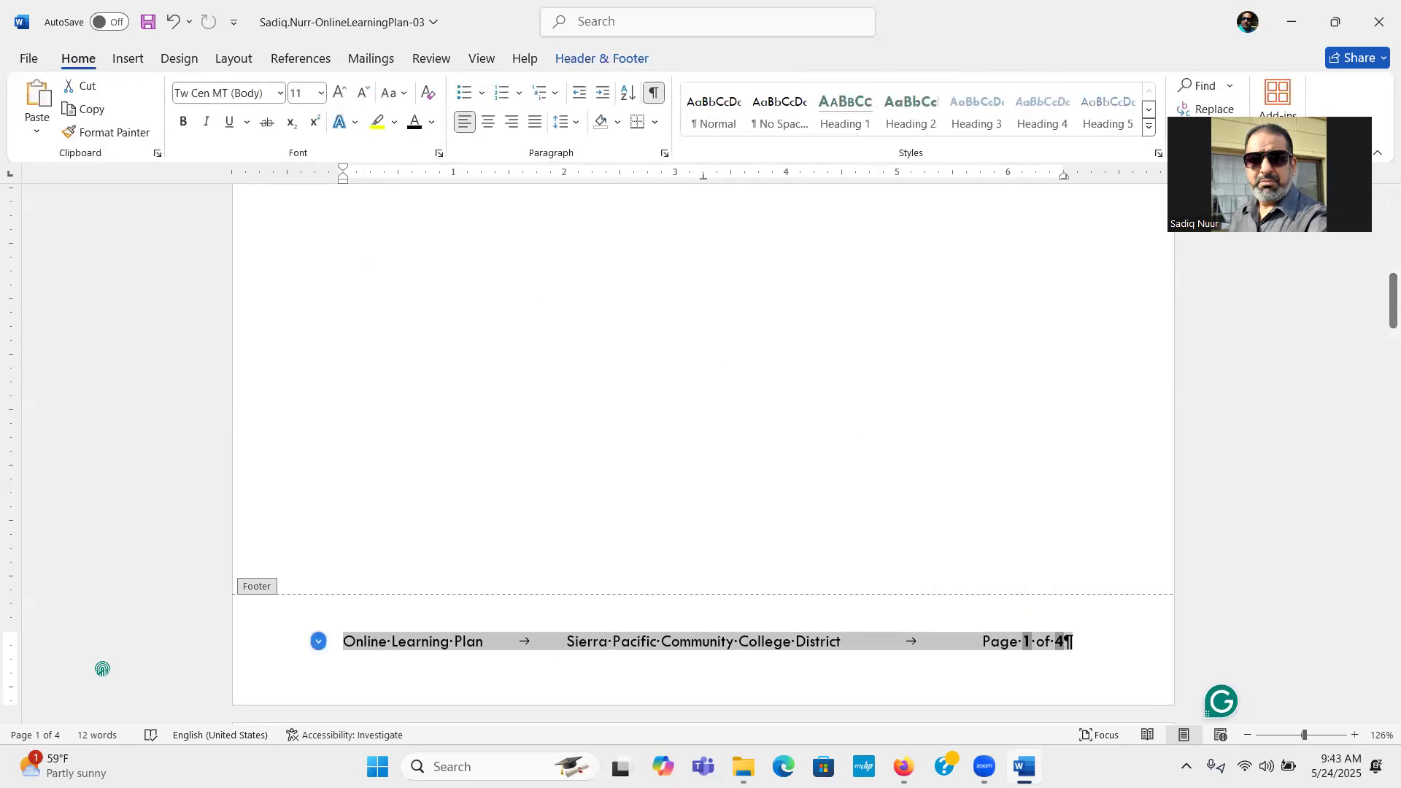
Switch to the SIMnet page and mark steps 12g and 12h as completed
click(904, 766)
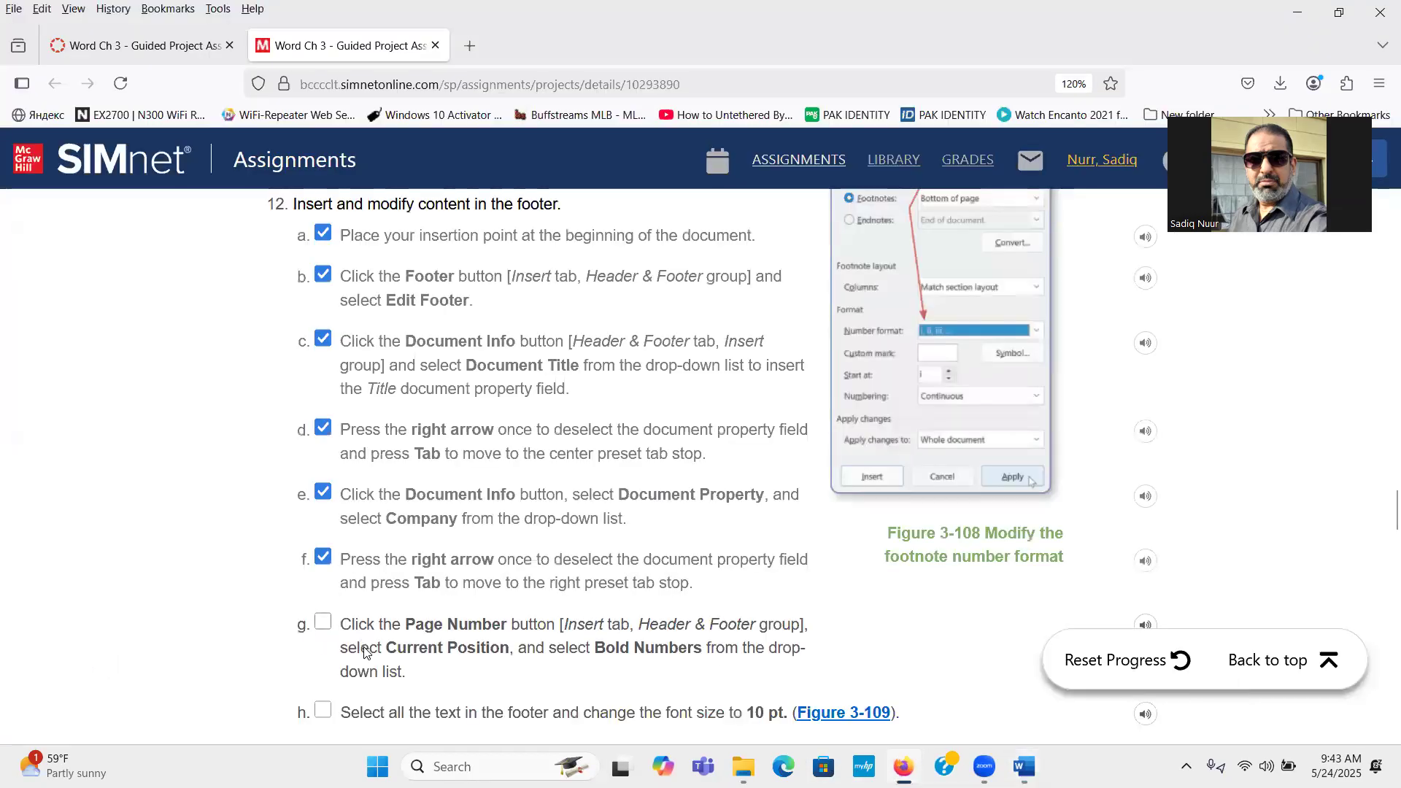
click(327, 632)
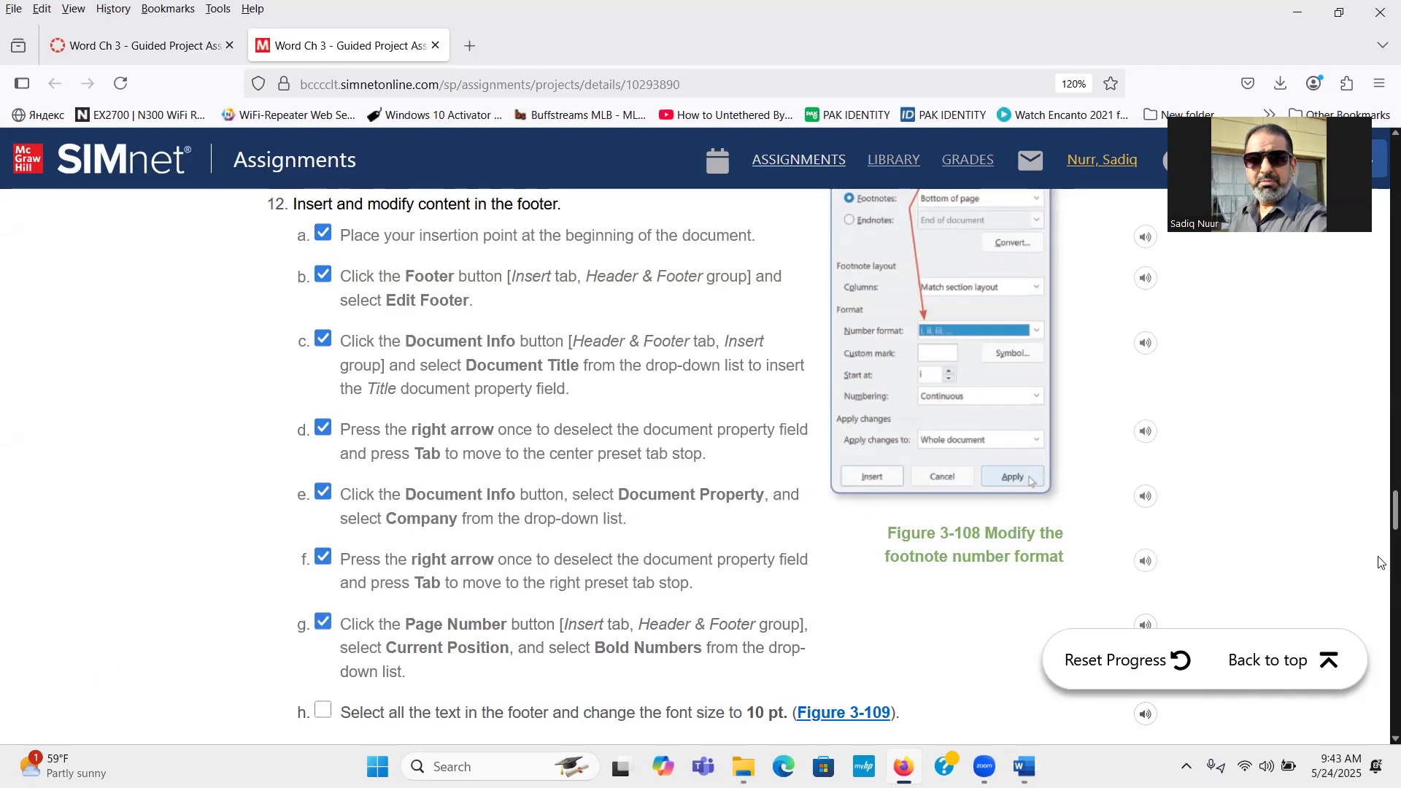
scroll(1381, 522, down, 3)
scroll(1382, 531, down, 2)
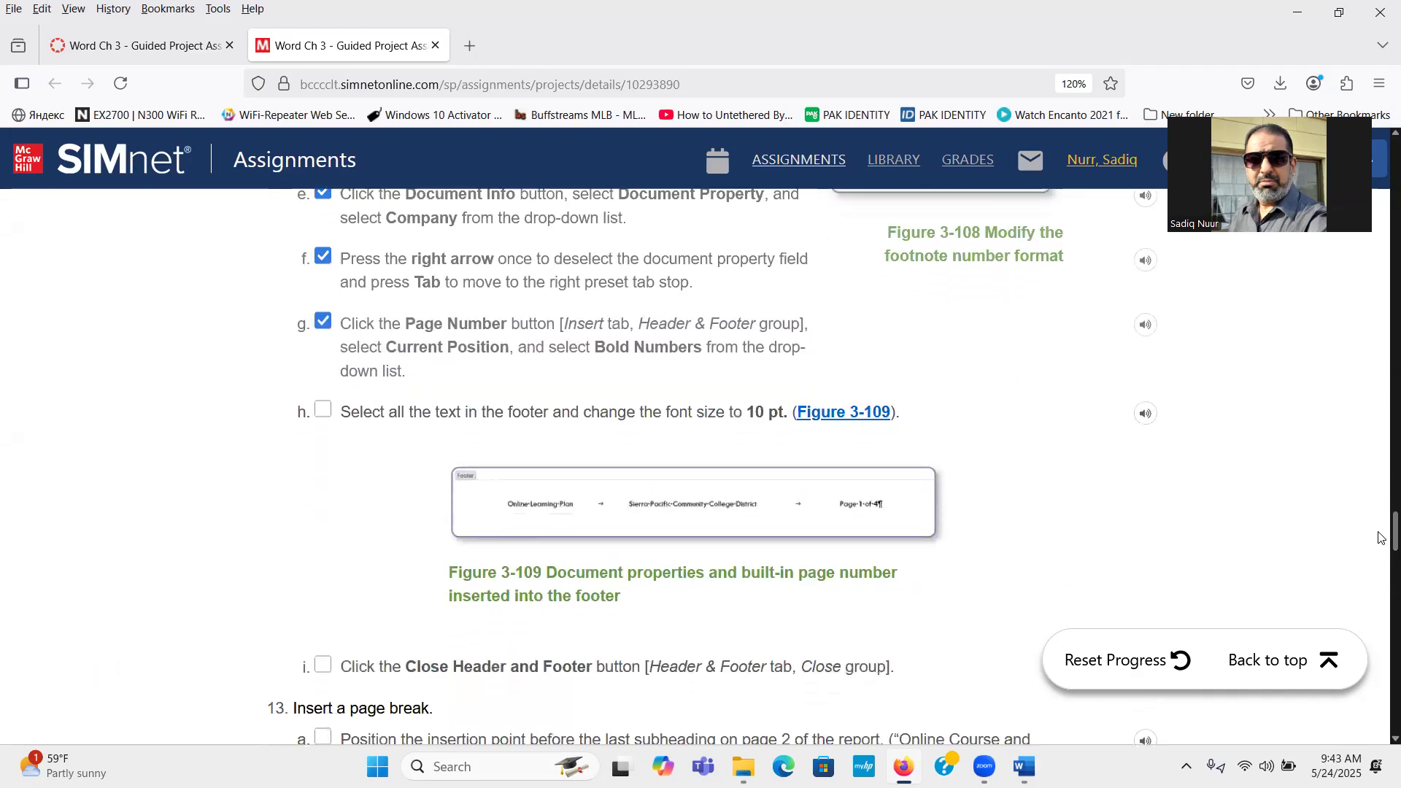
click(323, 336)
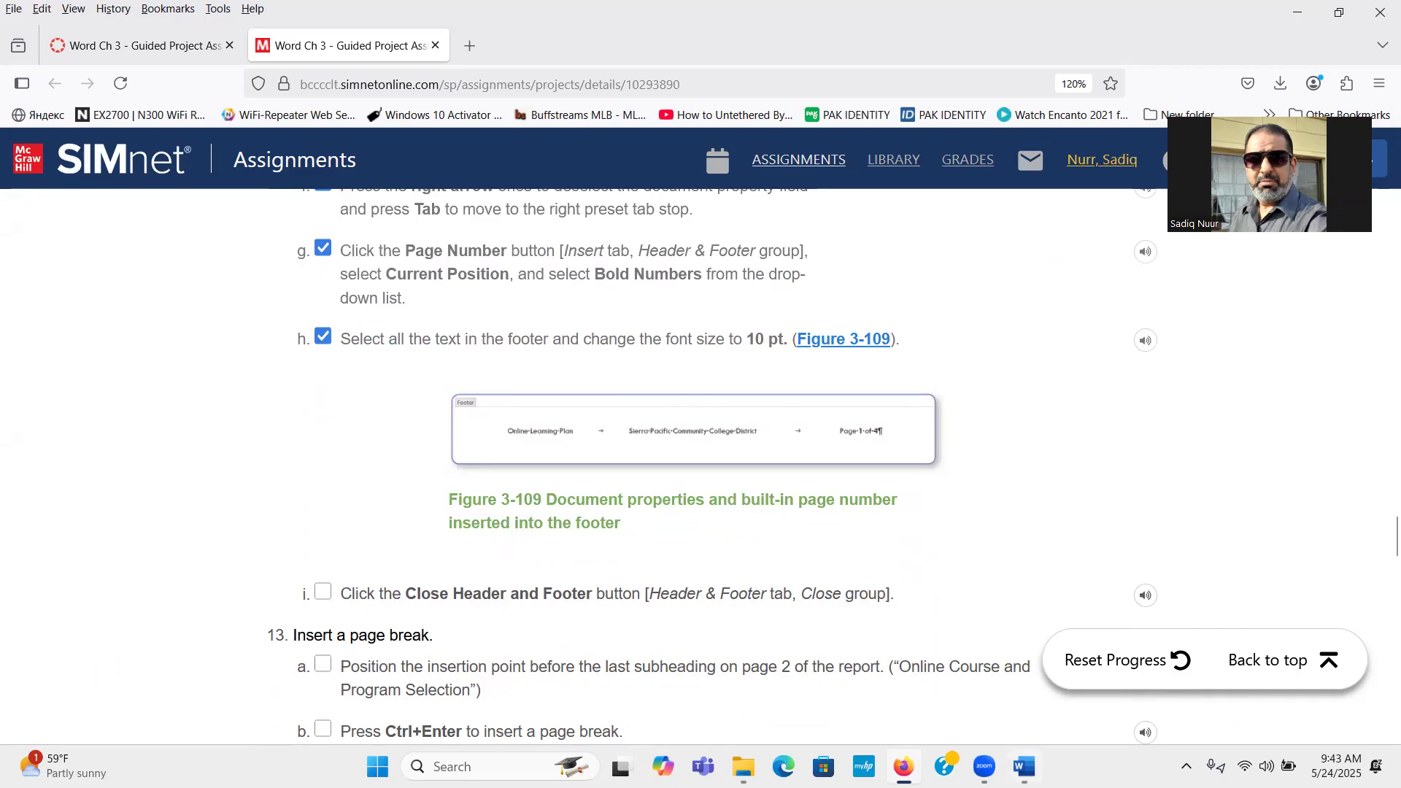
Switch to Word and set the selected footer text's font size to 10 pt
key(alt+Tab)
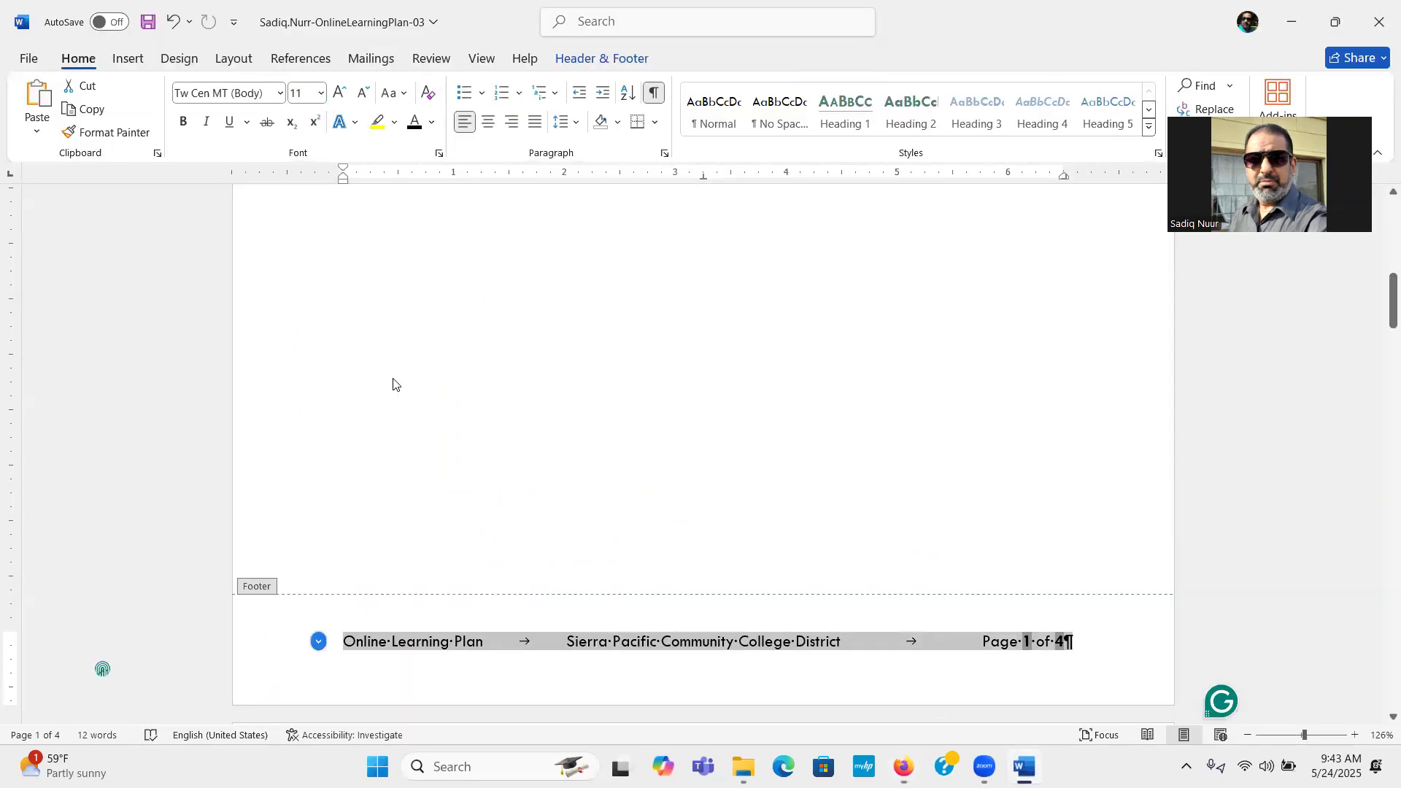
click(321, 93)
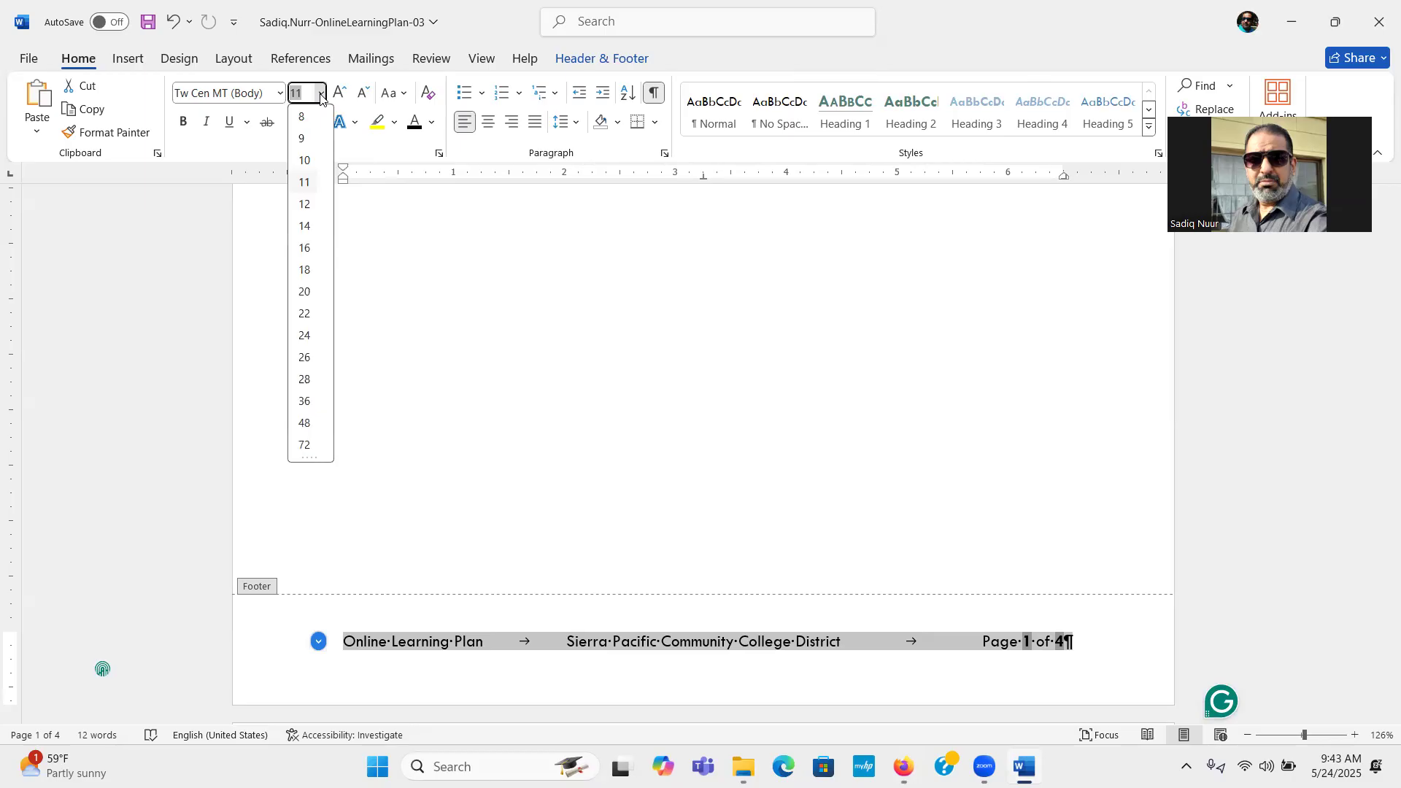
click(305, 160)
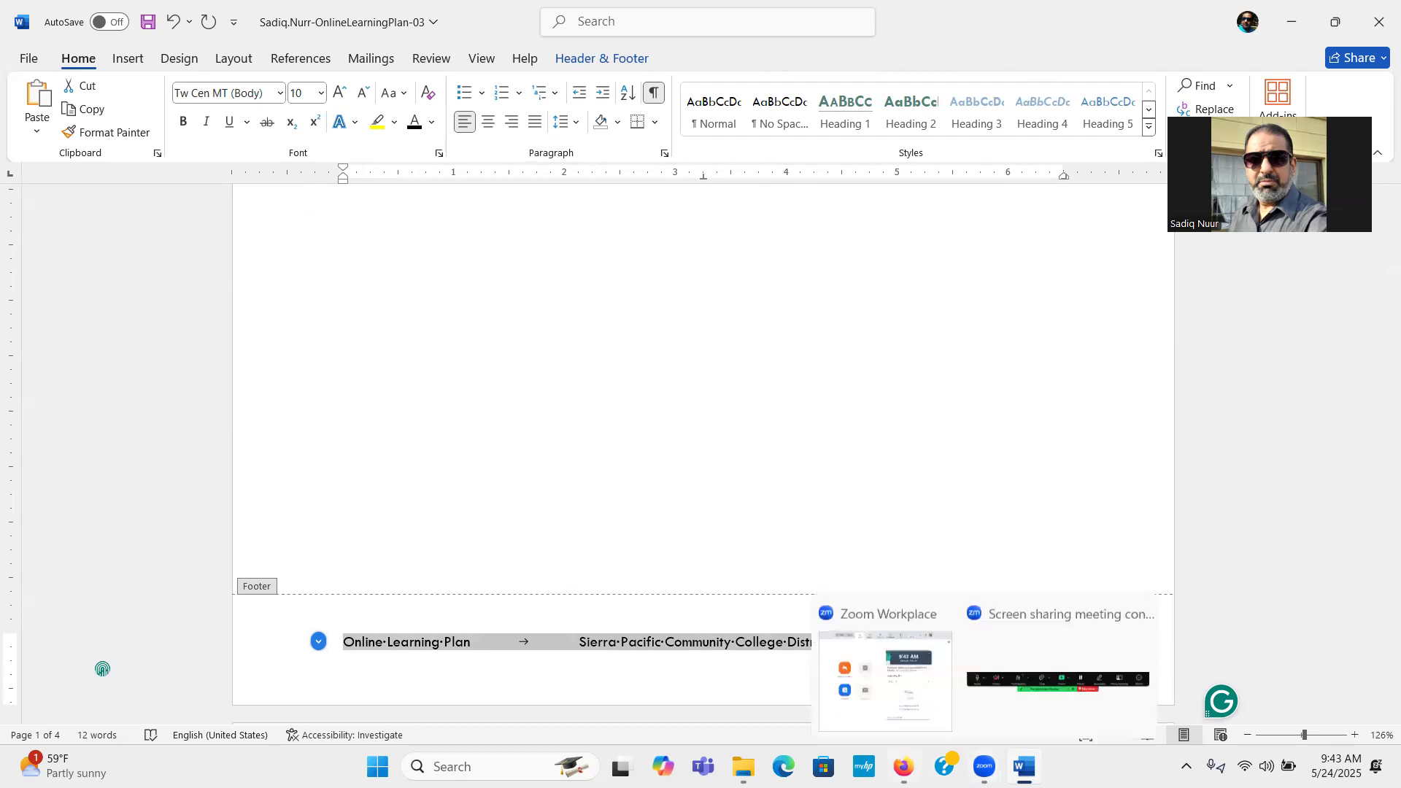
Mark step 12i as completed on the SIMnet page, and close the header and footer in Word
click(904, 766)
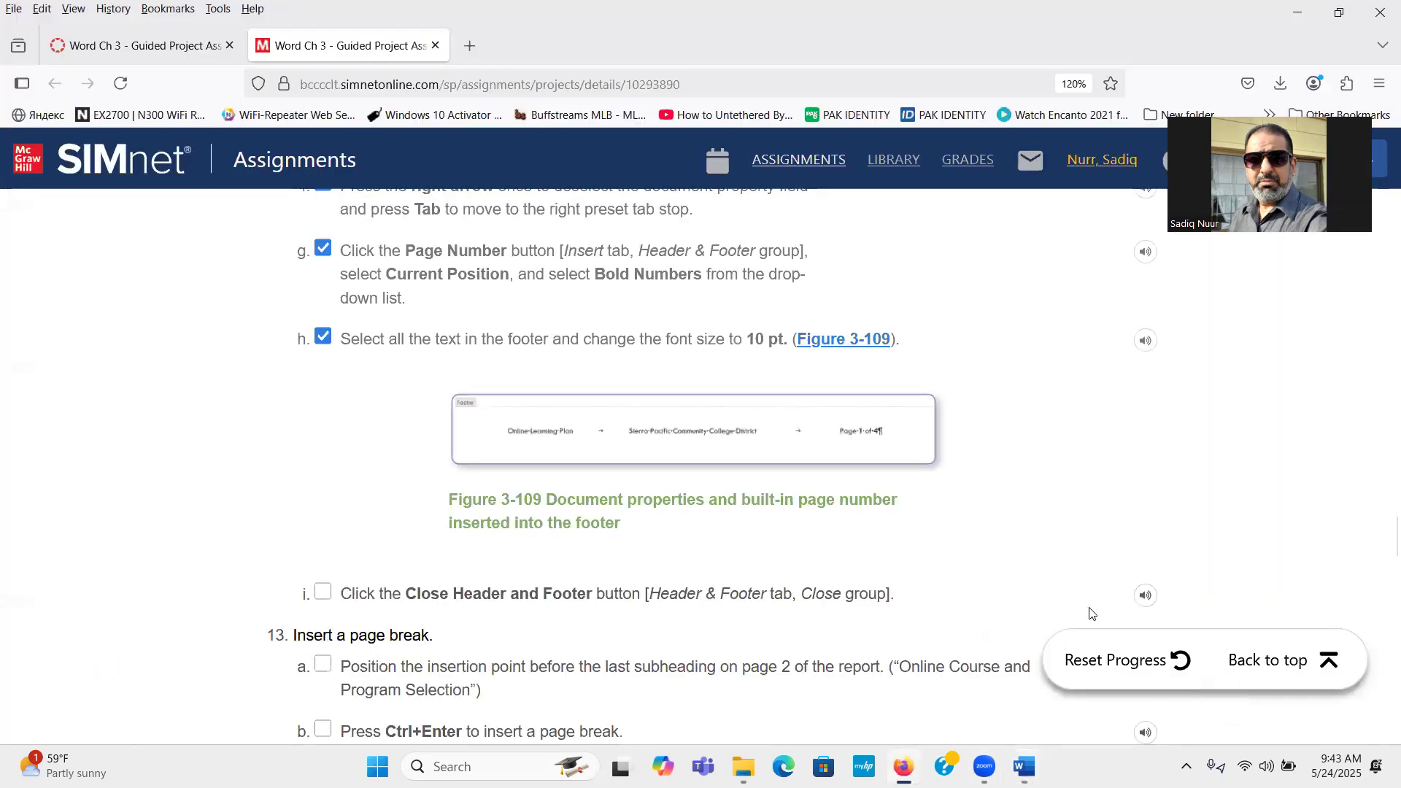
click(324, 594)
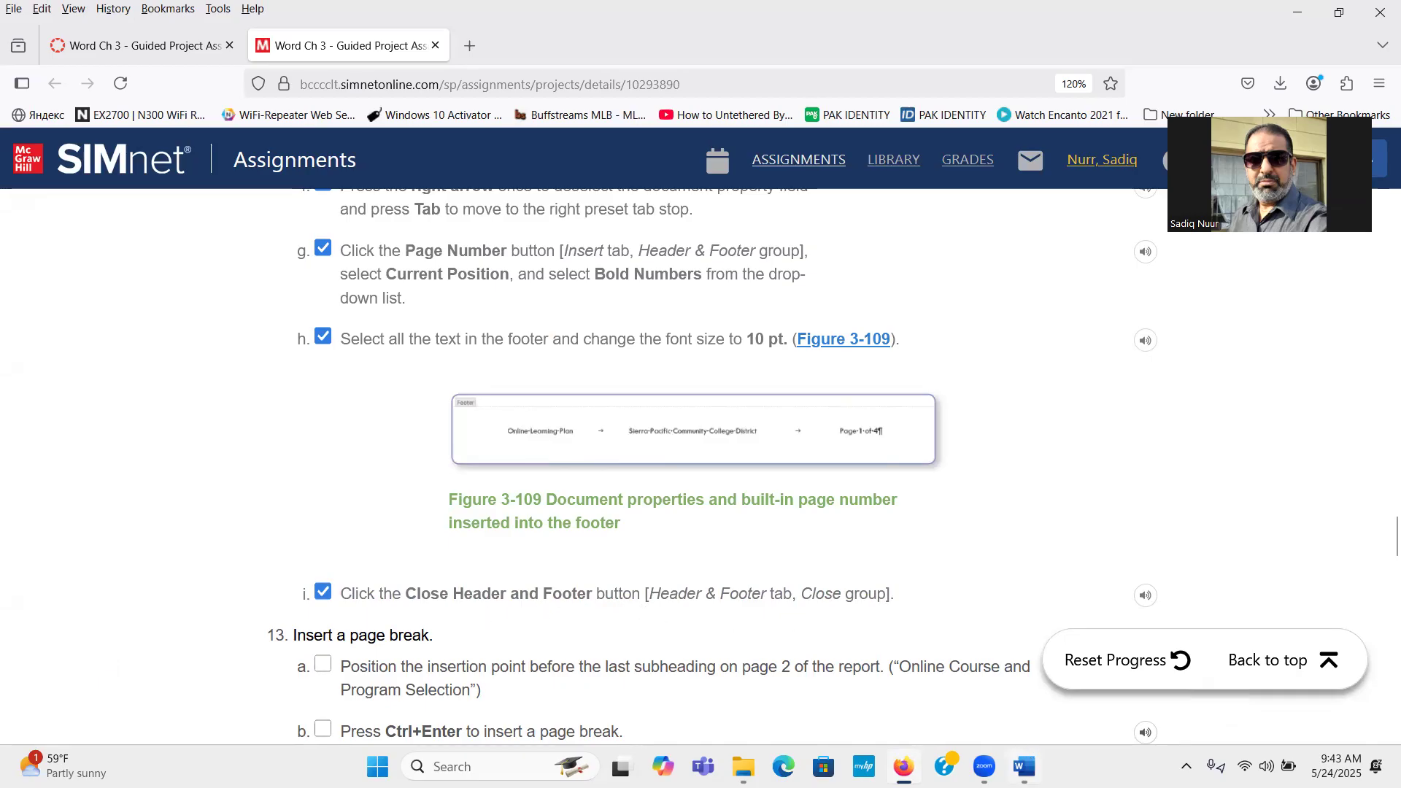
mouse_move(1030, 755)
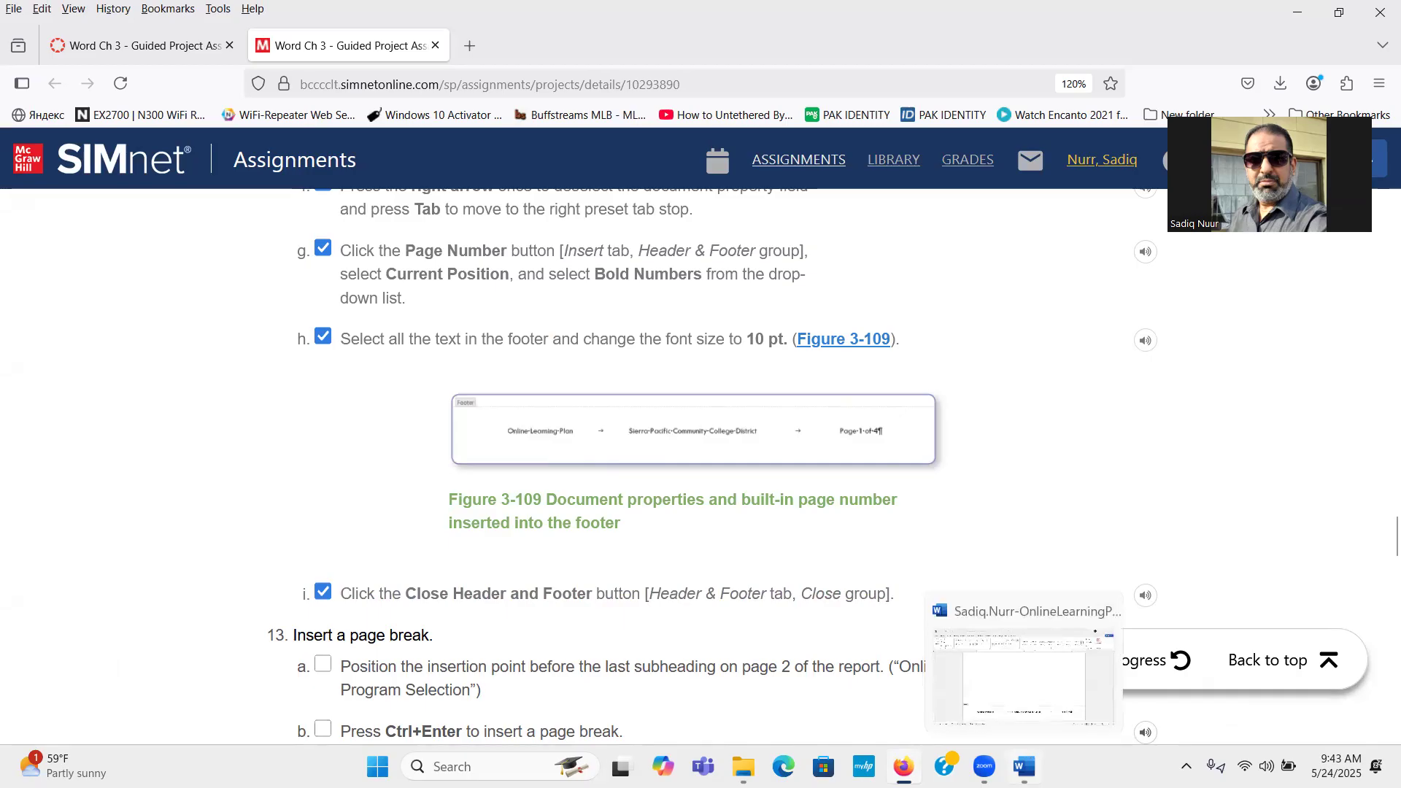
click(1025, 764)
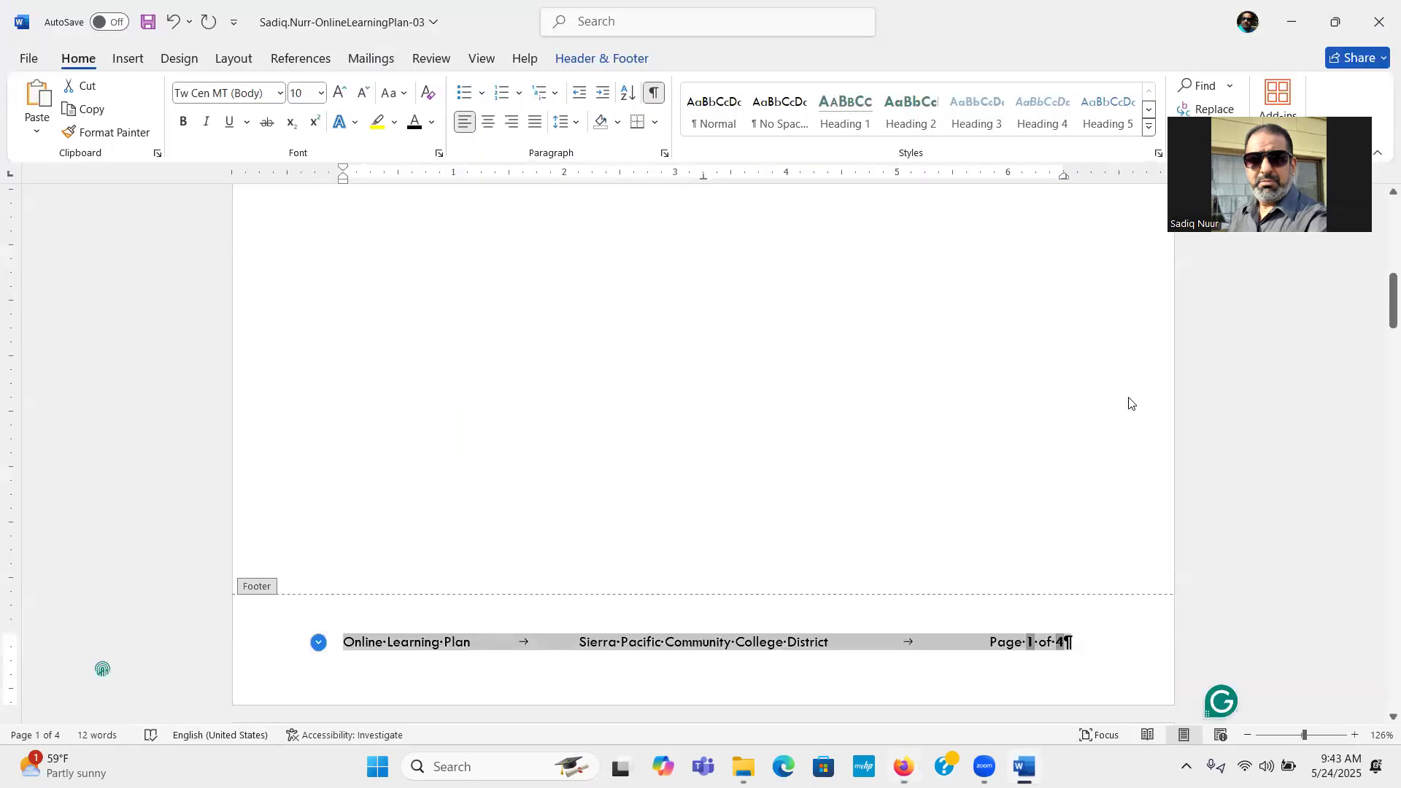
click(580, 62)
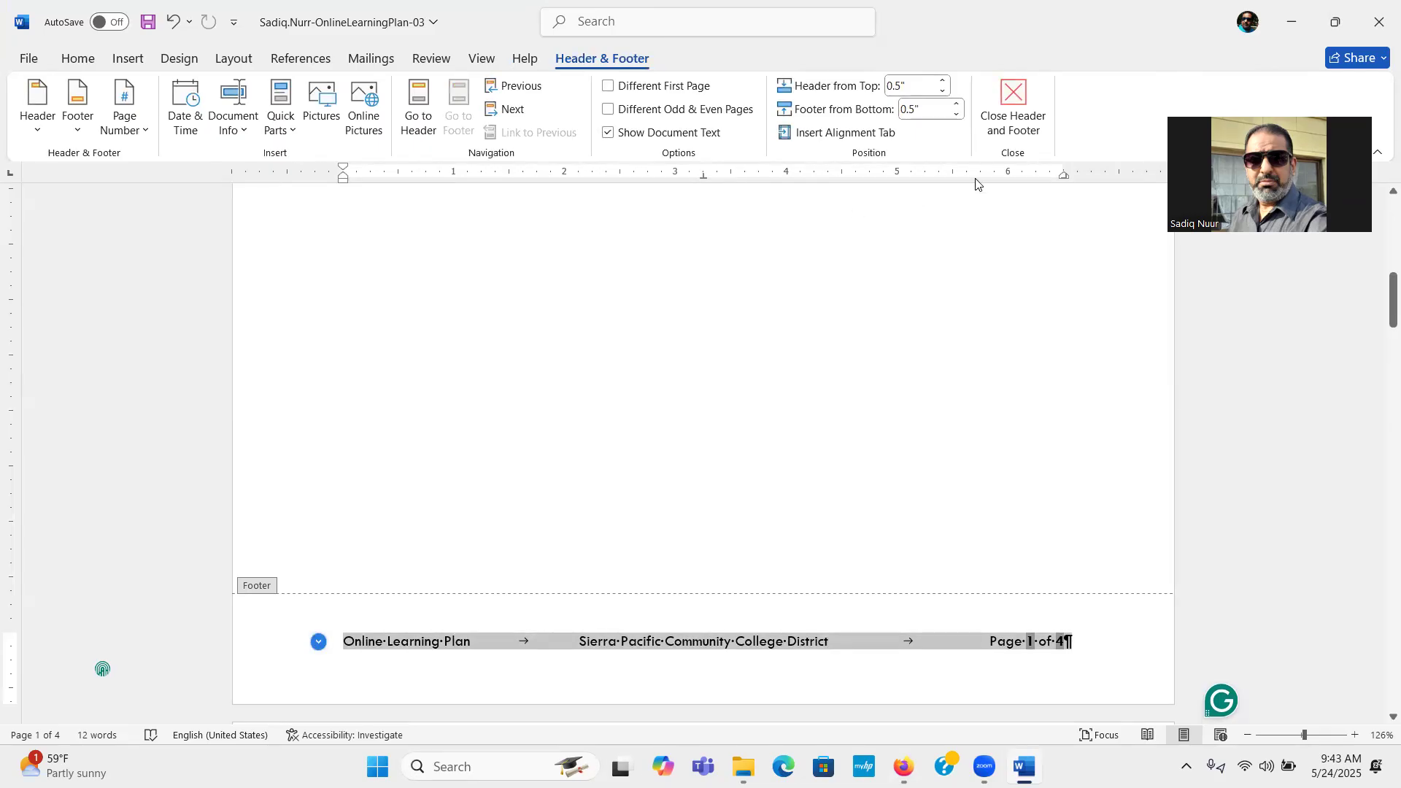
click(1015, 114)
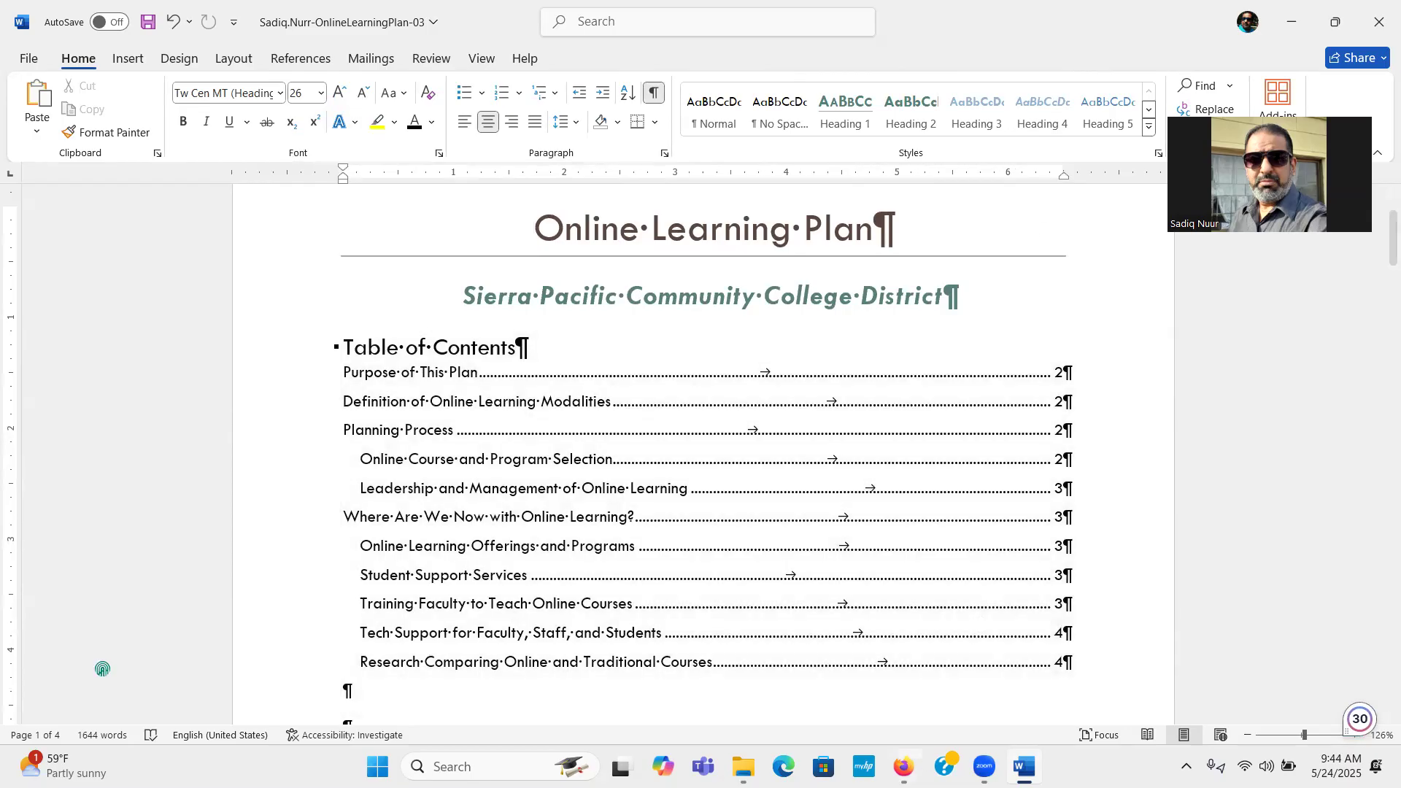
Check step 13 on the SIMnet page, and place Word's insertion point before the "Online Course and Program Selection" subheading on page 2
click(904, 766)
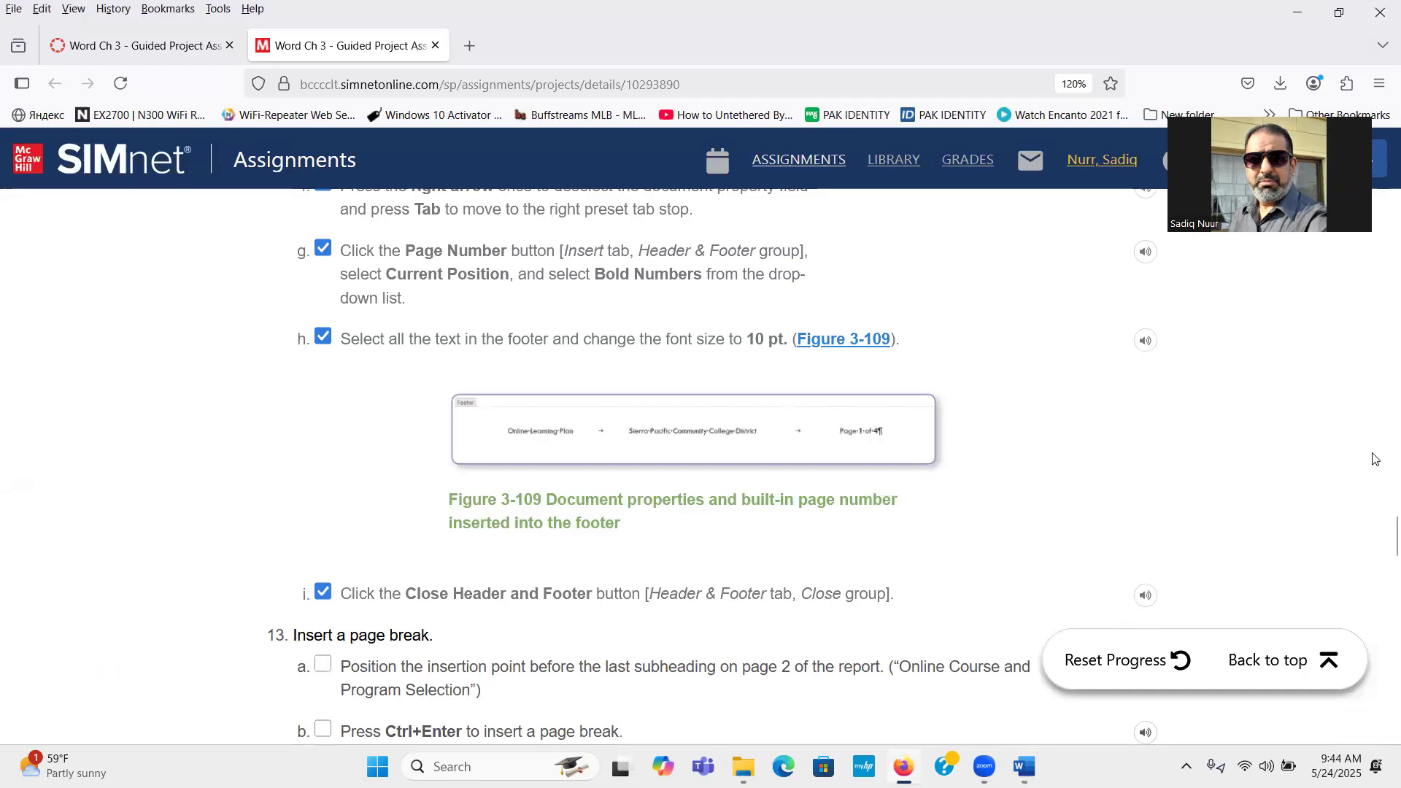
drag(1381, 539, 1381, 567)
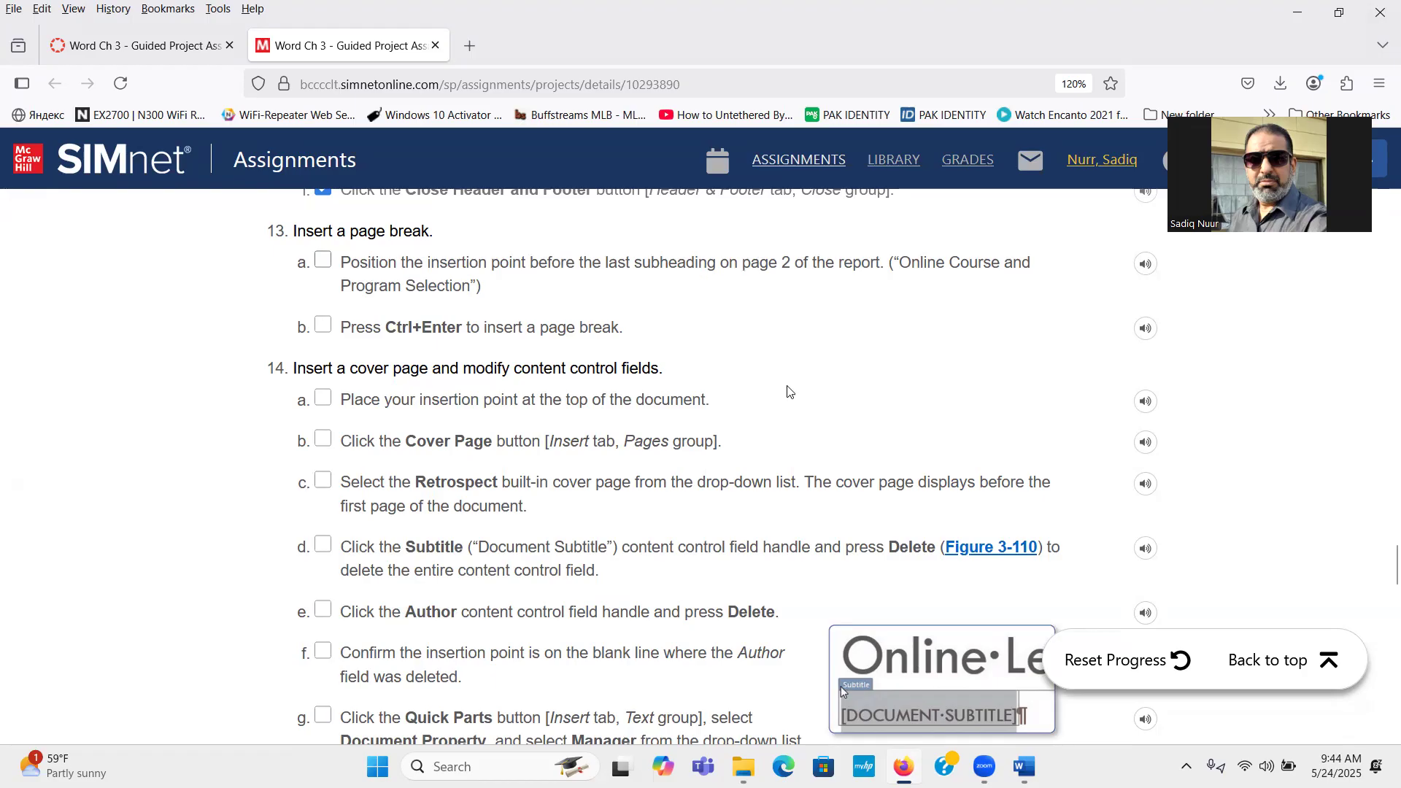
click(1024, 766)
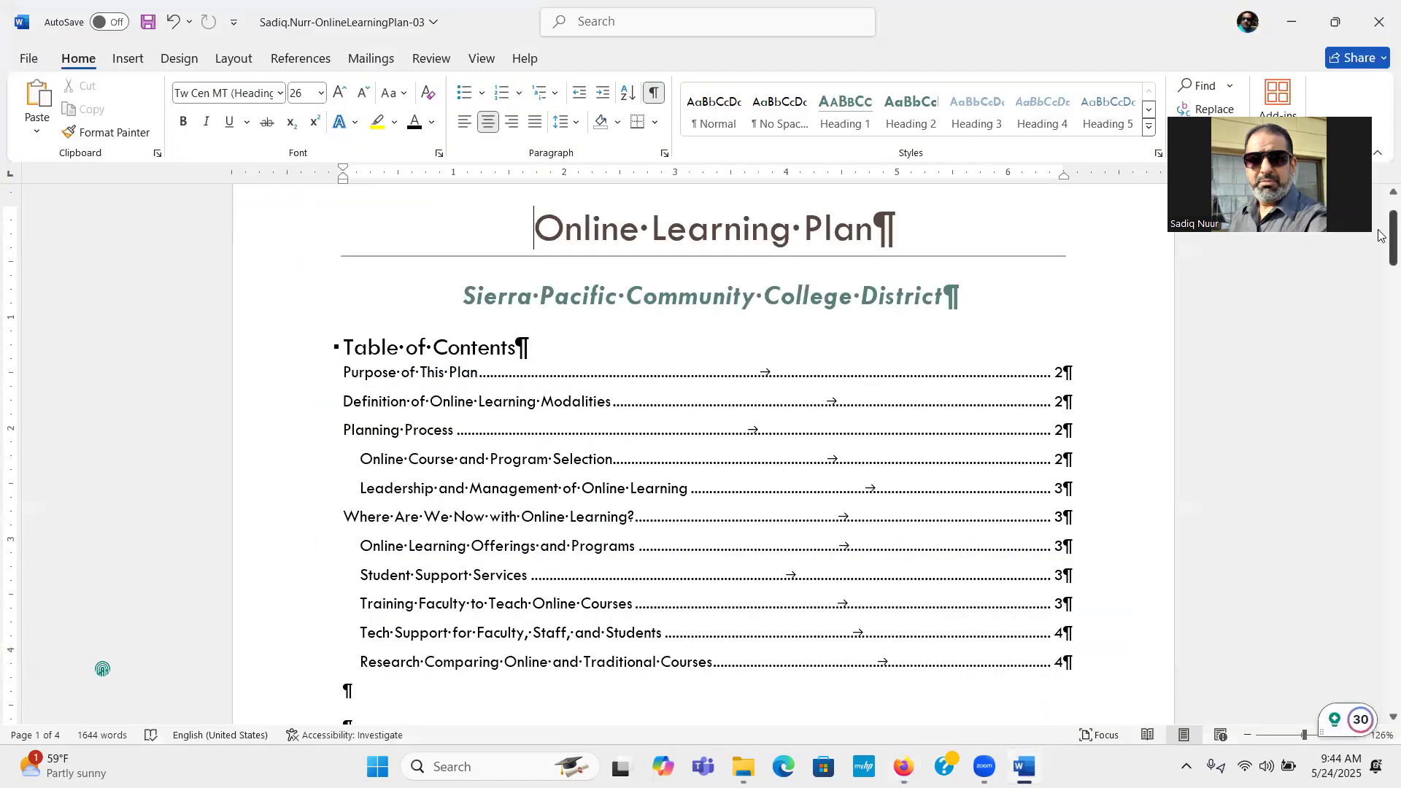
drag(1381, 235, 1381, 423)
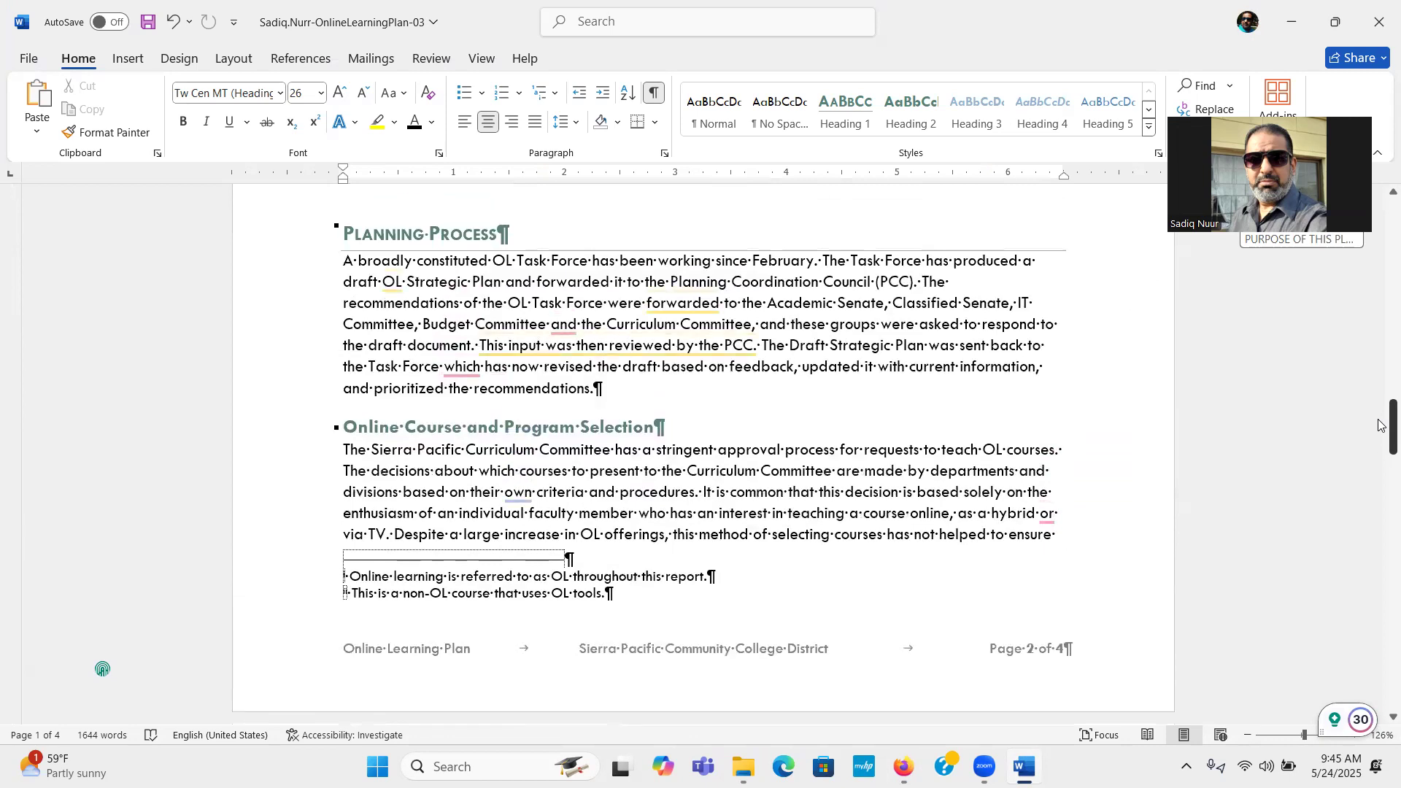
click(618, 448)
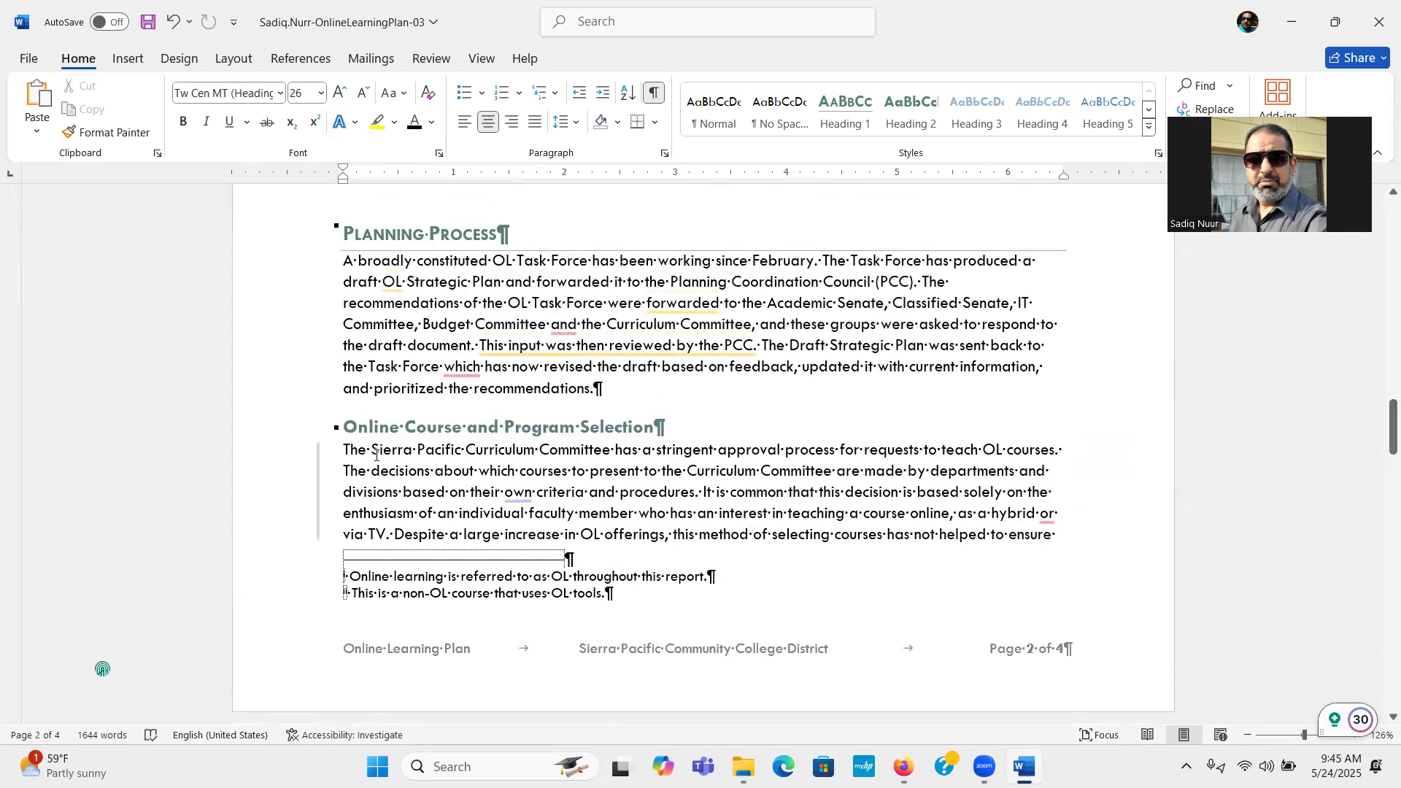
click(343, 424)
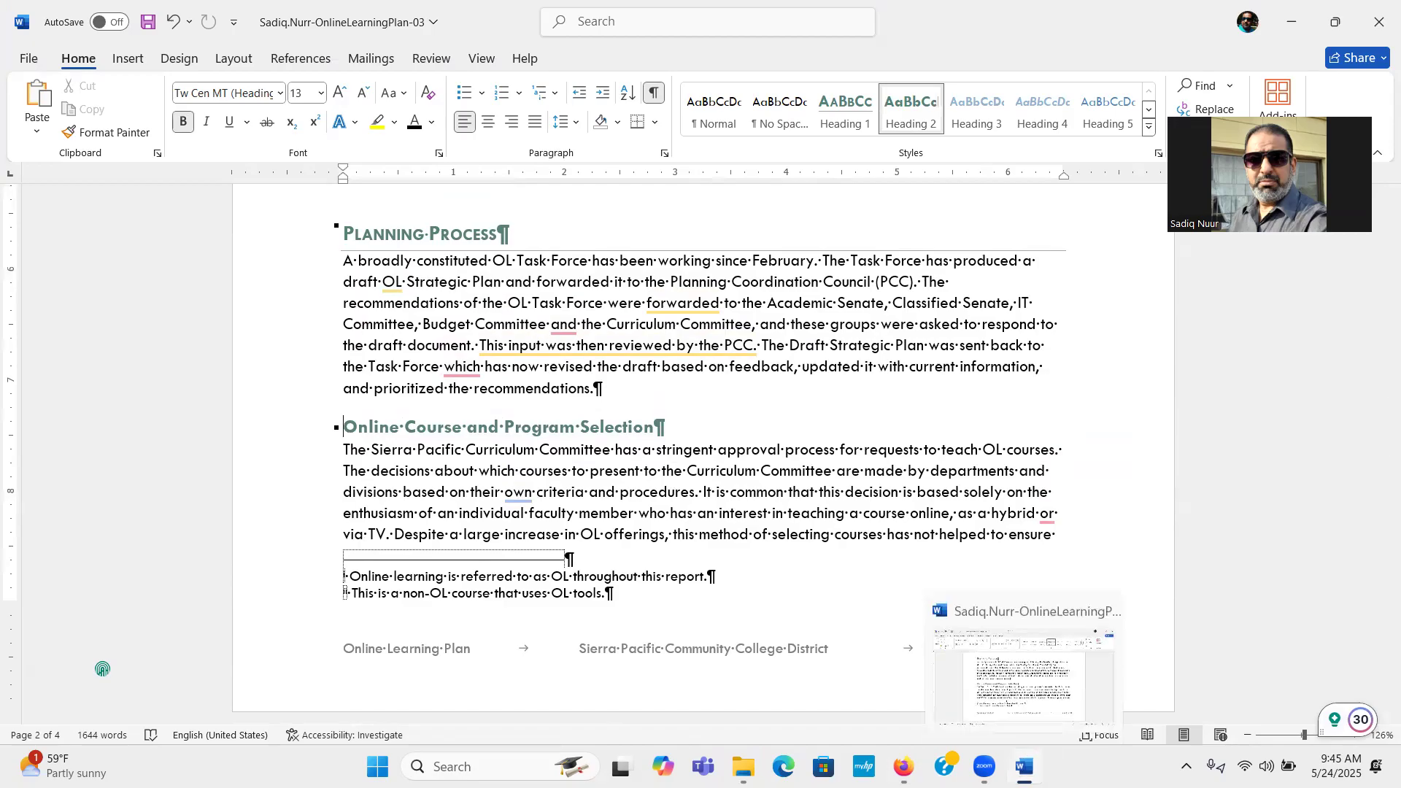
Switch to the SIMnet page and mark steps 13a and 13b as completed
click(903, 766)
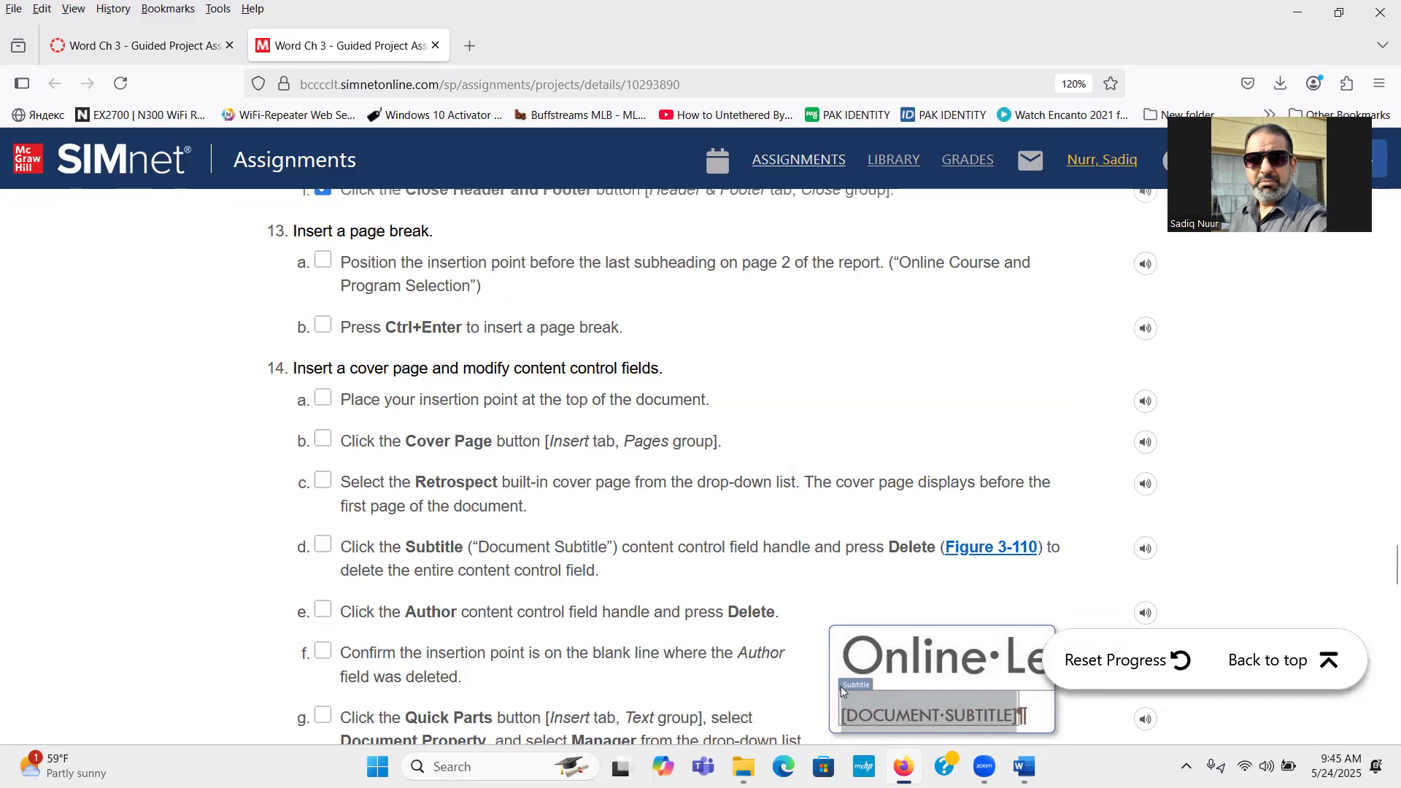
click(841, 686)
click(322, 261)
click(323, 324)
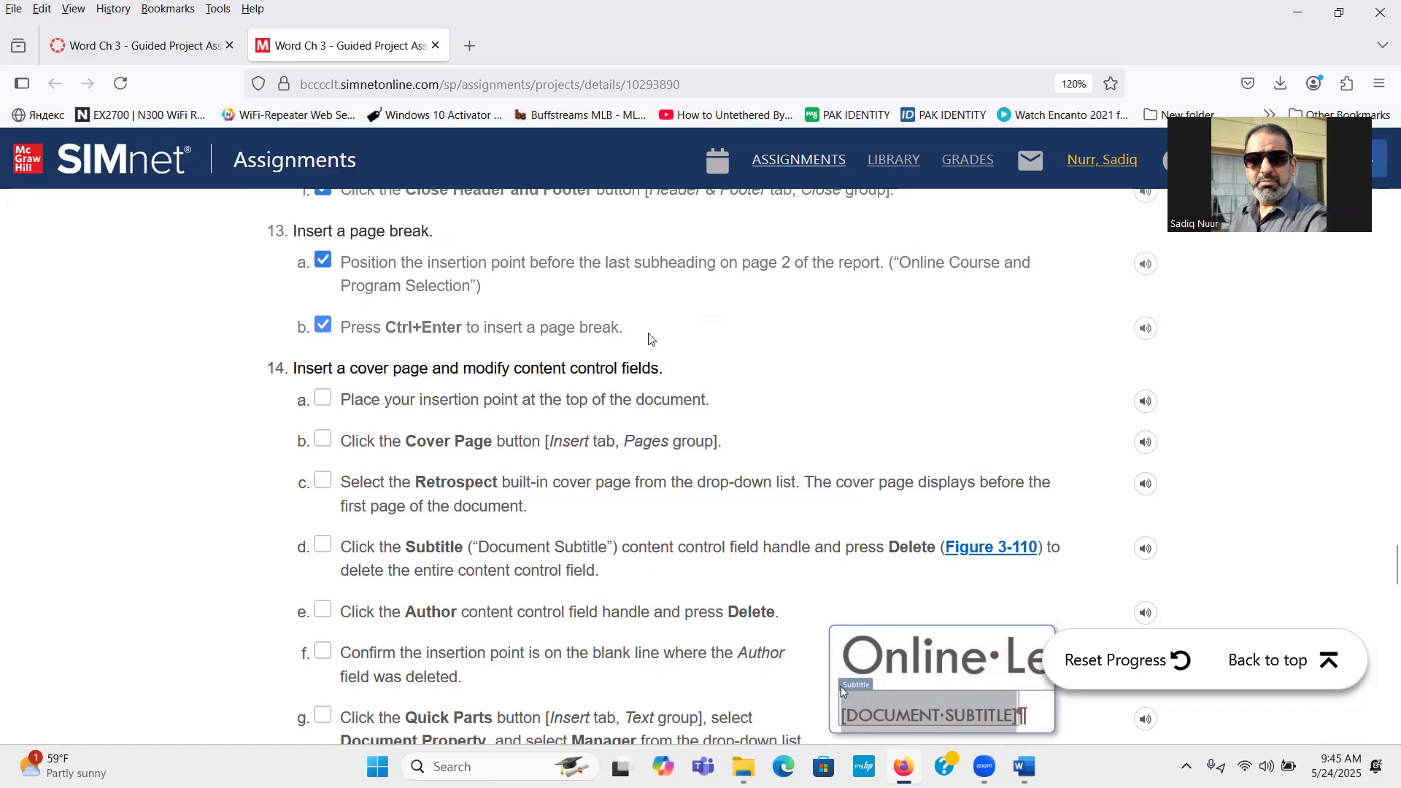
Switch to Word and insert a page break before the "Online Course and Program Selection" subheading
mouse_move(1024, 766)
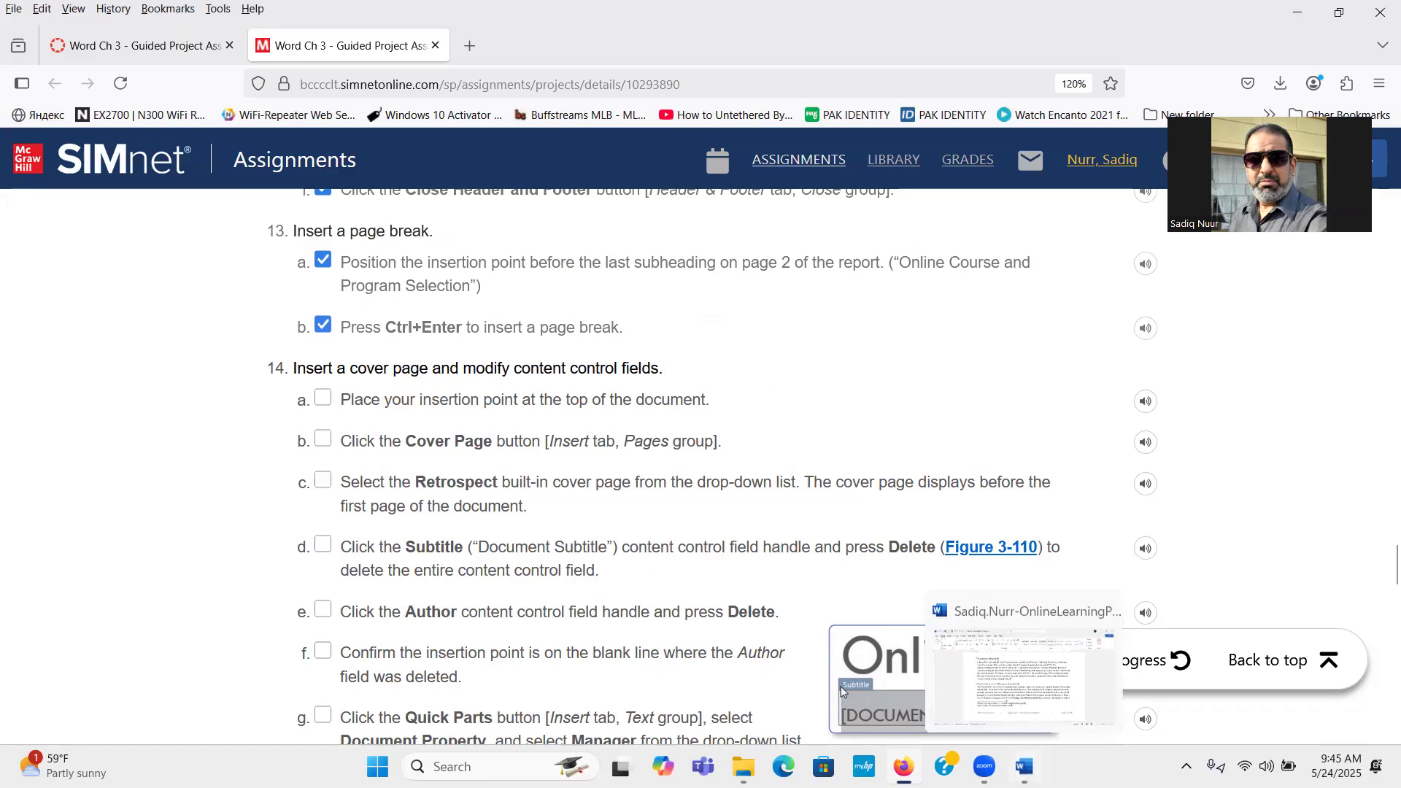
click(841, 686)
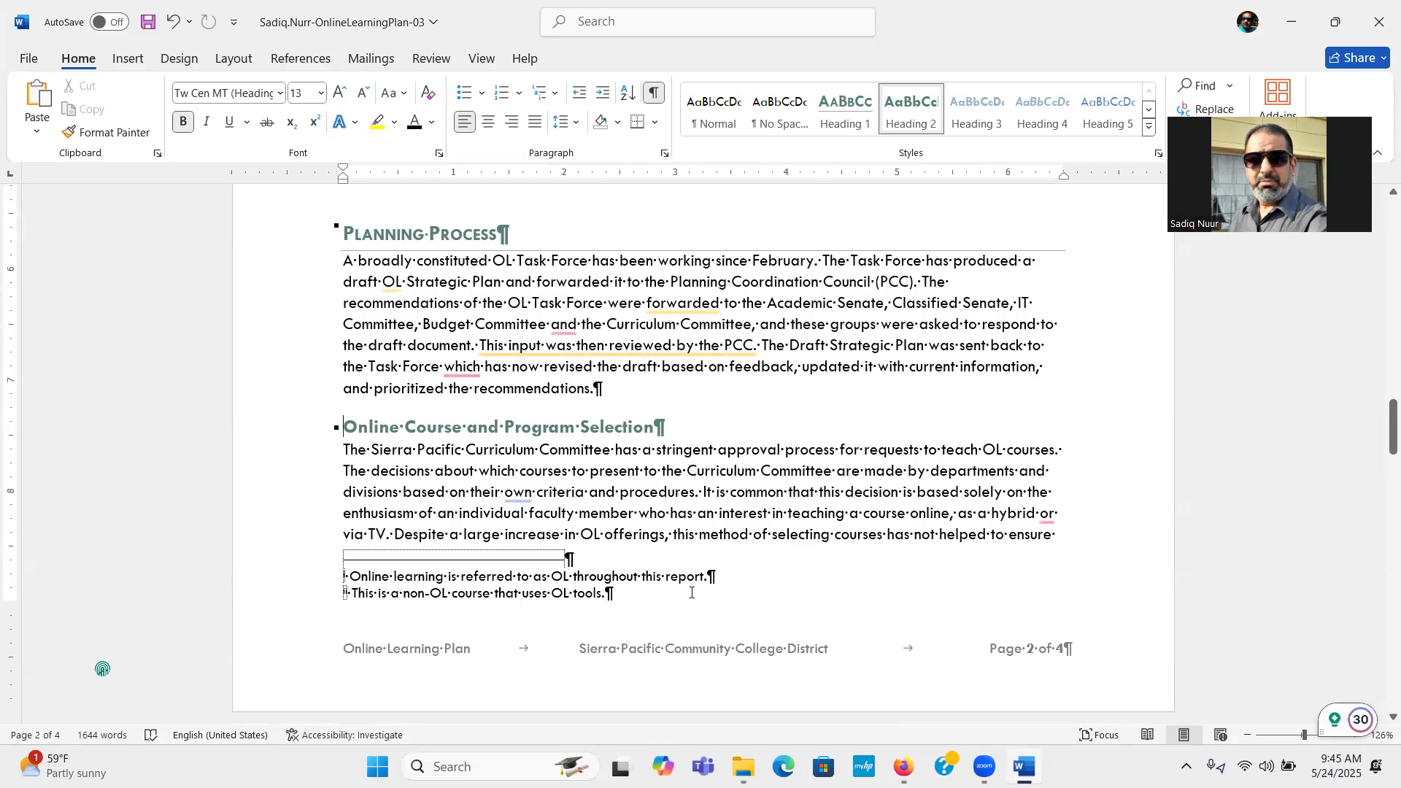
key(ctrl+Return)
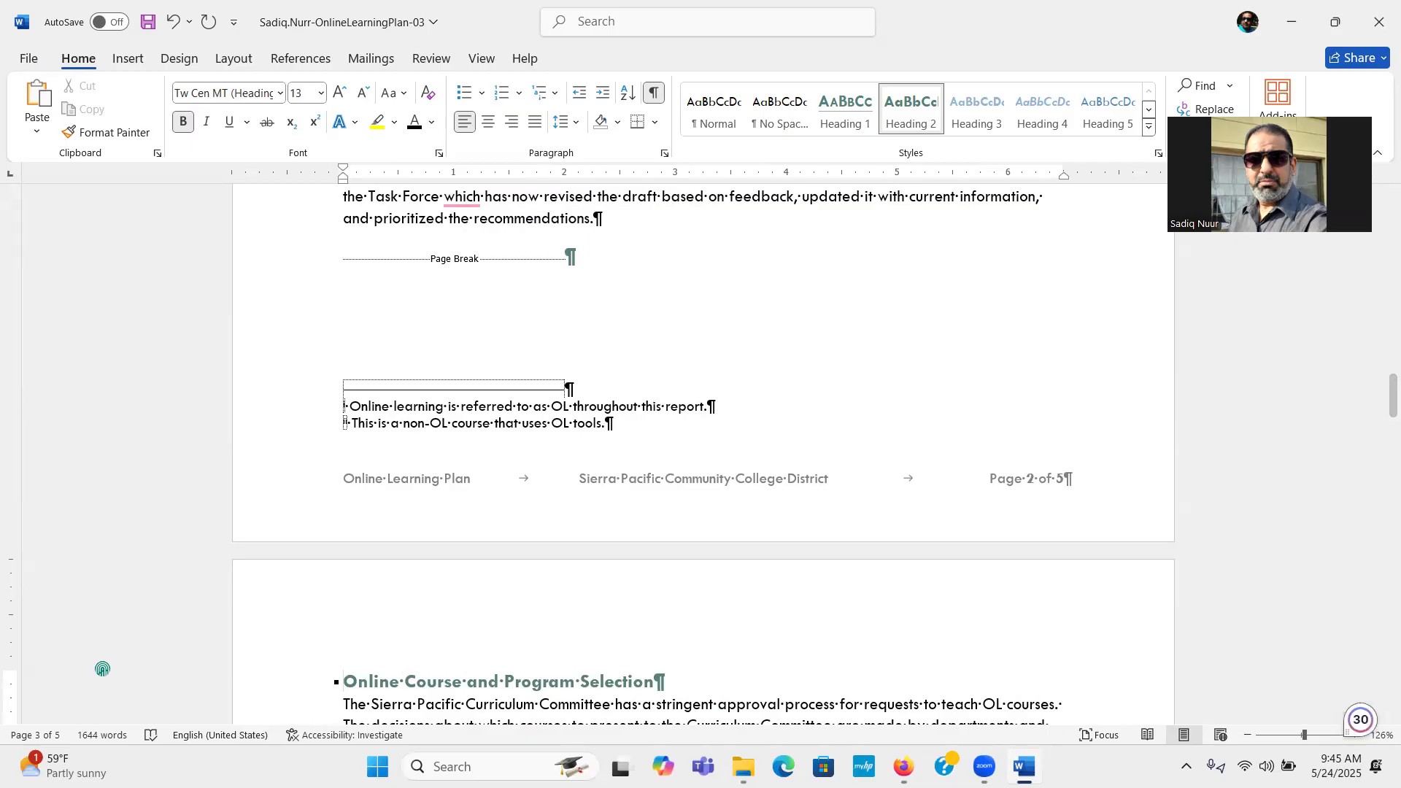
Mark step 14a as completed on the SIMnet page, and place the insertion point at the top of the Word document
click(841, 686)
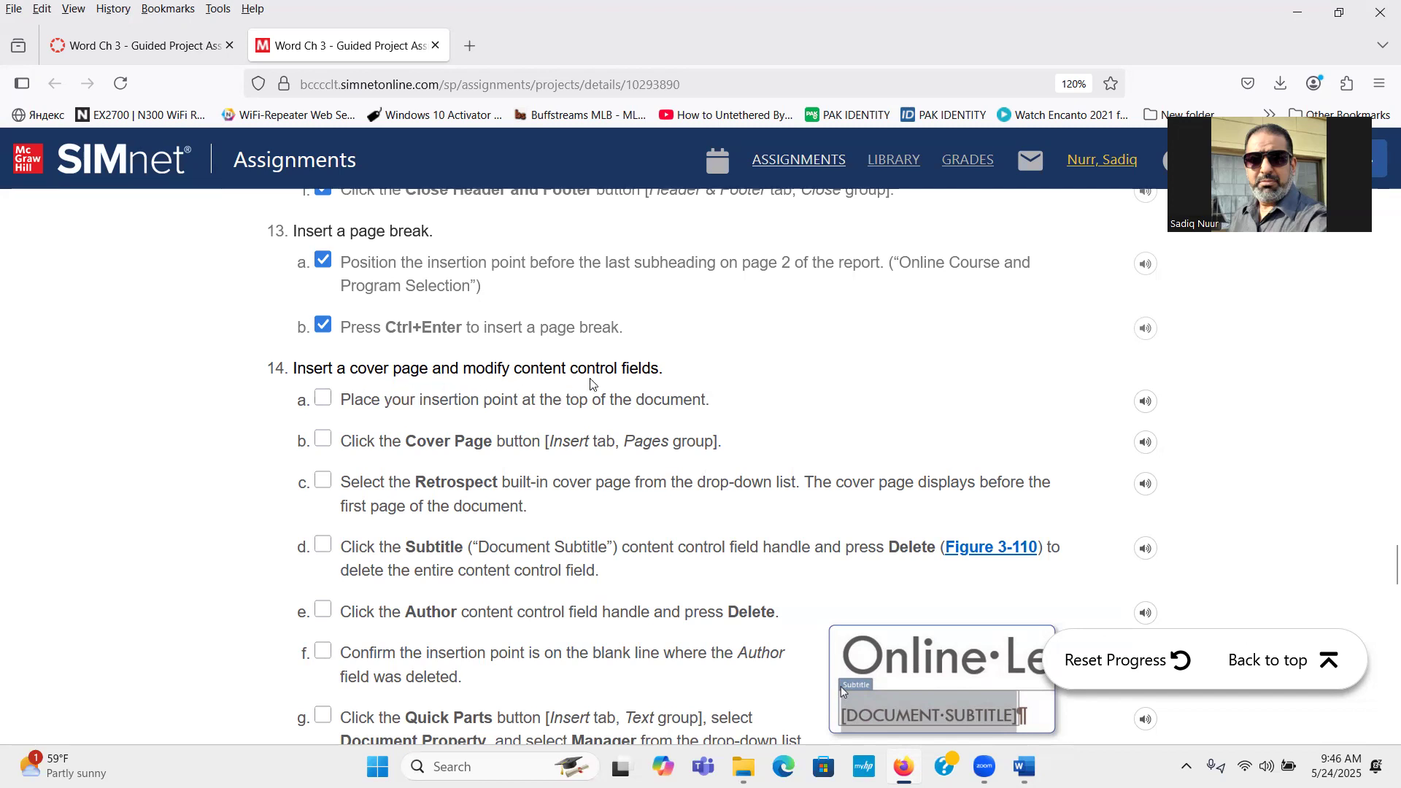
click(324, 400)
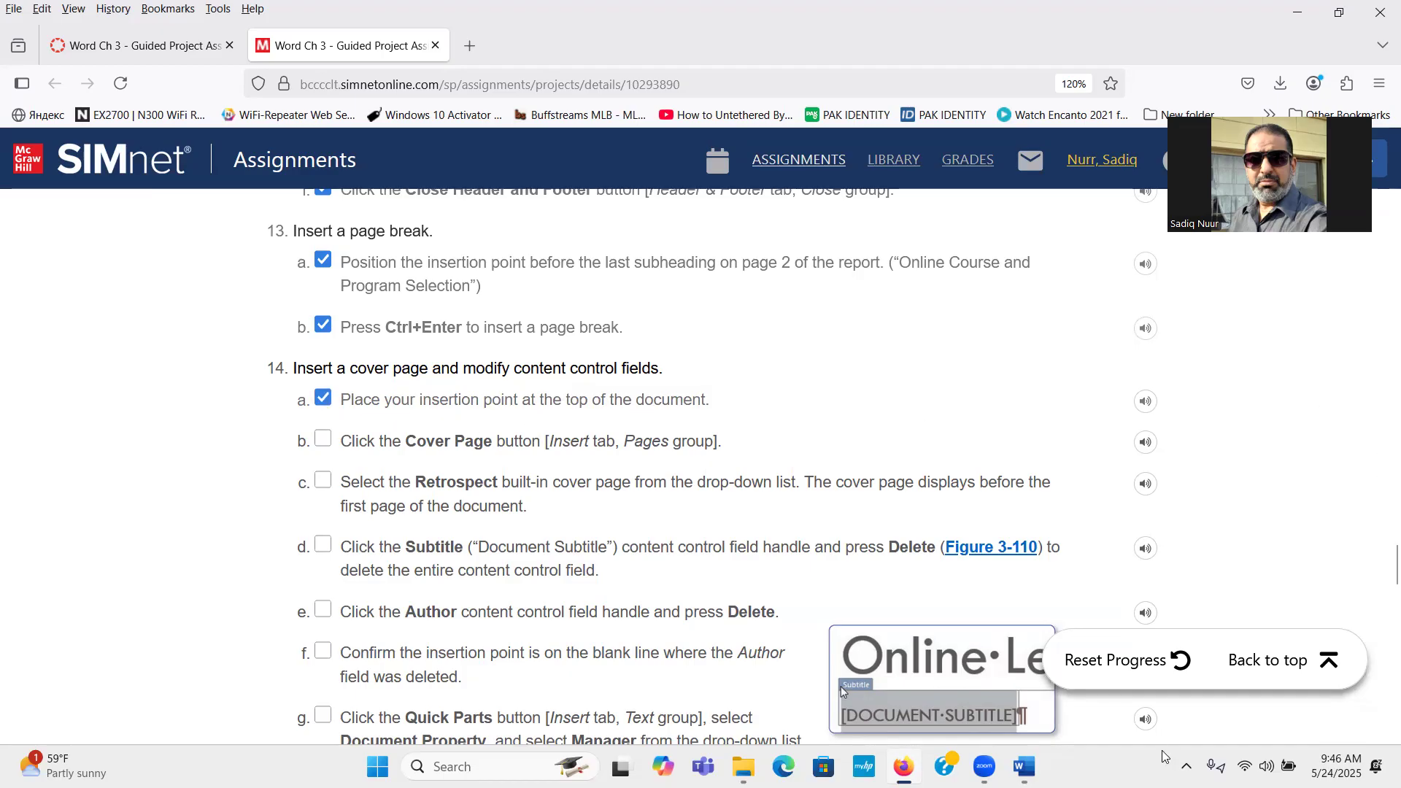
key(alt+Tab)
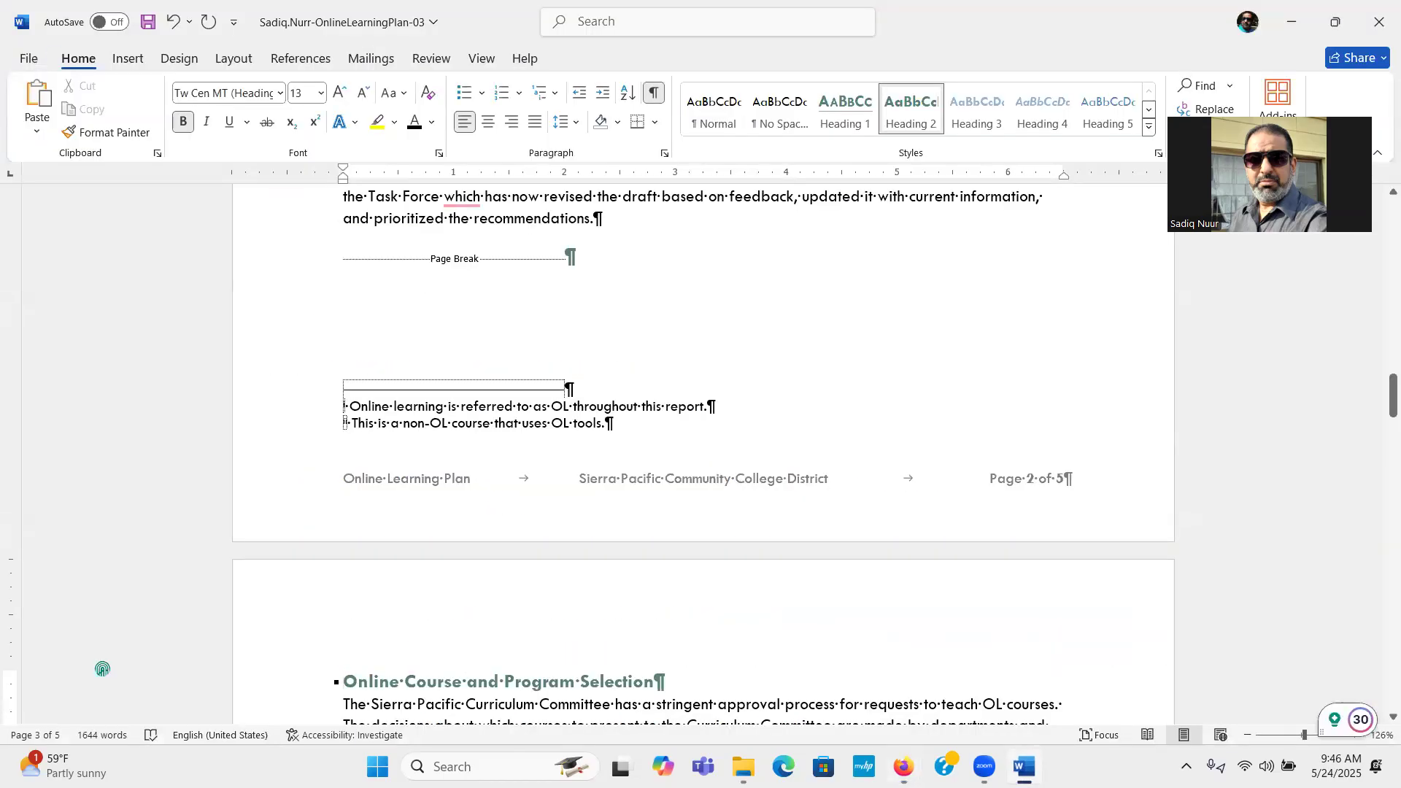
key(ctrl+Home)
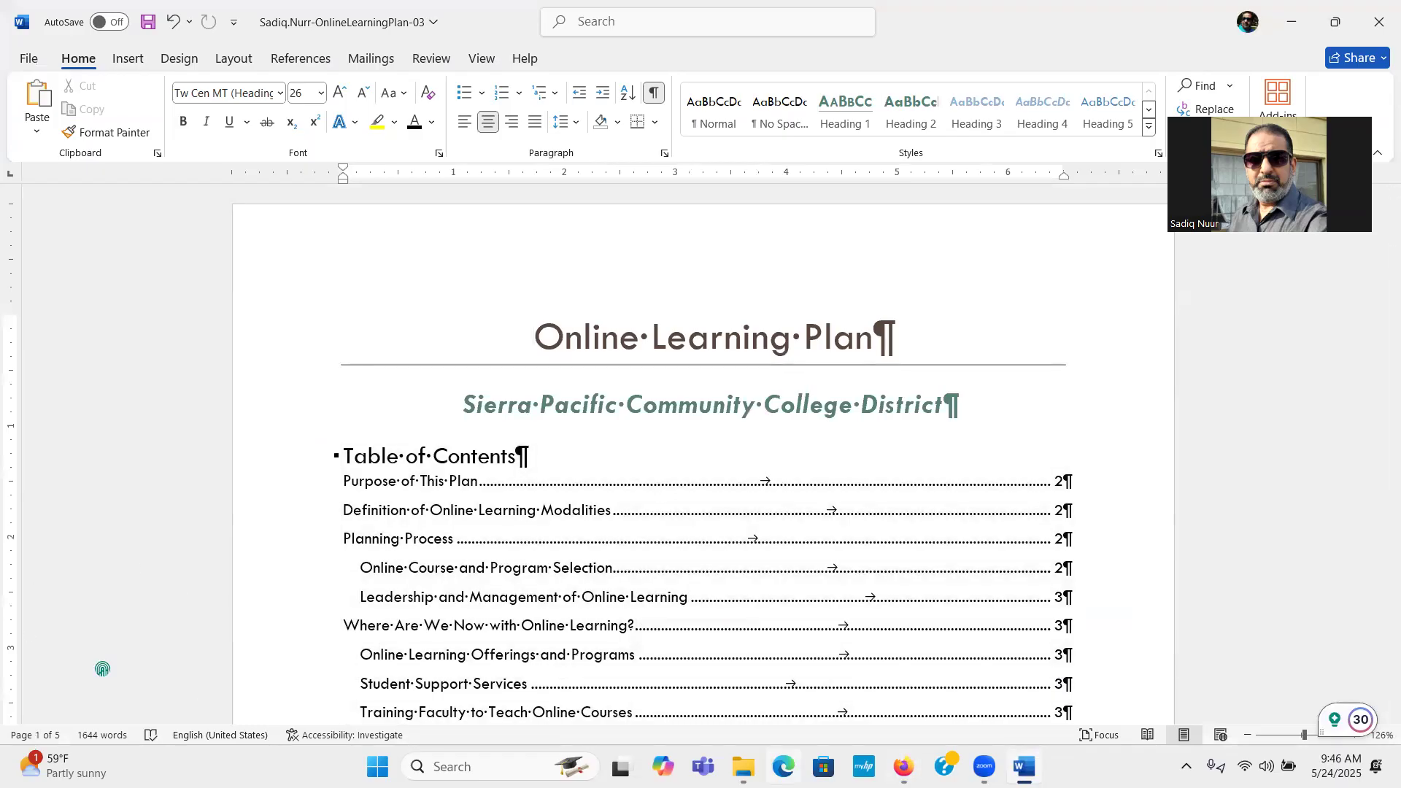
Move Word ahead of File Explorer on the taskbar, and mark step 14b as completed on the SIMnet page
click(1023, 766)
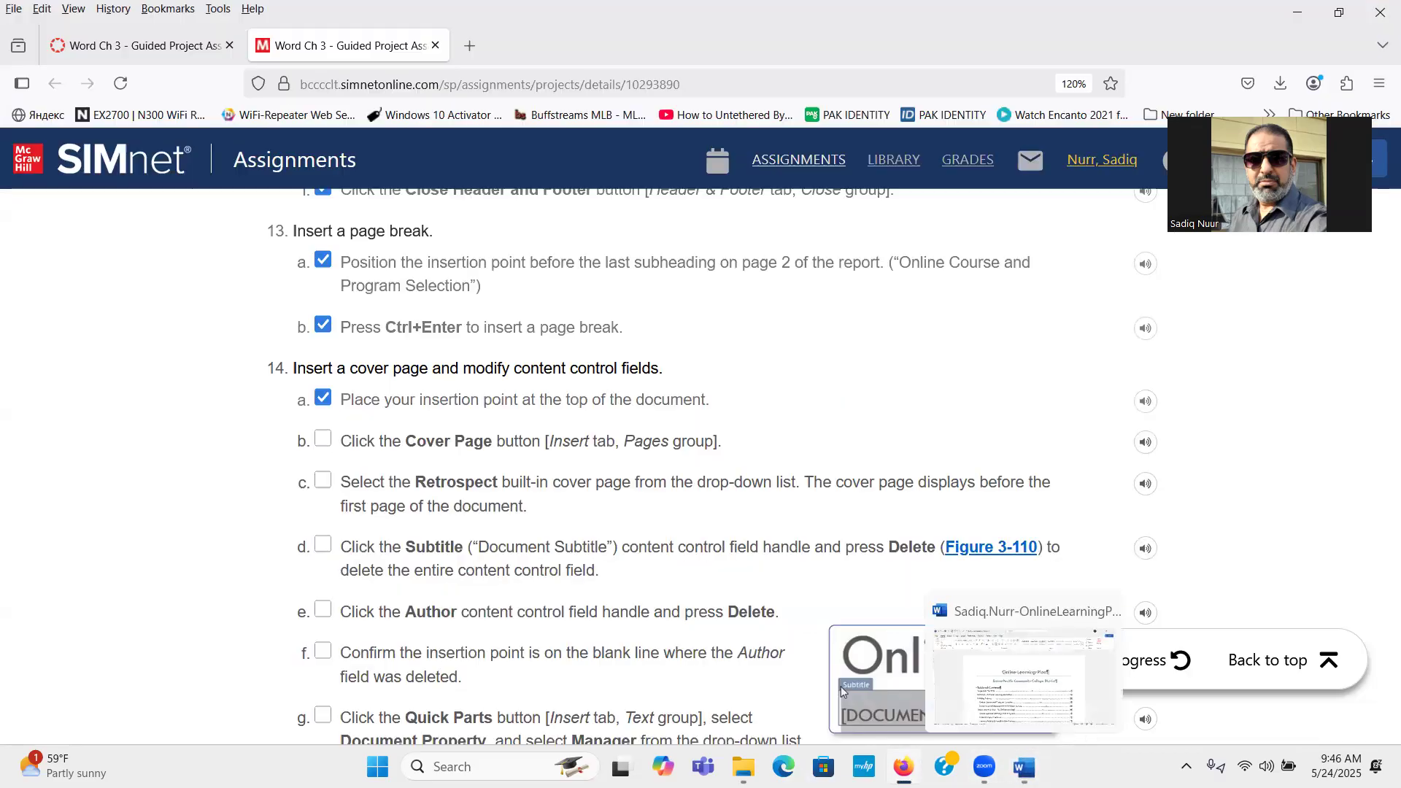
drag(1024, 766, 731, 506)
click(323, 439)
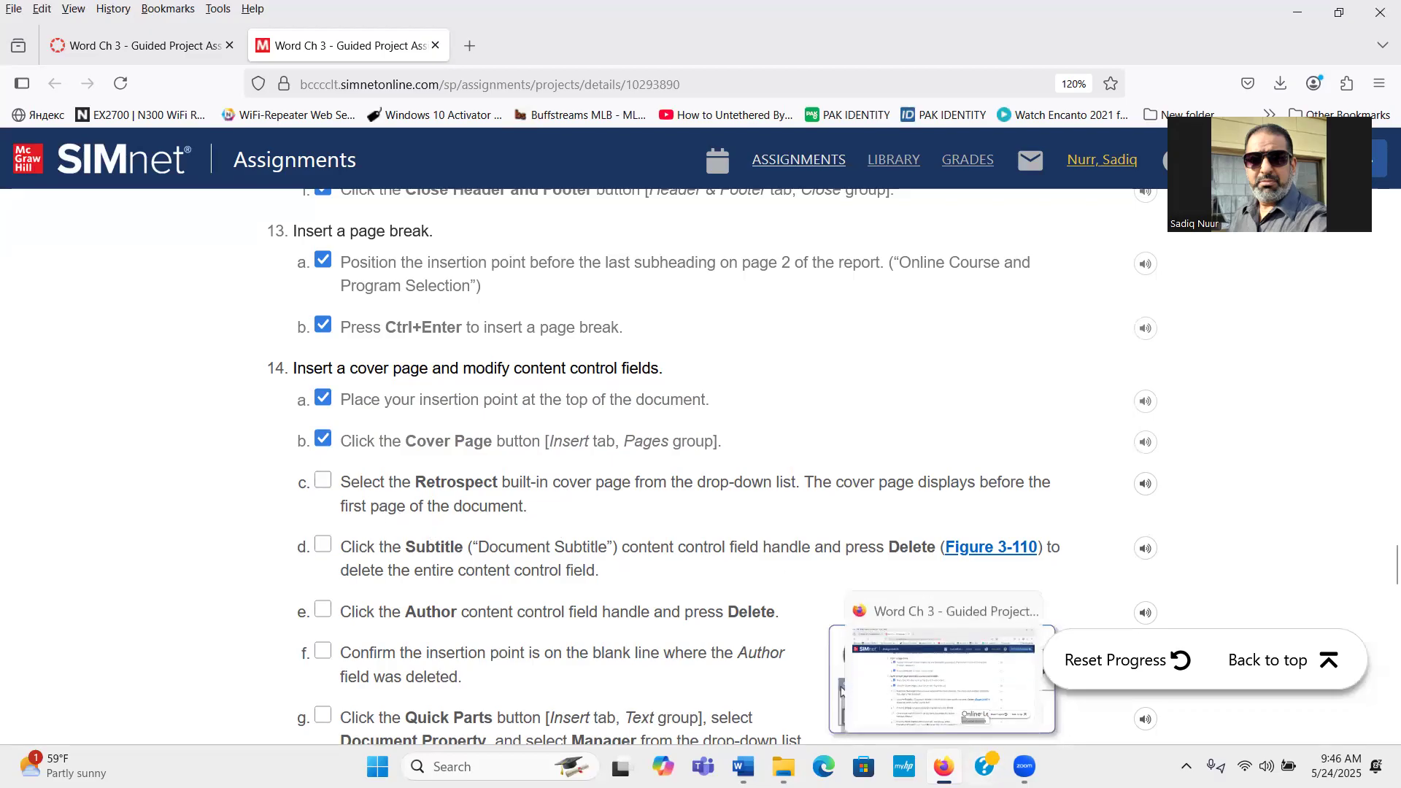
click(943, 766)
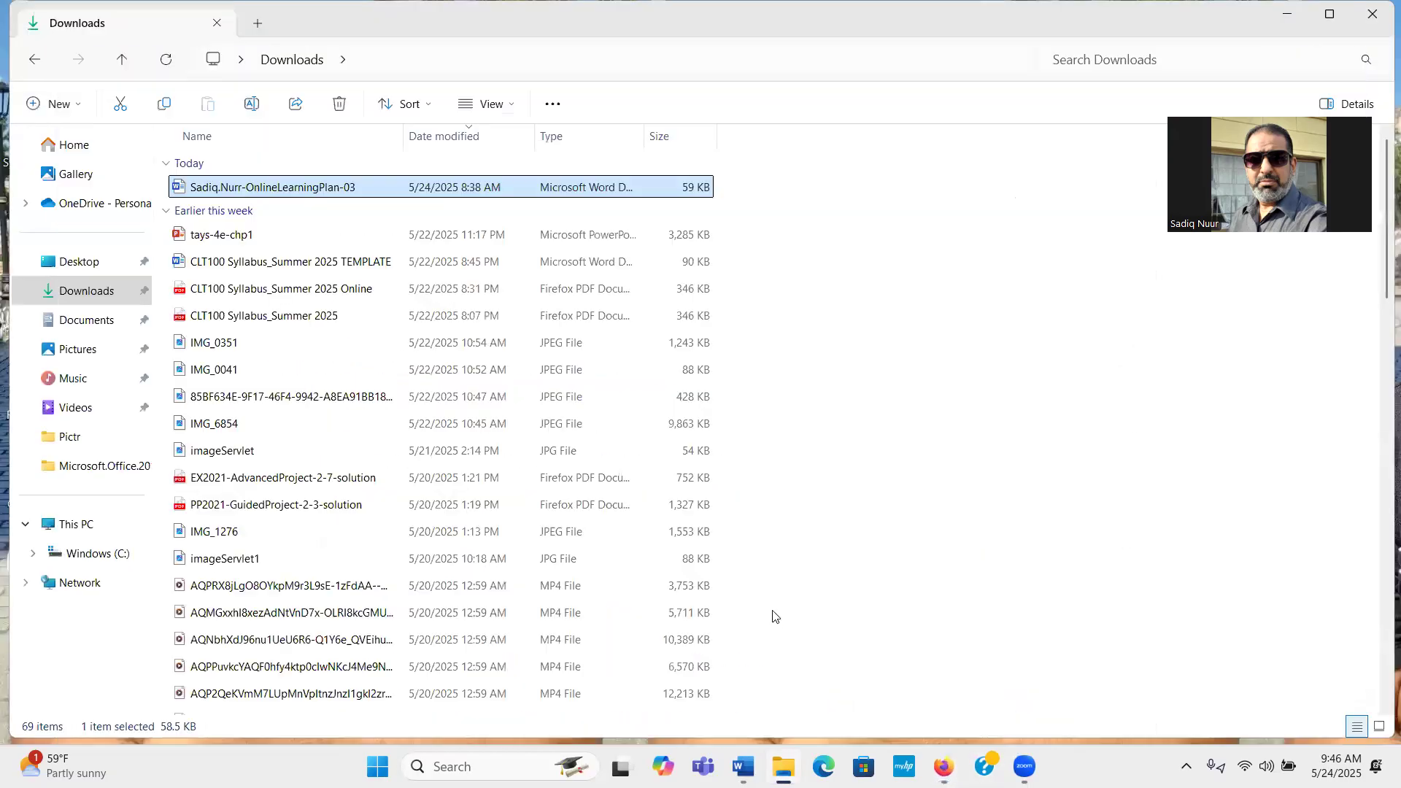
mouse_move(944, 767)
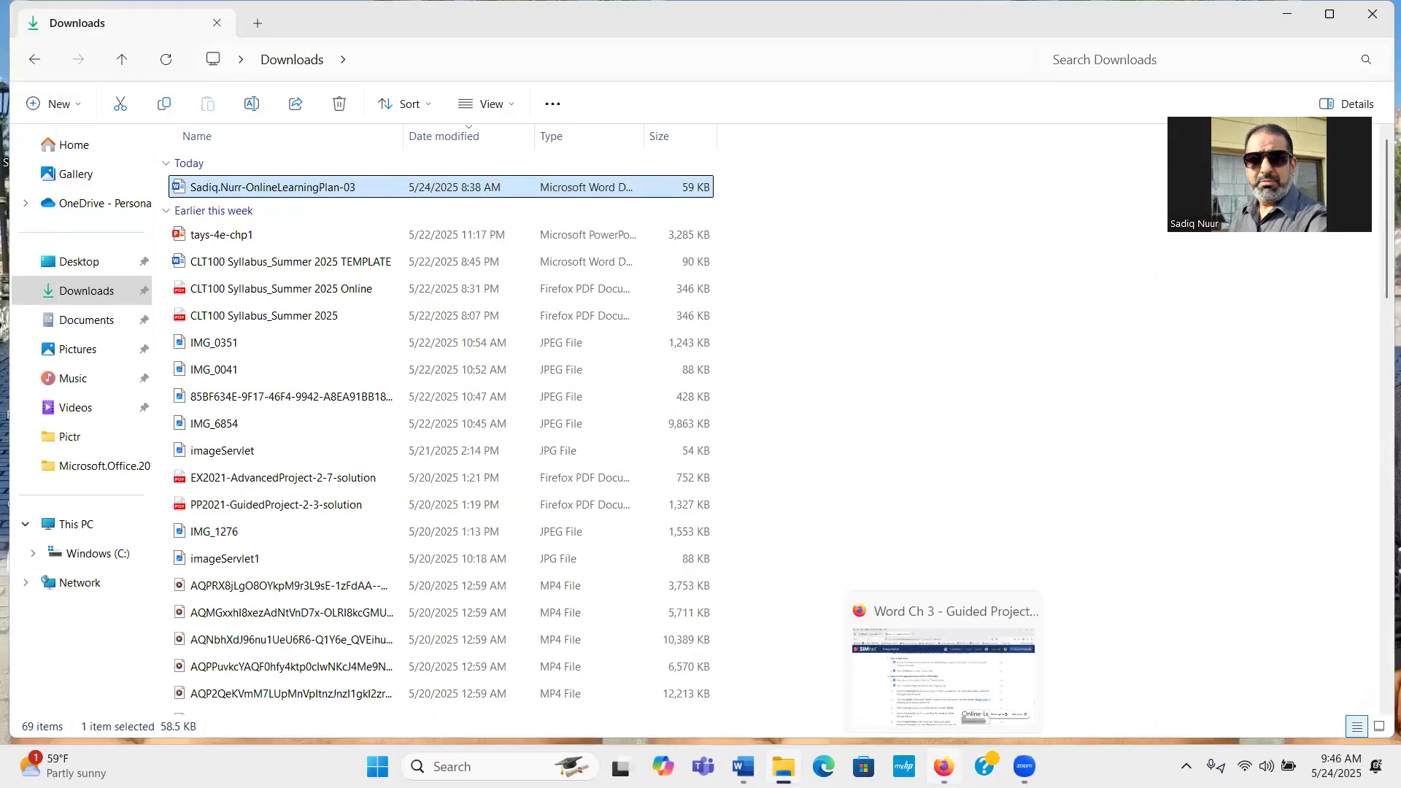
click(942, 701)
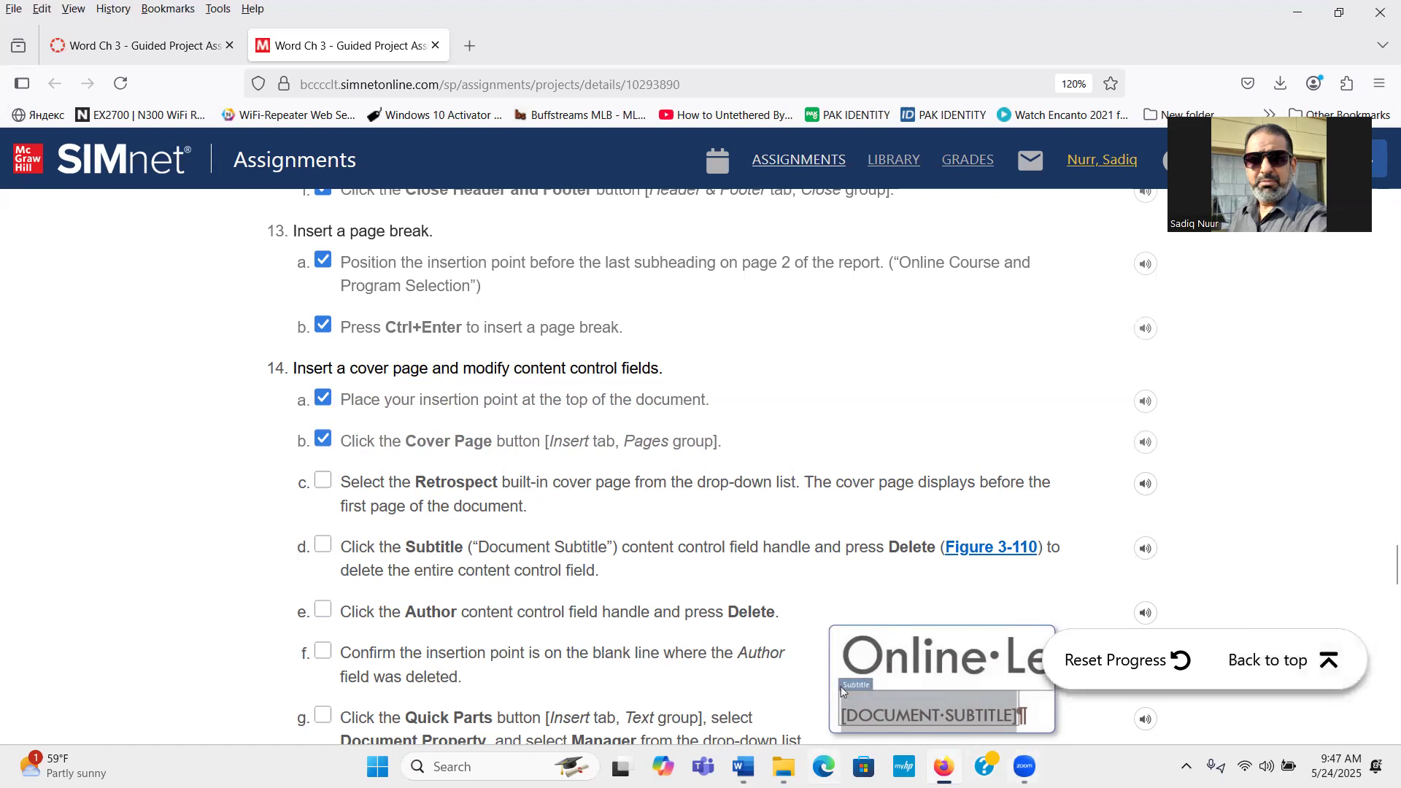
Switch to Word and insert the built-in Retrospect cover page at the start of the document
click(743, 766)
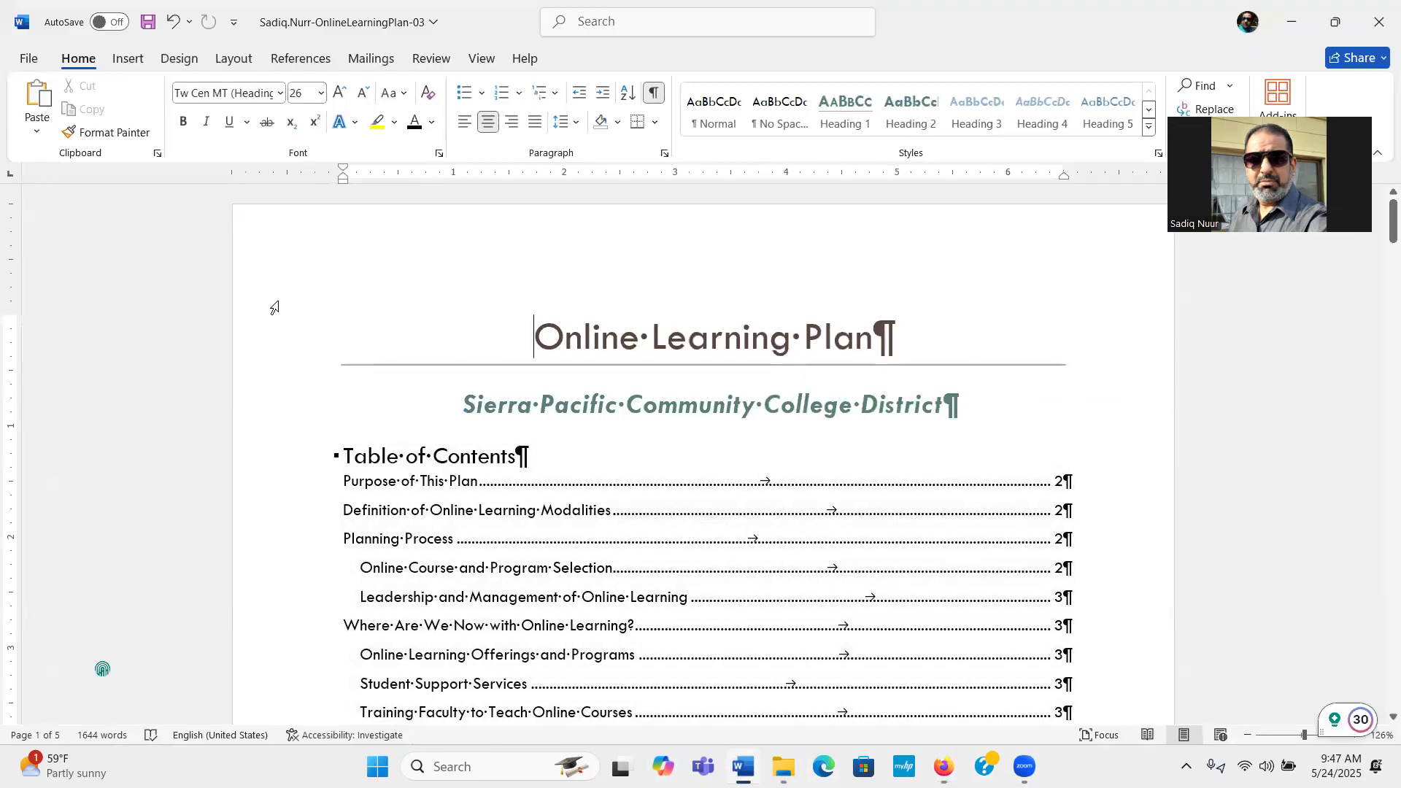
click(134, 64)
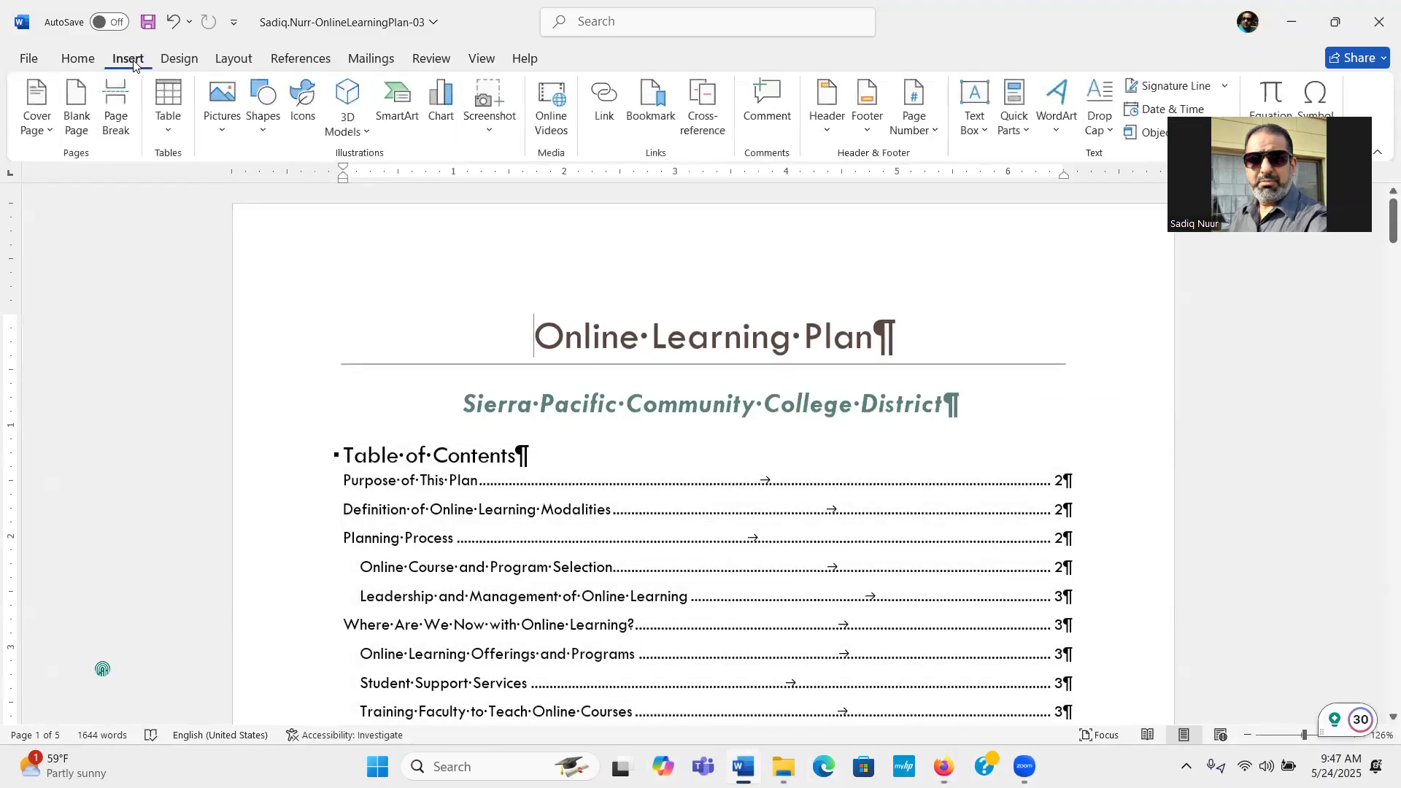
click(52, 132)
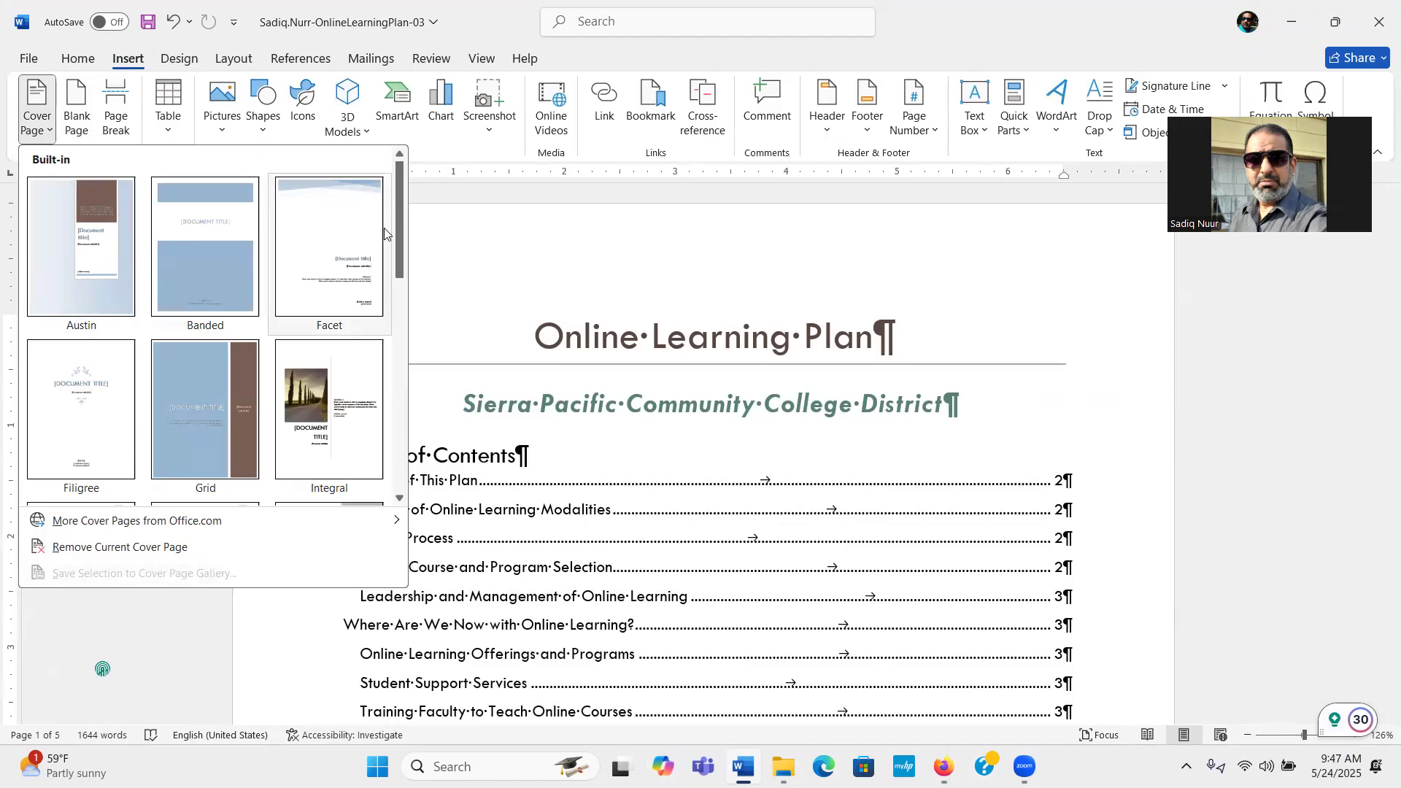
drag(399, 232, 400, 371)
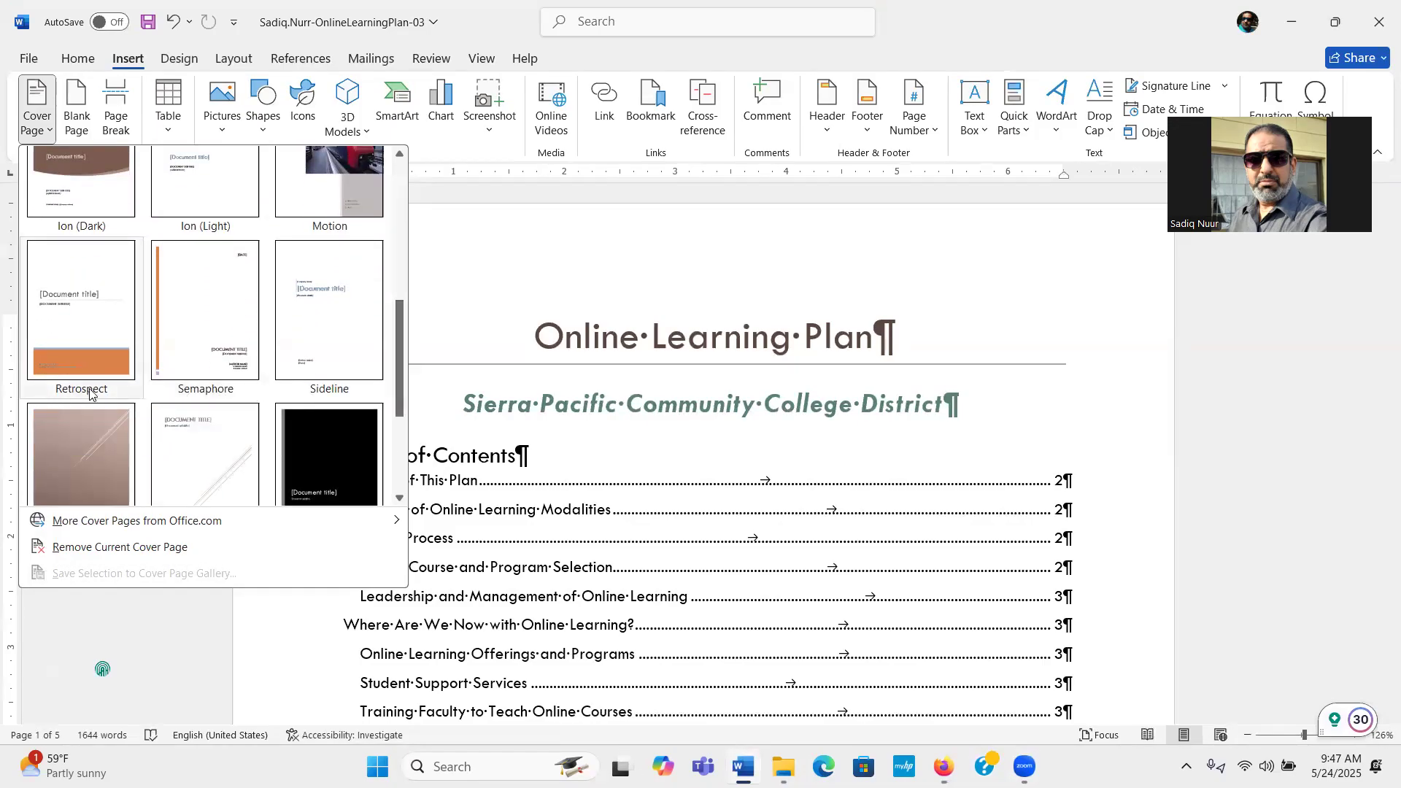
click(70, 290)
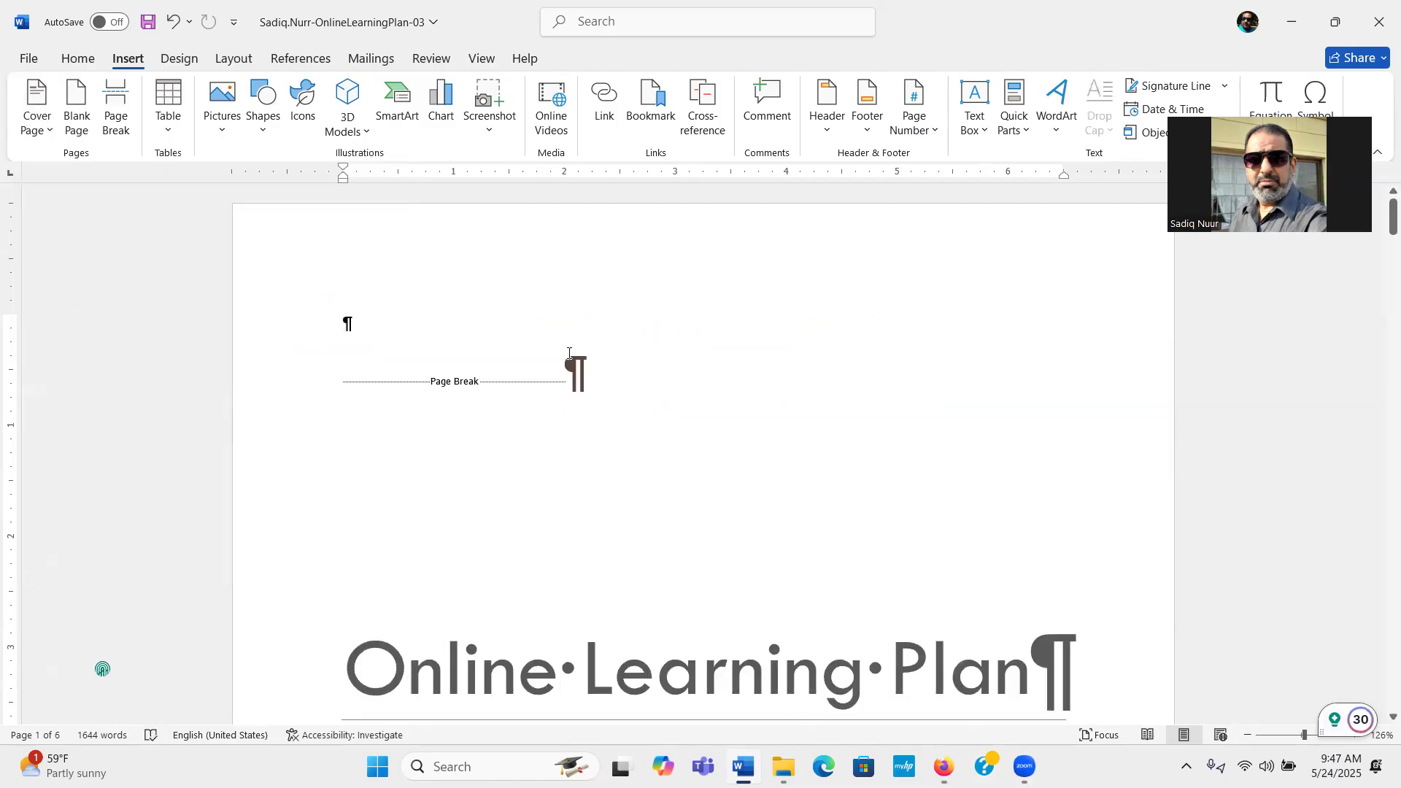
mouse_move(1381, 224)
mouse_down()
mouse_move(1381, 312)
mouse_move(1381, 249)
mouse_up()
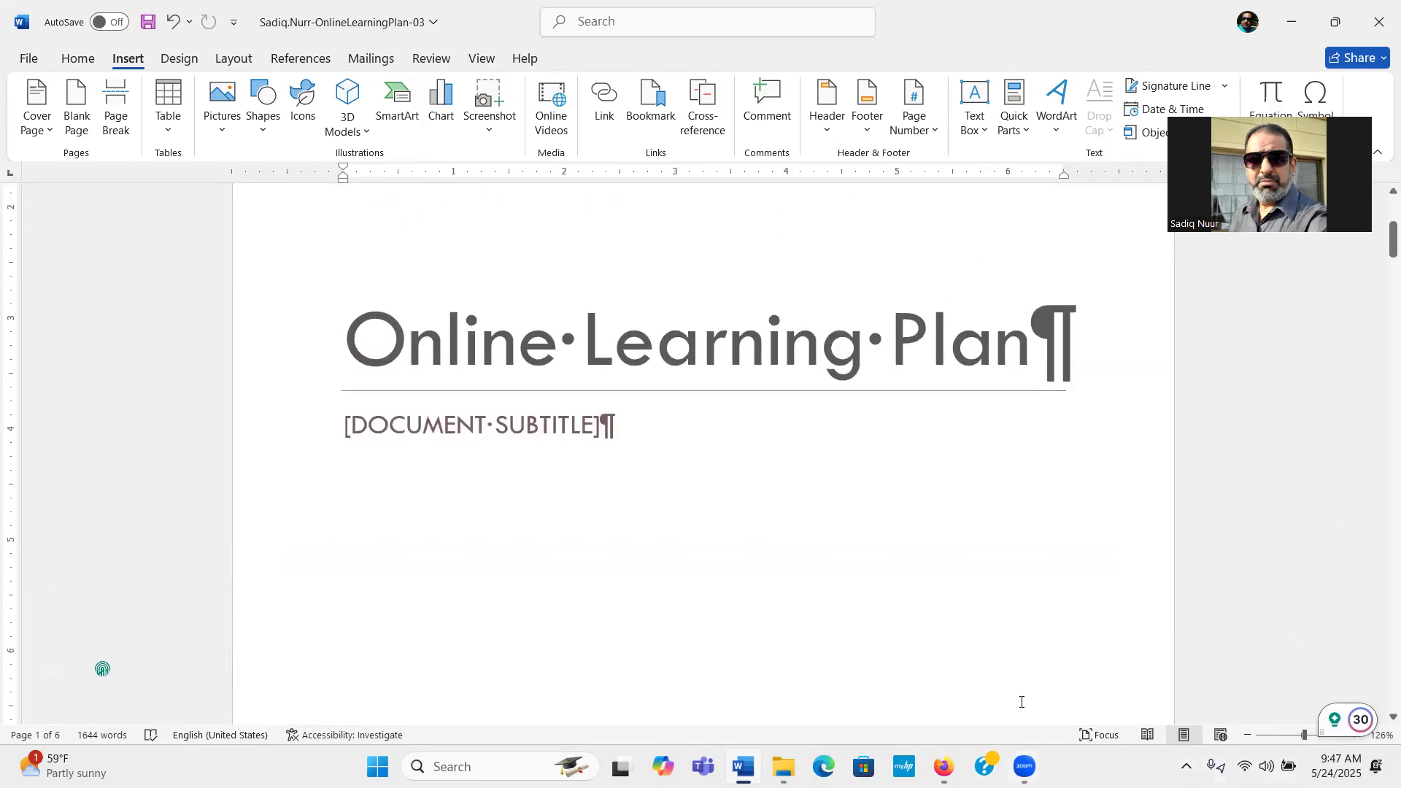
Switch to the SIMnet page and mark steps 14c and 14d as completed
click(840, 686)
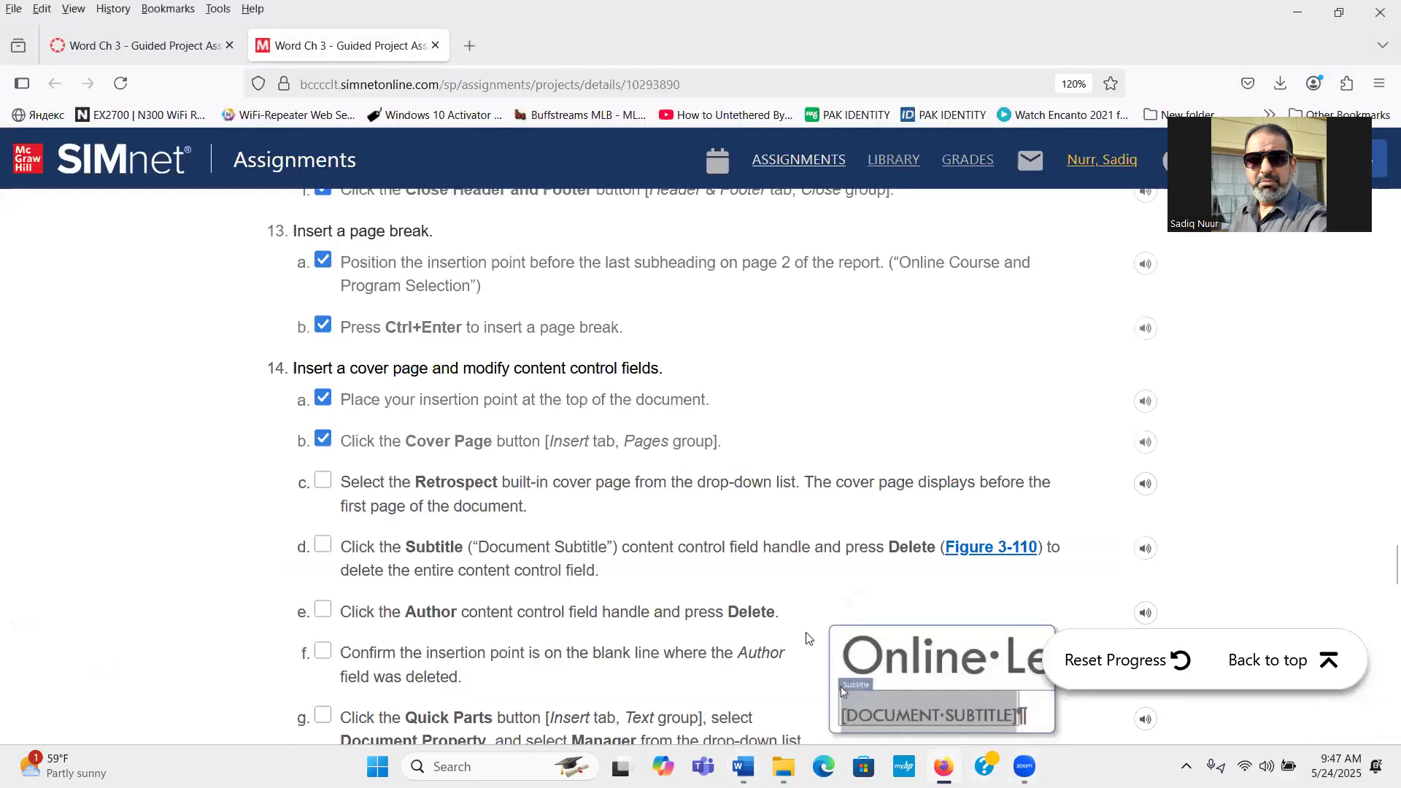
click(325, 479)
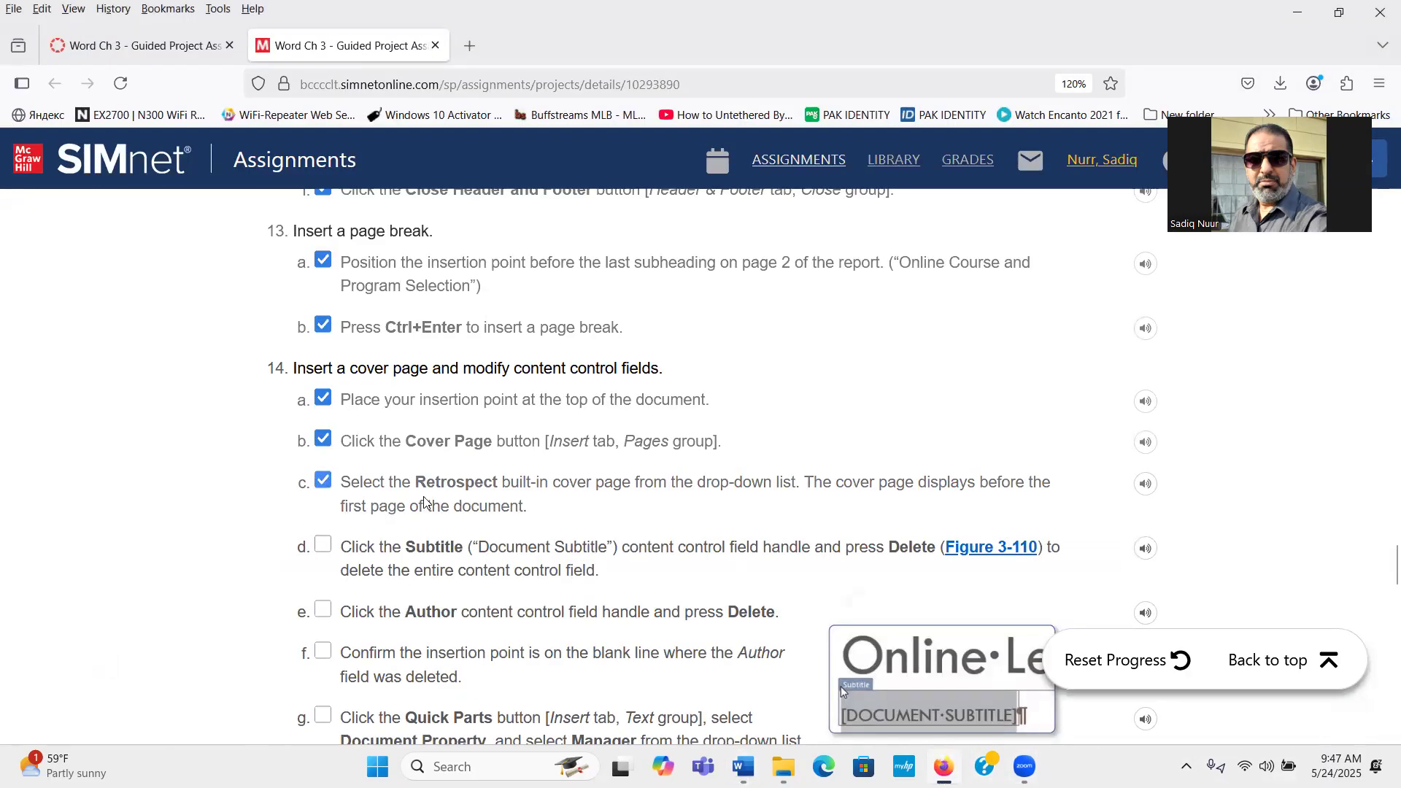
click(324, 546)
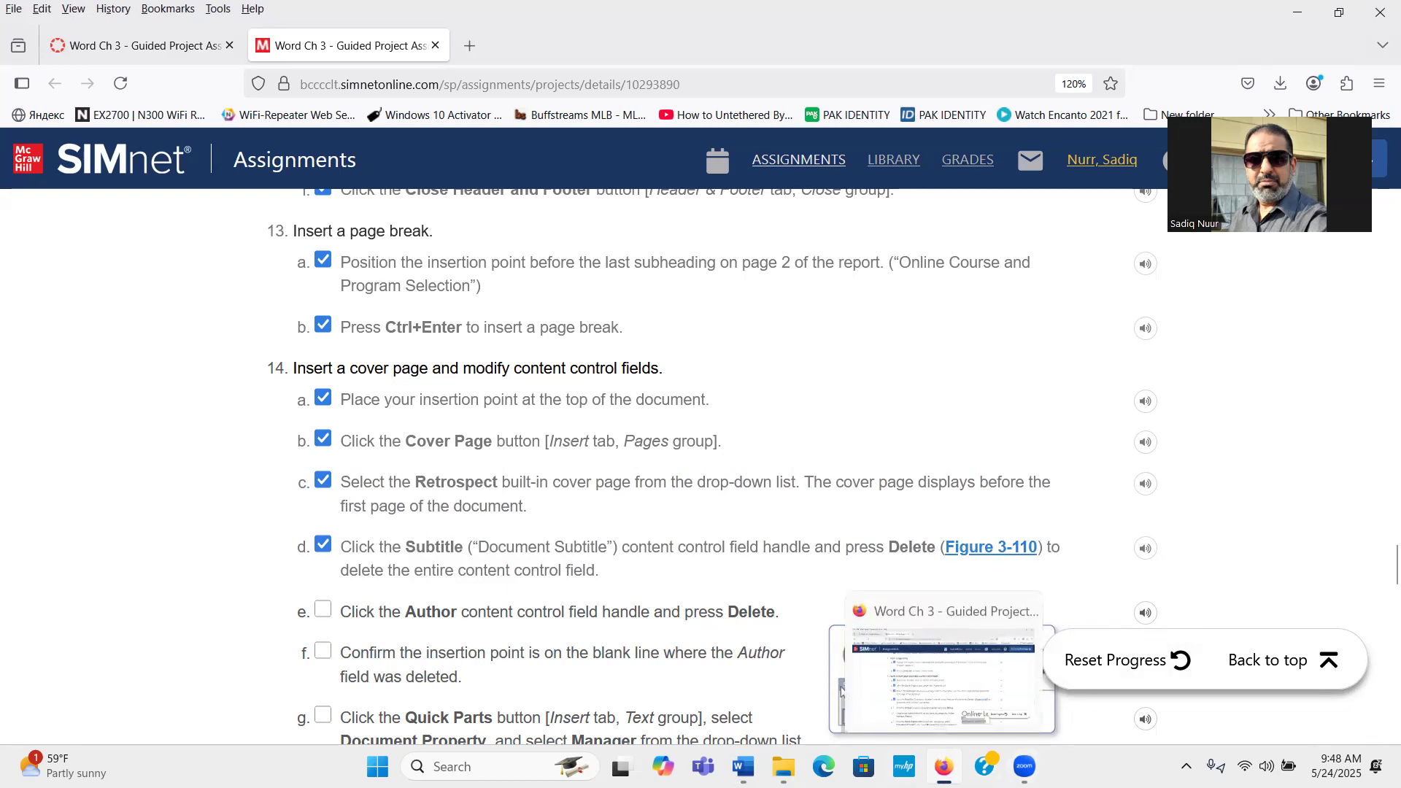
Switch to Word and delete the entire Document Subtitle content control from the cover page
click(943, 766)
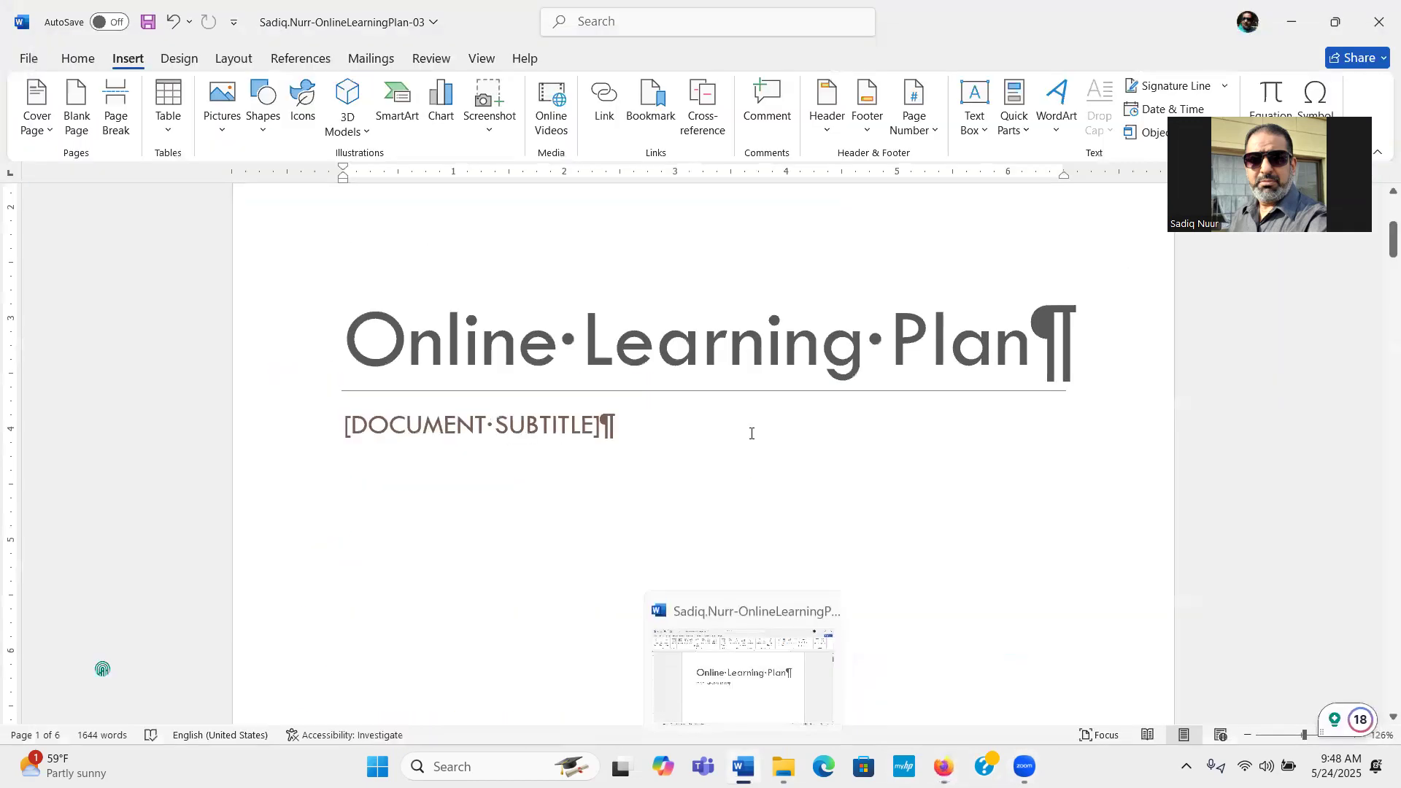
click(515, 427)
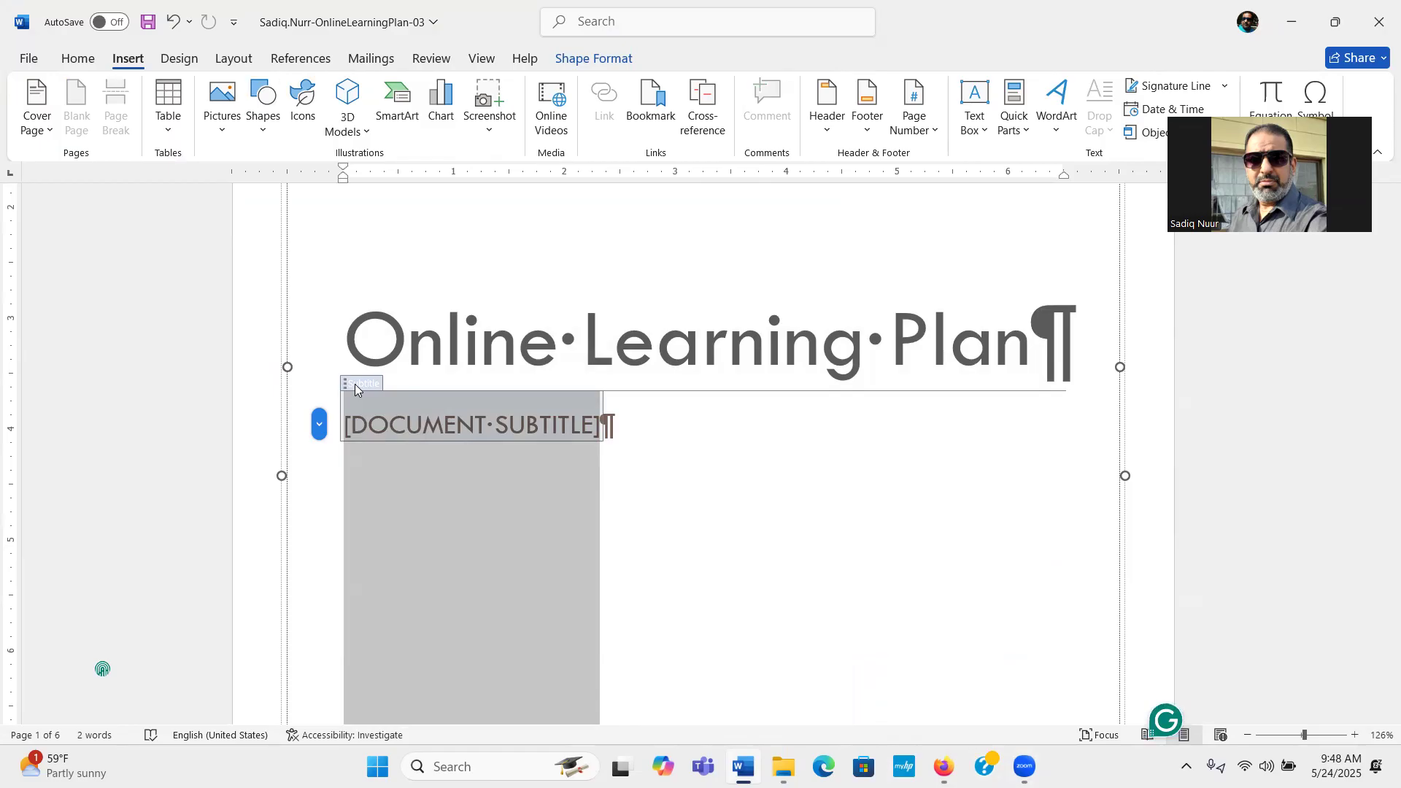
key(Delete)
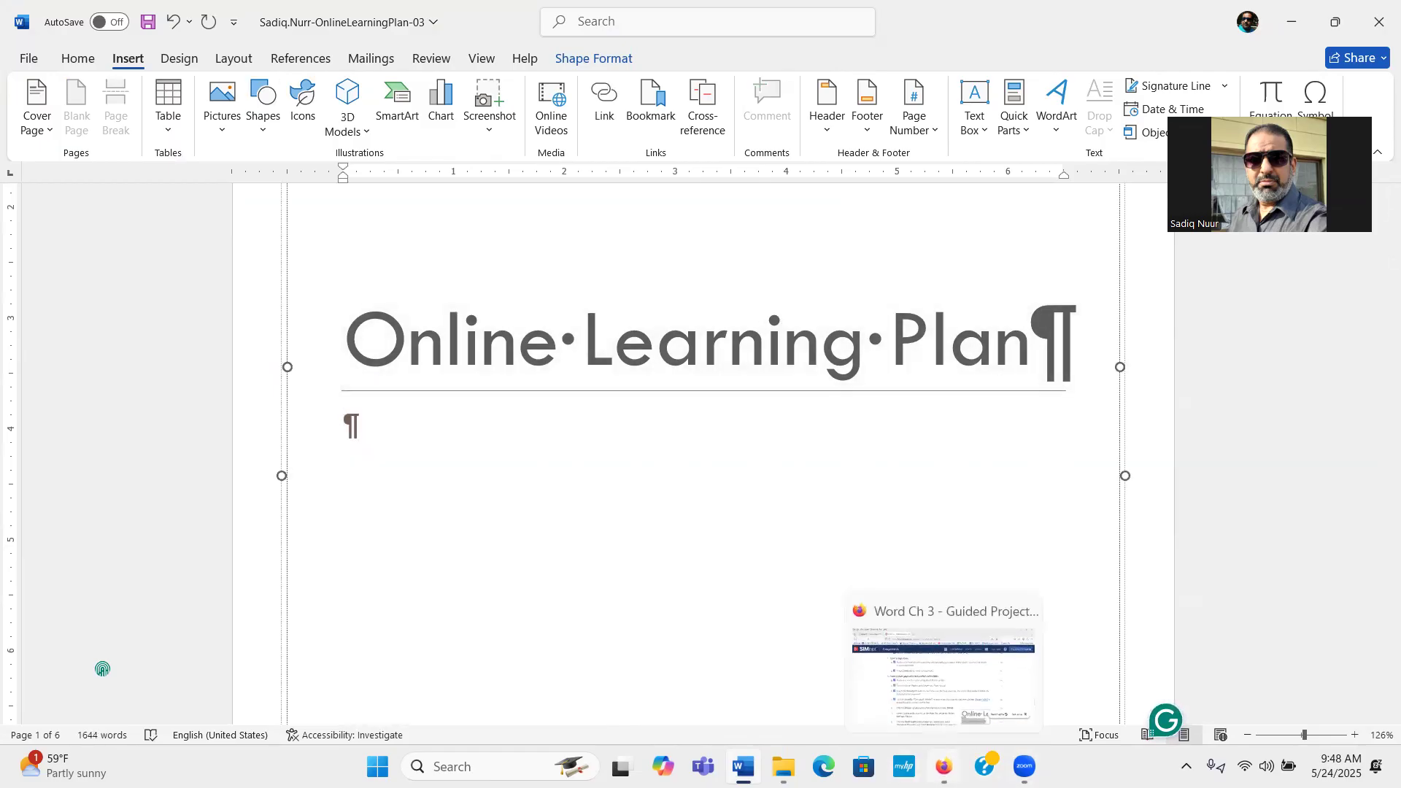
Switch to the SIMnet page and mark step 14e as completed
click(943, 766)
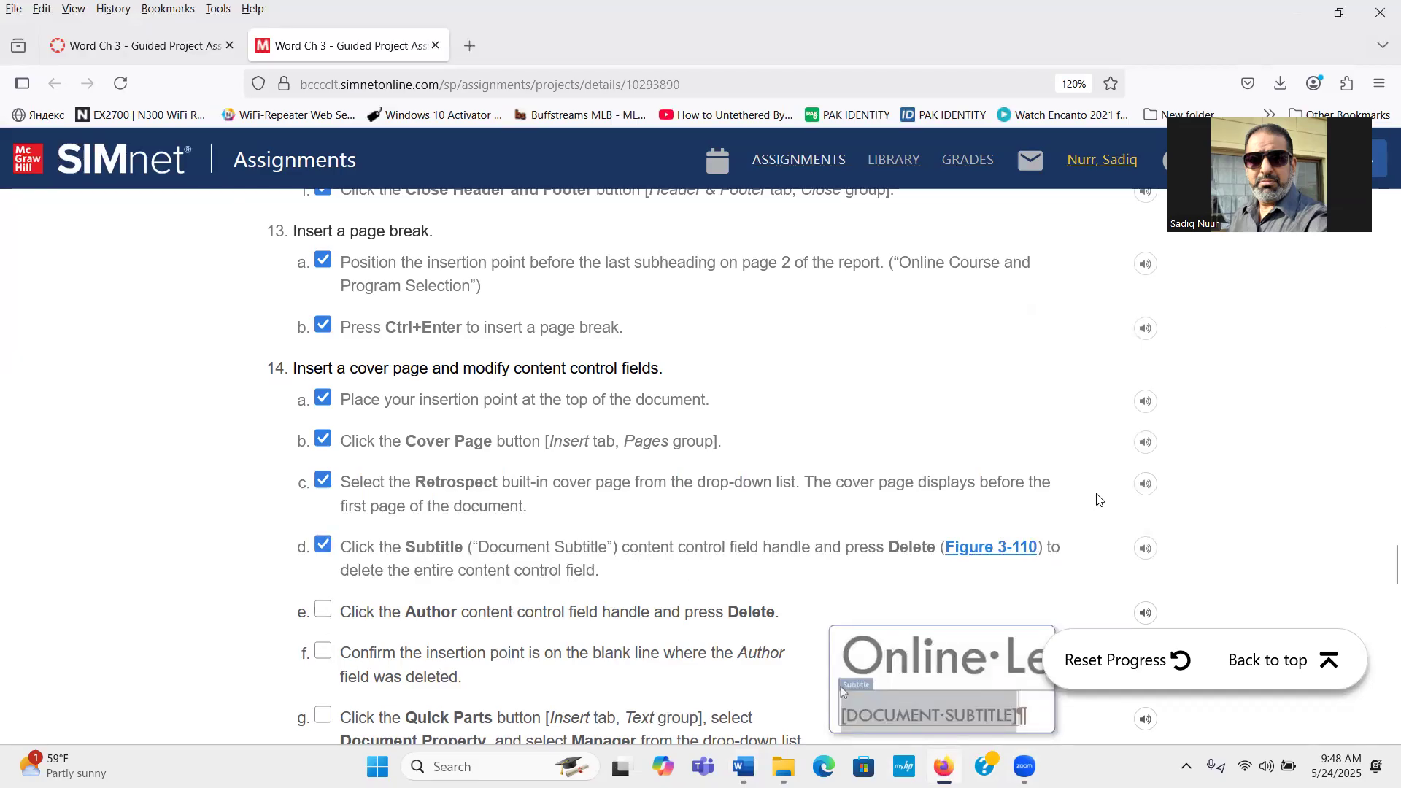
scroll(1380, 522, down, 4)
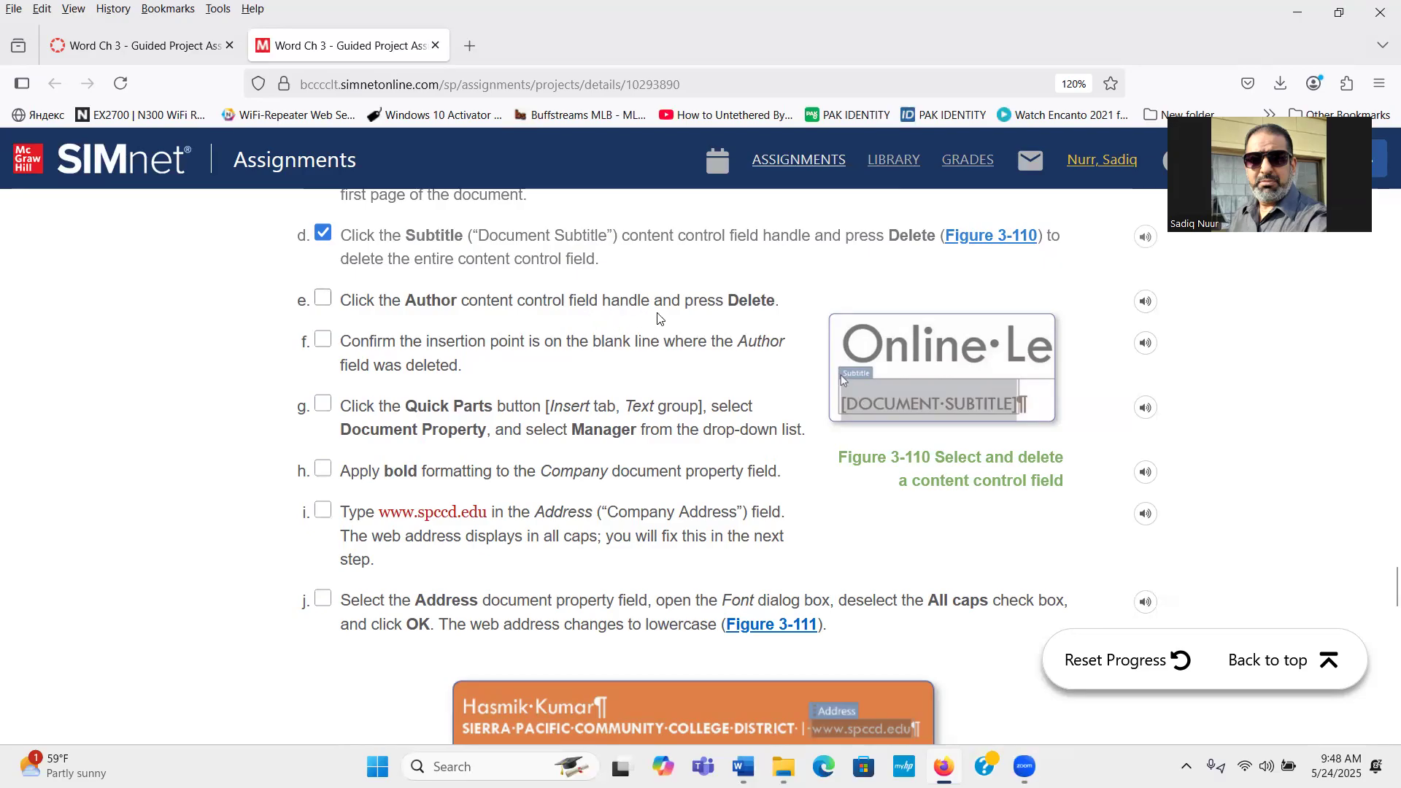
click(322, 299)
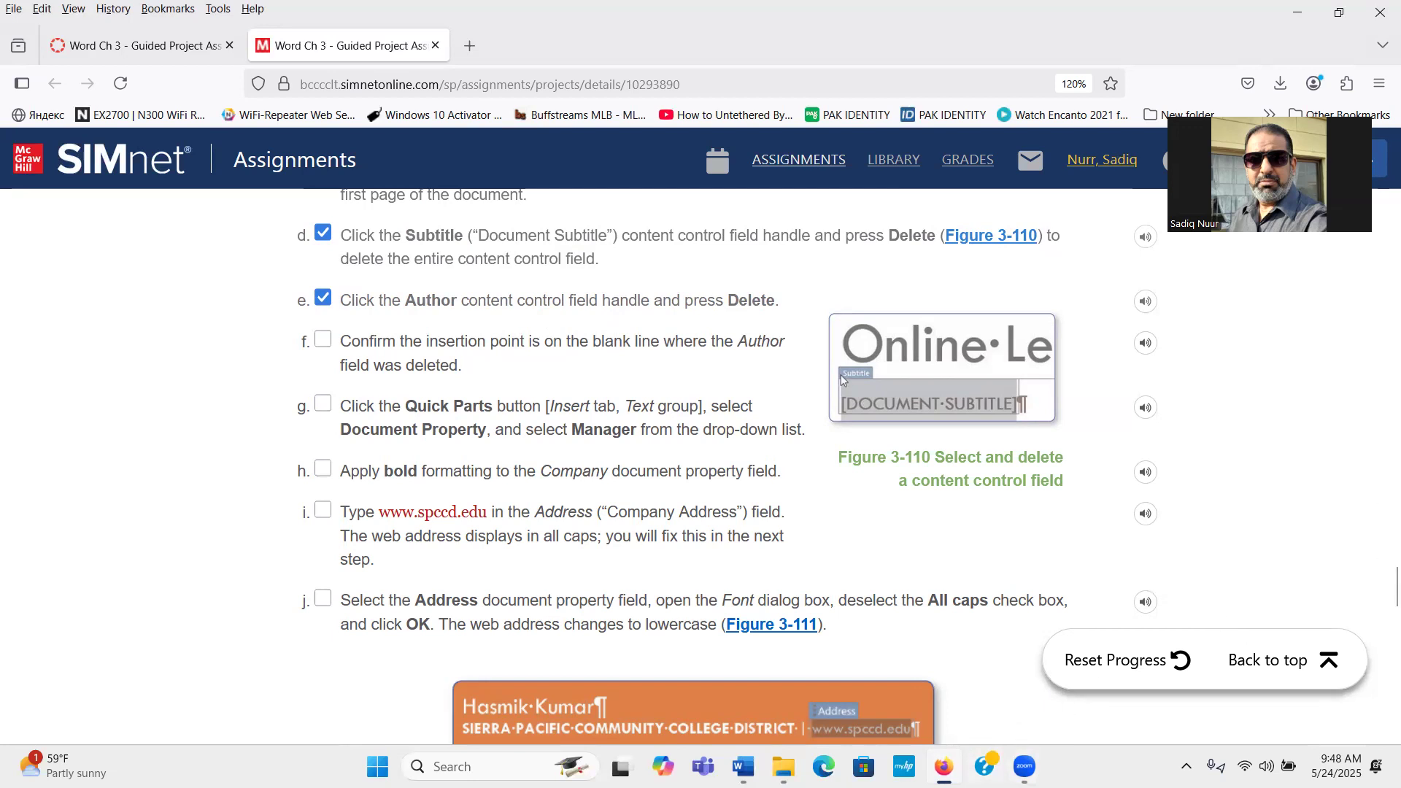
Switch to Word and delete the entire Author content control from the orange block of the cover page
click(943, 766)
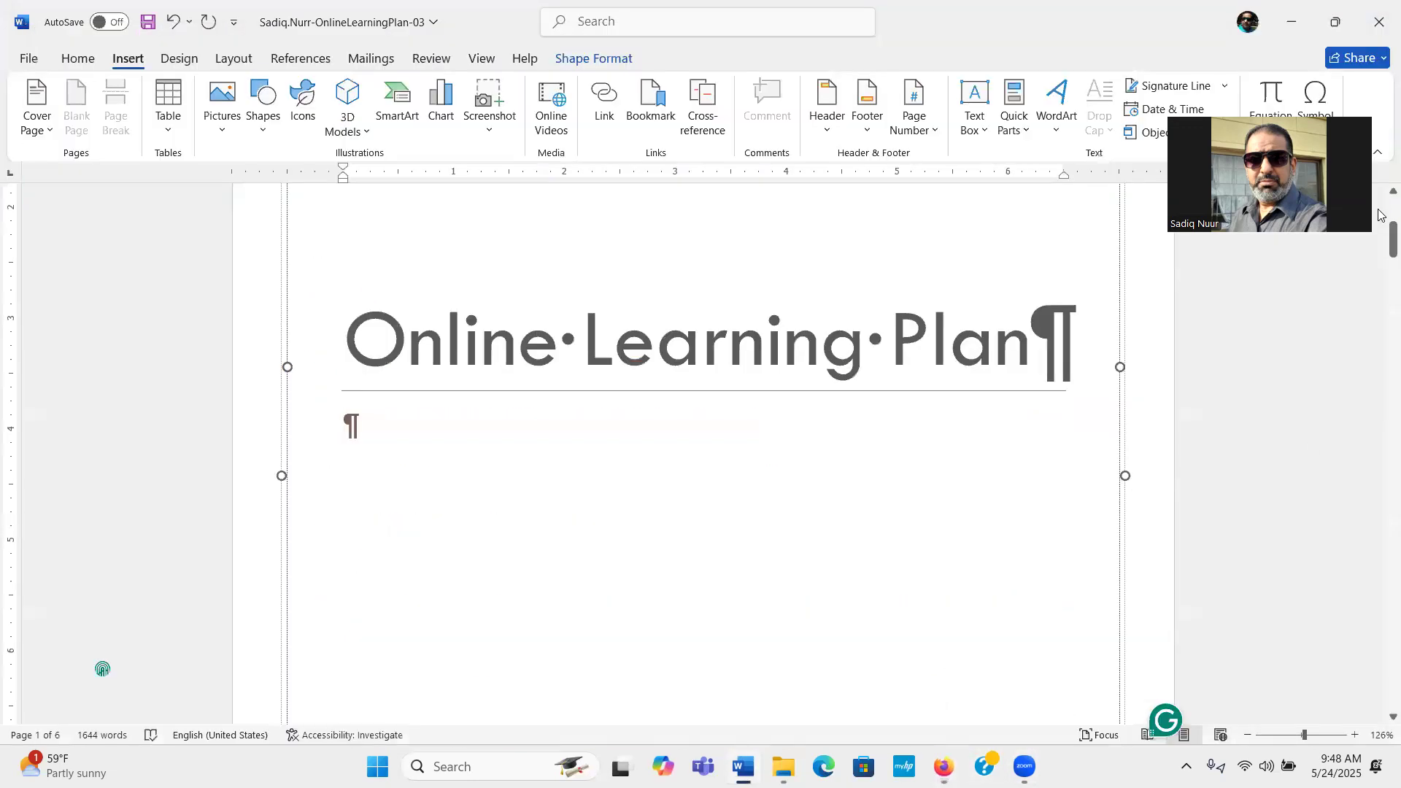
drag(1381, 238, 1381, 270)
click(402, 484)
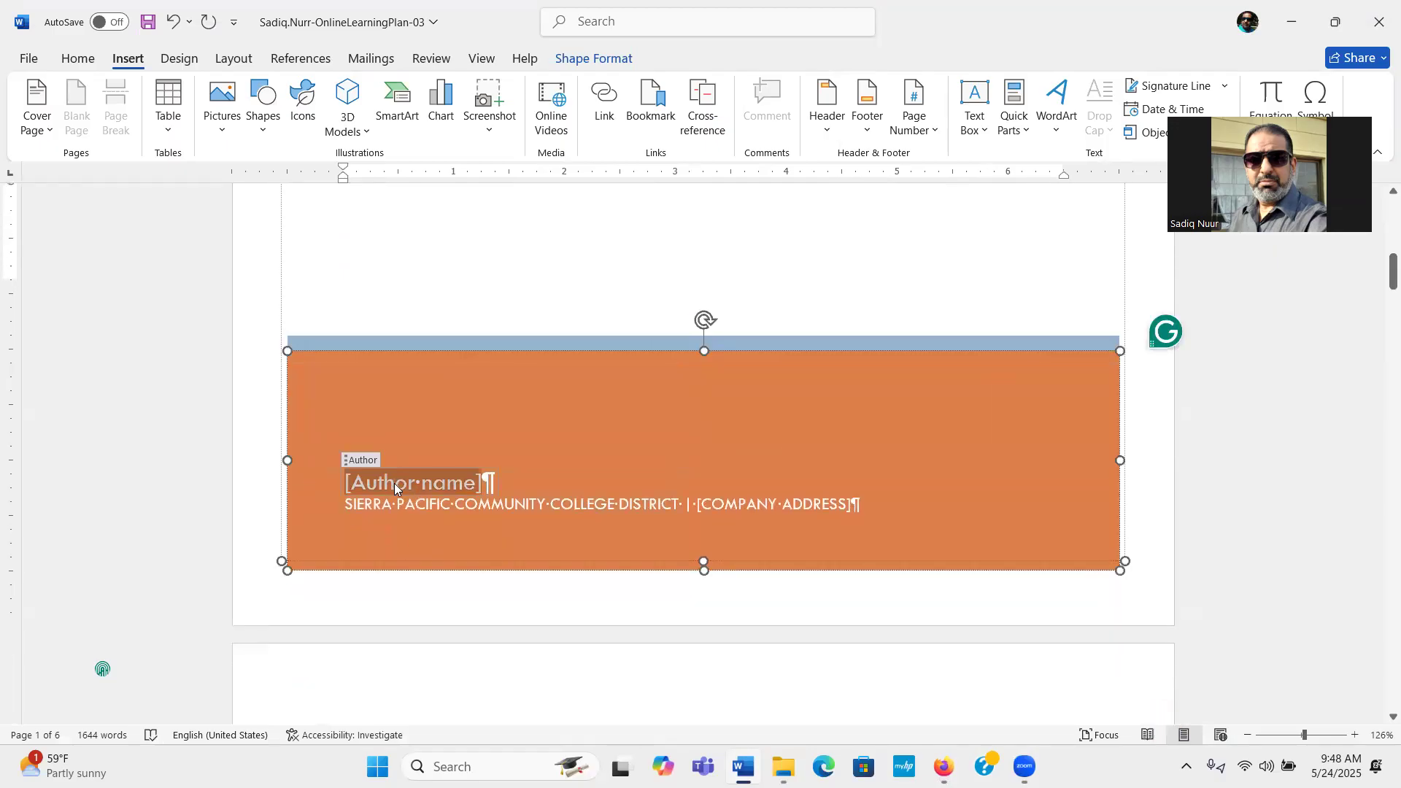
click(357, 460)
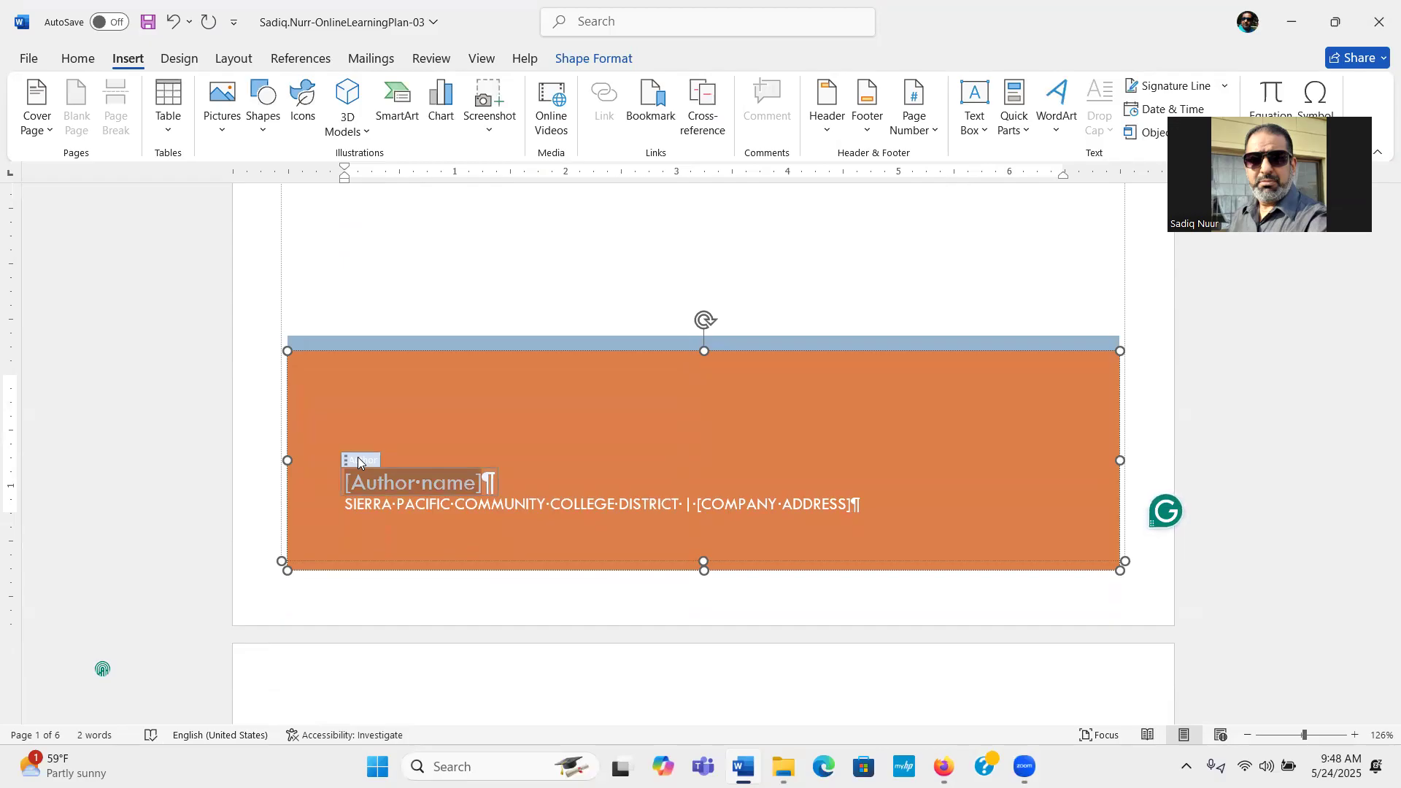
key(Delete)
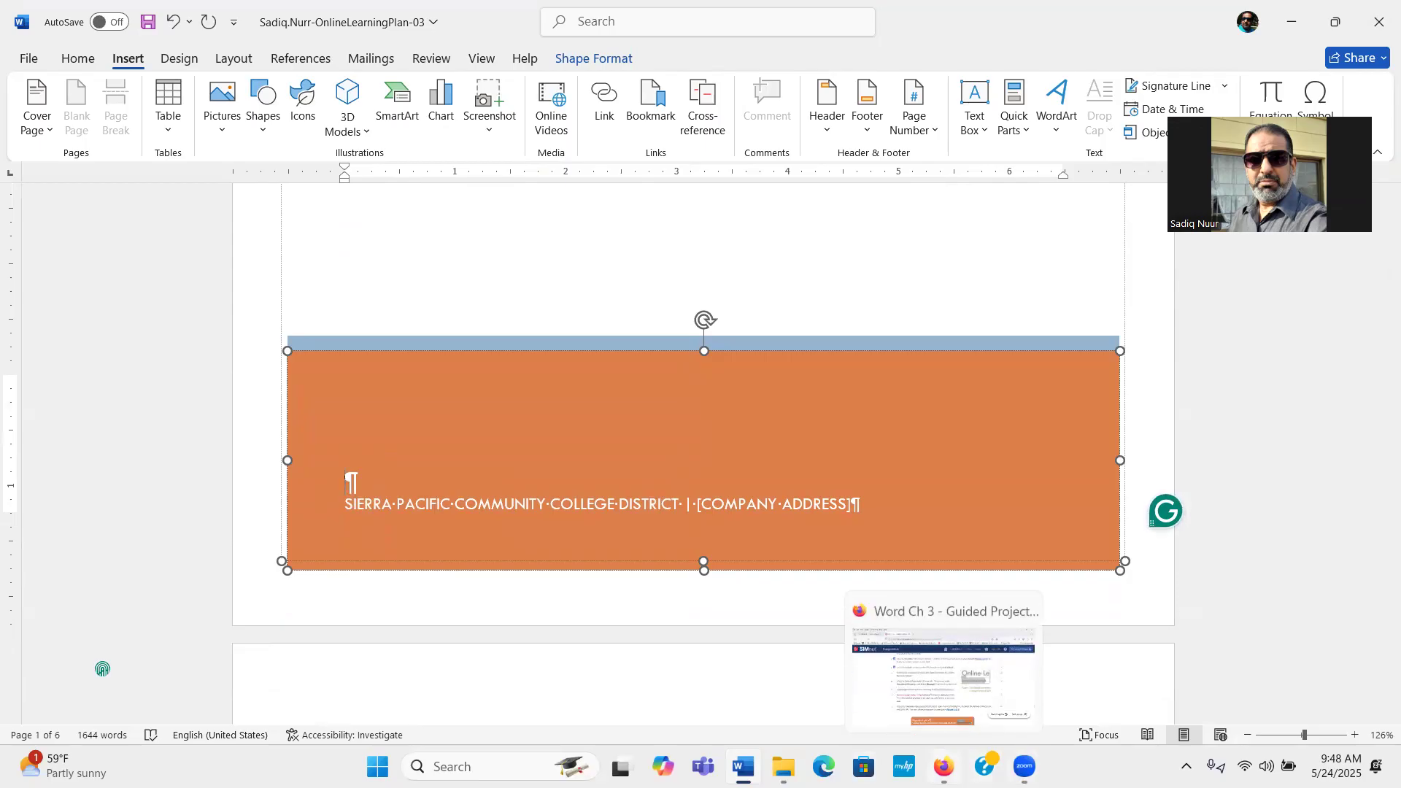
Switch to the SIMnet page and mark steps 14f and 14g as completed
click(943, 766)
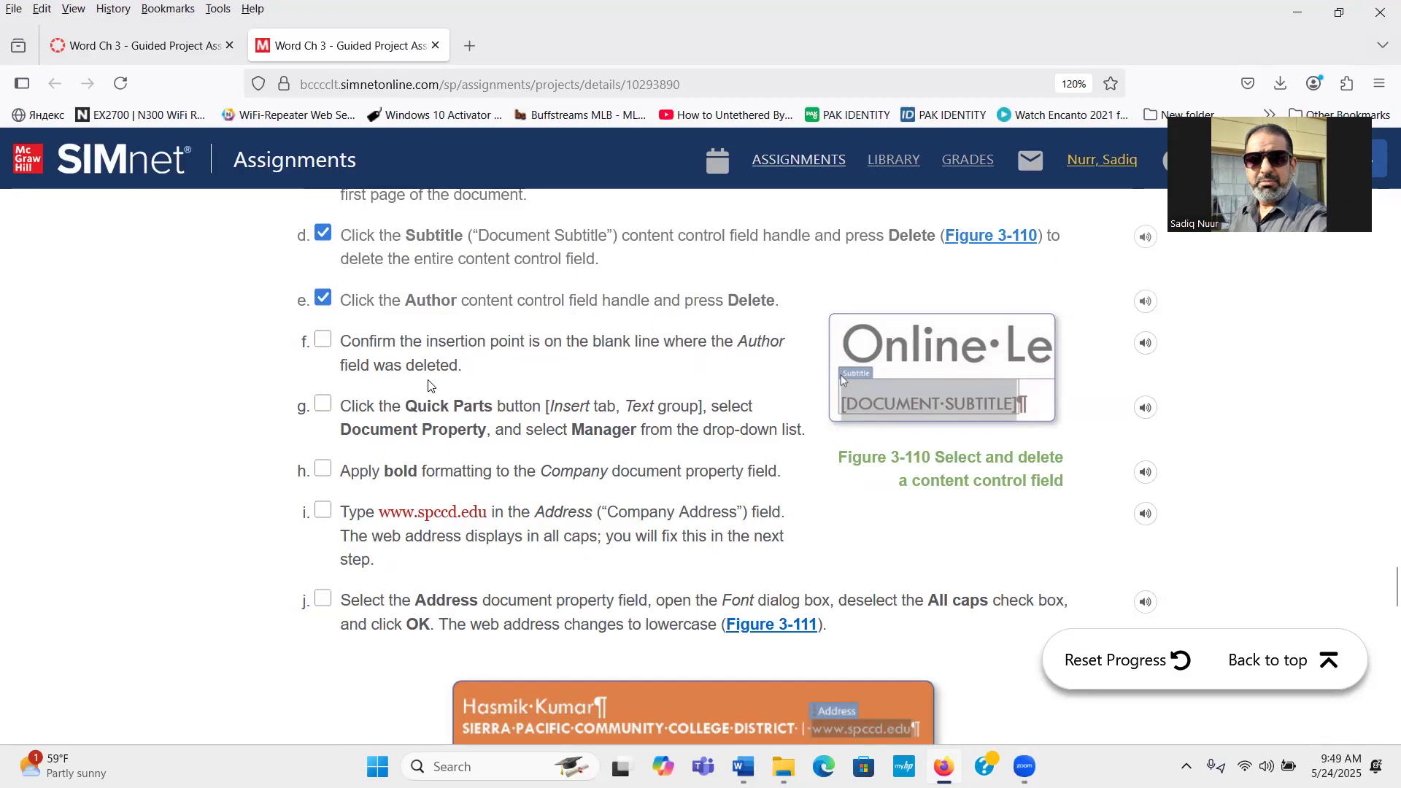
click(325, 344)
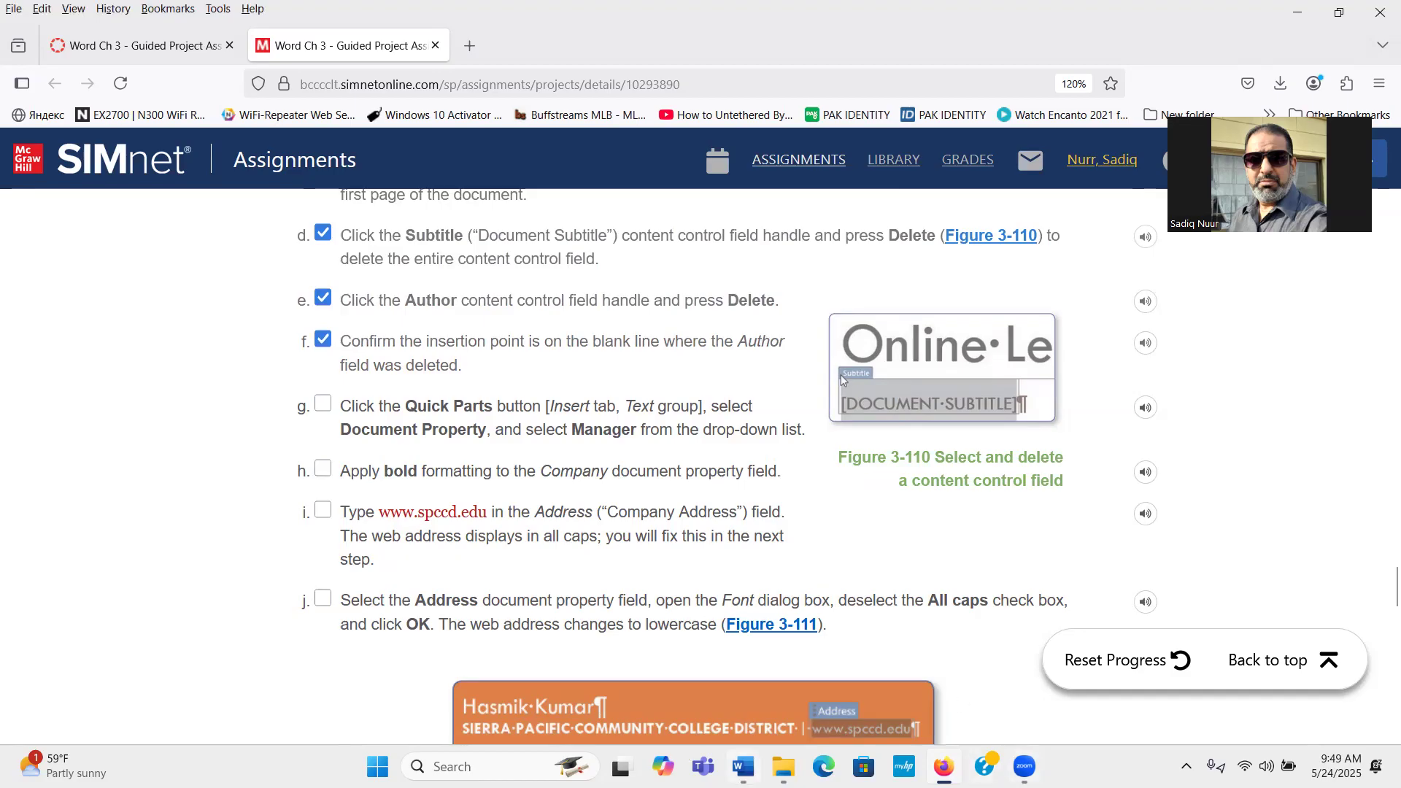
click(743, 766)
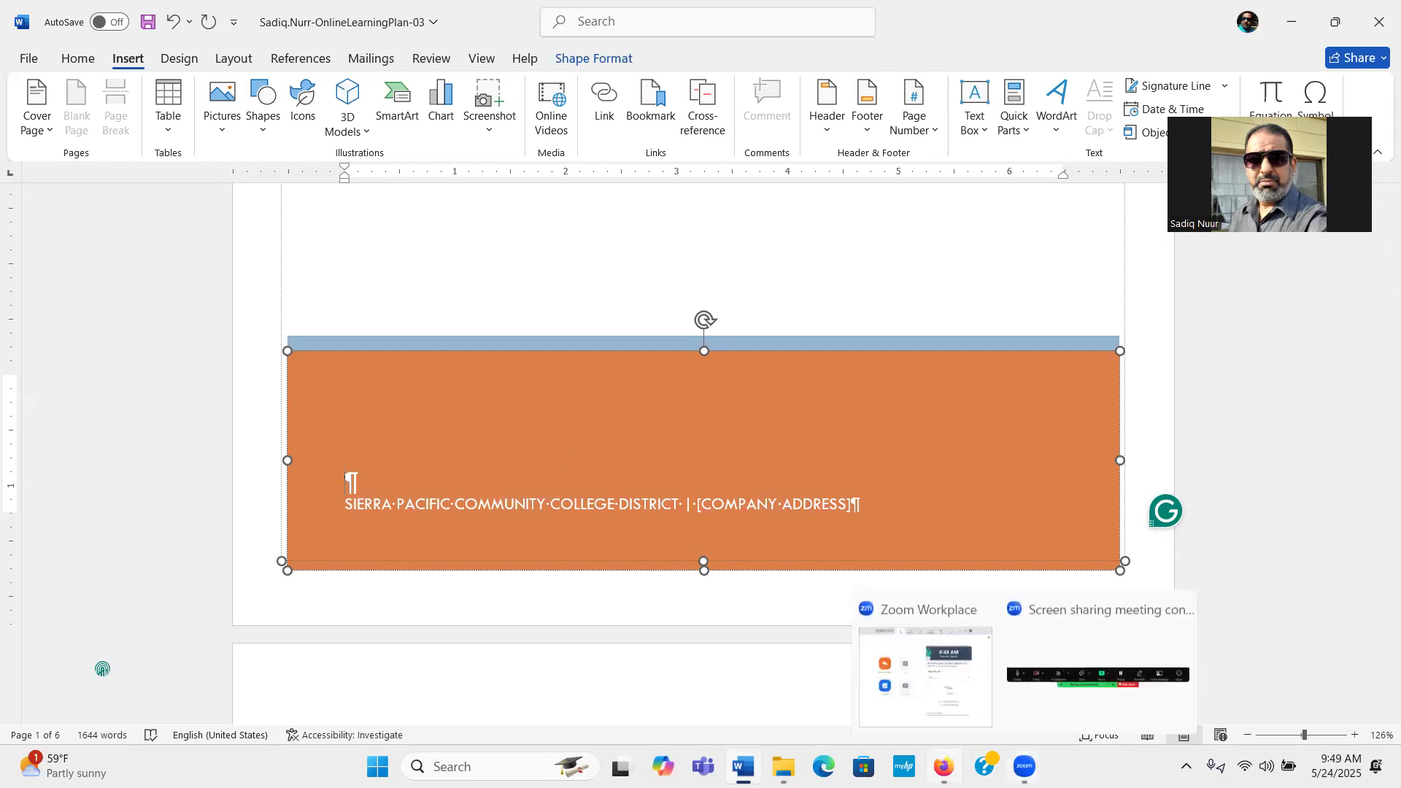
click(943, 766)
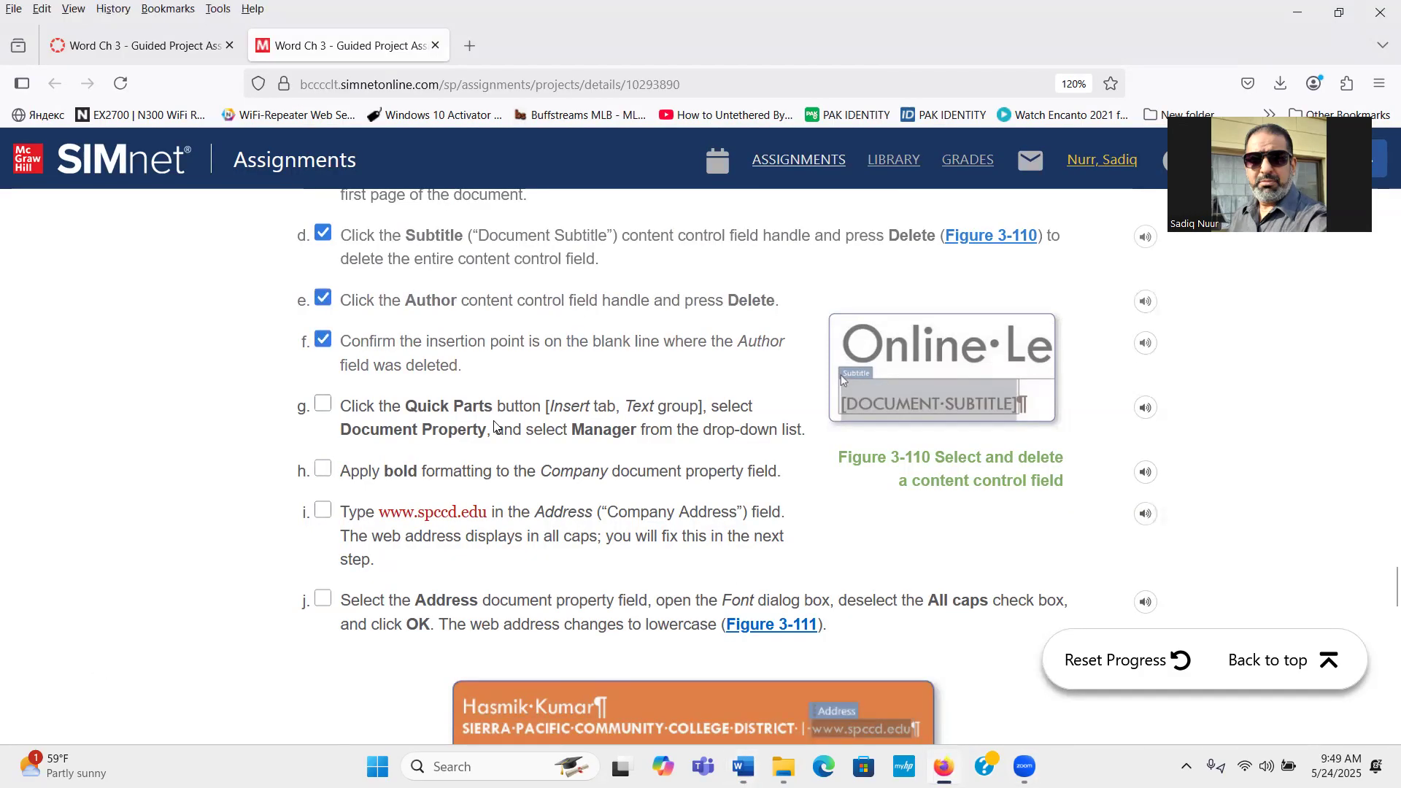
click(326, 406)
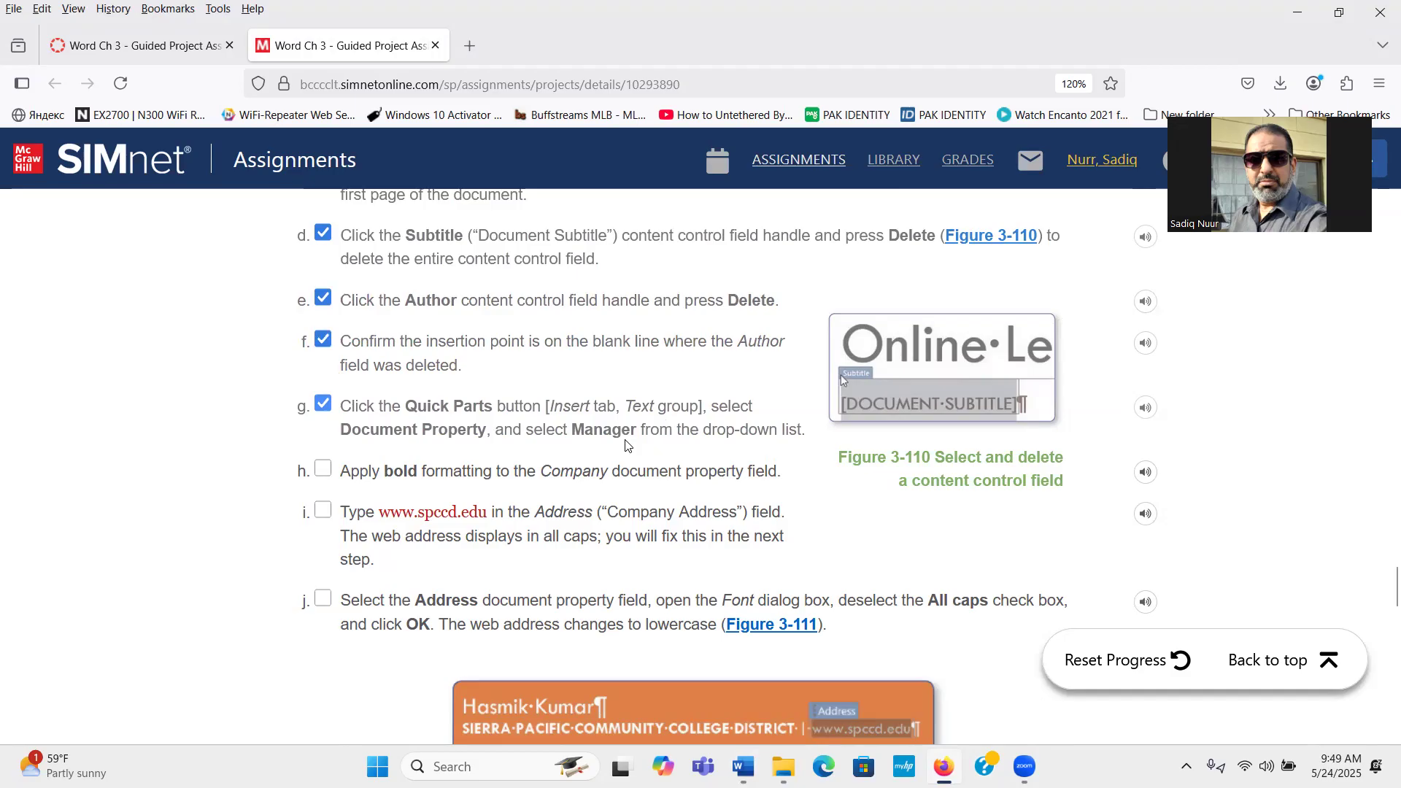
Switch to Word and insert the Manager document property field on the blank line above the company name on the cover page
mouse_move(1024, 766)
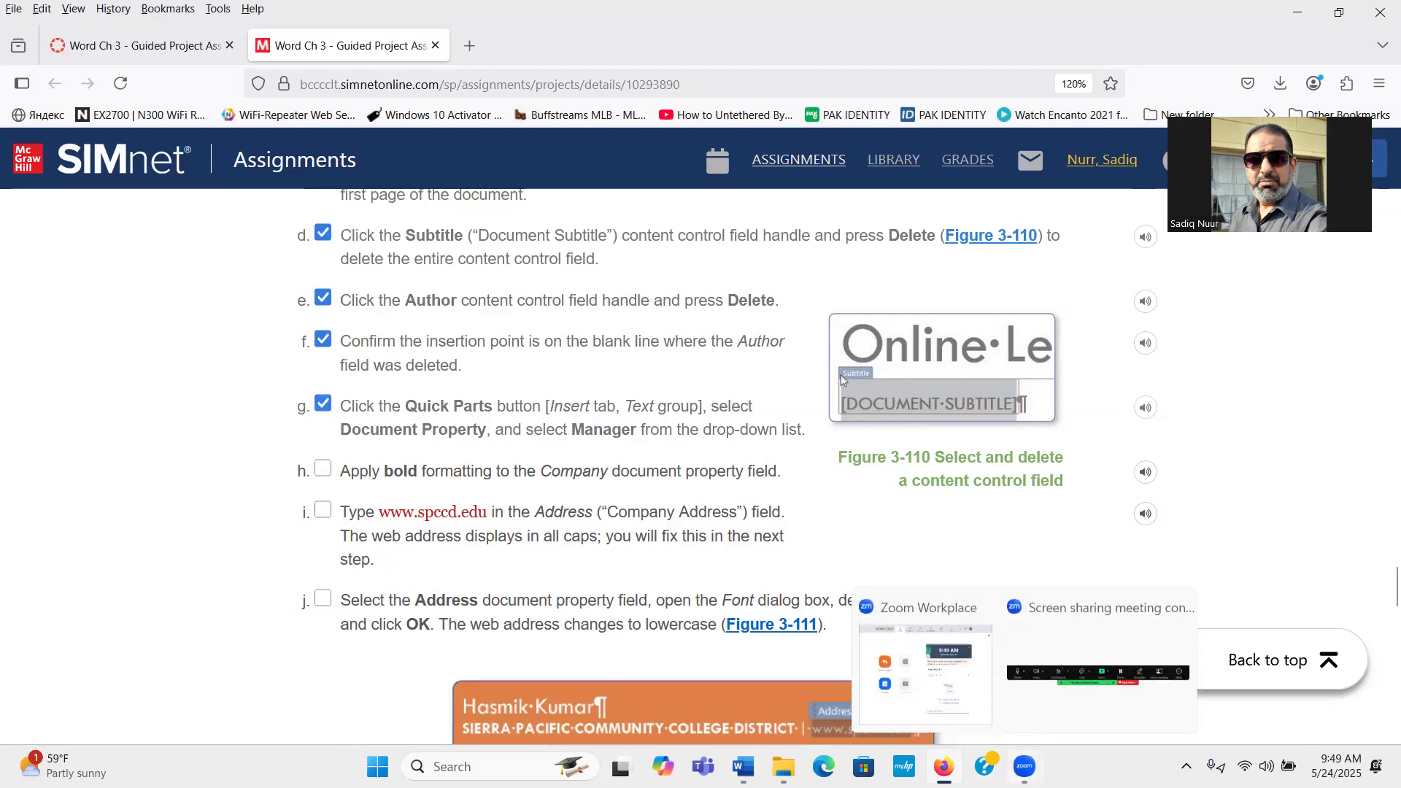
mouse_move(743, 766)
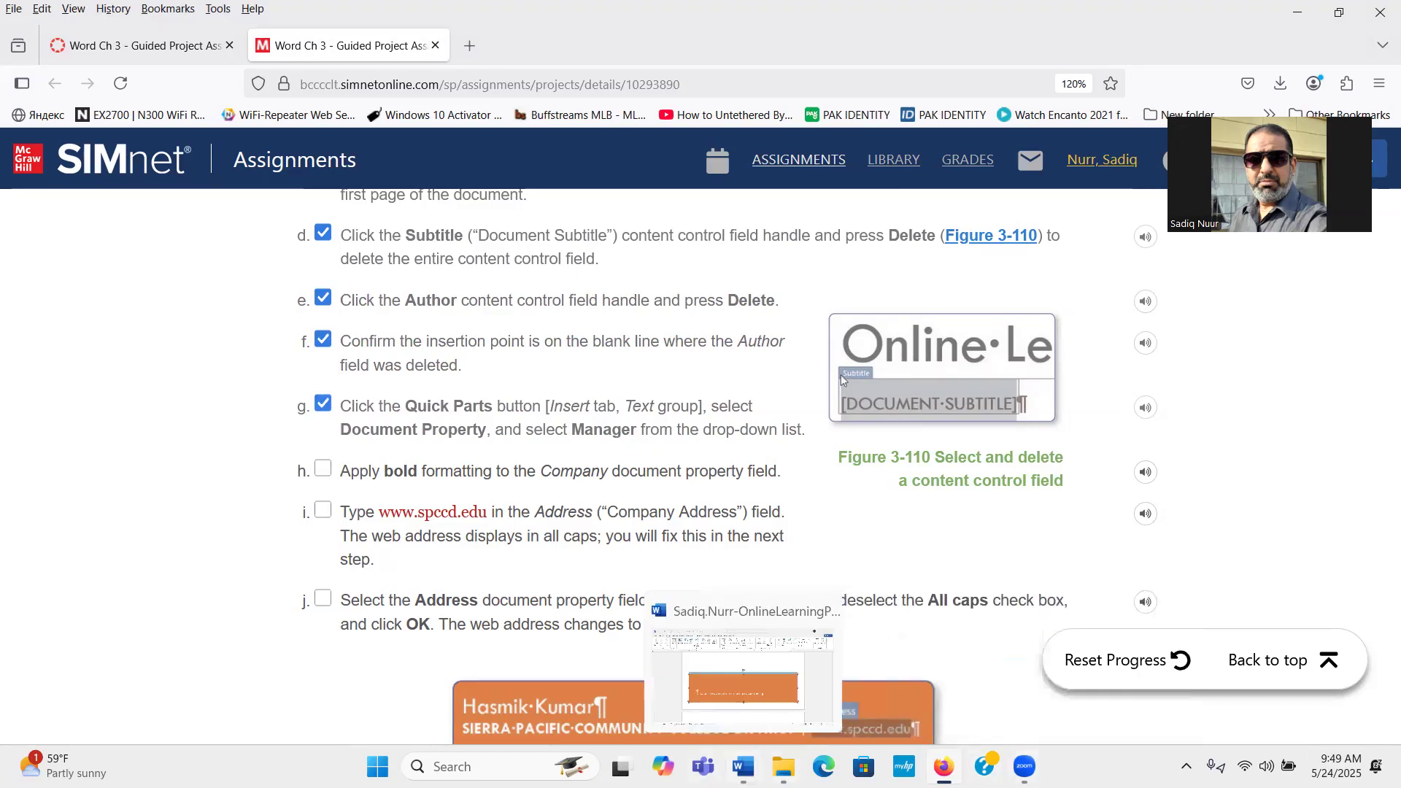
click(743, 686)
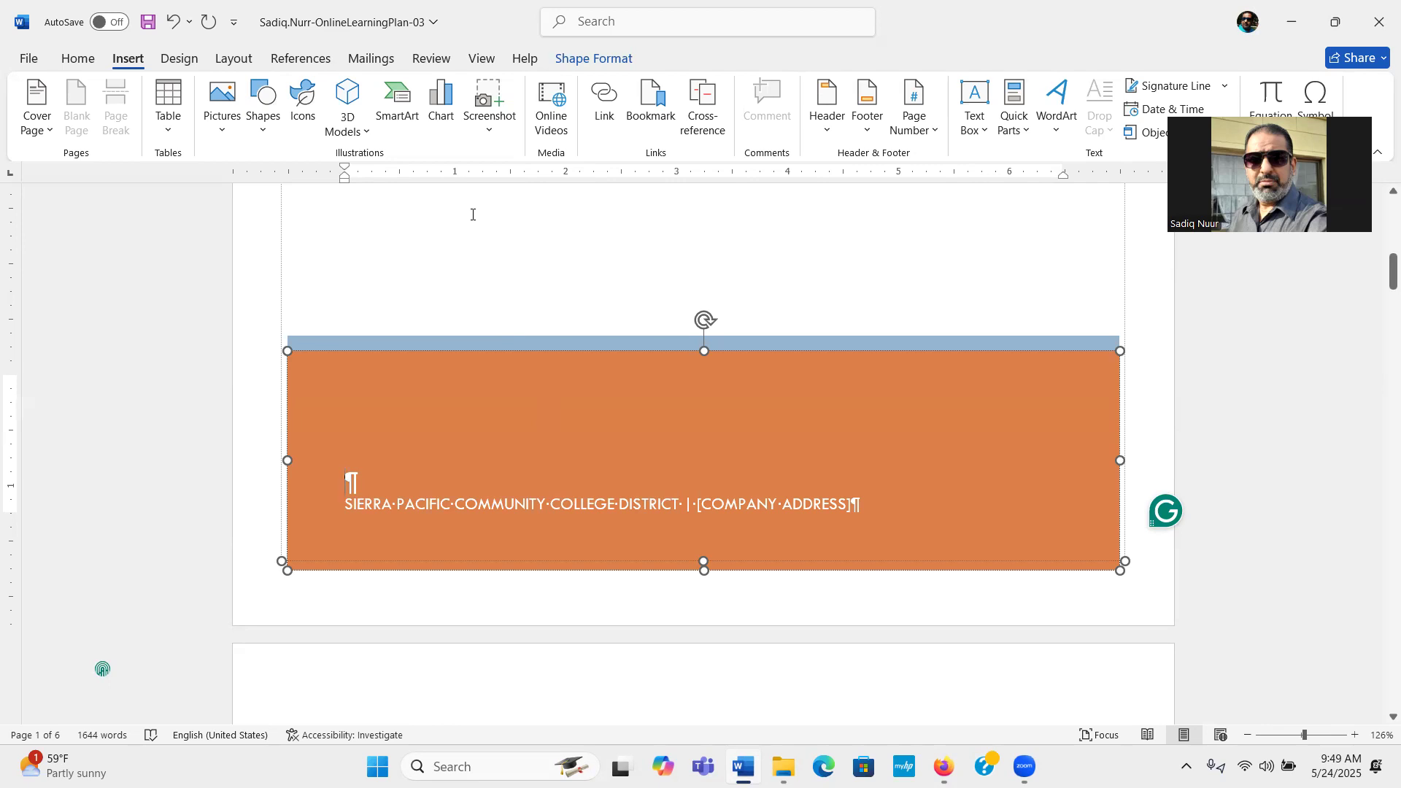
click(126, 65)
click(1062, 147)
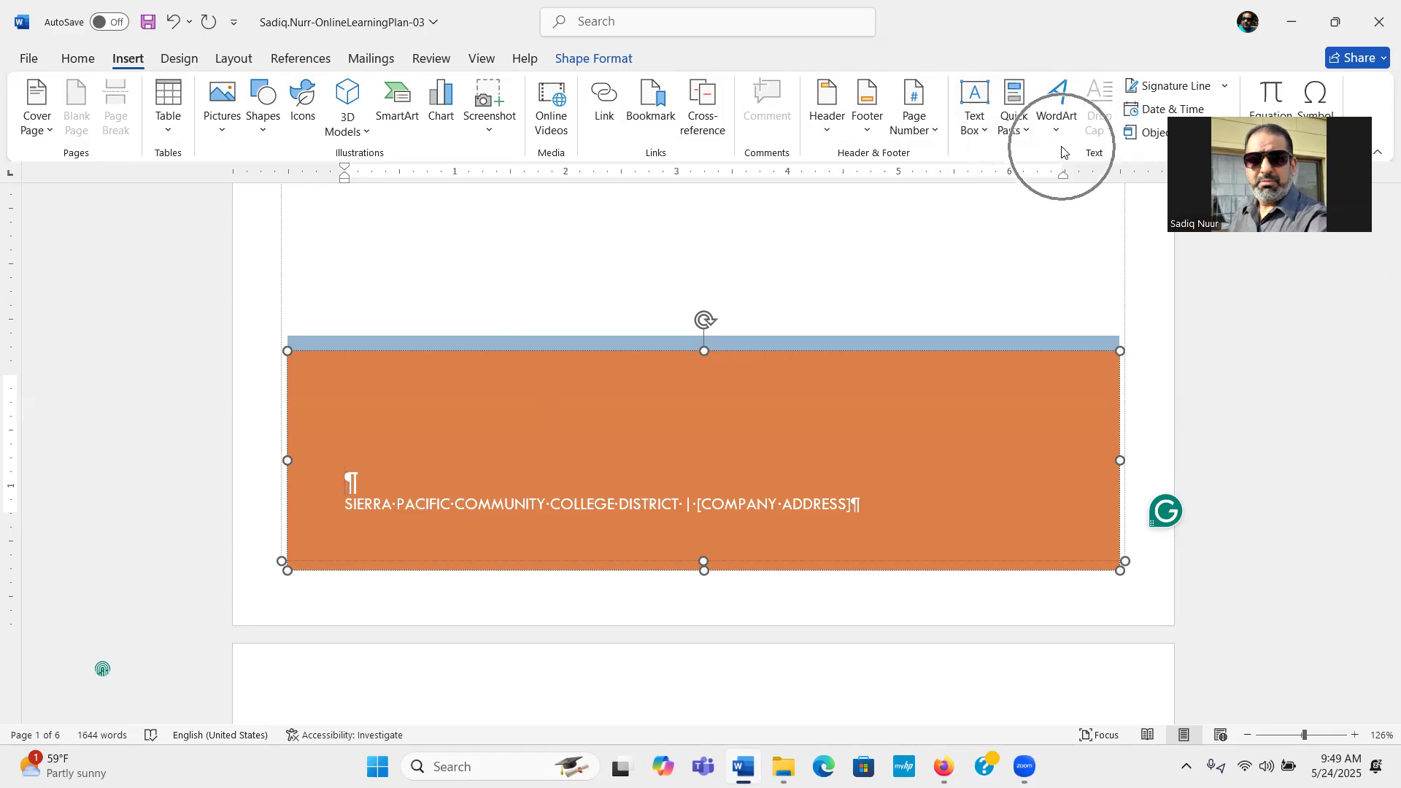
click(1027, 130)
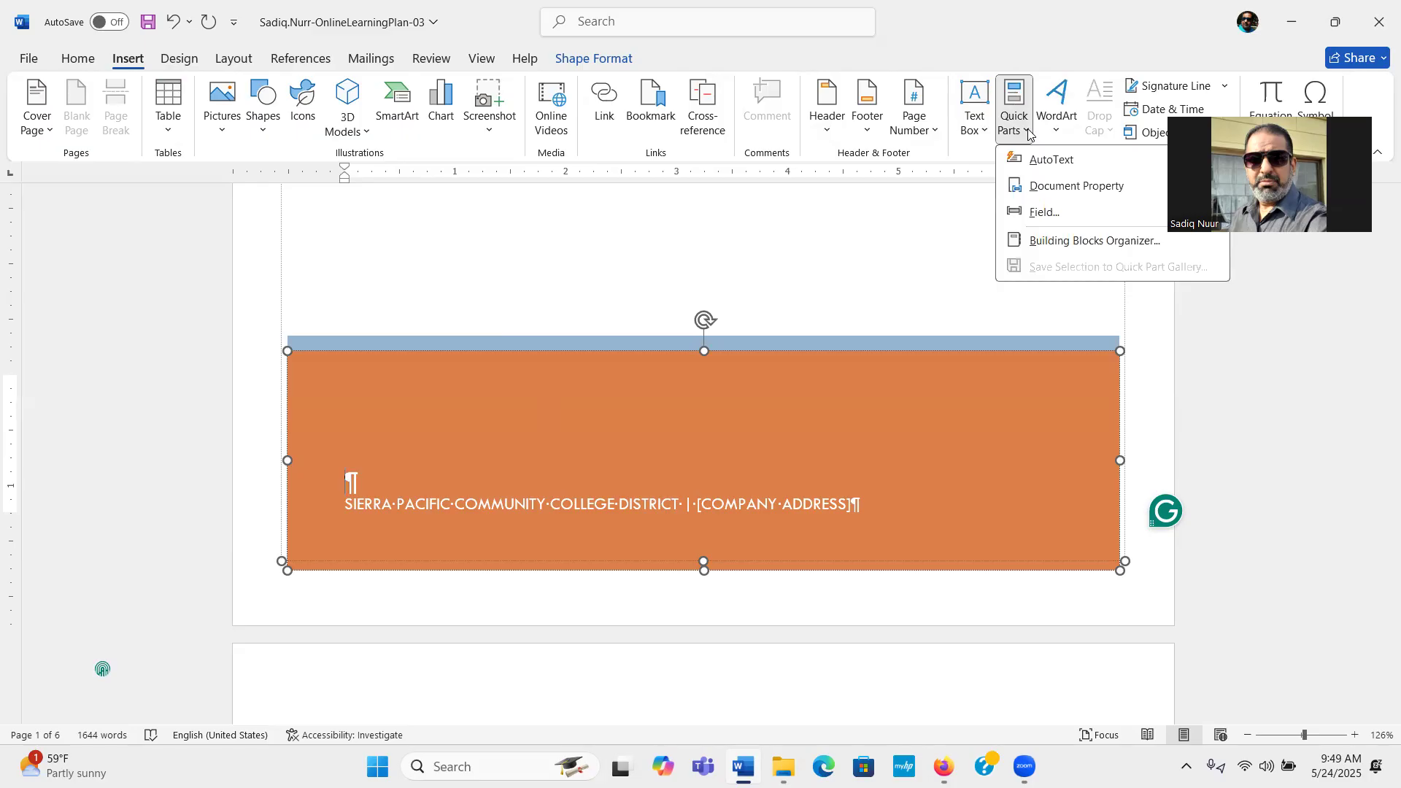
mouse_move(1047, 187)
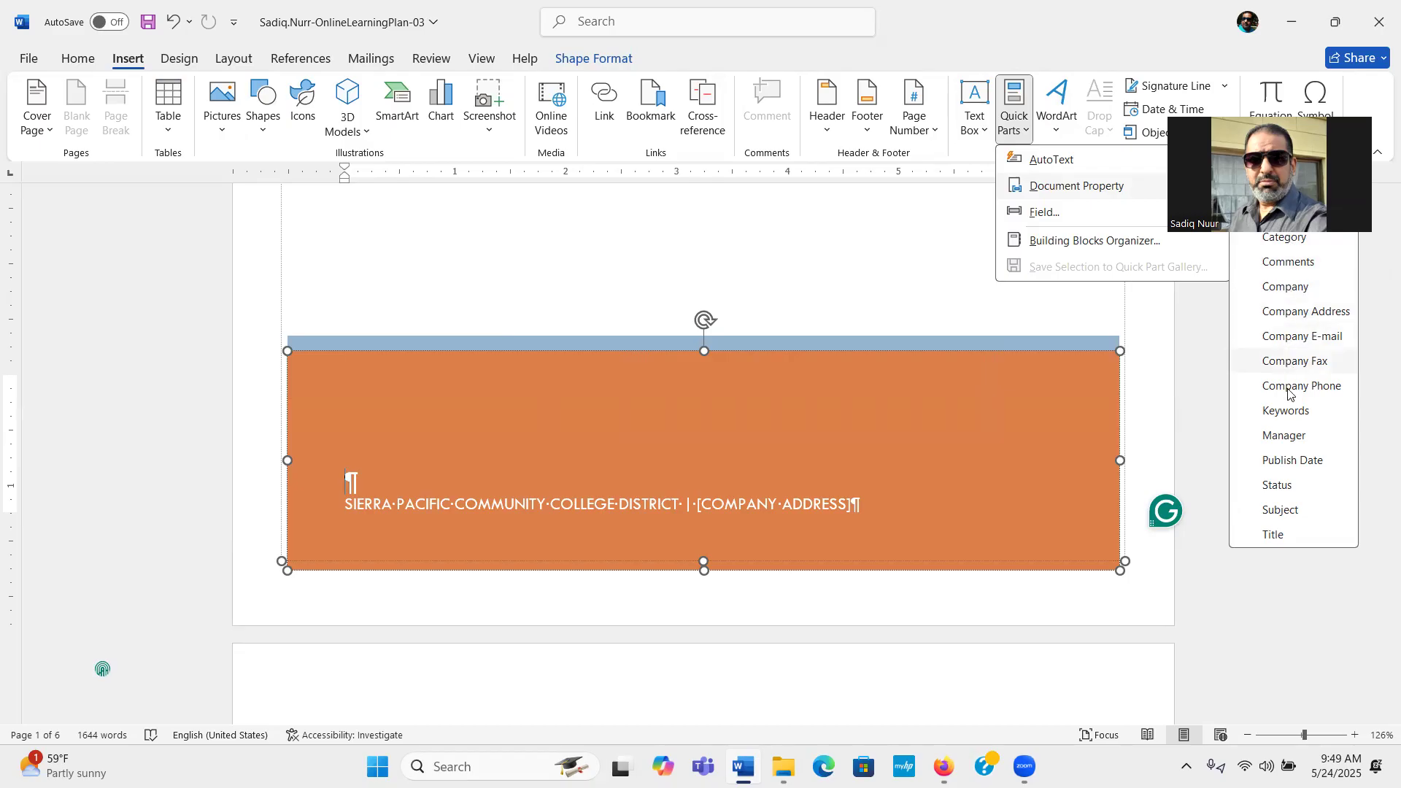
click(1293, 437)
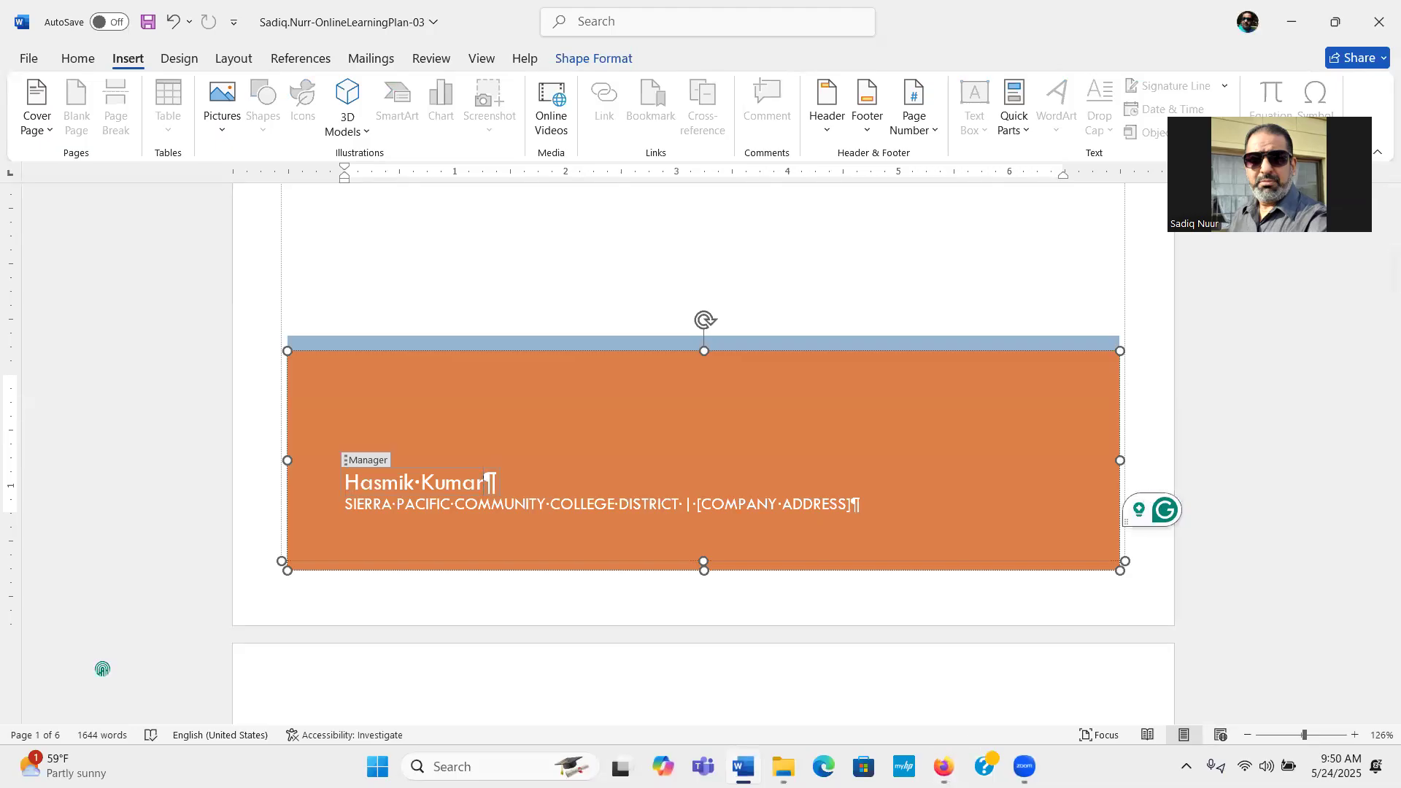
Mark step 14h as completed on the SIMnet page, and in Word apply bold formatting to the cover page's Company field
click(944, 766)
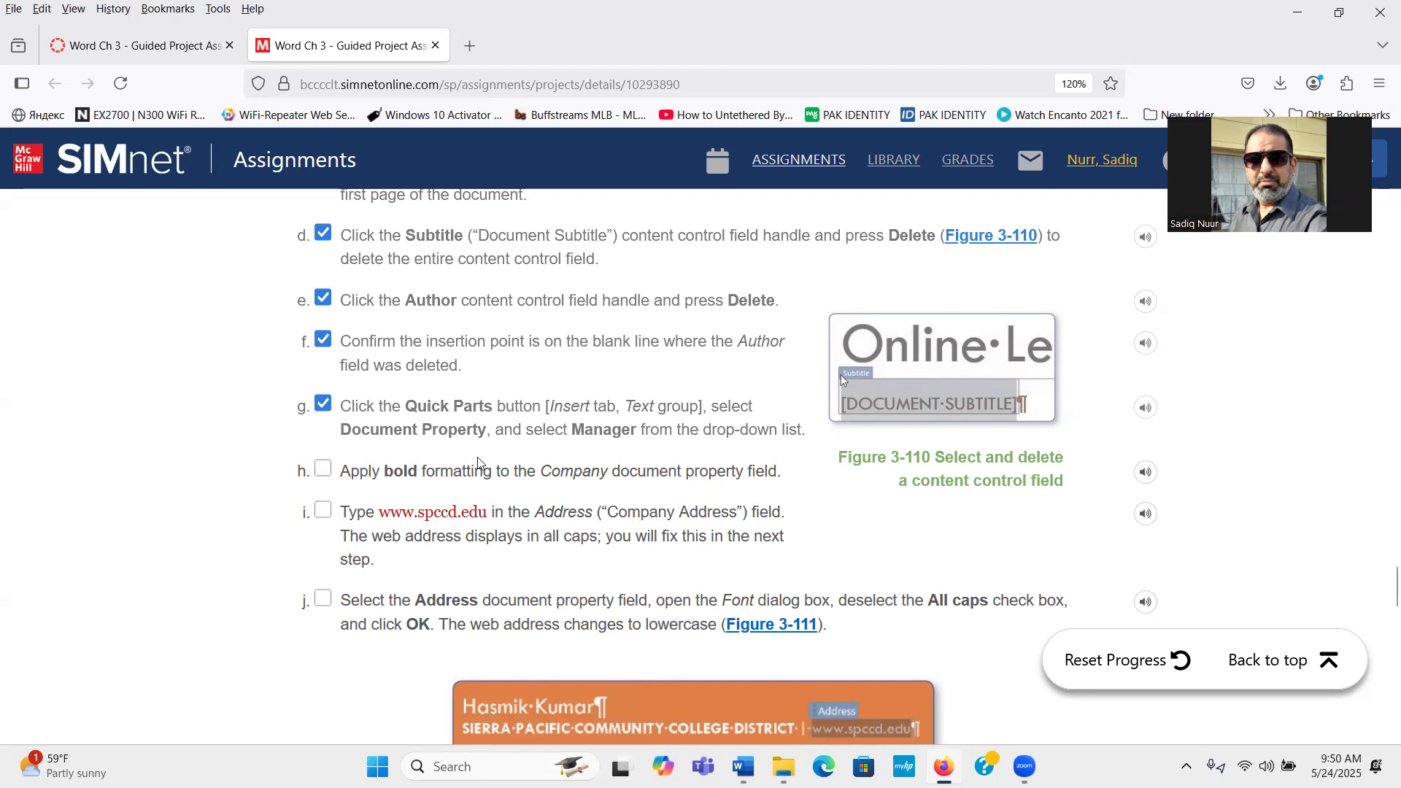
click(323, 469)
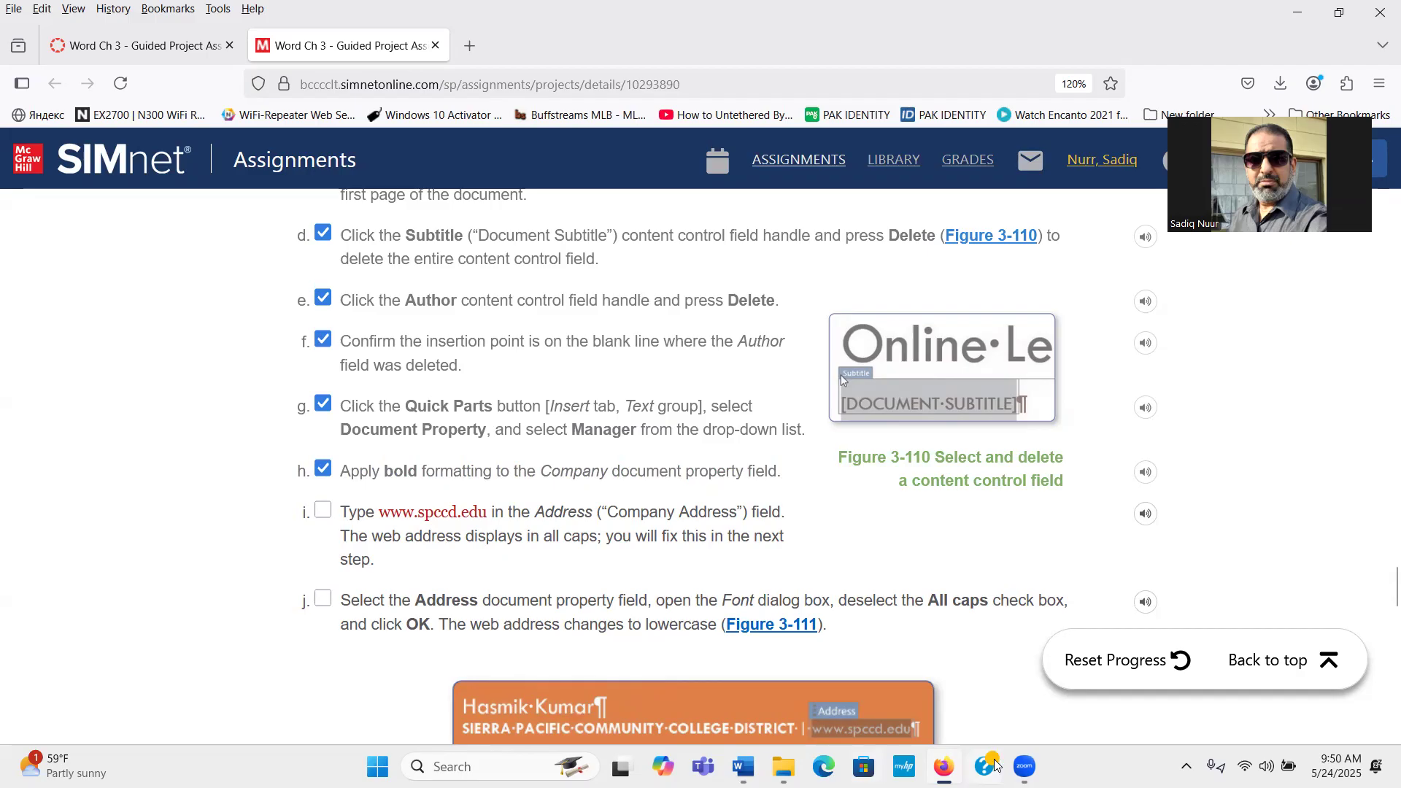
mouse_move(743, 766)
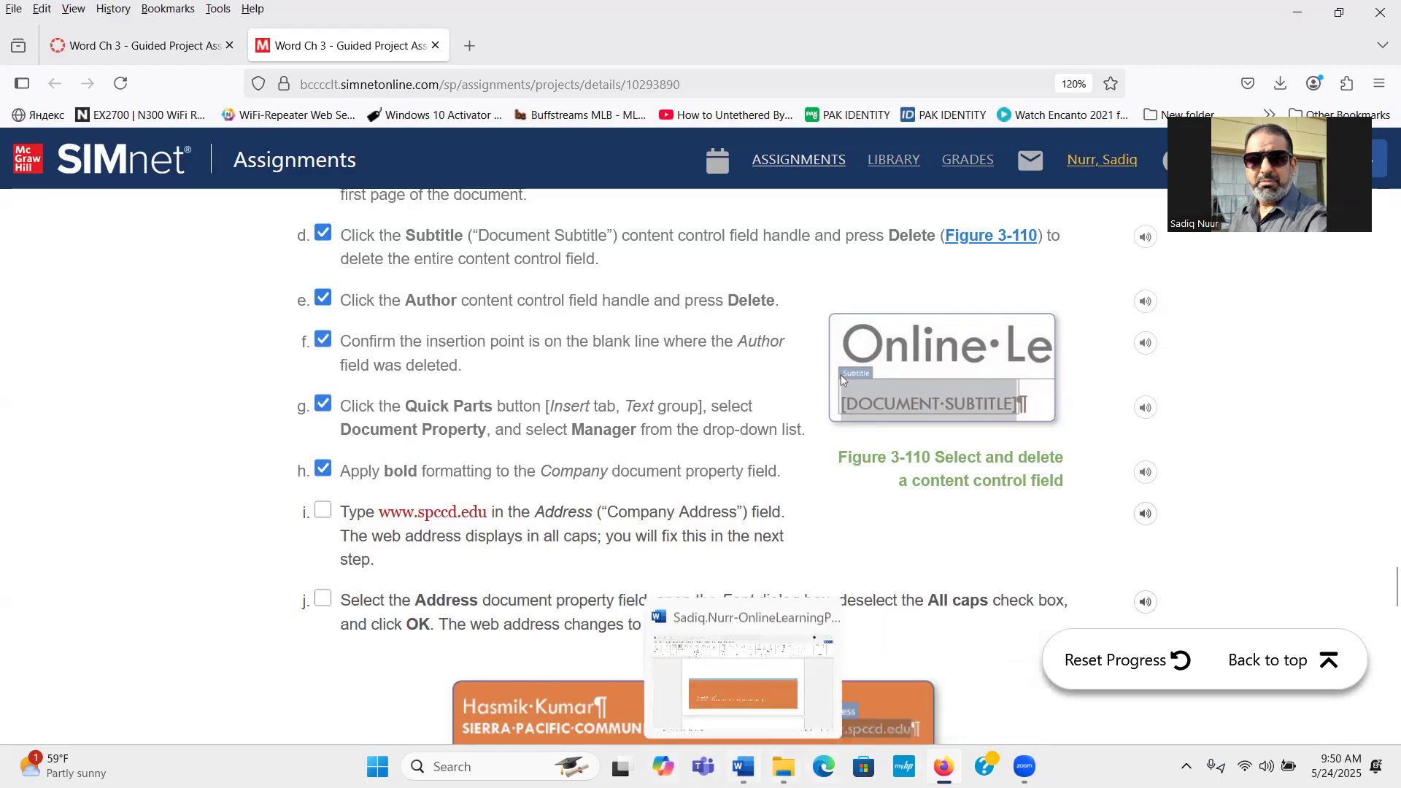
click(742, 766)
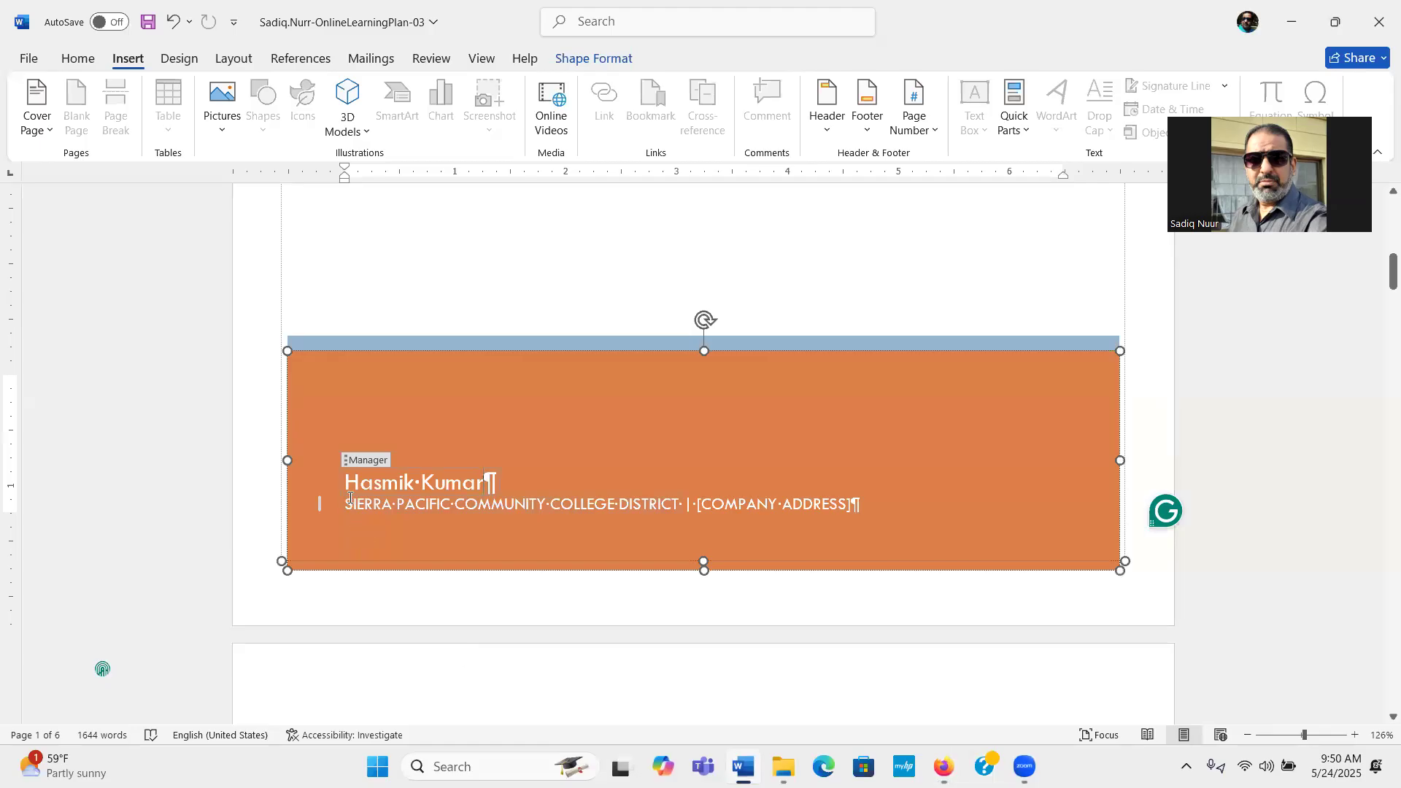
drag(350, 501, 665, 515)
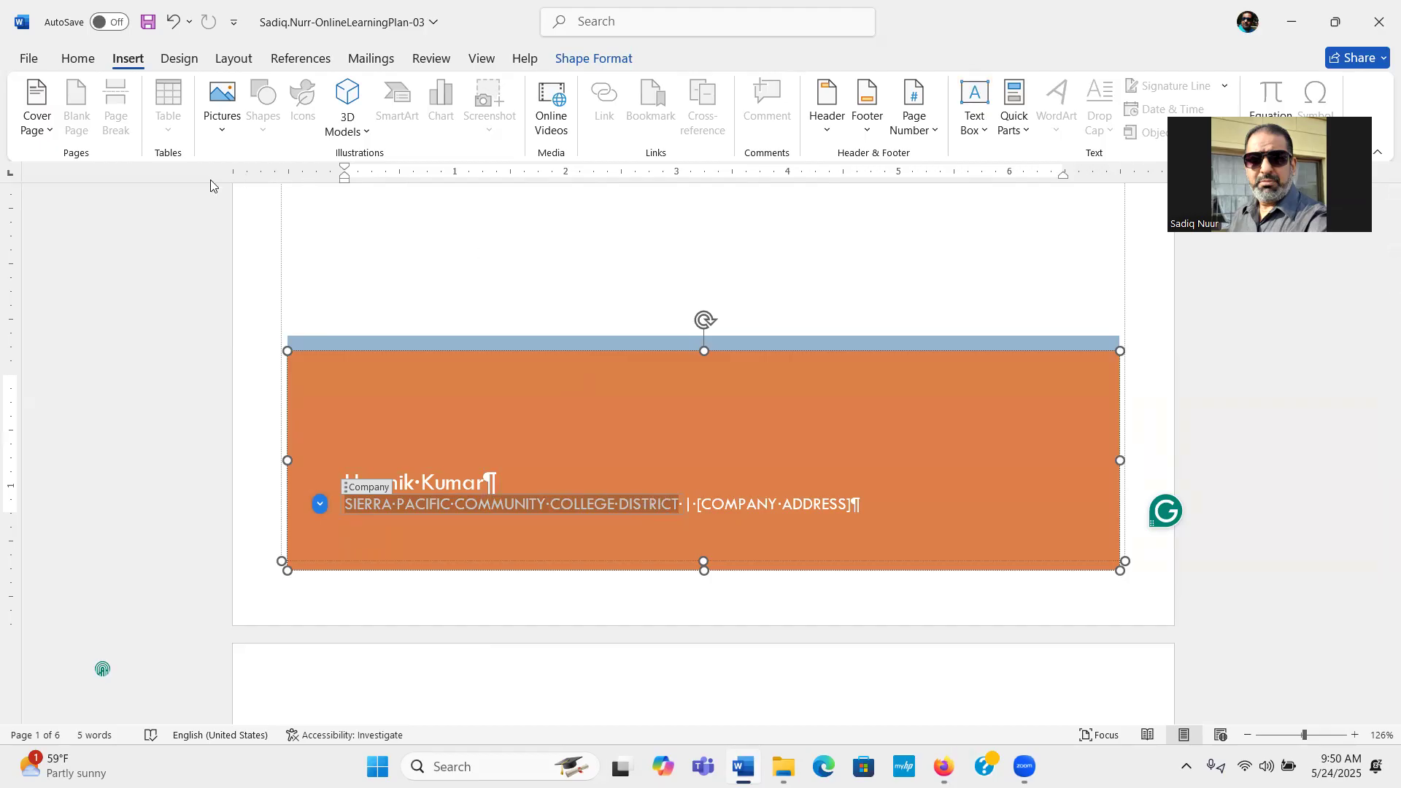
click(86, 61)
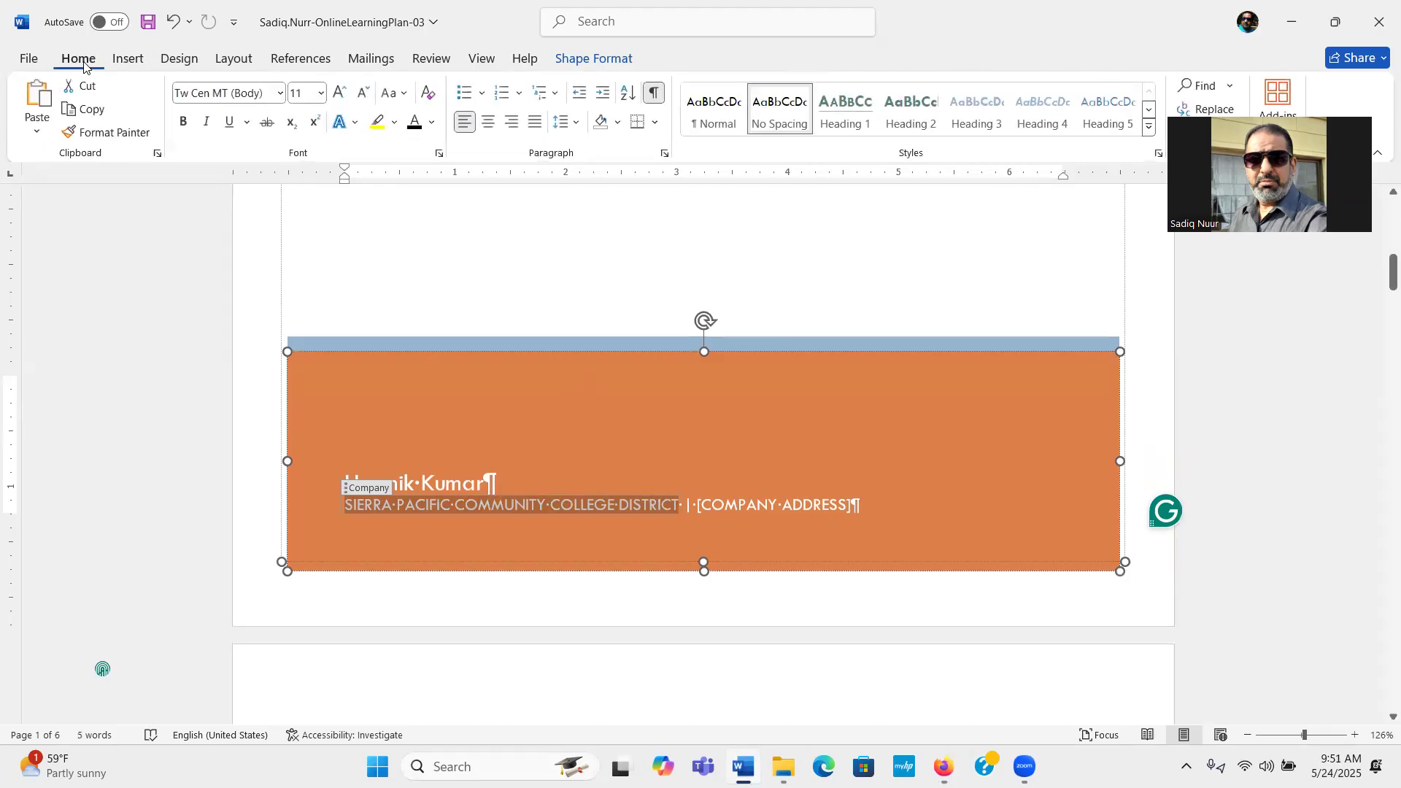
click(184, 127)
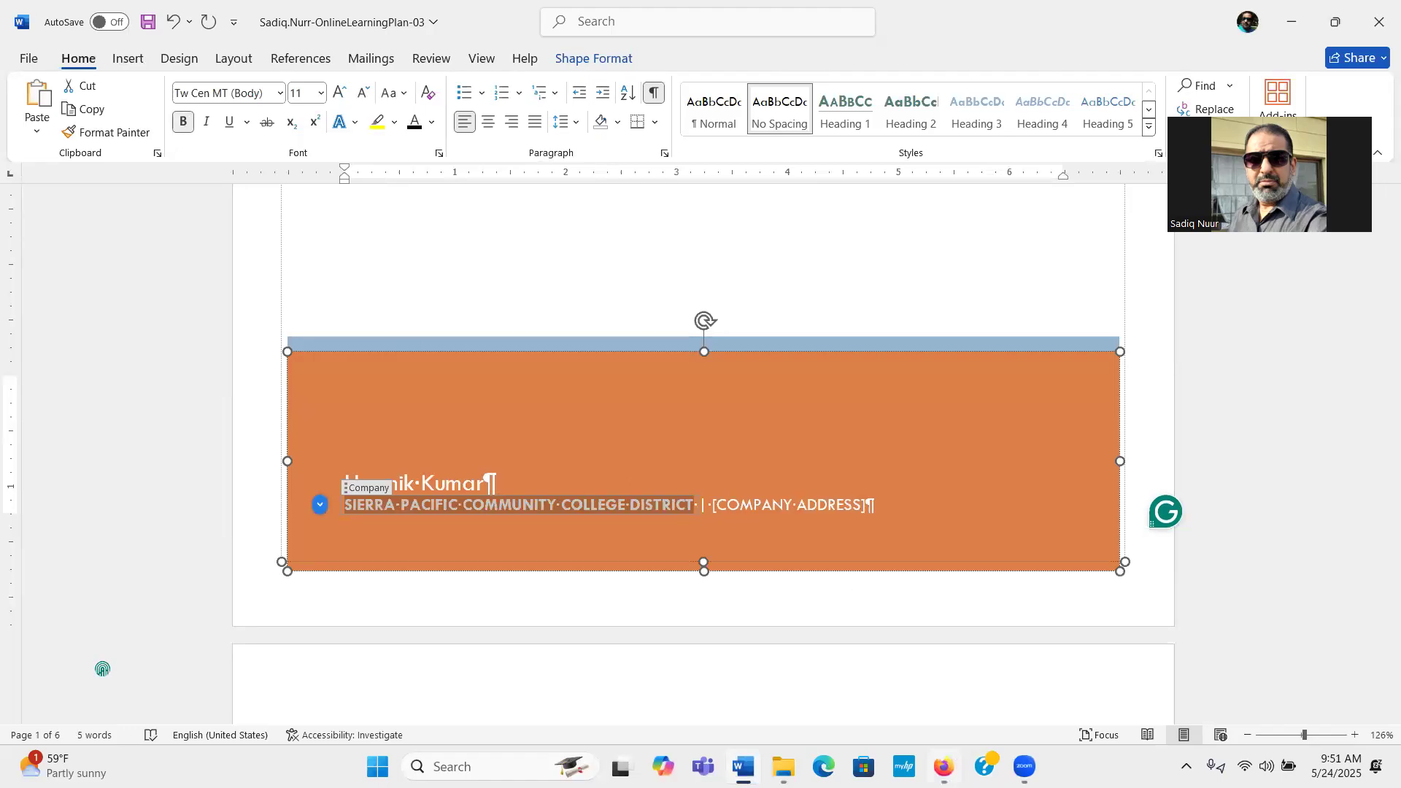
key(alt+Tab)
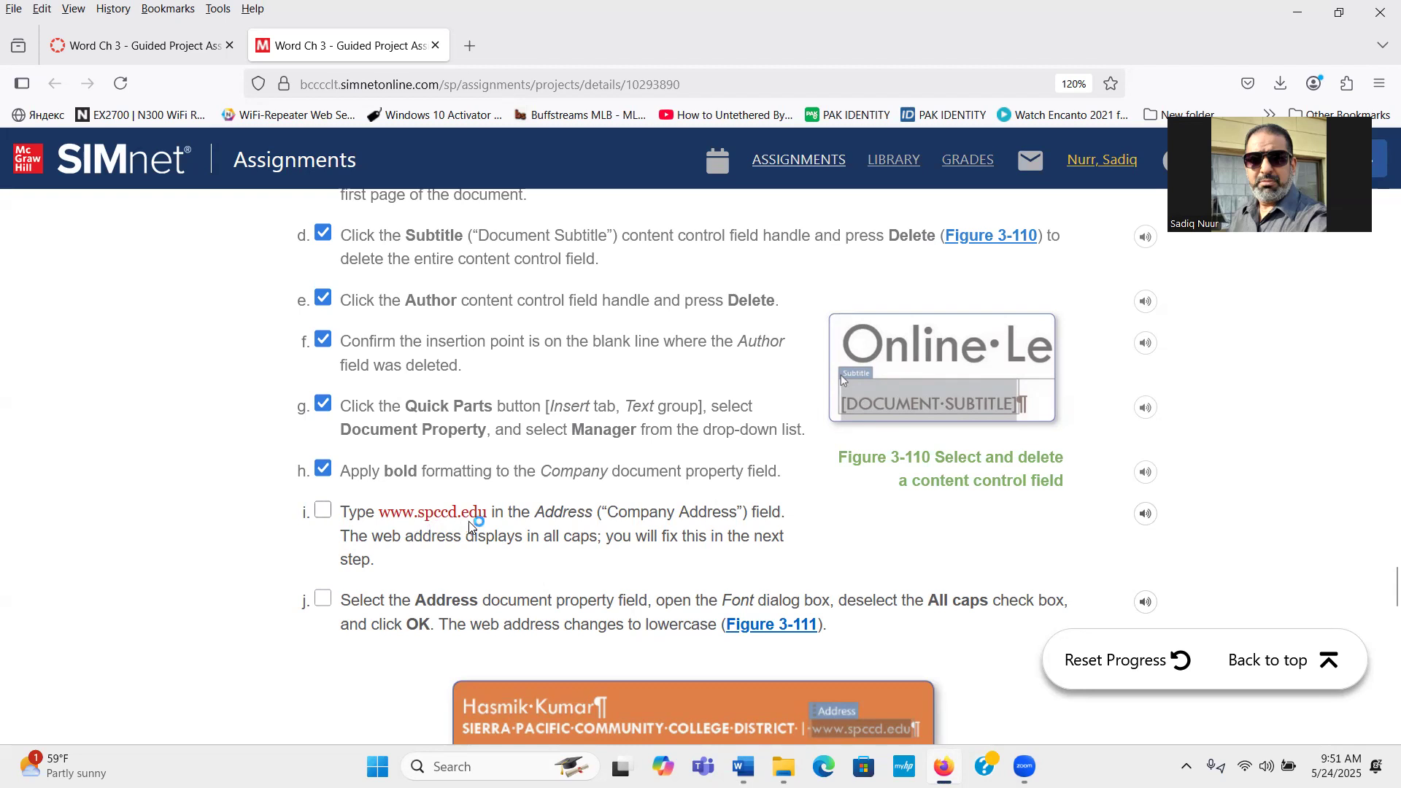
drag(380, 512, 488, 524)
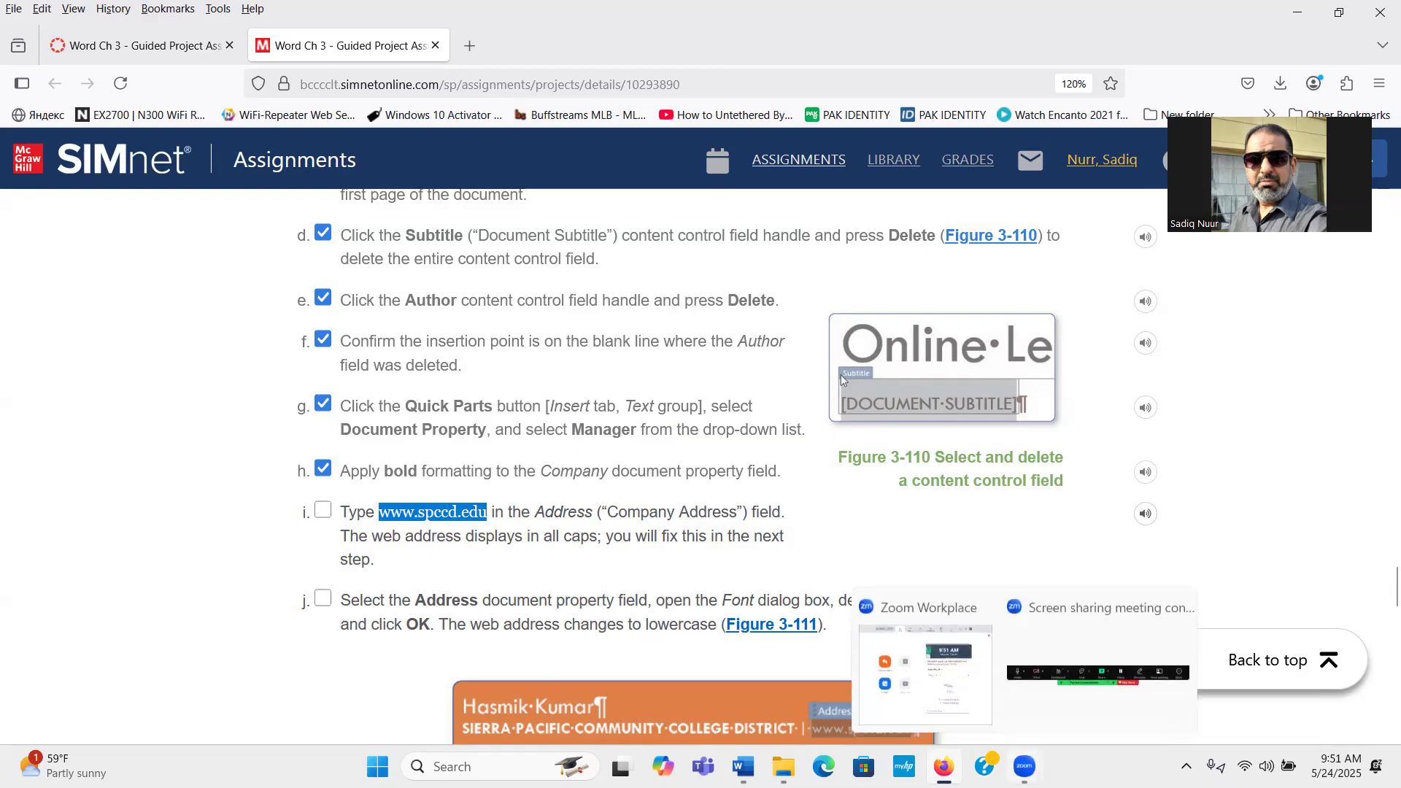
click(743, 766)
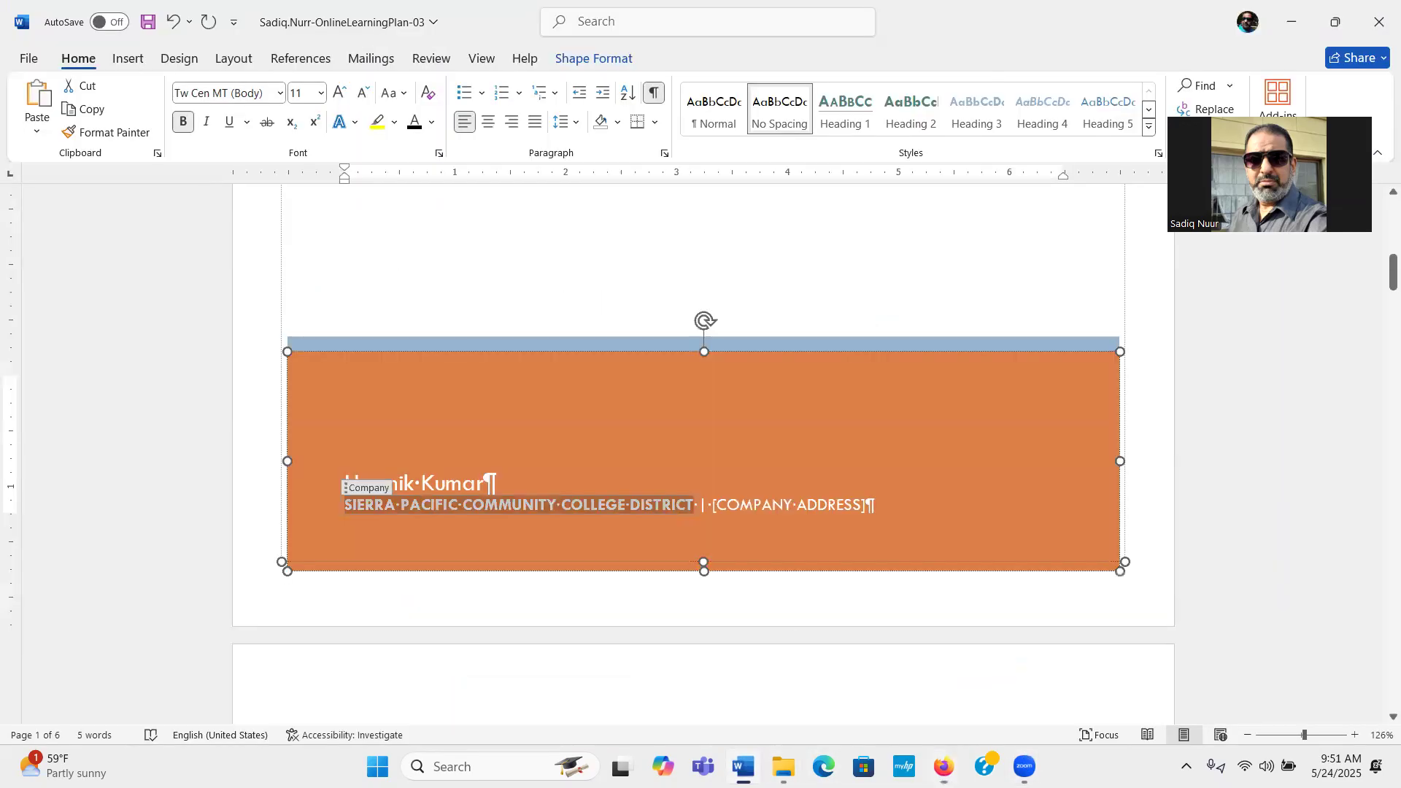
click(746, 505)
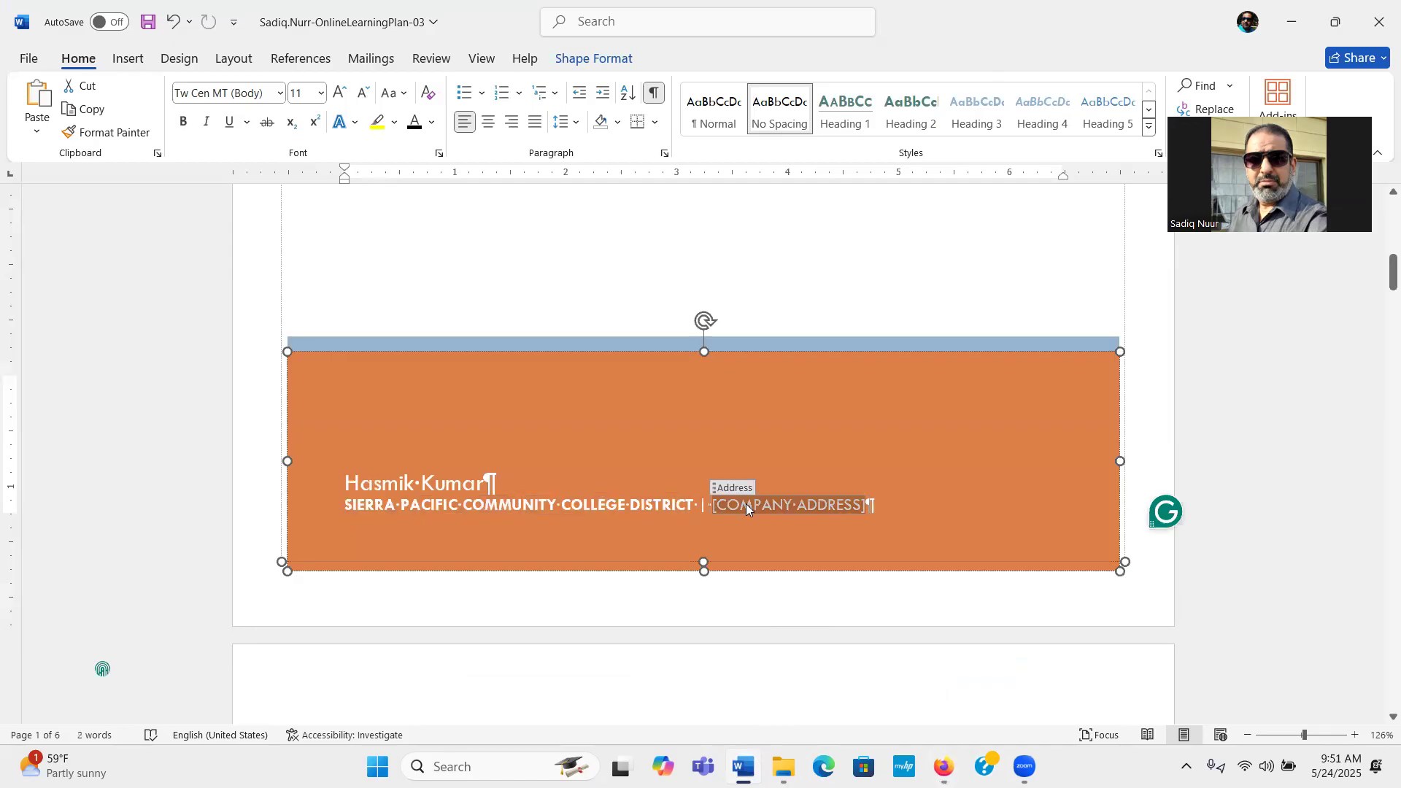
text(WWW.SPCCD.EDU)
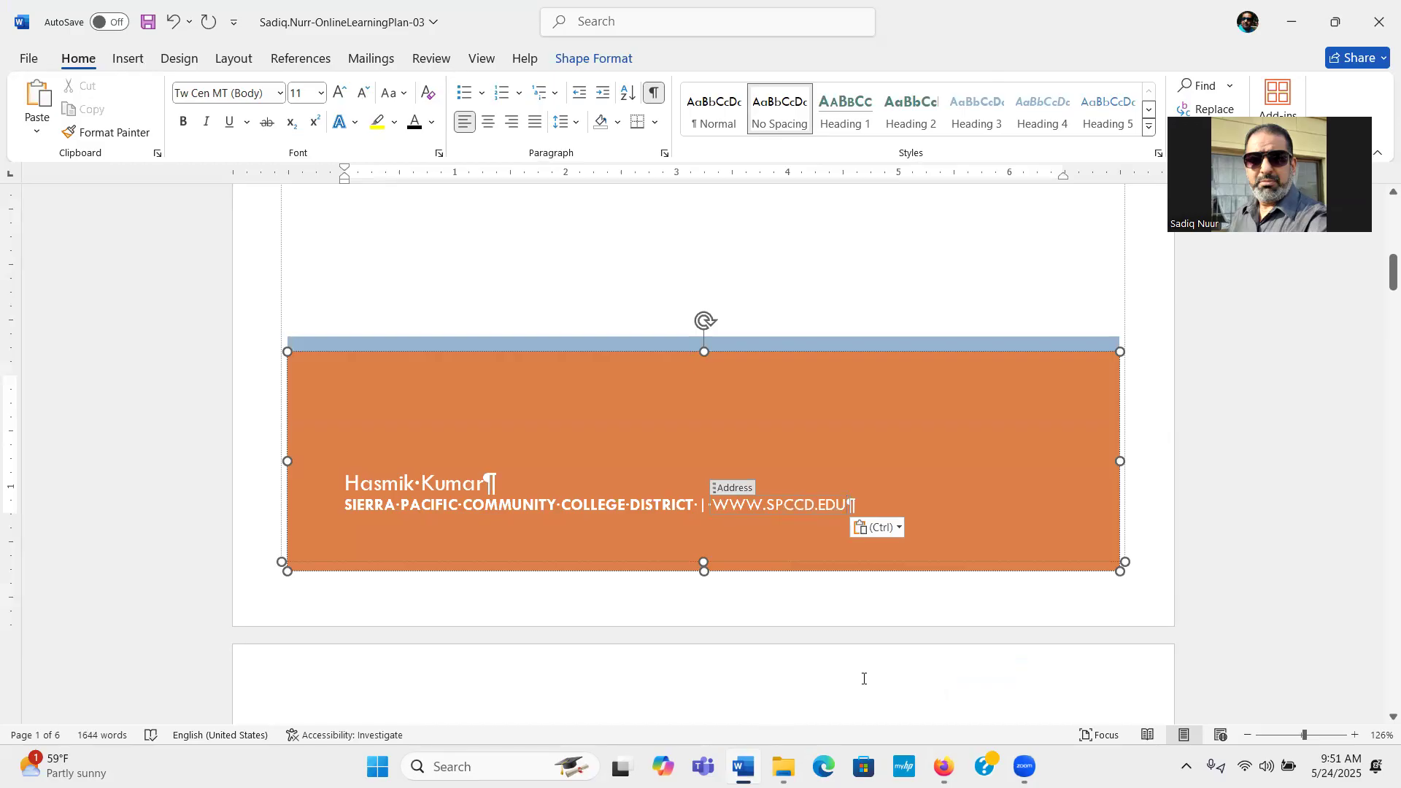
Check the SIMnet instructions, and in Word make the Address field's web address bold with the All caps effect turned off
click(944, 767)
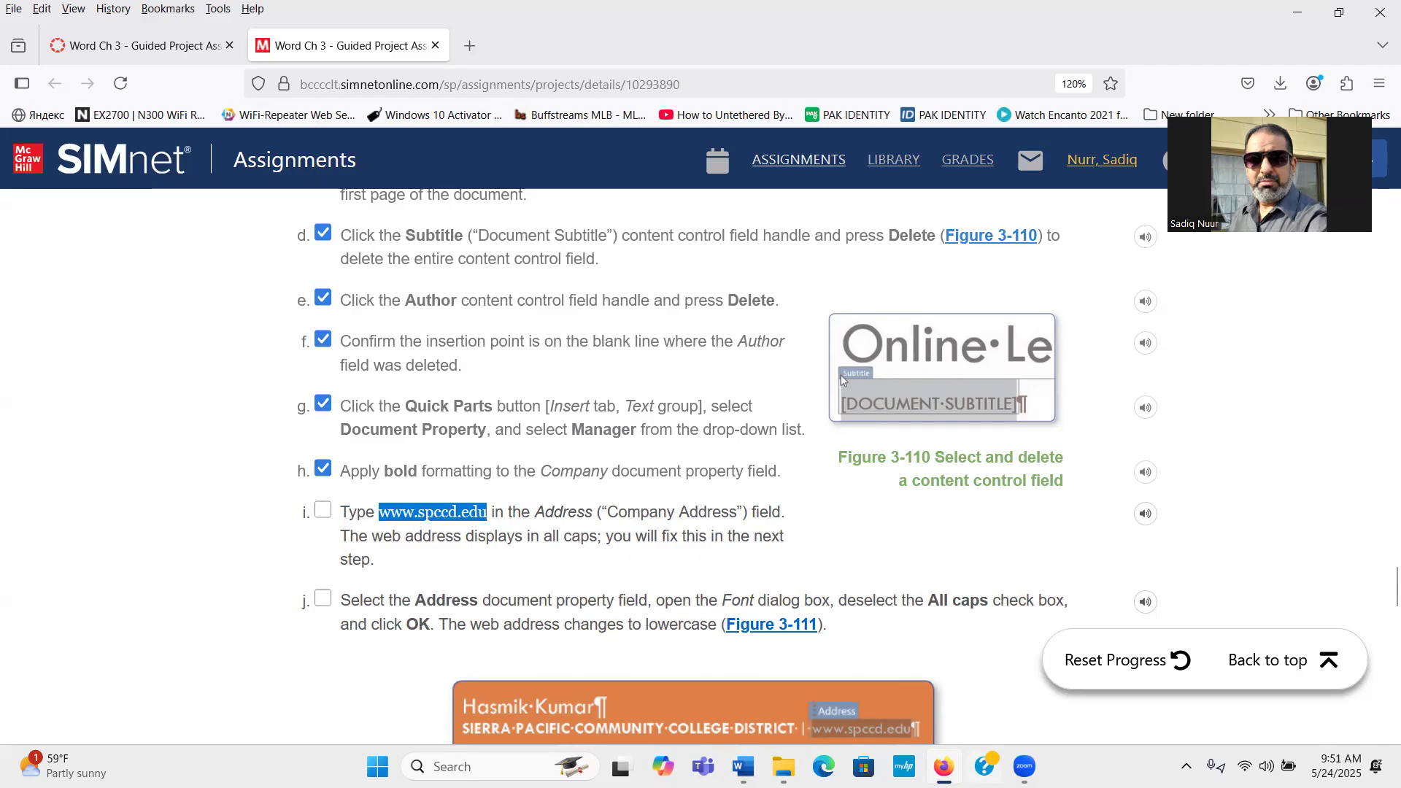
click(945, 767)
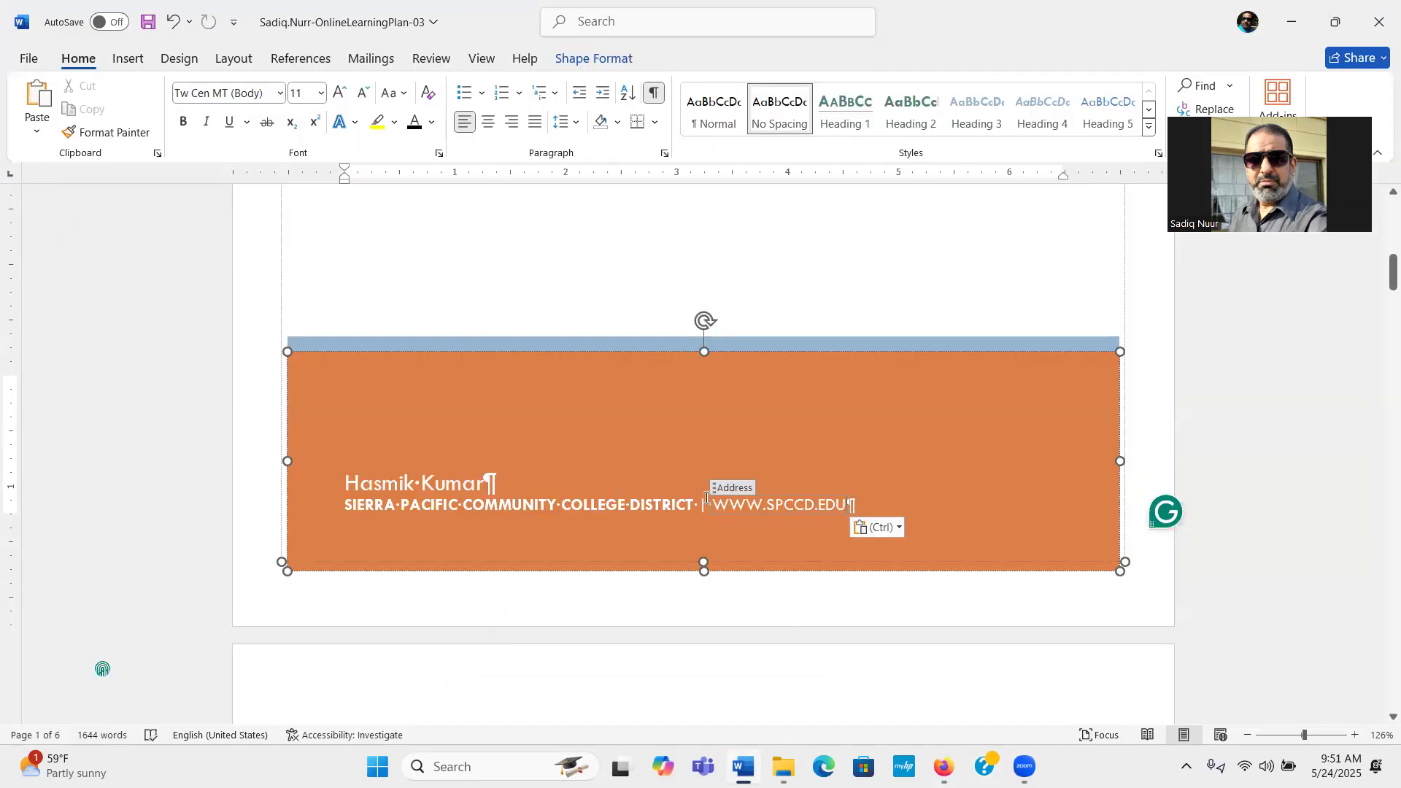
drag(716, 500, 850, 504)
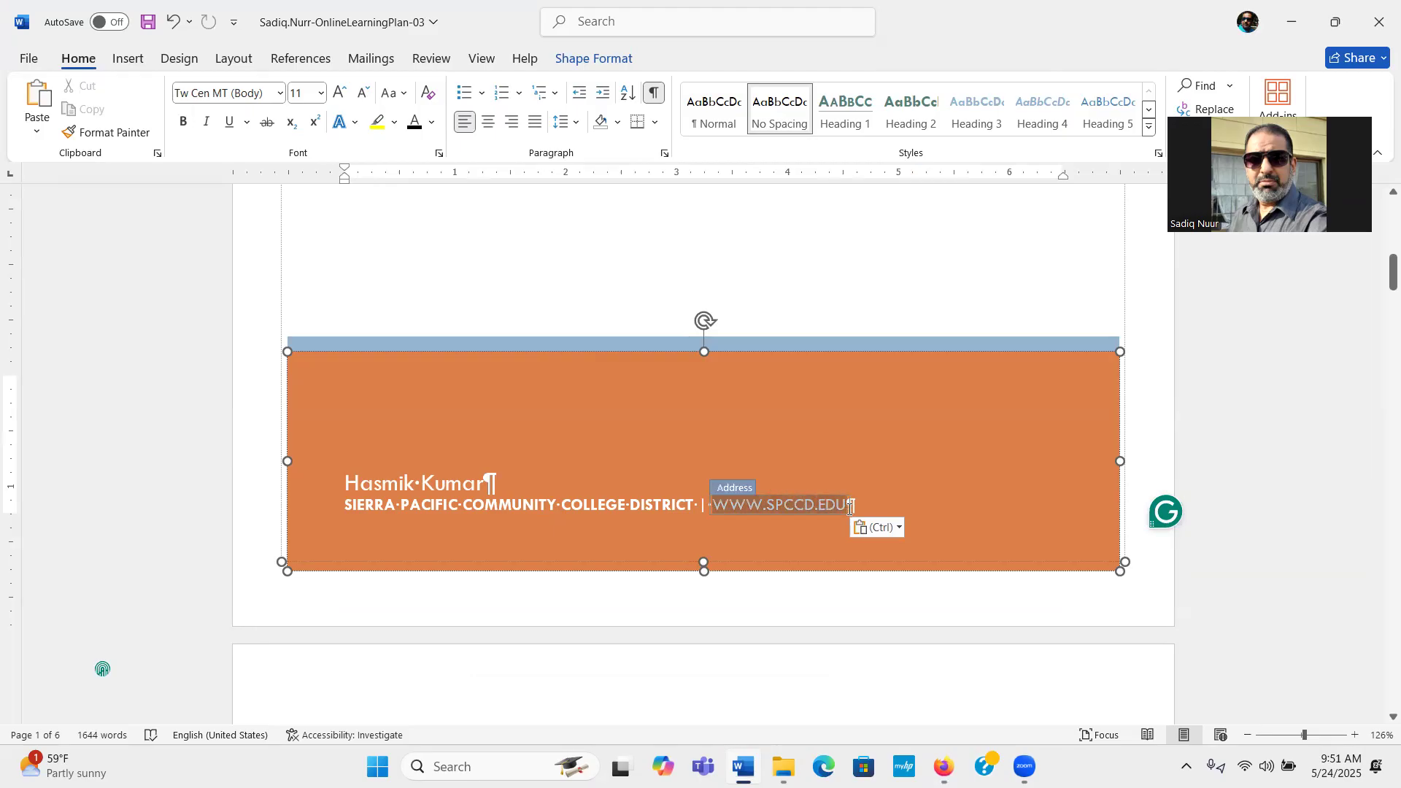
click(183, 122)
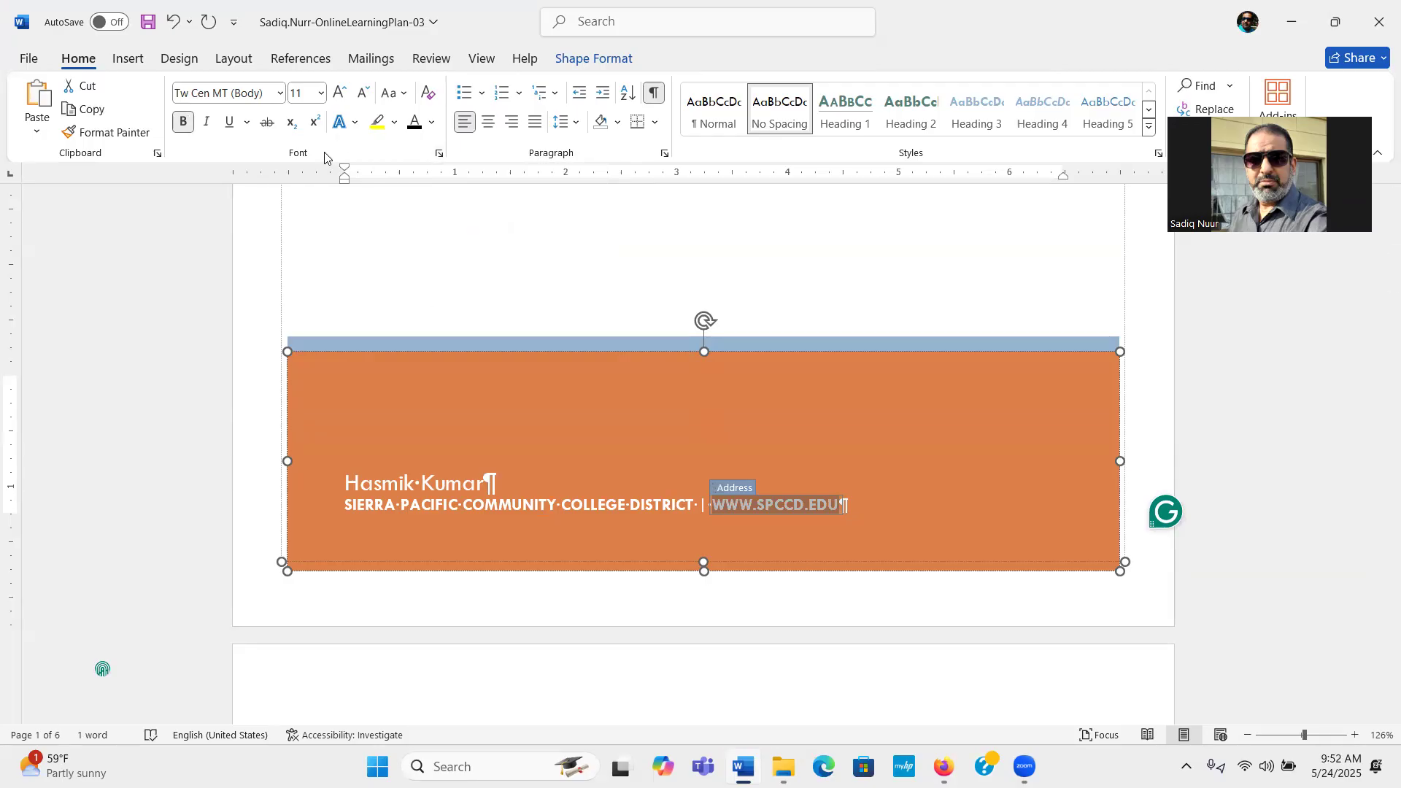
click(438, 154)
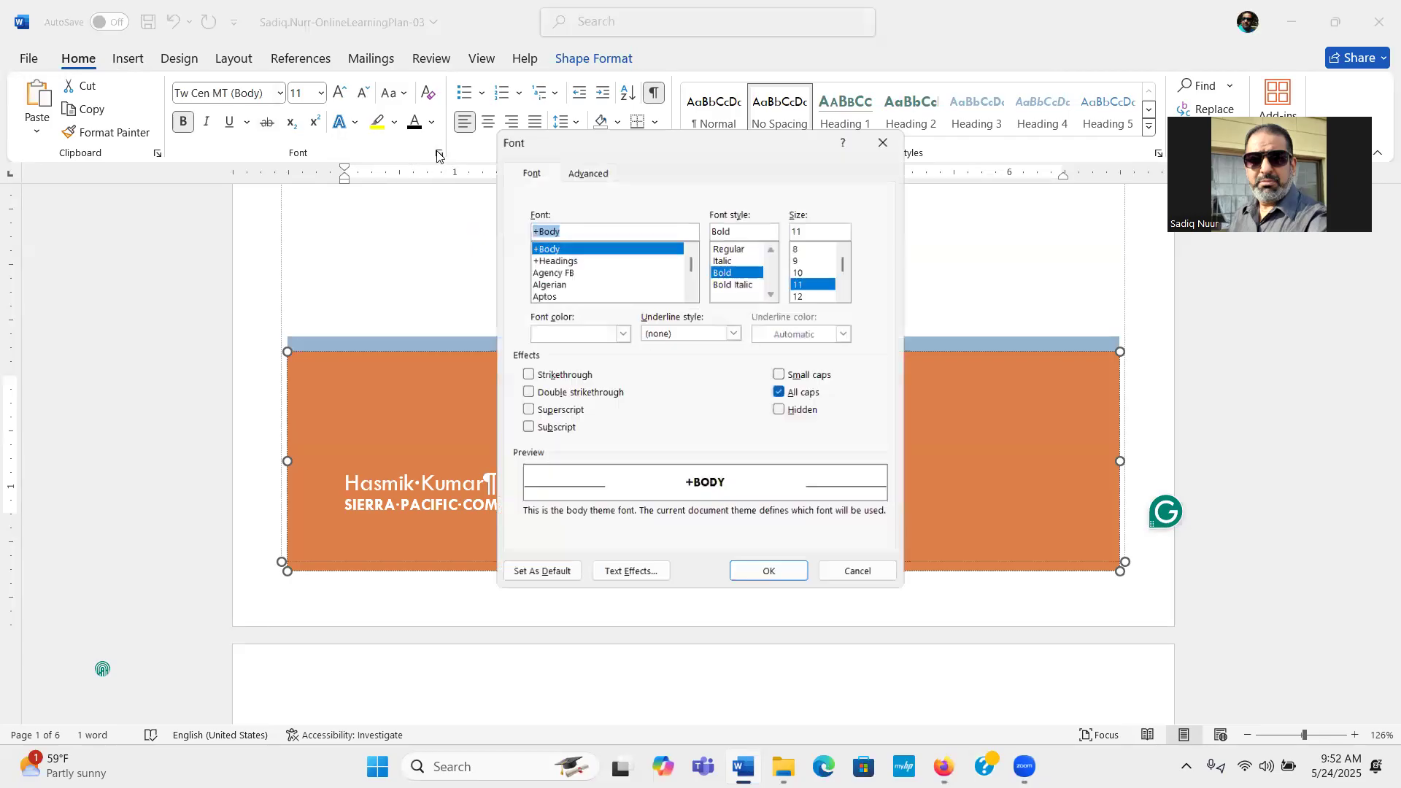
click(784, 394)
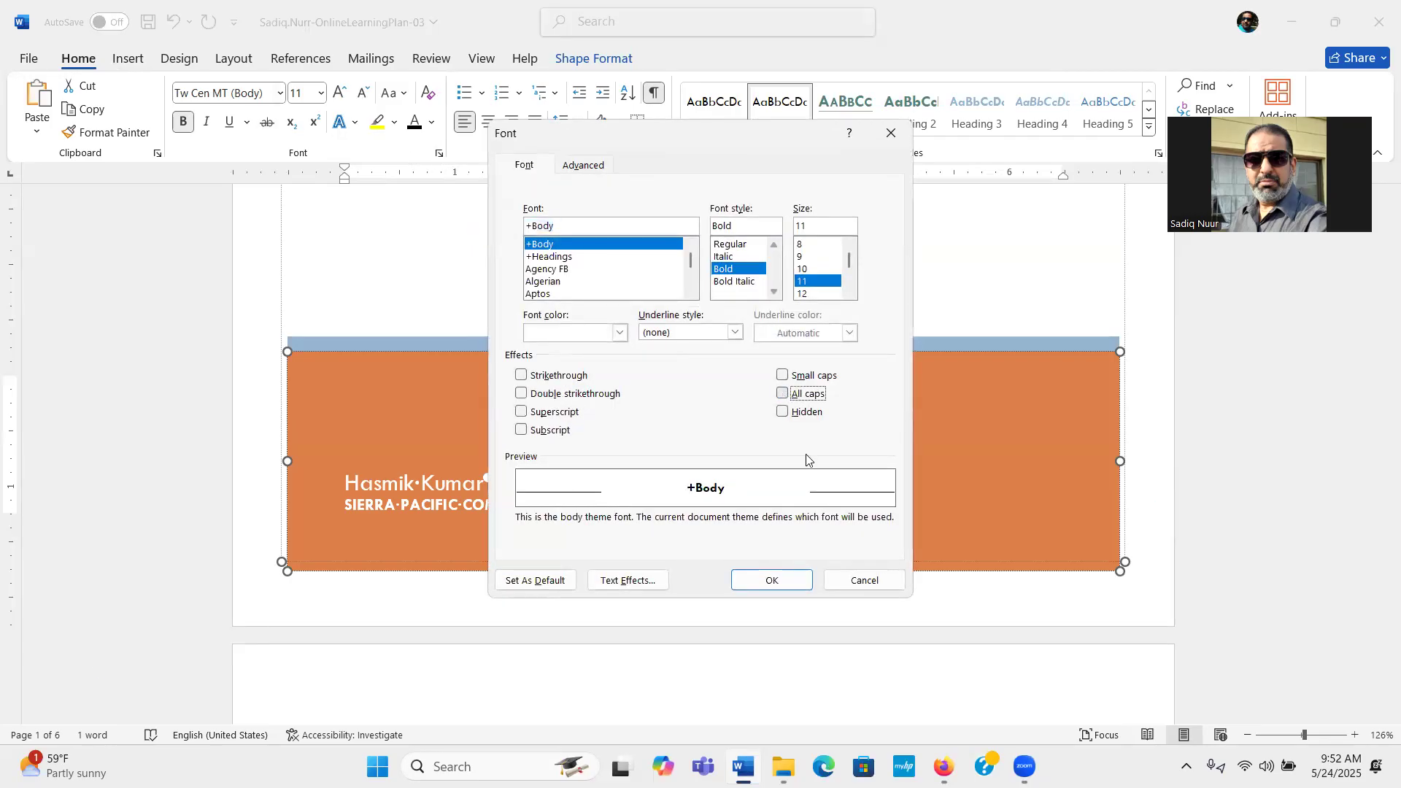
click(776, 581)
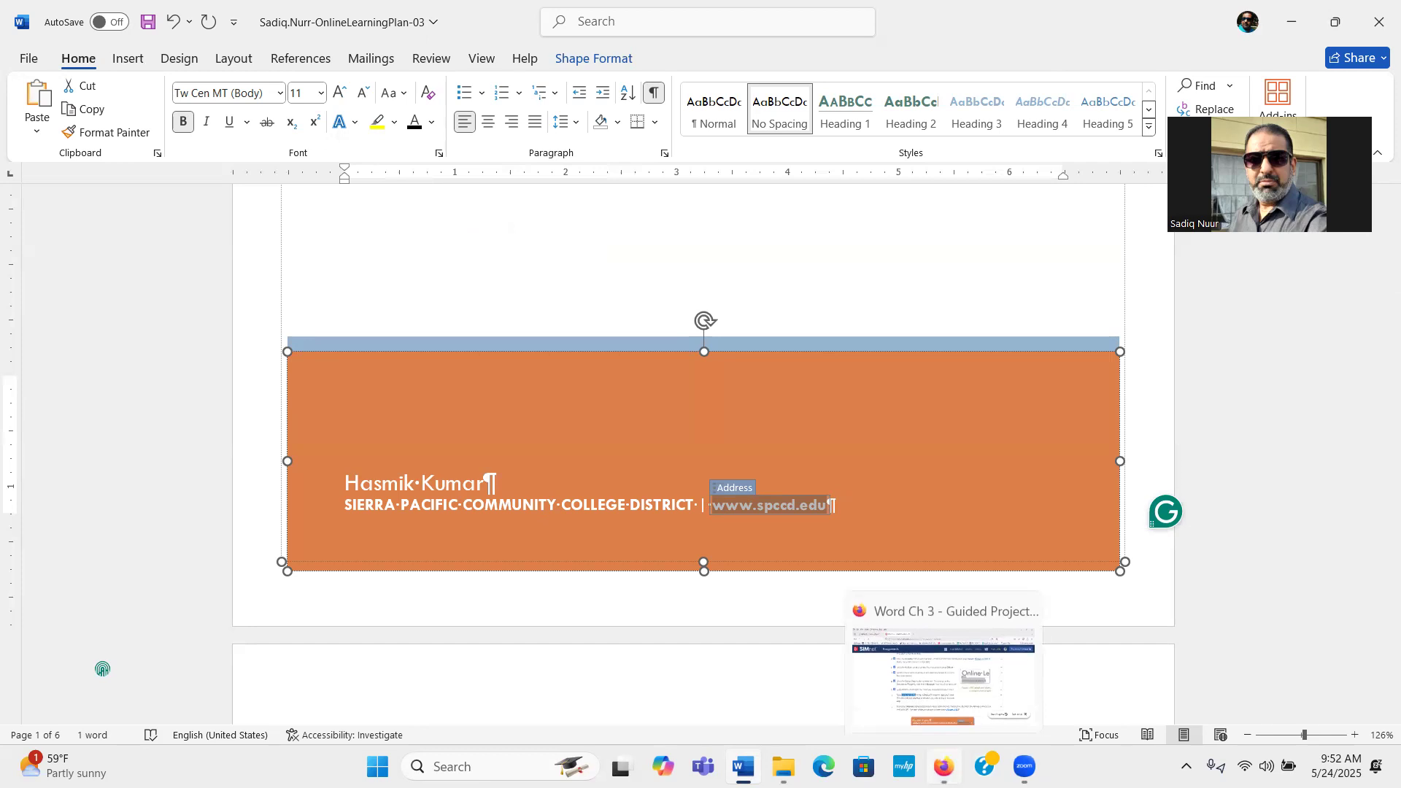
Switch to the SIMnet page, go to step 15 on updating the table of contents, and mark step 15a as completed
click(943, 766)
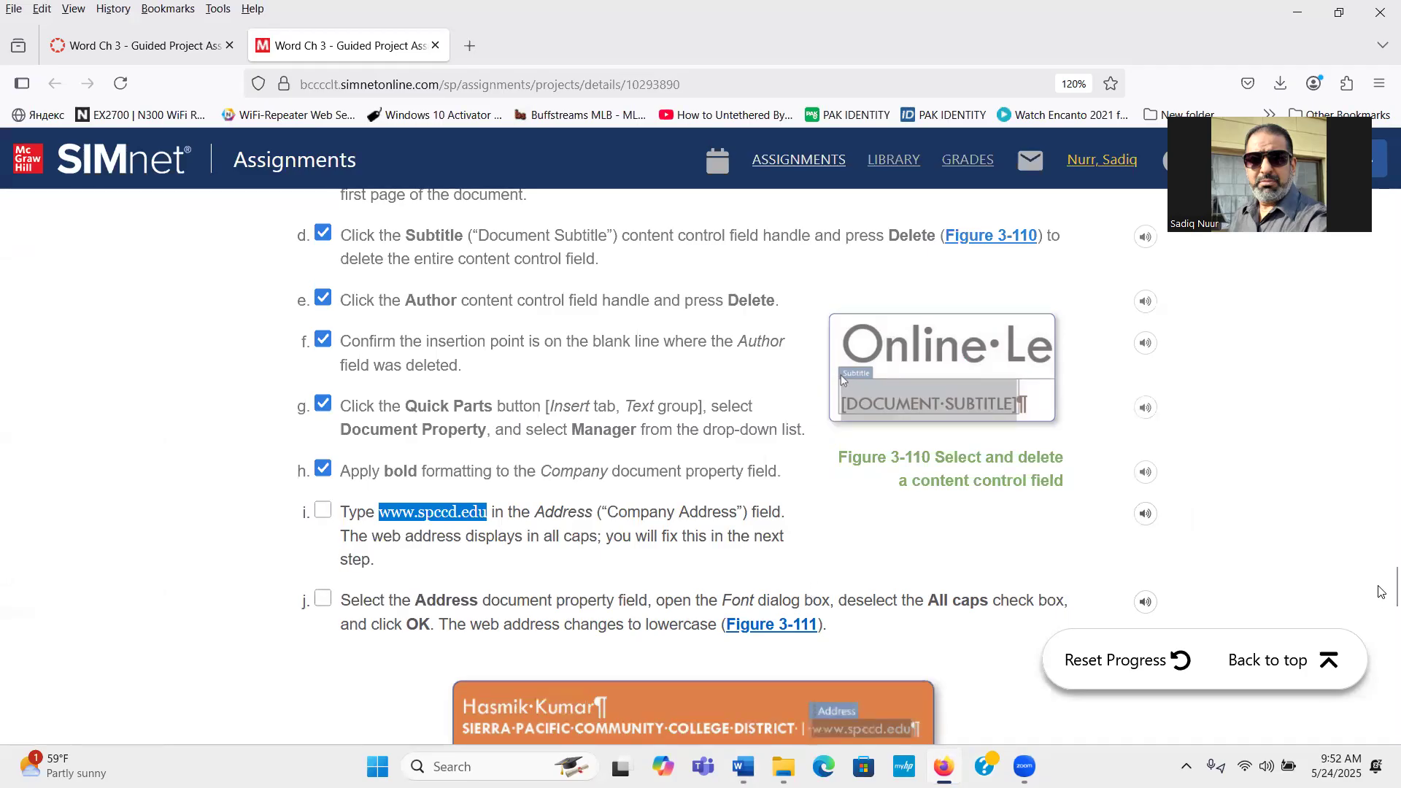
scroll(1381, 605, down, 2)
scroll(1381, 605, down, 2)
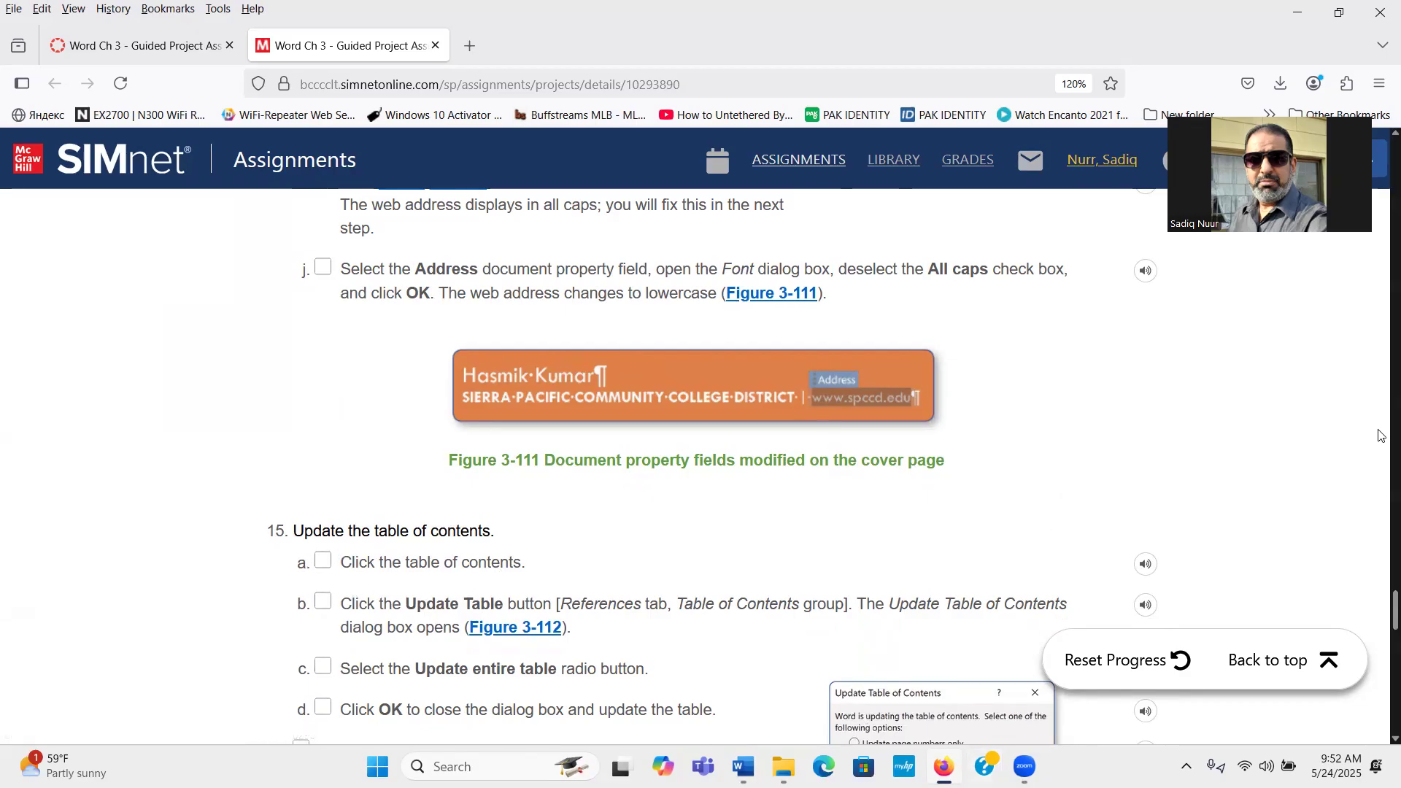
drag(1381, 607, 1382, 628)
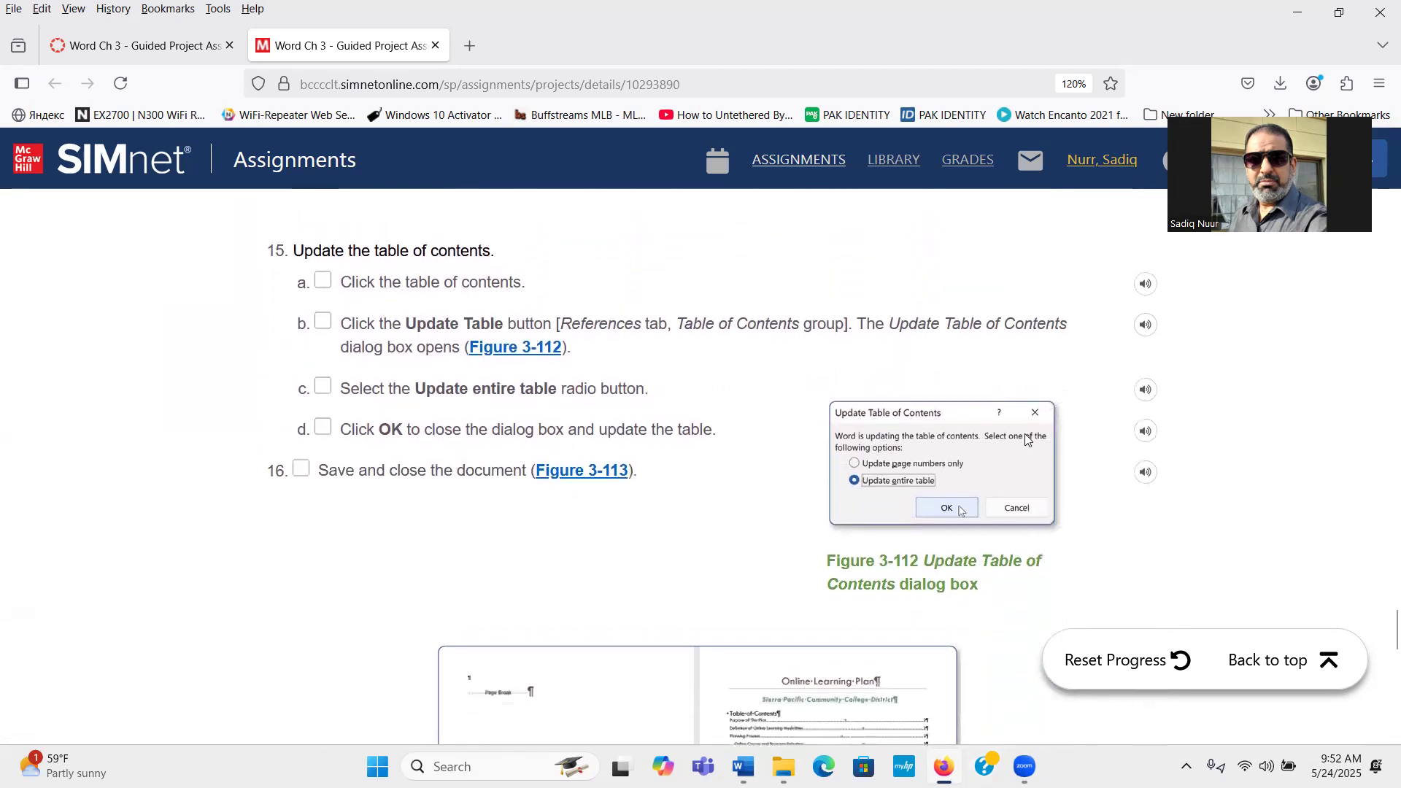
click(323, 282)
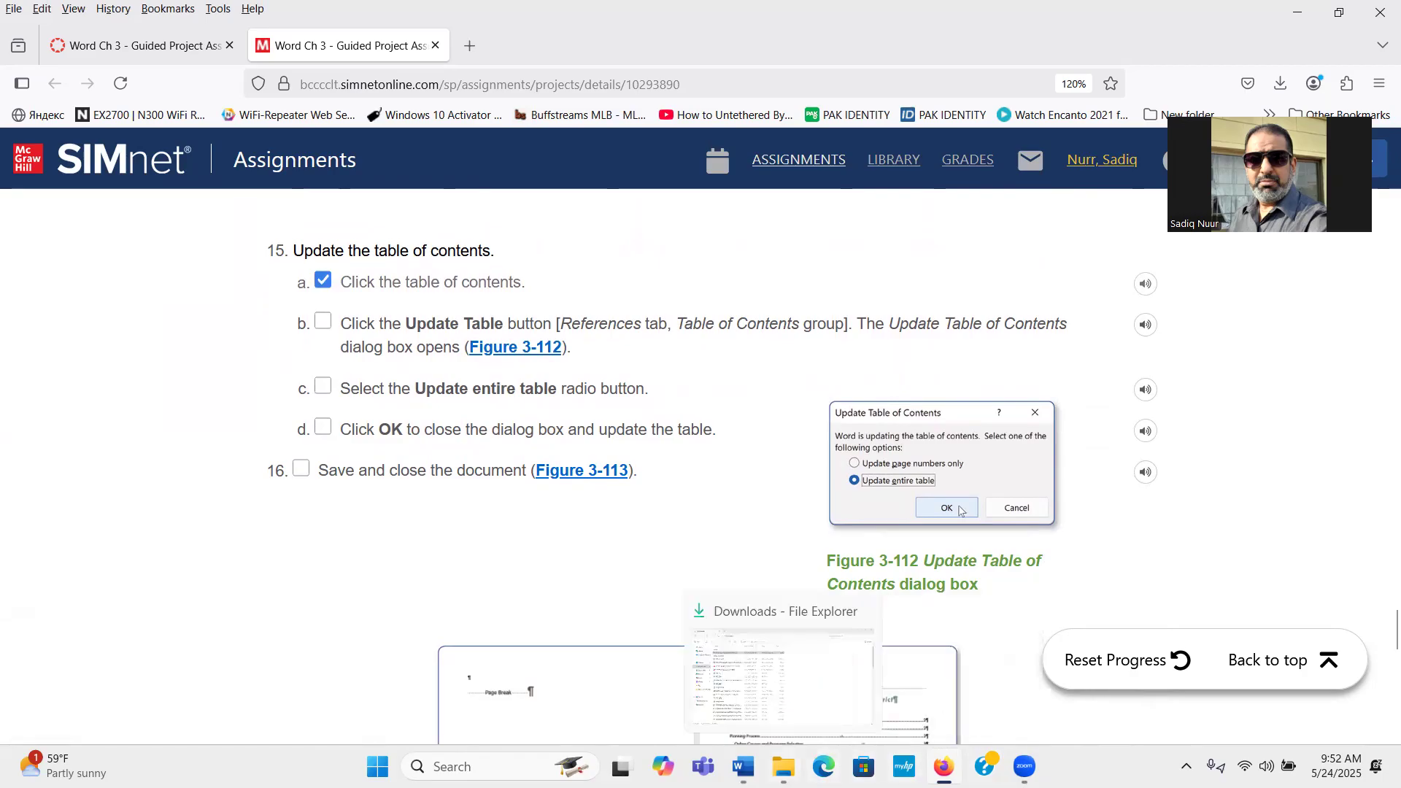
In Word, place the insertion point in the table of contents on page 2, and mark step 15b as completed in SIMnet
click(743, 766)
drag(1392, 281, 1385, 317)
click(603, 316)
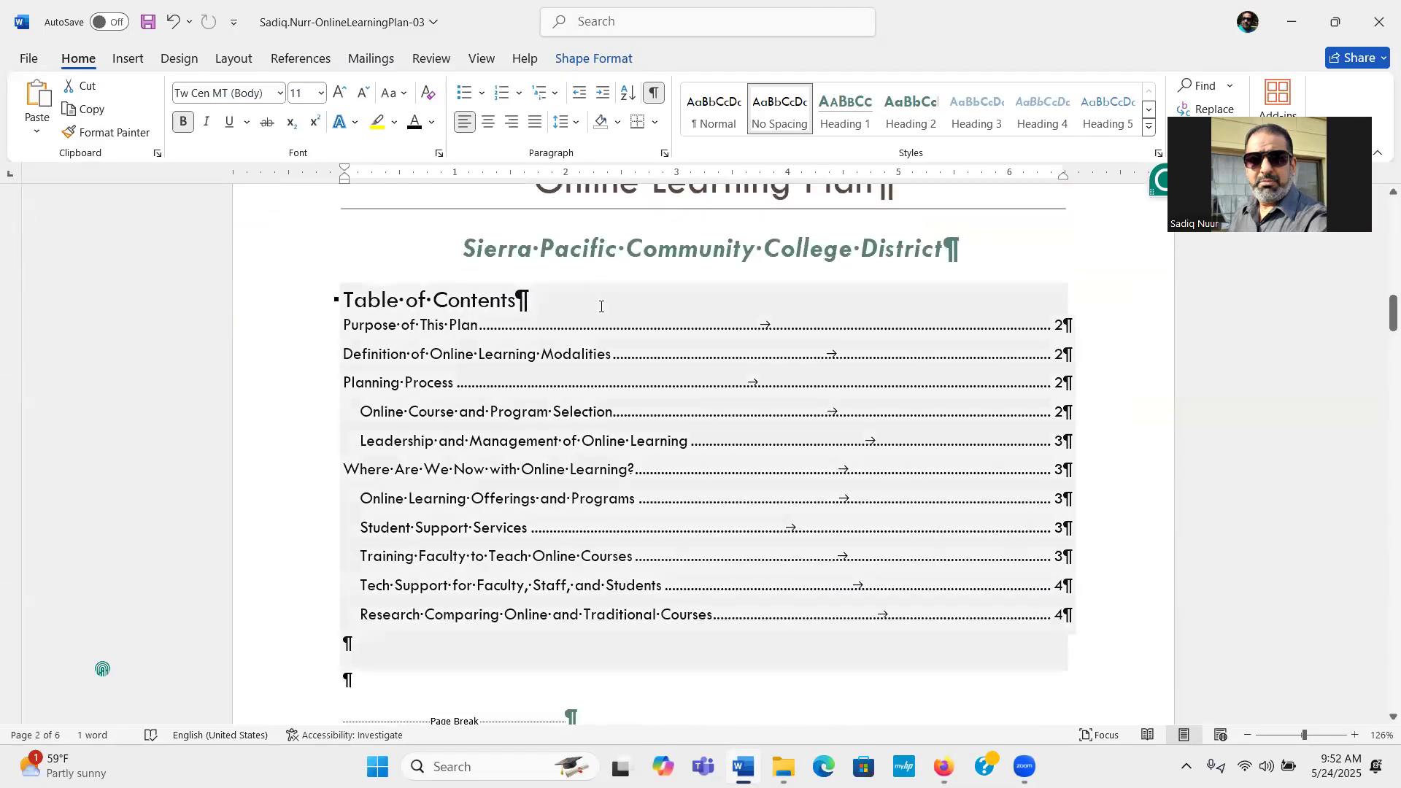
click(600, 306)
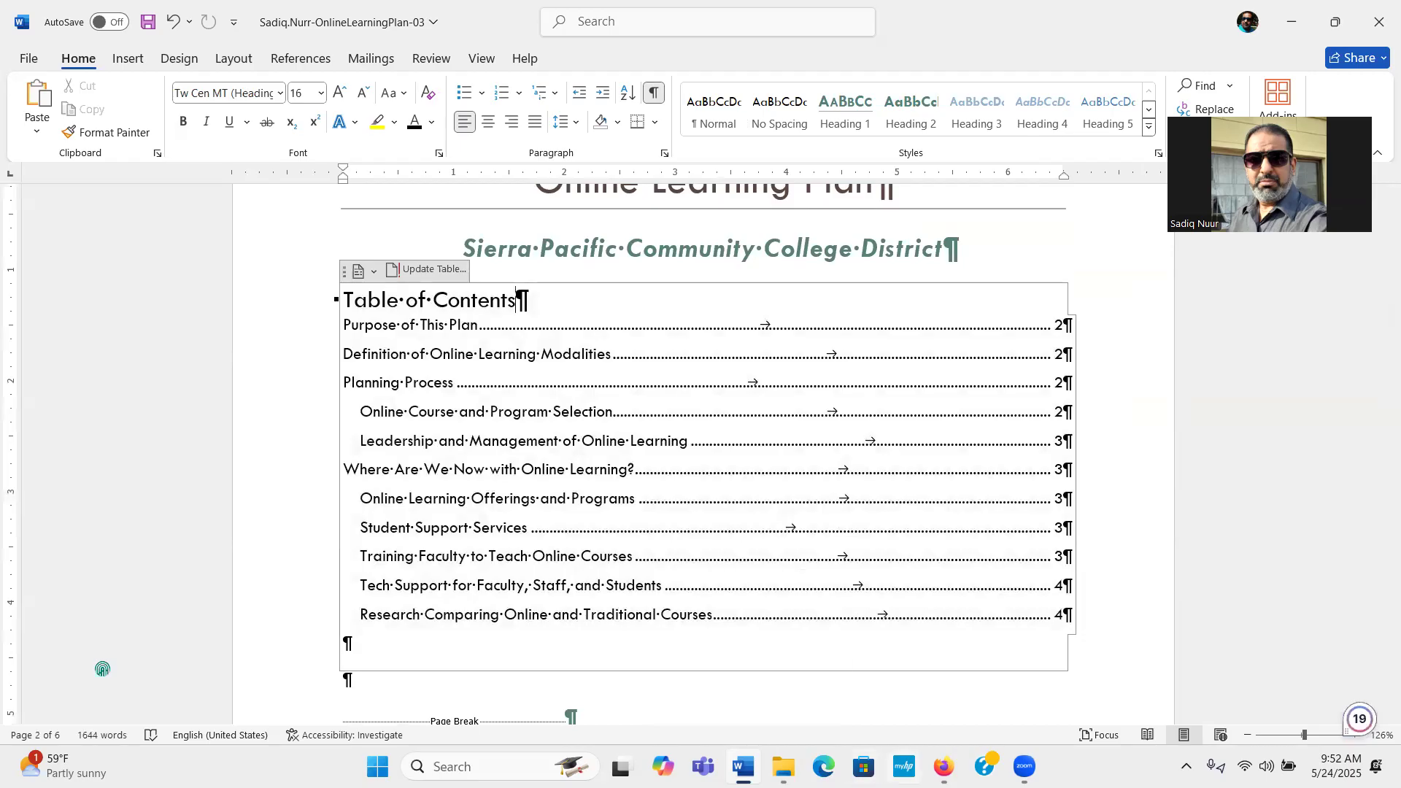
click(943, 766)
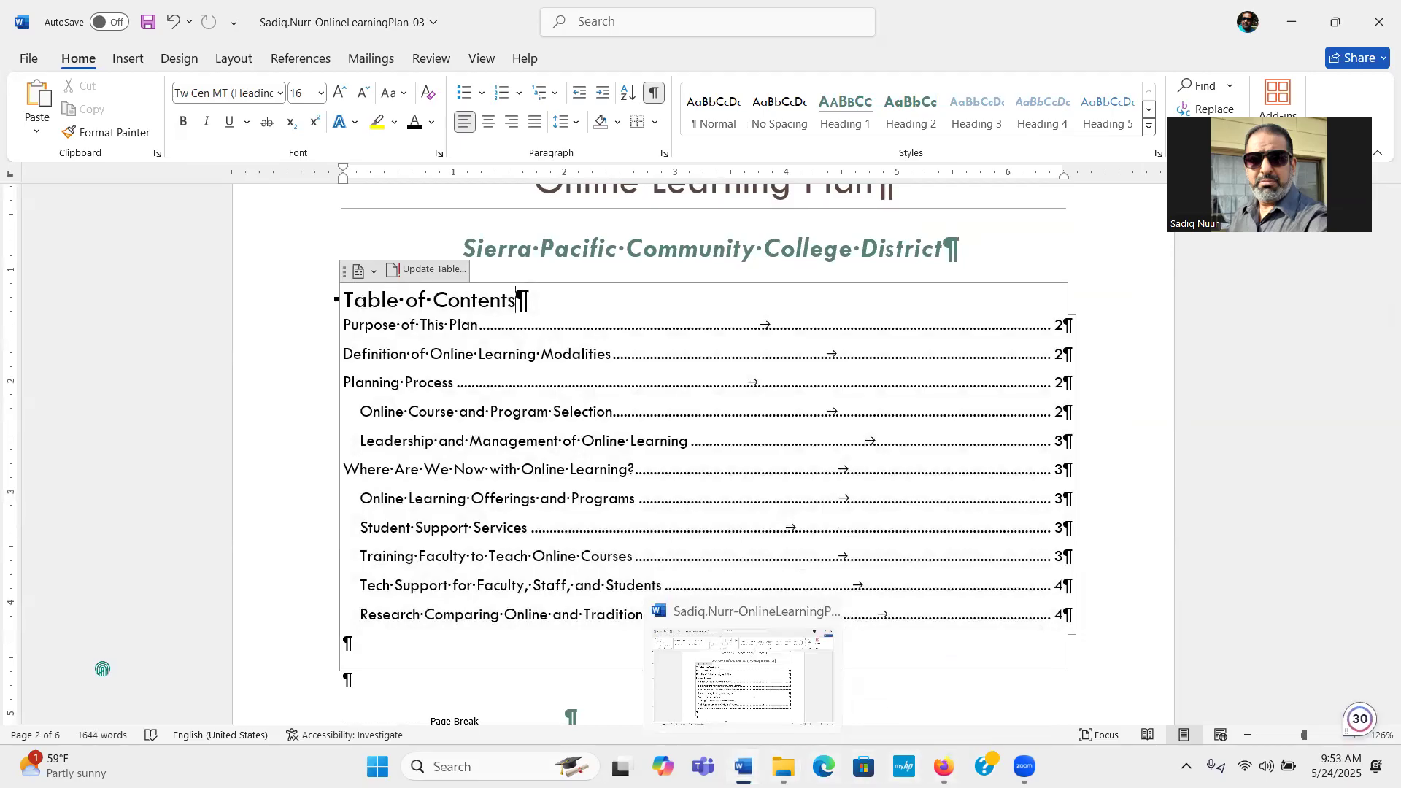
click(322, 321)
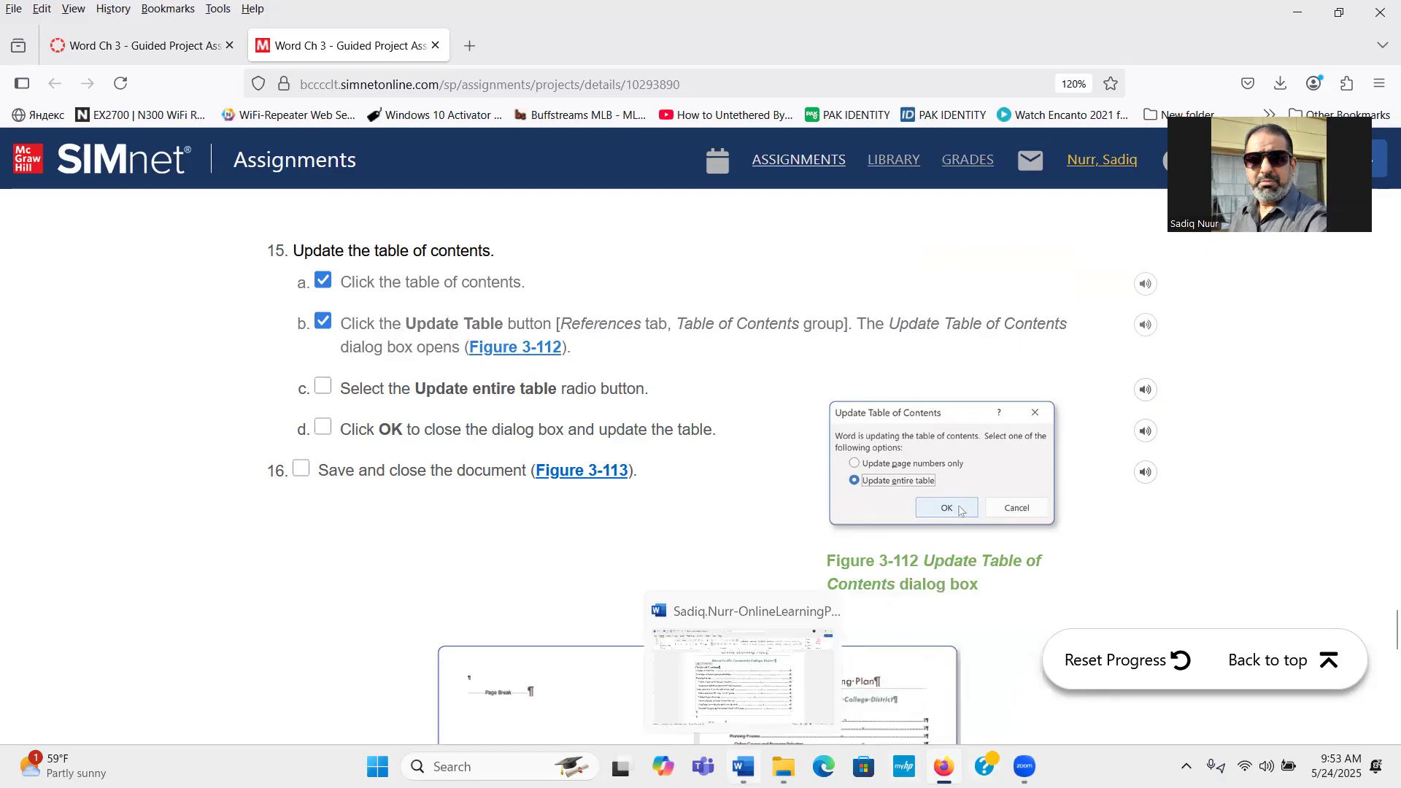
Return to Word, start updating the table of contents, and choose the Update entire table option
click(744, 766)
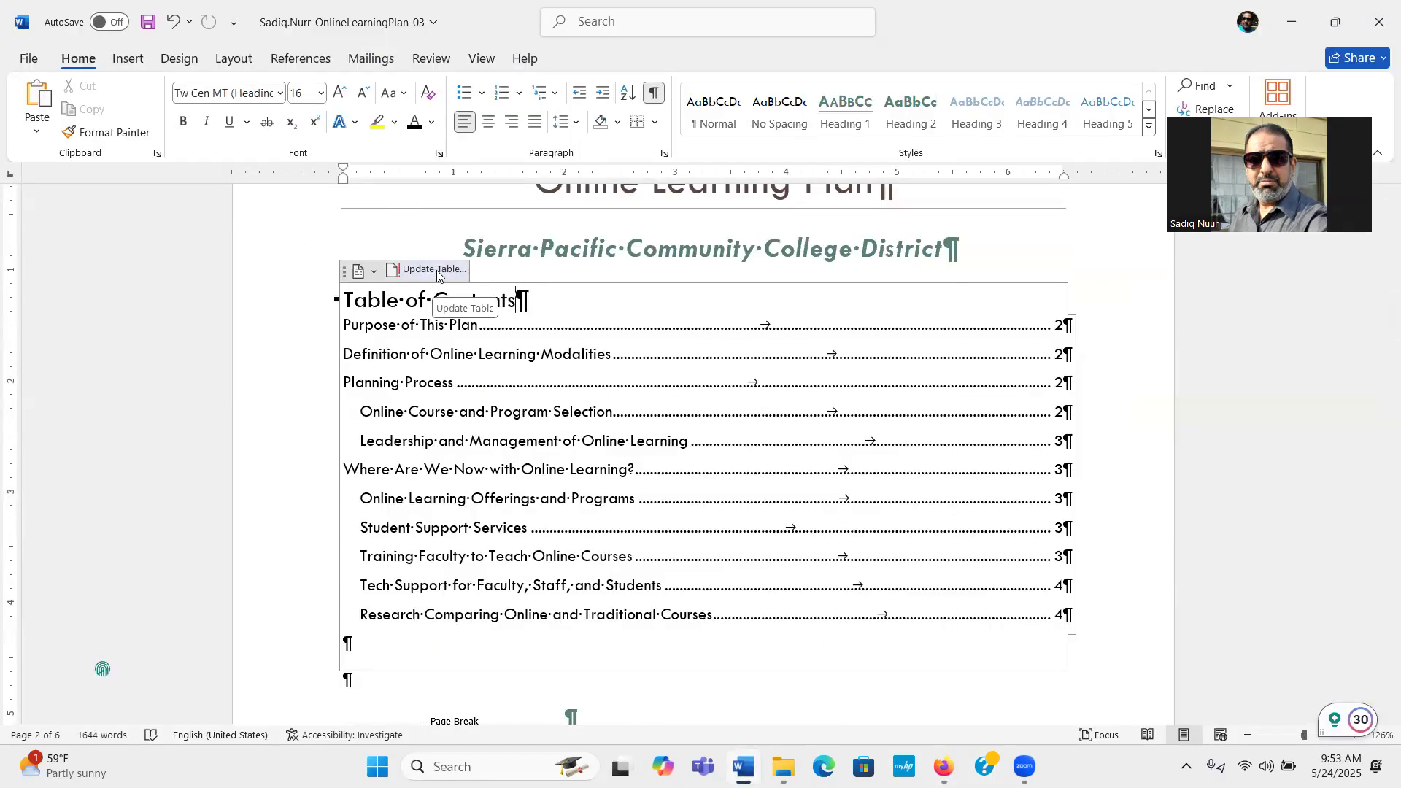
click(436, 271)
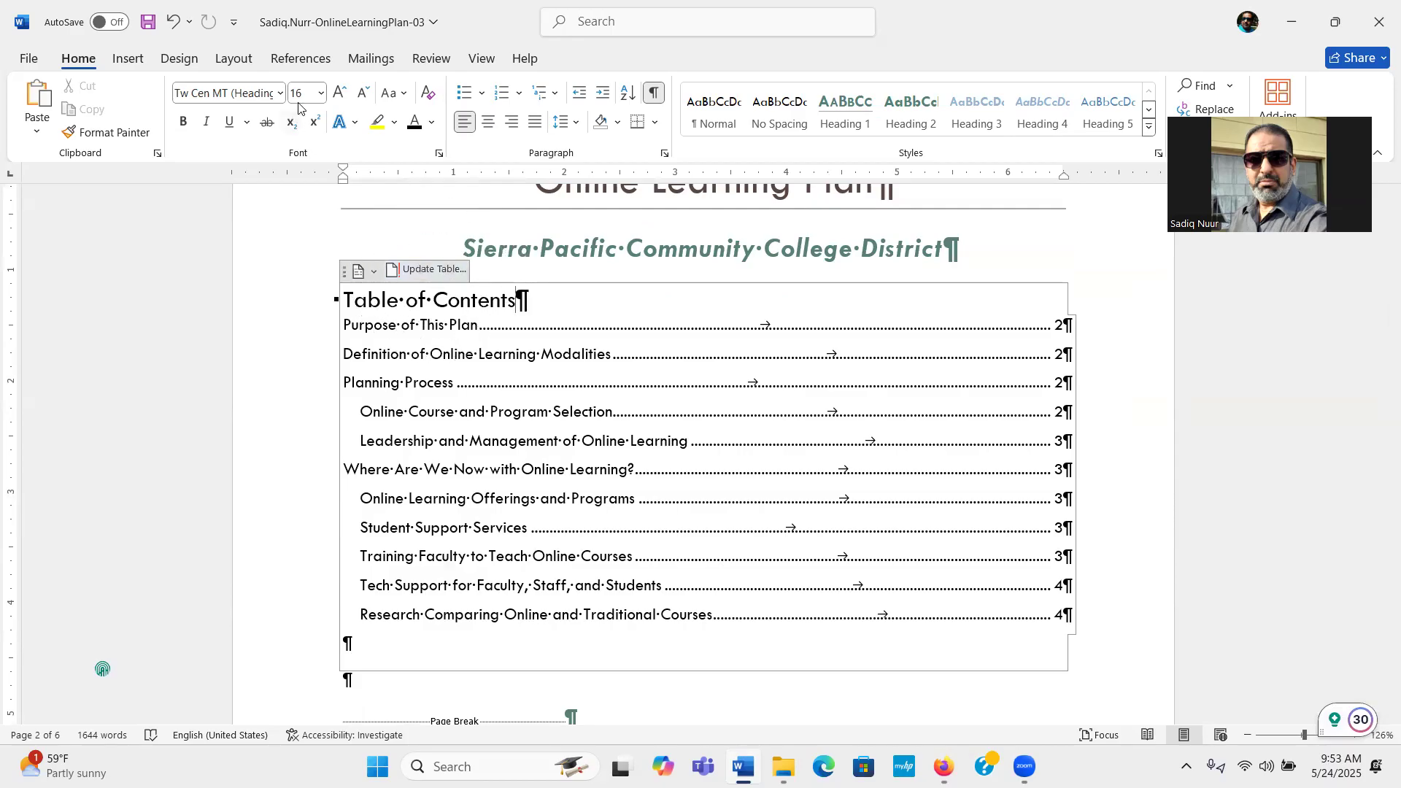
click(290, 64)
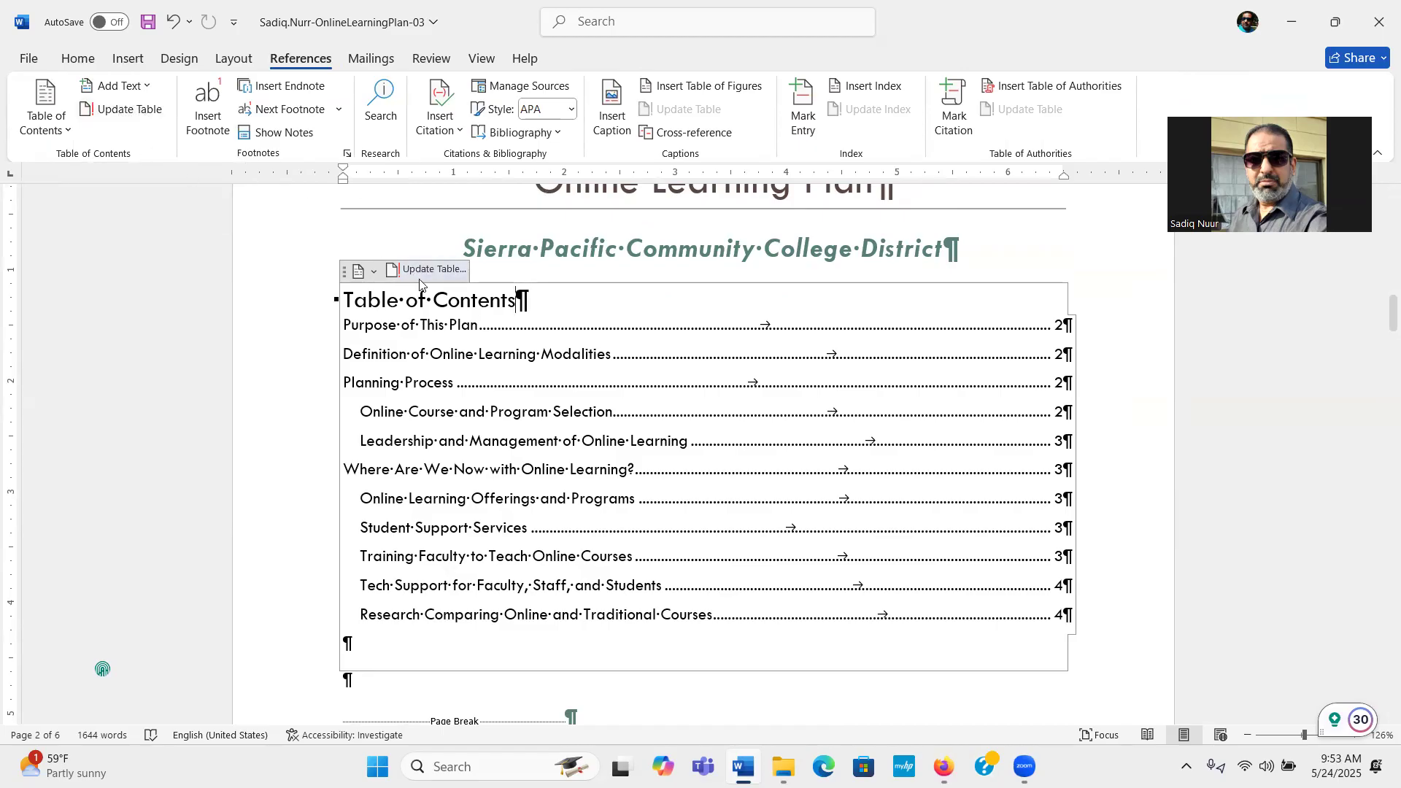
click(127, 110)
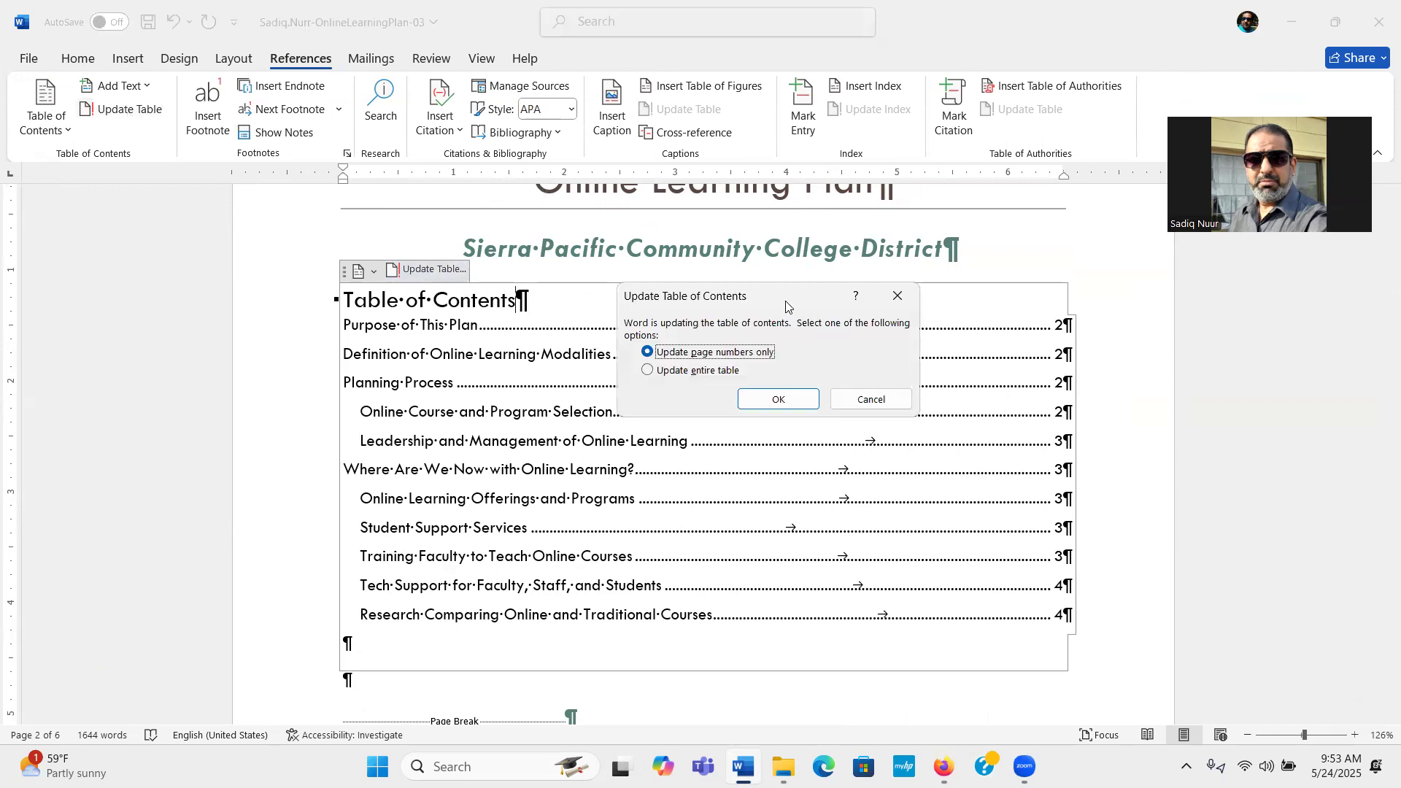
drag(785, 306, 851, 275)
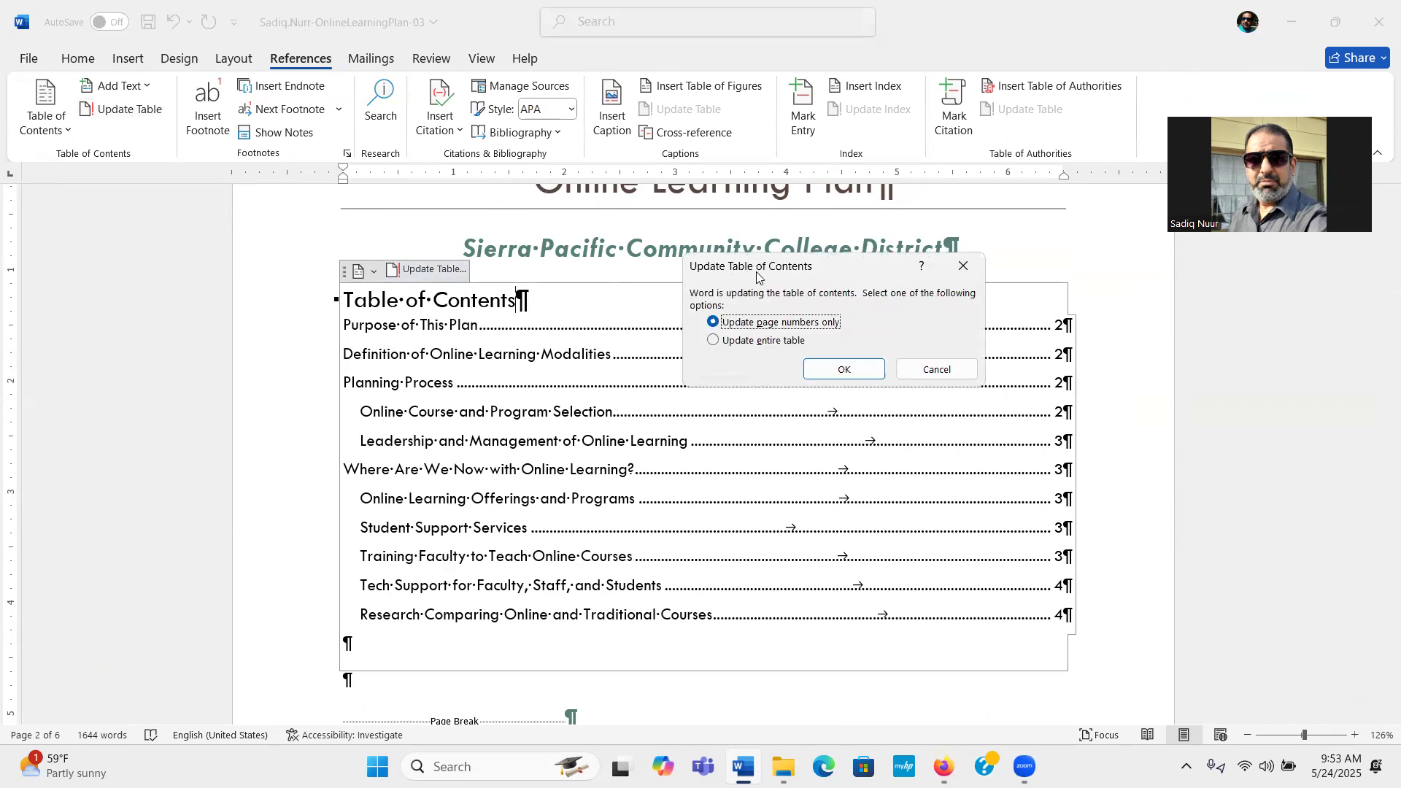
click(713, 342)
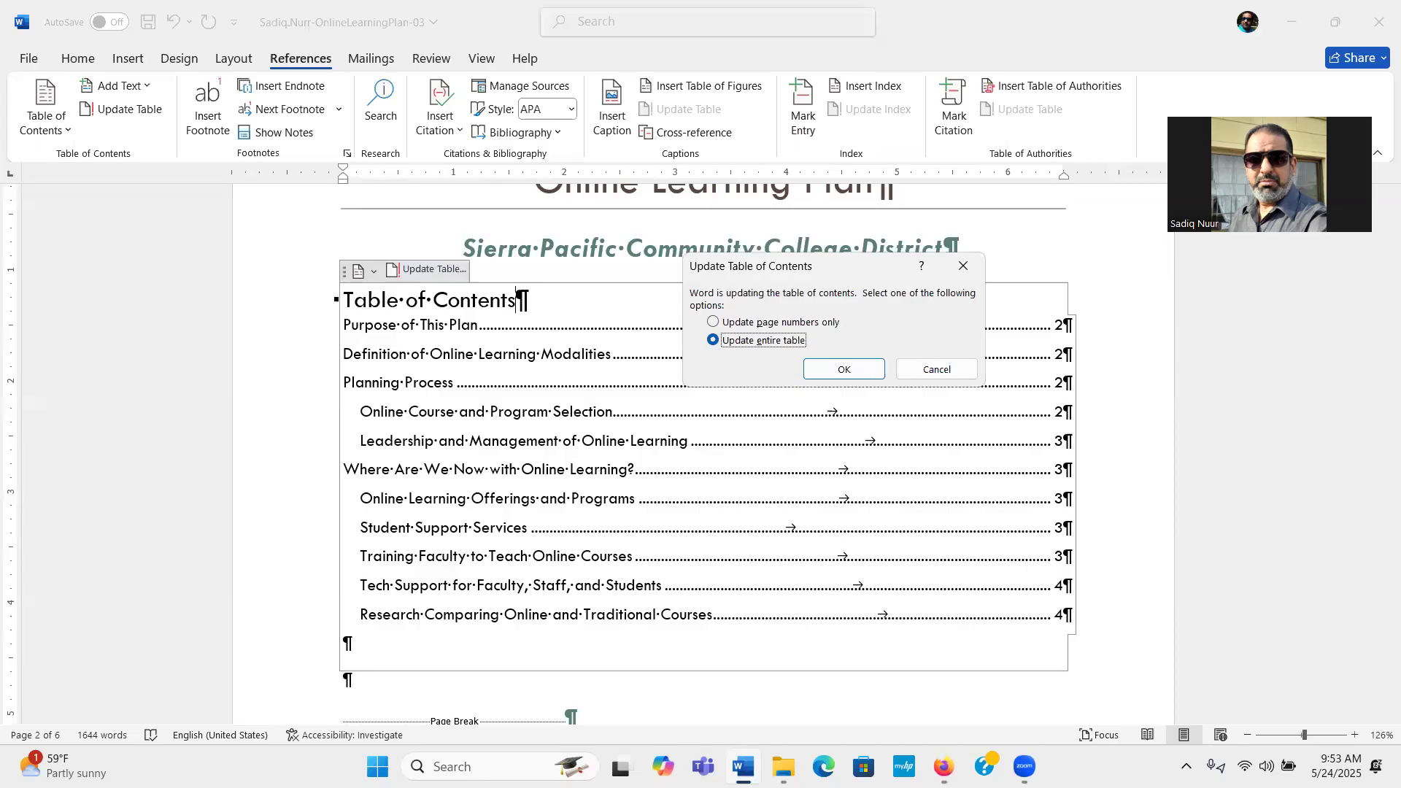
Switch to the SIMnet page and mark steps 15c and 15d as completed
click(943, 766)
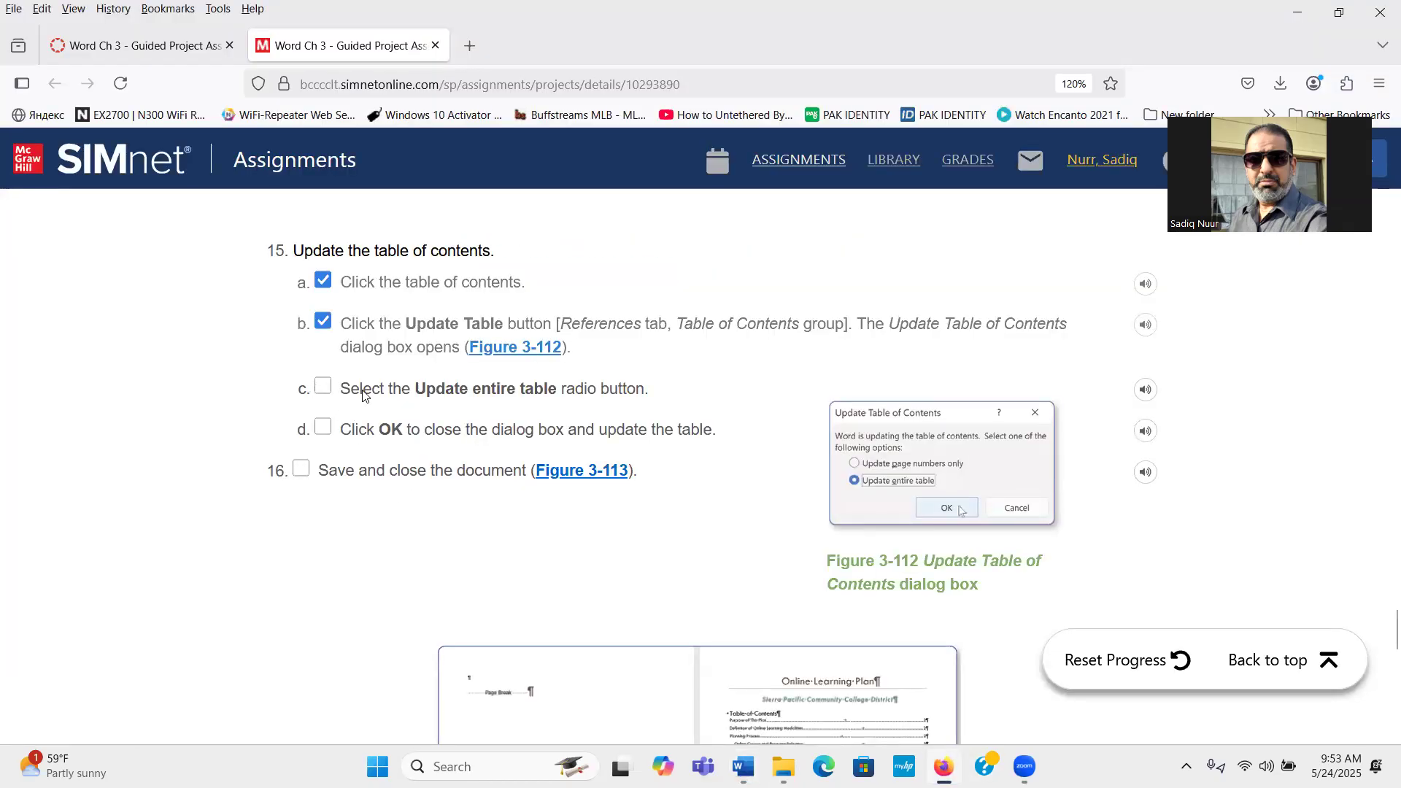
click(329, 392)
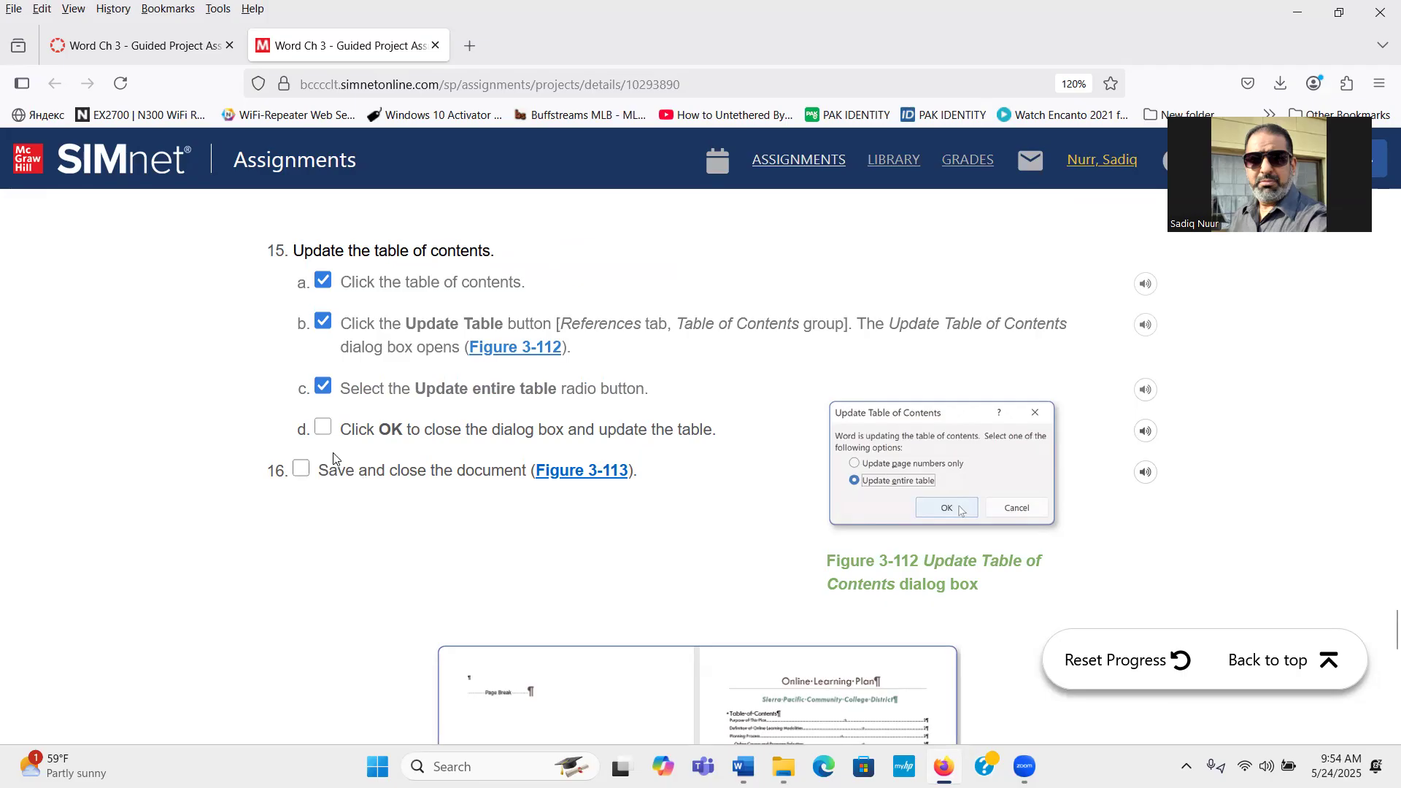
click(323, 430)
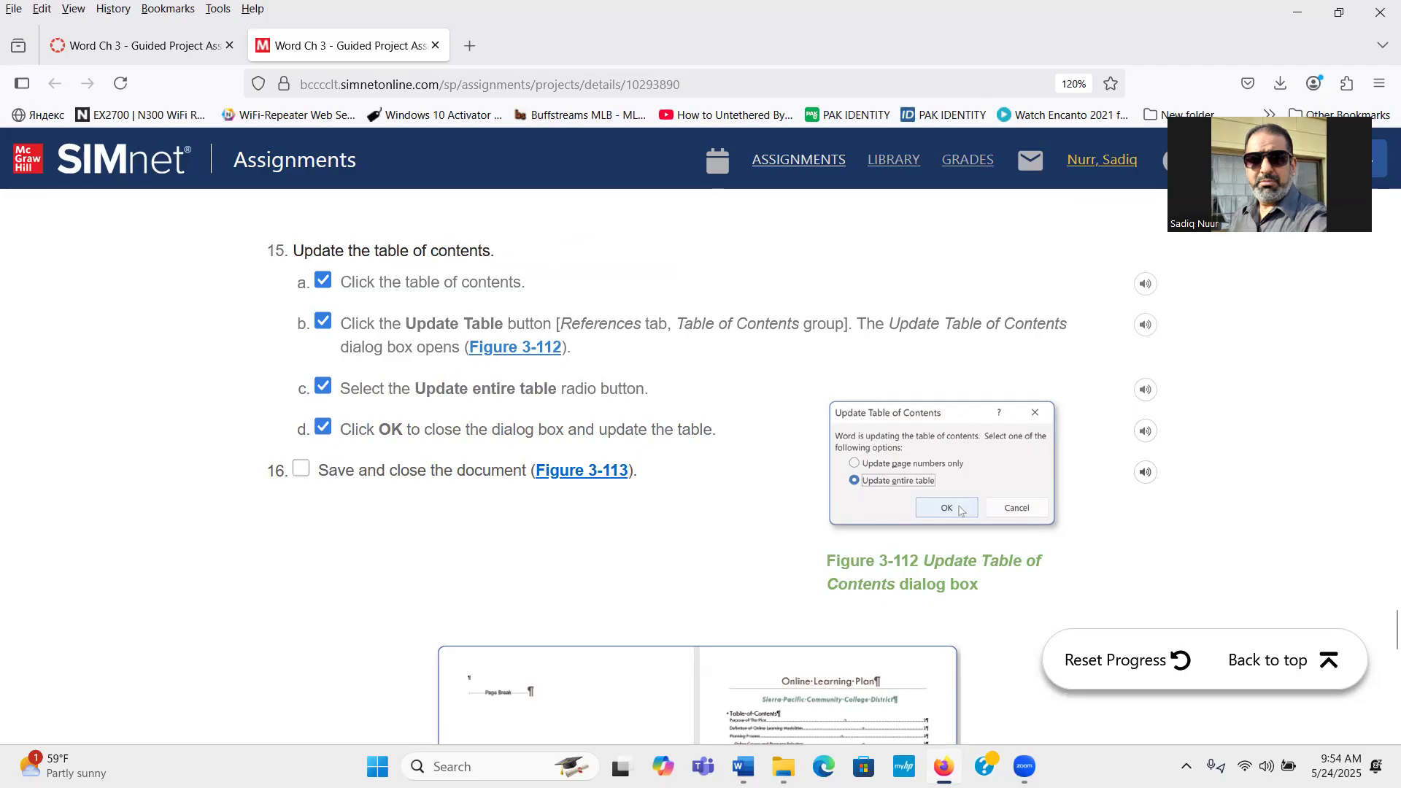
In Word, apply the table of contents update, and save and close the OnlineLearningPlan-03 document
click(944, 767)
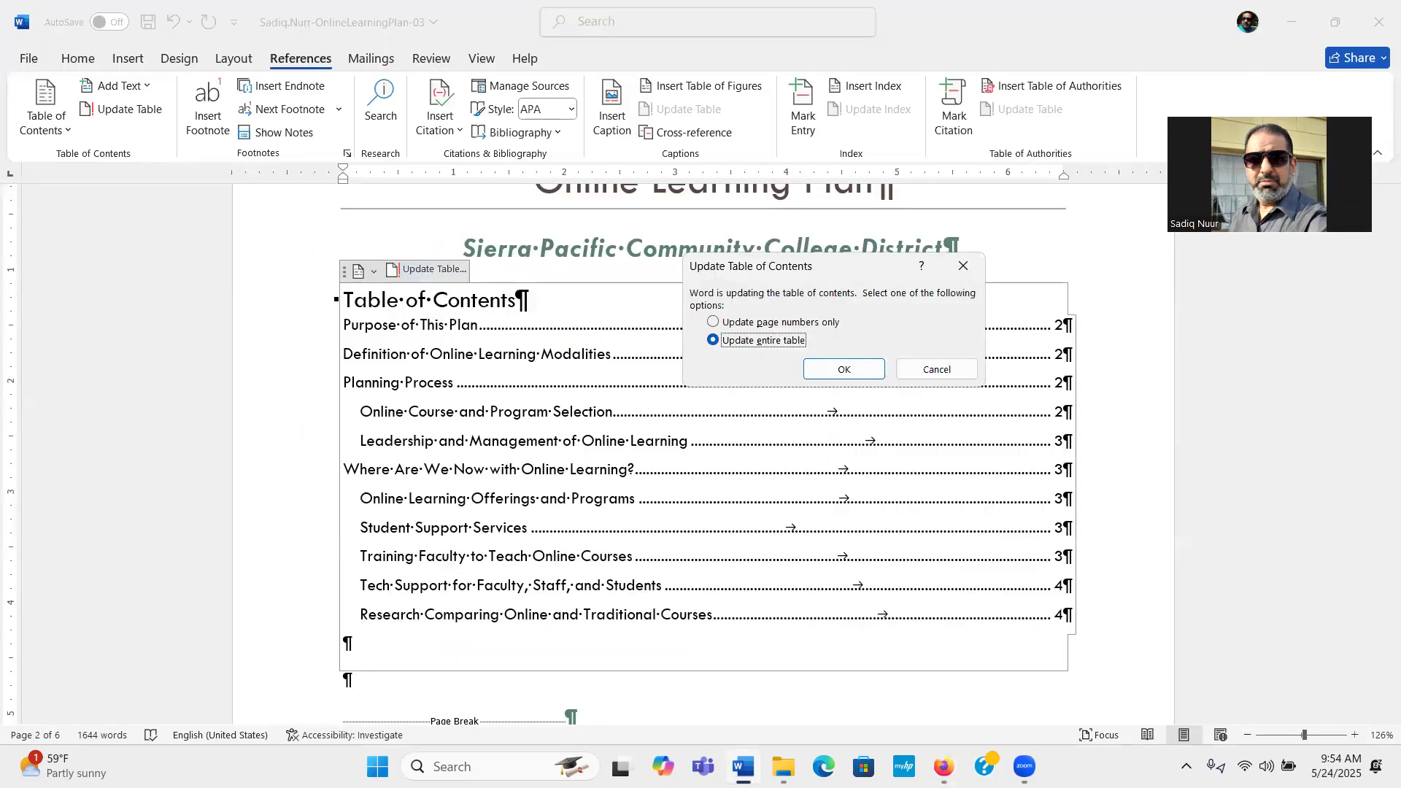
click(845, 368)
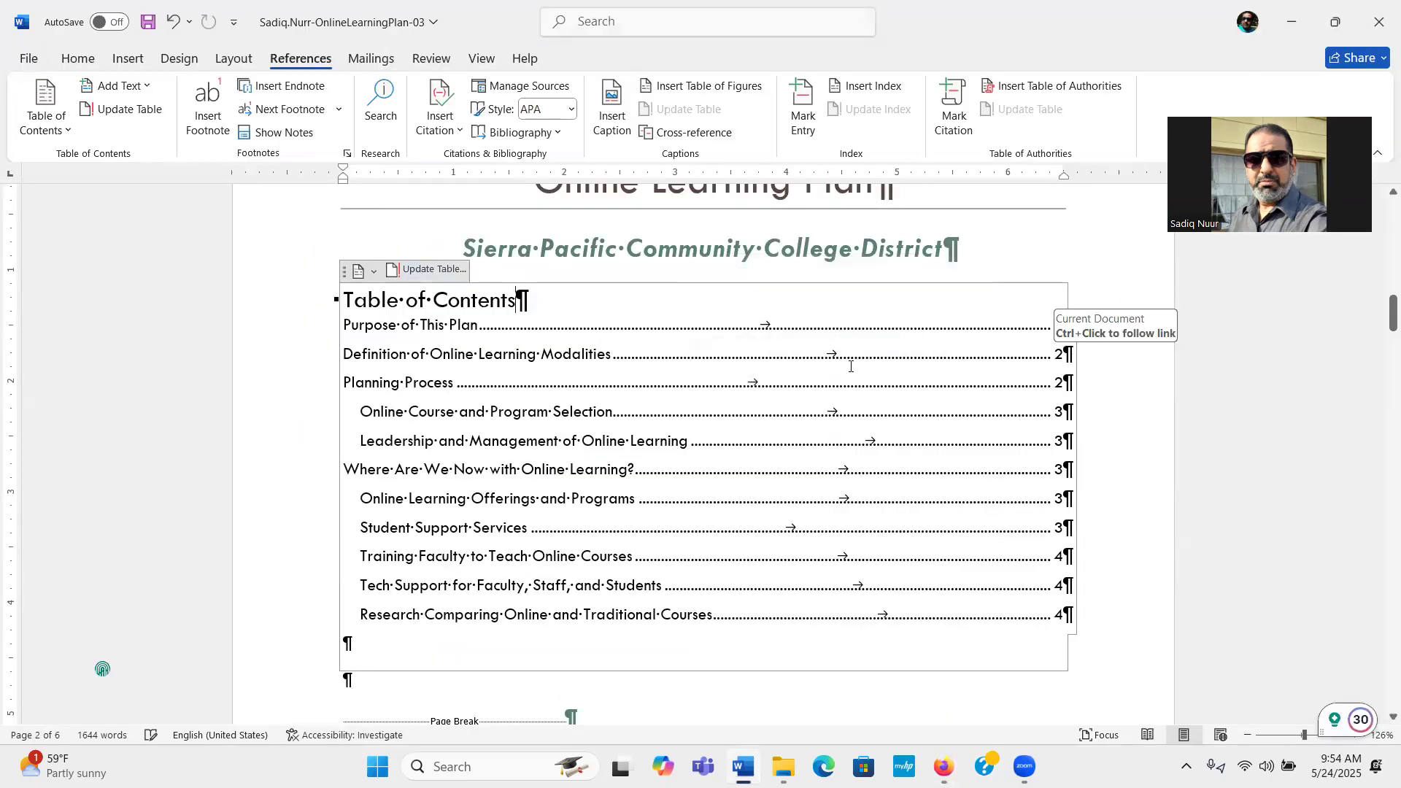
click(149, 26)
key(ctrl)
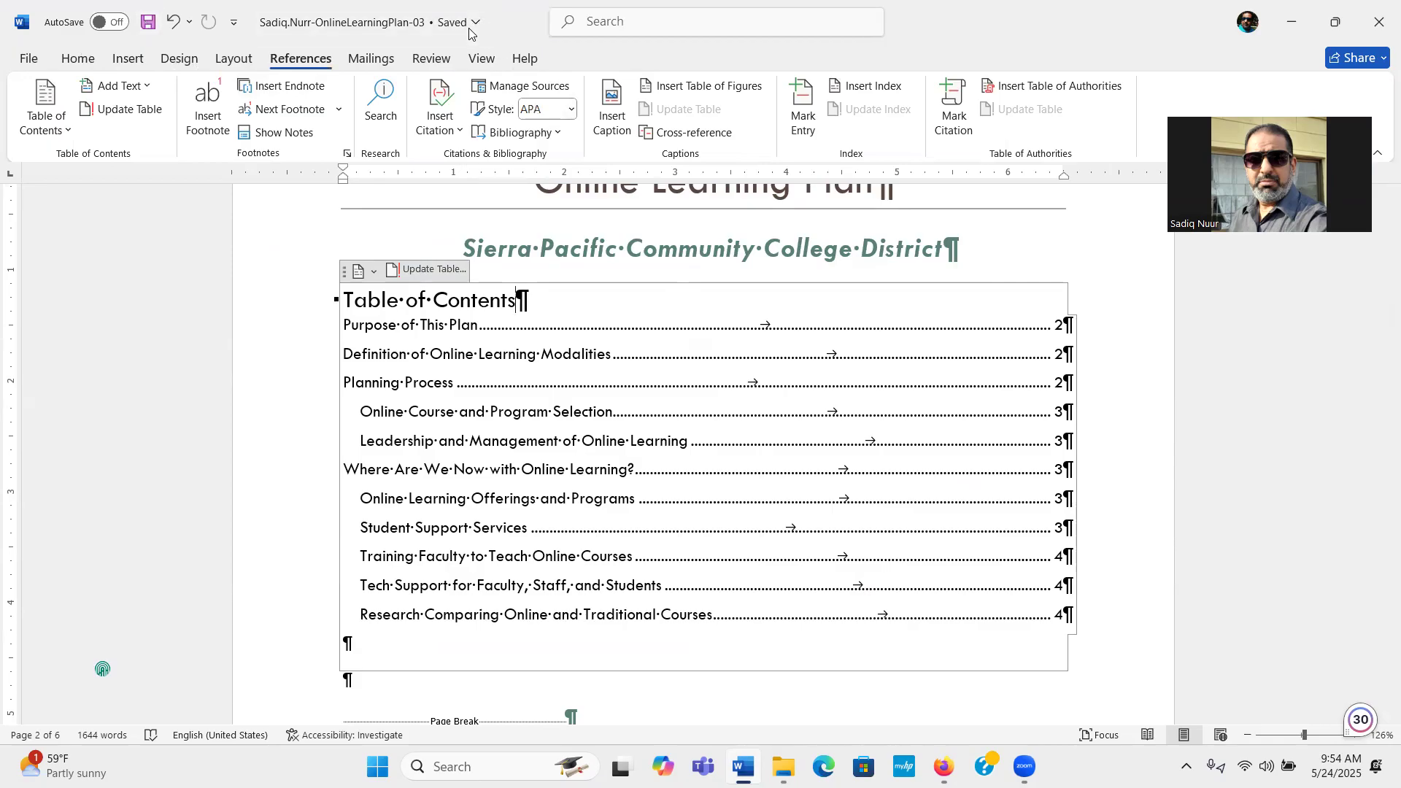
click(1377, 24)
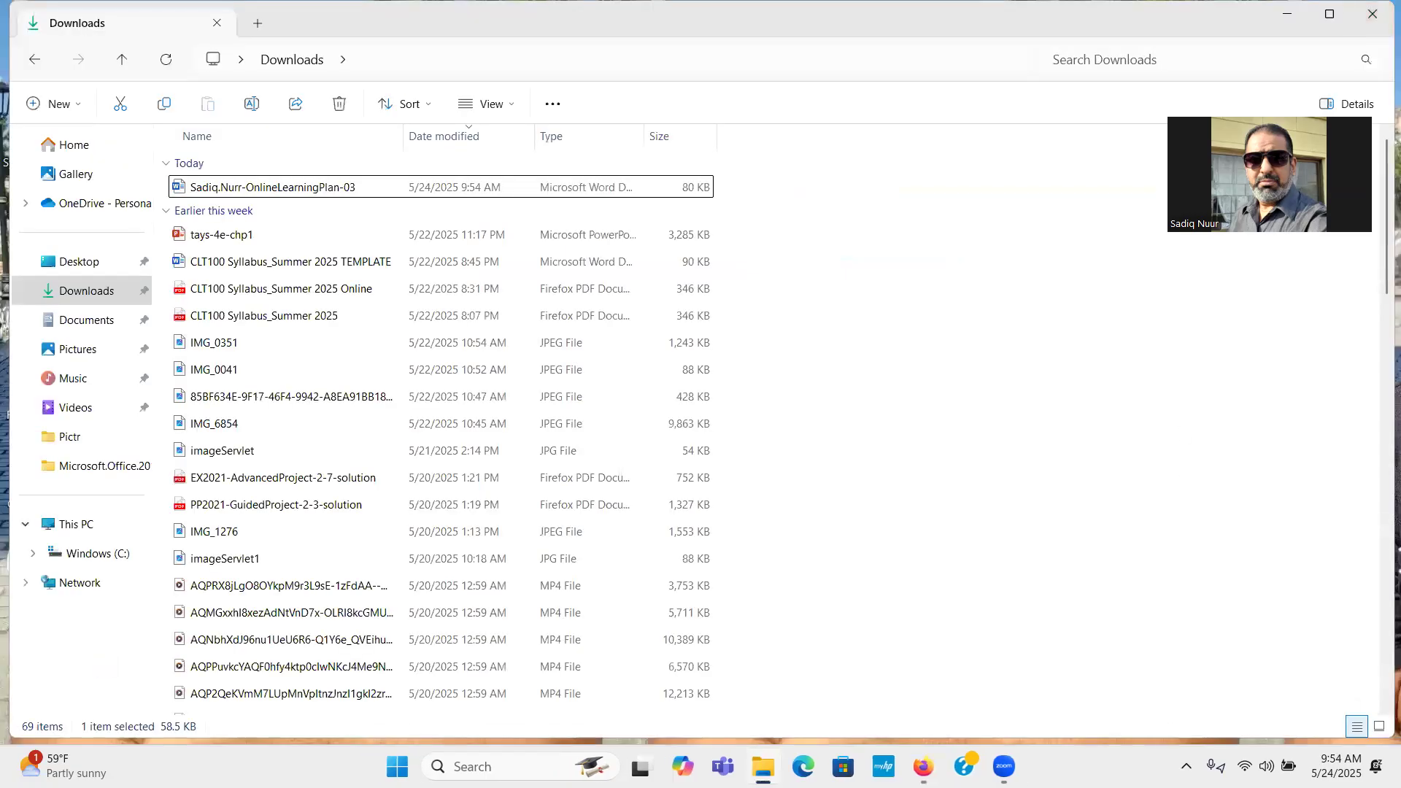
Switch to Firefox and close the SIMnet project tab to return to the Canvas assignment page
click(923, 766)
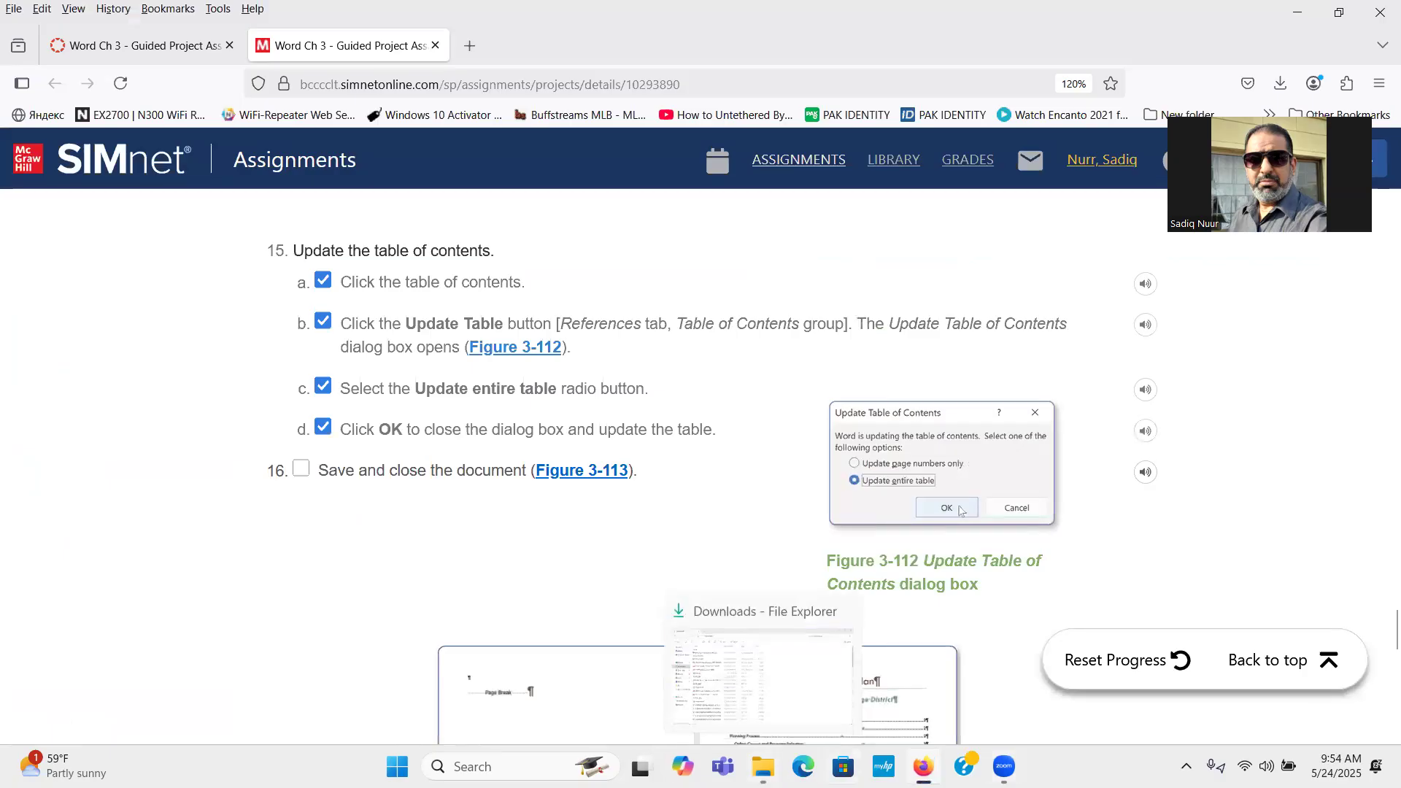
click(923, 766)
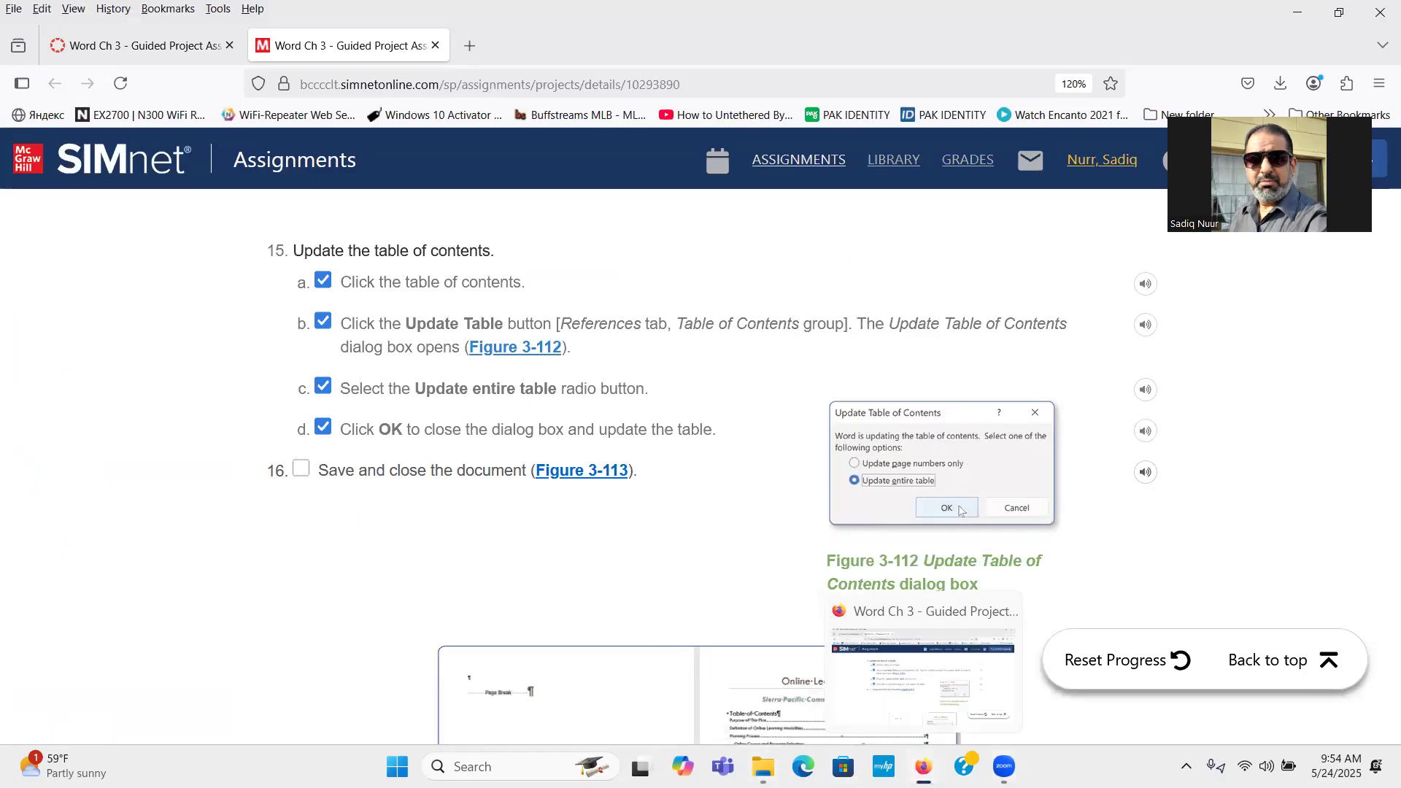
click(923, 766)
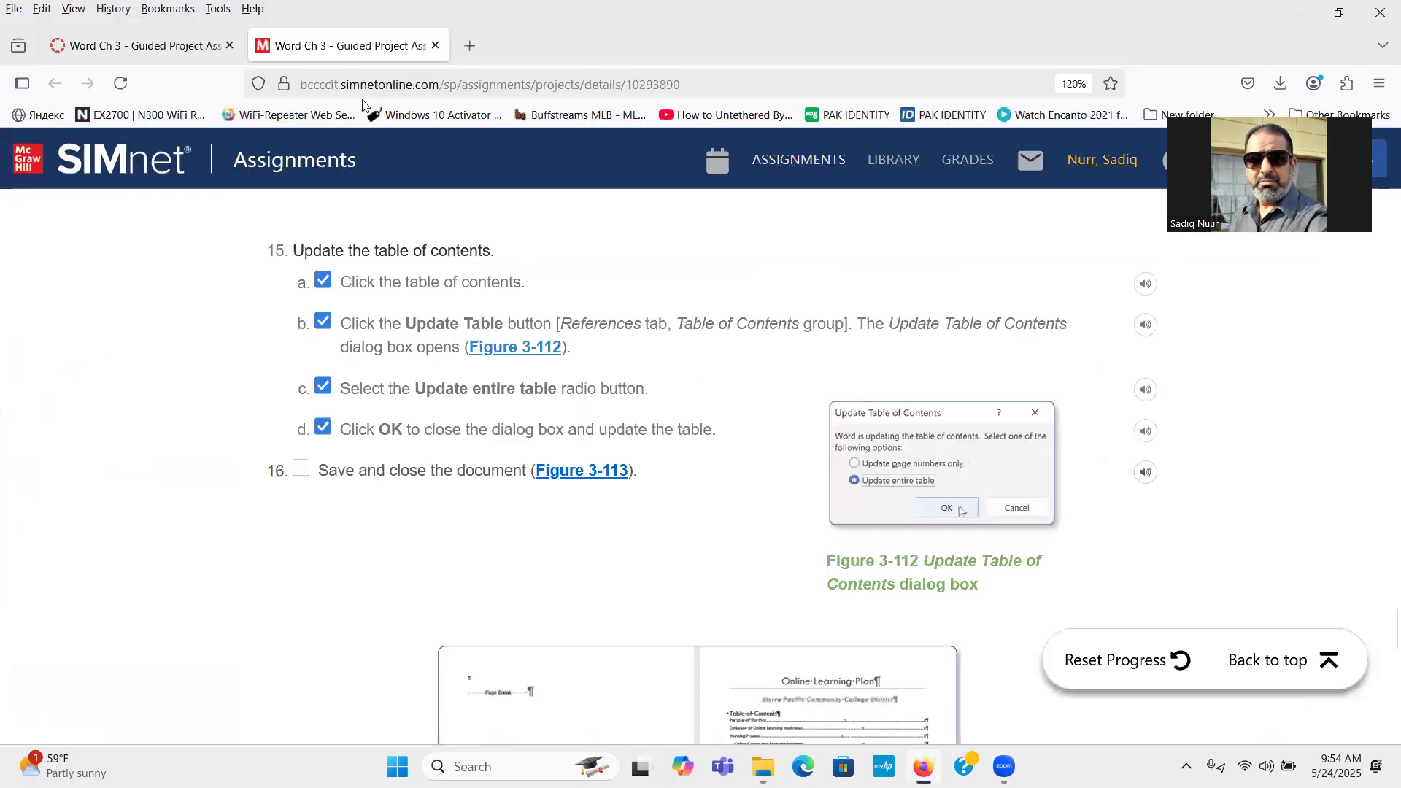
click(434, 46)
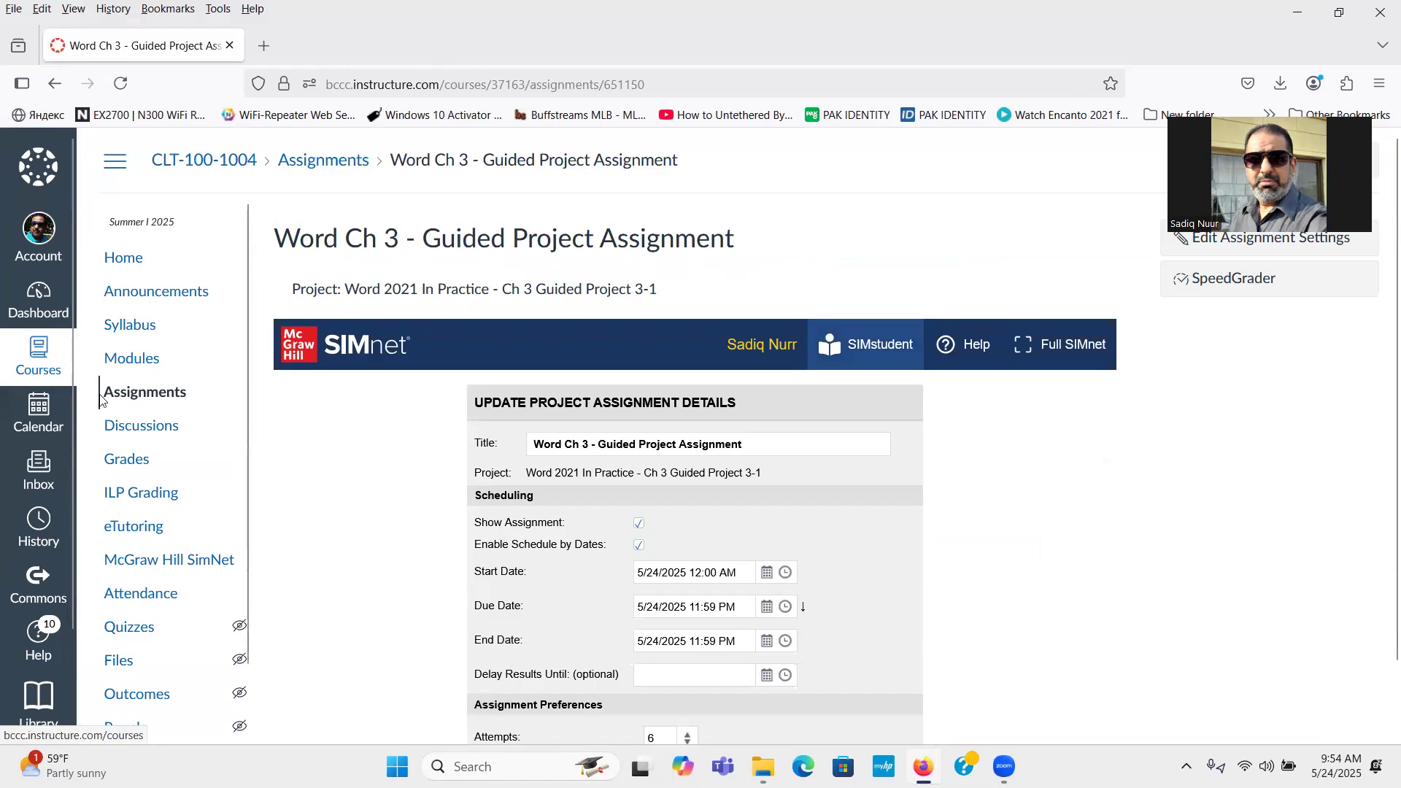
Open Word Ch 3 - Guided Project Assignment from the Canvas course's assignments and launch its SIMnet student view
click(136, 399)
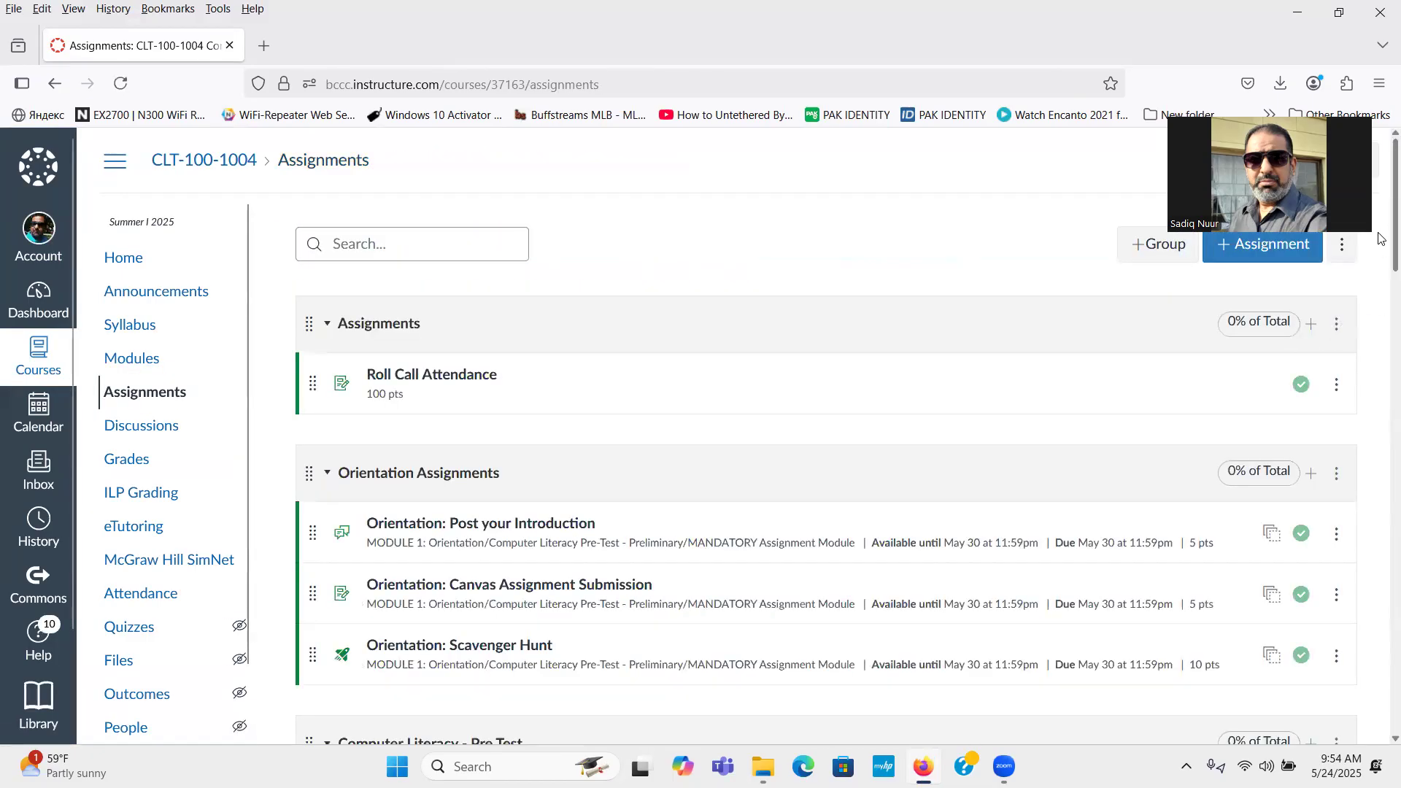
scroll(1381, 316, down, 4)
scroll(1381, 315, down, 12)
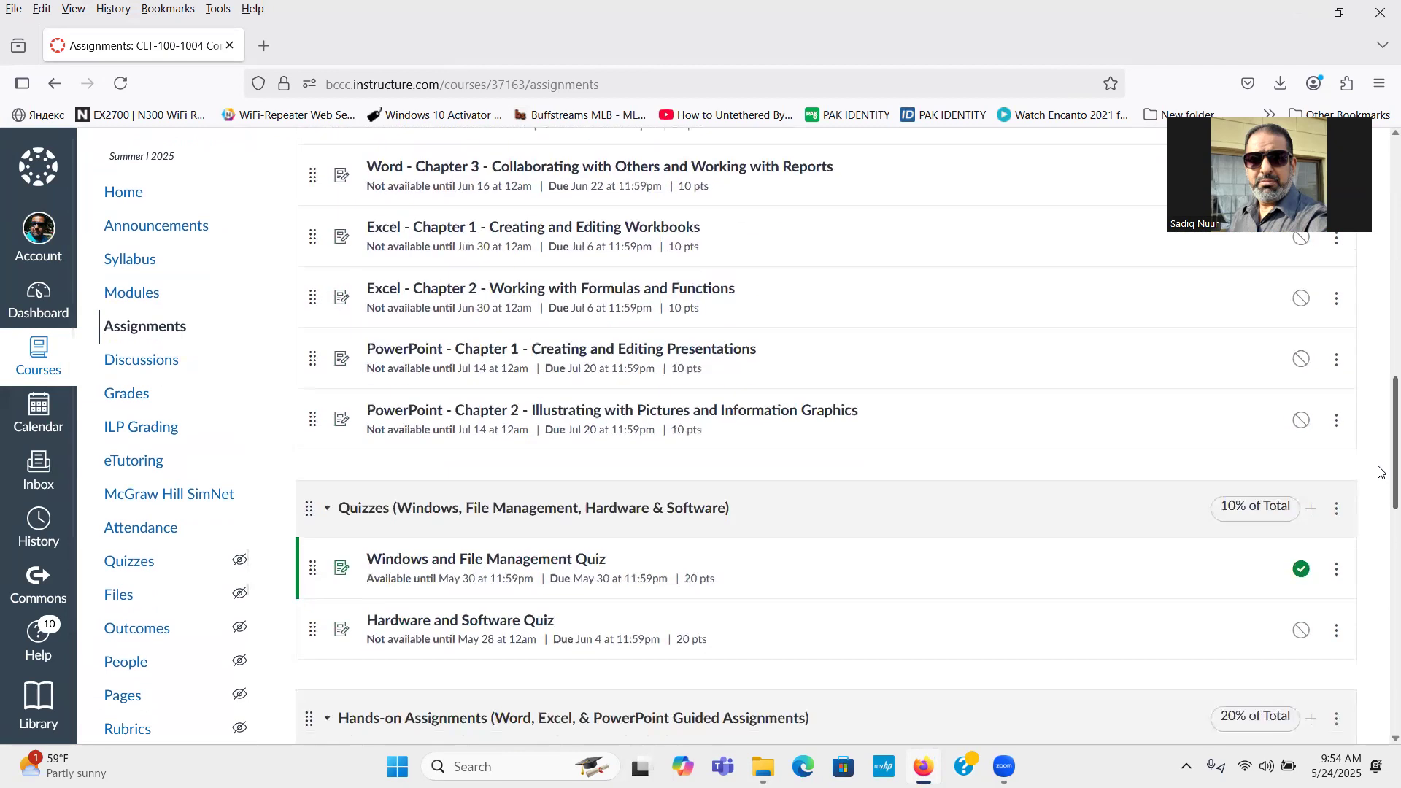
scroll(1381, 553, down, 1)
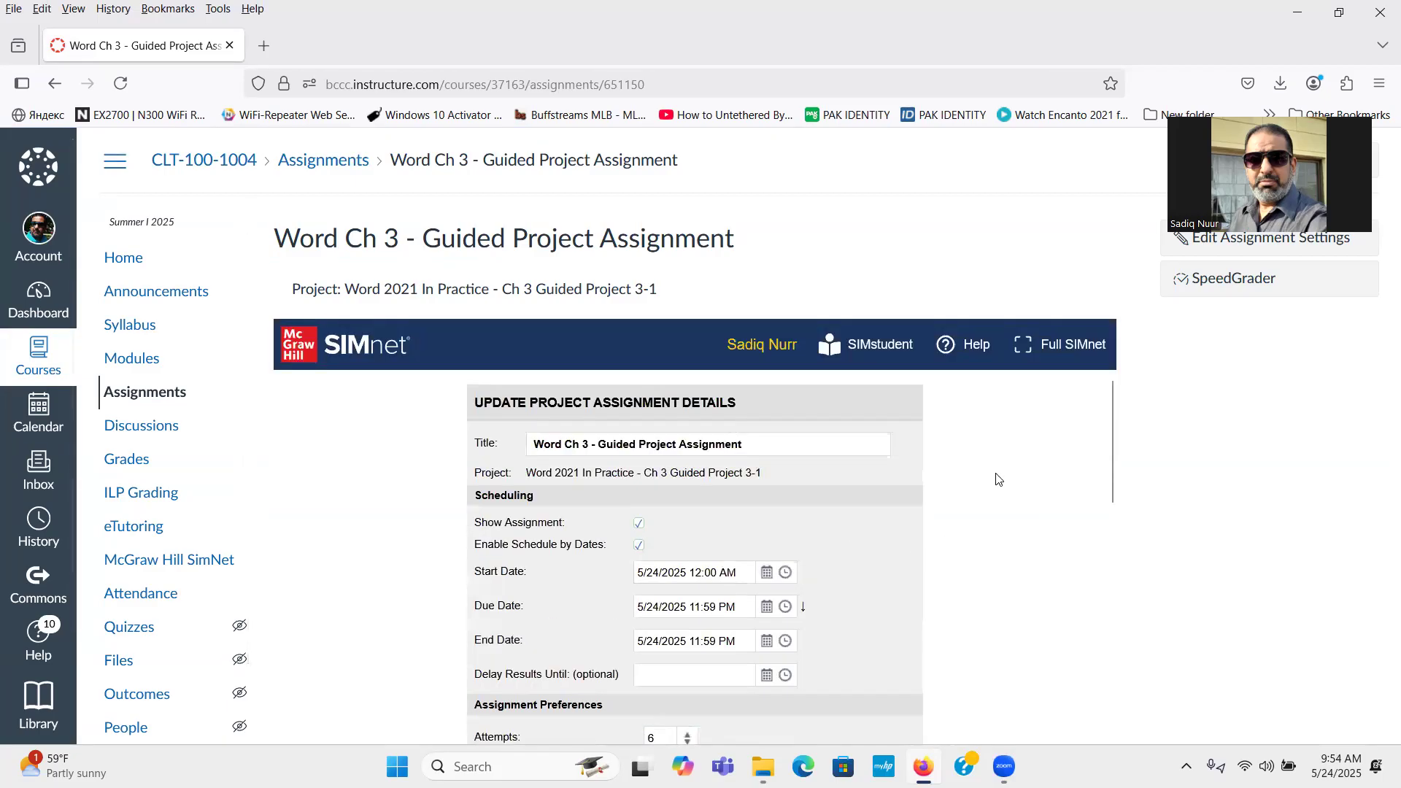
click(871, 353)
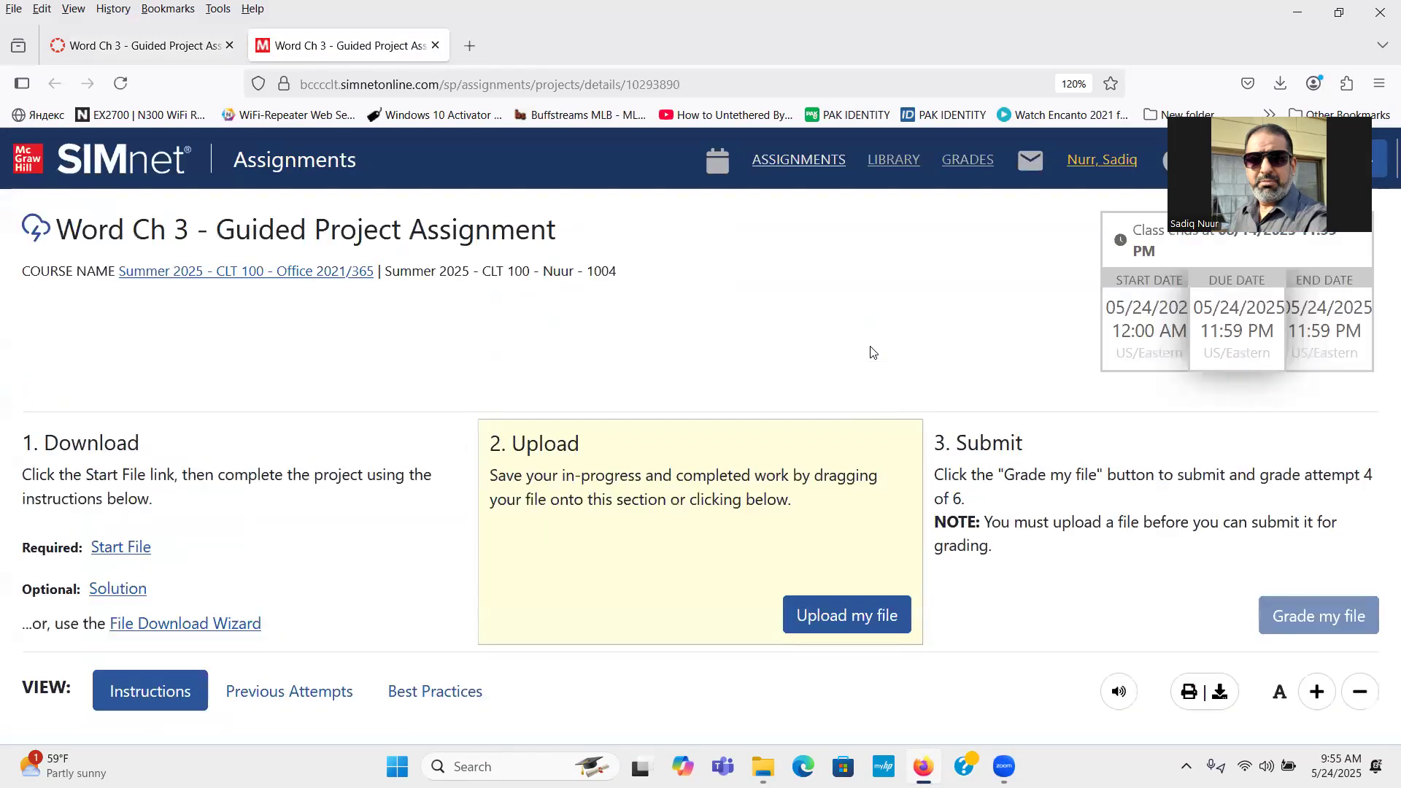
Upload the completed OnlineLearningPlan-03 document from the Downloads folder to SIMnet and submit it for grading
click(264, 550)
click(820, 617)
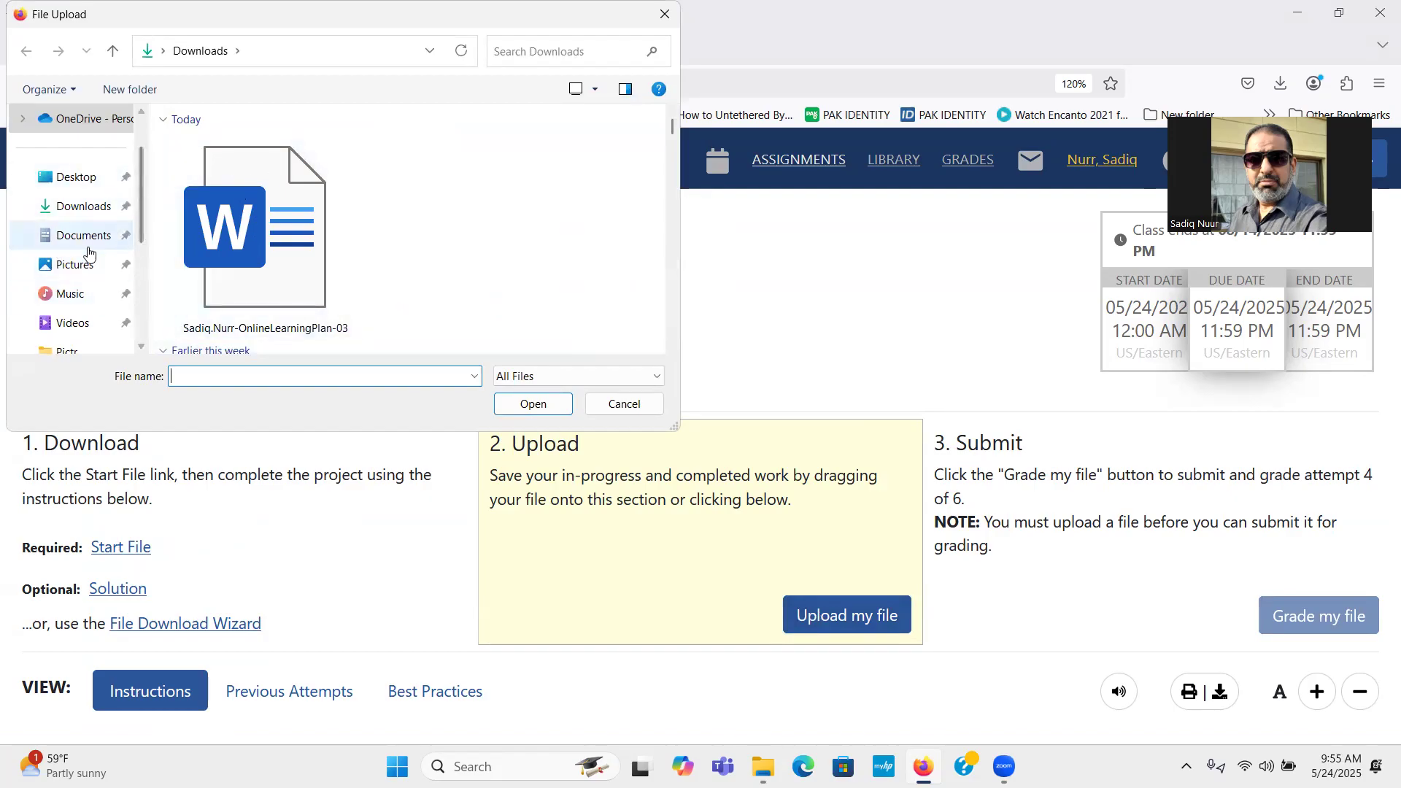
click(261, 256)
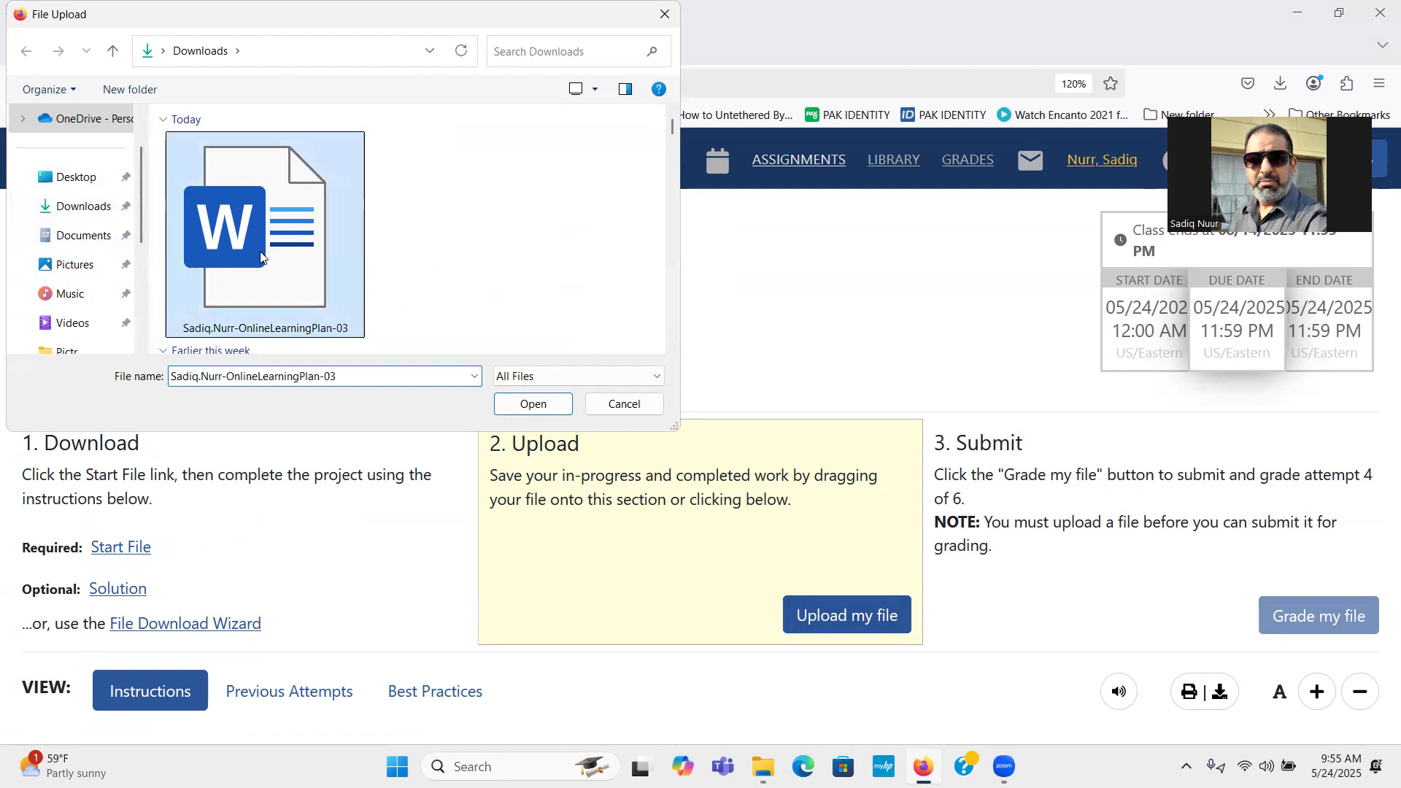
click(532, 406)
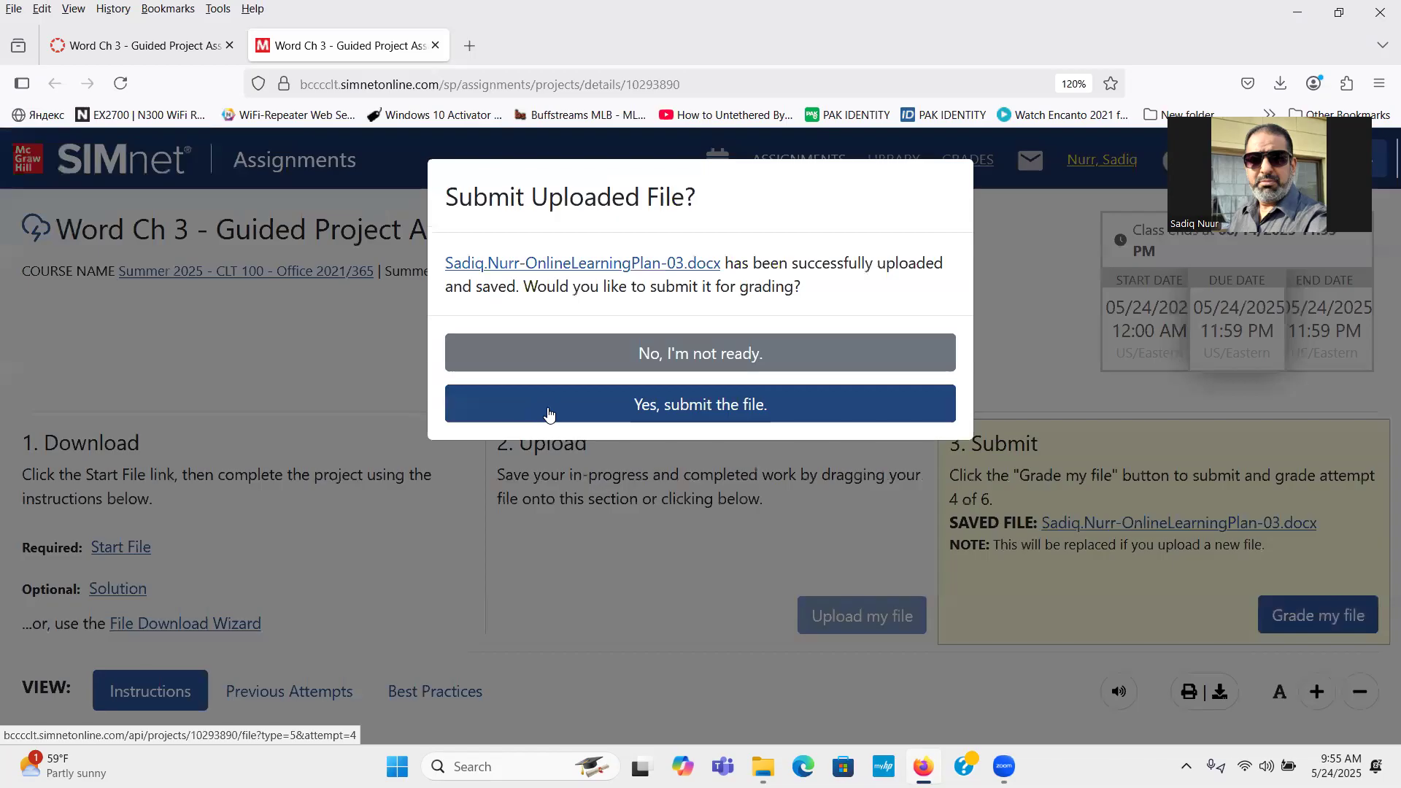
click(708, 406)
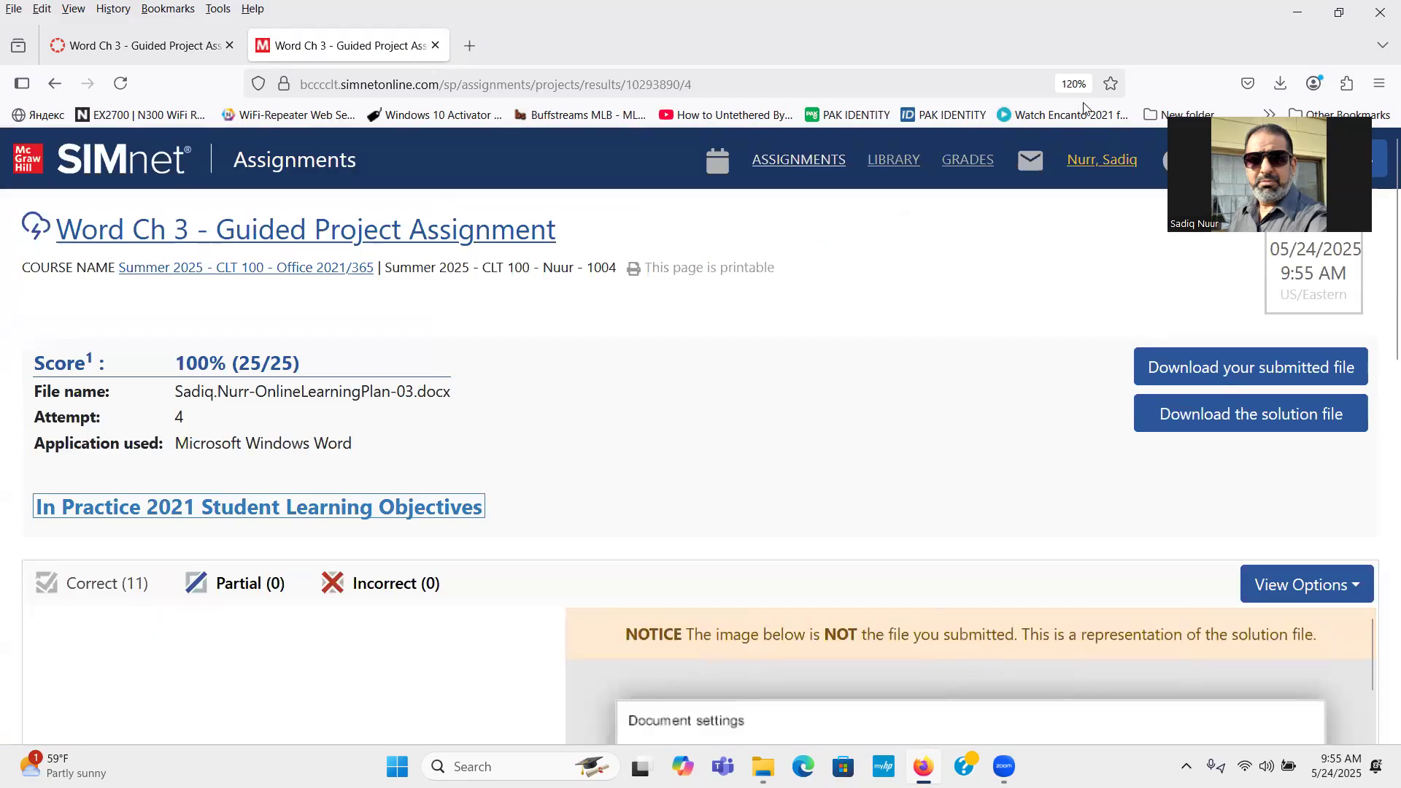
mouse_move(328, 333)
mouse_down()
mouse_move(102, 320)
mouse_move(18, 342)
mouse_move(123, 394)
mouse_move(197, 390)
mouse_move(329, 374)
mouse_move(358, 335)
mouse_move(320, 321)
mouse_up()
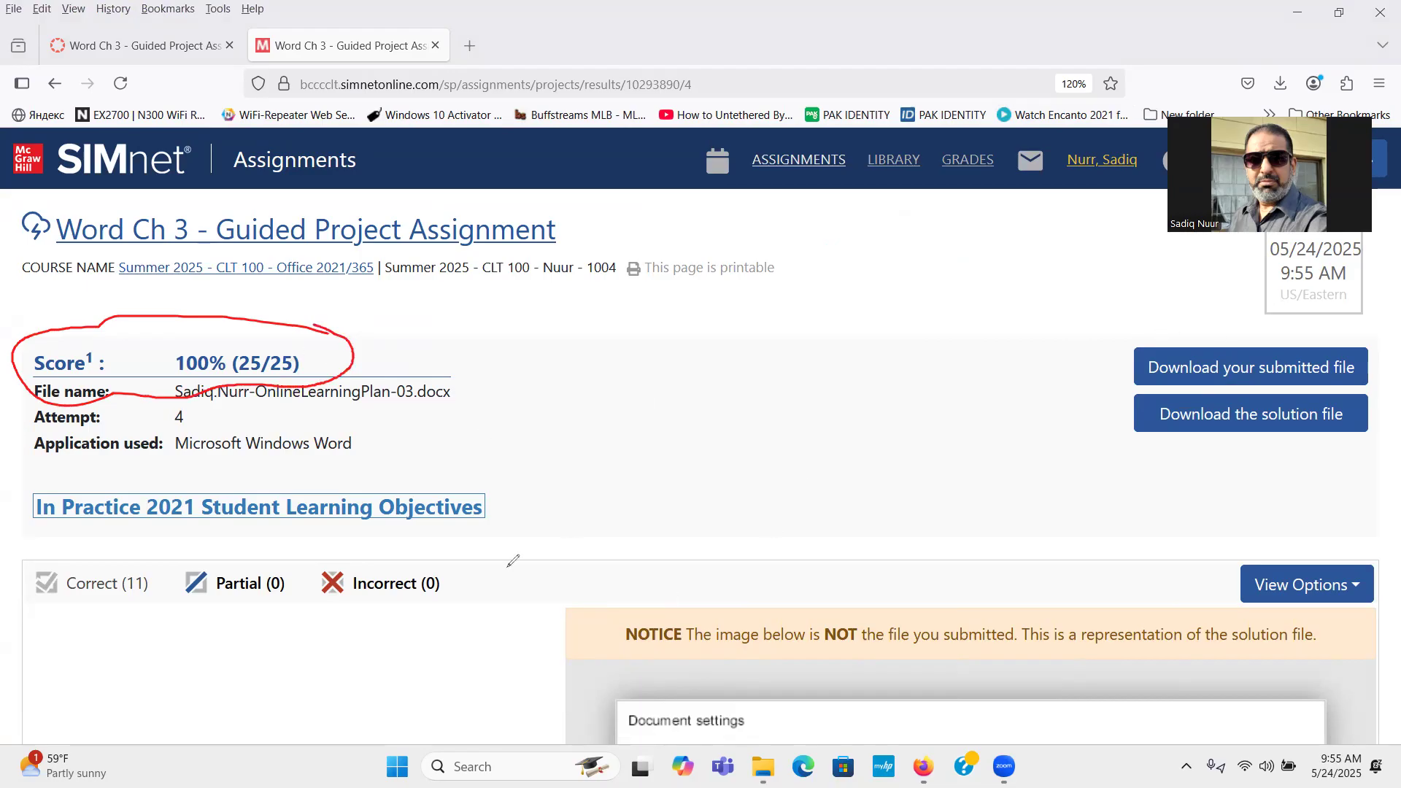
click(619, 494)
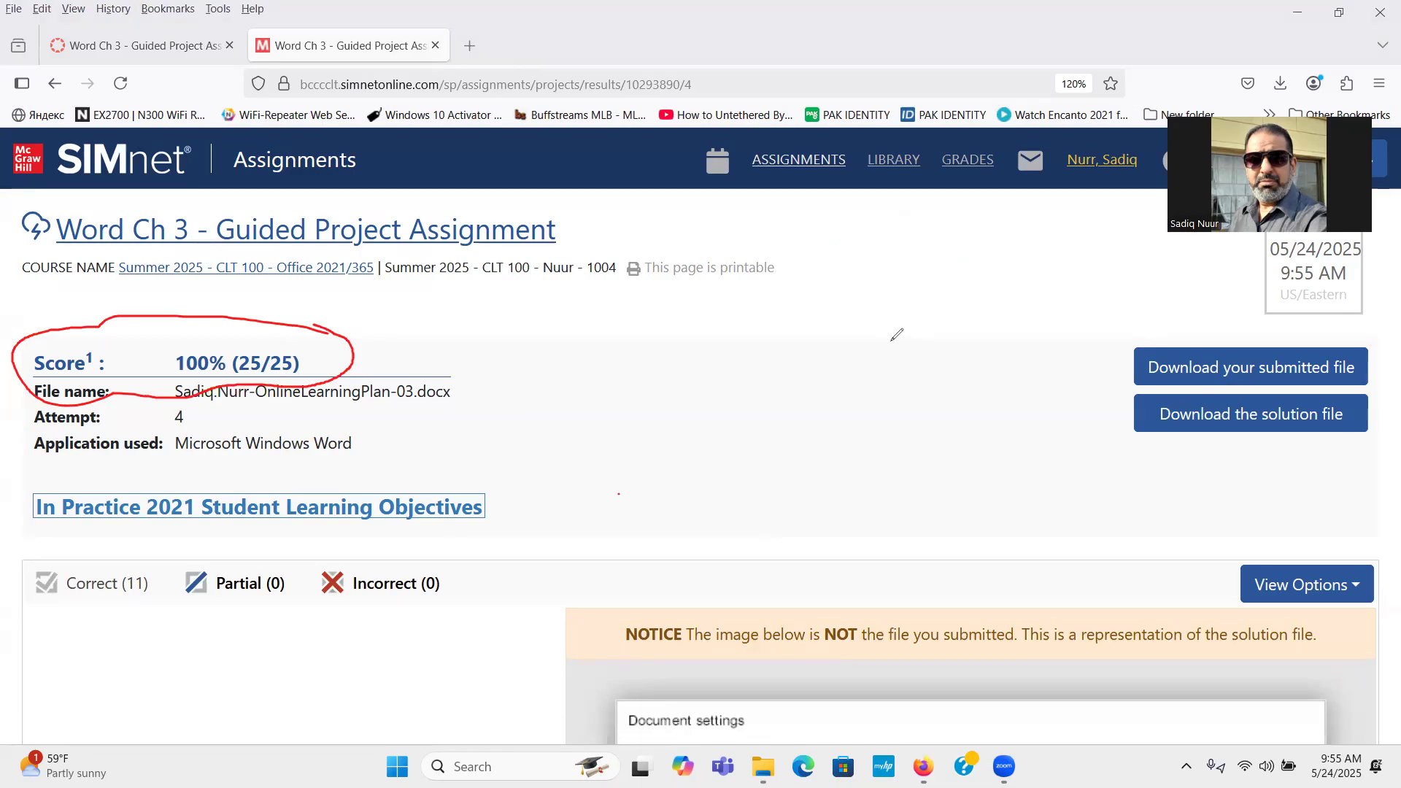
click(717, 496)
mouse_move(716, 496)
mouse_down()
mouse_move(438, 356)
mouse_move(365, 352)
mouse_move(365, 378)
mouse_up()
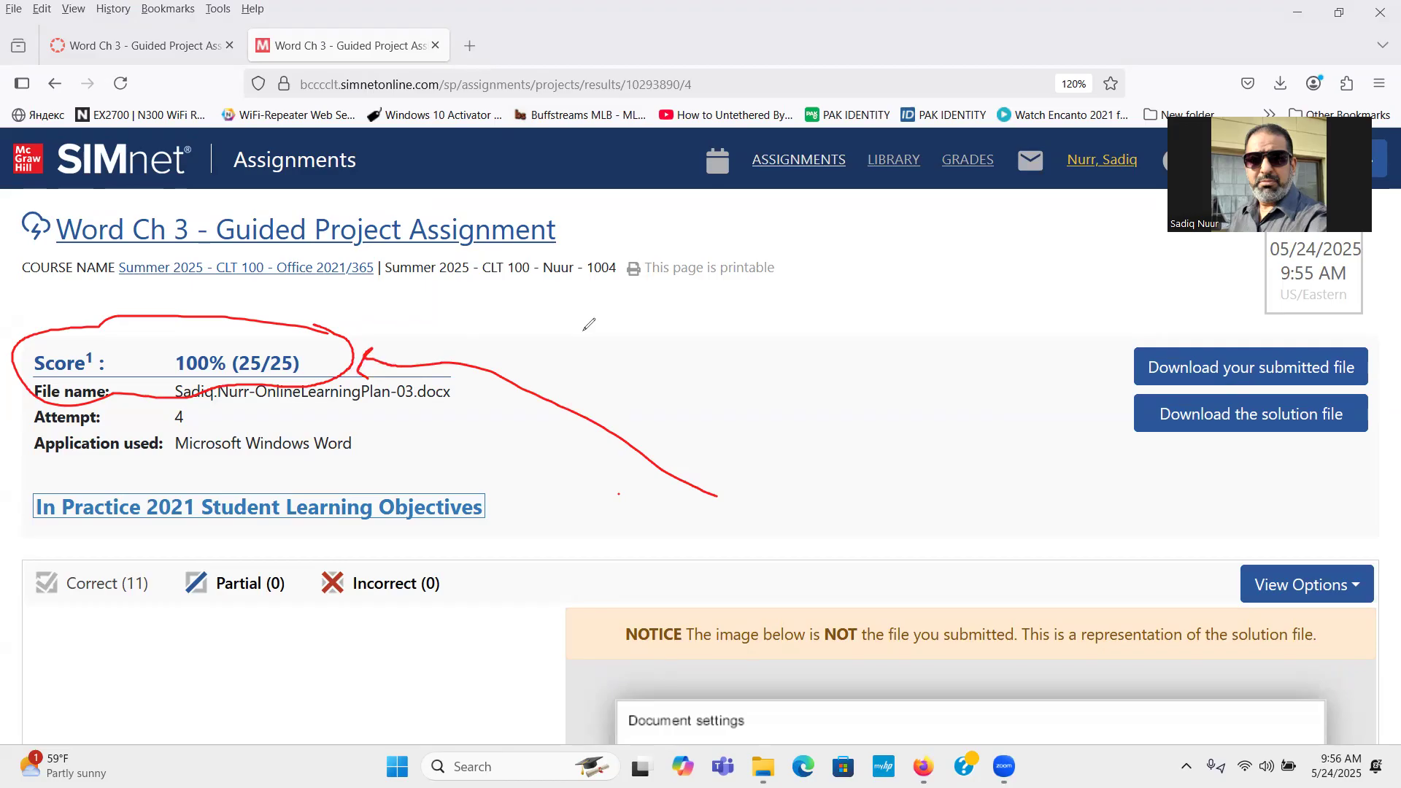